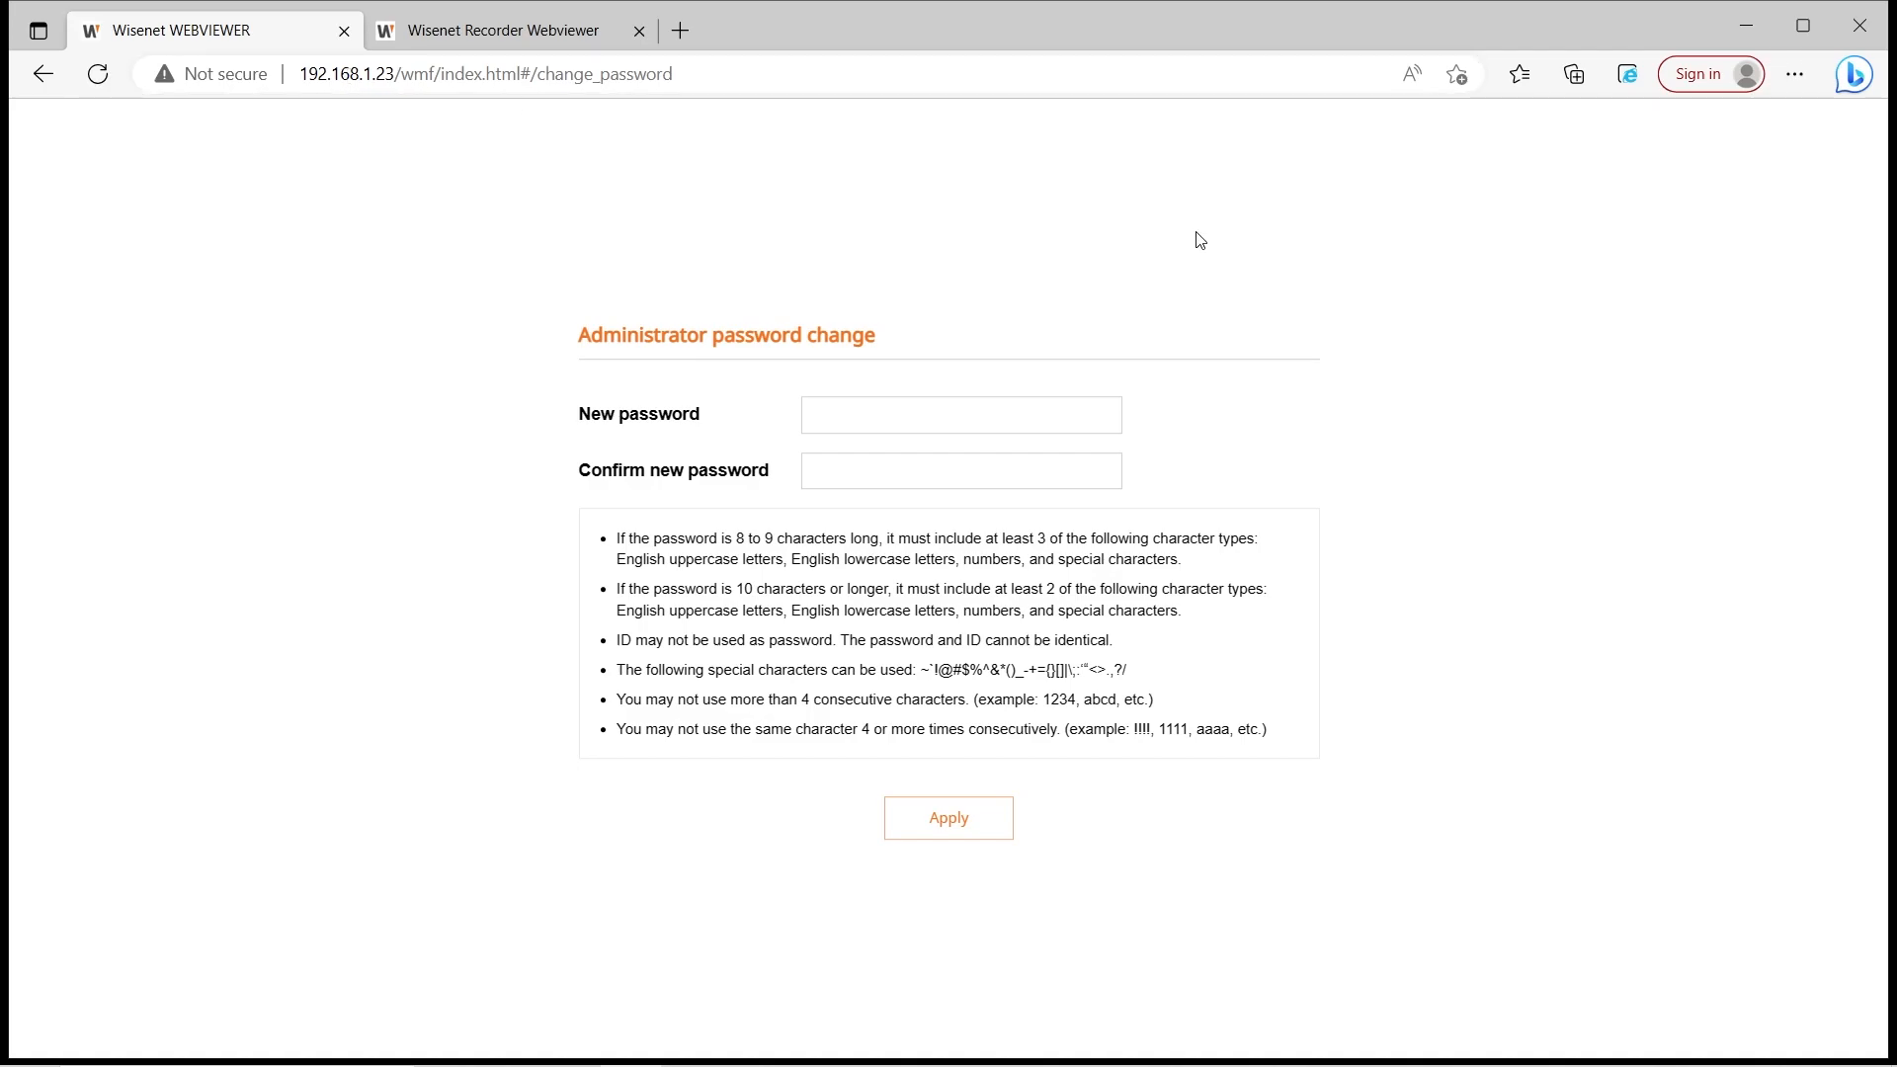
Check CAM 01 in the Recorder Webviewer, then return and apply the new administrator password
click(531, 39)
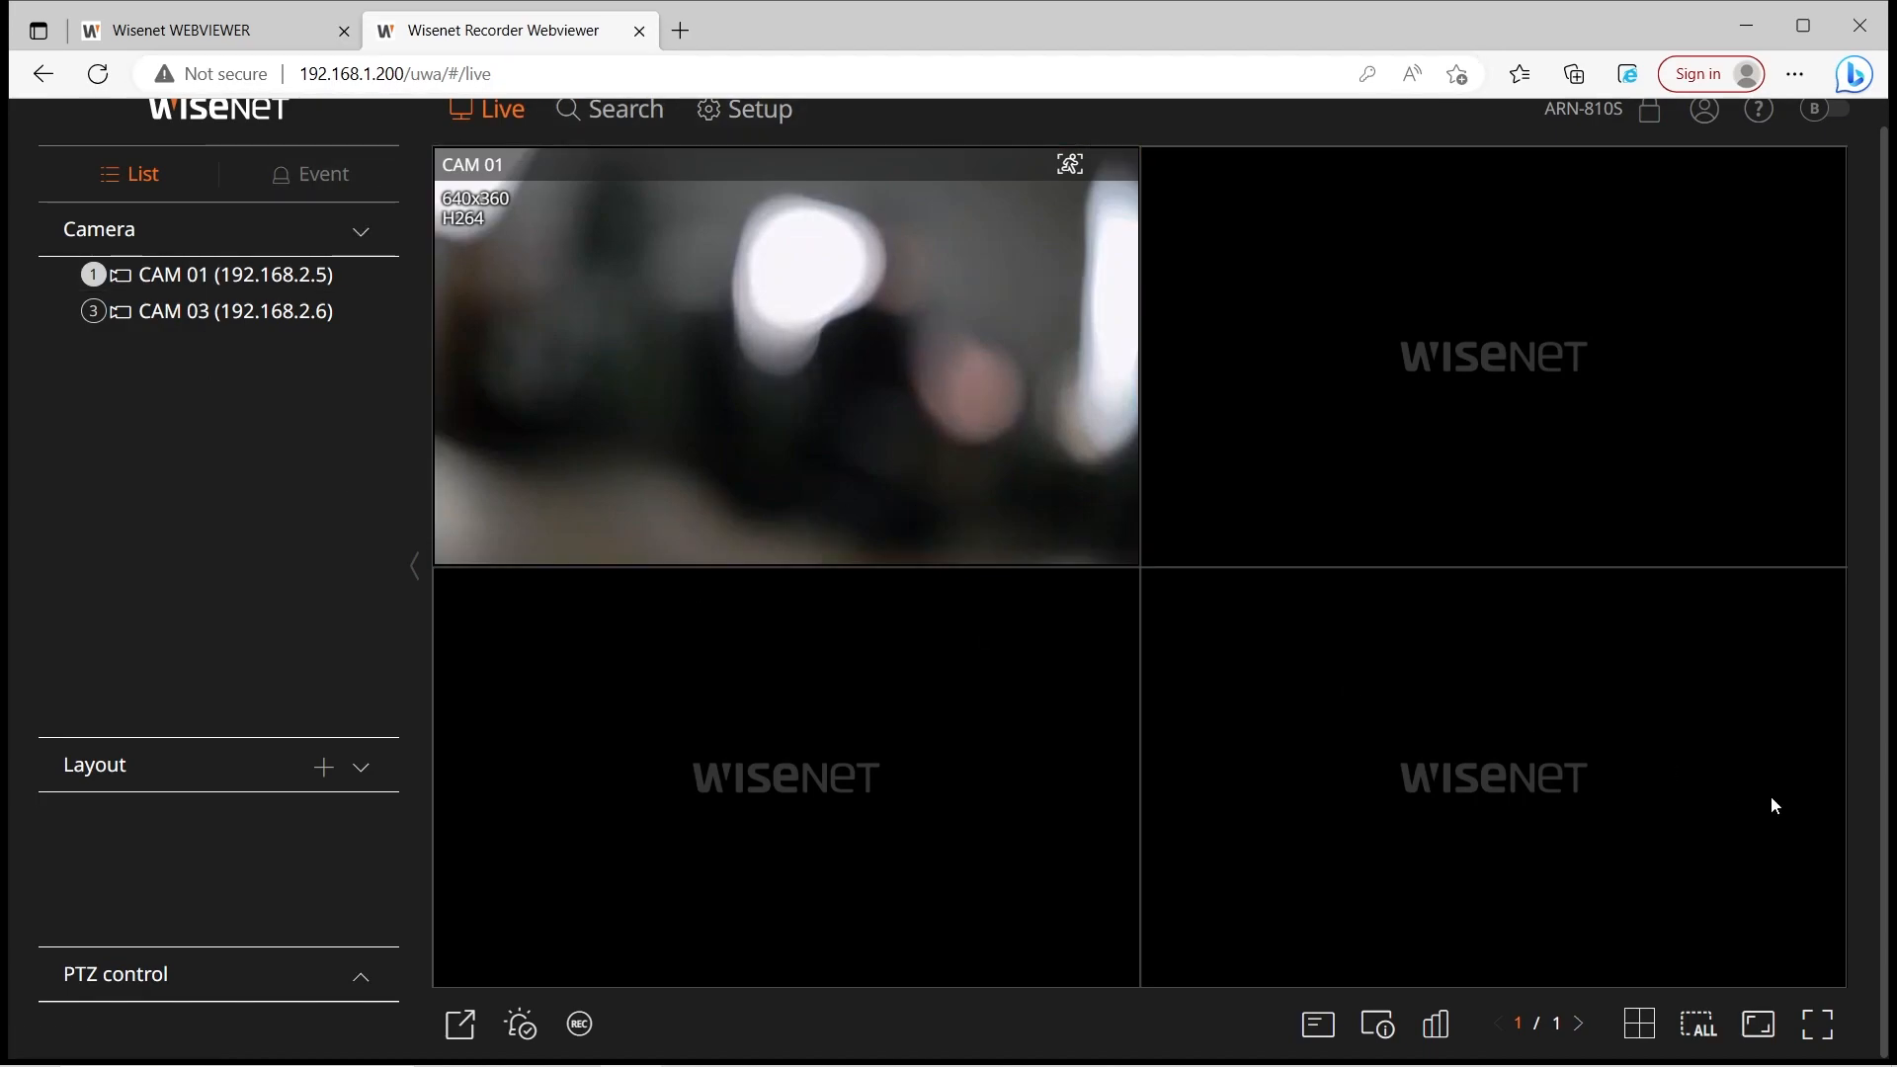
click(601, 326)
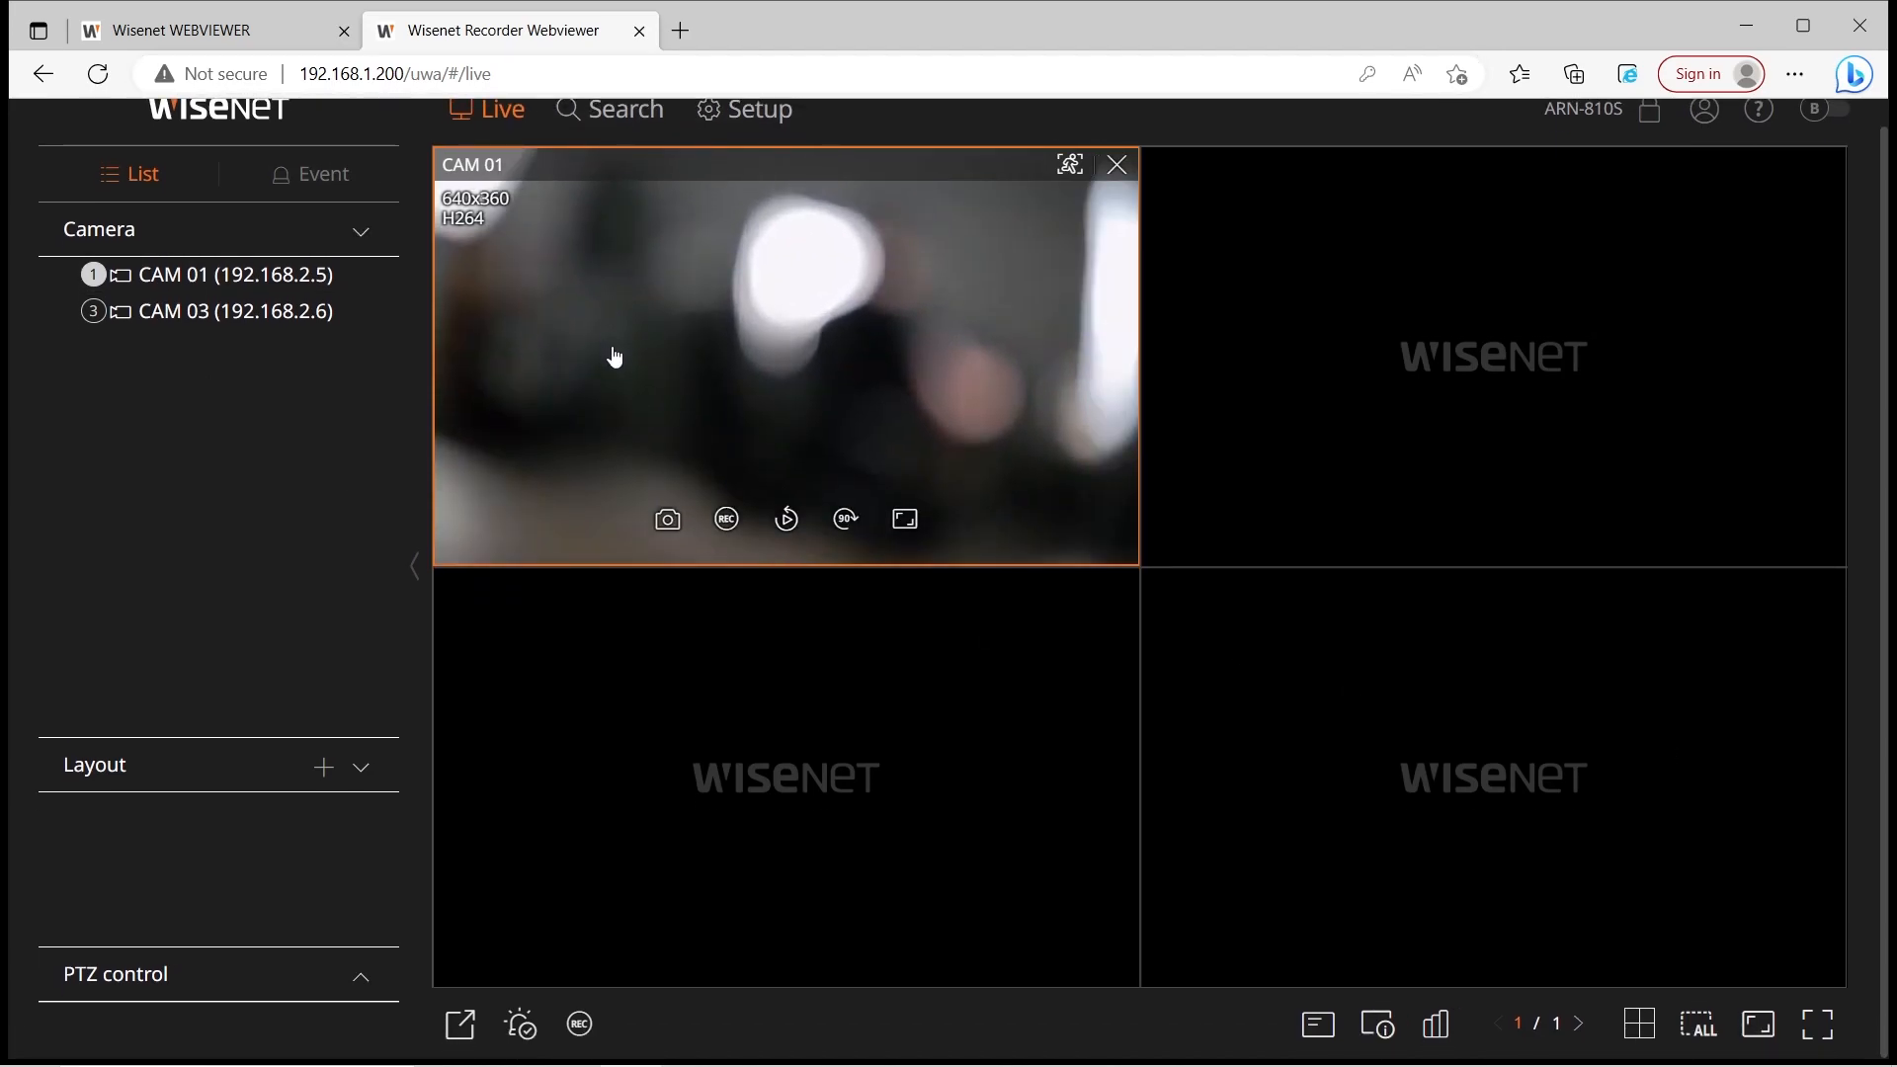
scroll(261, 648, up, 1)
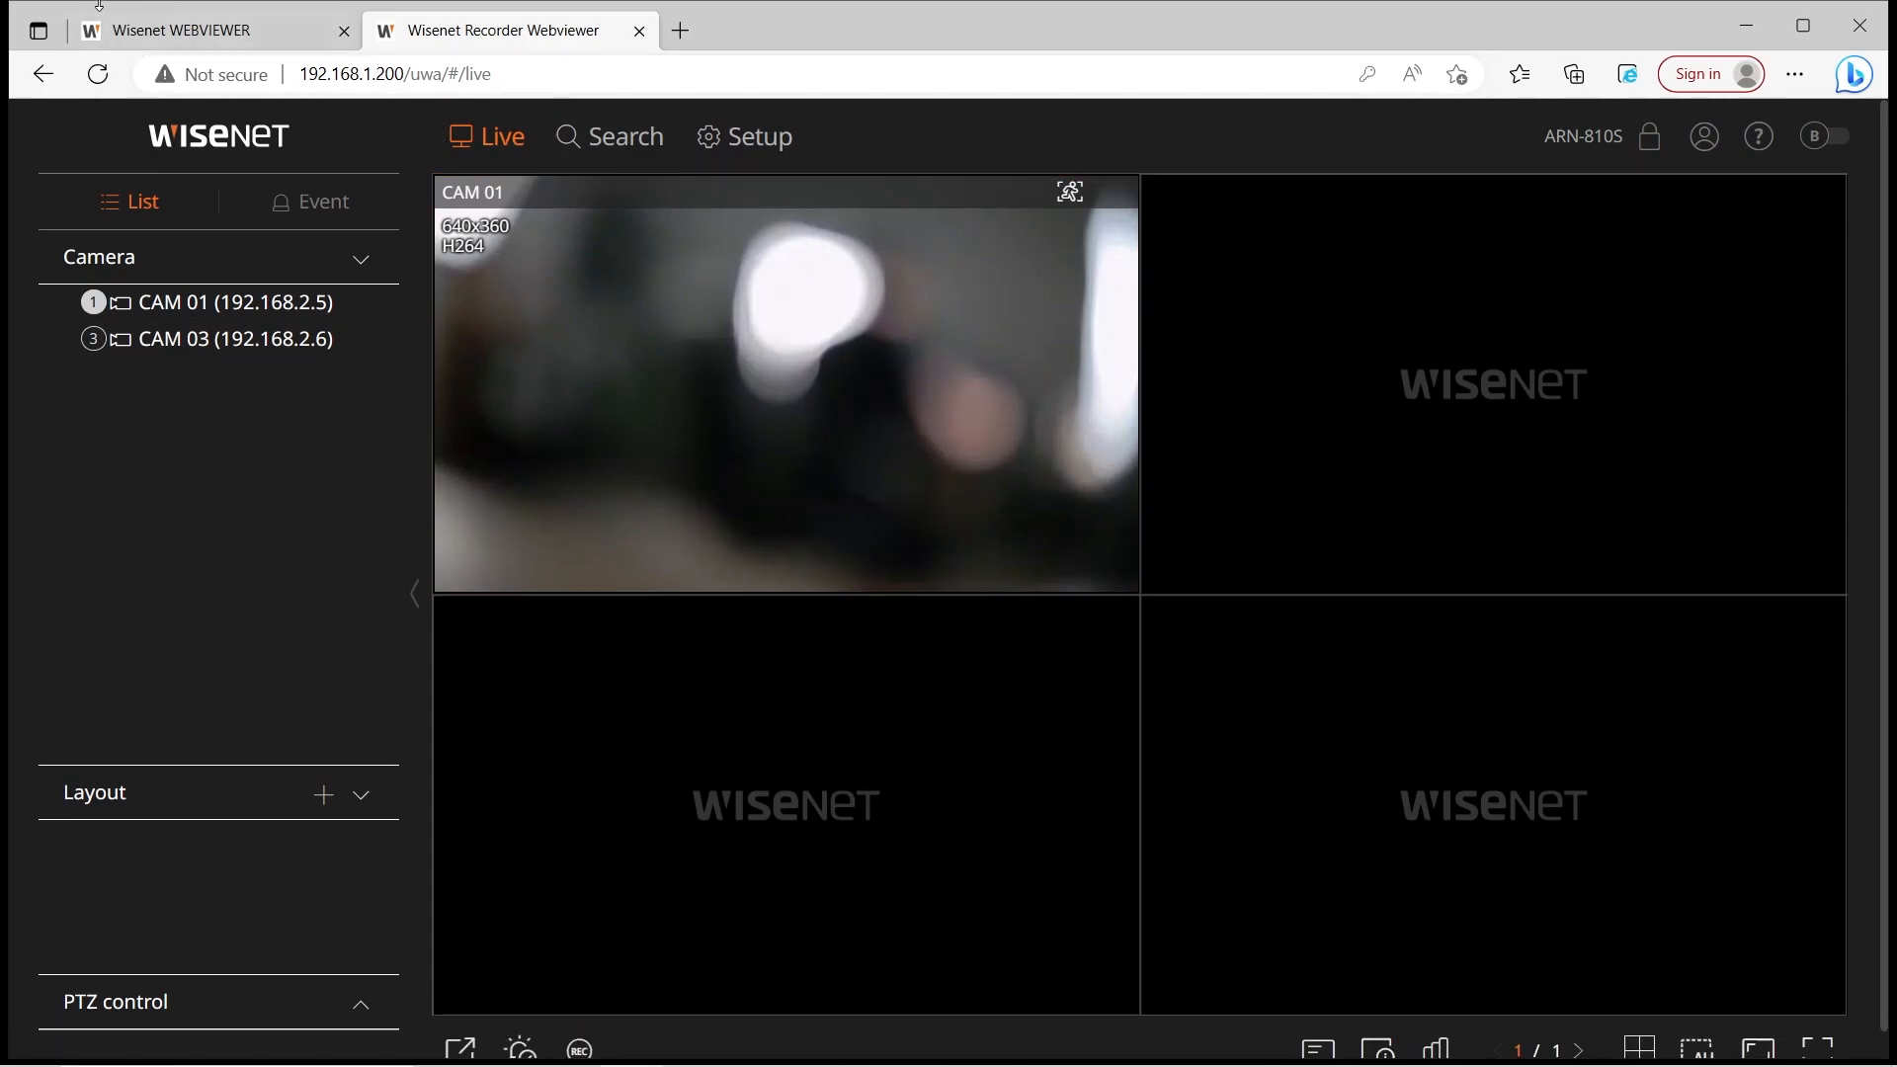
click(151, 49)
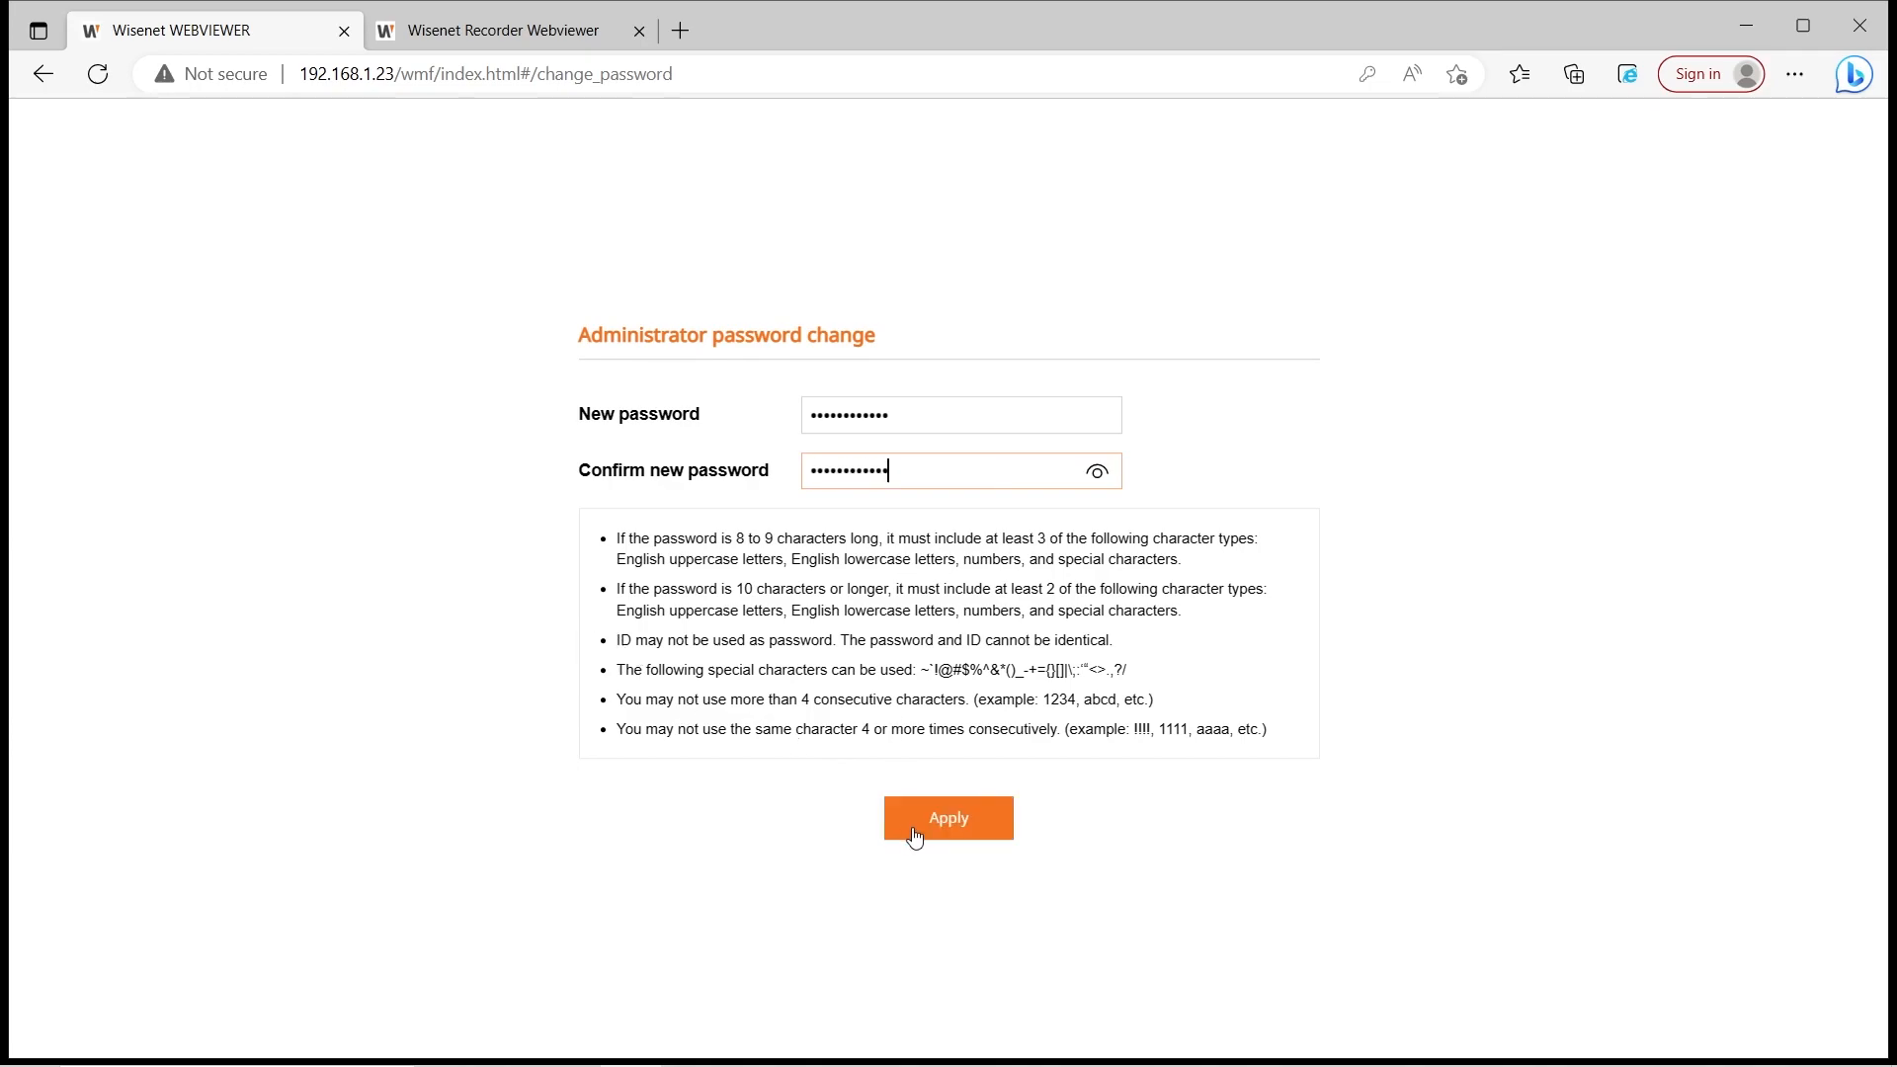
click(951, 833)
Confirm the administrator password change and decline saving the password in Edge
click(940, 668)
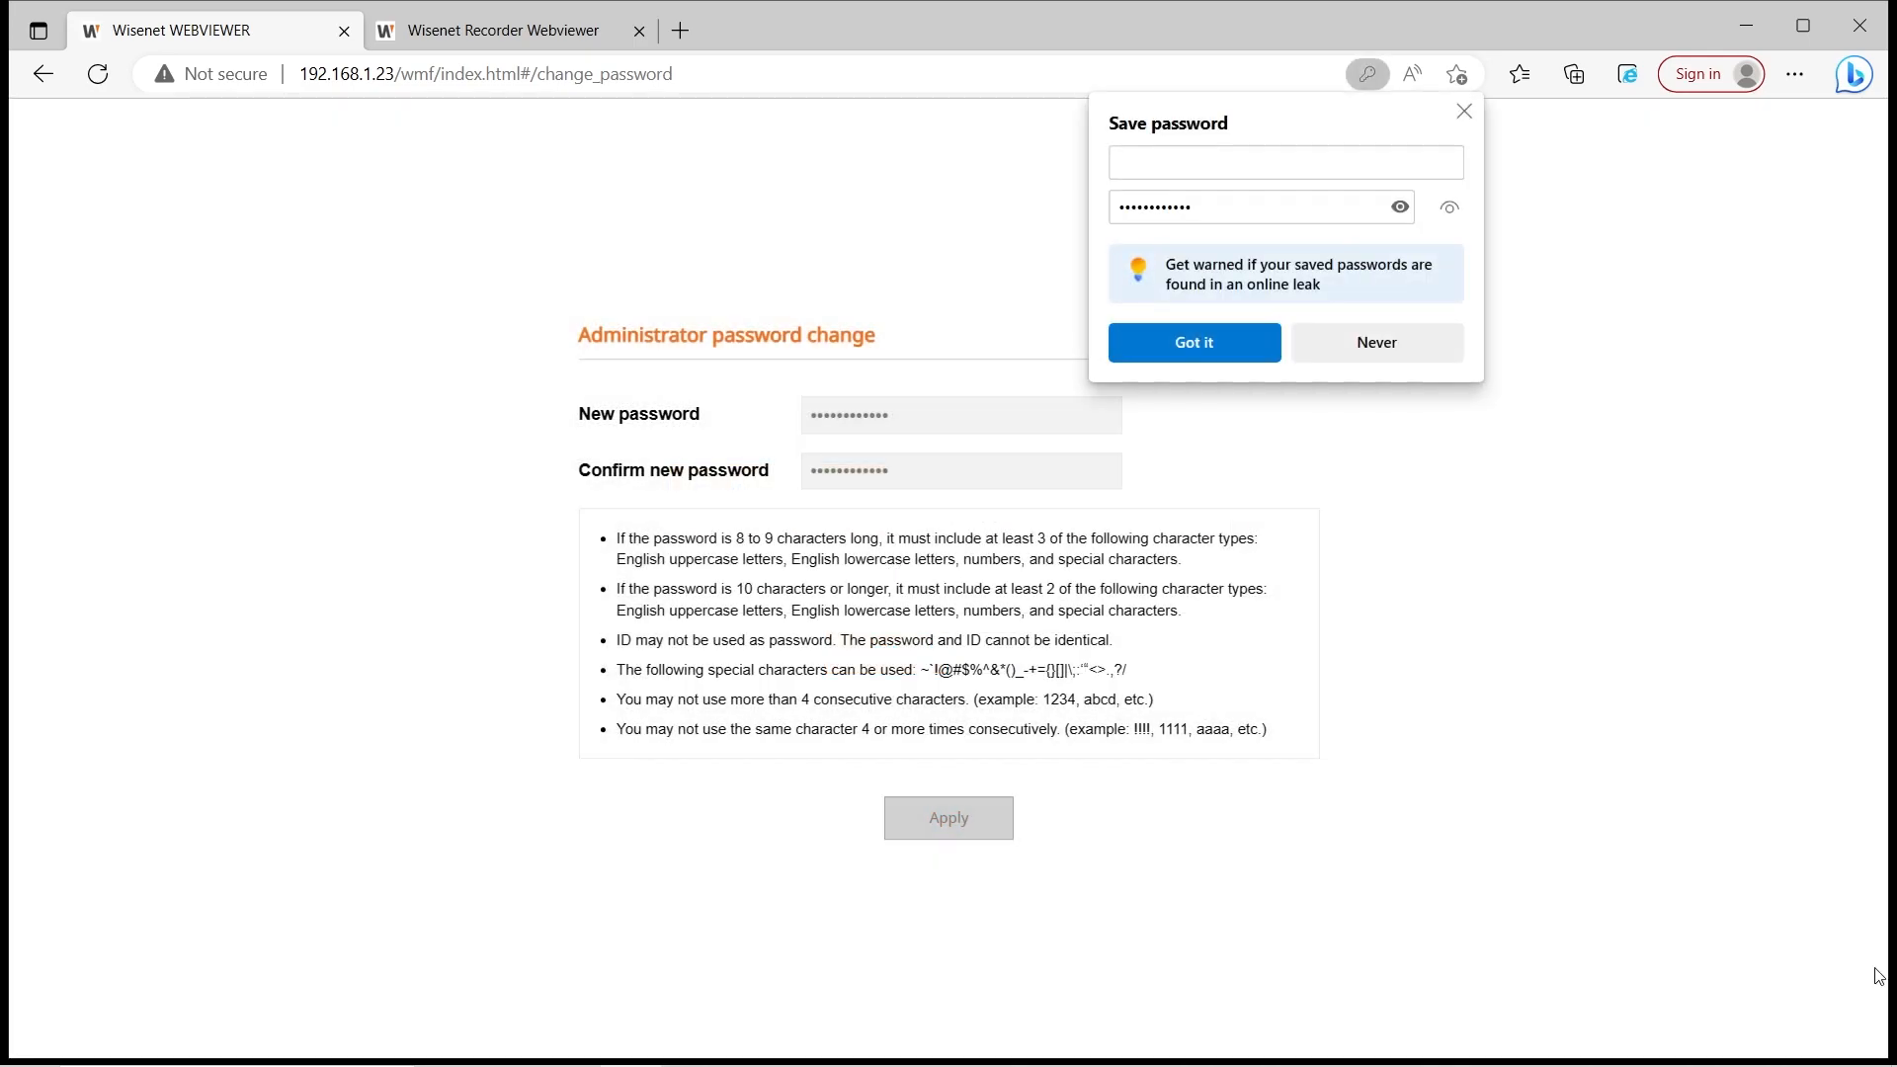
click(1375, 346)
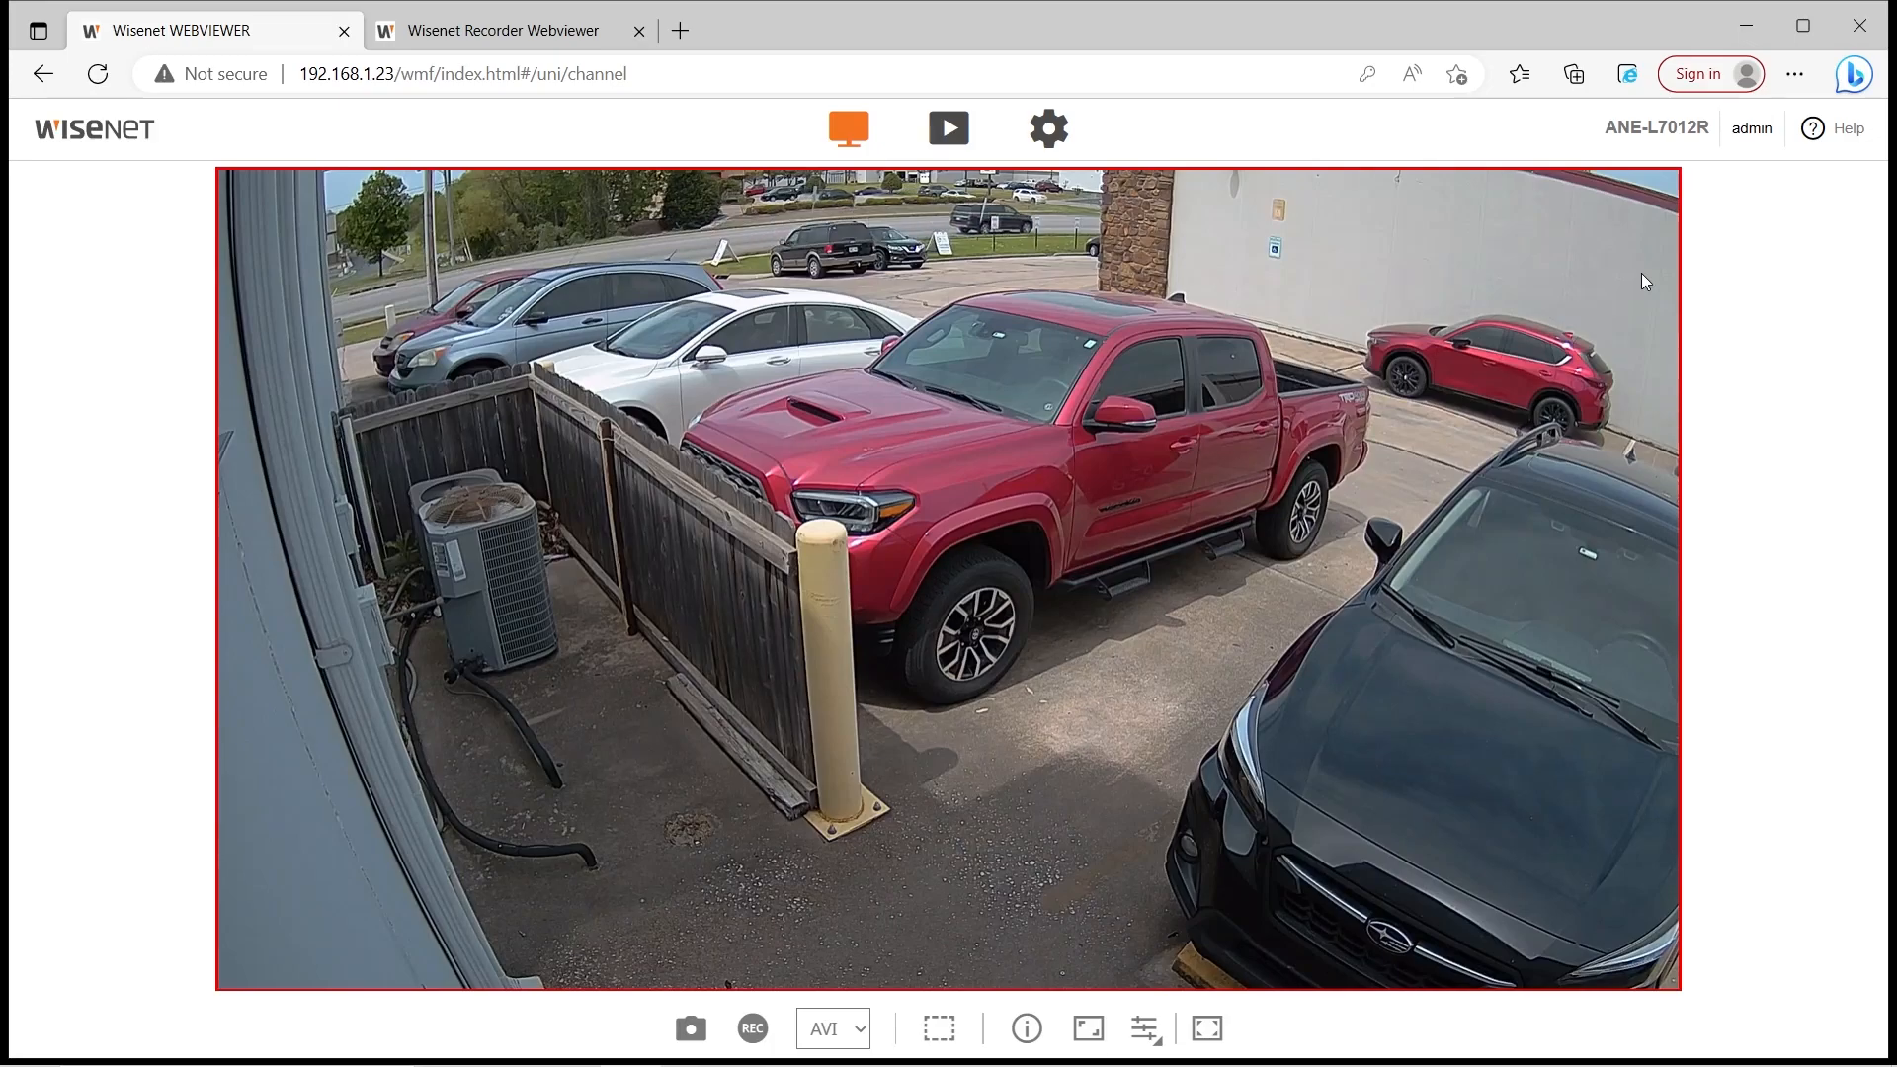
Capture a PNG snapshot and a short AVI recording of the live view, then dismiss the downloads list
click(690, 1032)
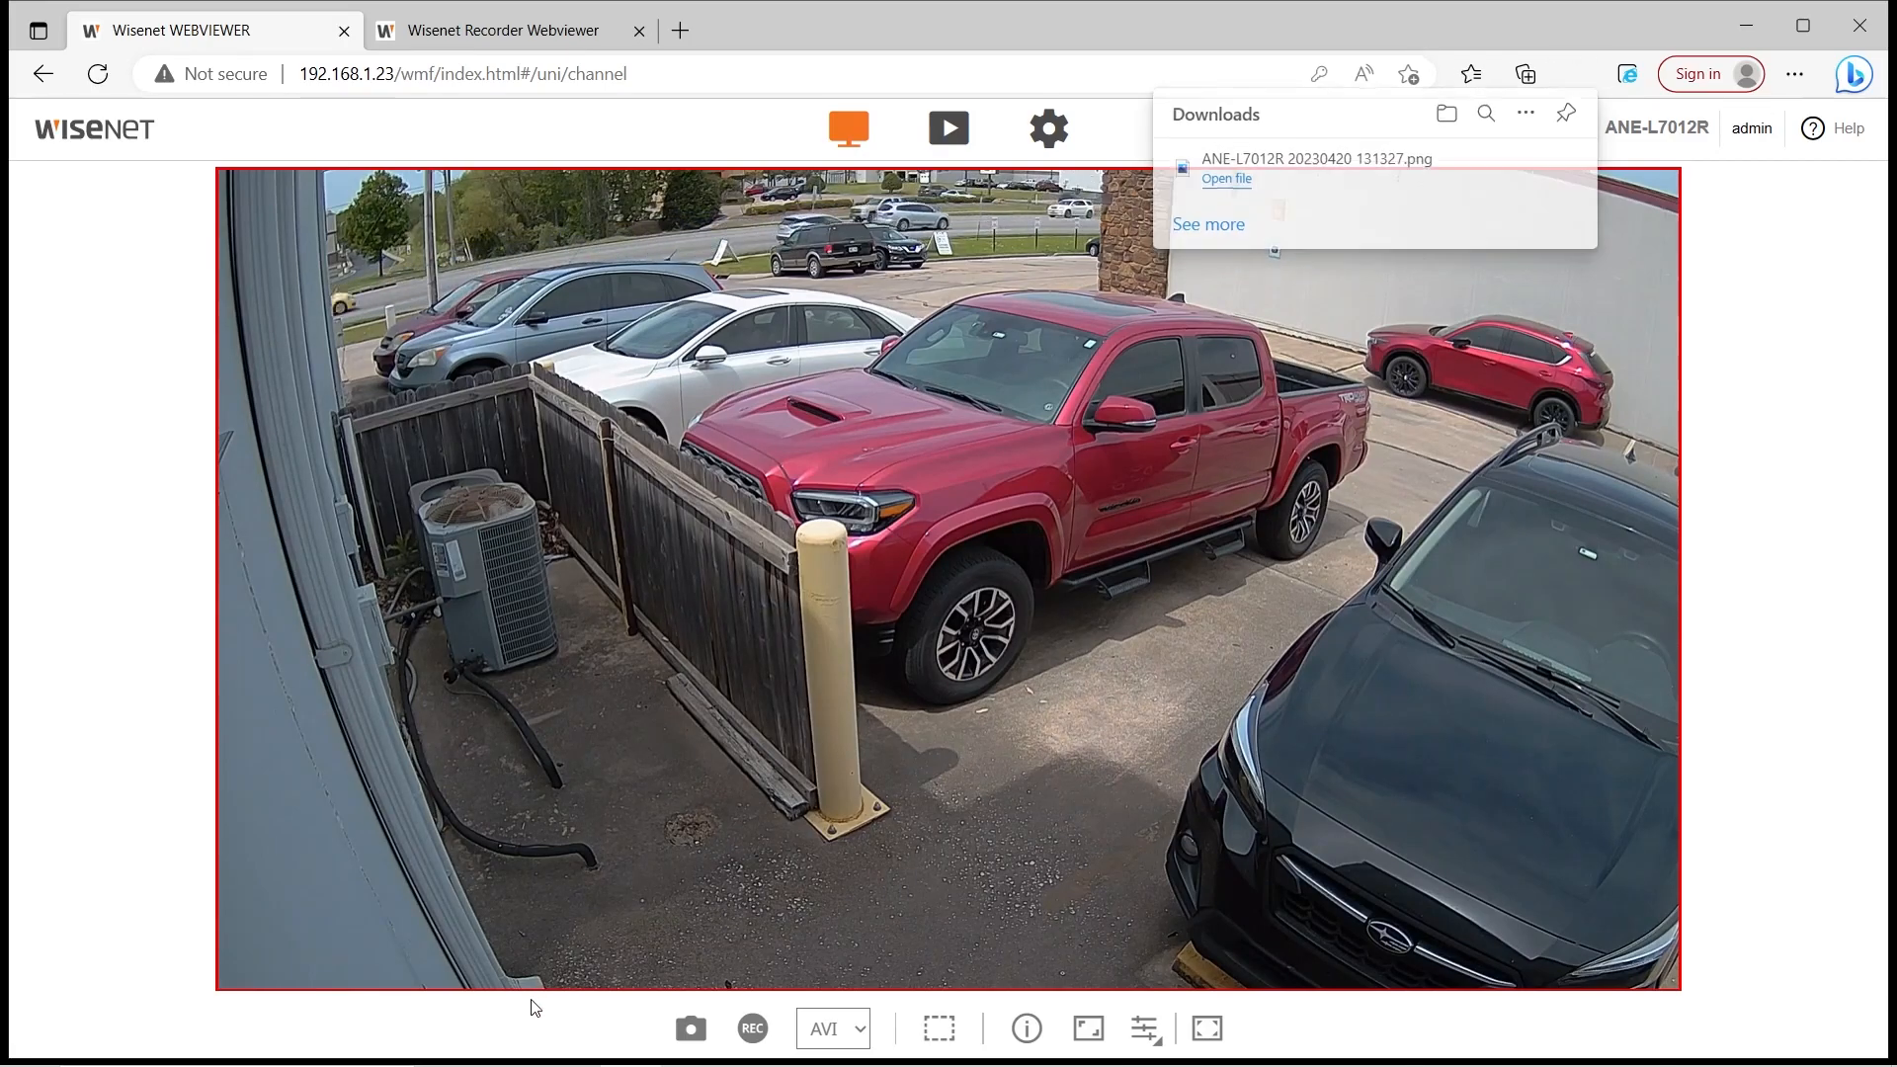
click(752, 1028)
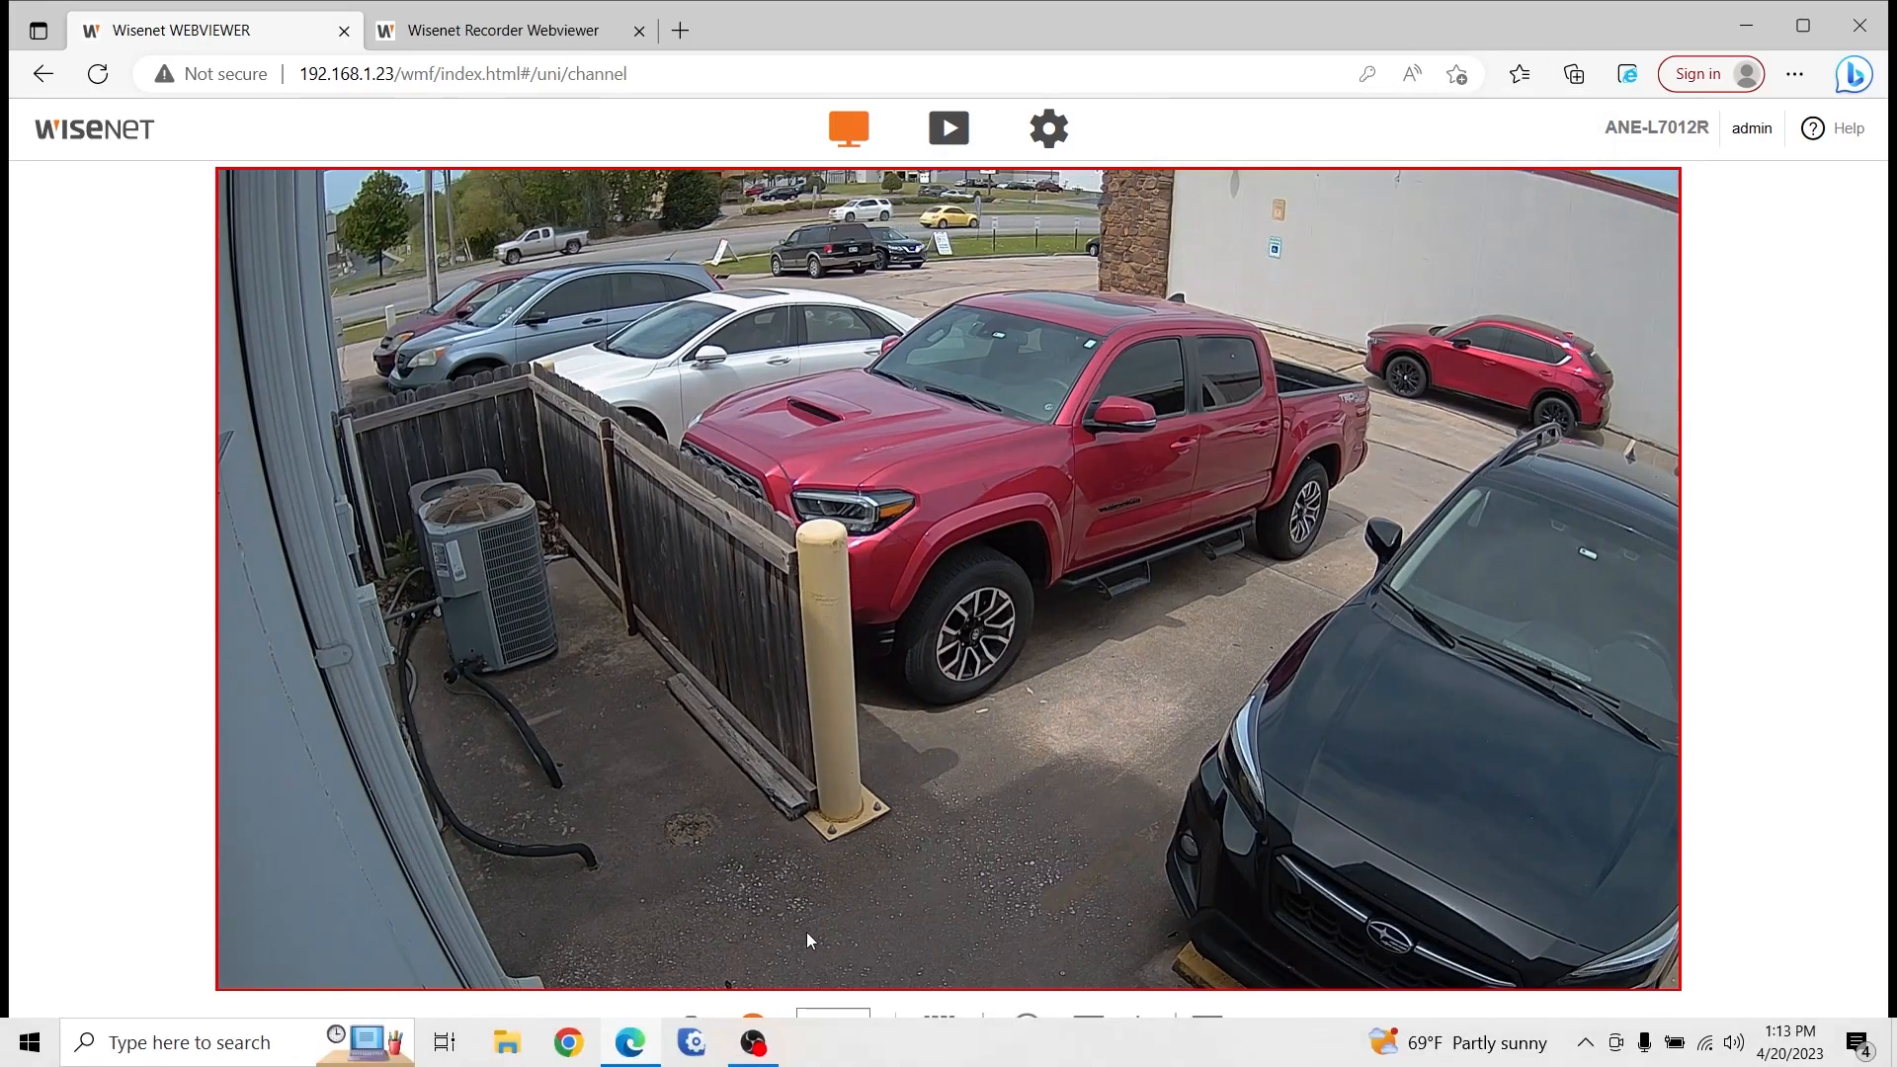
click(753, 1028)
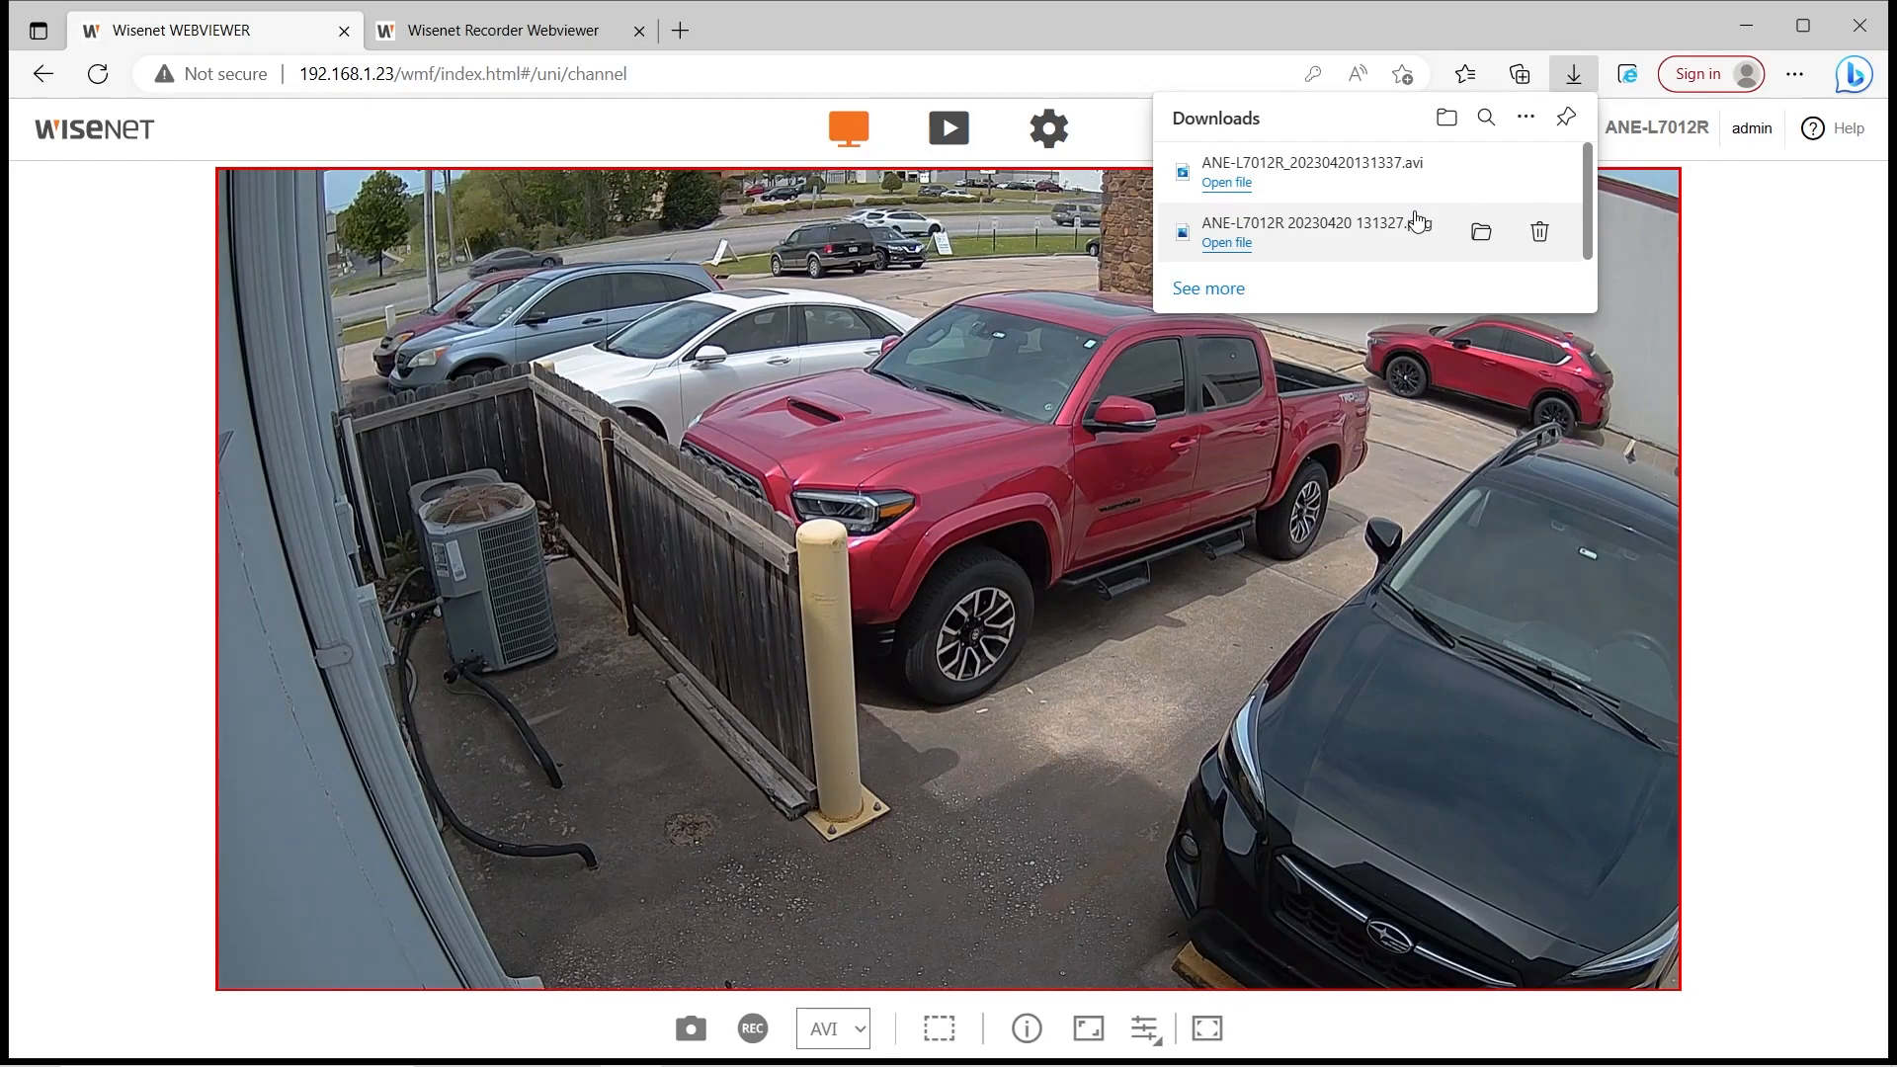
click(1735, 316)
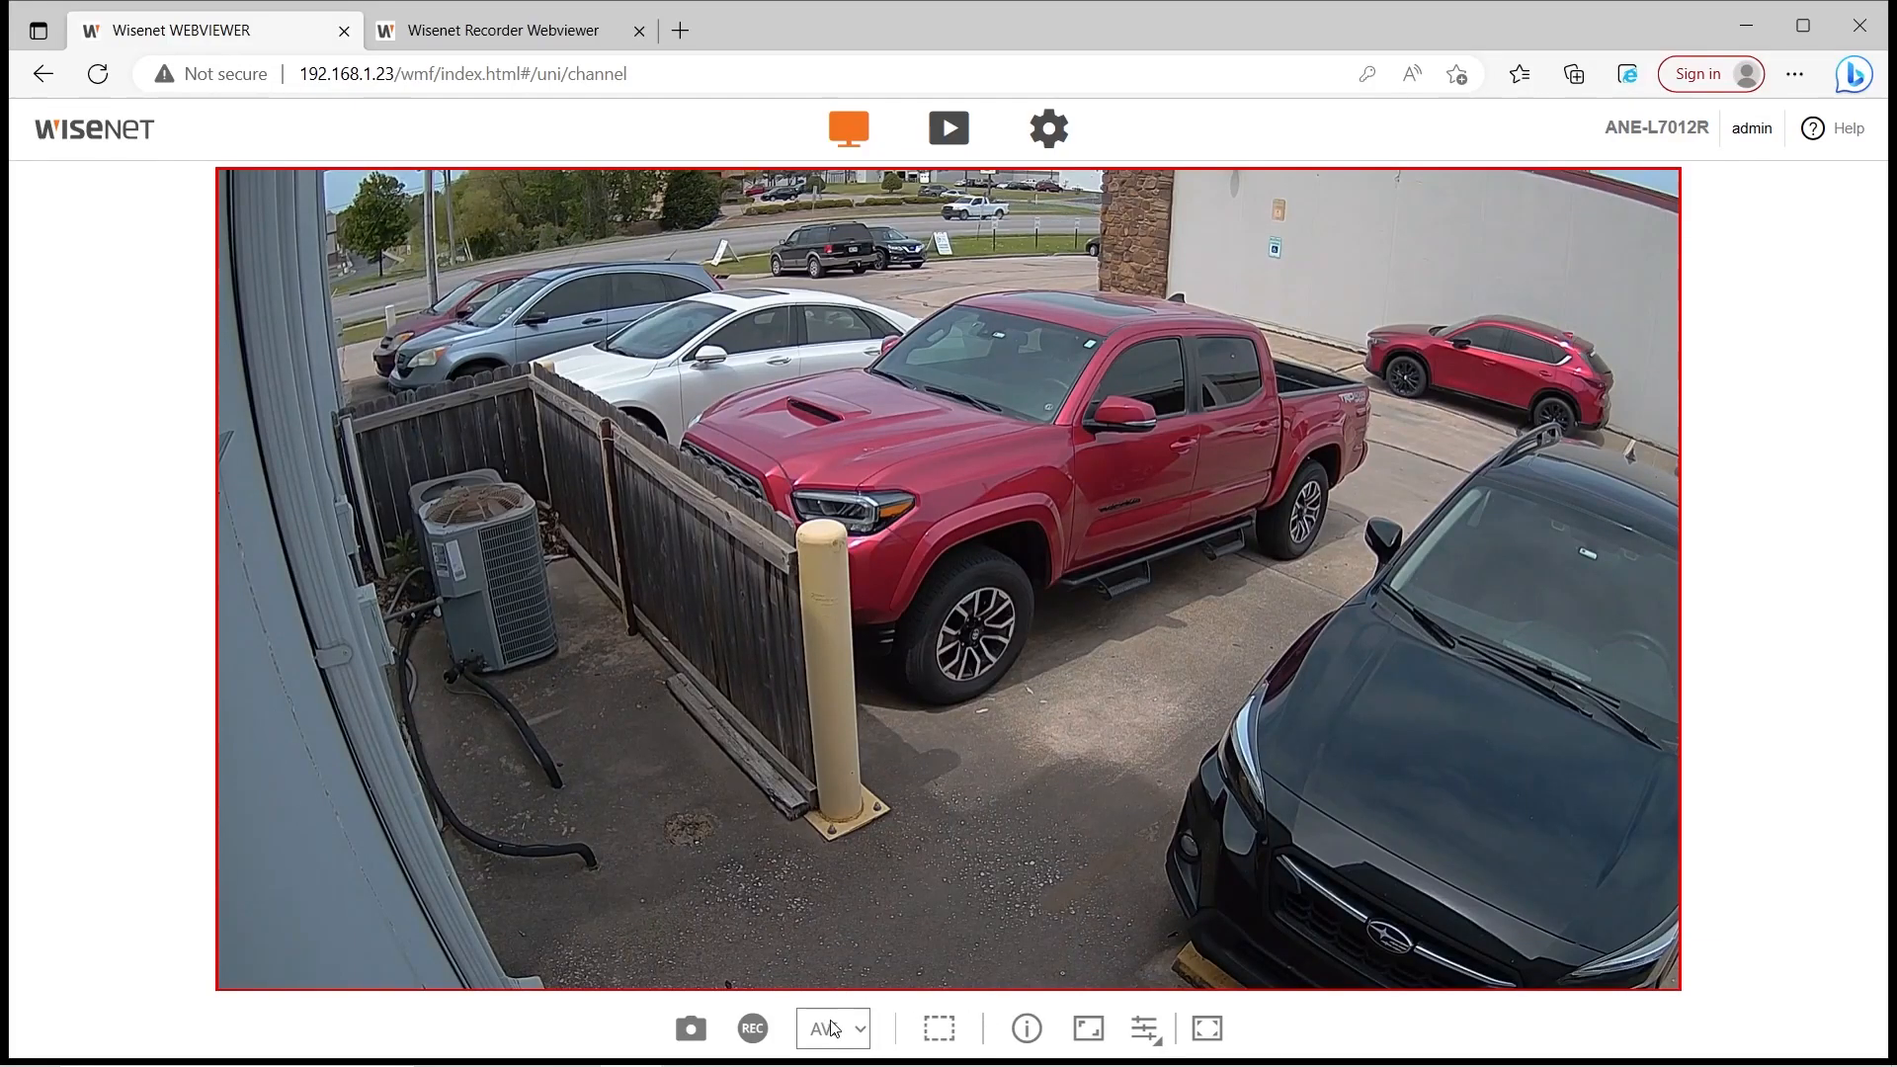
click(834, 1030)
Set the recording format to ZIP
click(855, 998)
click(862, 1027)
click(861, 968)
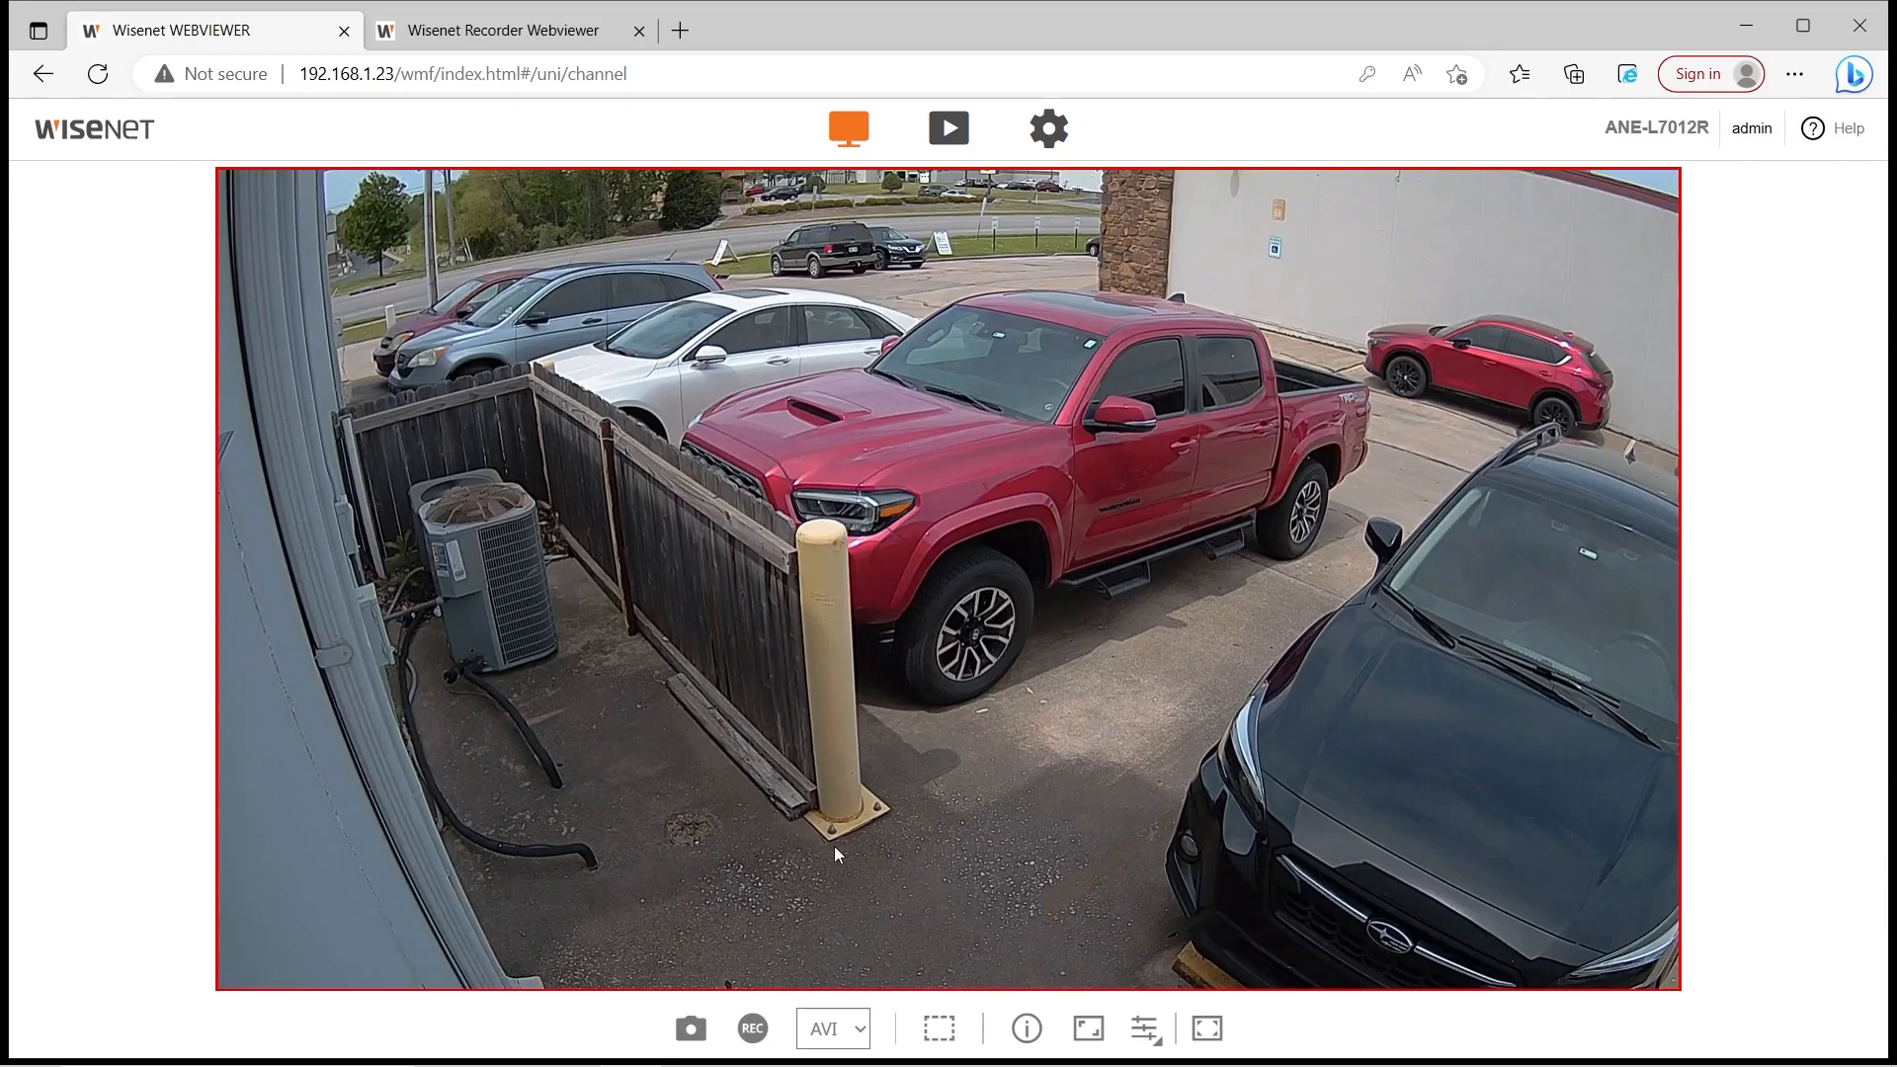
click(846, 990)
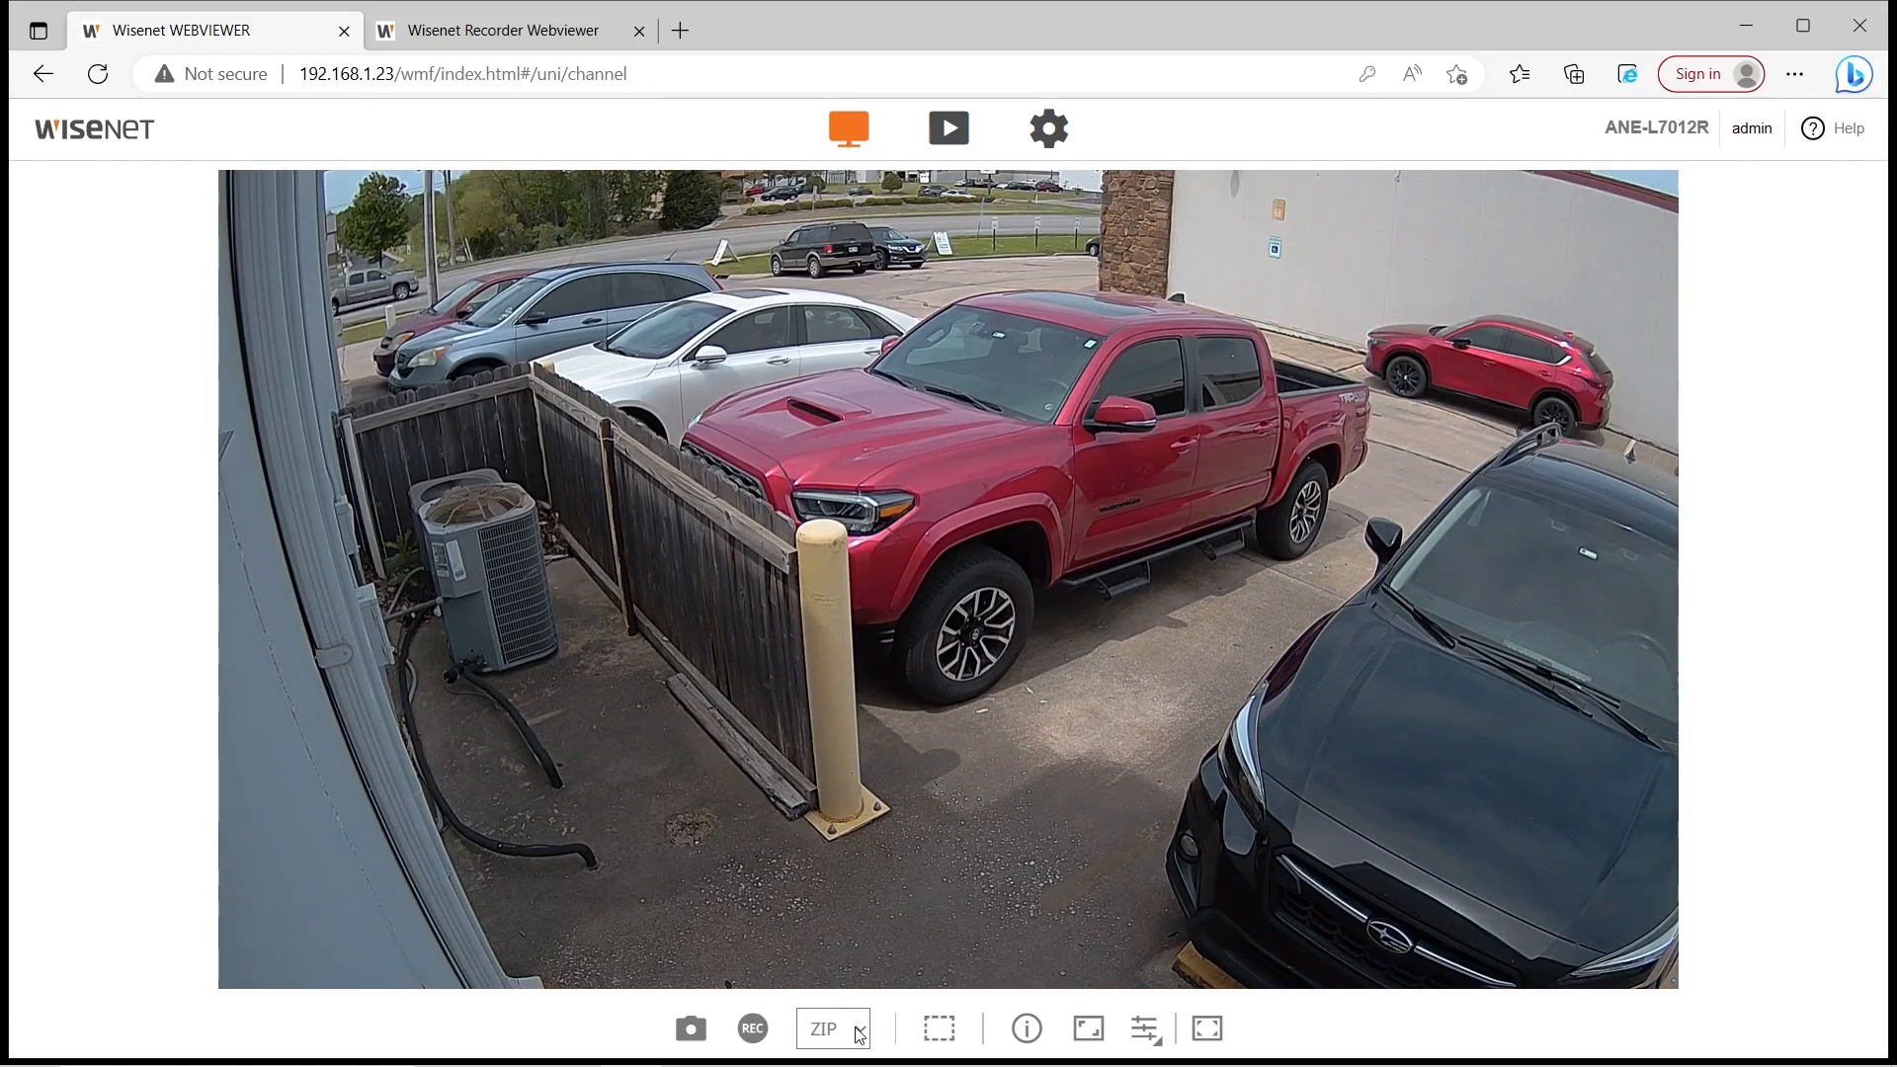
Record a clip protected with an encryption password entered and confirmed twice
click(769, 1030)
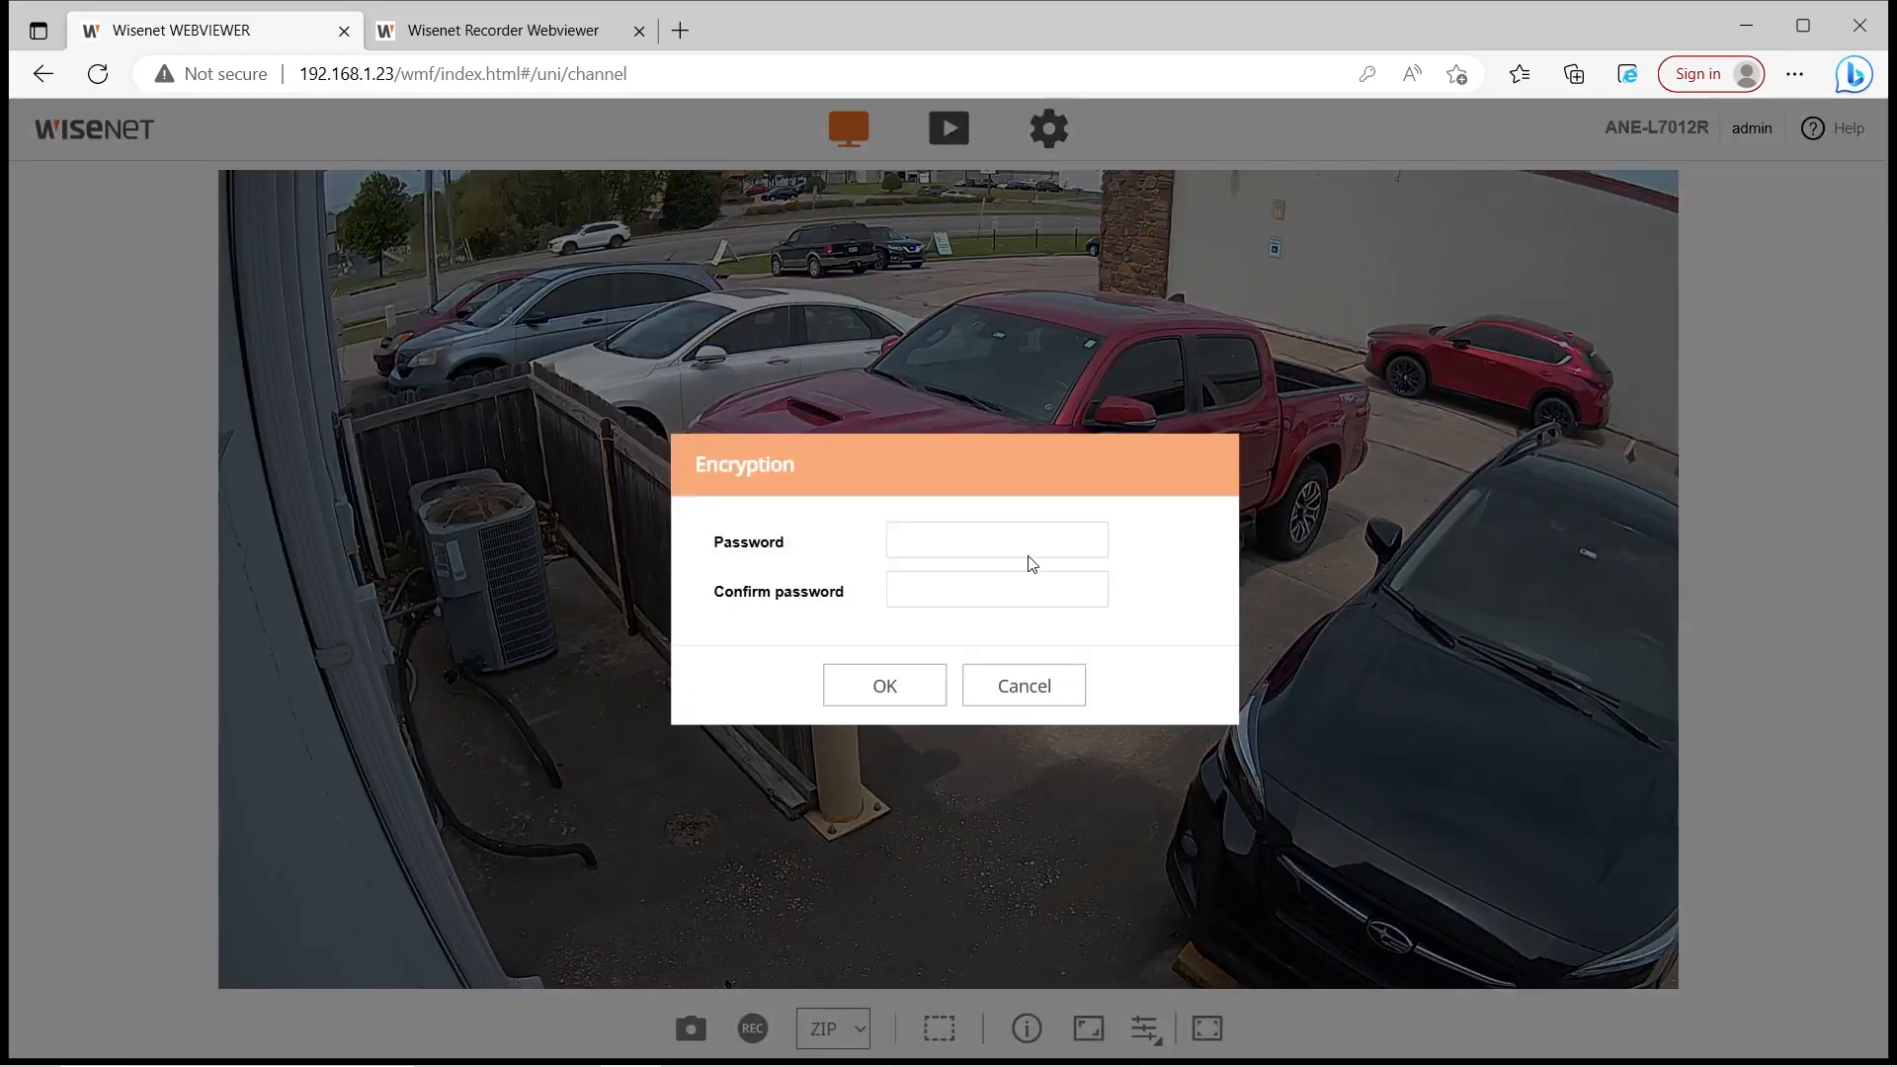
click(1084, 523)
text(•••••)
key(Tab)
text(•••••)
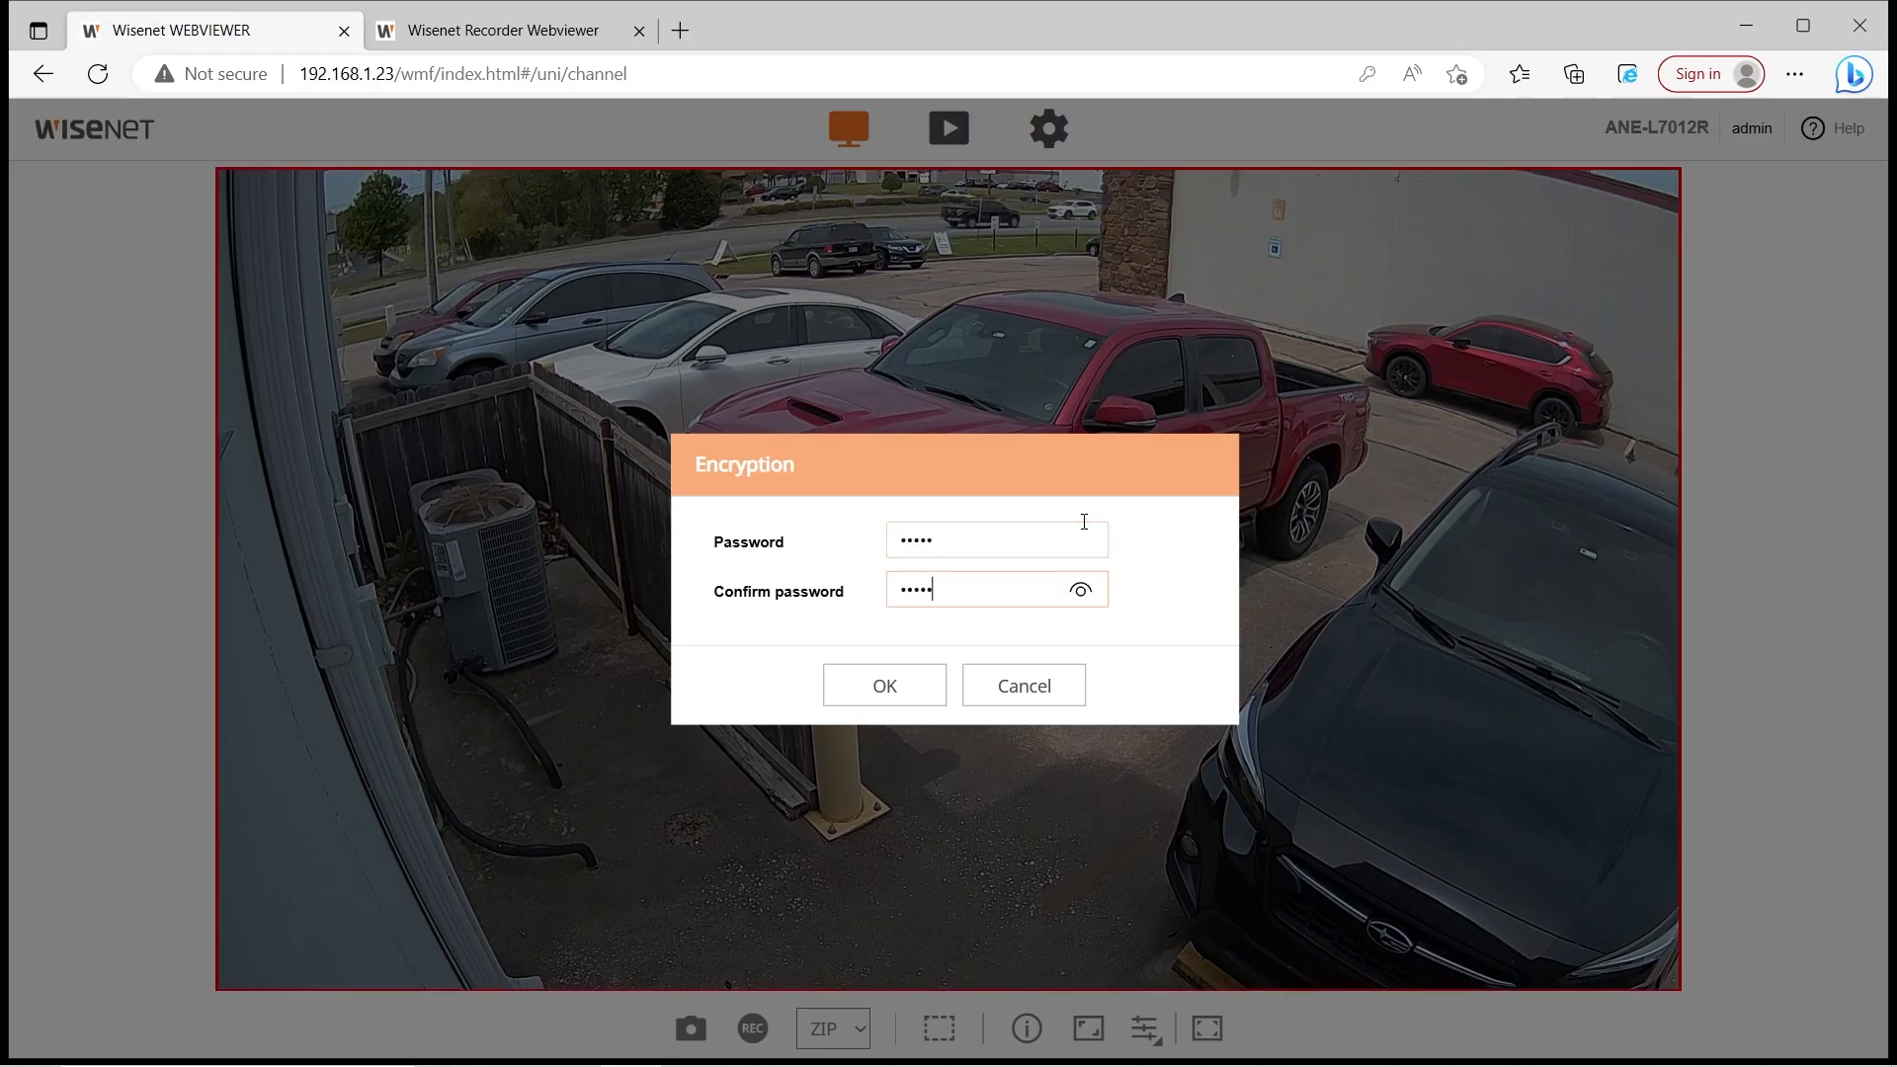
click(882, 687)
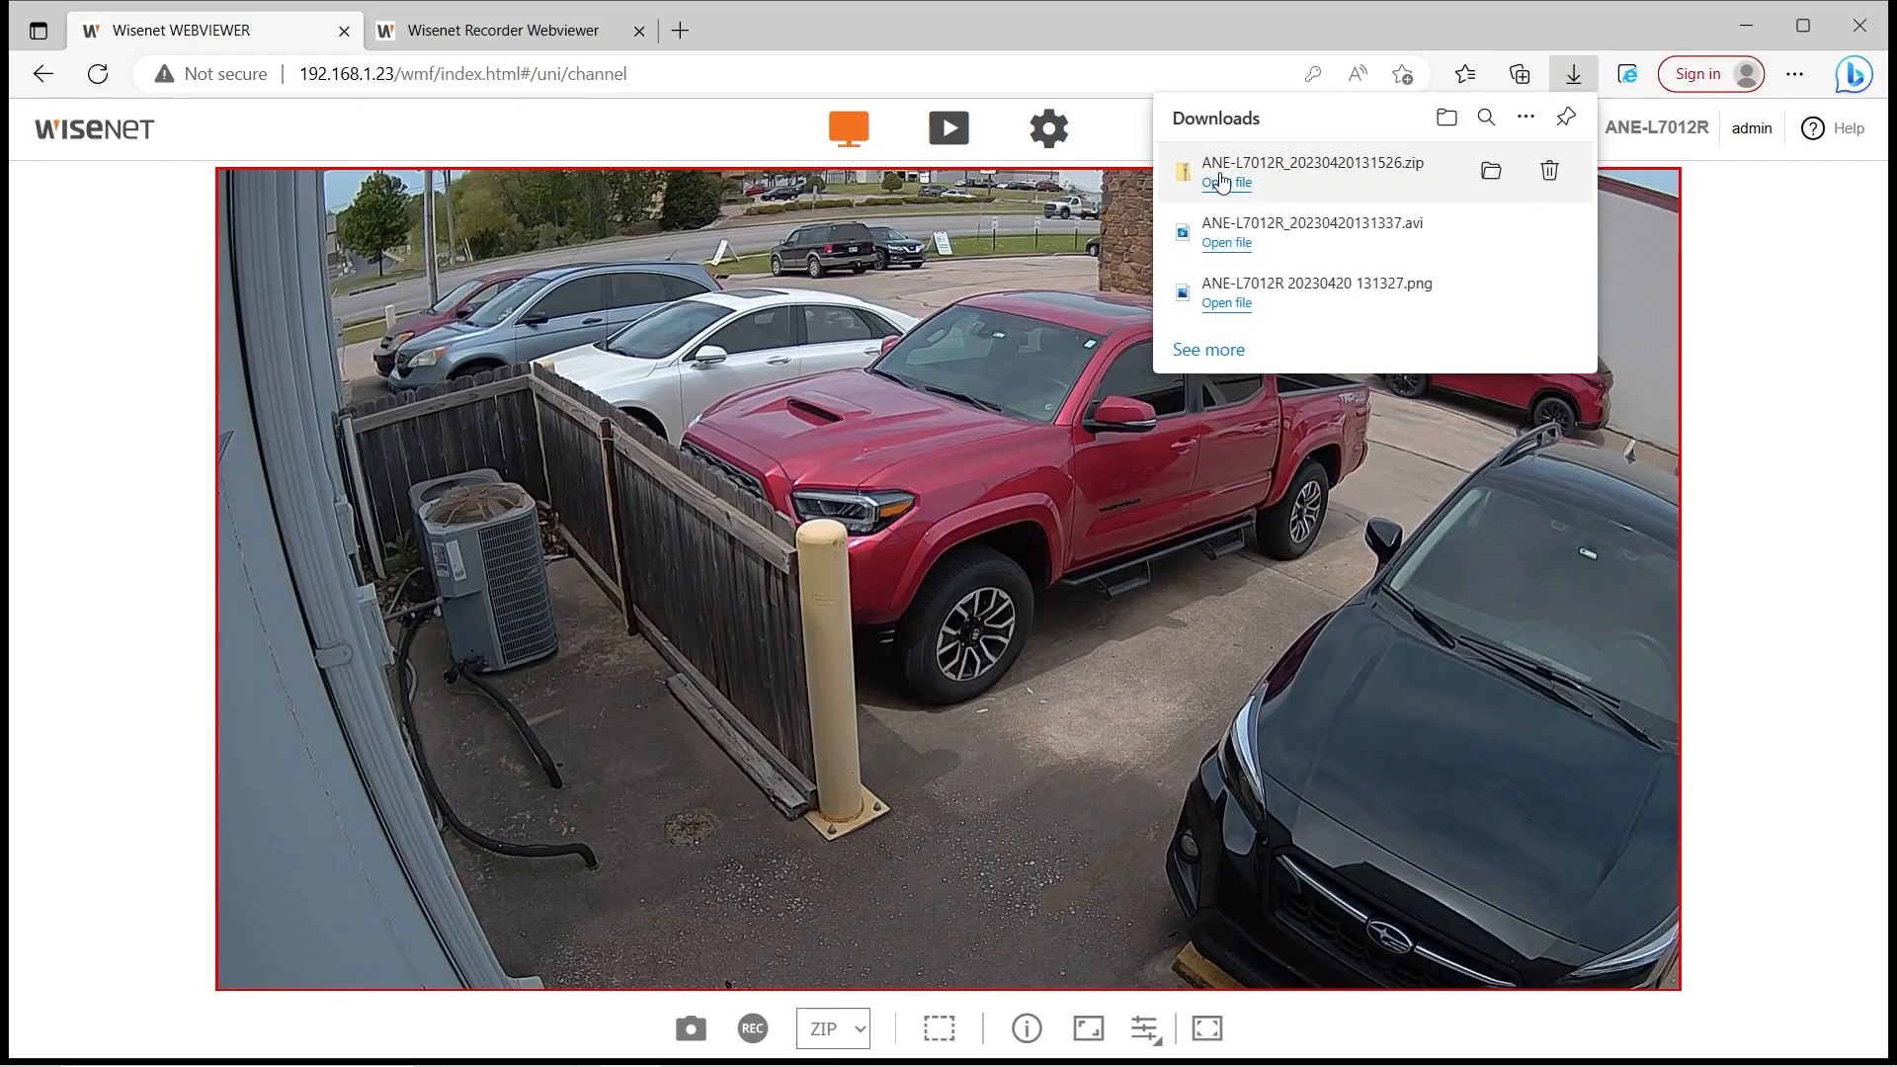
Try Extract All on ANE-L7012R_20230420131526.zip in Downloads, cancel the failed copy, and close the window
click(1490, 172)
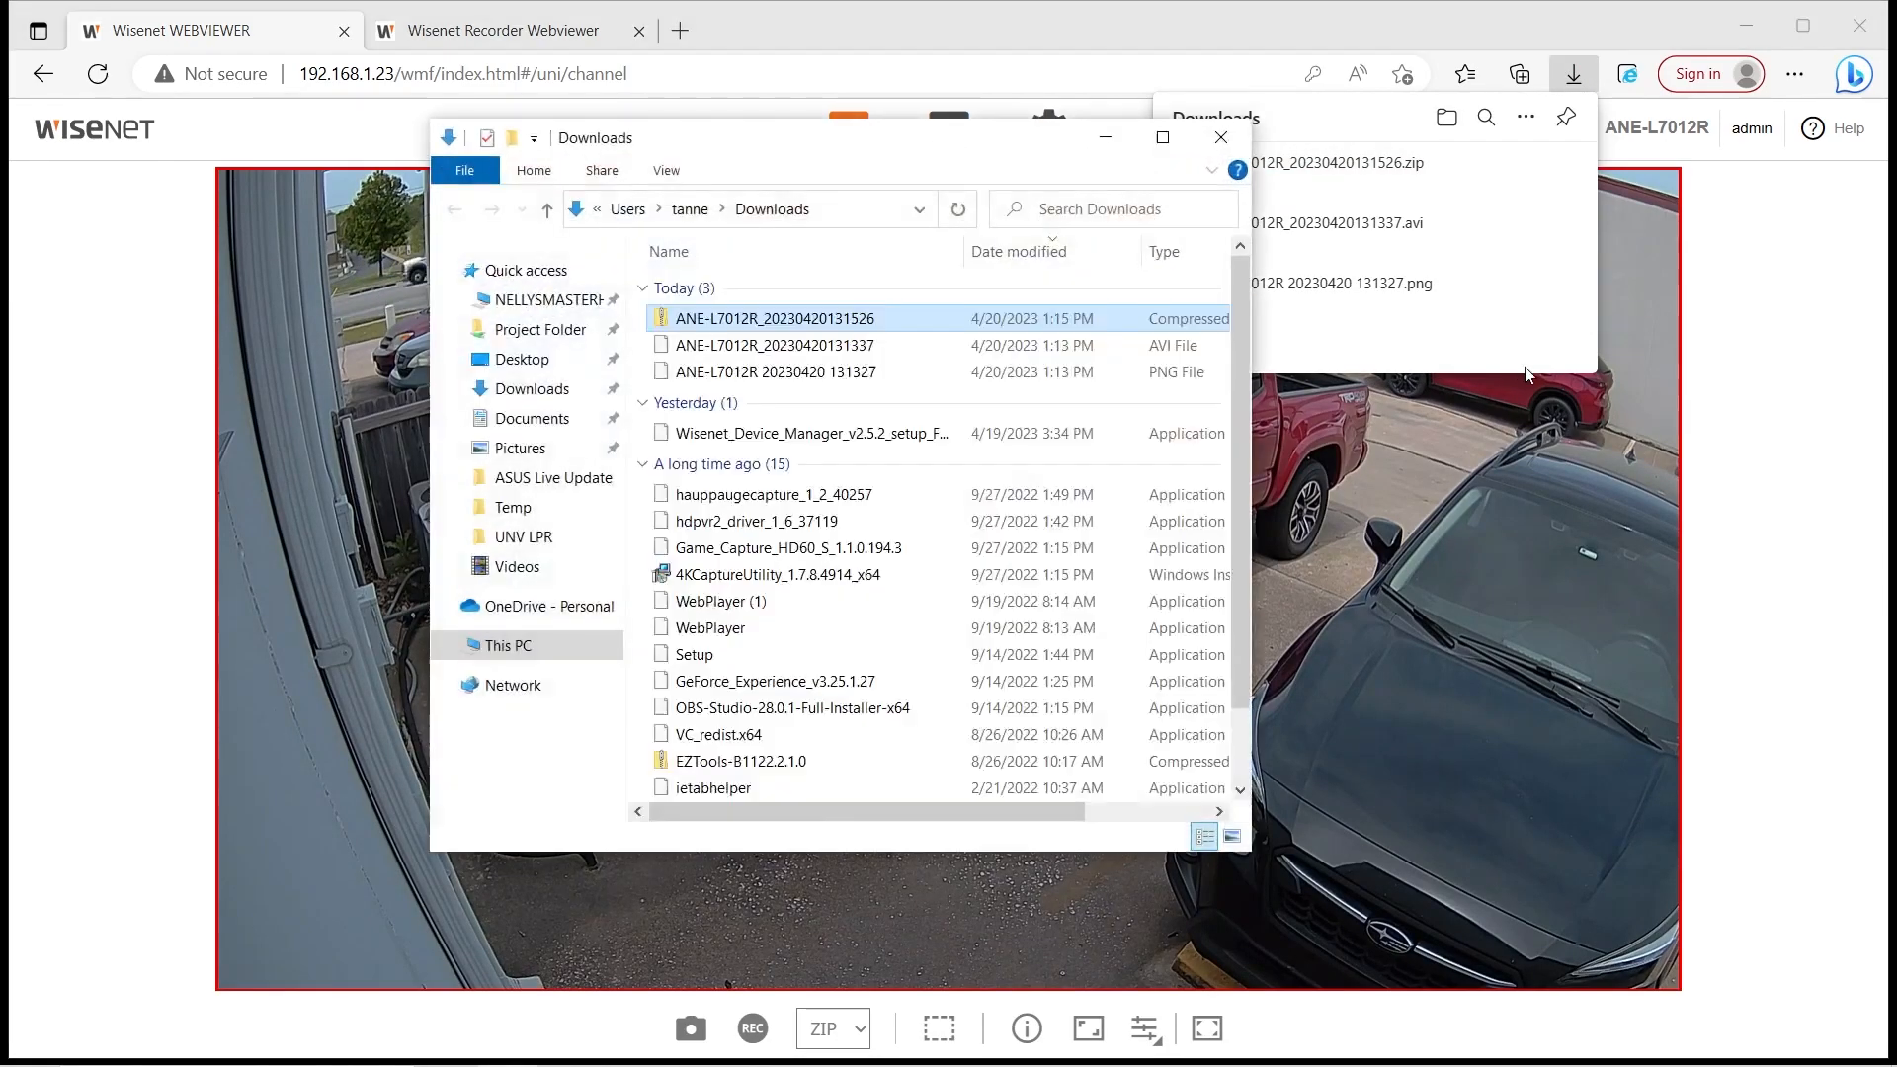
right_click(770, 311)
click(821, 419)
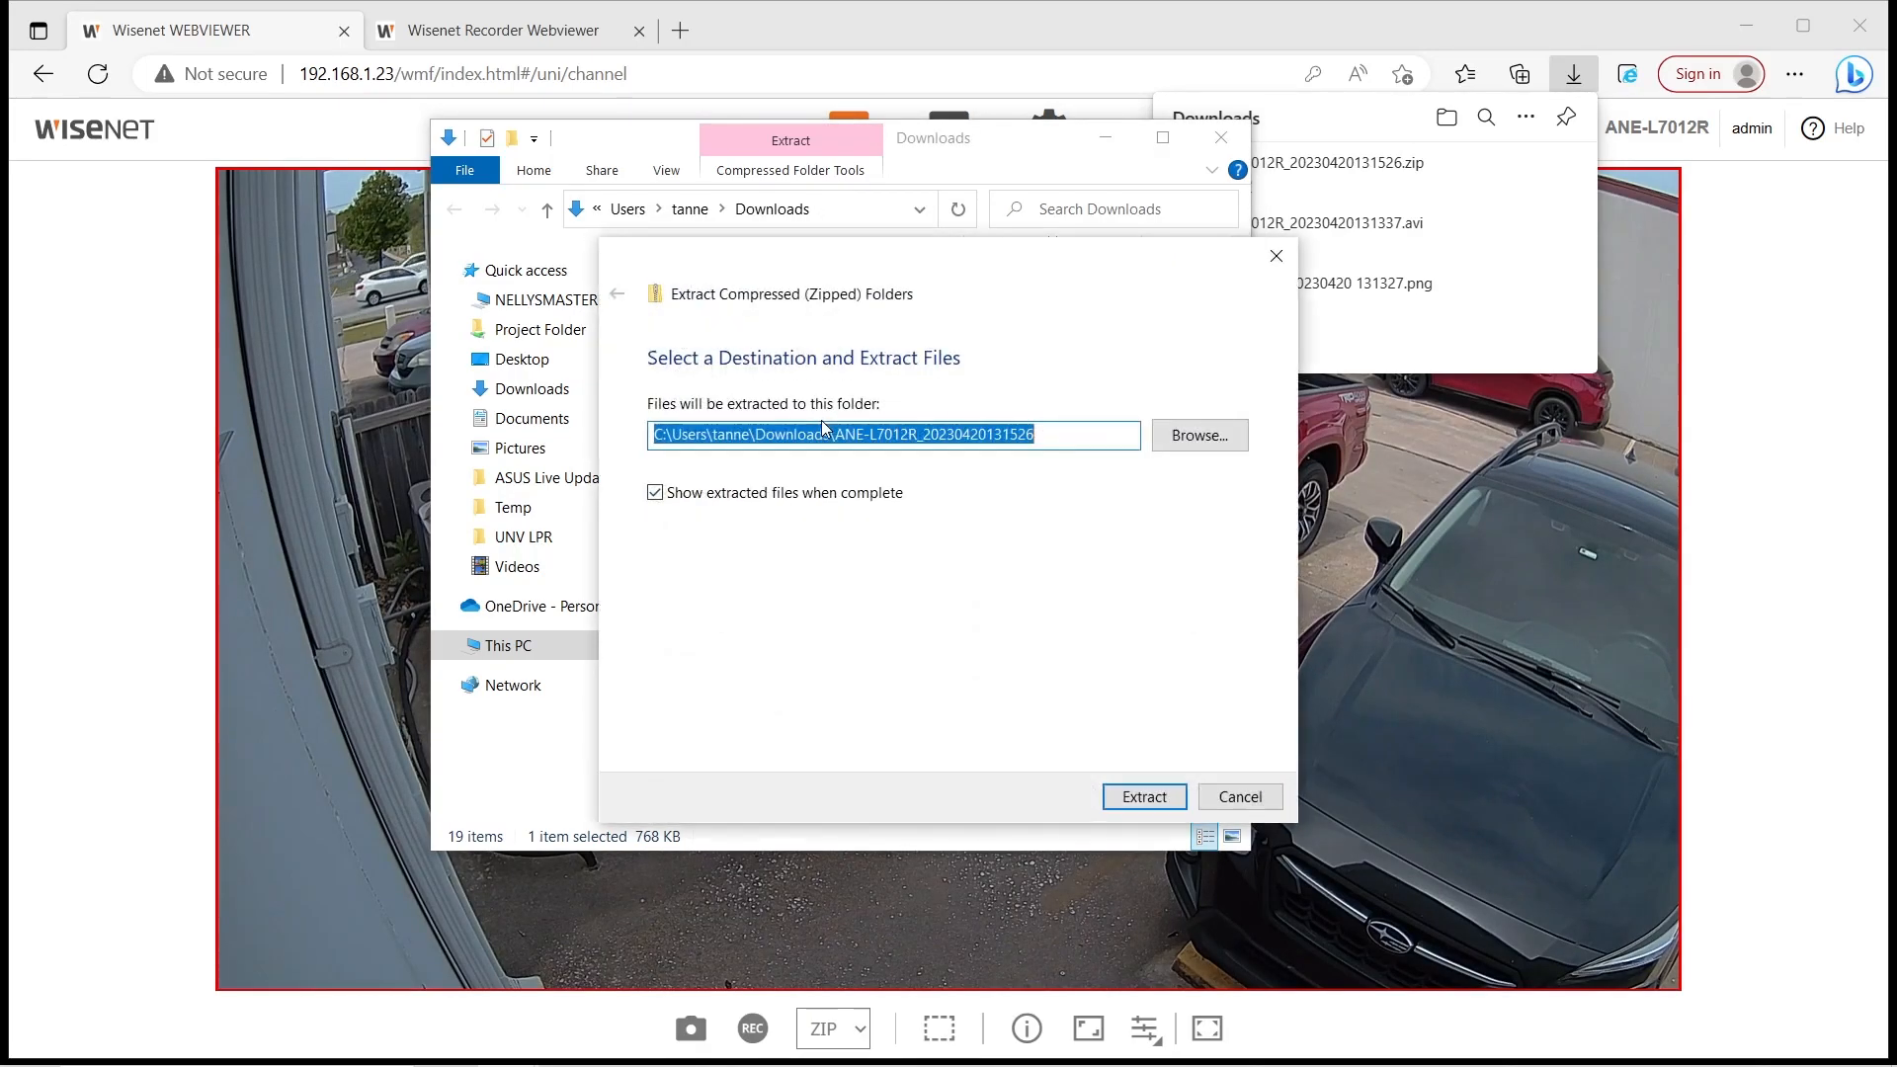
click(1144, 796)
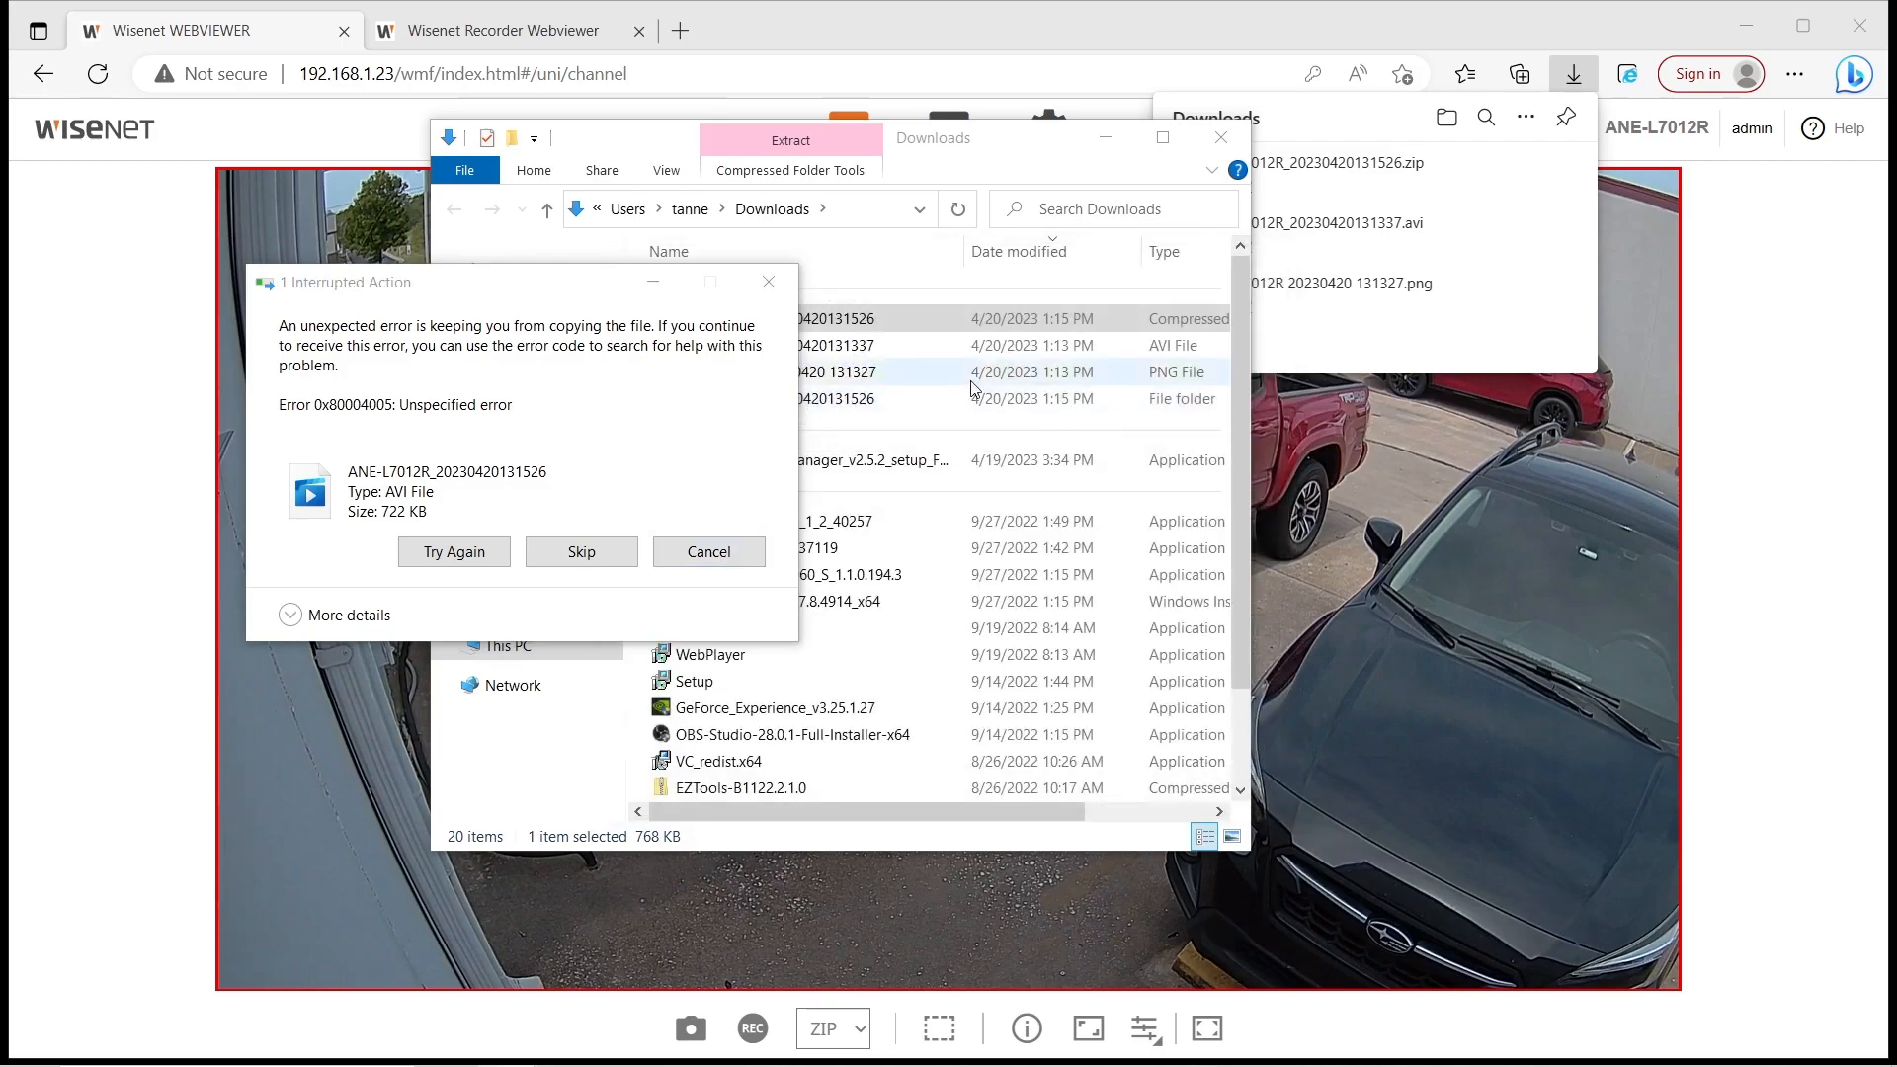
click(702, 551)
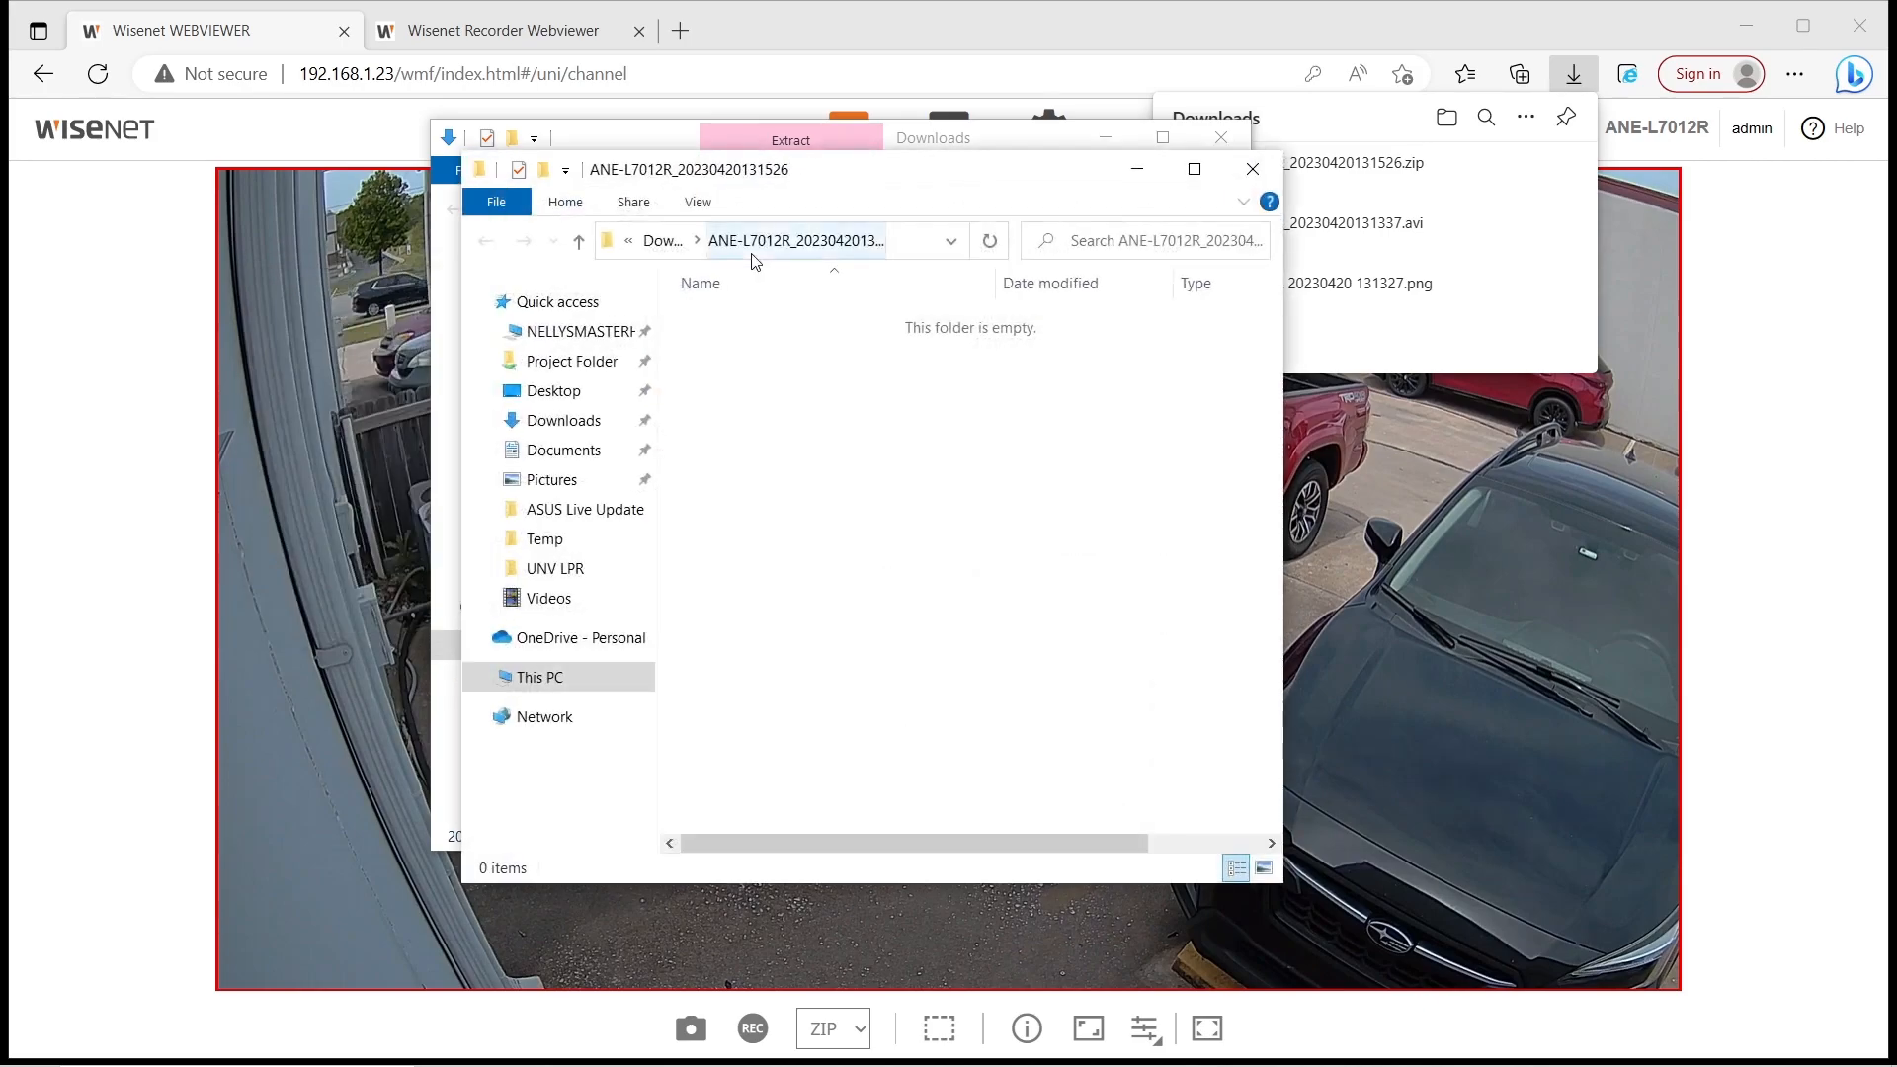
click(662, 240)
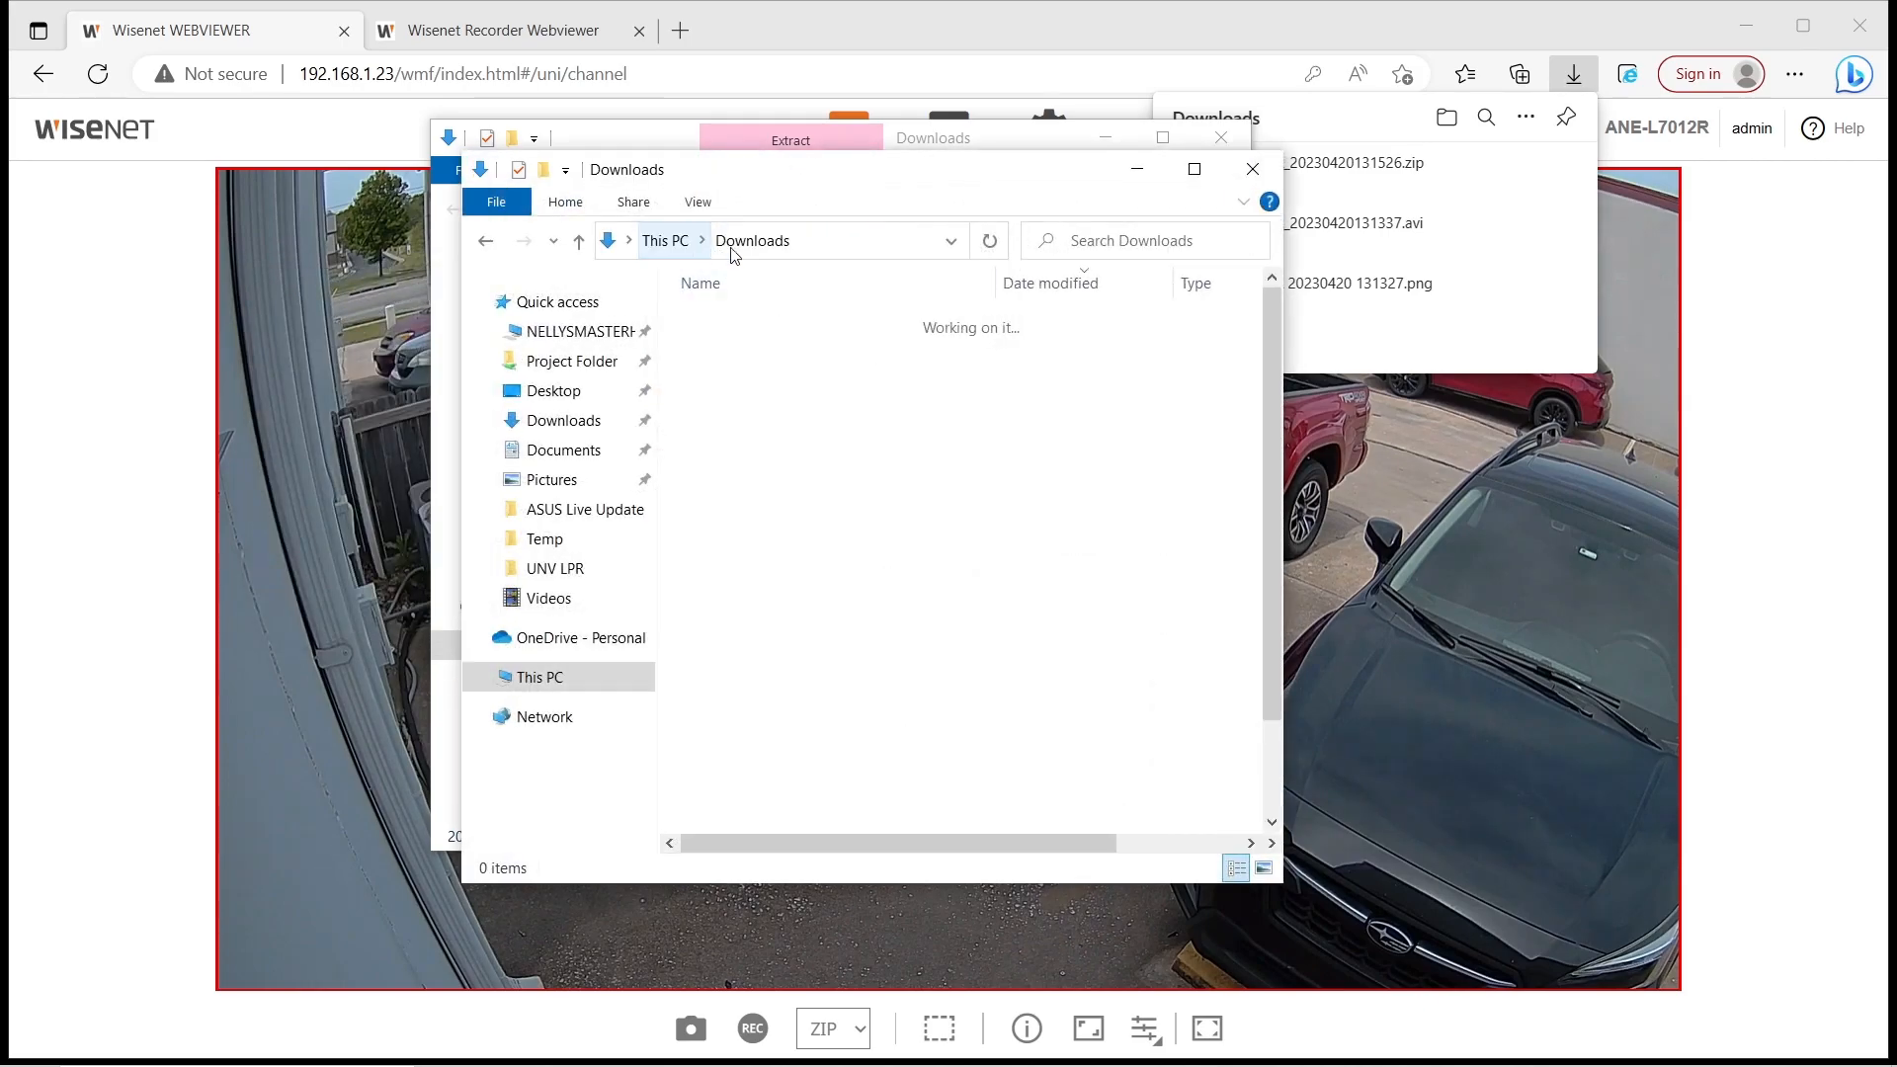
click(1266, 179)
right_click(797, 319)
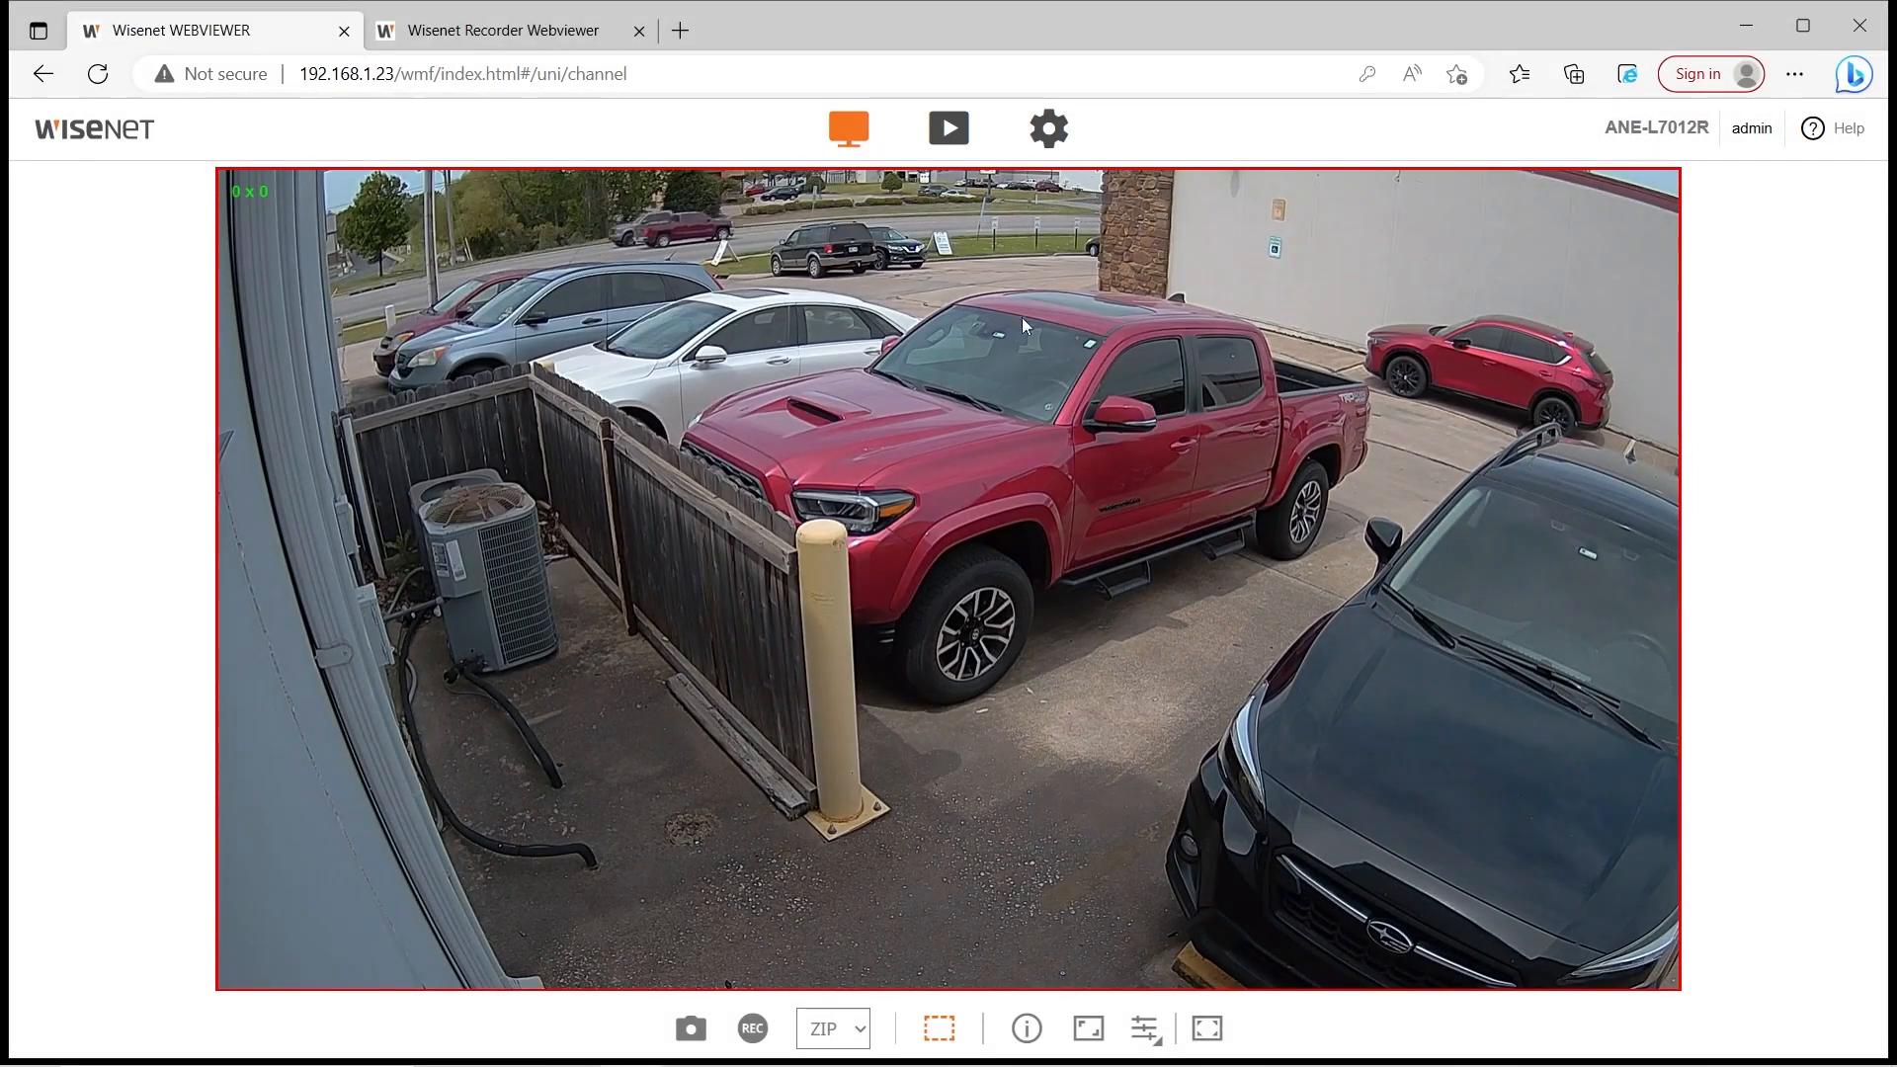
Draw measuring boxes over the distant parked cars, reading about 252 x 122 pixels
mouse_move(768, 229)
mouse_down()
mouse_move(915, 298)
mouse_move(885, 298)
mouse_up()
click(702, 257)
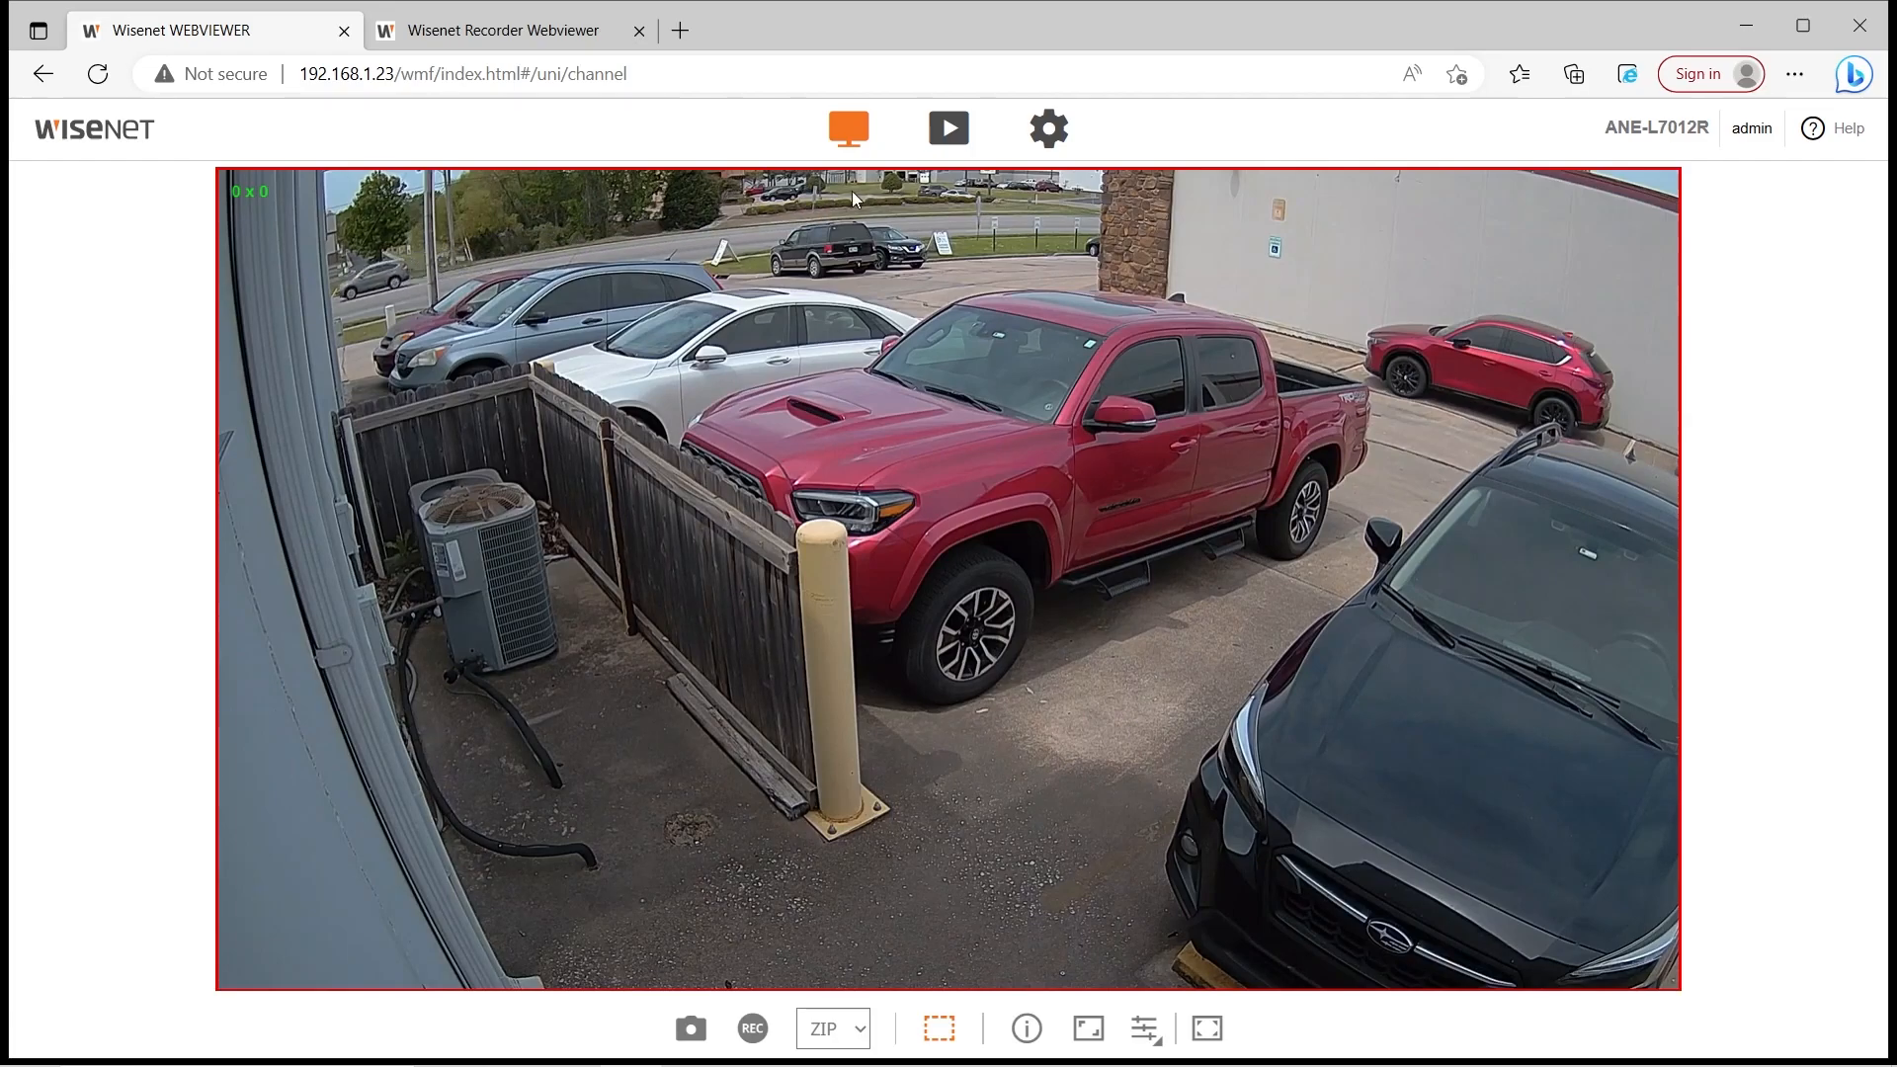
drag(757, 219, 883, 281)
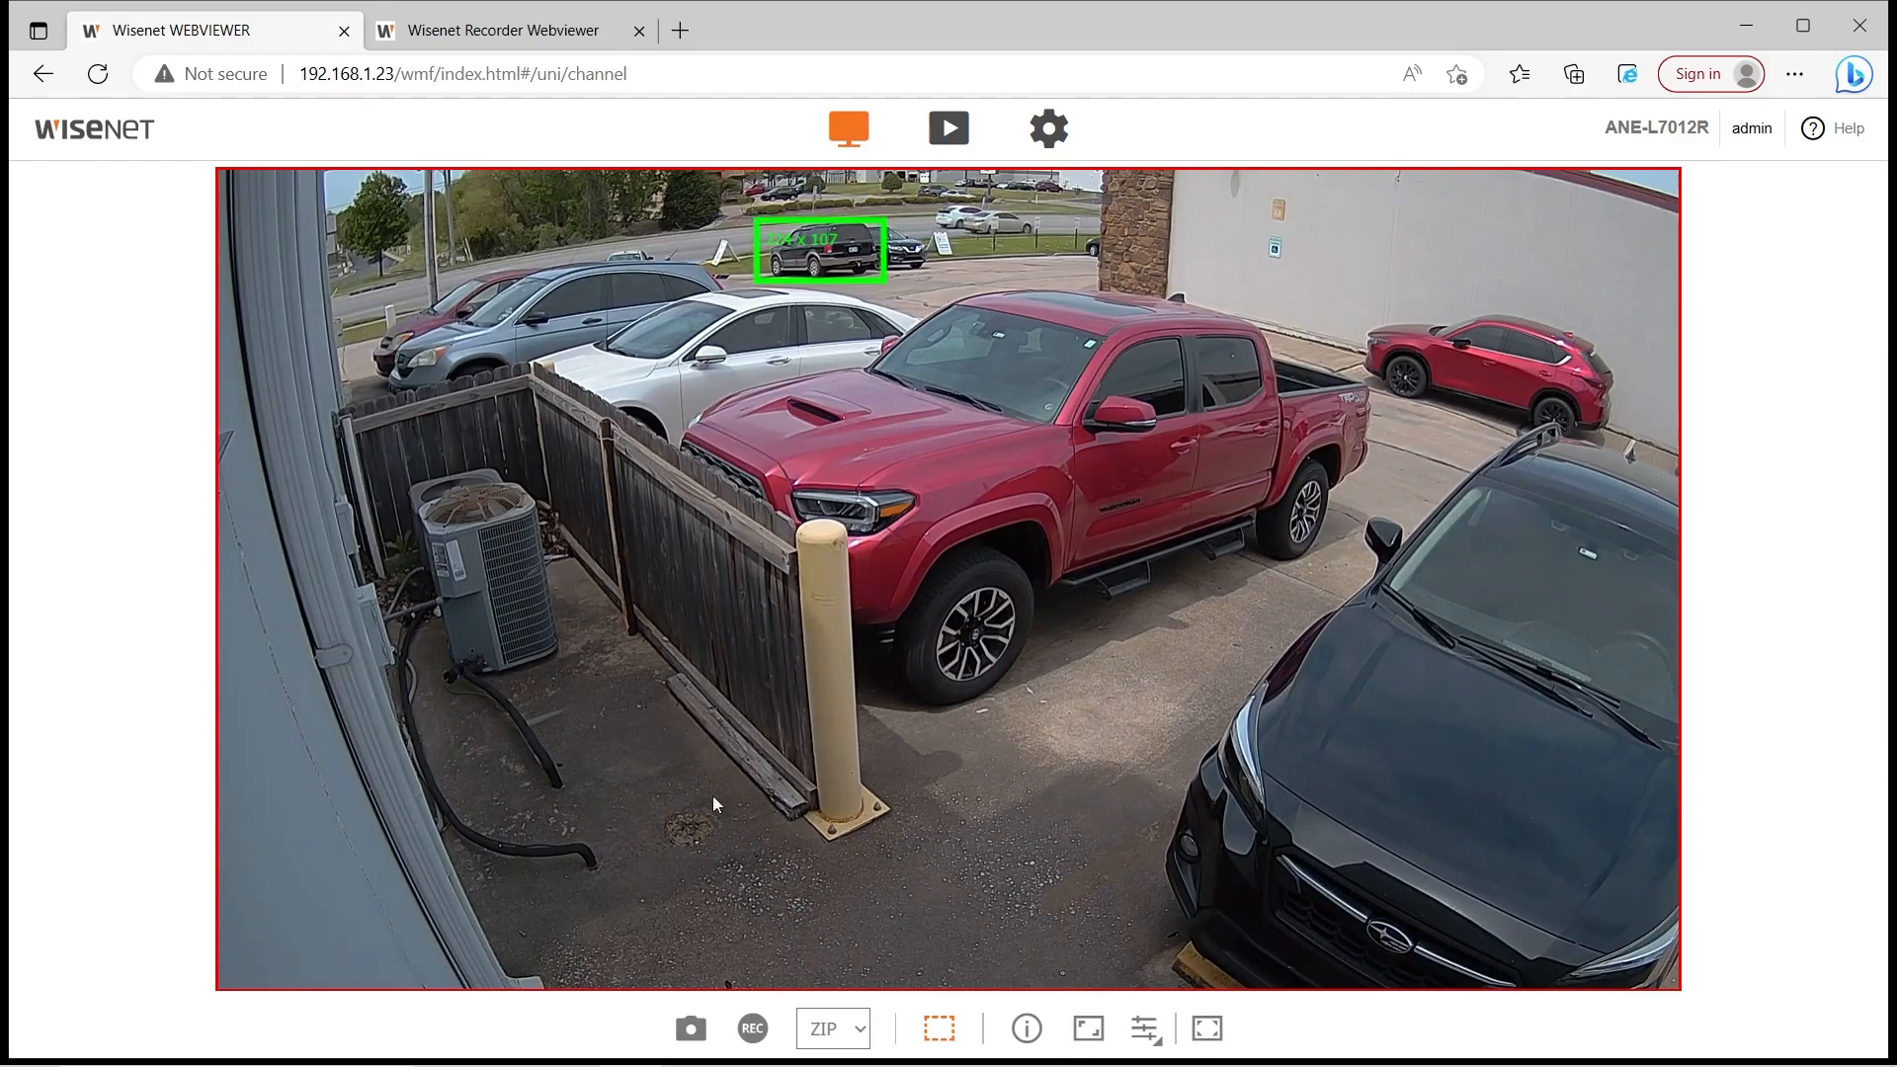
Turn off the size overlay and show the Status dialog with H.264 bitrates and connected users
click(942, 1045)
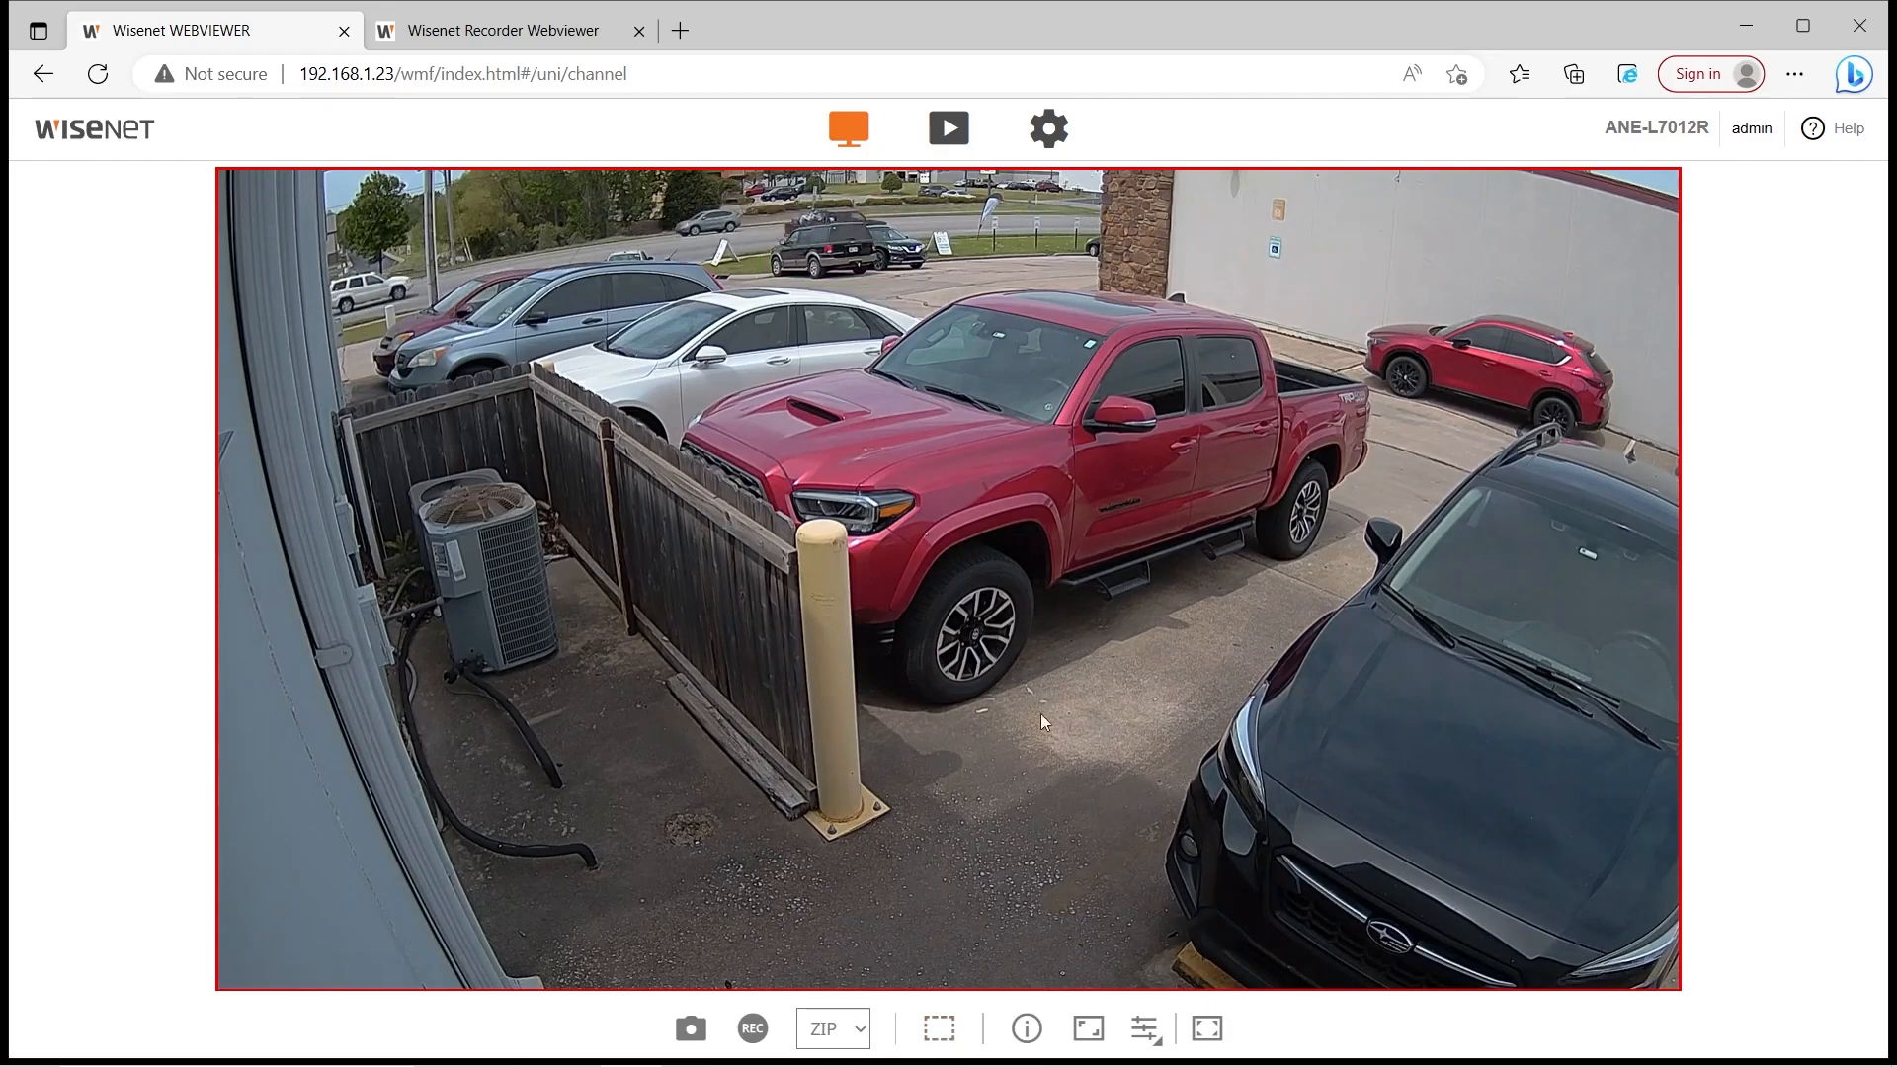
click(1026, 1027)
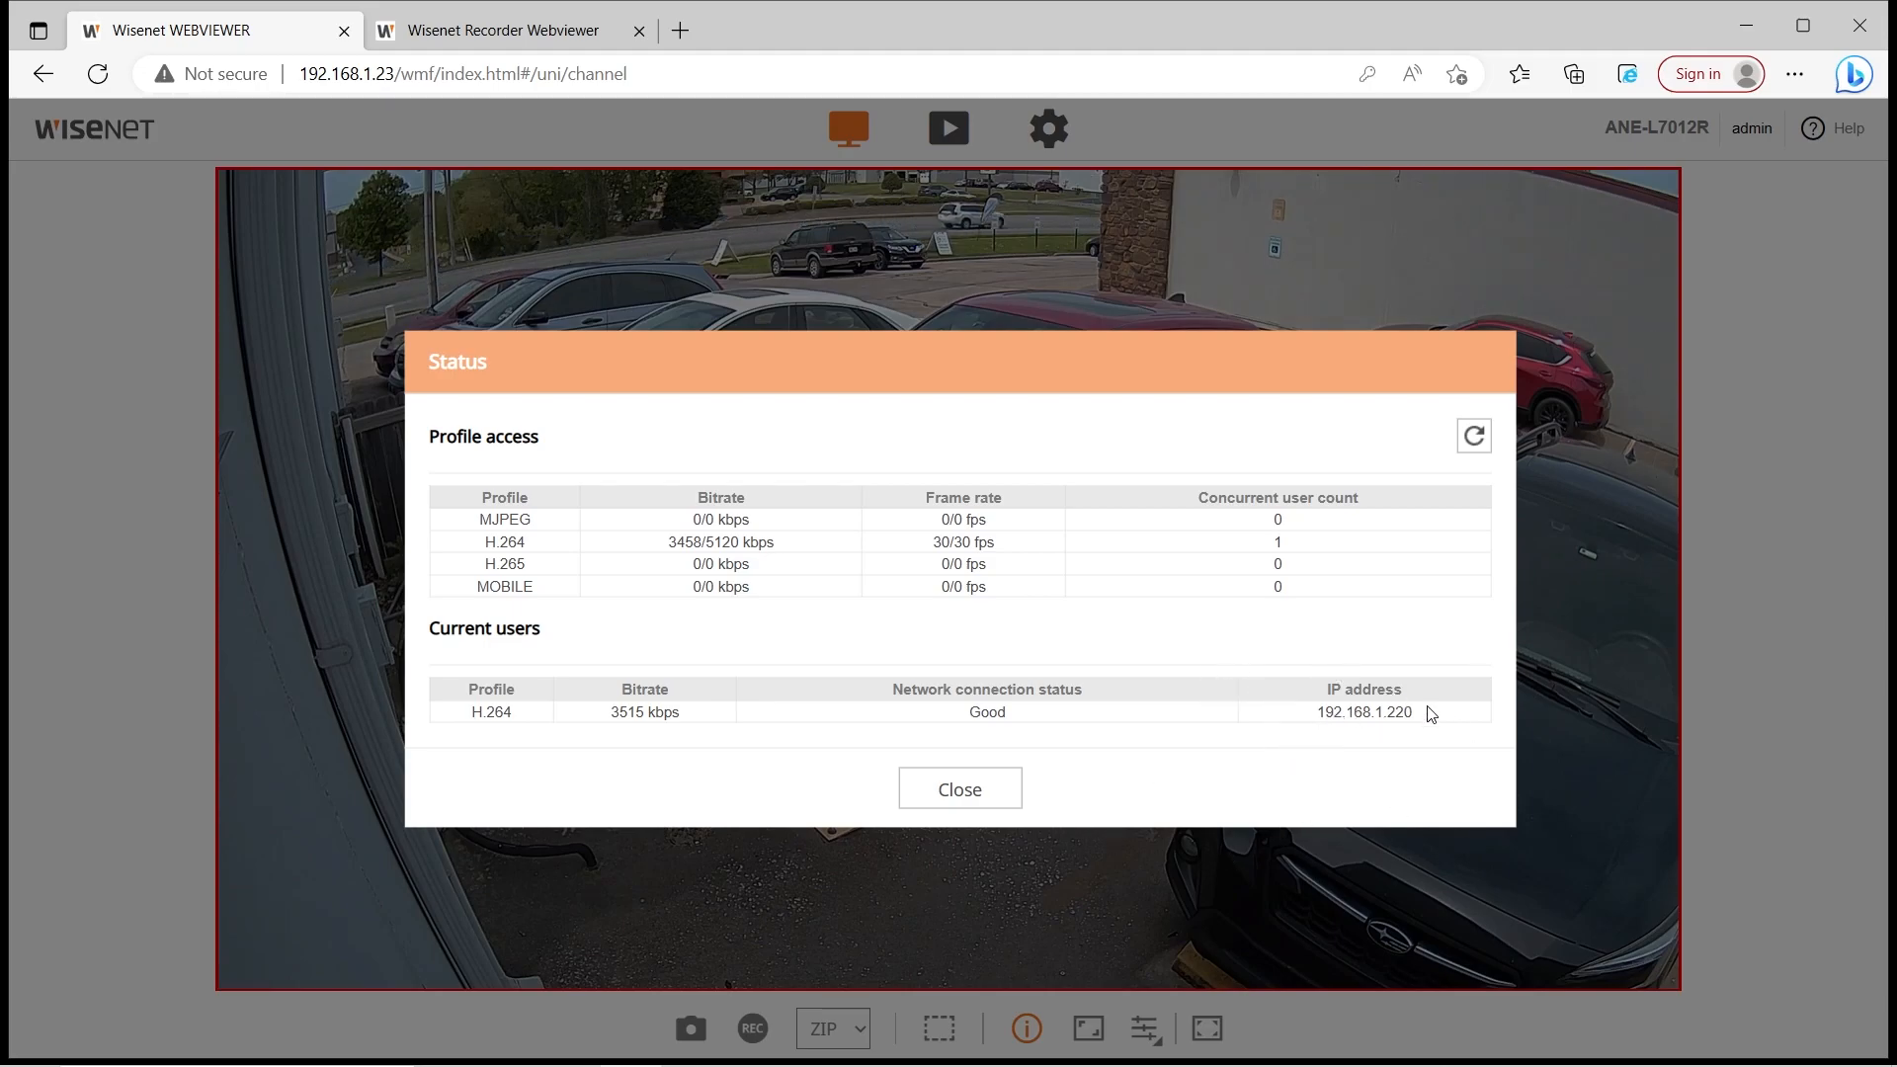
Close the Status dialog and toggle the live view to full width, then back to original ratio
click(976, 785)
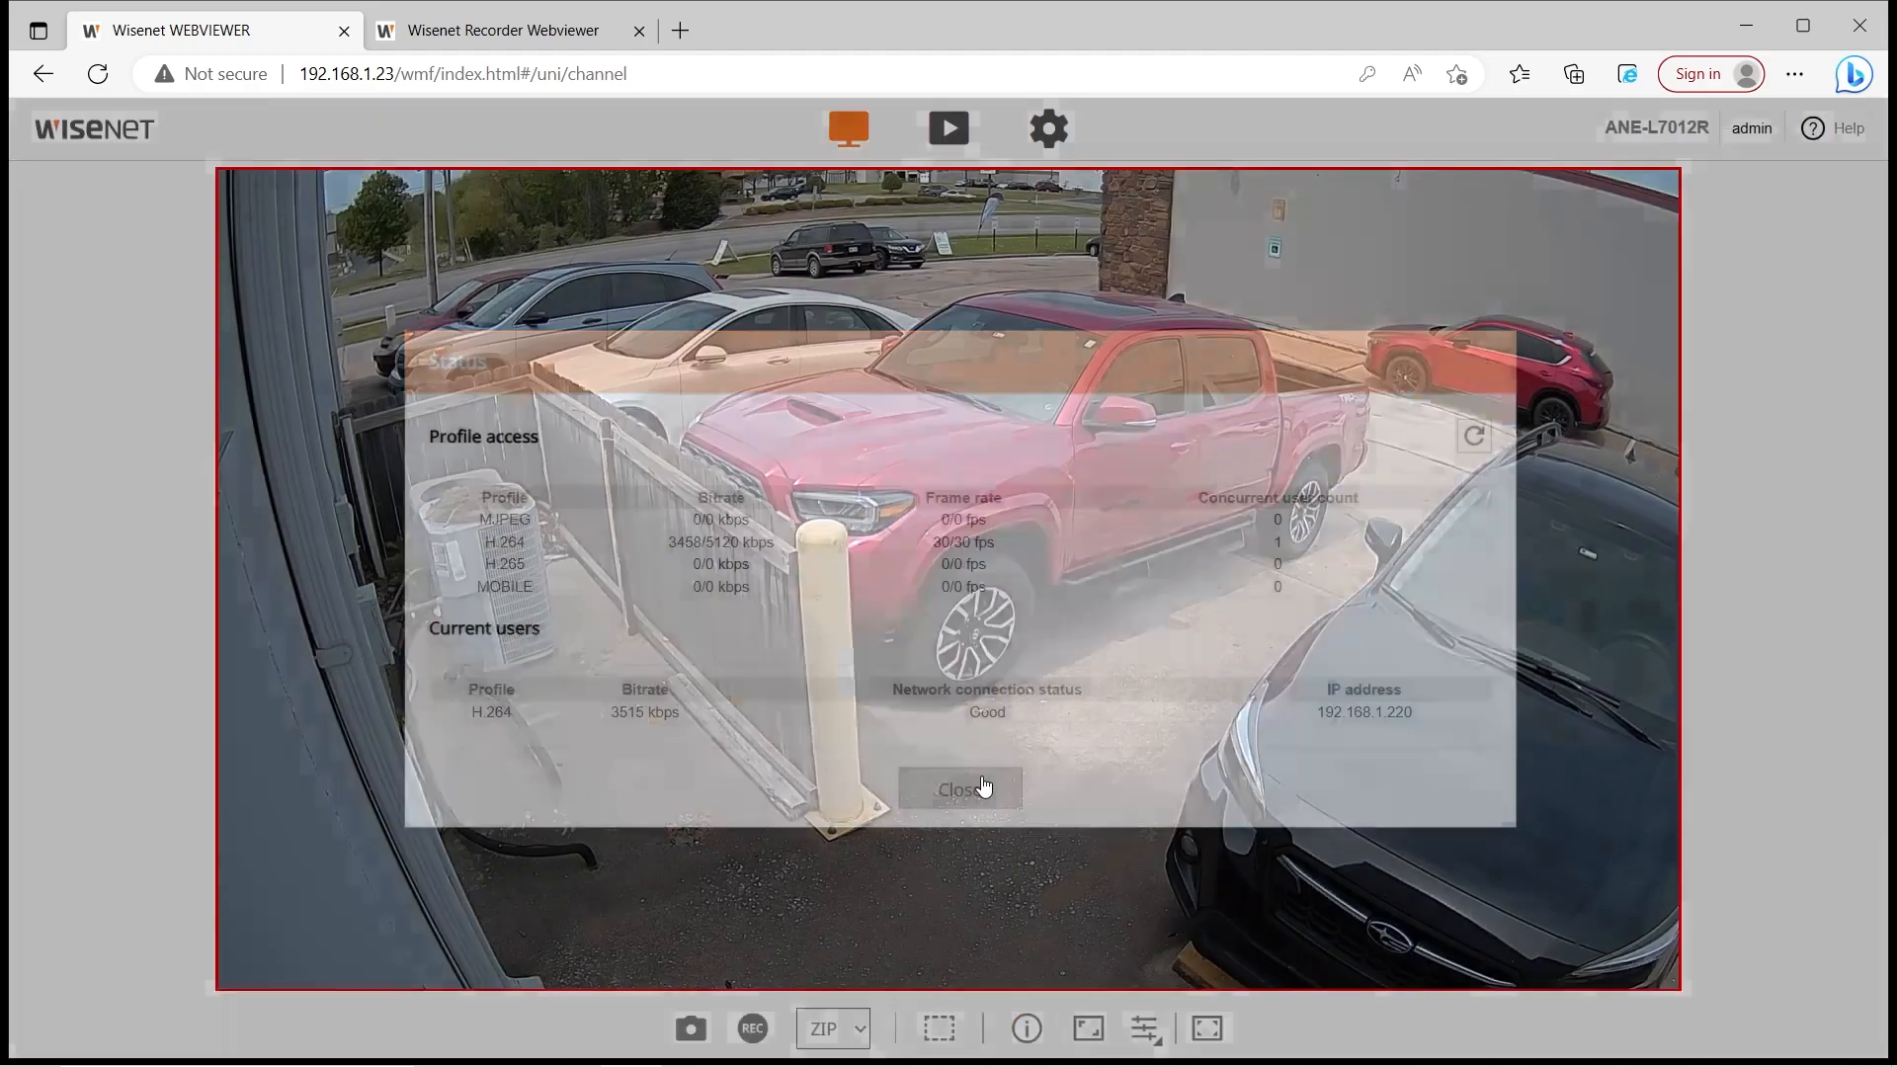
click(1077, 1027)
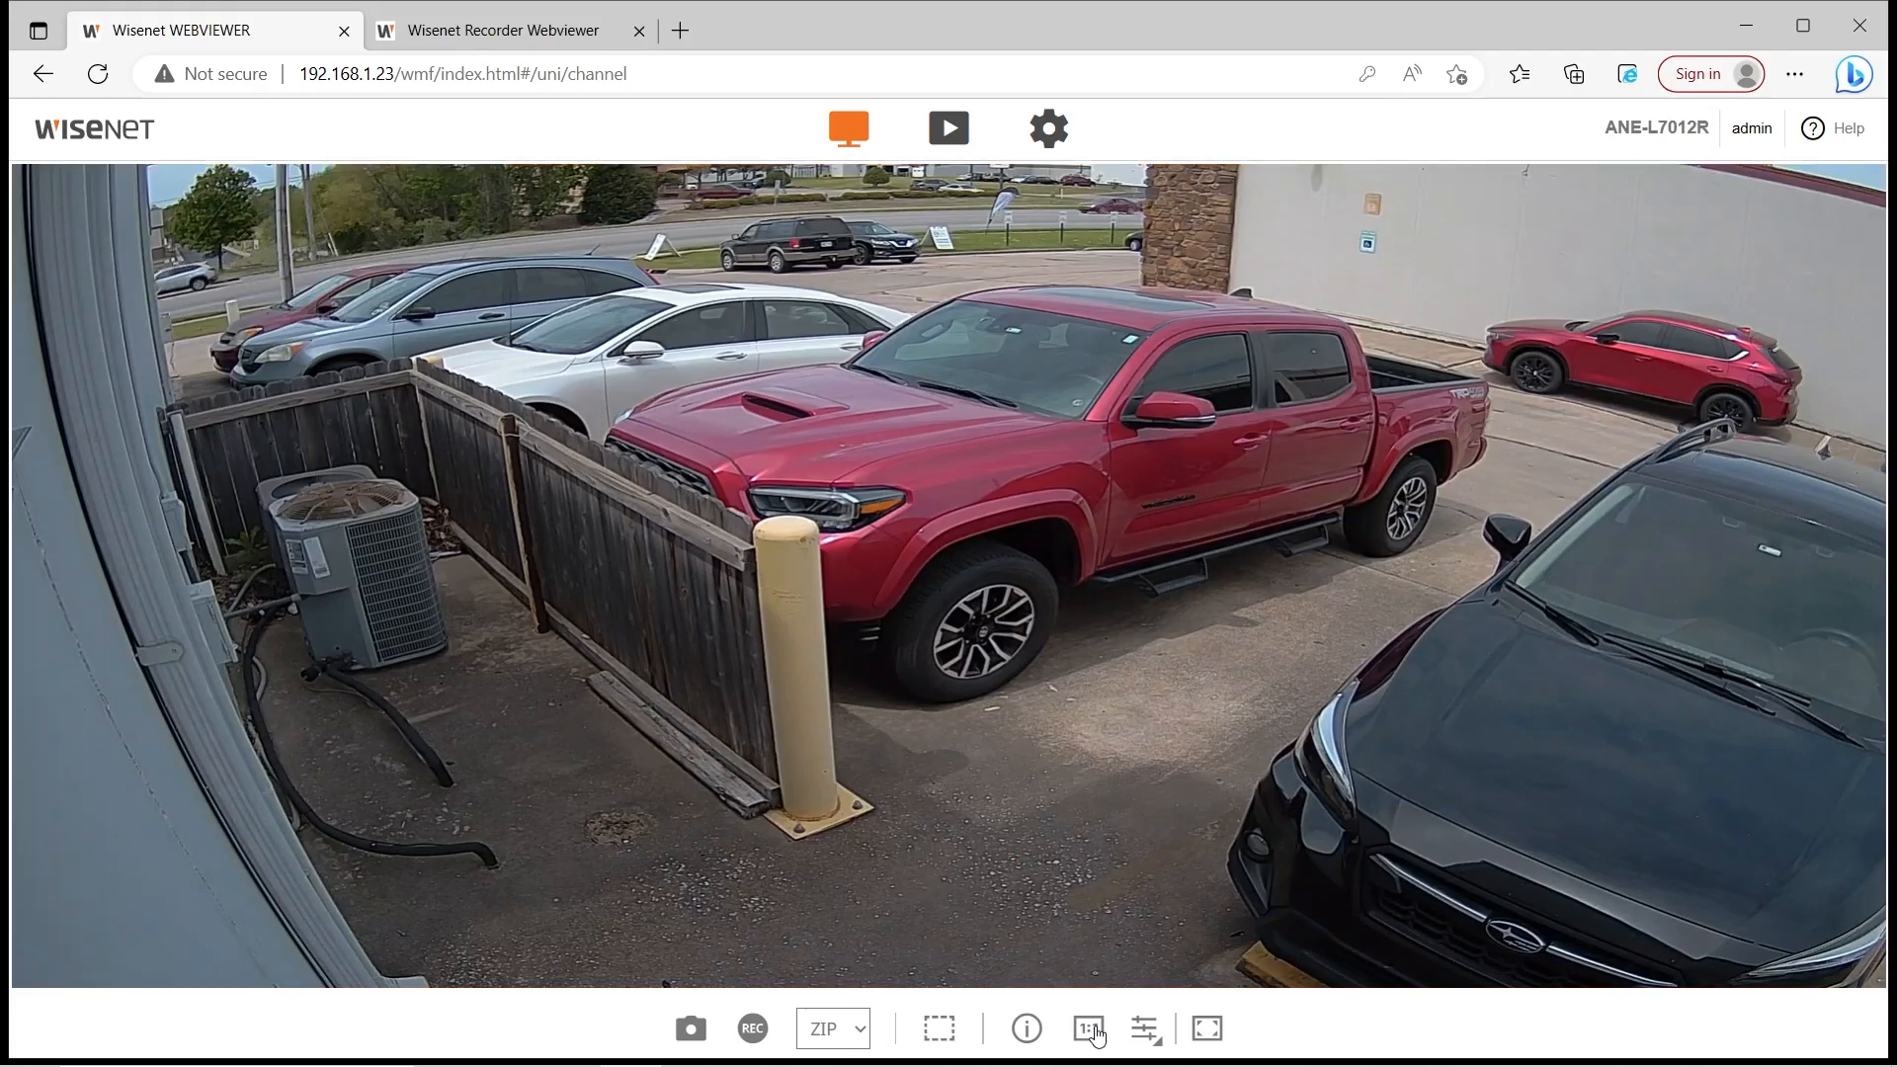
click(1091, 1029)
click(1090, 1029)
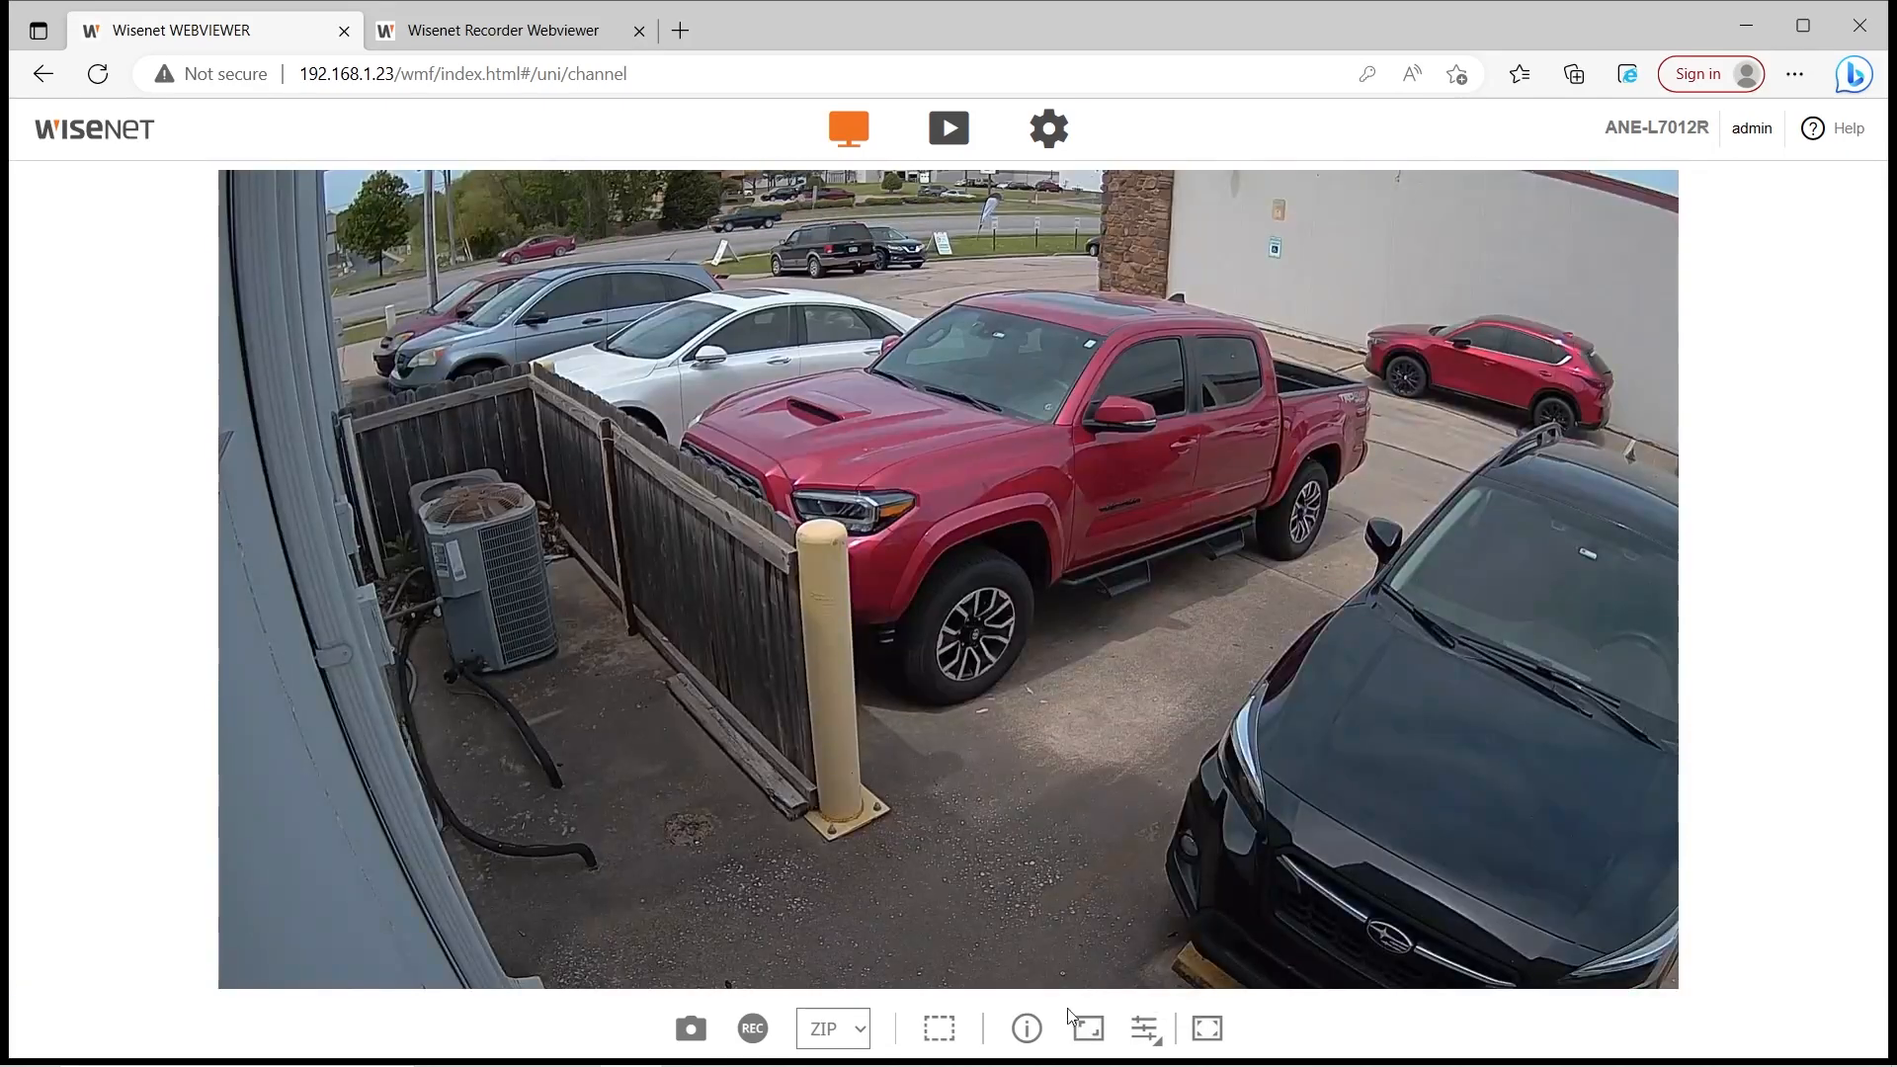
click(1146, 1050)
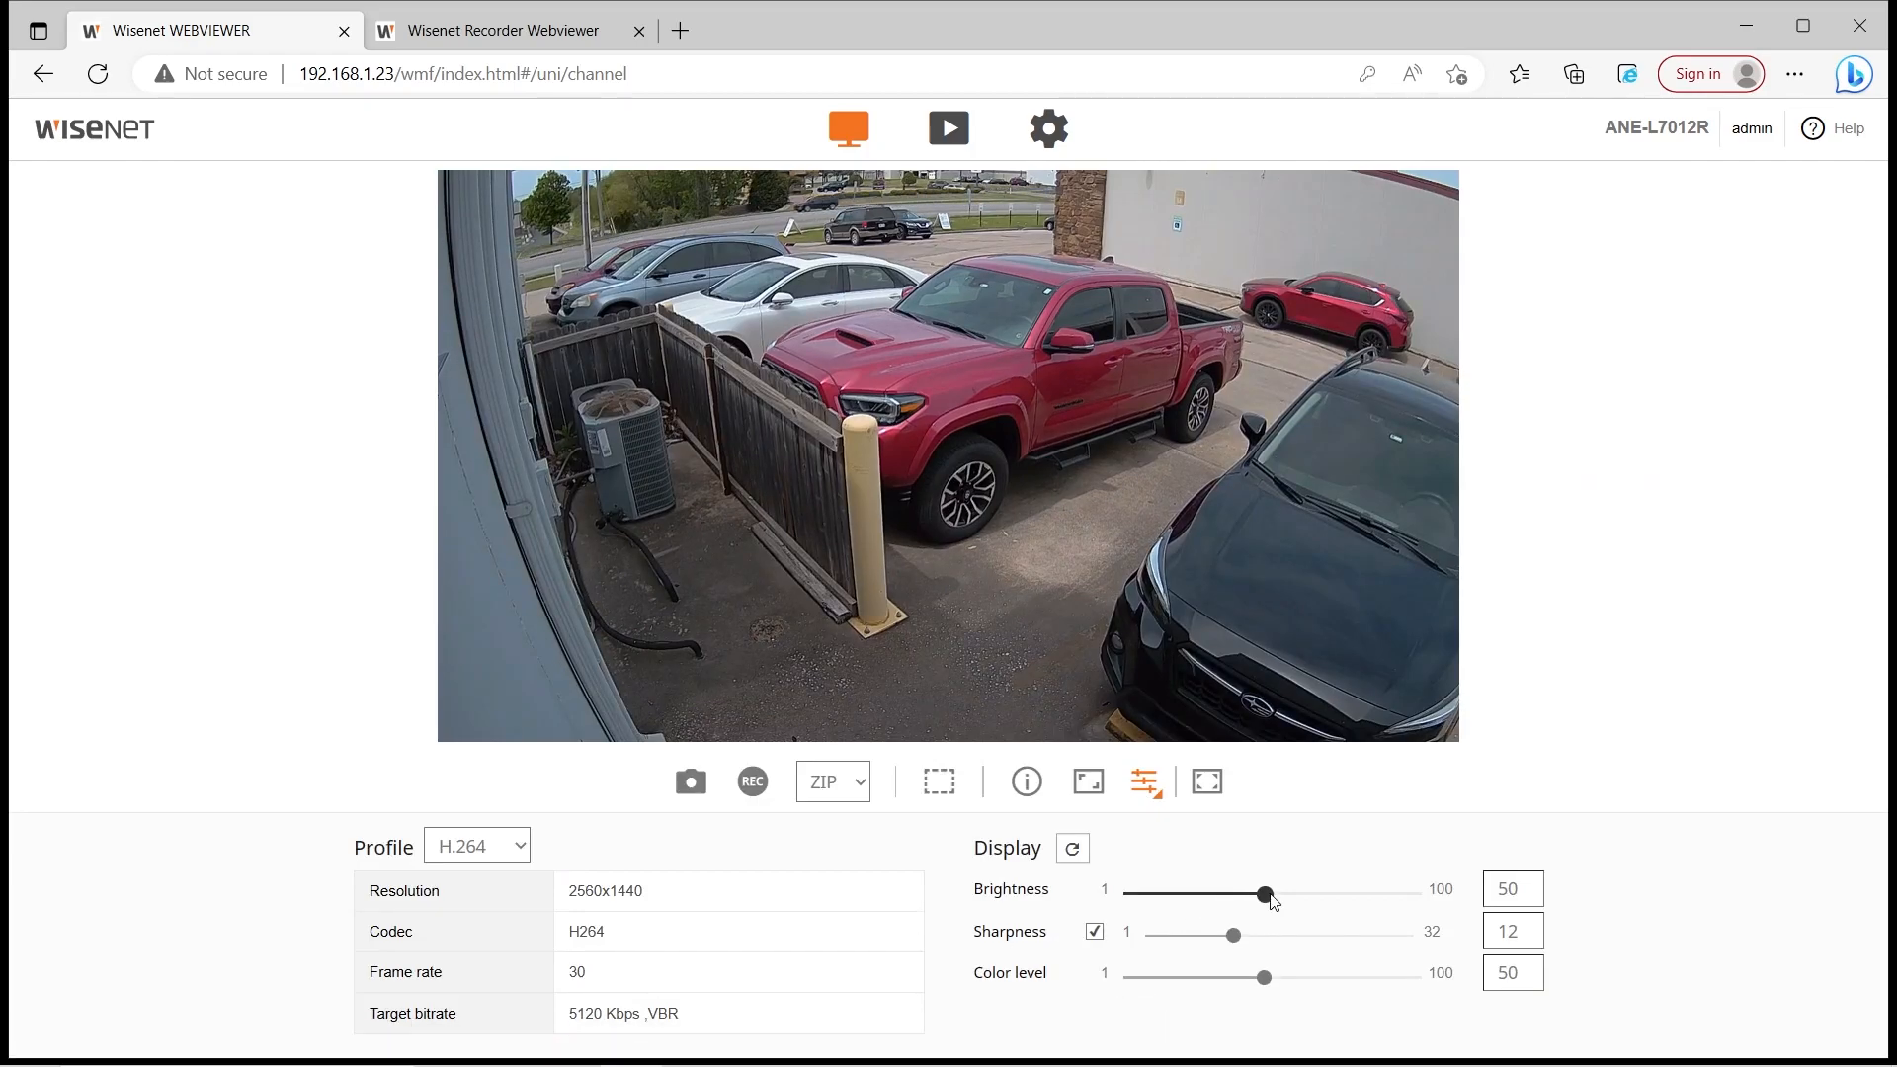
click(507, 854)
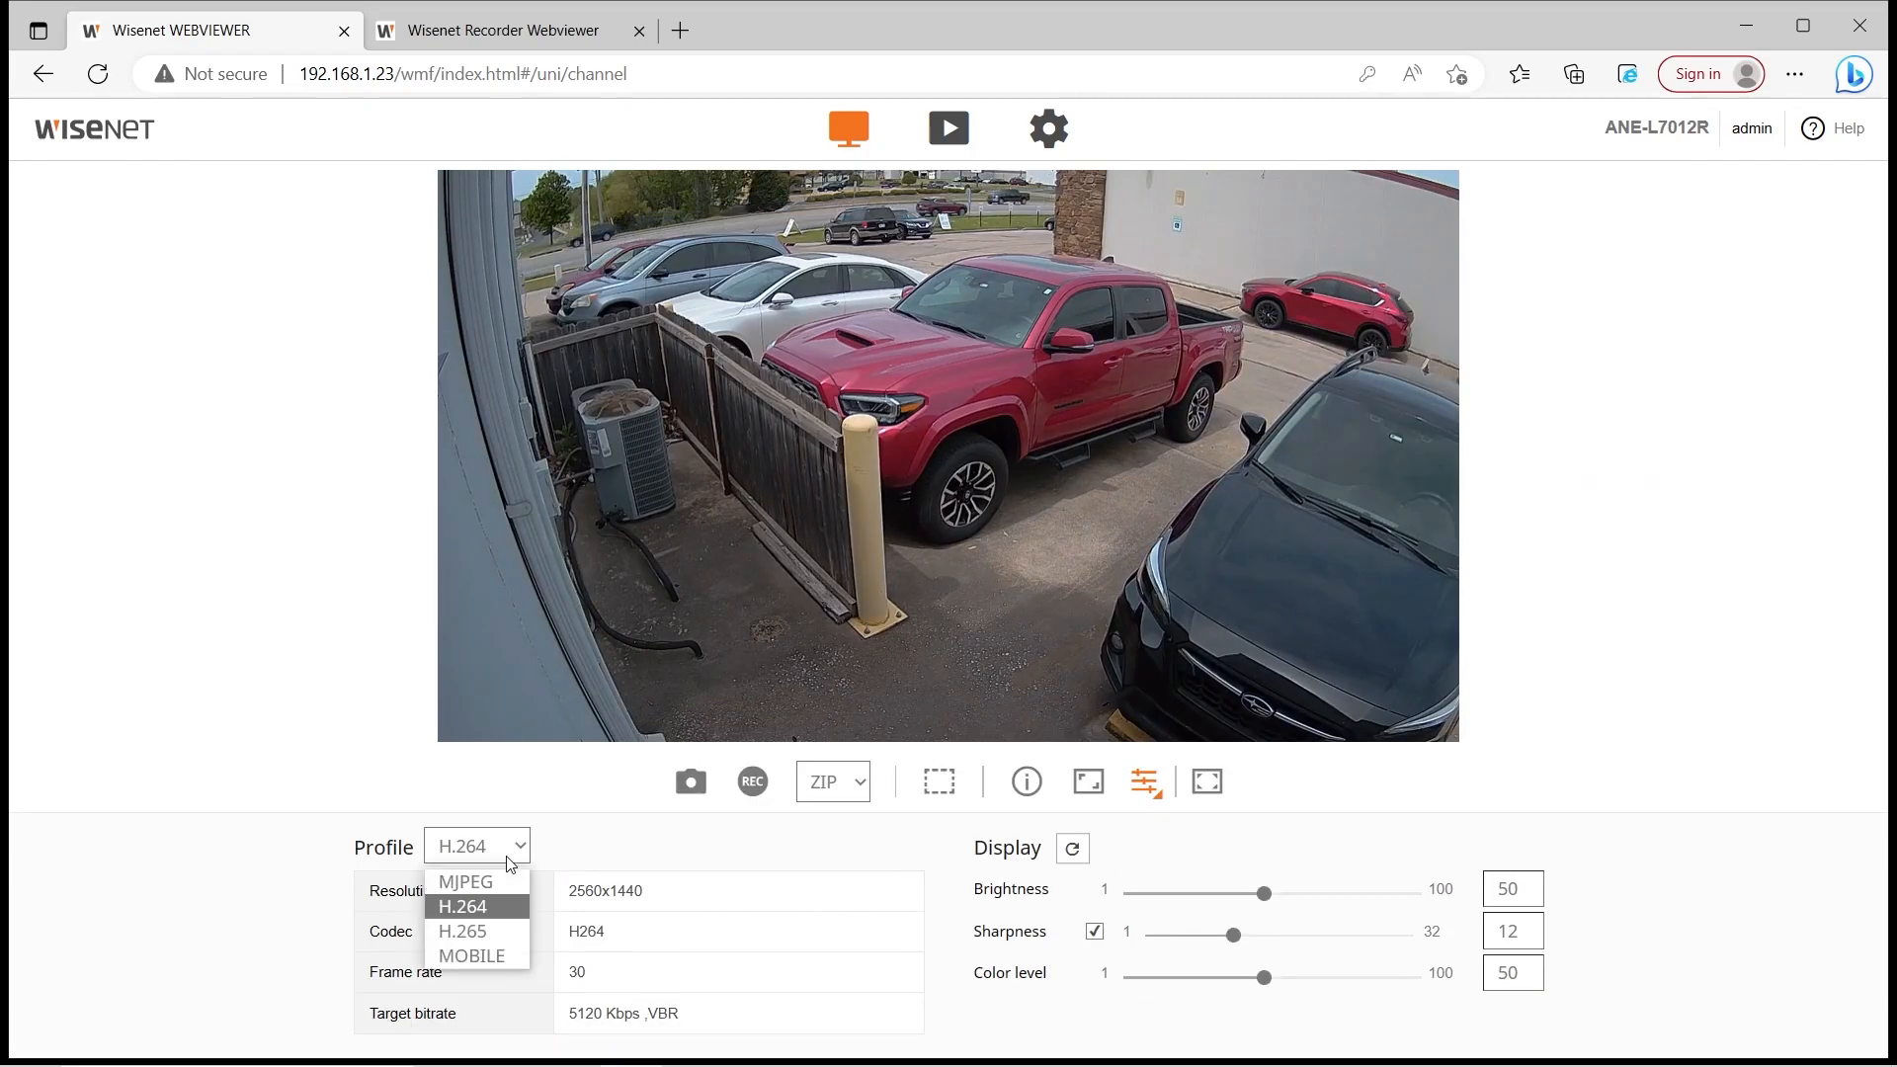
click(671, 874)
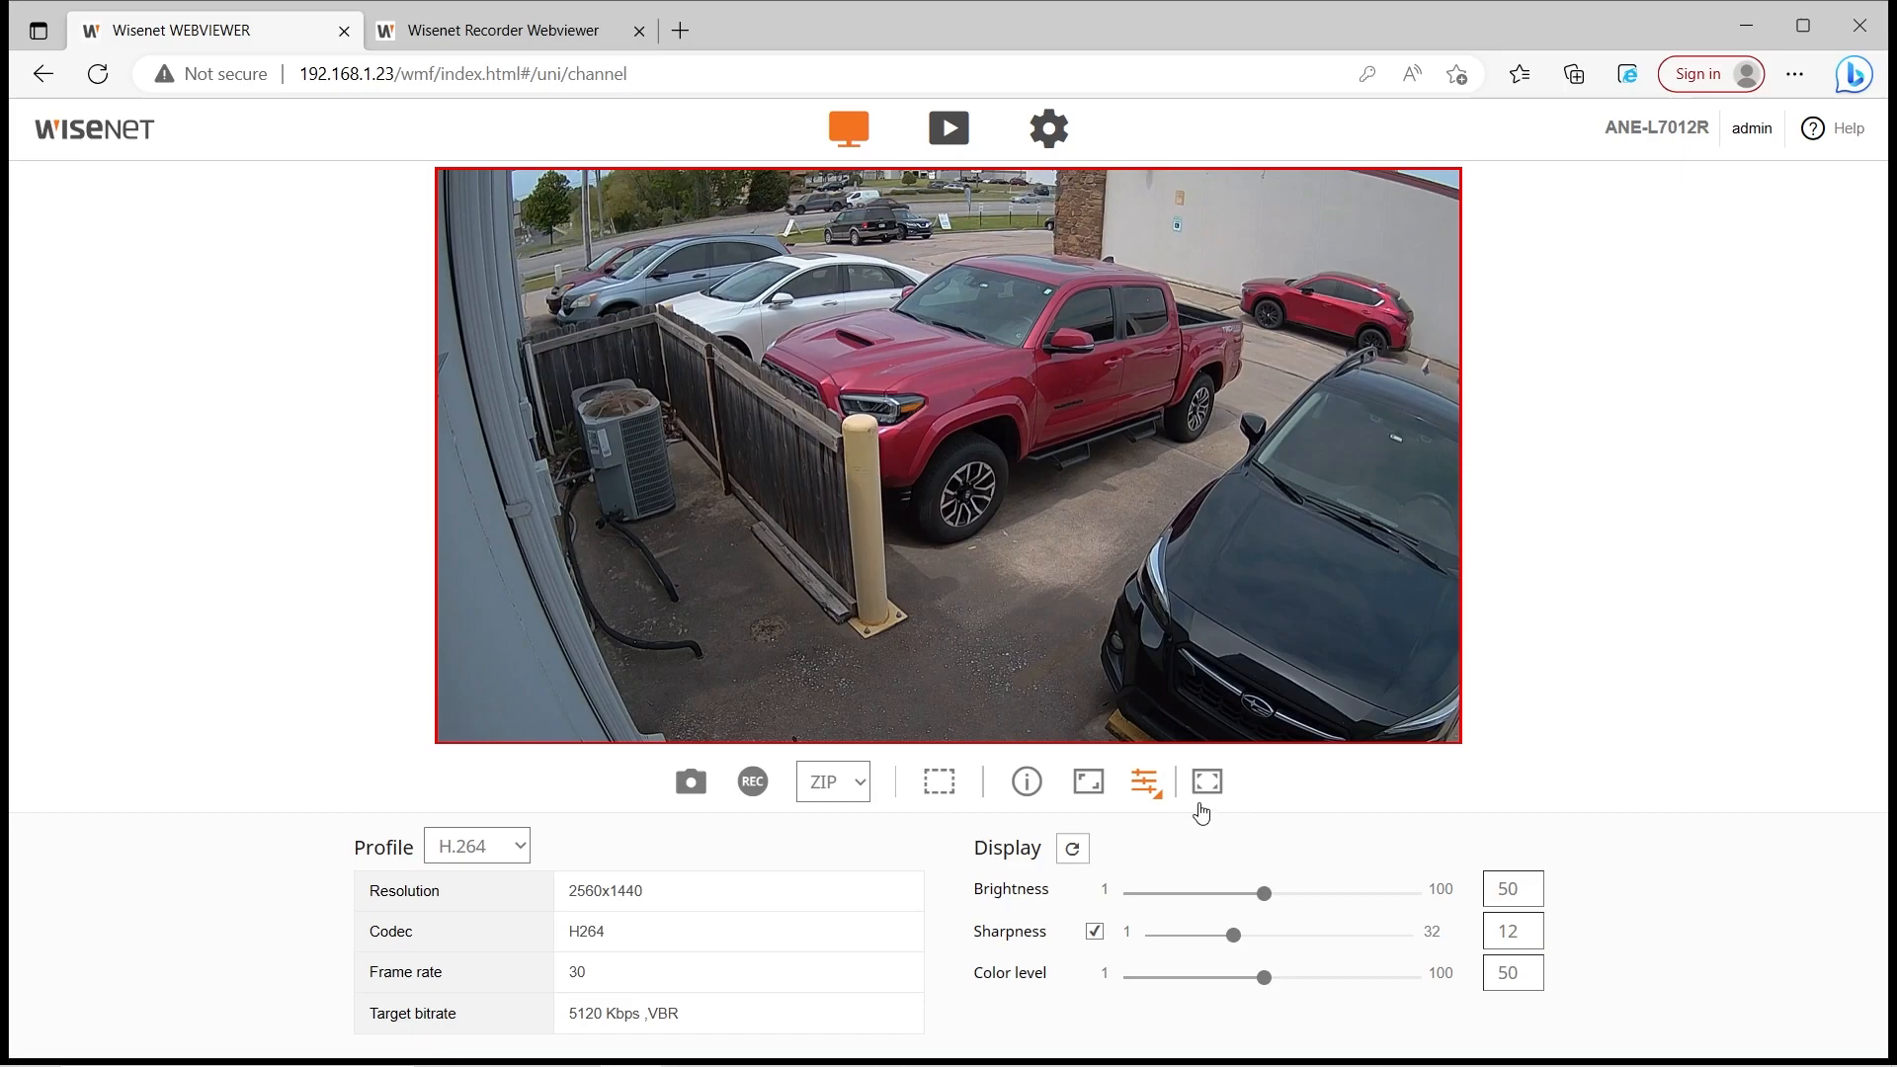
Hide the Profile/Display panel, view the live image full screen, then exit with Esc
click(1148, 785)
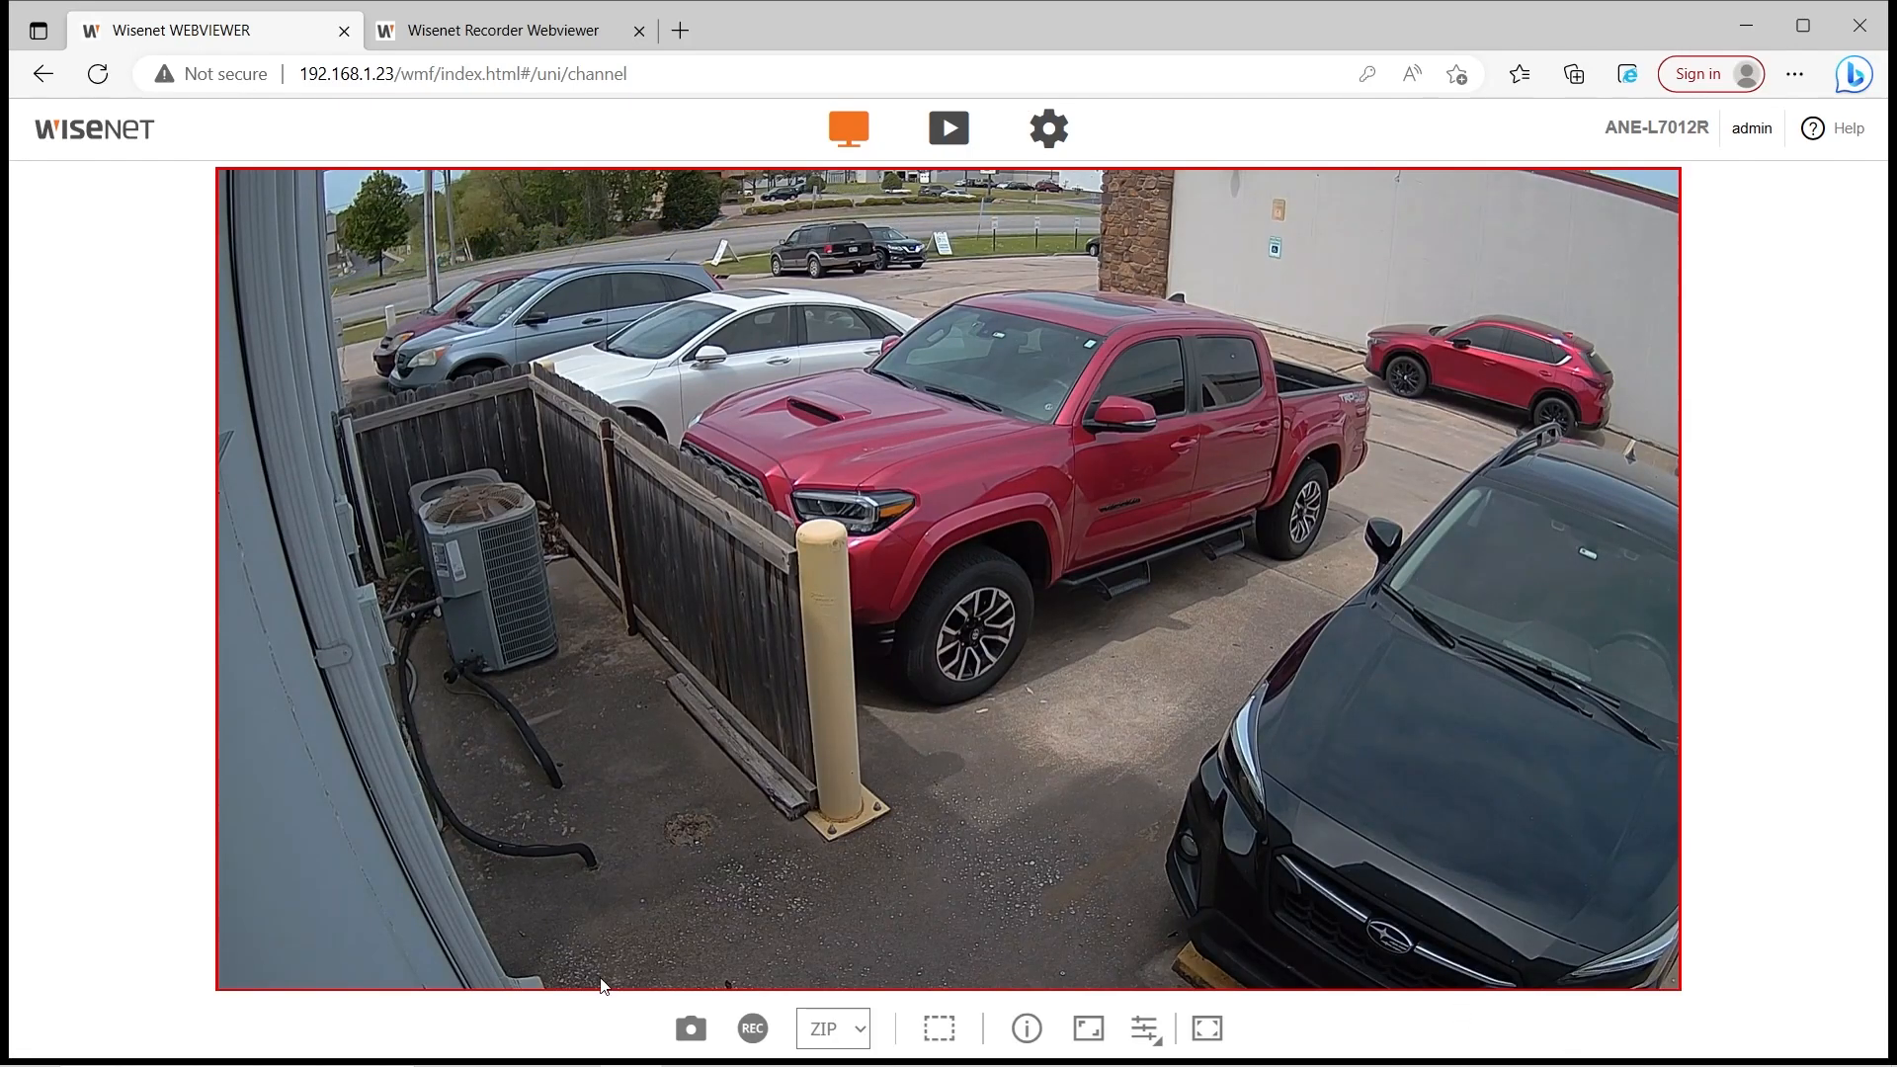
click(1207, 1028)
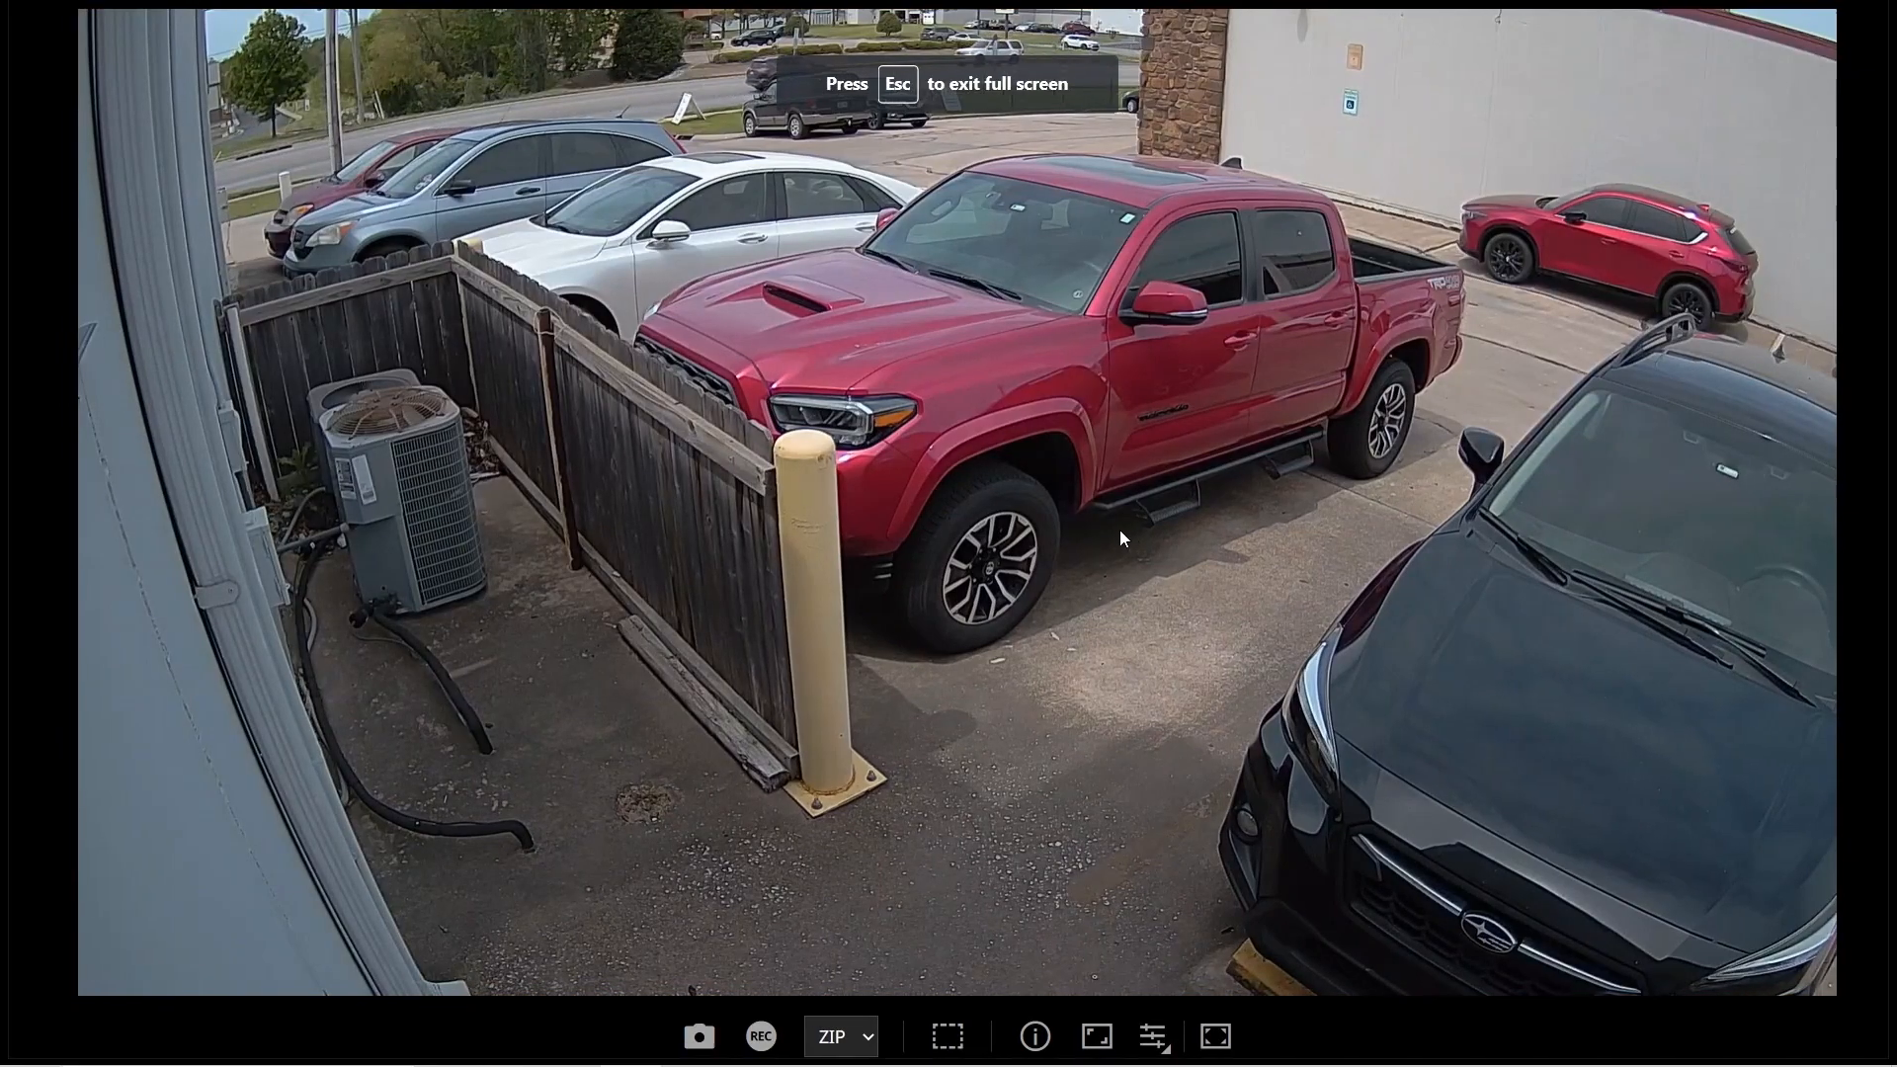
key(Escape)
Digitally zoom in on the bollard and red truck, then switch to recorded-video playback
scroll(1383, 622, up, 3)
scroll(1382, 622, down, 2)
scroll(832, 573, up, 5)
scroll(831, 565, up, 2)
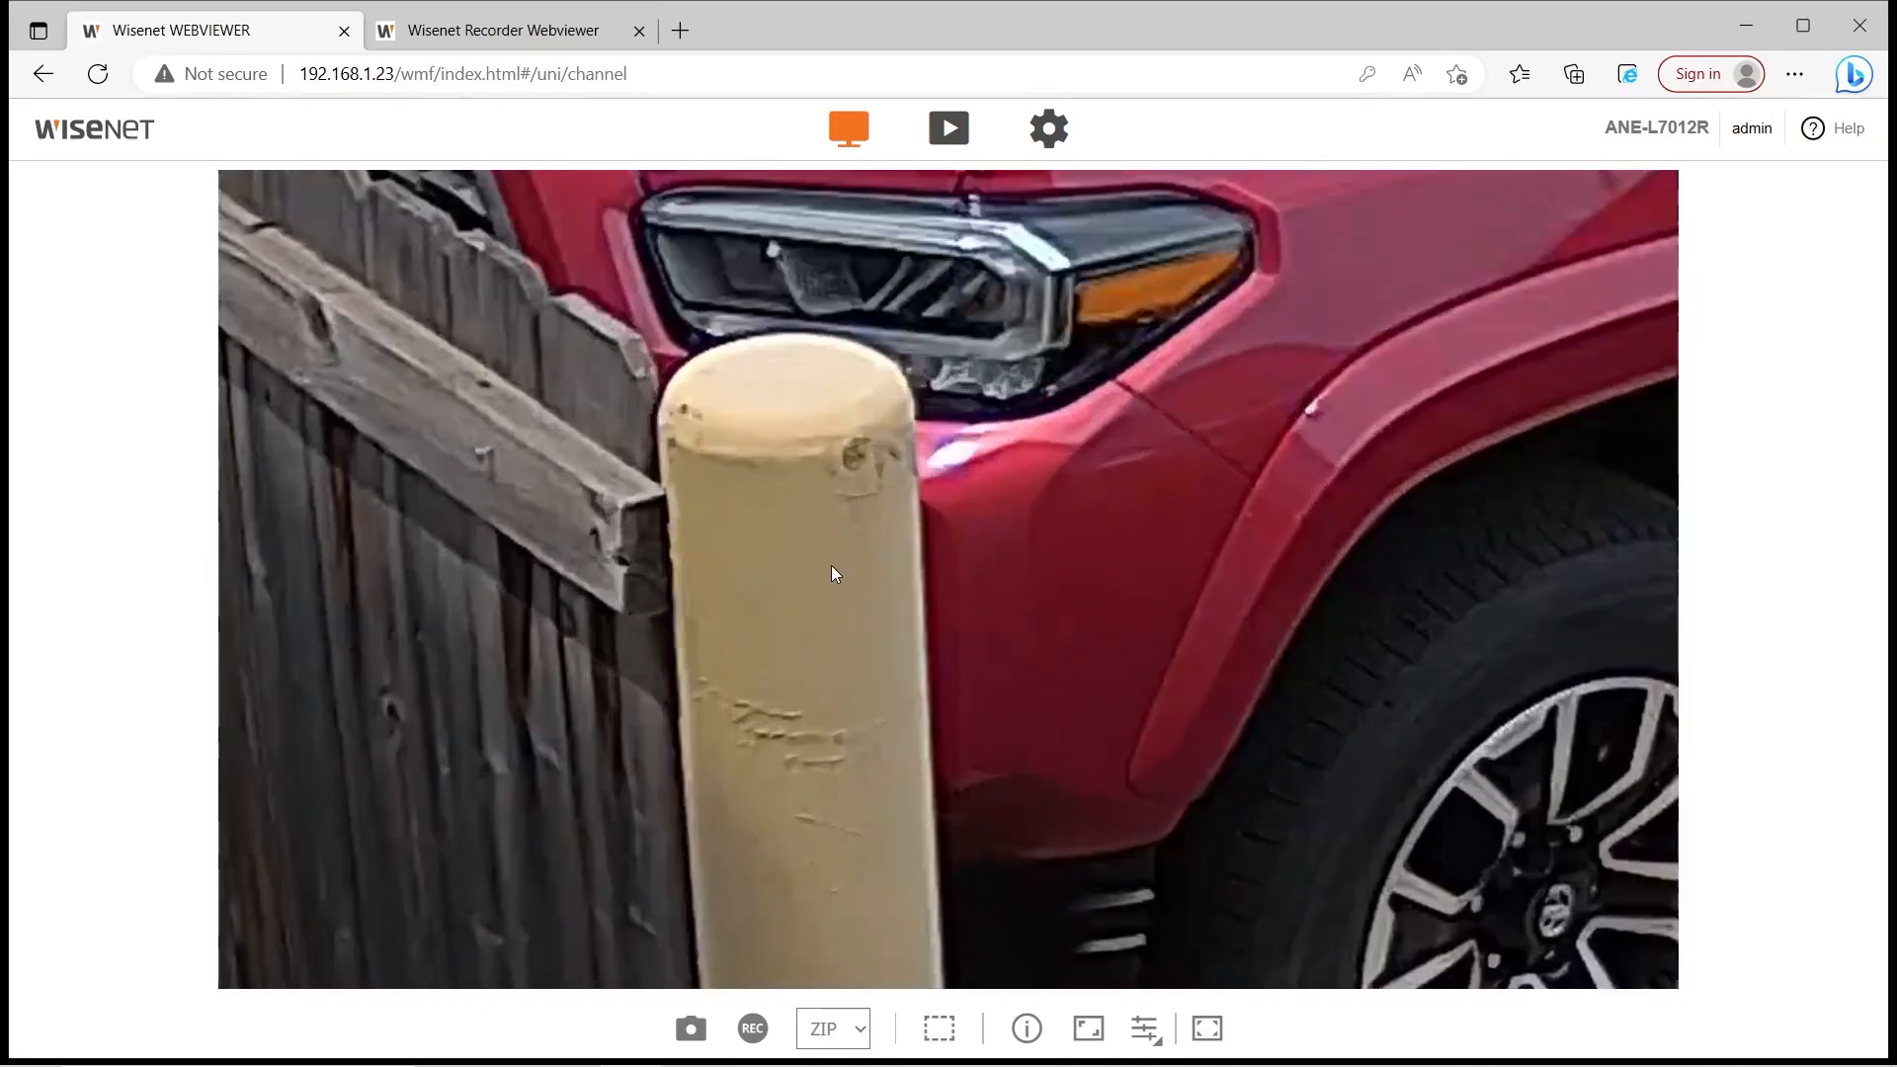
scroll(832, 565, up, 2)
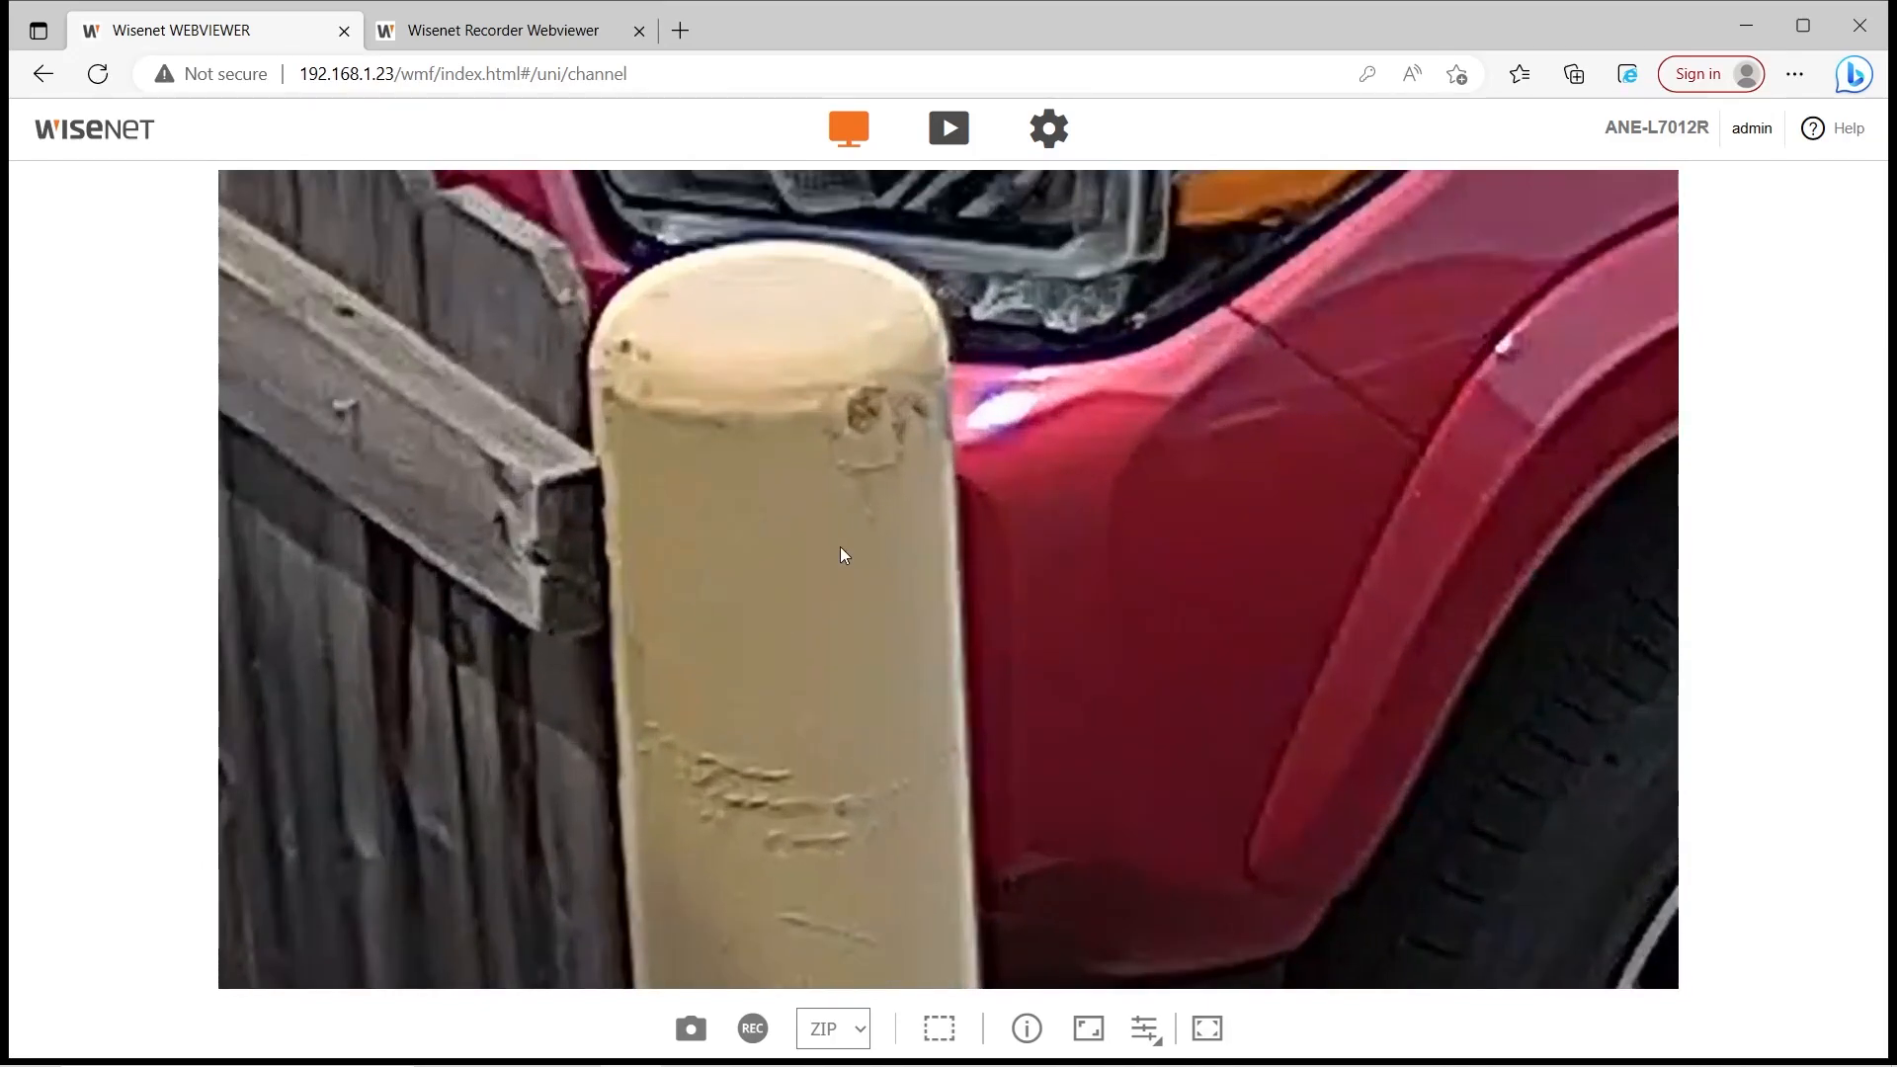
scroll(846, 543, up, 1)
scroll(851, 538, up, 1)
scroll(853, 544, down, 4)
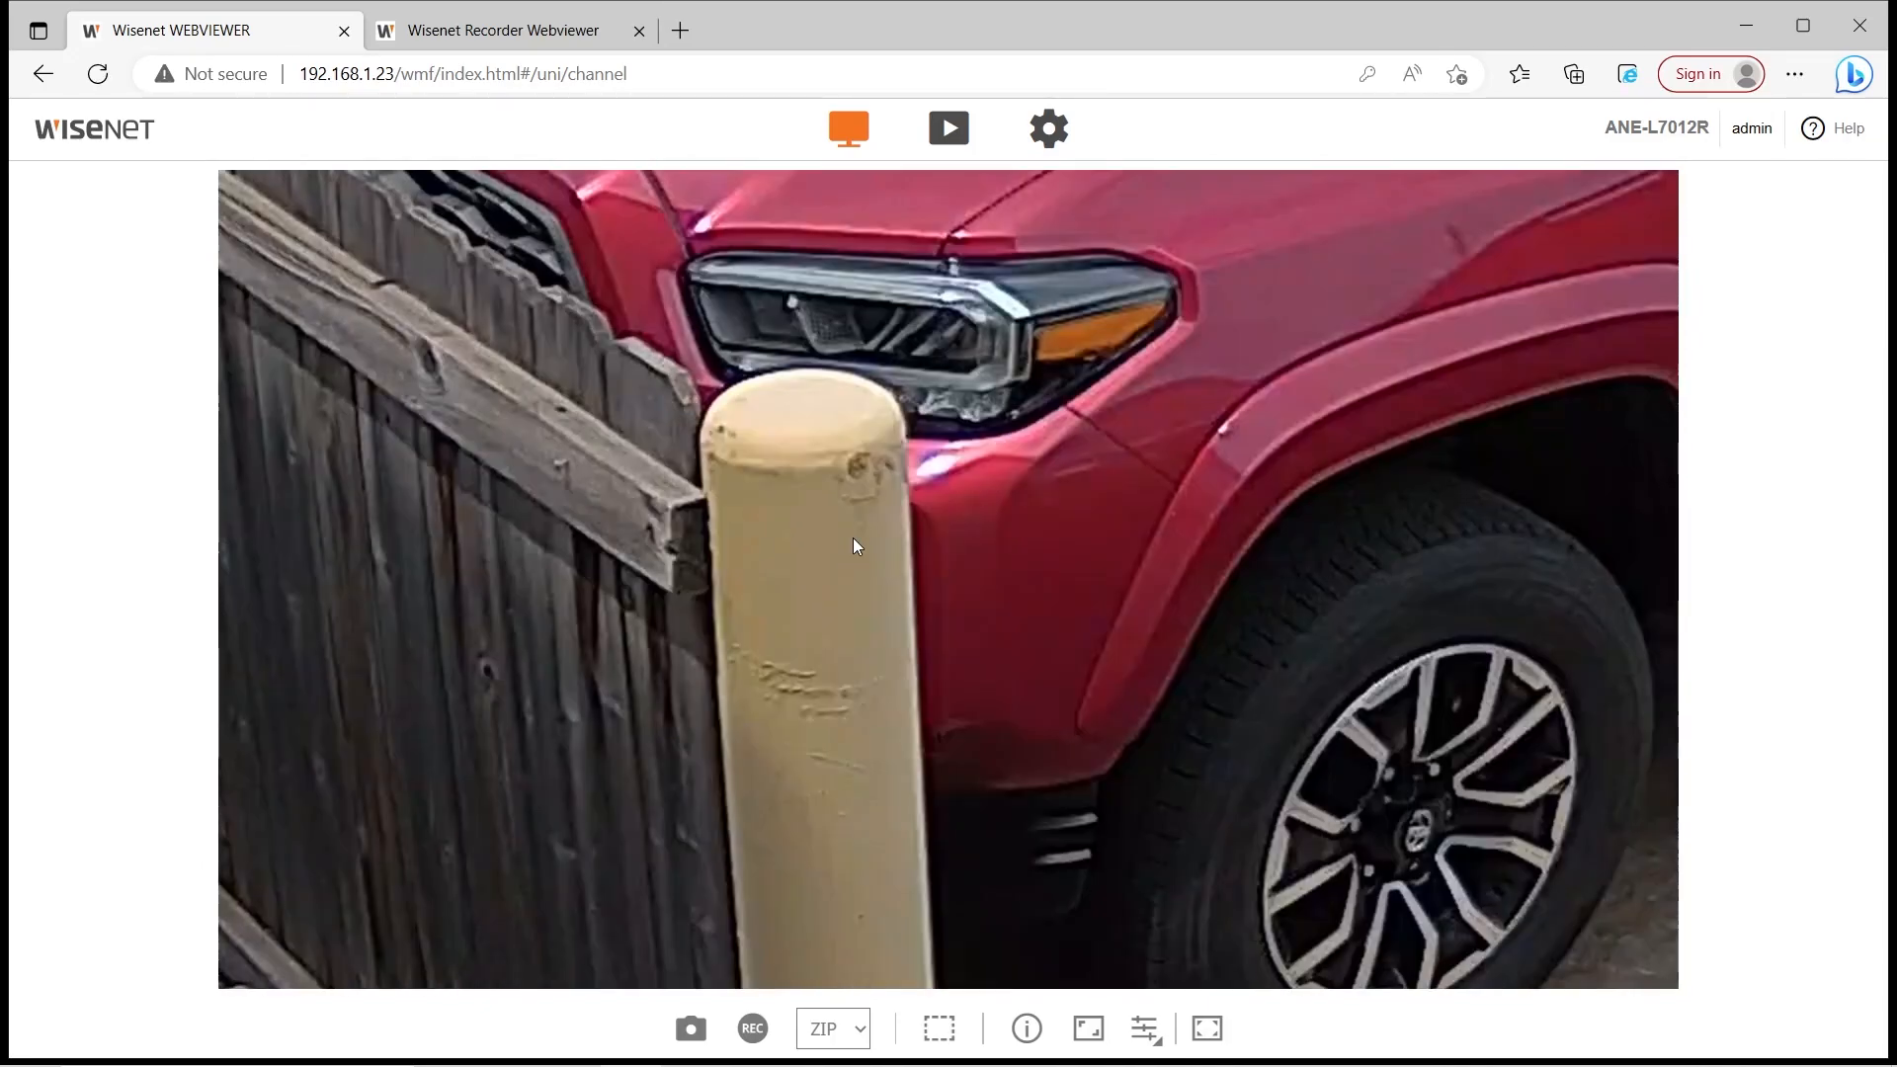
scroll(853, 543, down, 4)
scroll(994, 458, up, 2)
scroll(993, 459, down, 2)
scroll(994, 458, up, 1)
scroll(993, 459, up, 1)
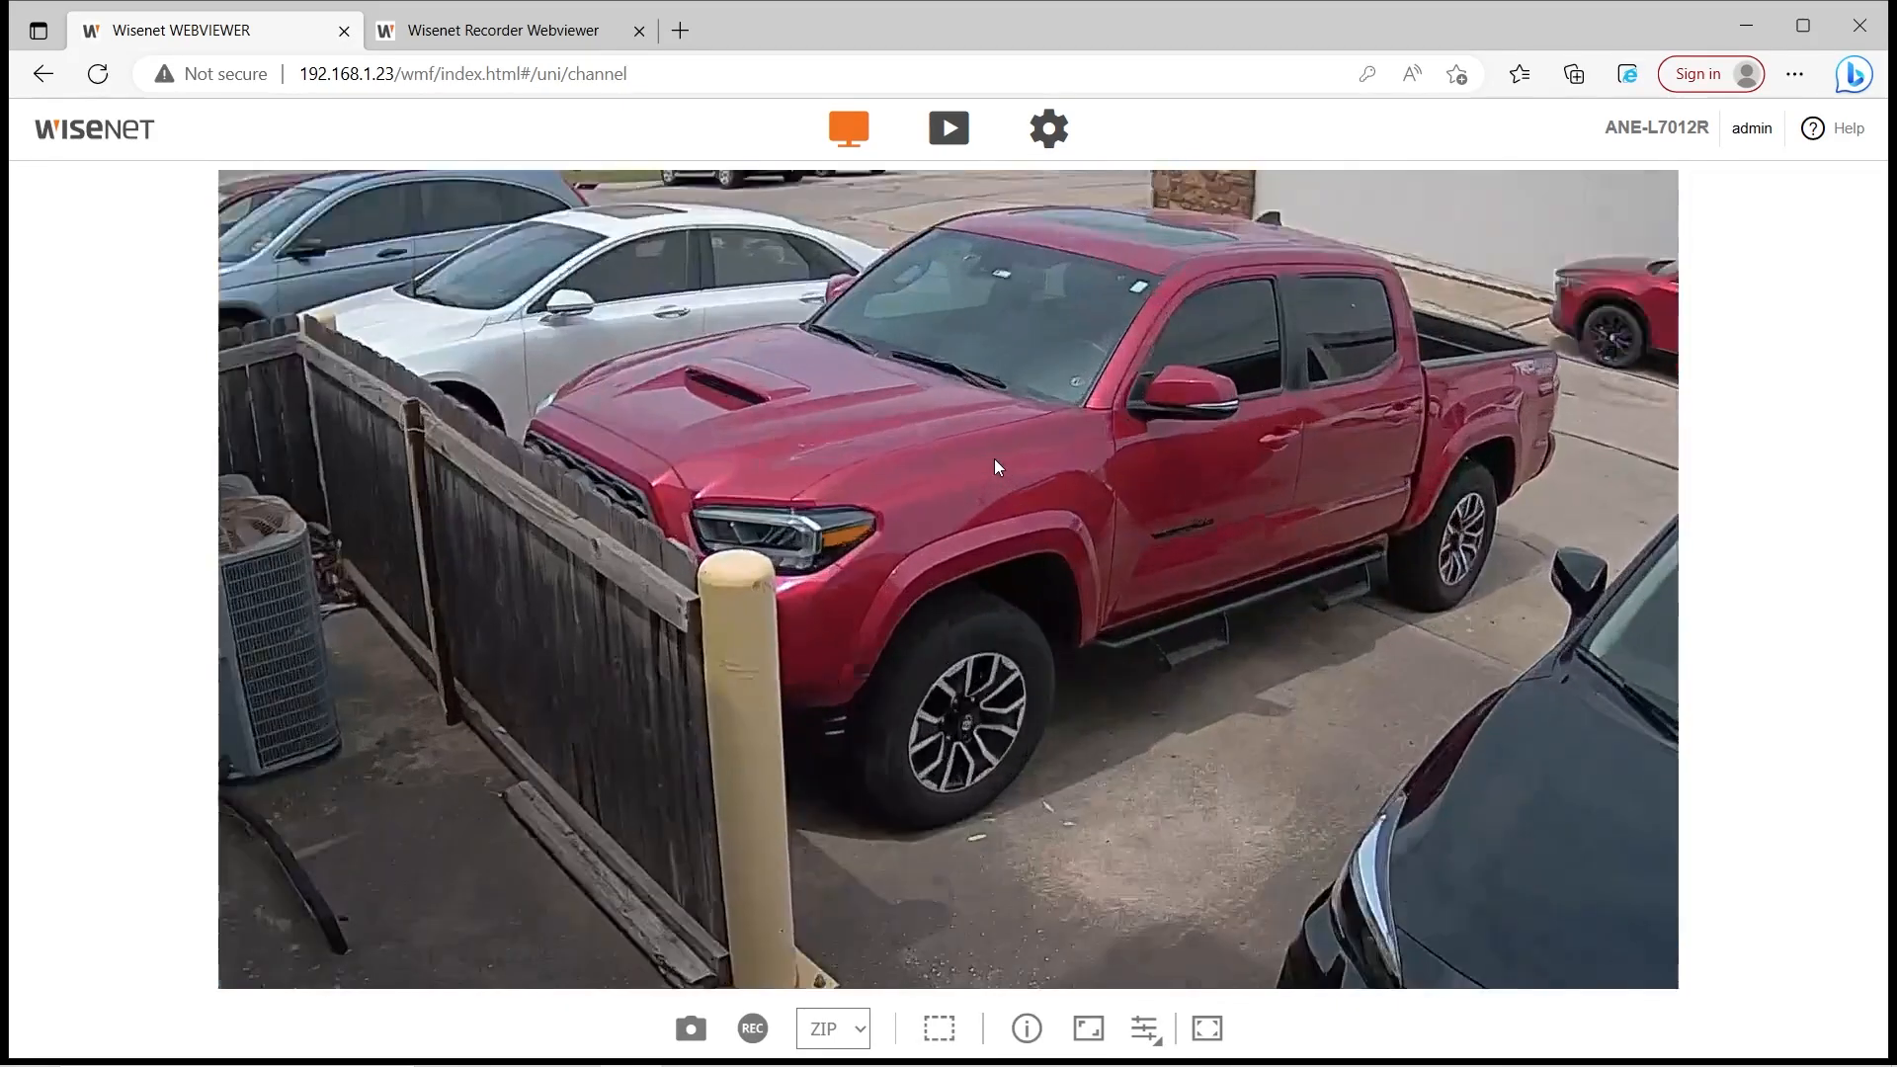
scroll(994, 459, down, 2)
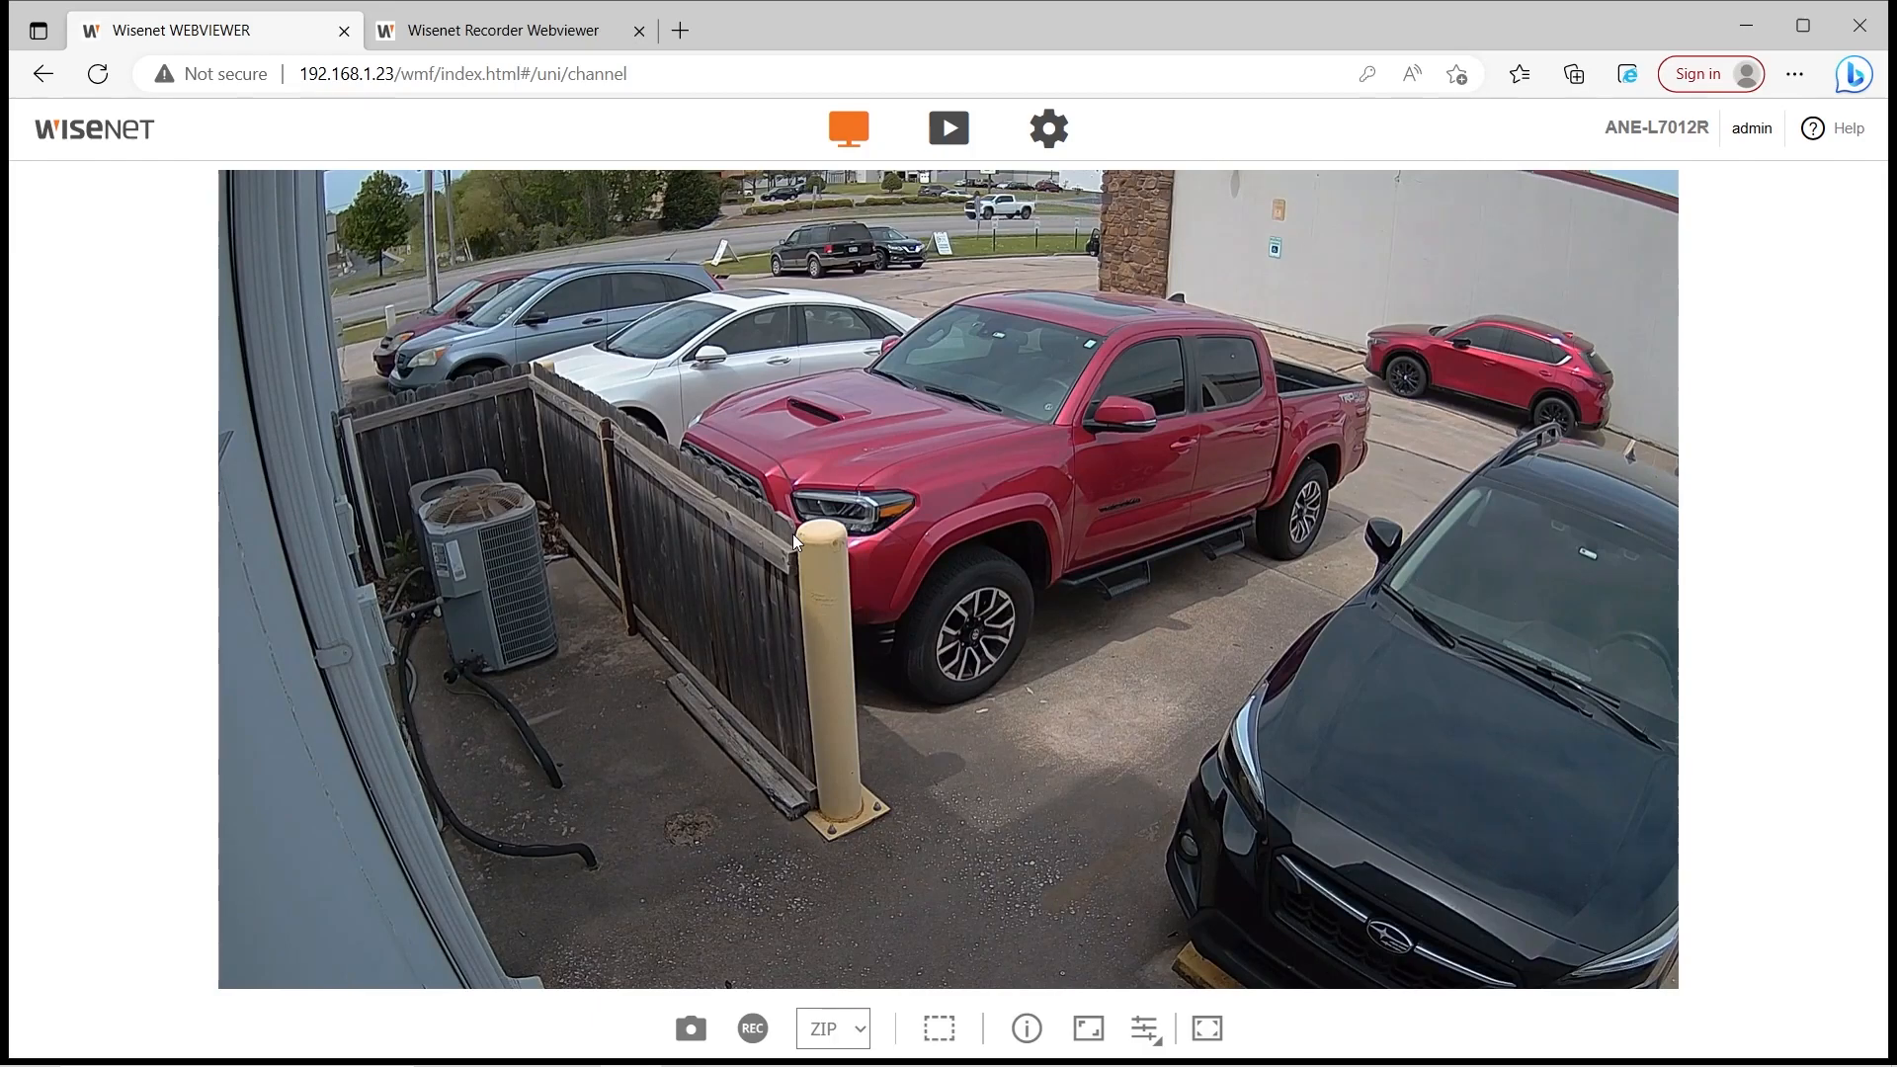
click(636, 534)
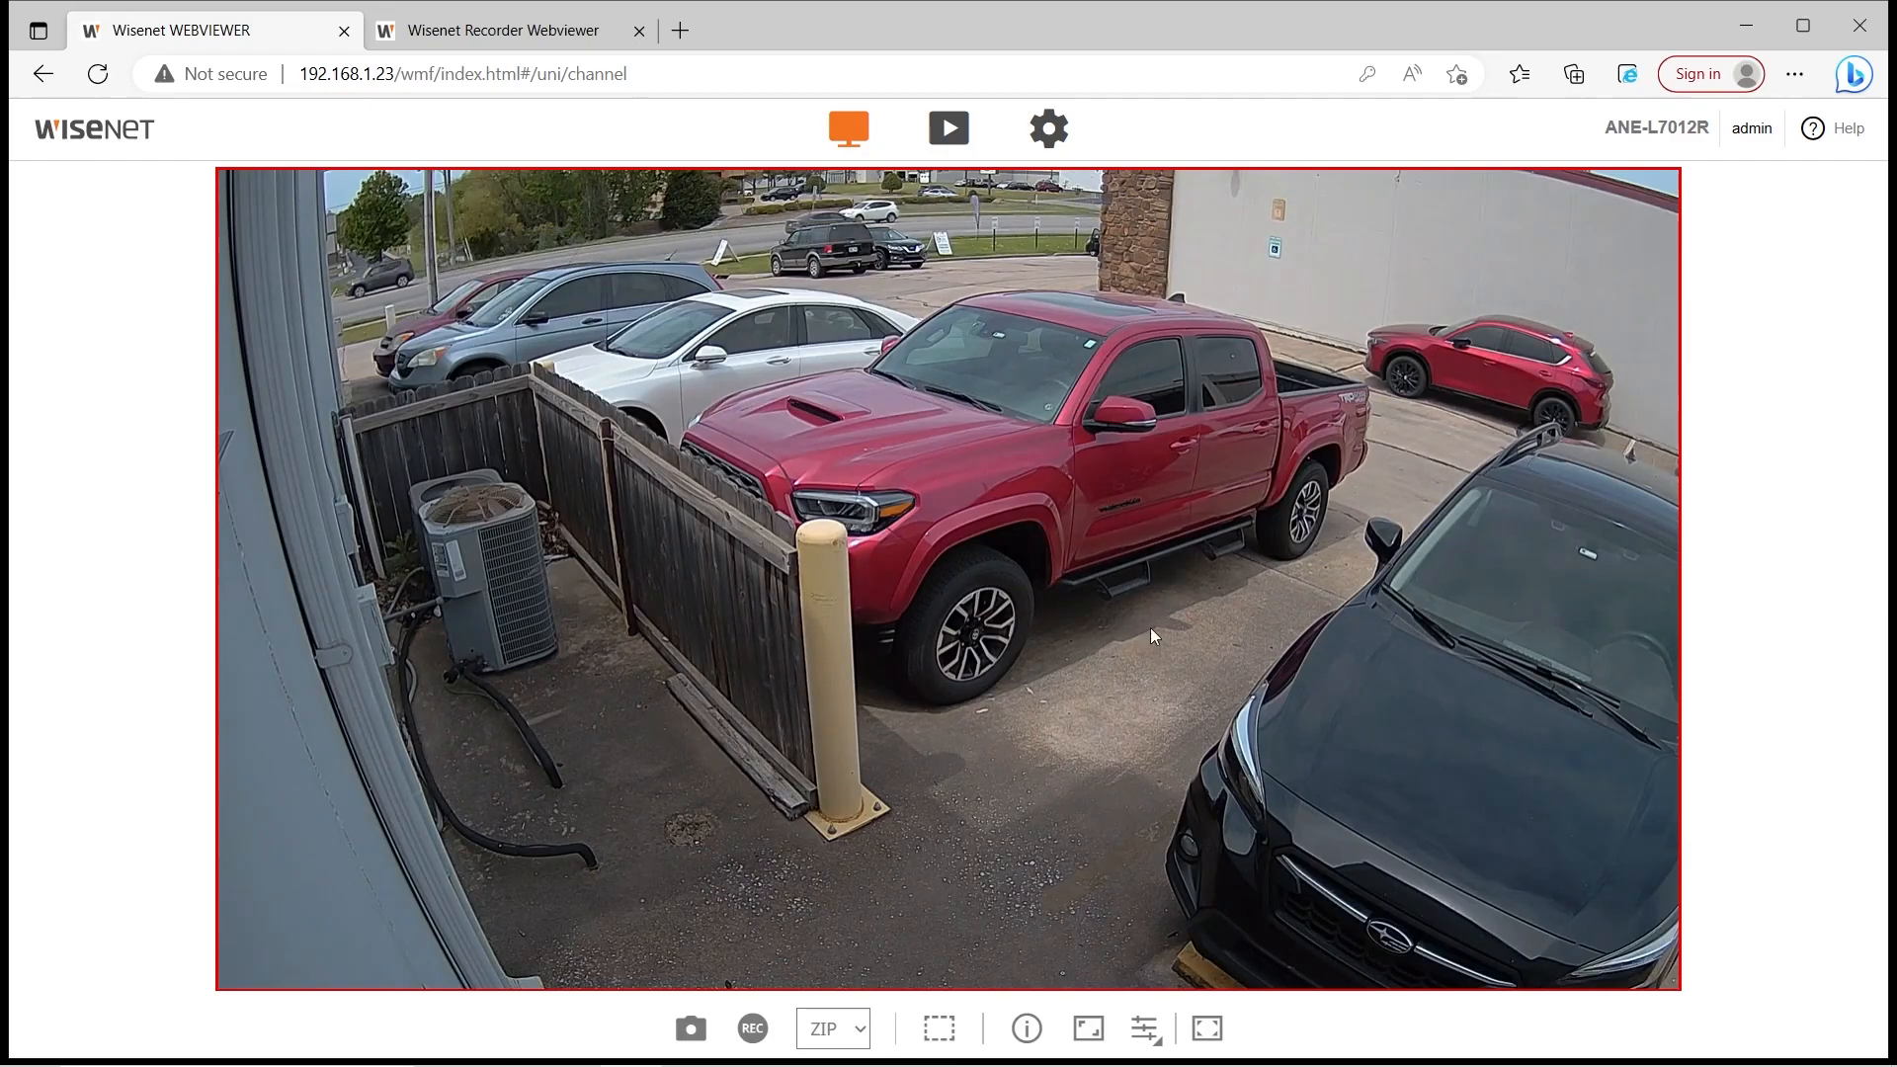
click(949, 141)
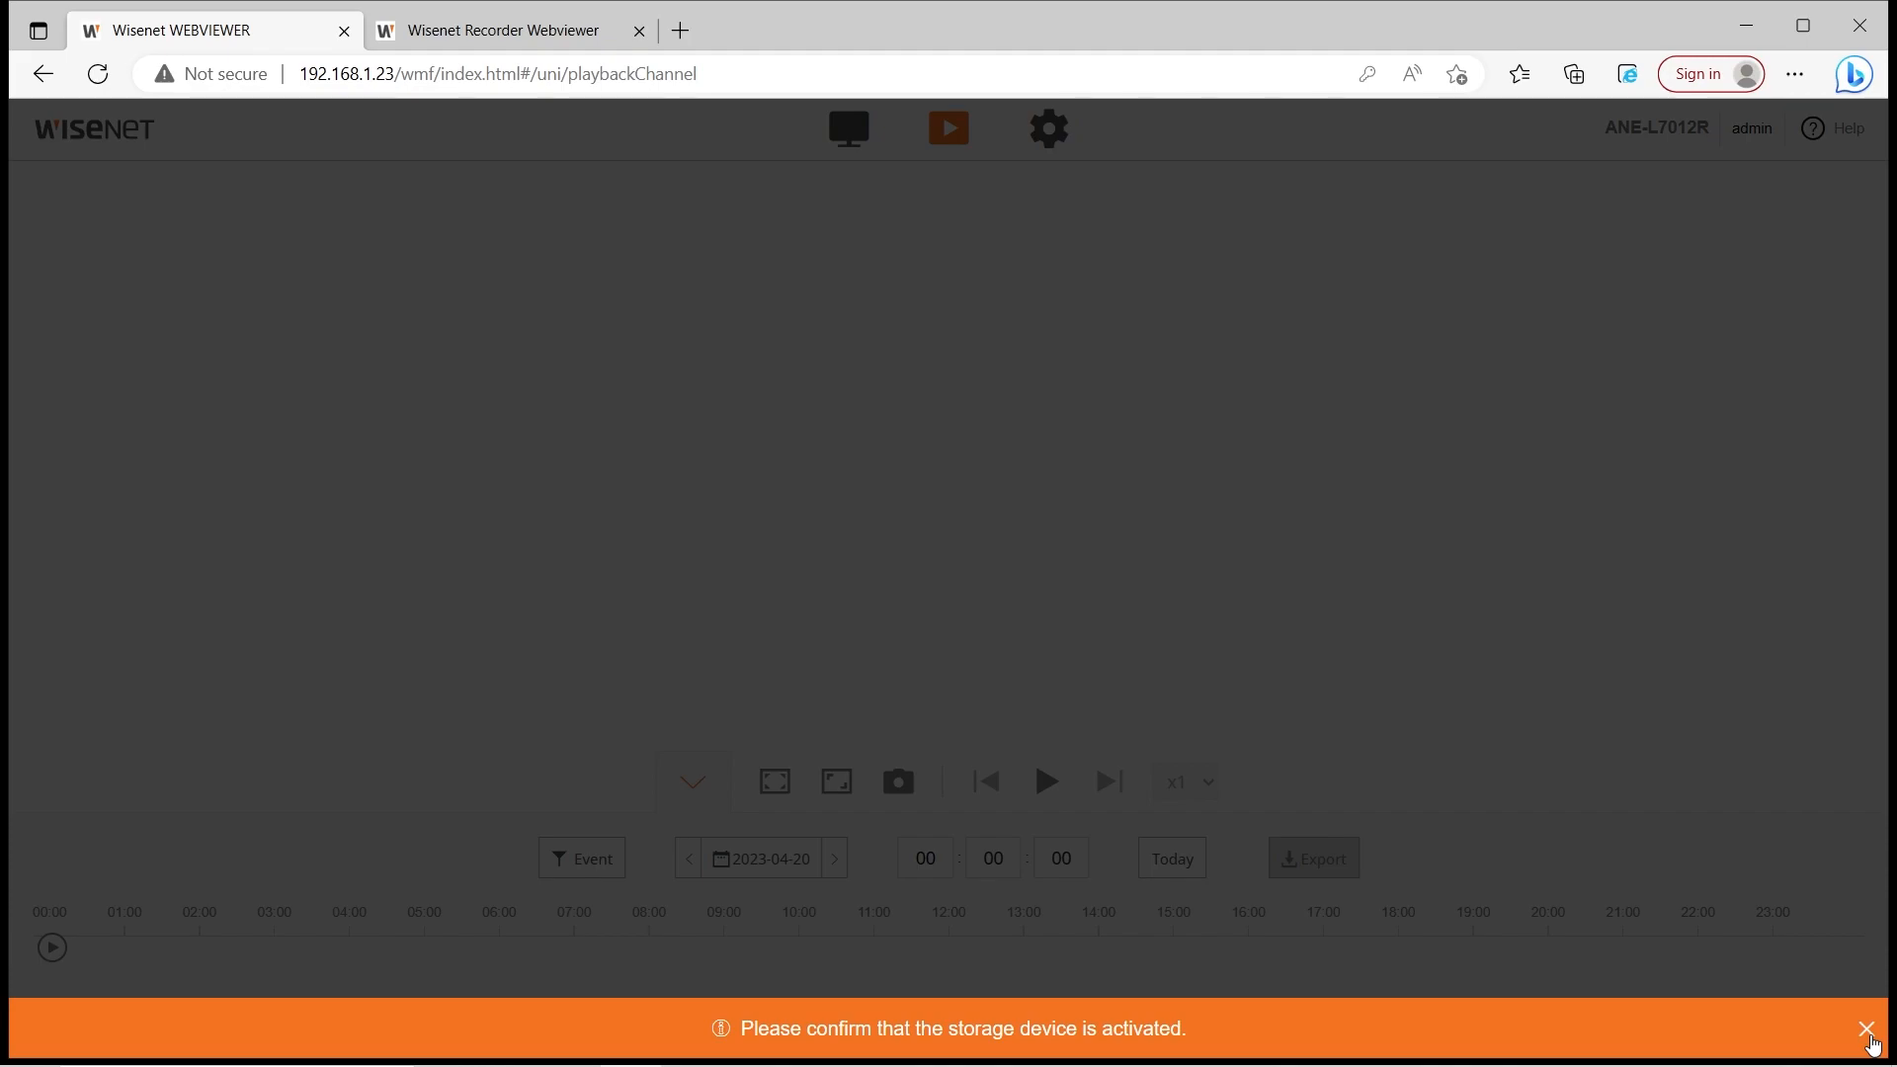
Dismiss the storage warning, glance at the Event filter without changes, and open camera setup
click(1866, 1029)
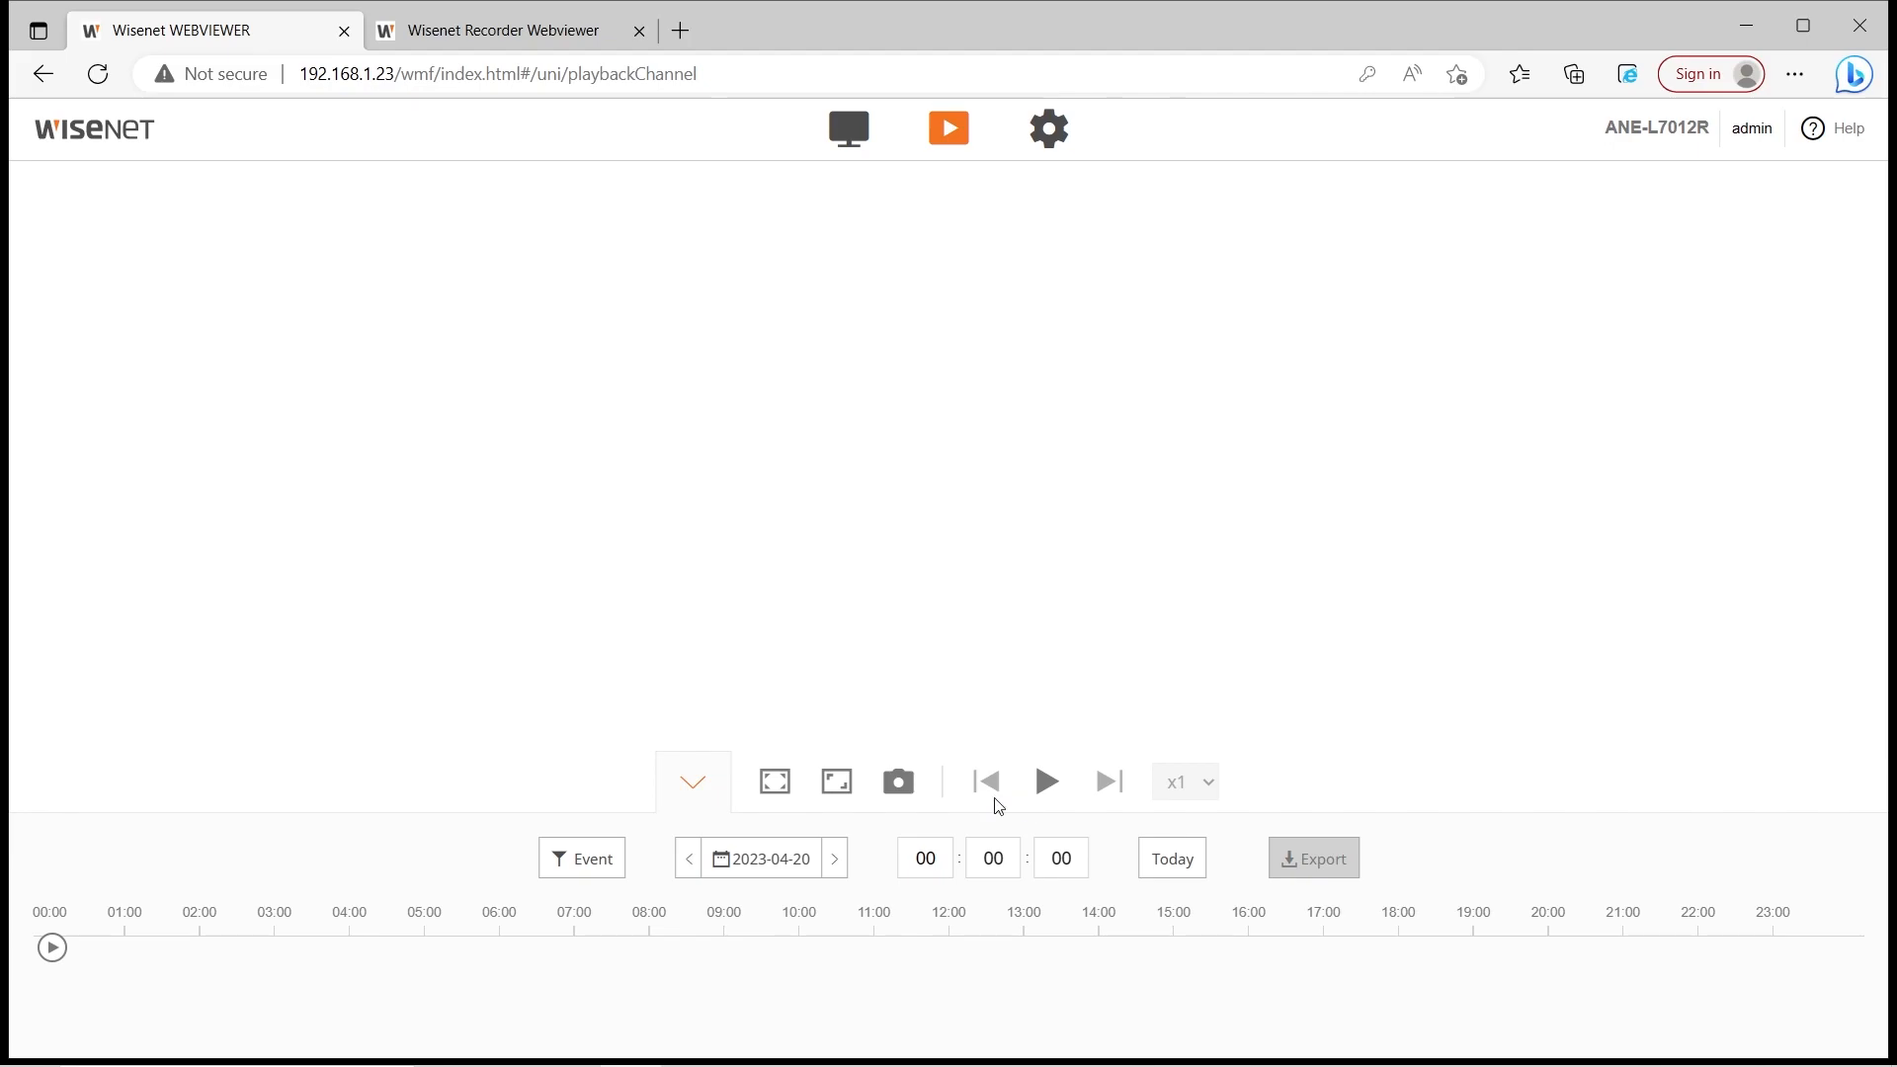
click(593, 879)
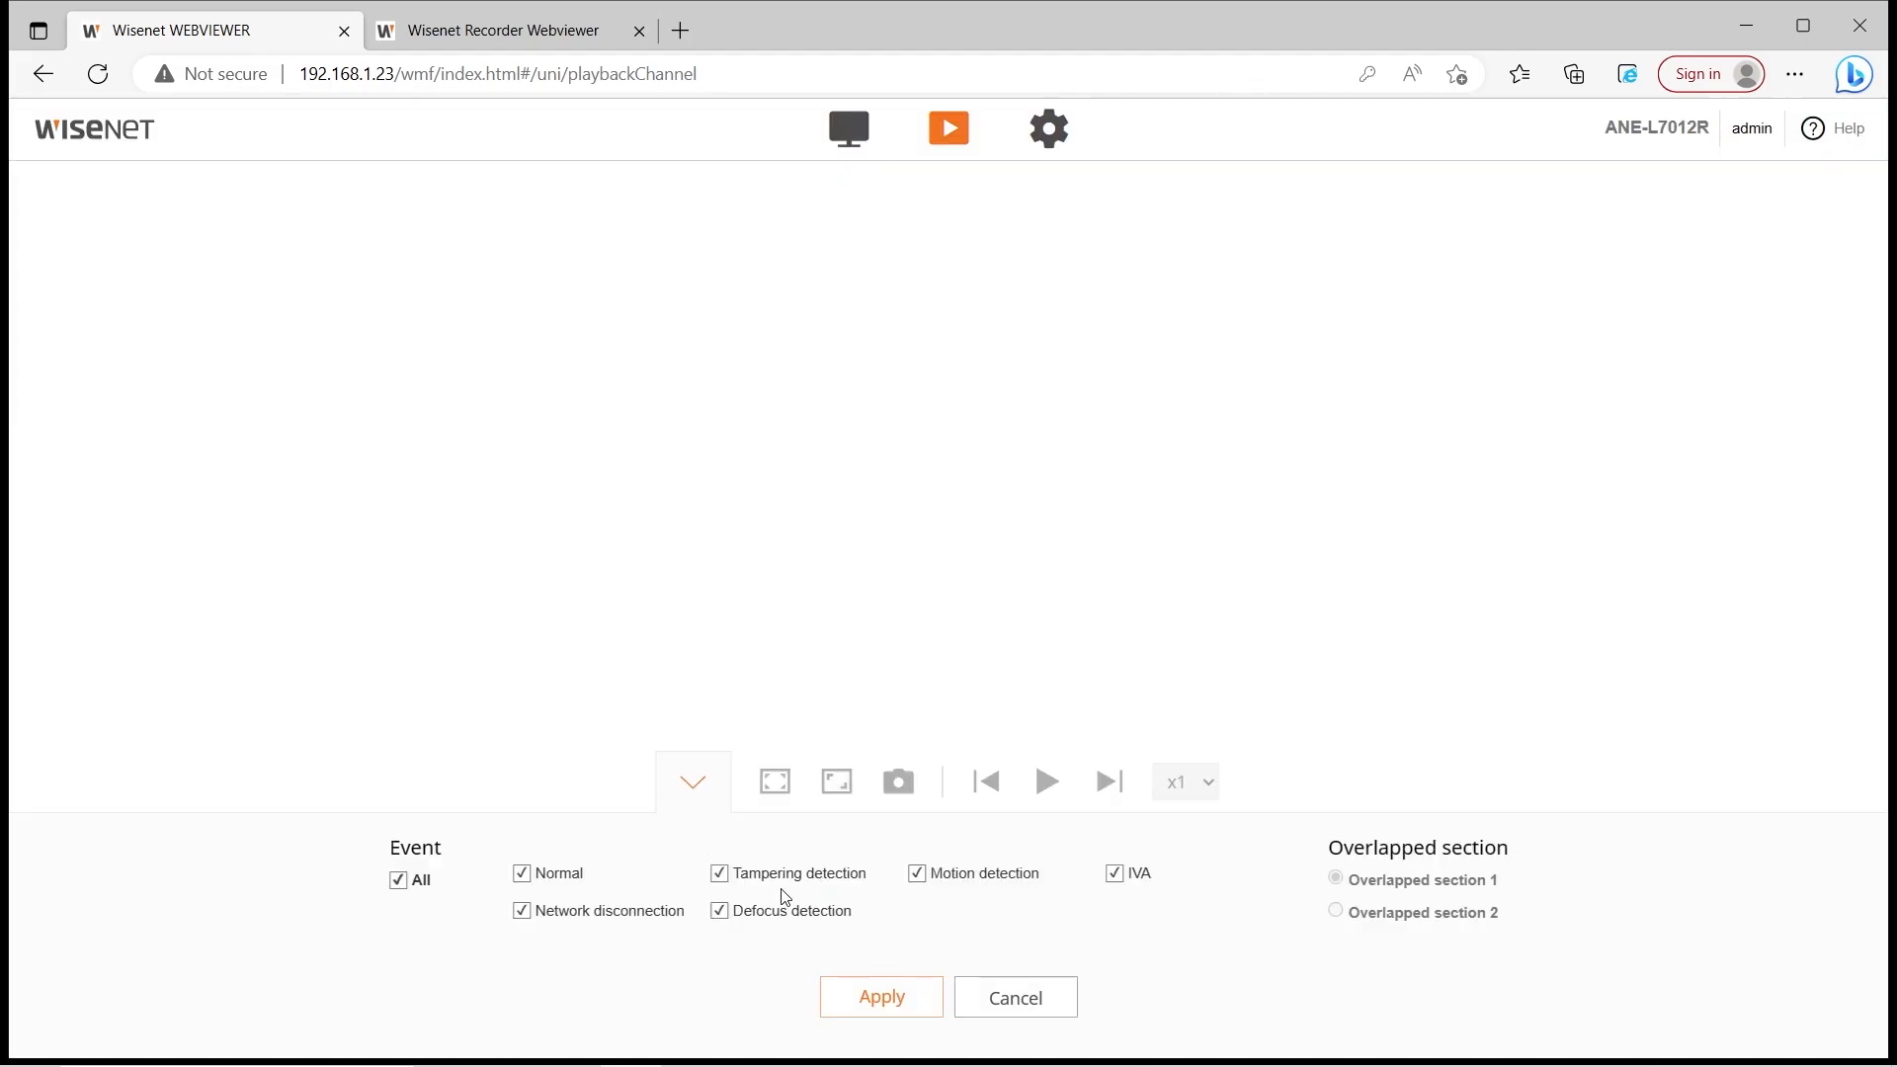
click(961, 993)
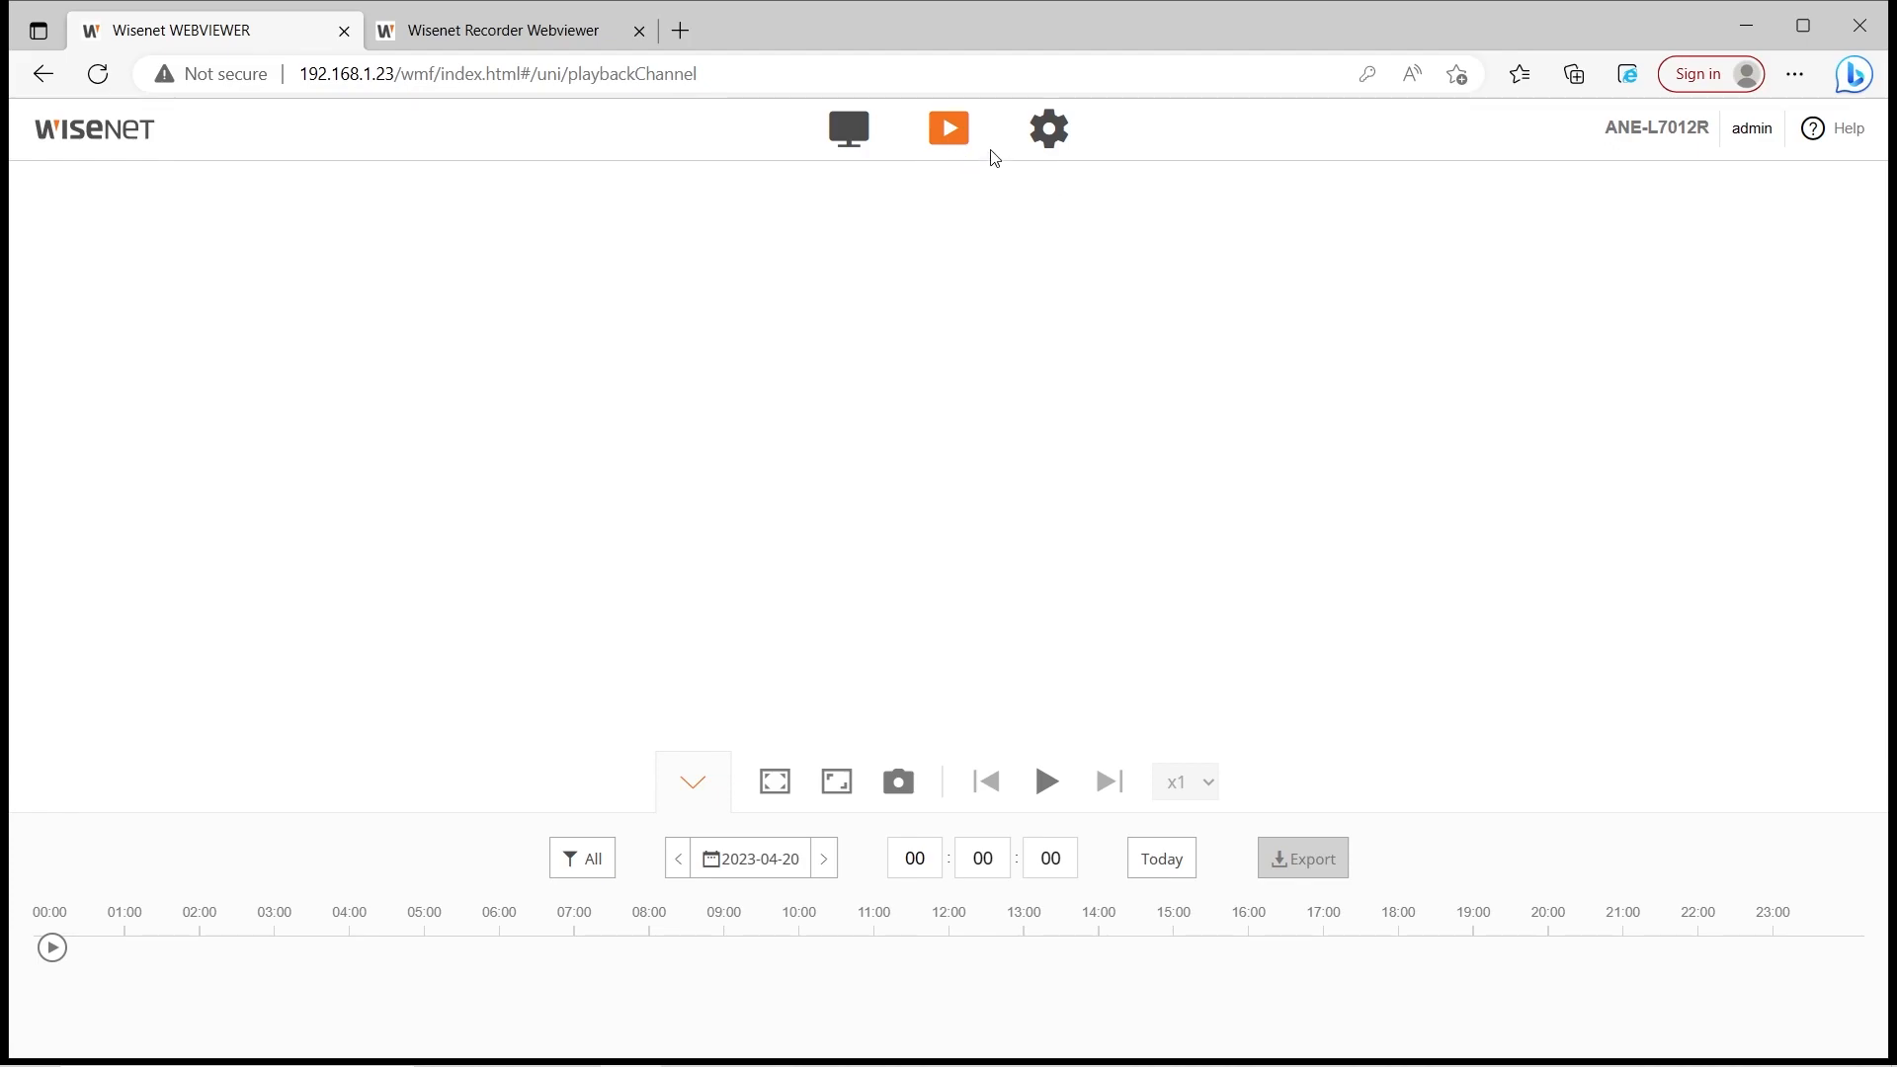
click(1045, 149)
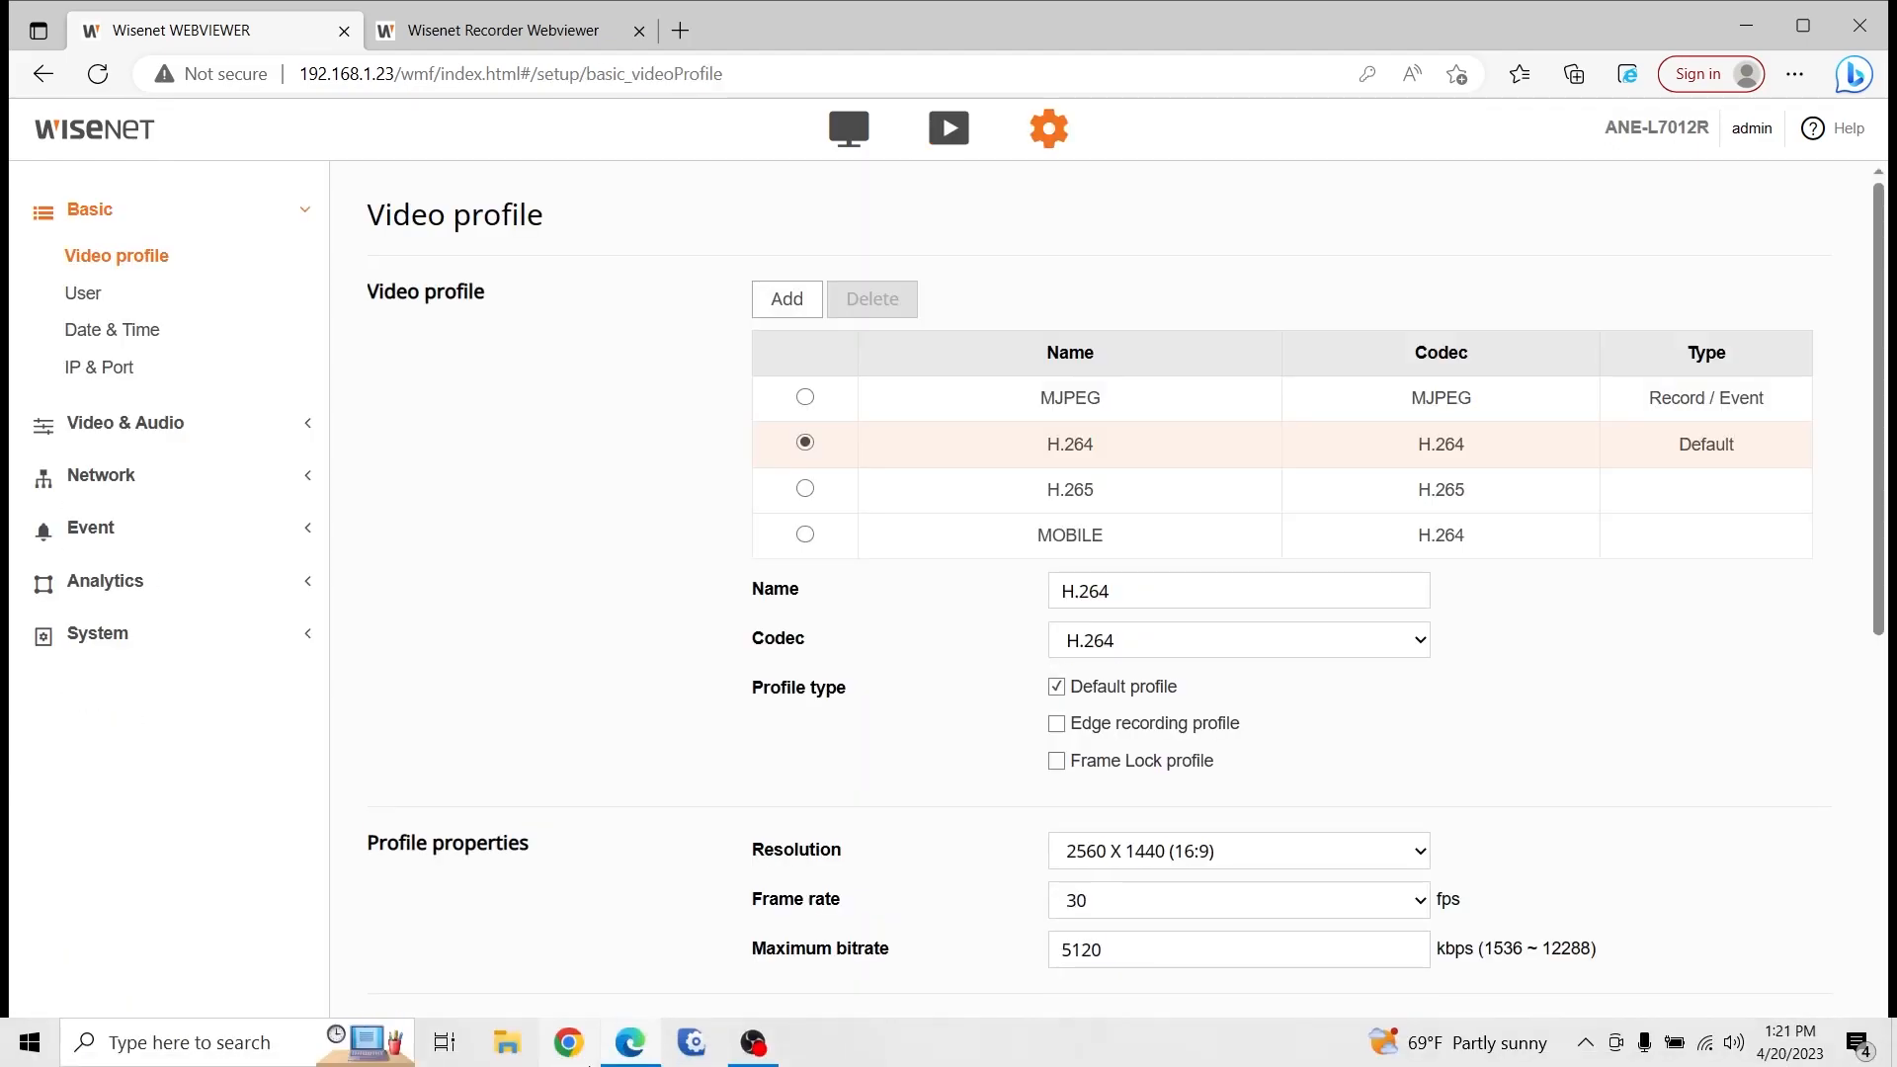
click(203, 198)
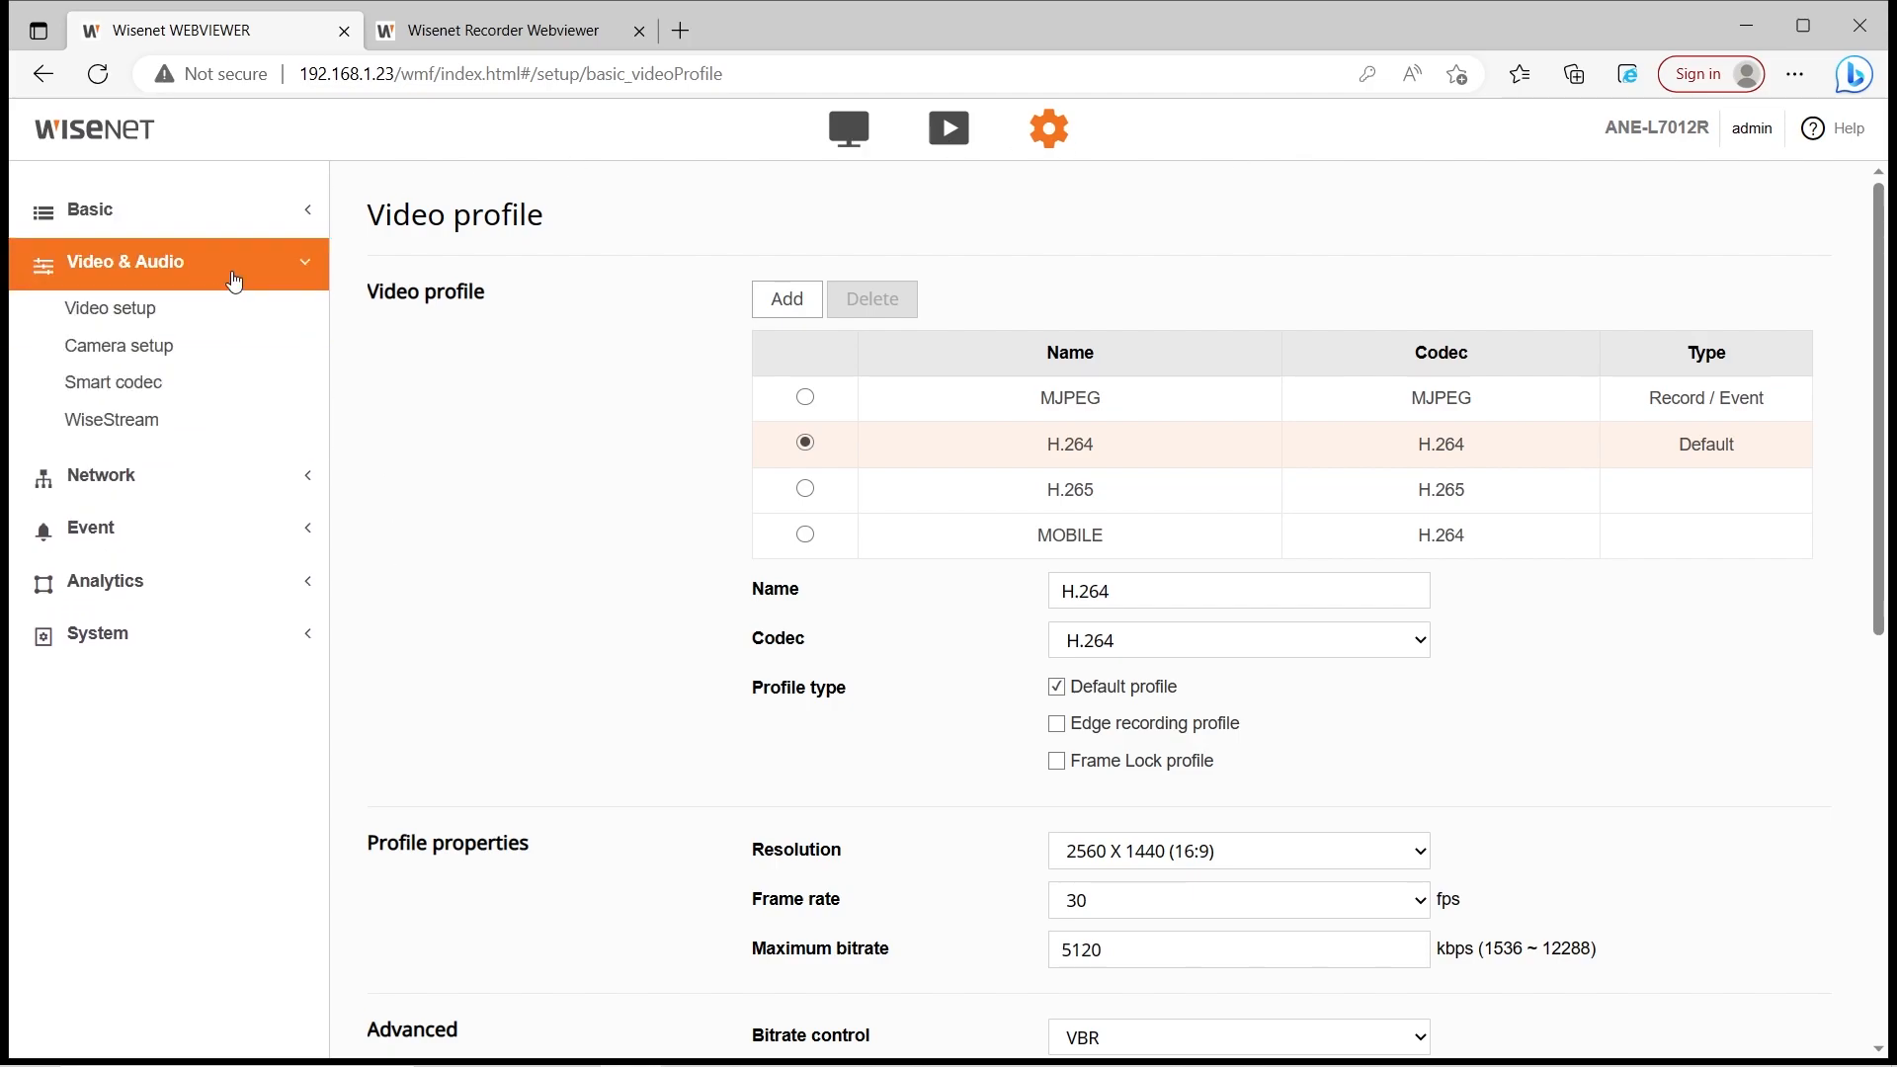
click(225, 360)
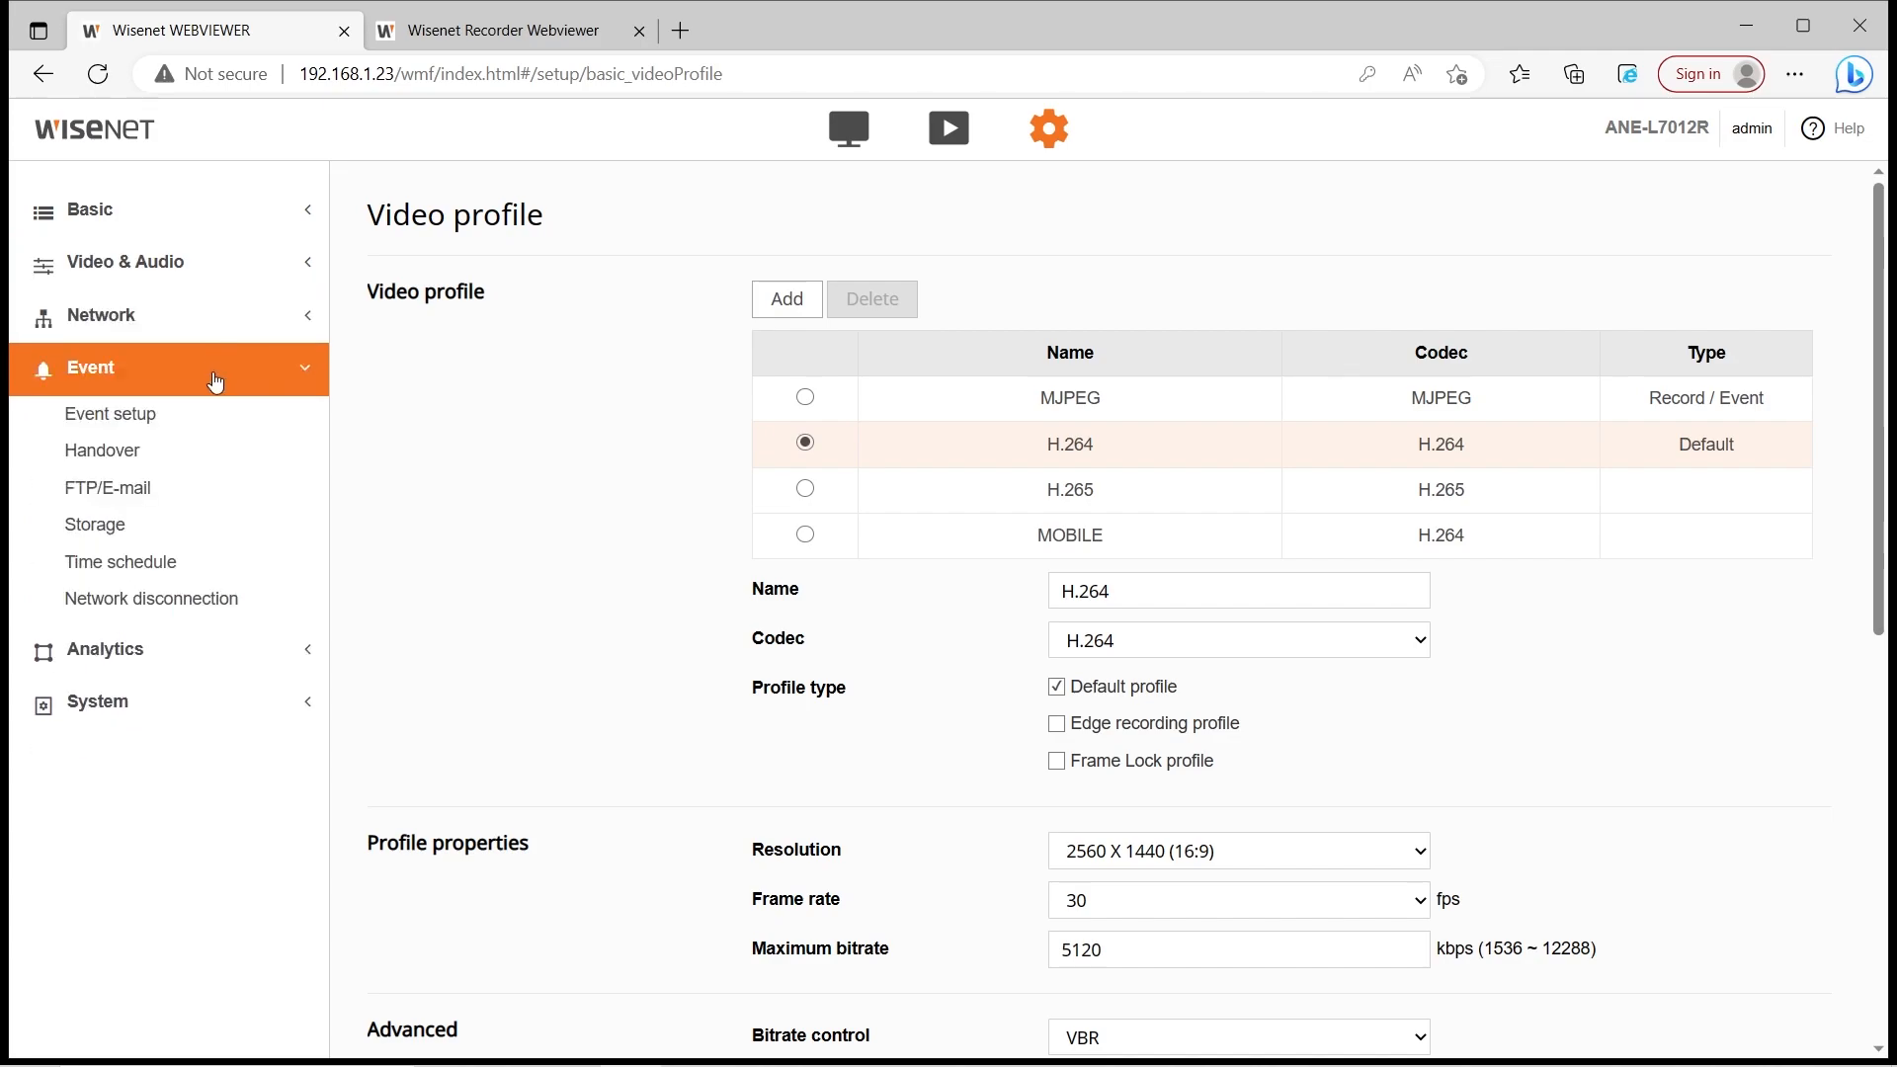
click(214, 380)
click(221, 457)
click(228, 433)
click(178, 648)
click(235, 419)
click(231, 445)
click(237, 476)
click(237, 476)
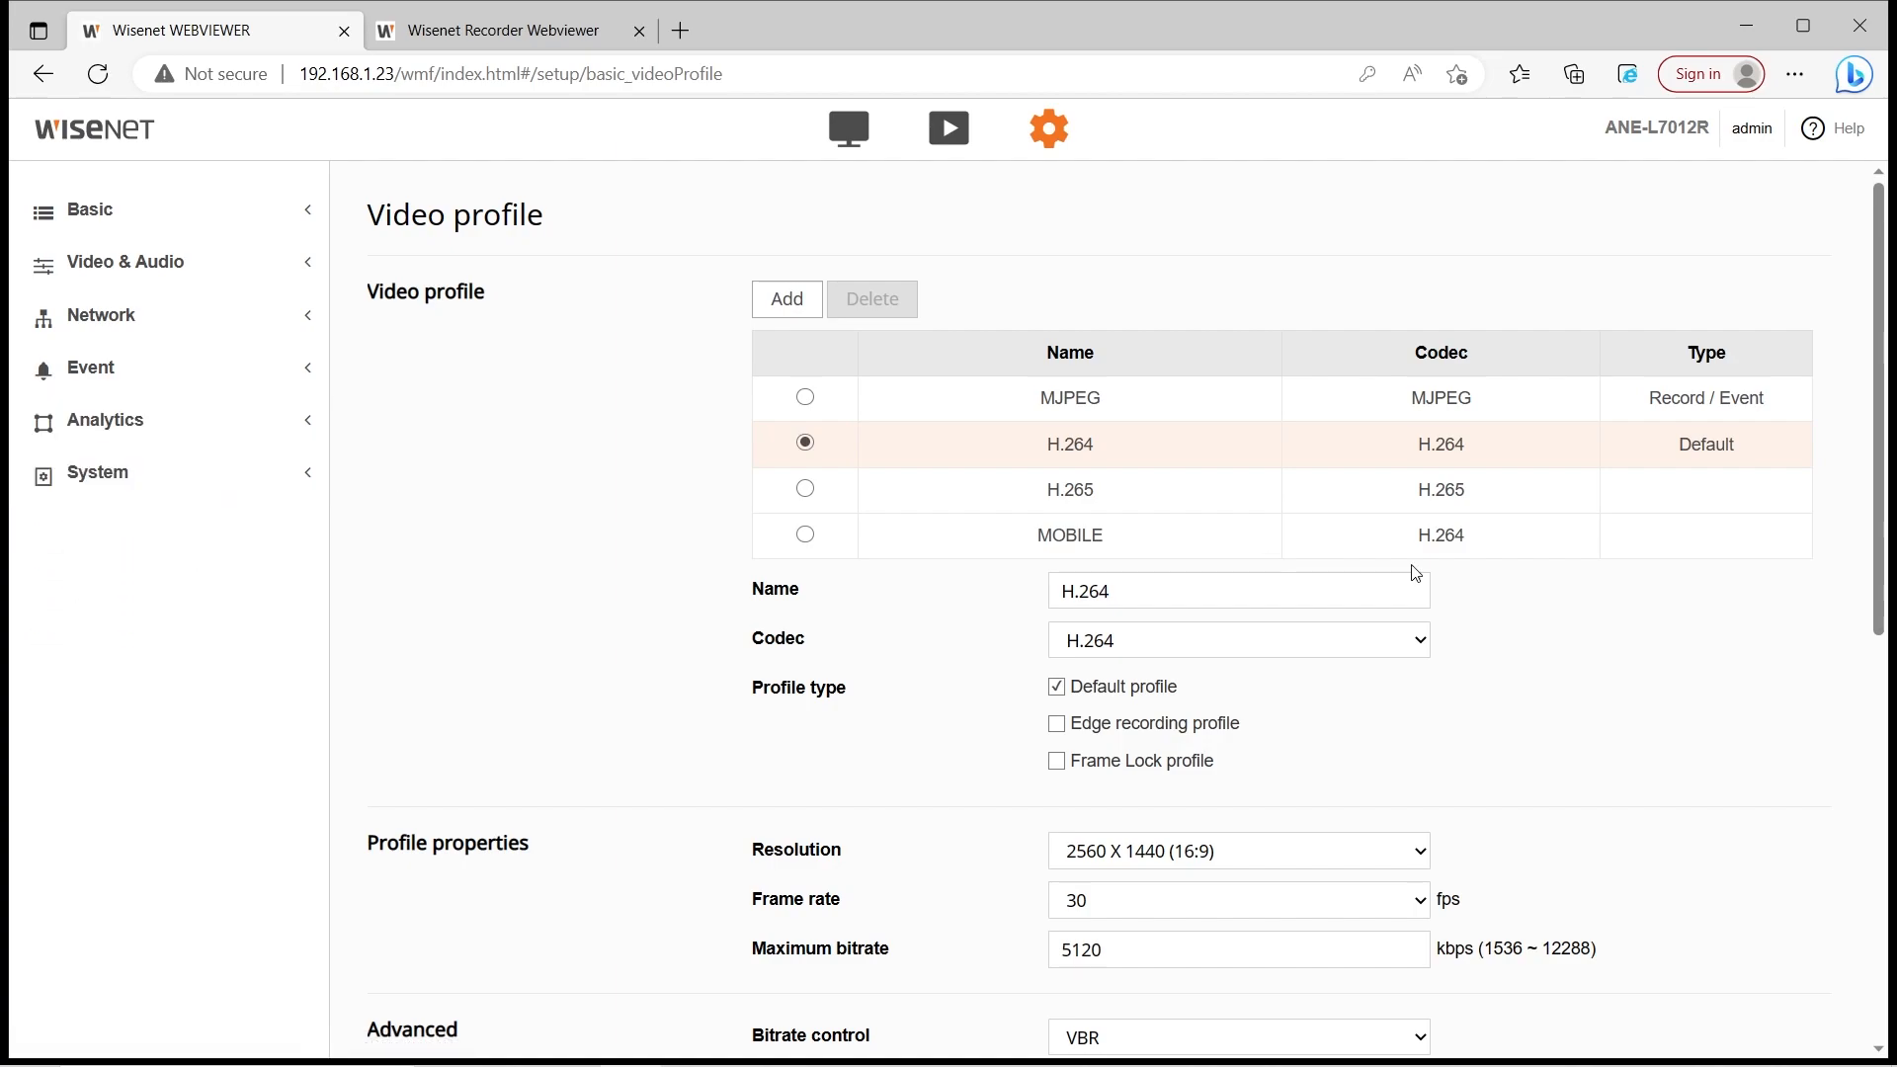
scroll(1406, 573, down, 1)
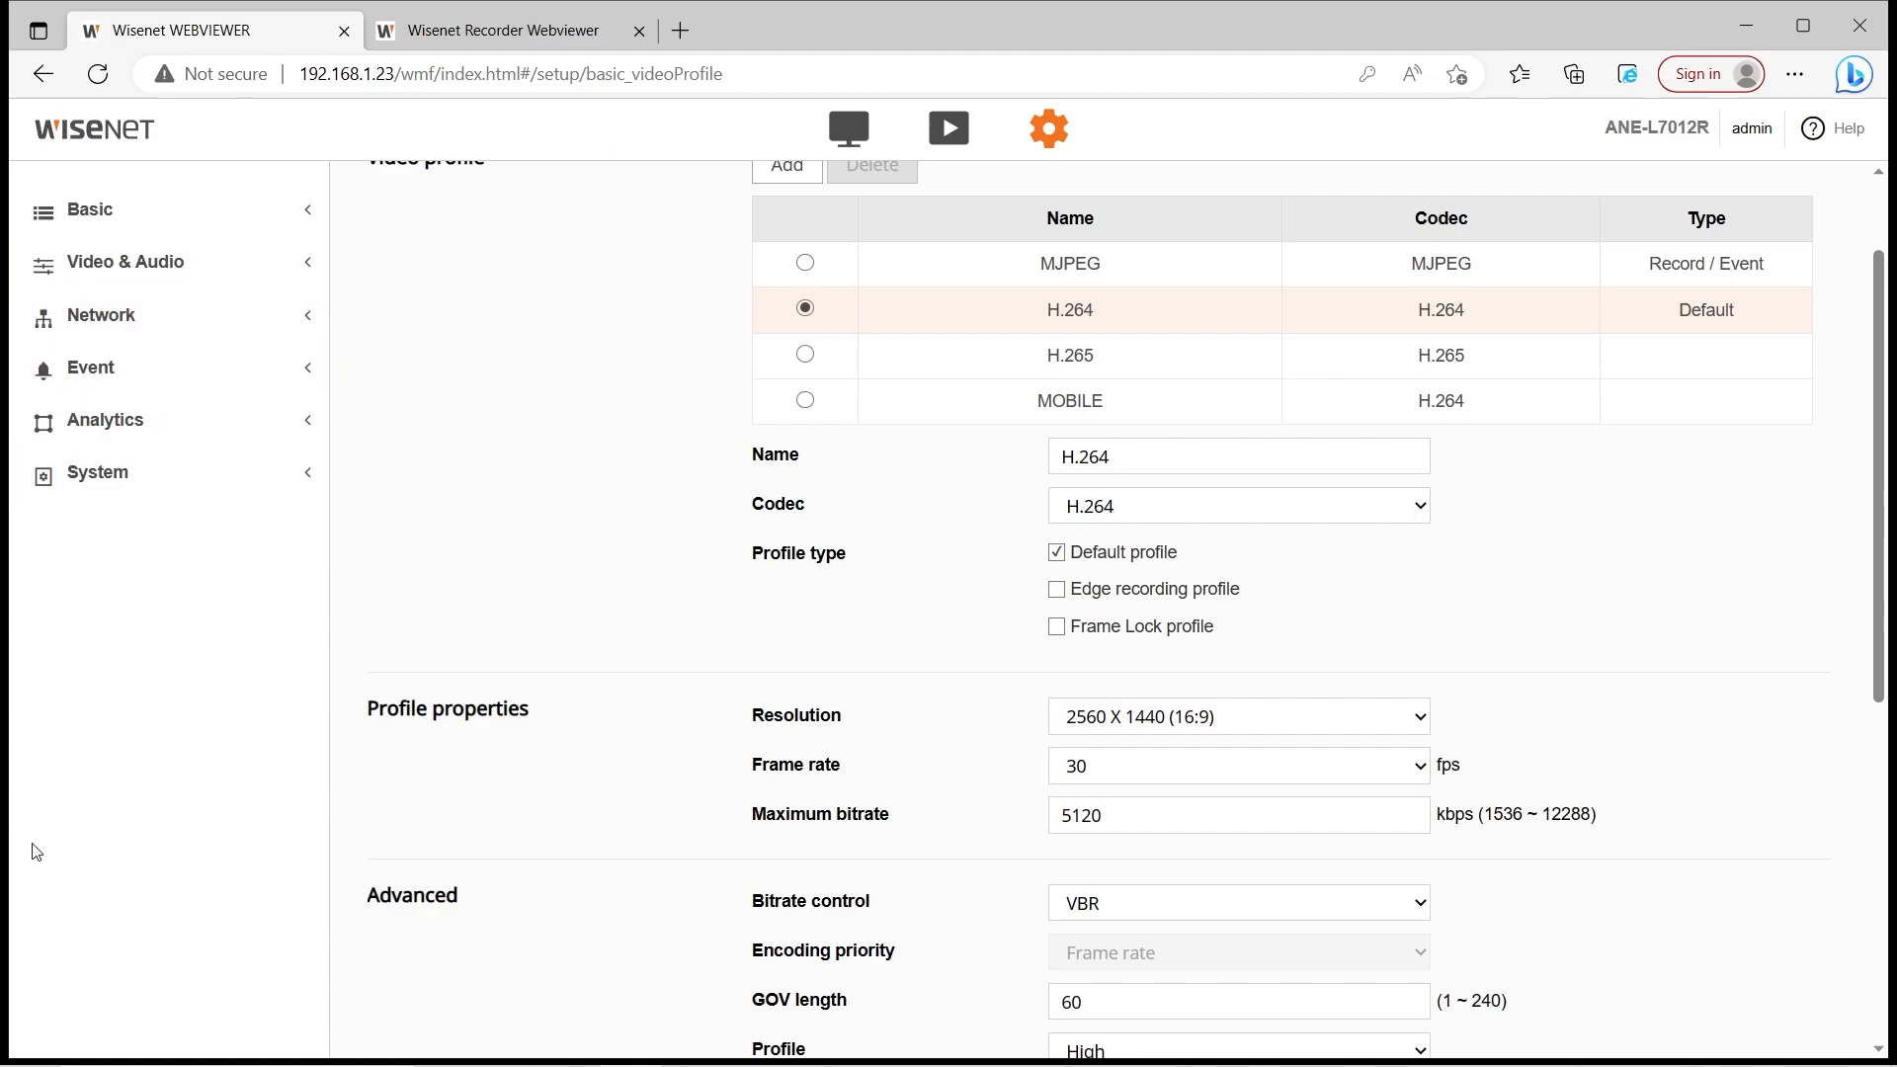
click(168, 225)
click(138, 441)
click(136, 478)
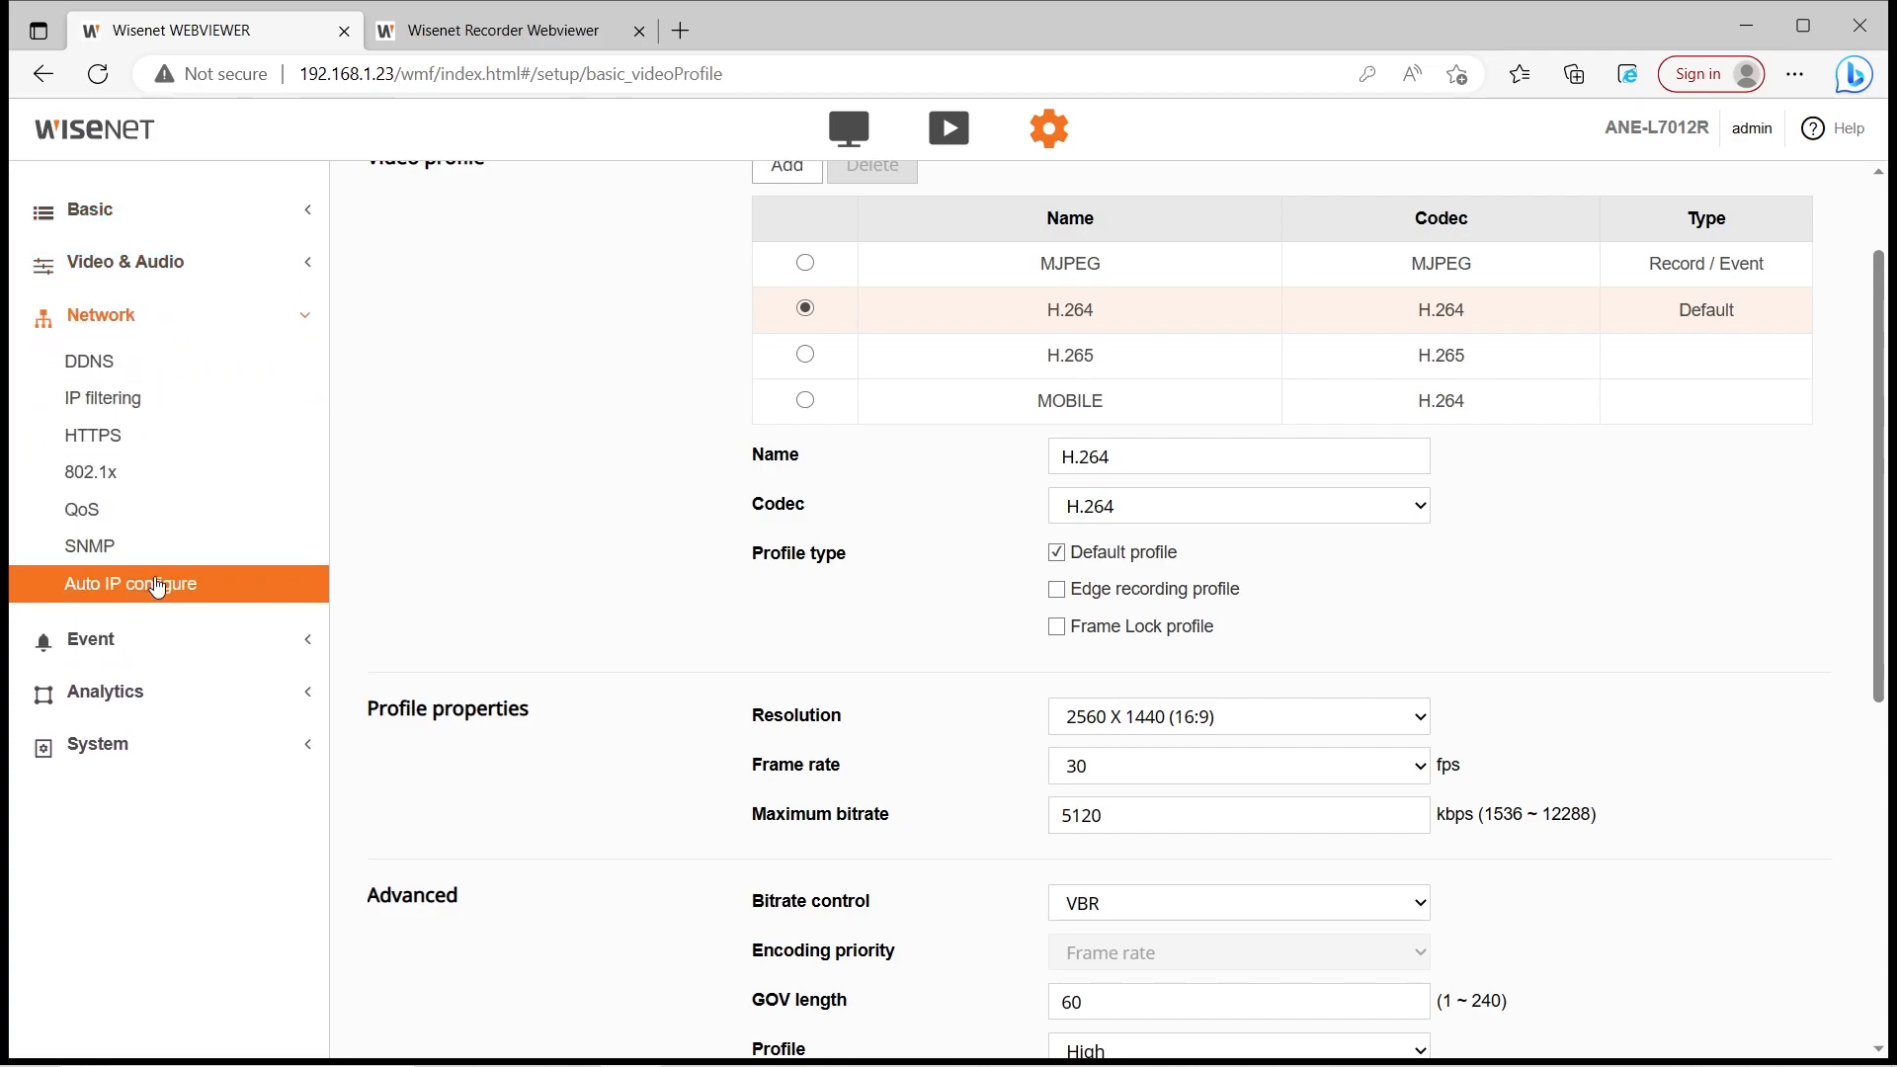
click(136, 669)
click(158, 650)
click(176, 654)
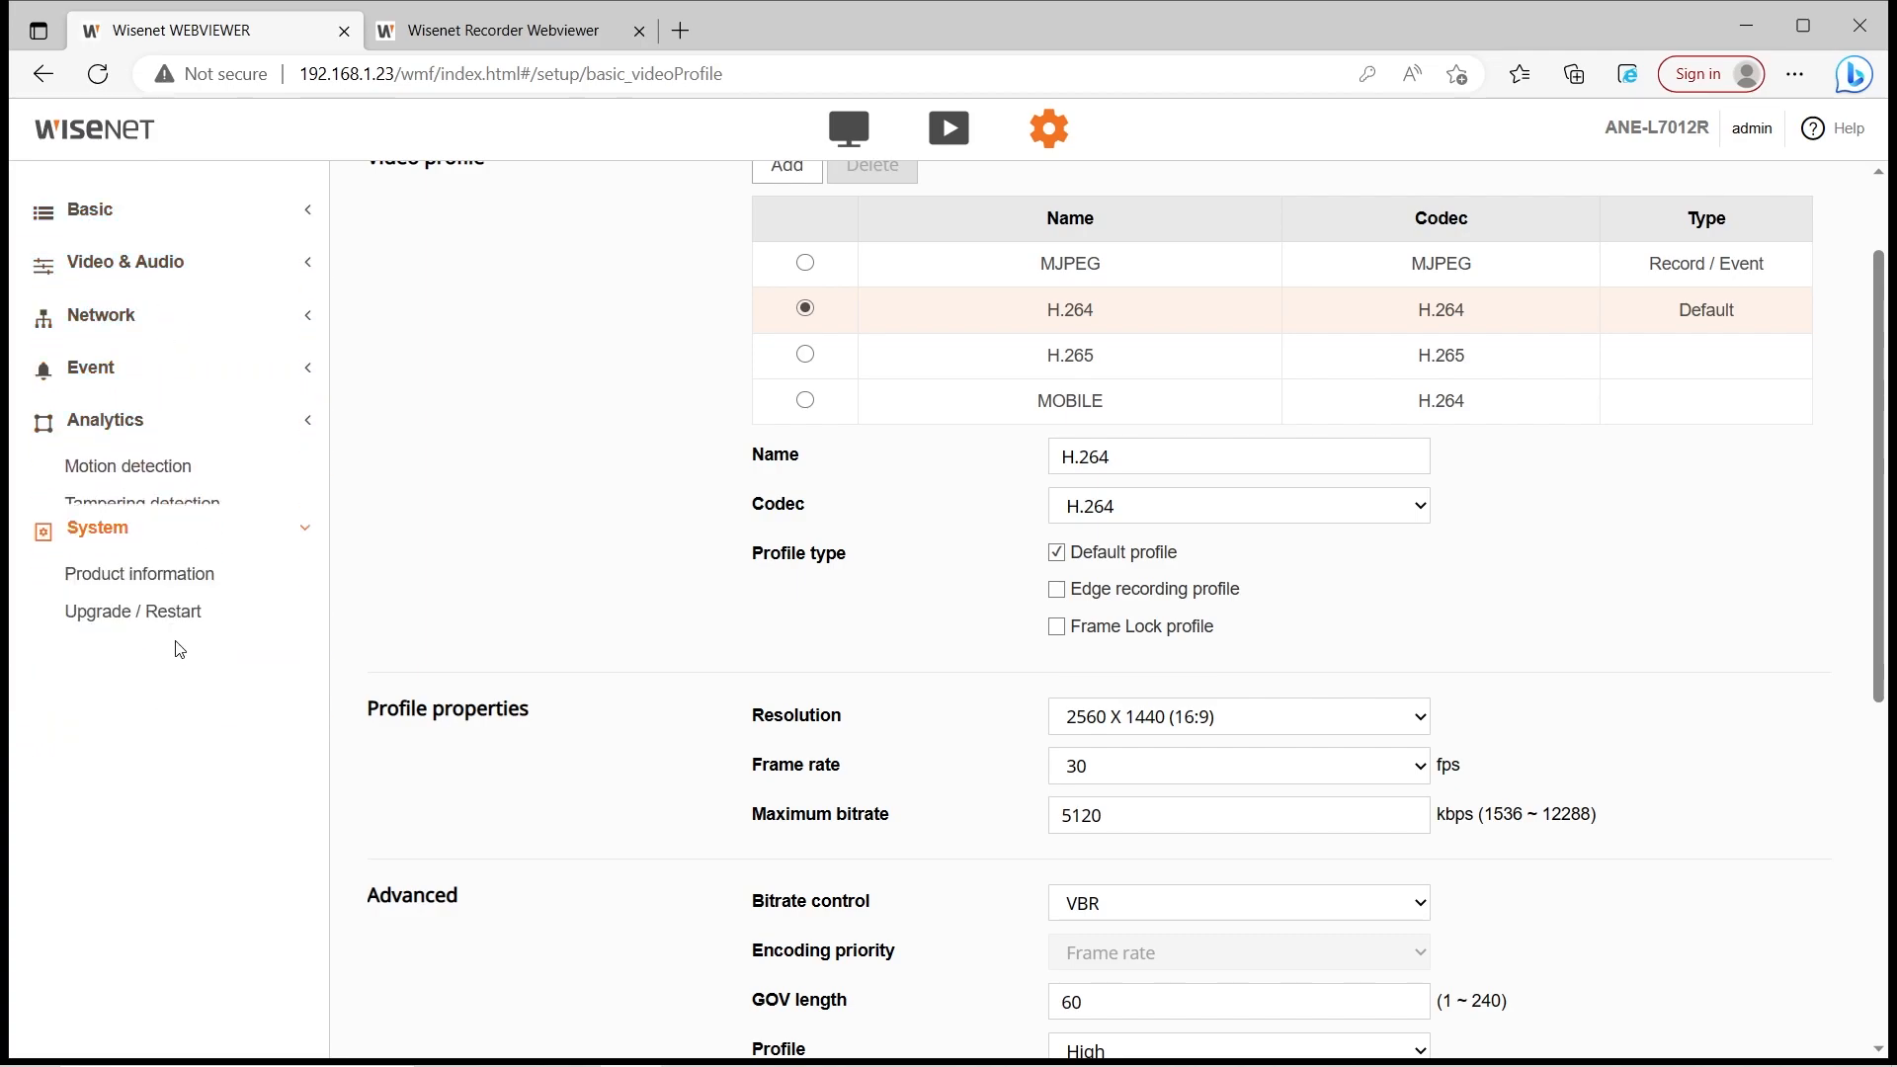
click(118, 472)
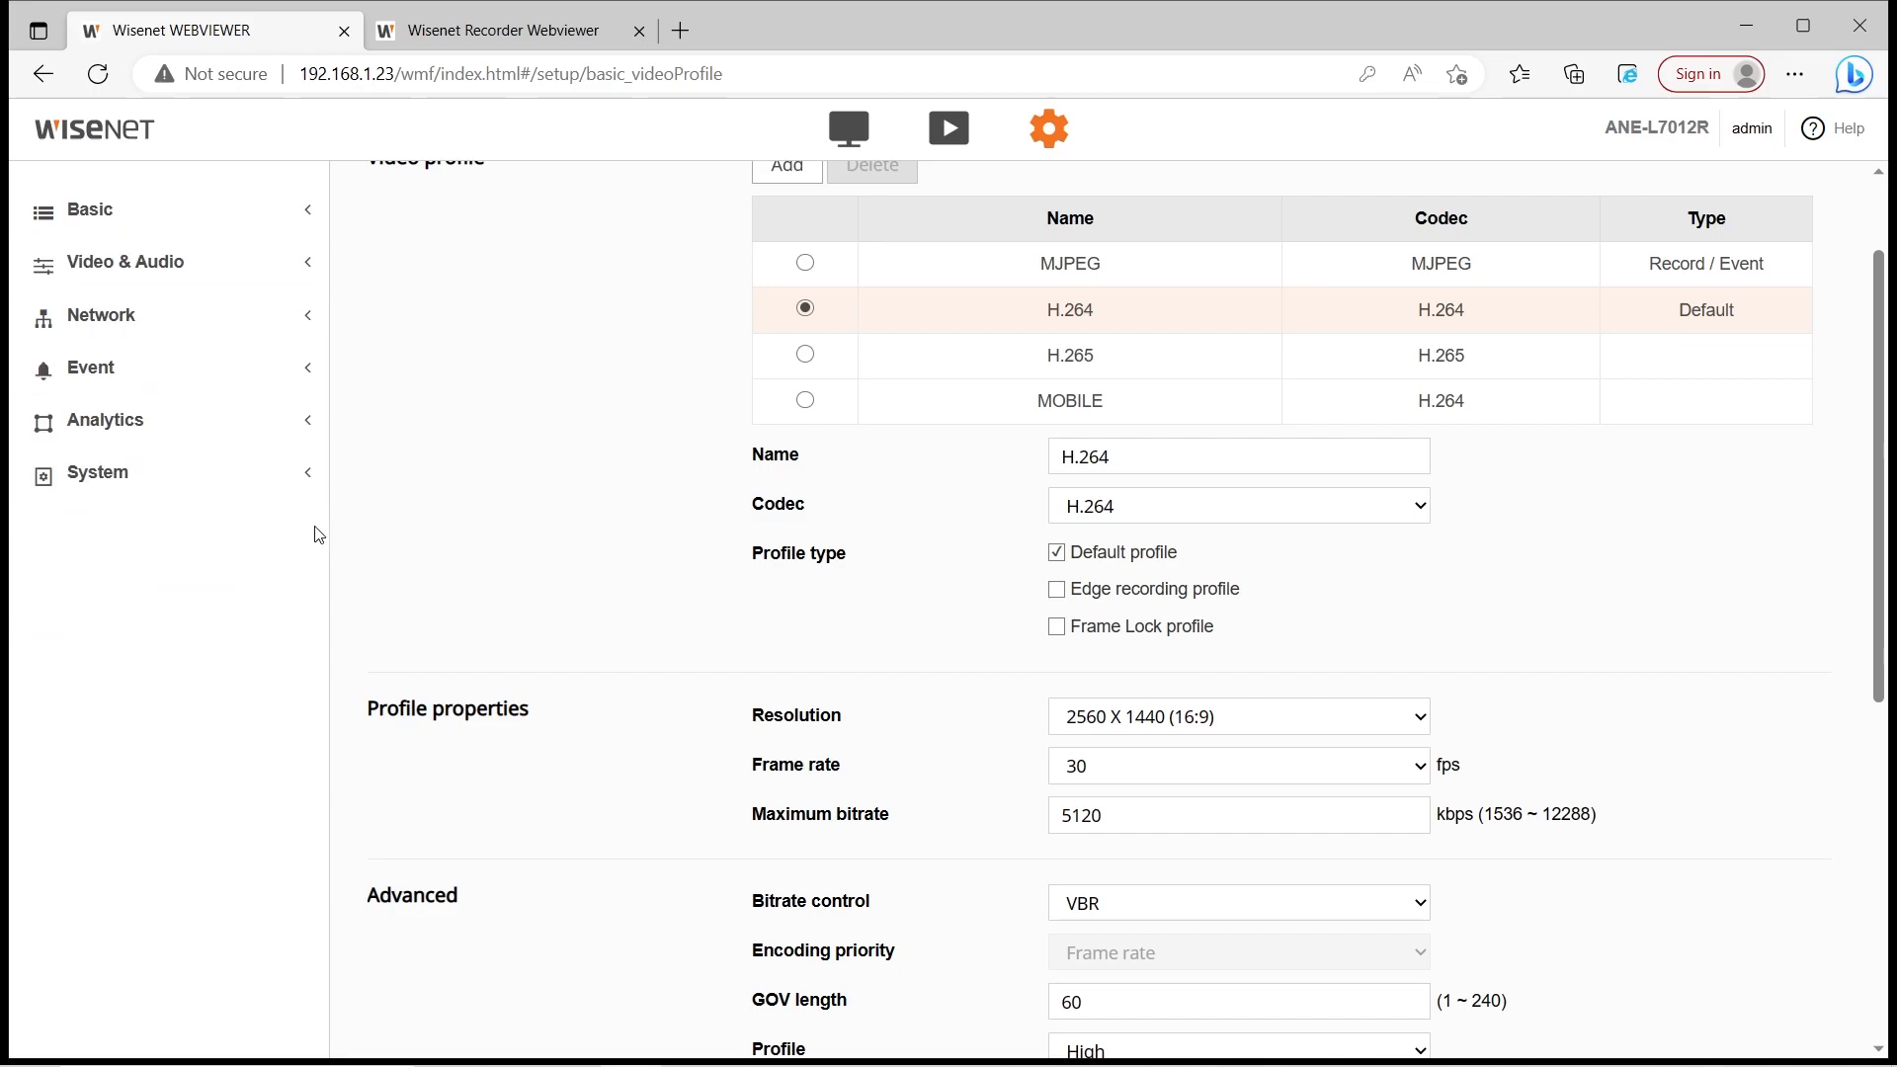
scroll(1732, 698, up, 2)
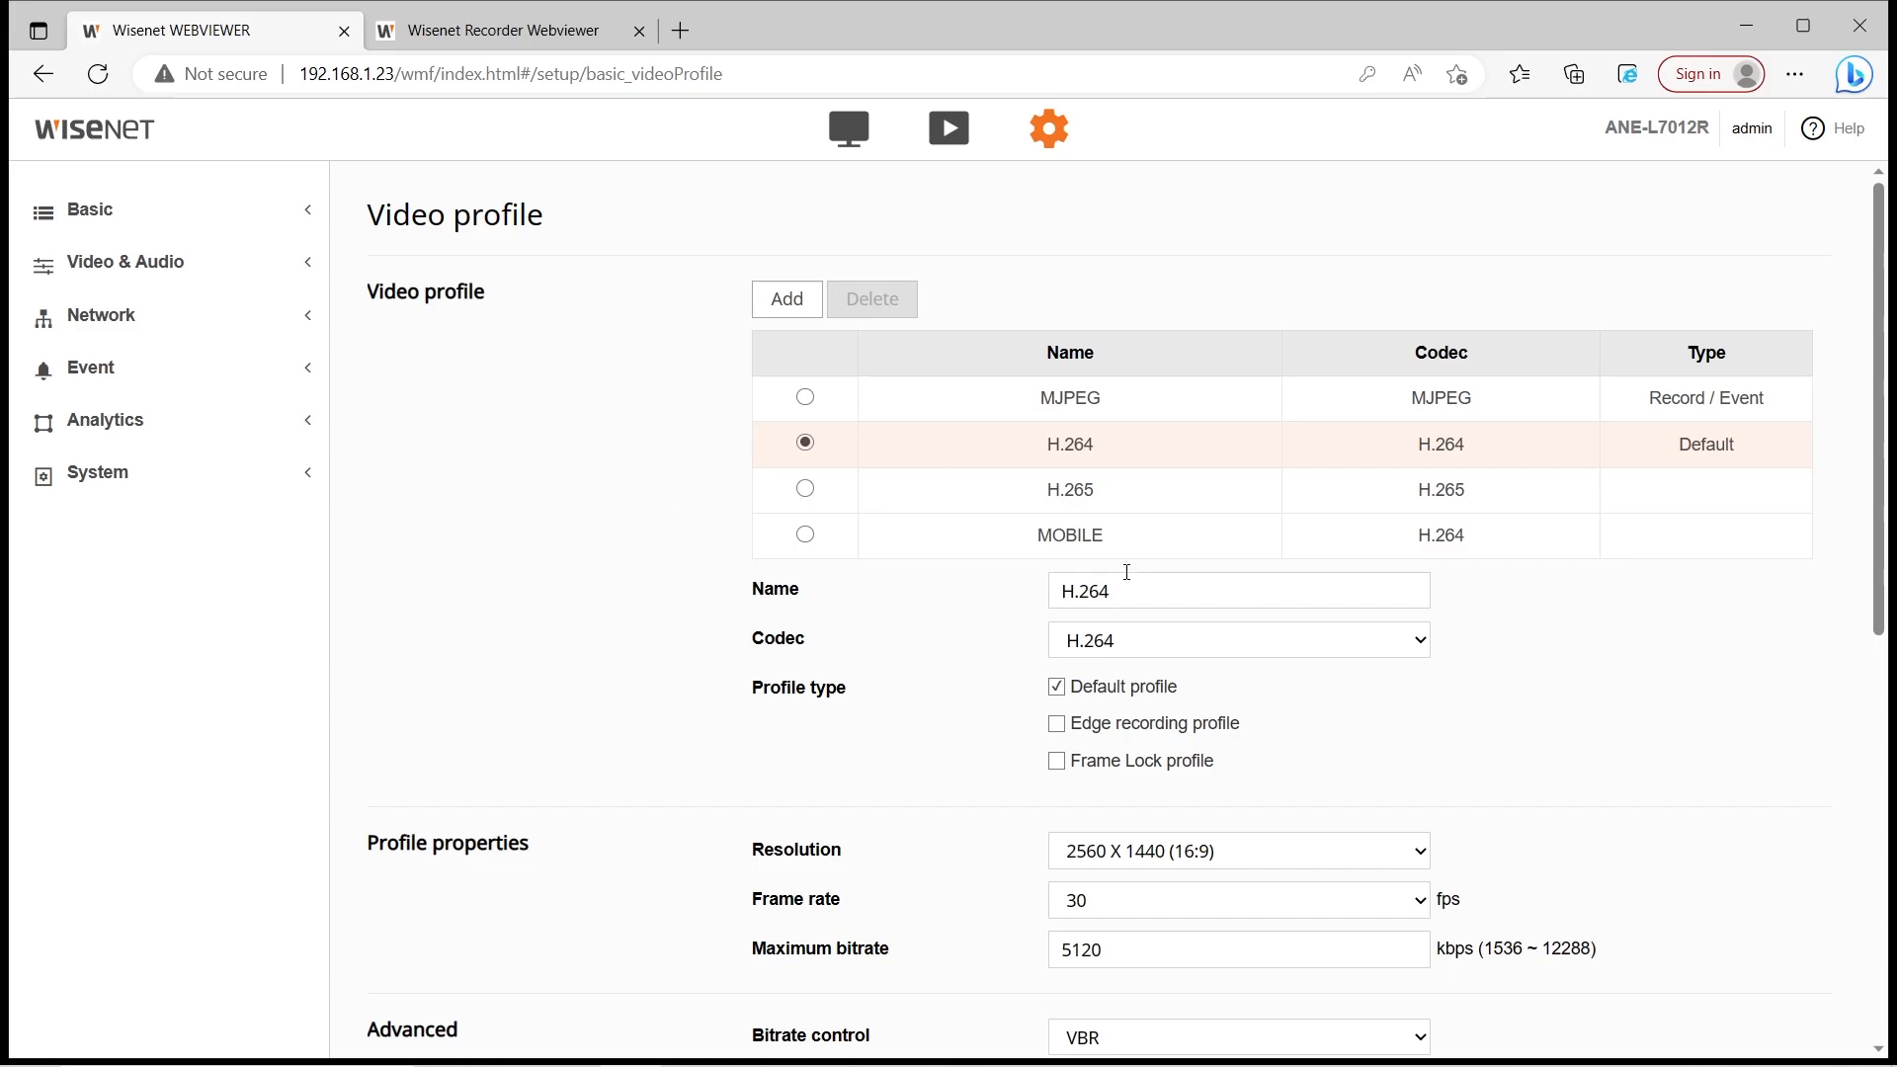
scroll(1127, 572, down, 8)
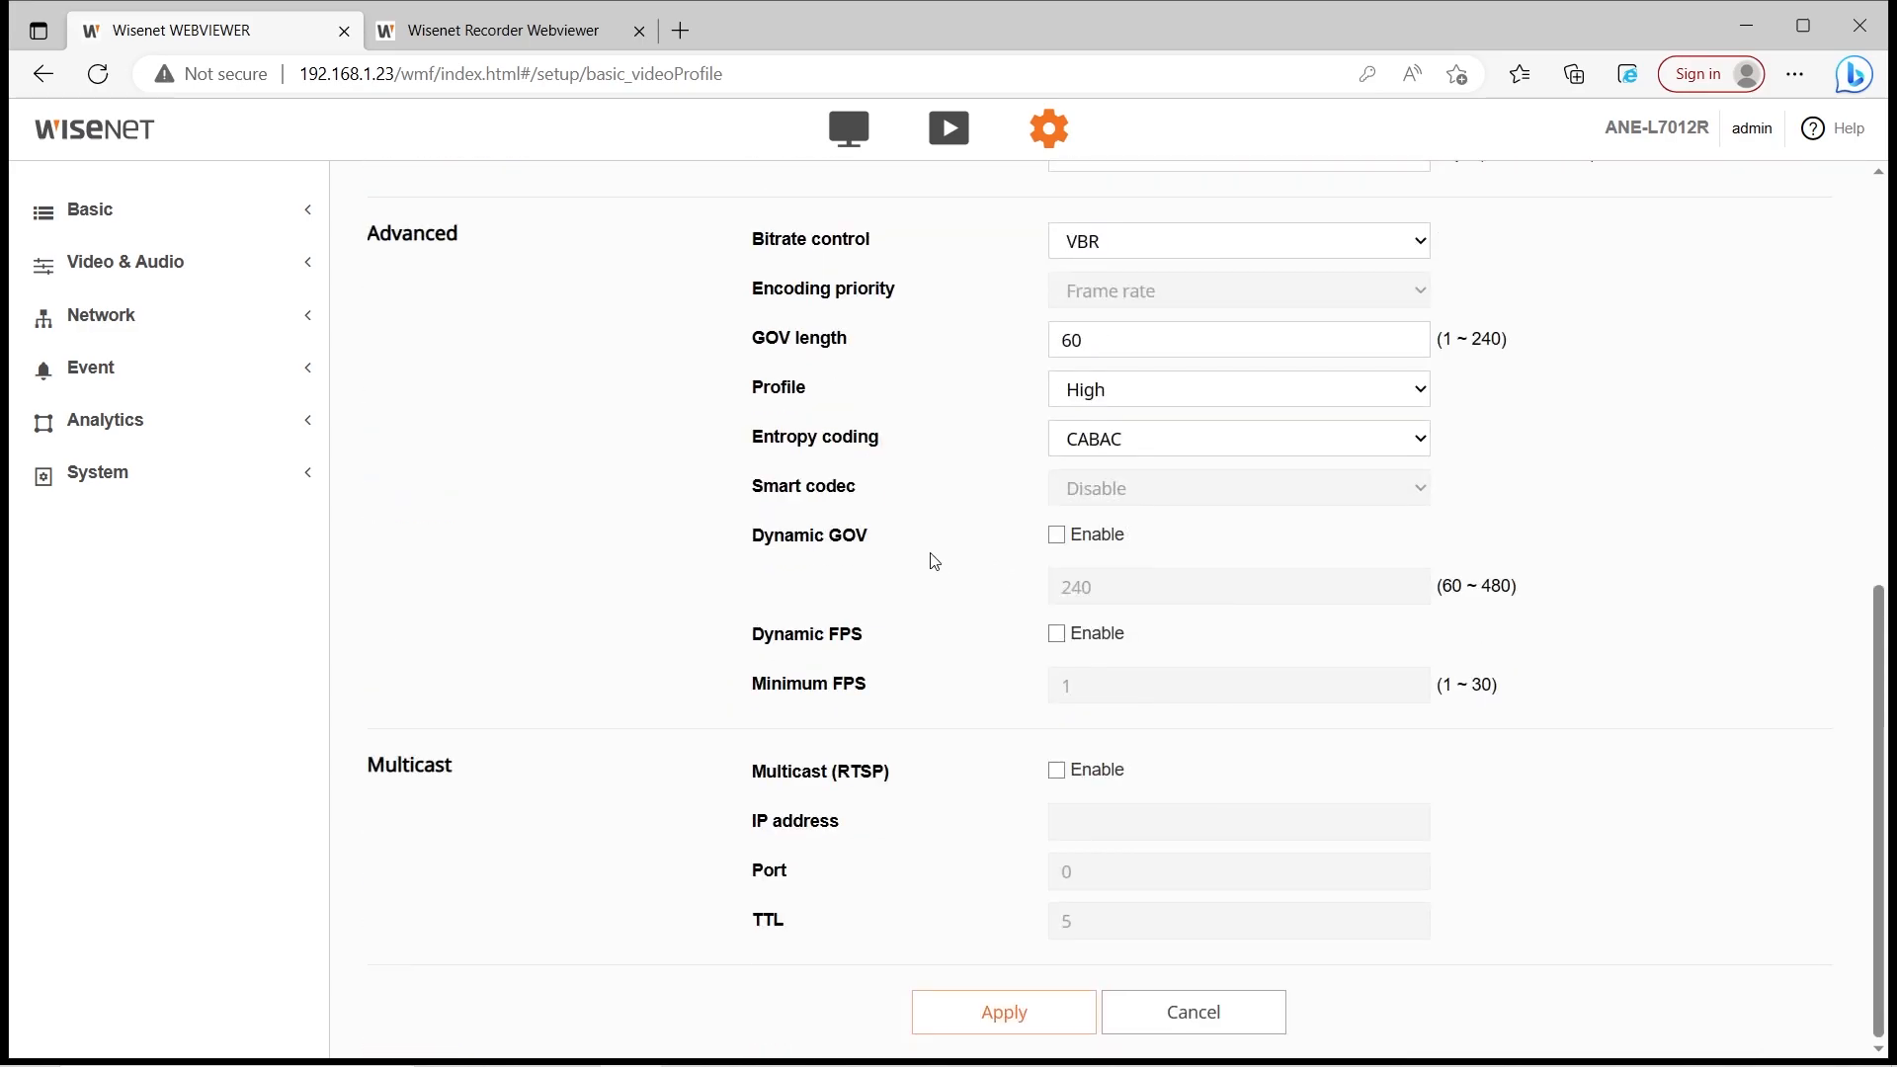
scroll(407, 480, up, 8)
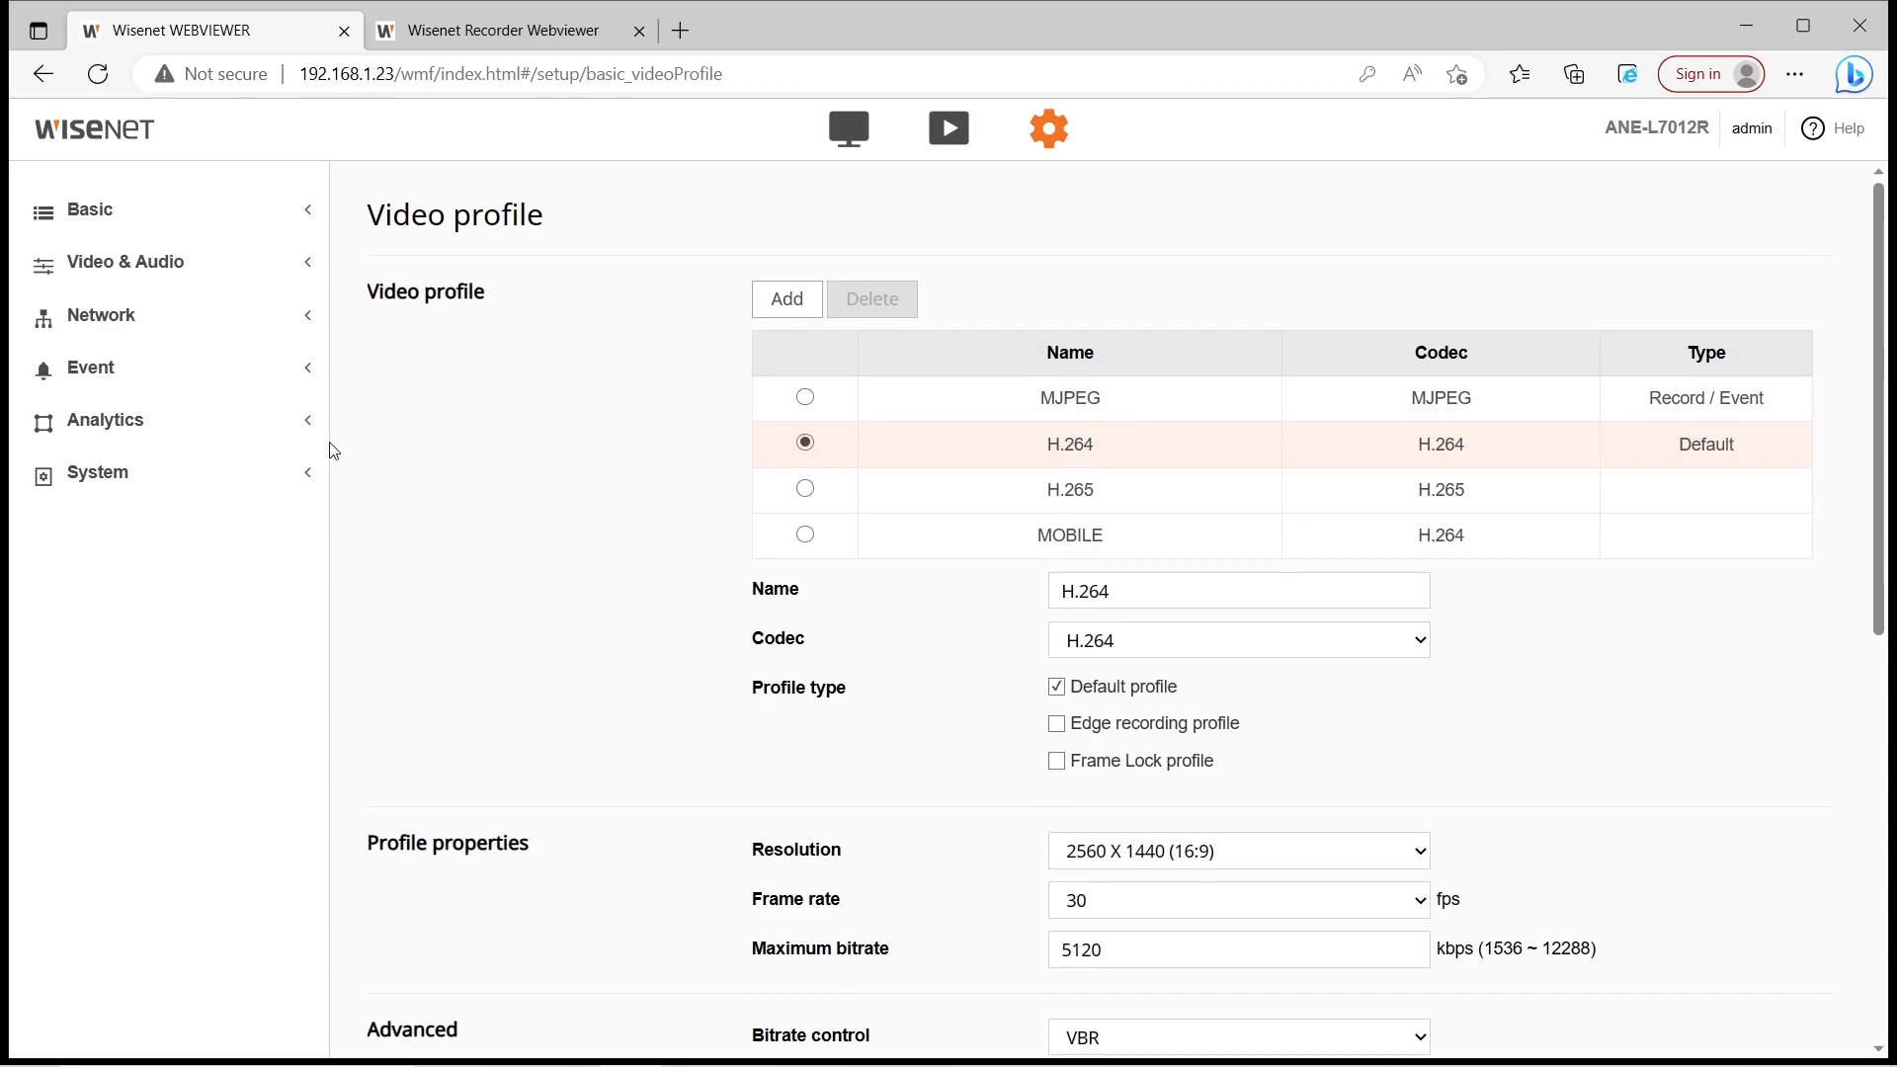
Expand the Basic group and look over the User and Date & time pages
click(289, 234)
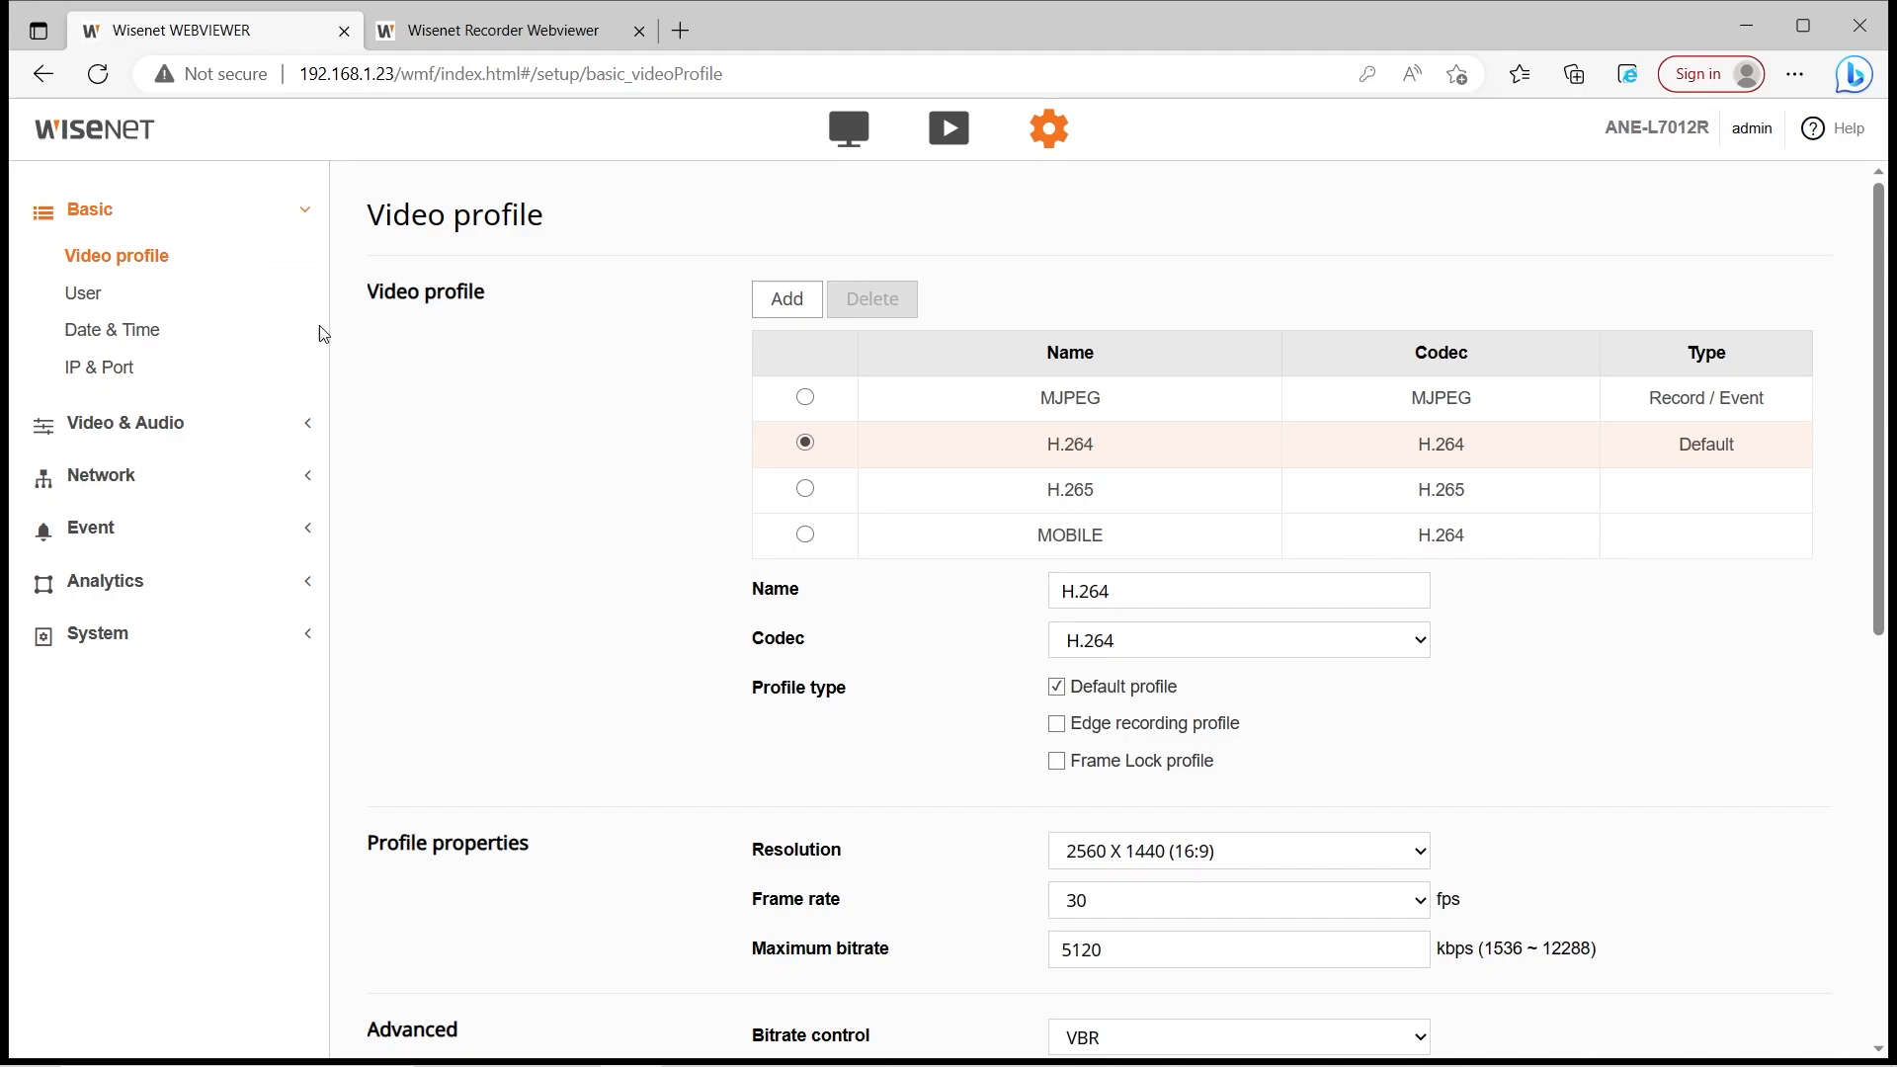
scroll(958, 505, down, 3)
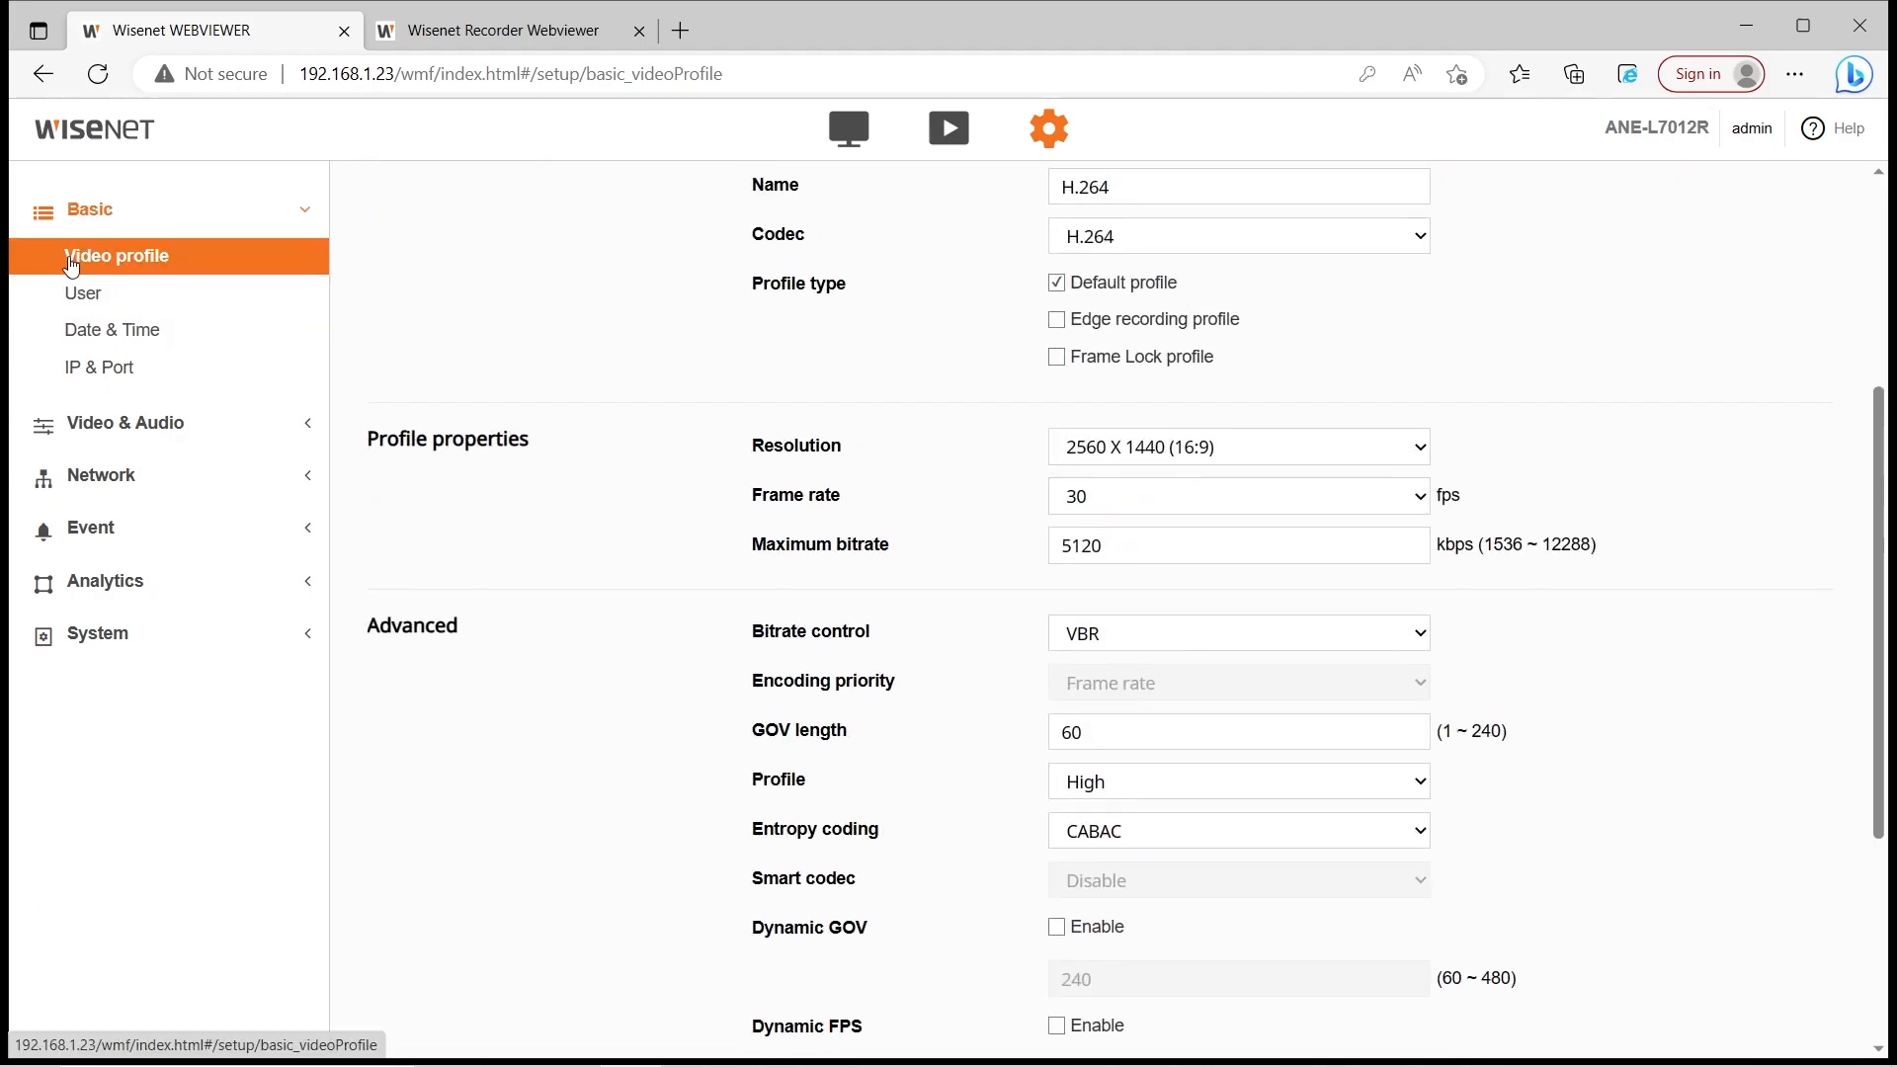
click(84, 292)
scroll(755, 413, down, 5)
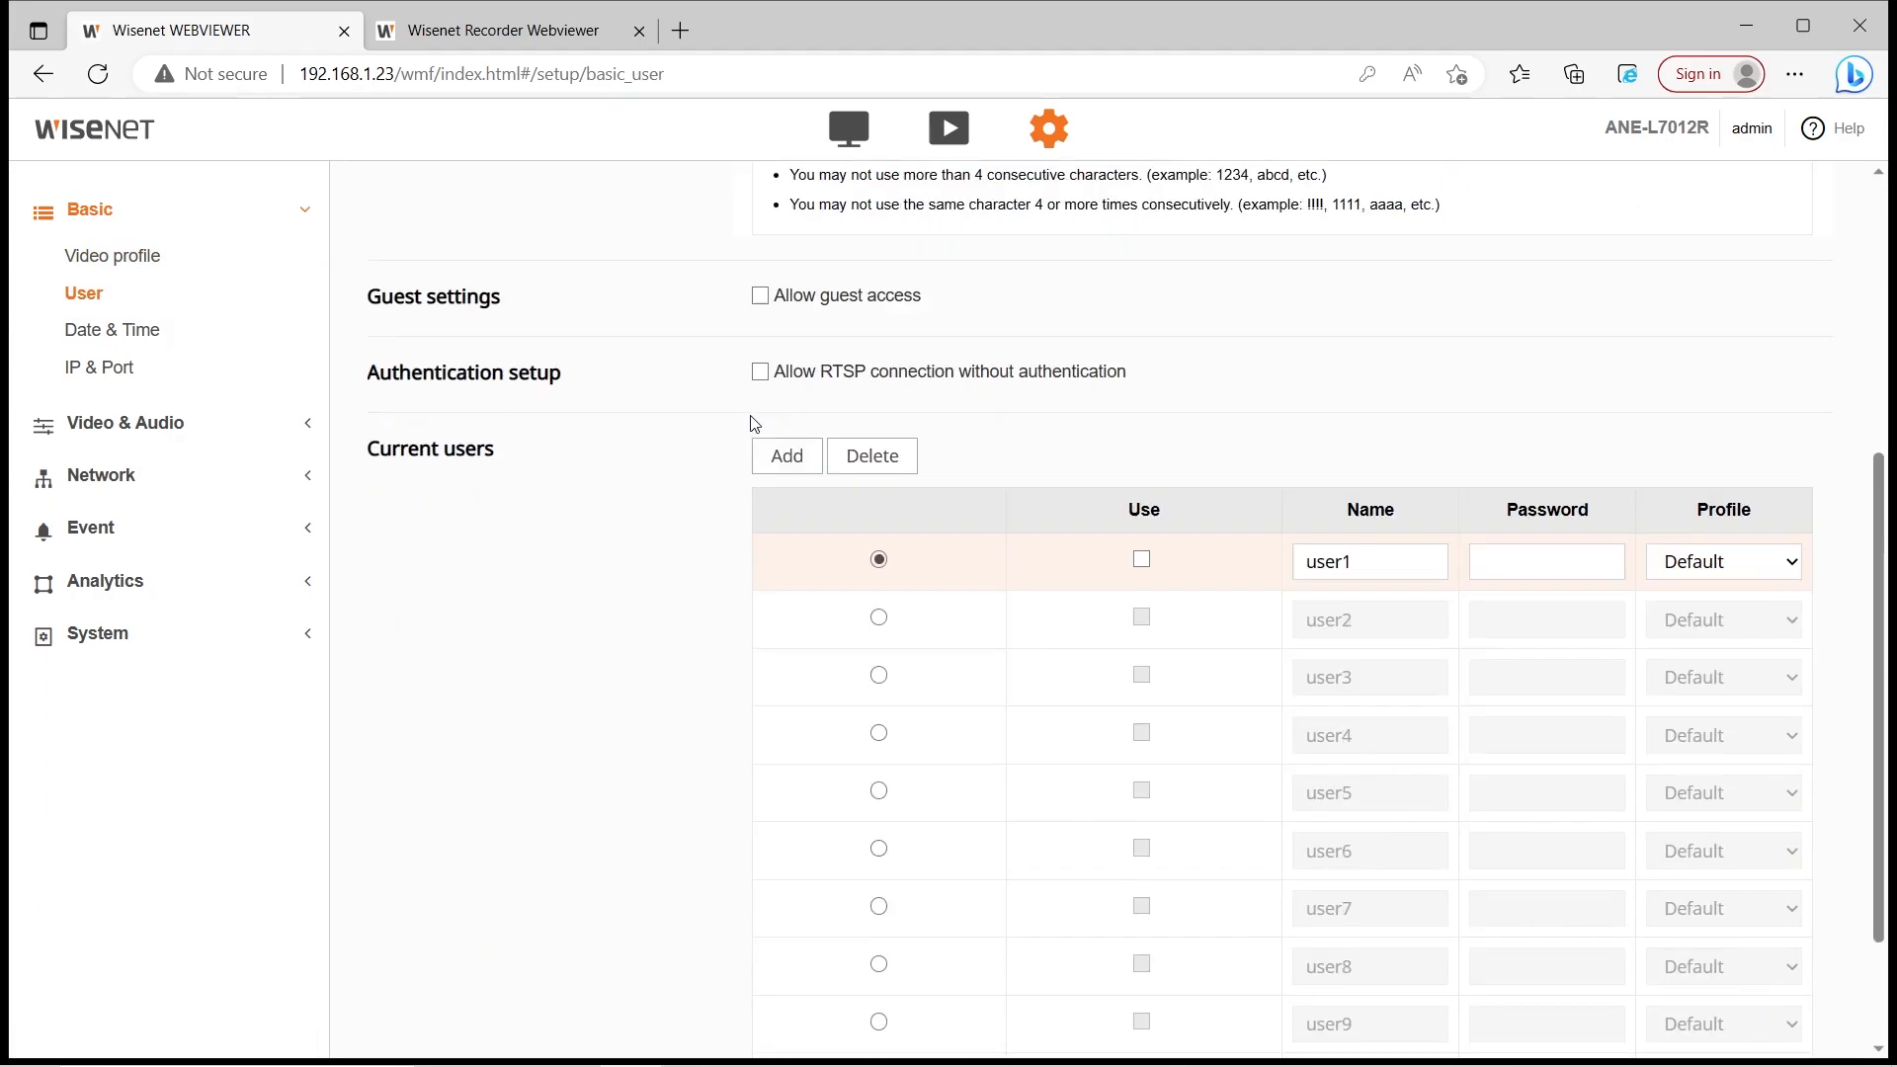
click(198, 340)
scroll(842, 484, down, 3)
scroll(804, 496, up, 3)
Check the IP & Port page's Port tab (HTTP 80, HTTPS 443, RTSP 554), then open Video profile
click(169, 361)
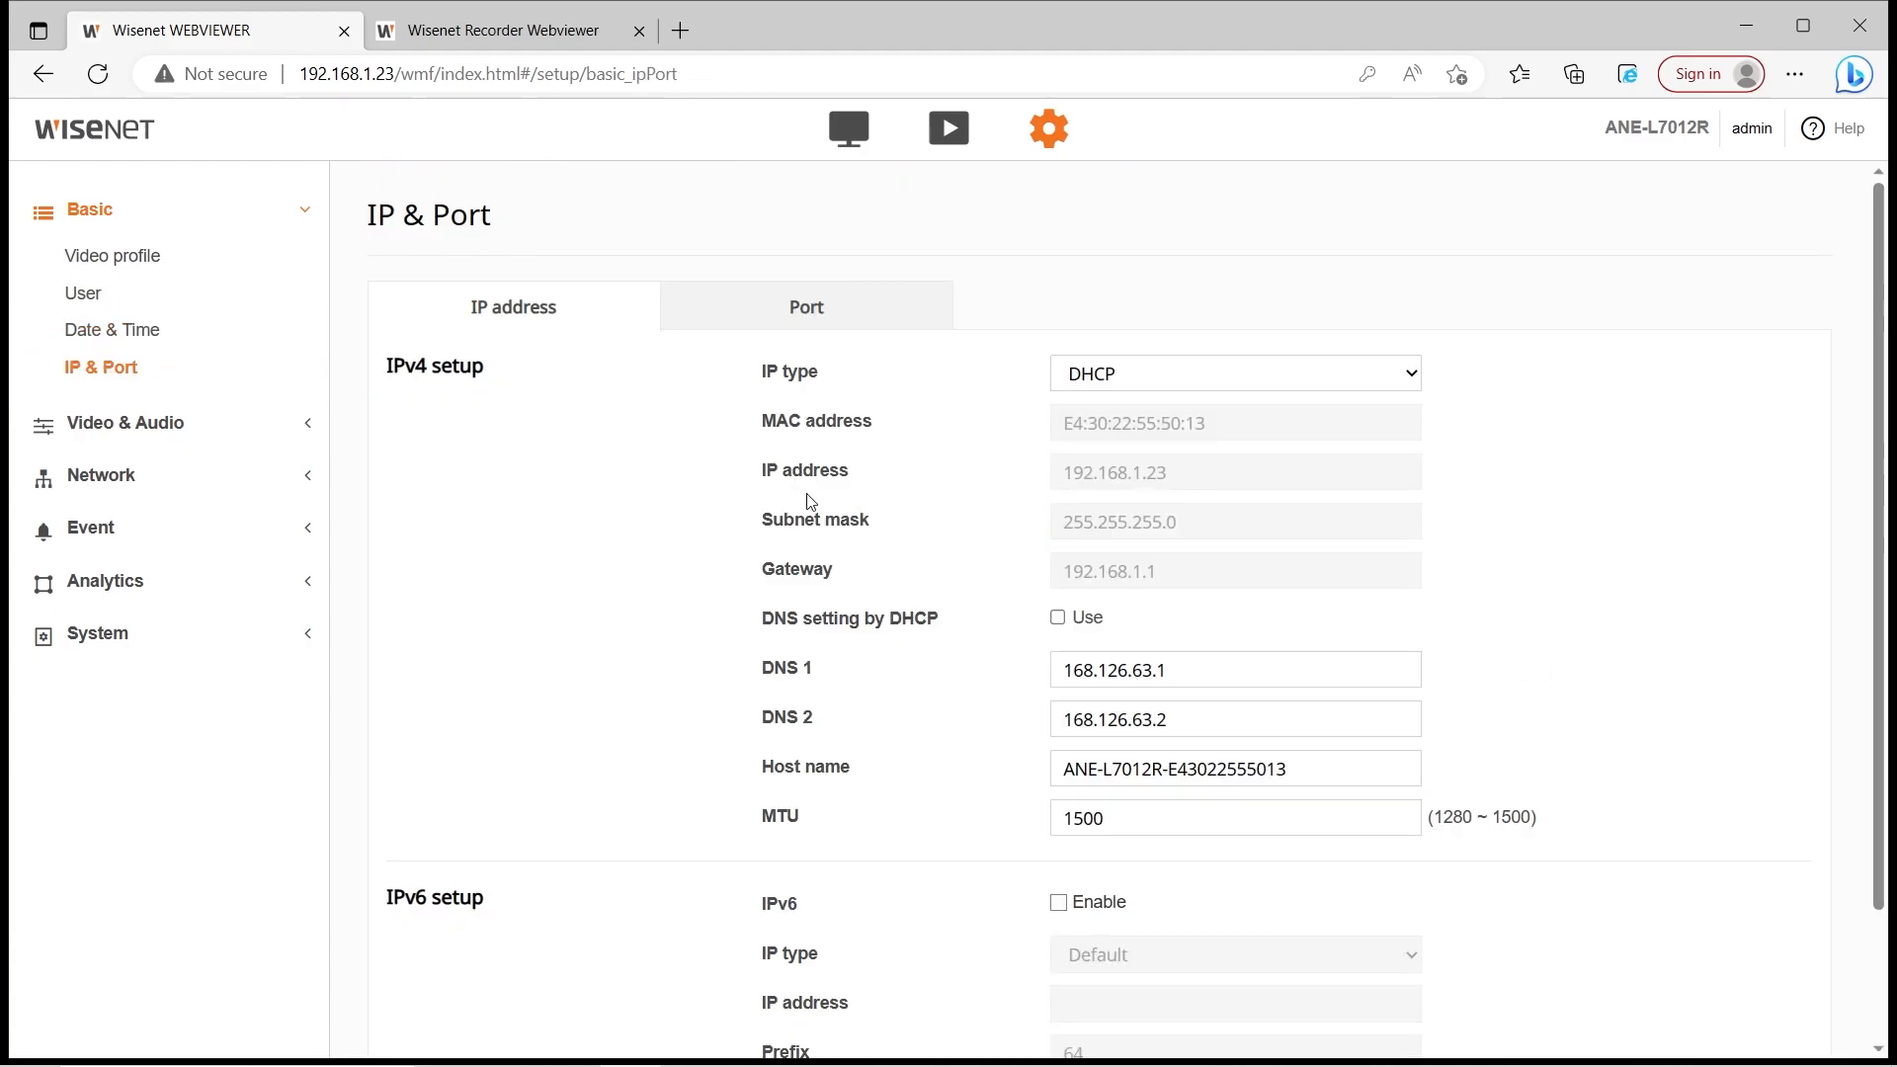
scroll(707, 576, down, 2)
scroll(711, 640, up, 2)
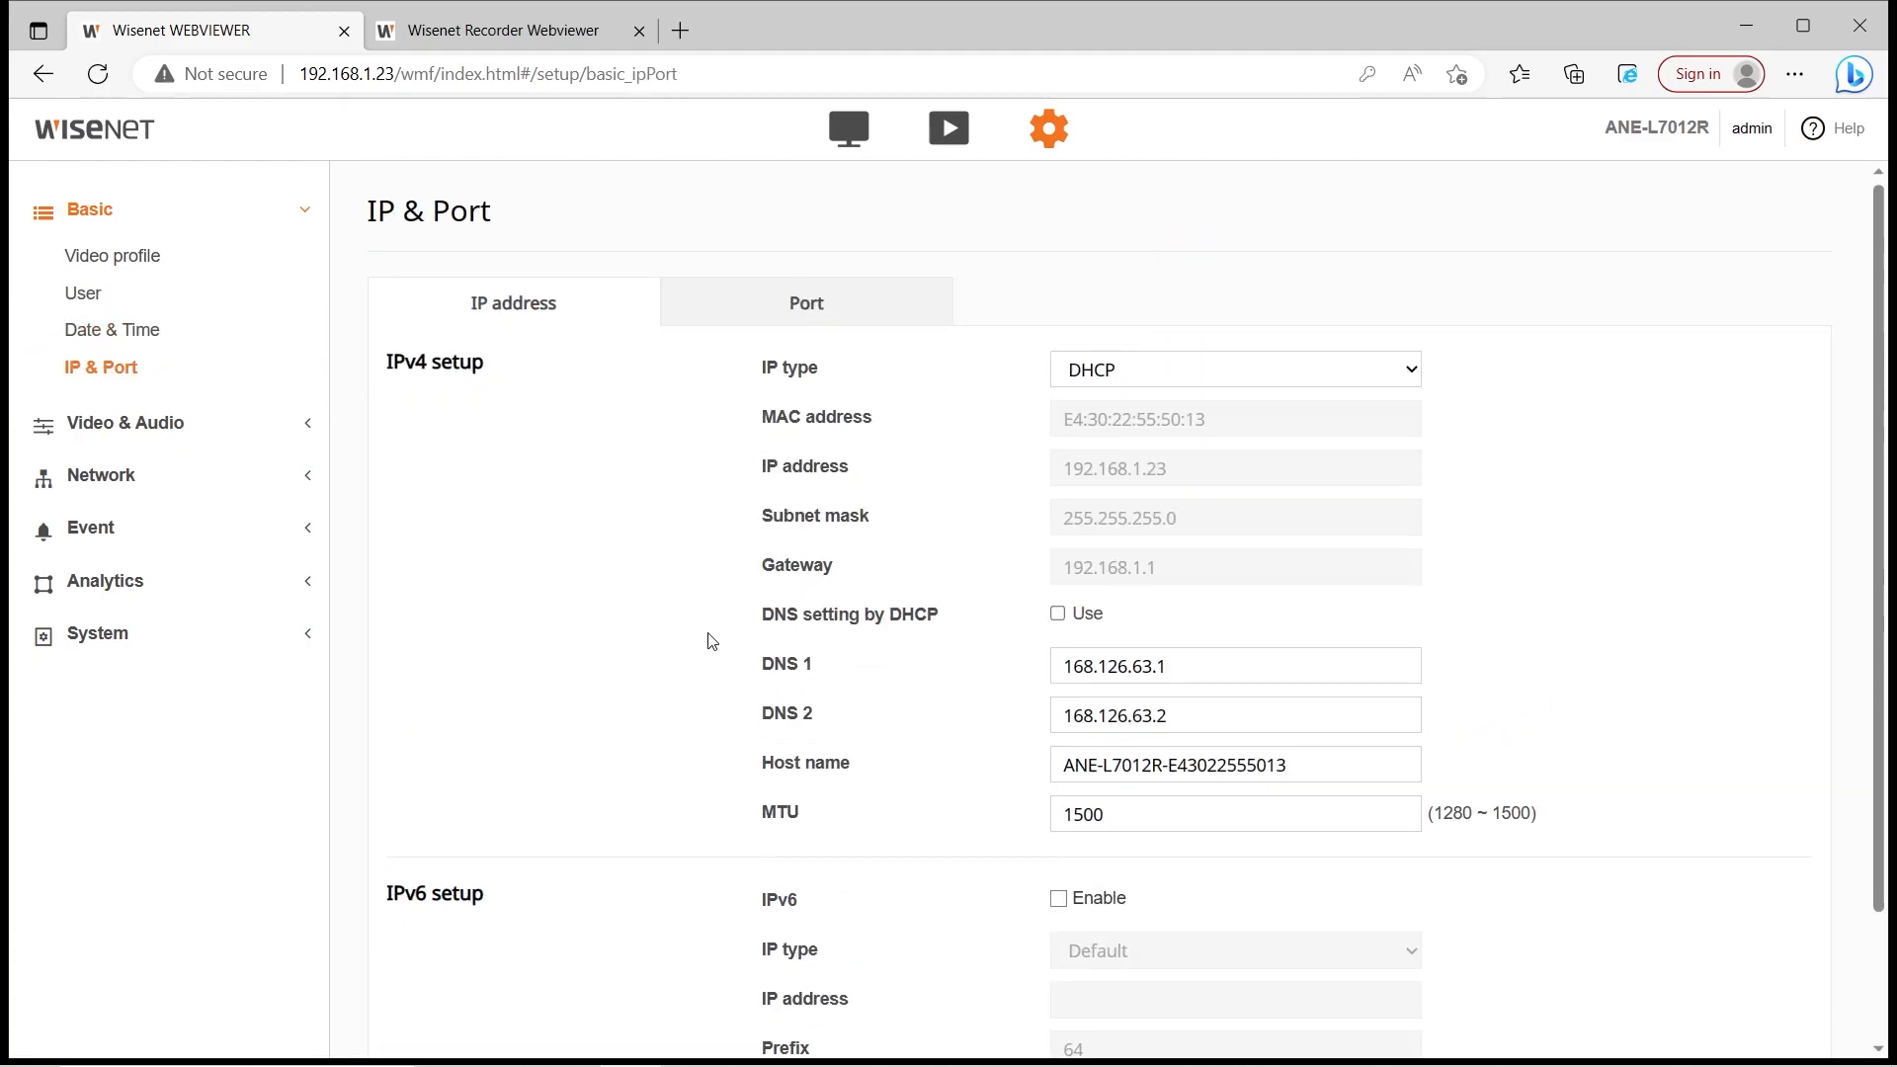
click(859, 335)
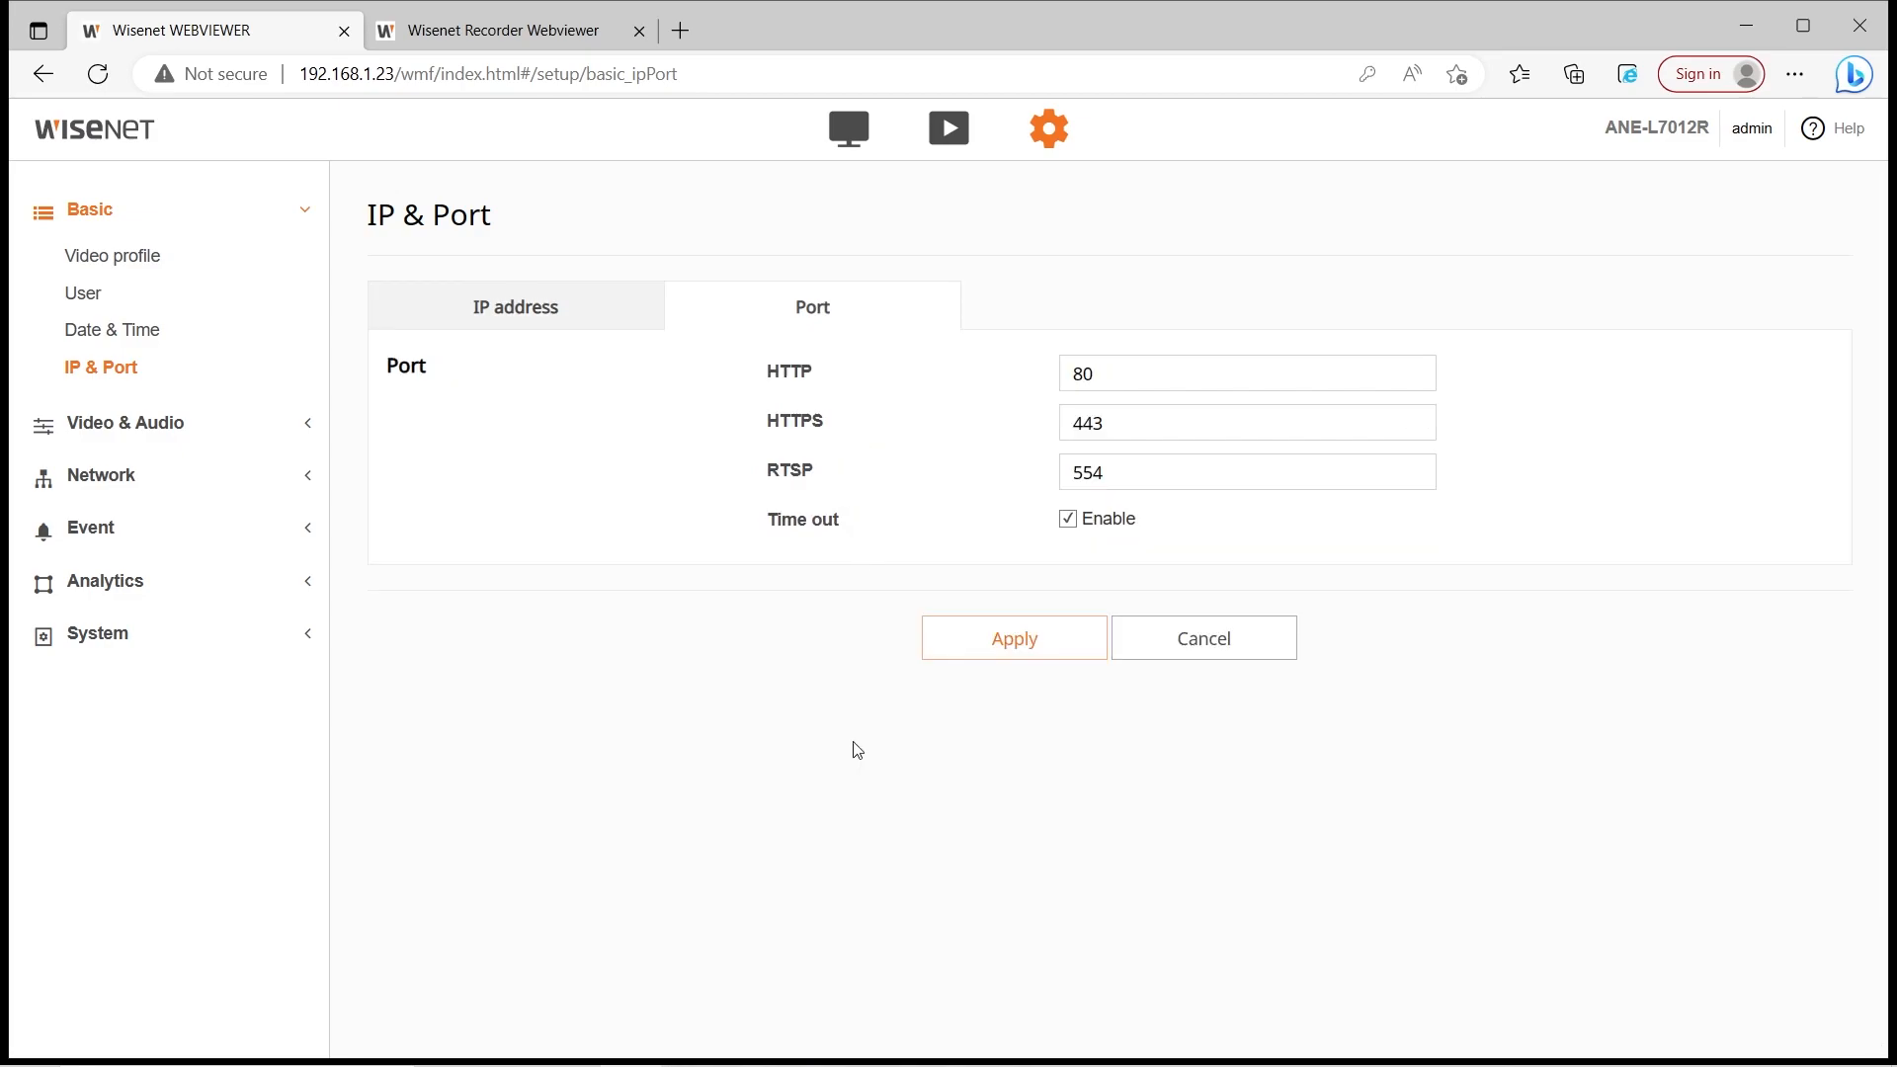
click(241, 265)
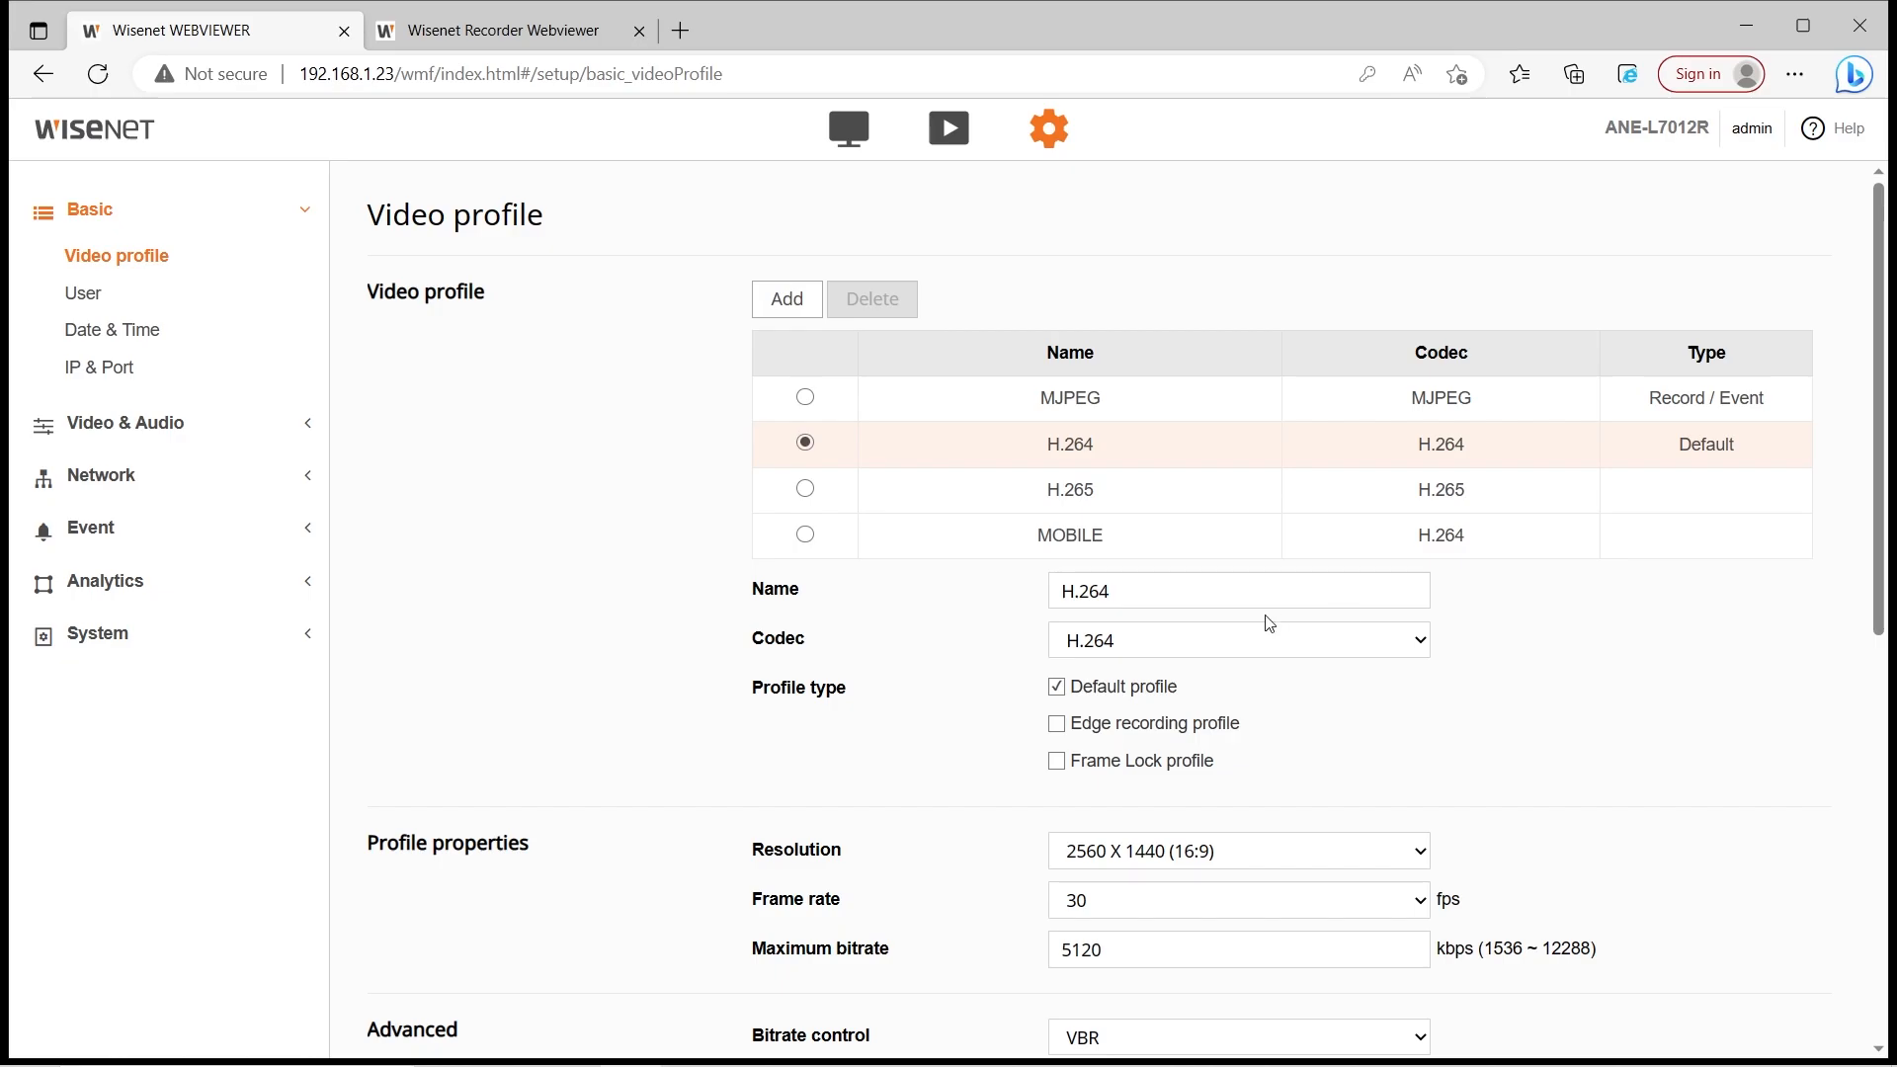
Review the settings of the MJPEG, H.264, H.265 and MOBILE profiles
scroll(1221, 516, down, 1)
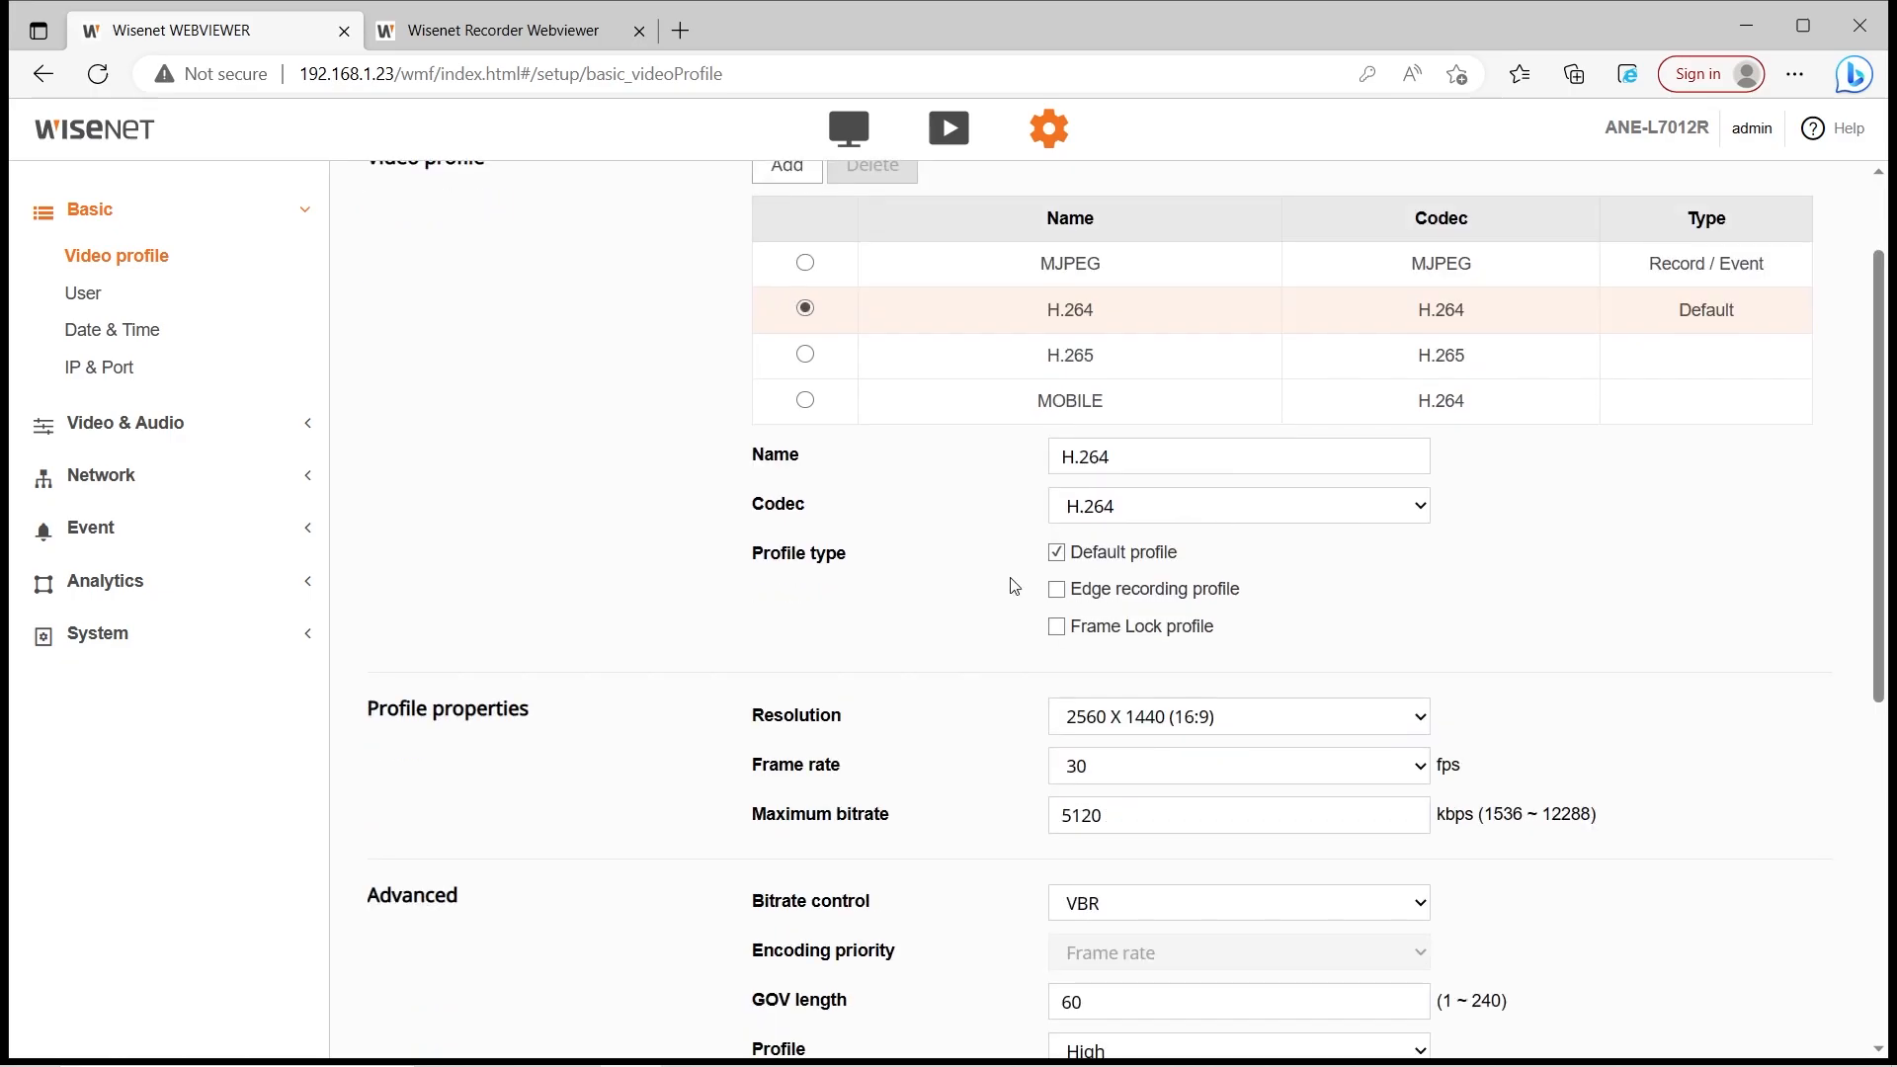
scroll(748, 531, up, 1)
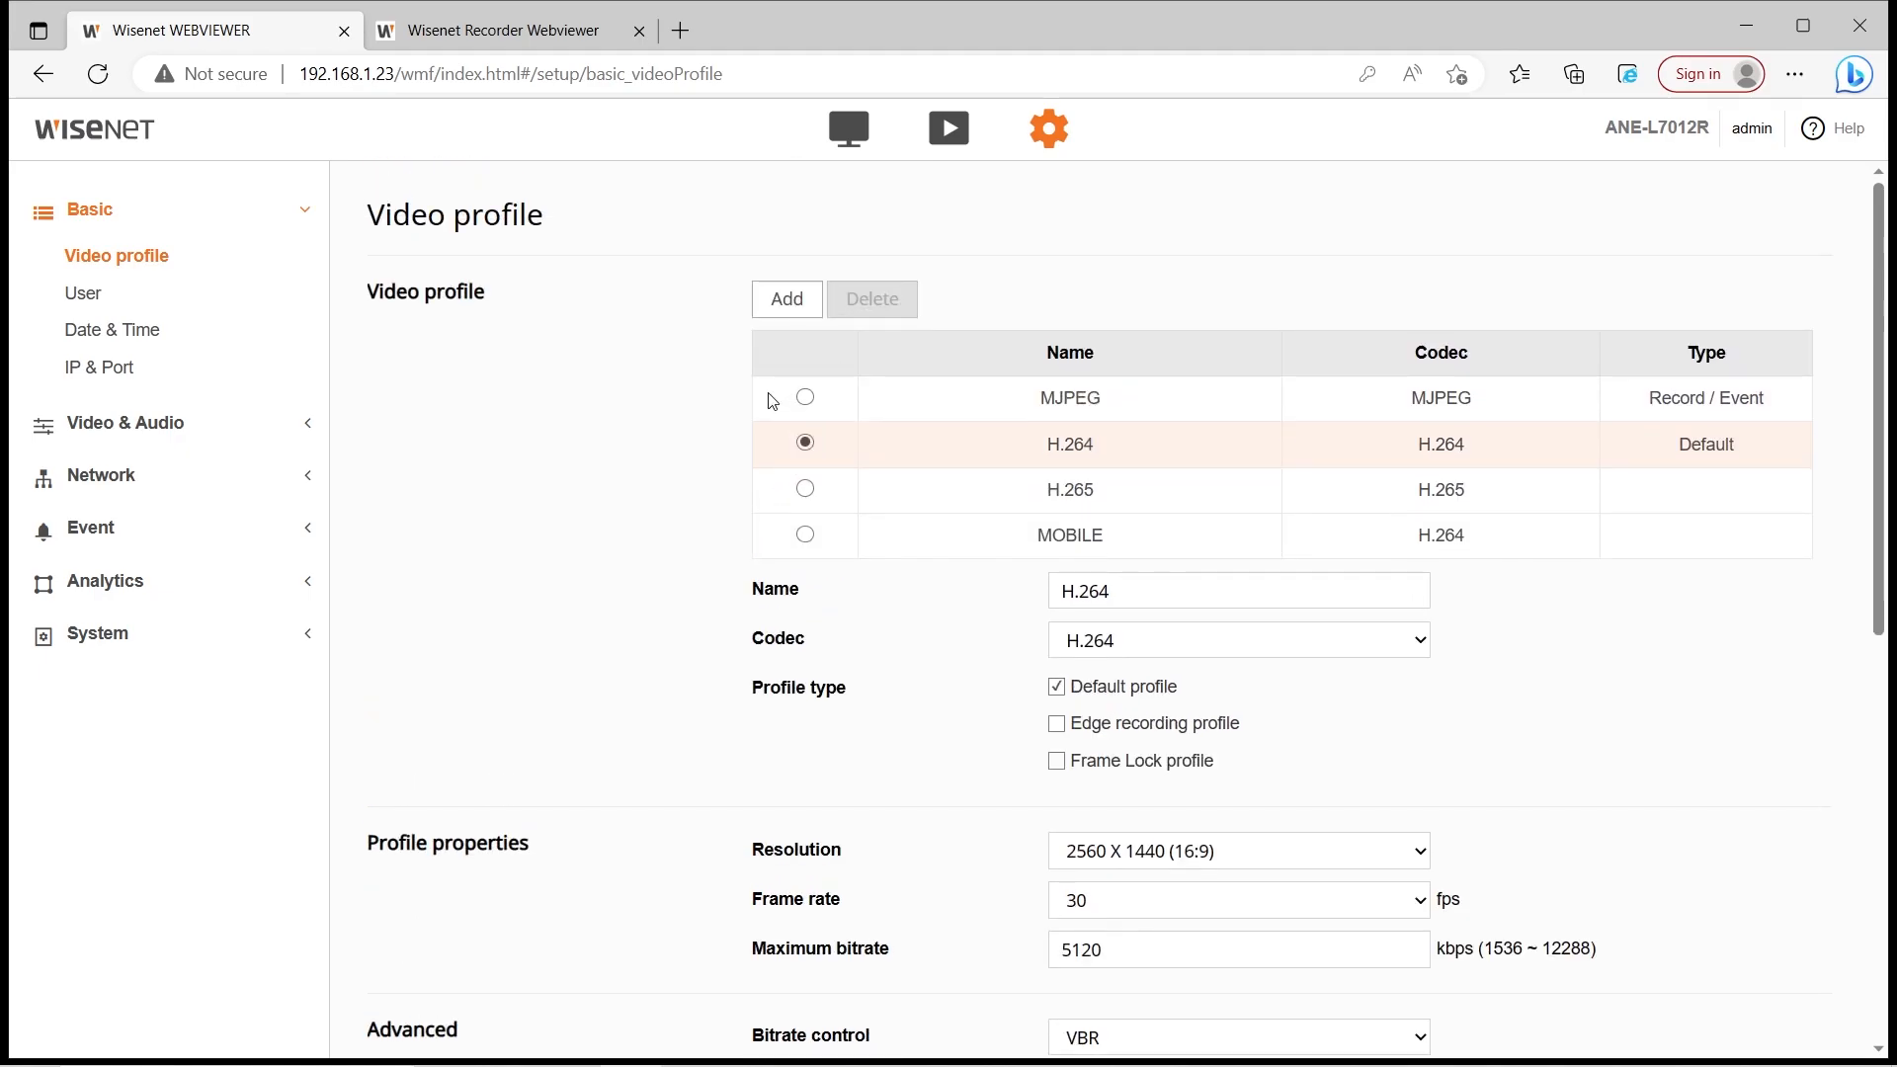
click(827, 409)
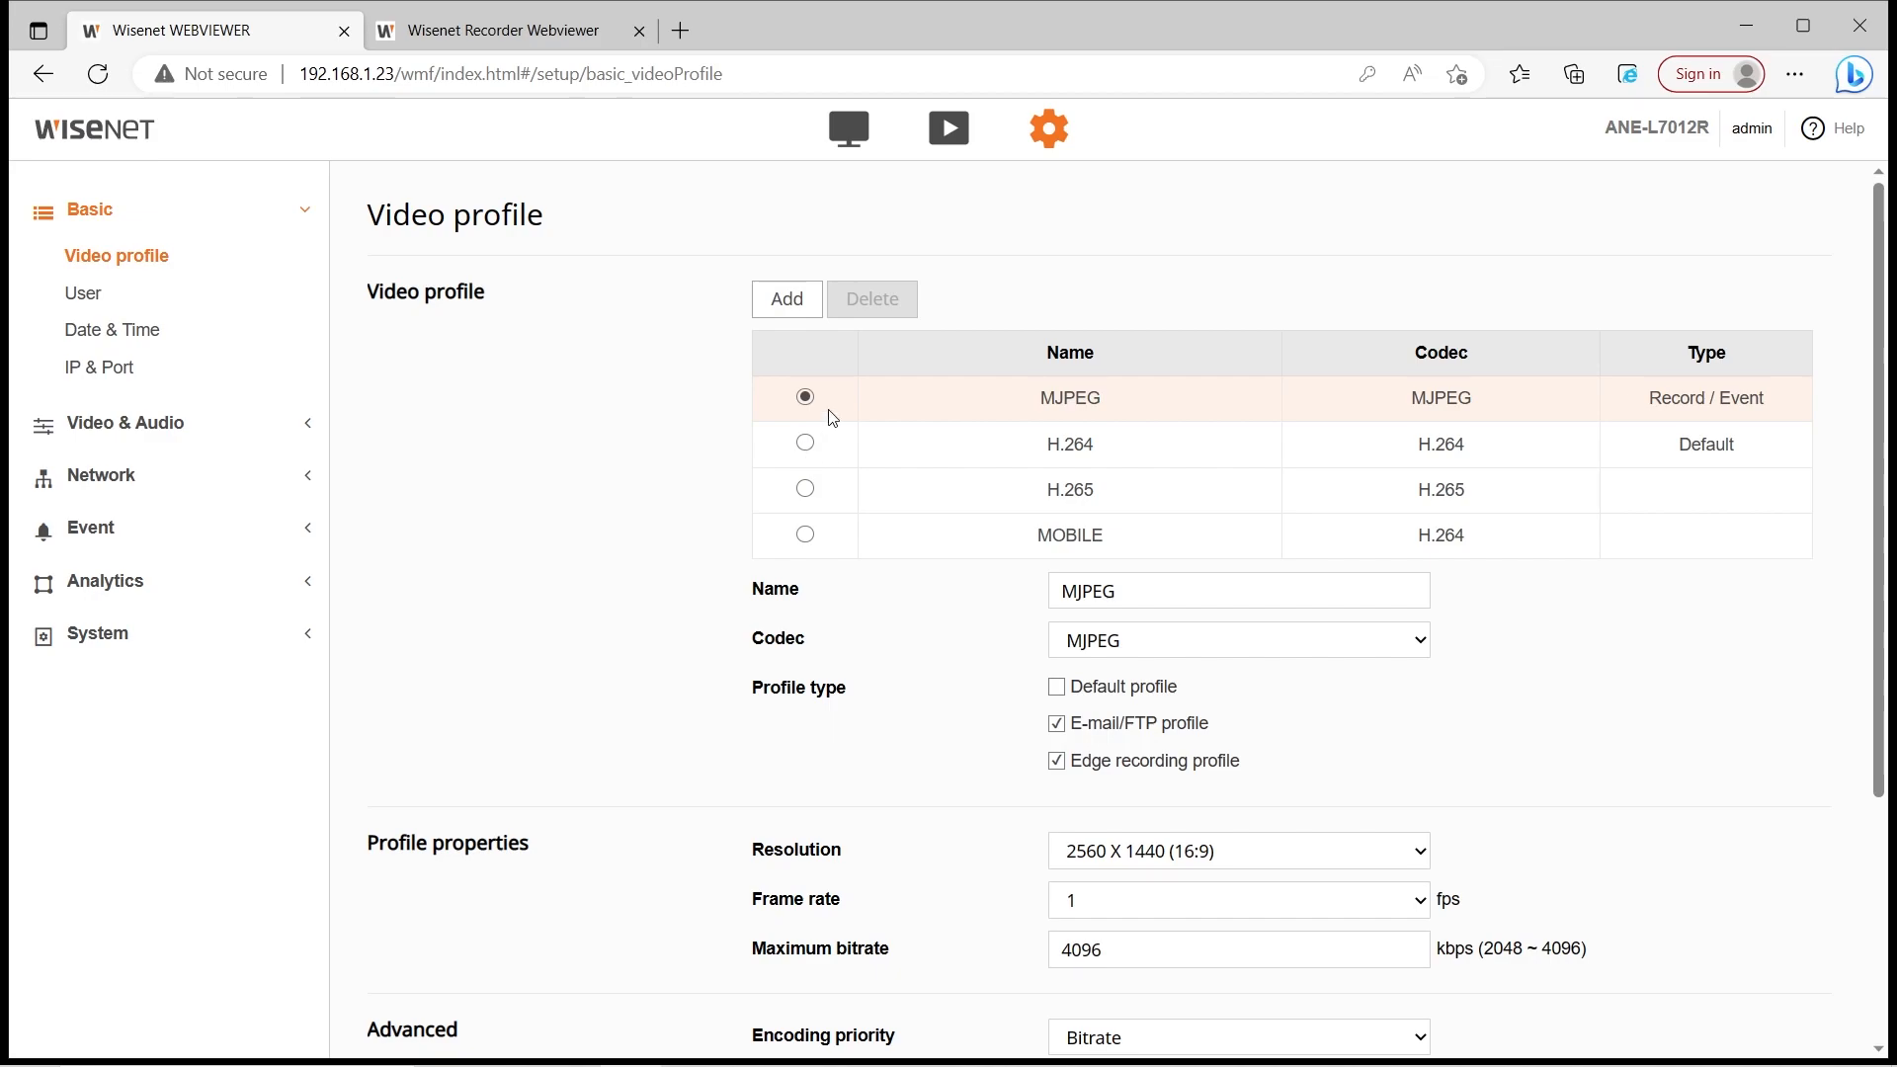
click(803, 445)
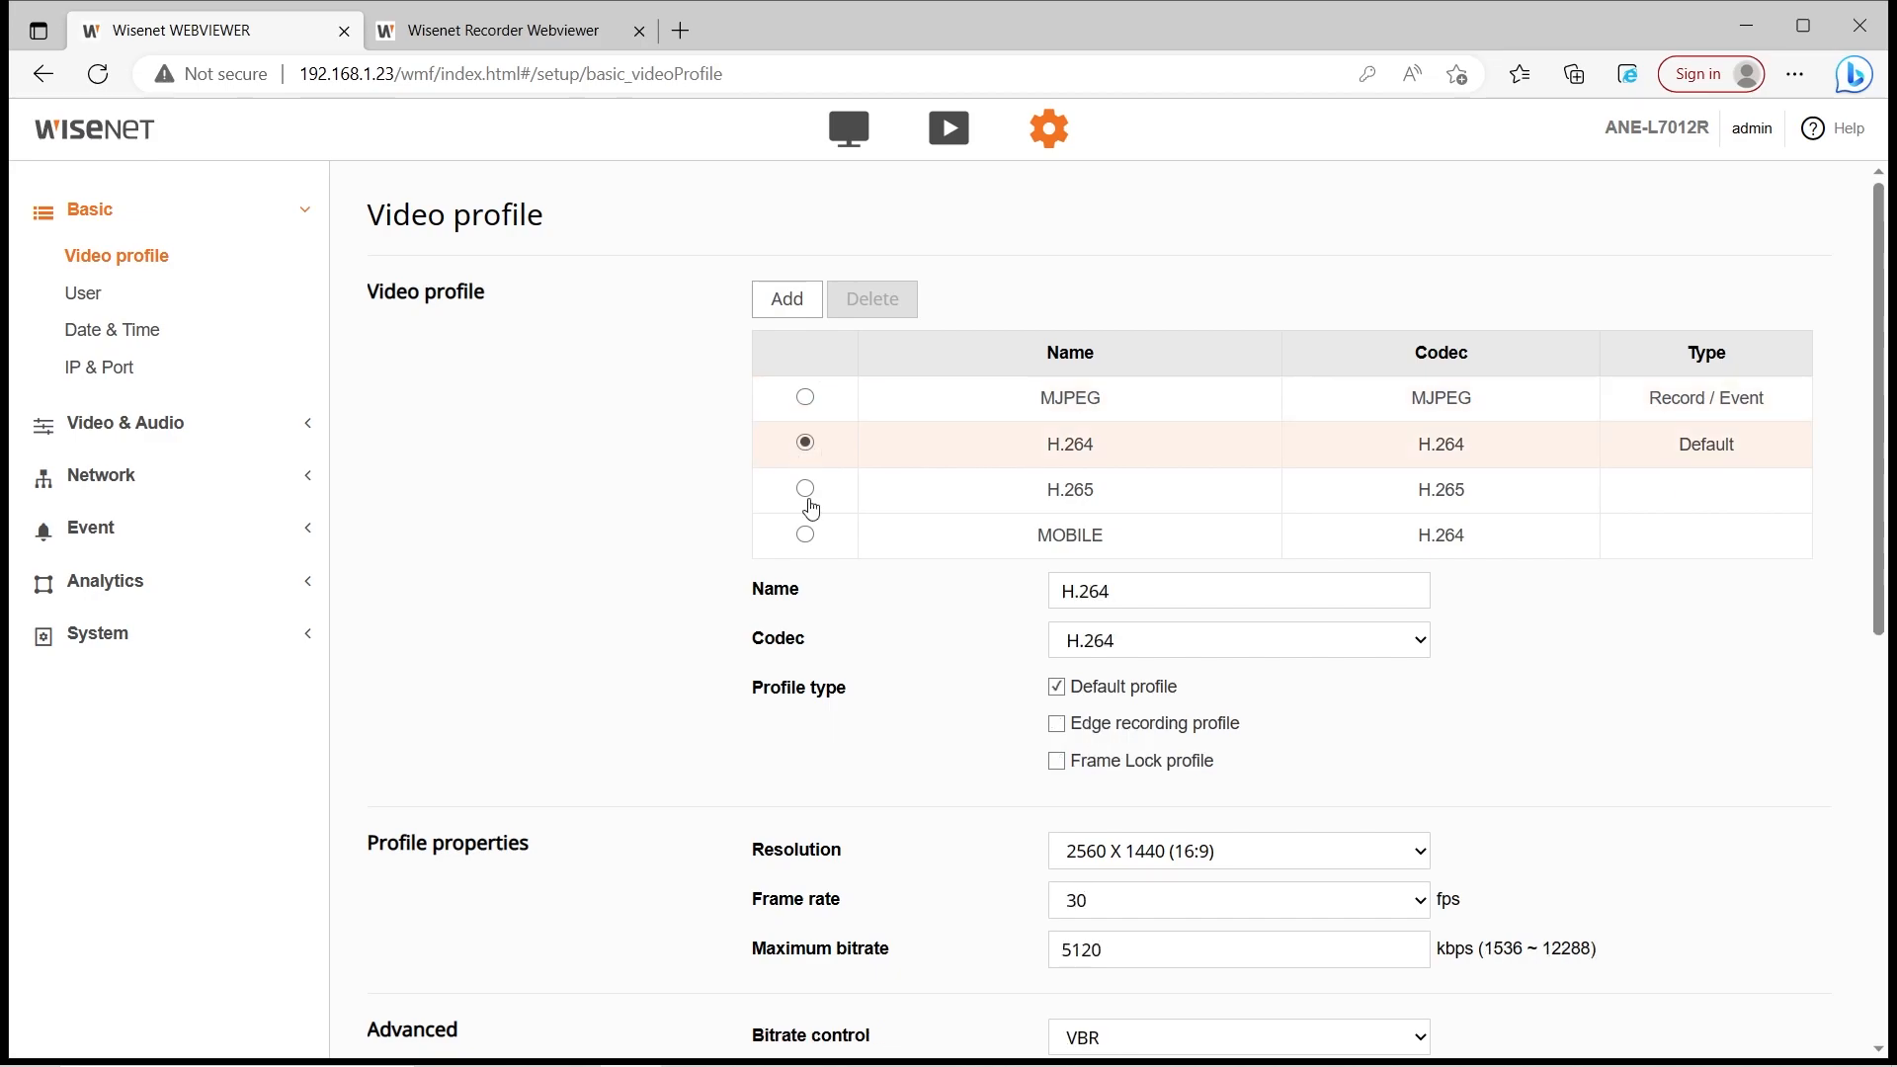
click(808, 494)
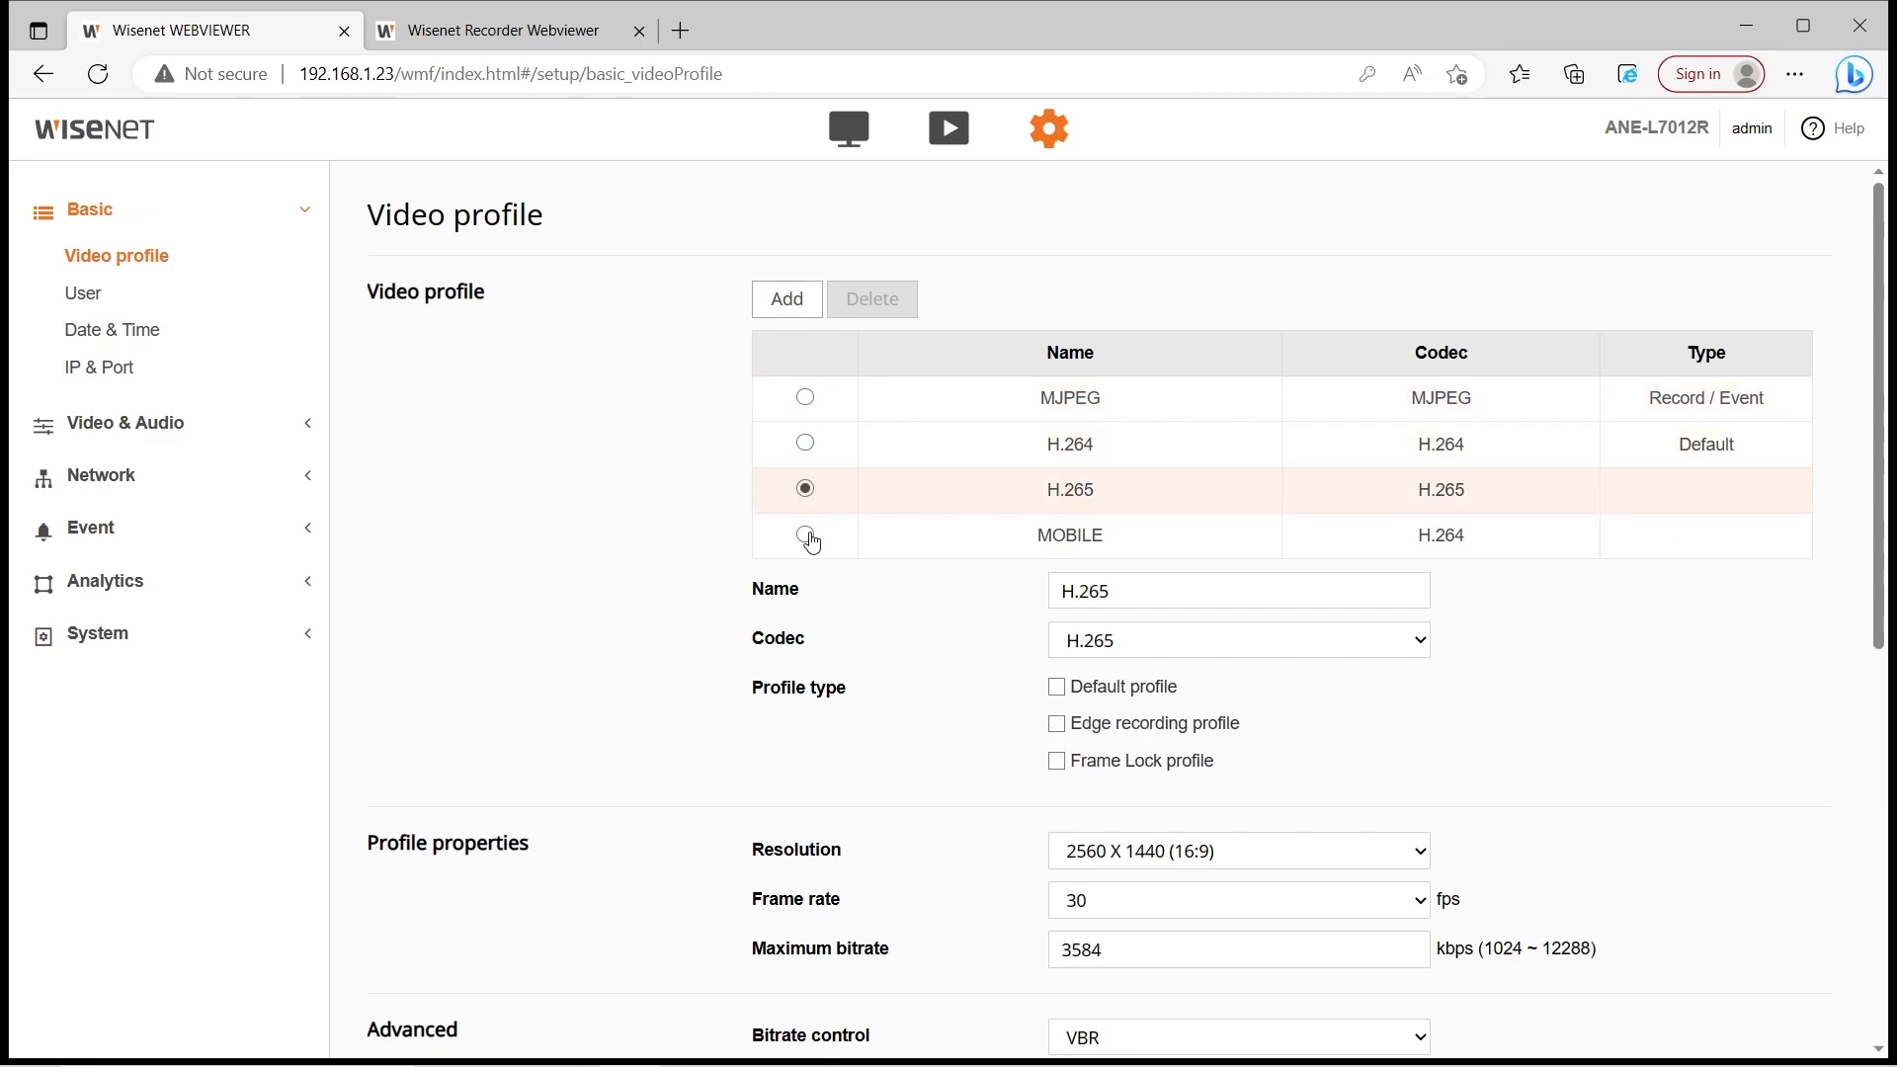
click(808, 535)
click(809, 405)
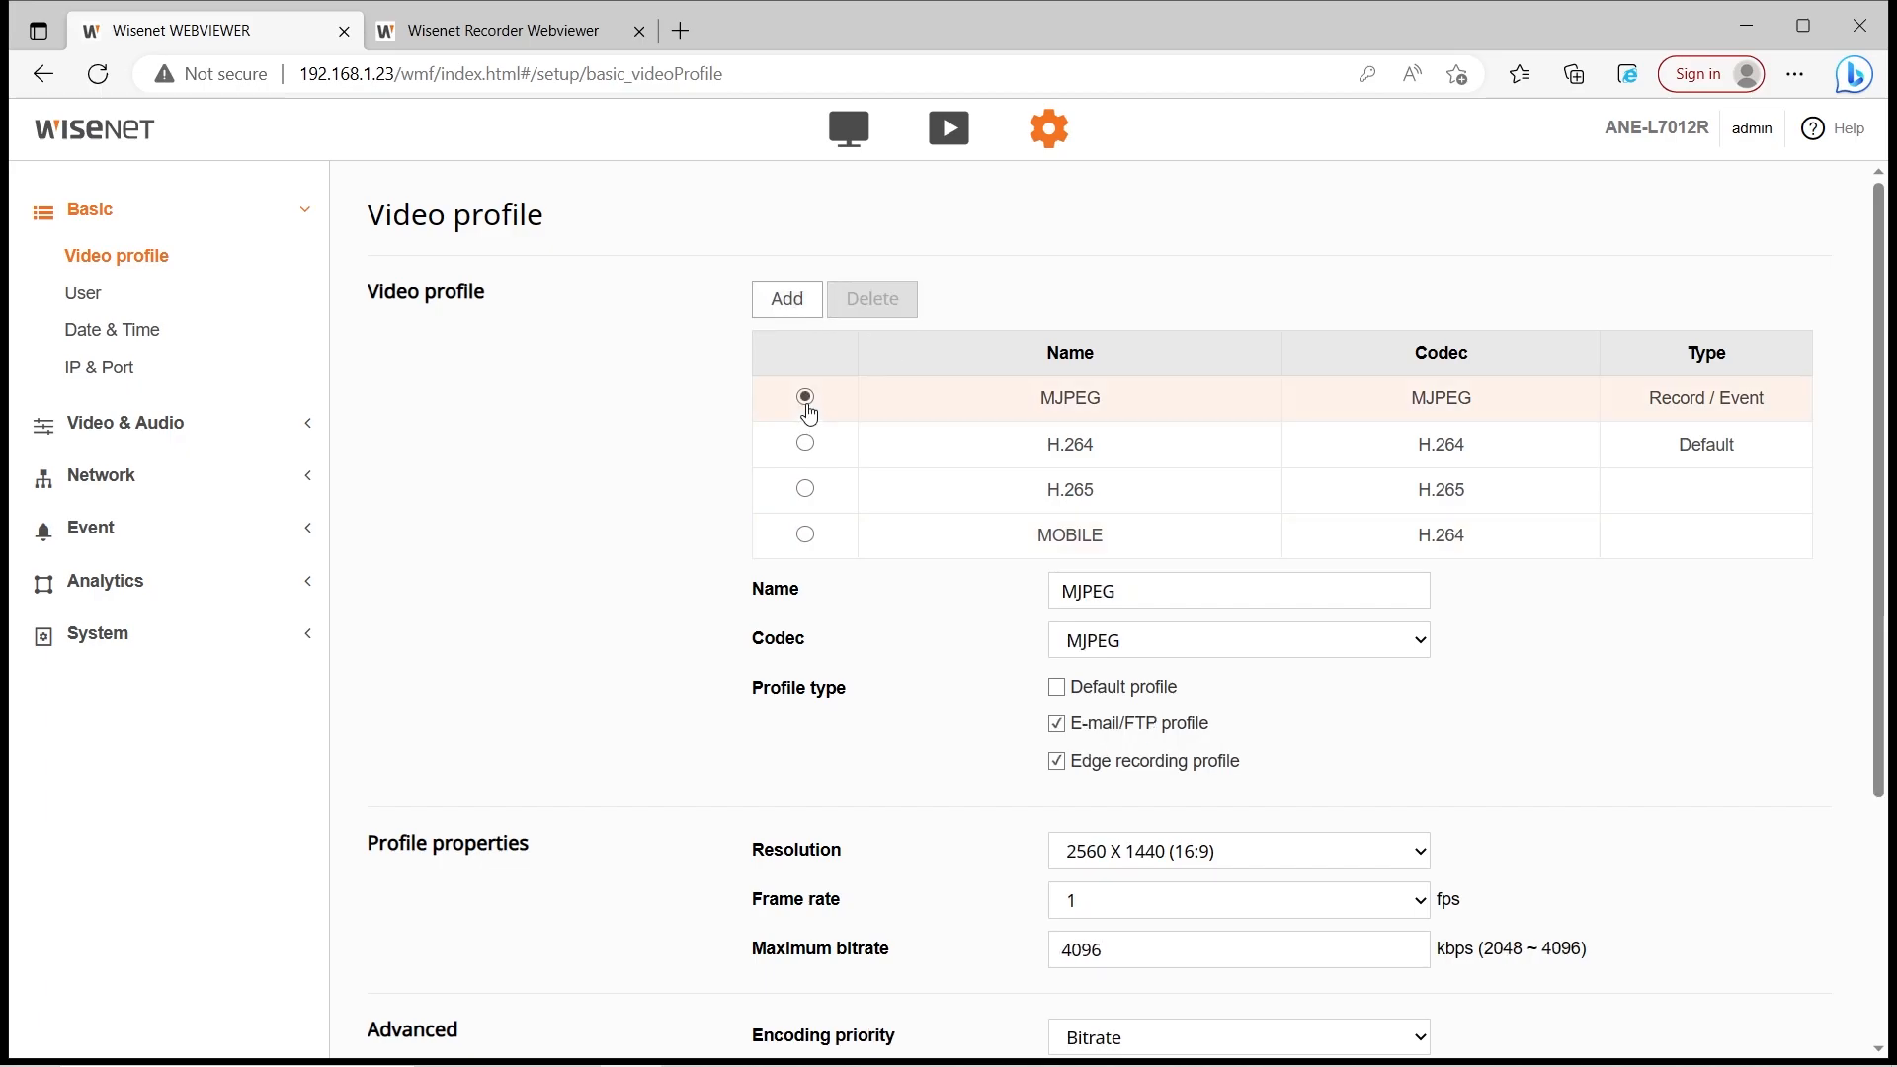
click(805, 492)
Delete the MOBILE profile and confirm, leaving MJPEG, H.264 and H.265
click(805, 536)
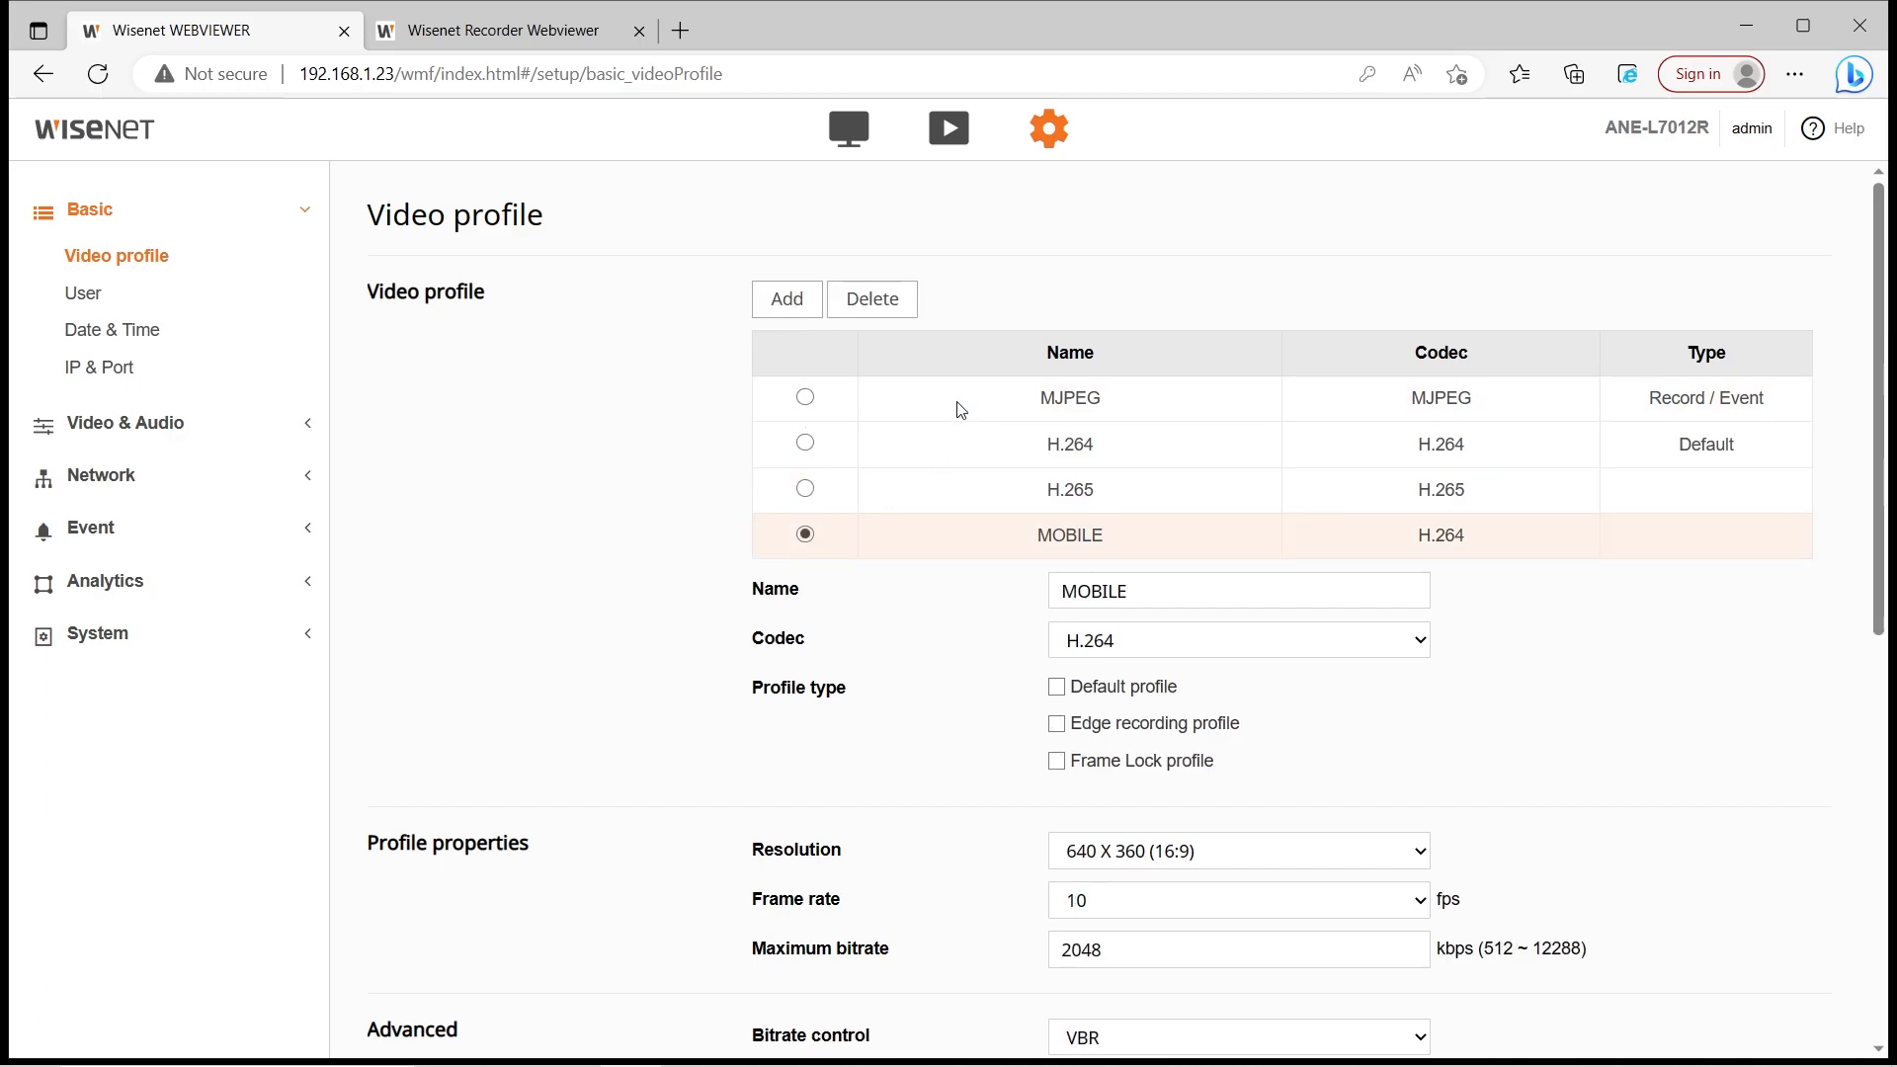
click(894, 309)
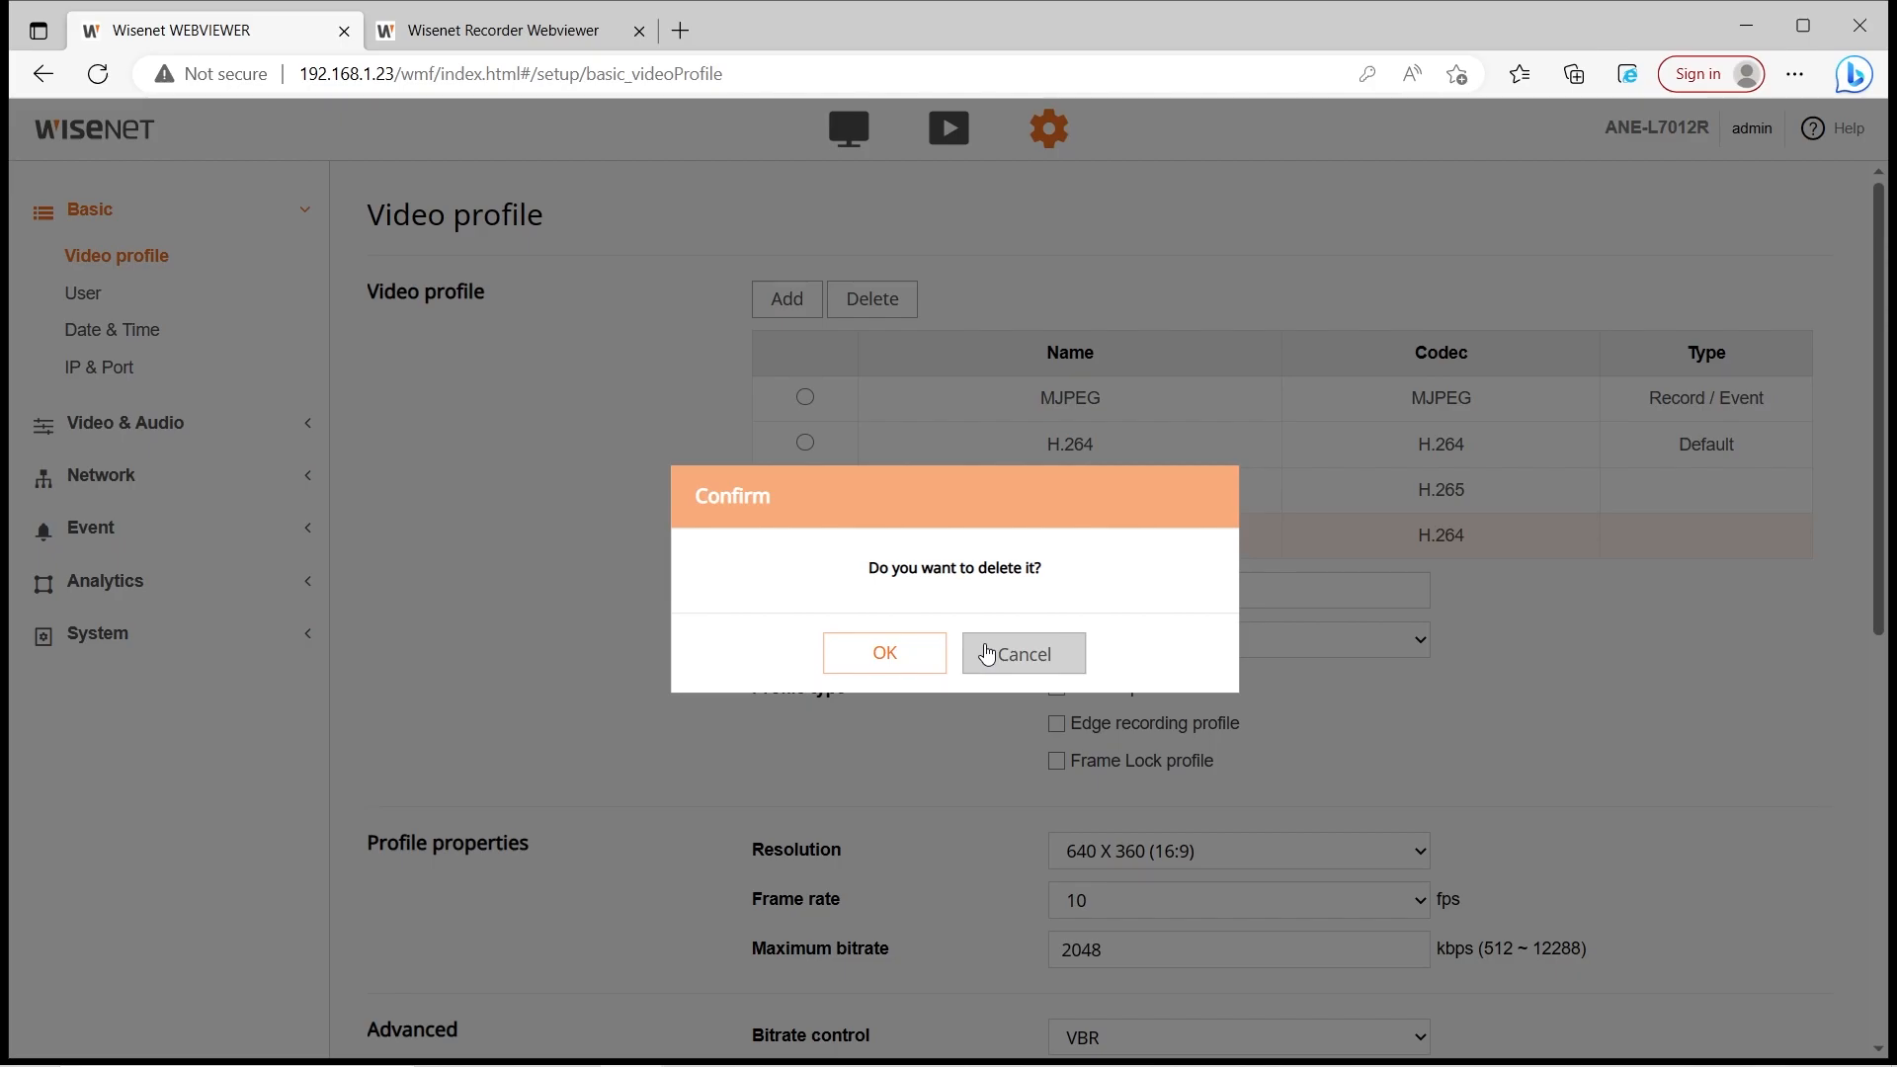
click(884, 652)
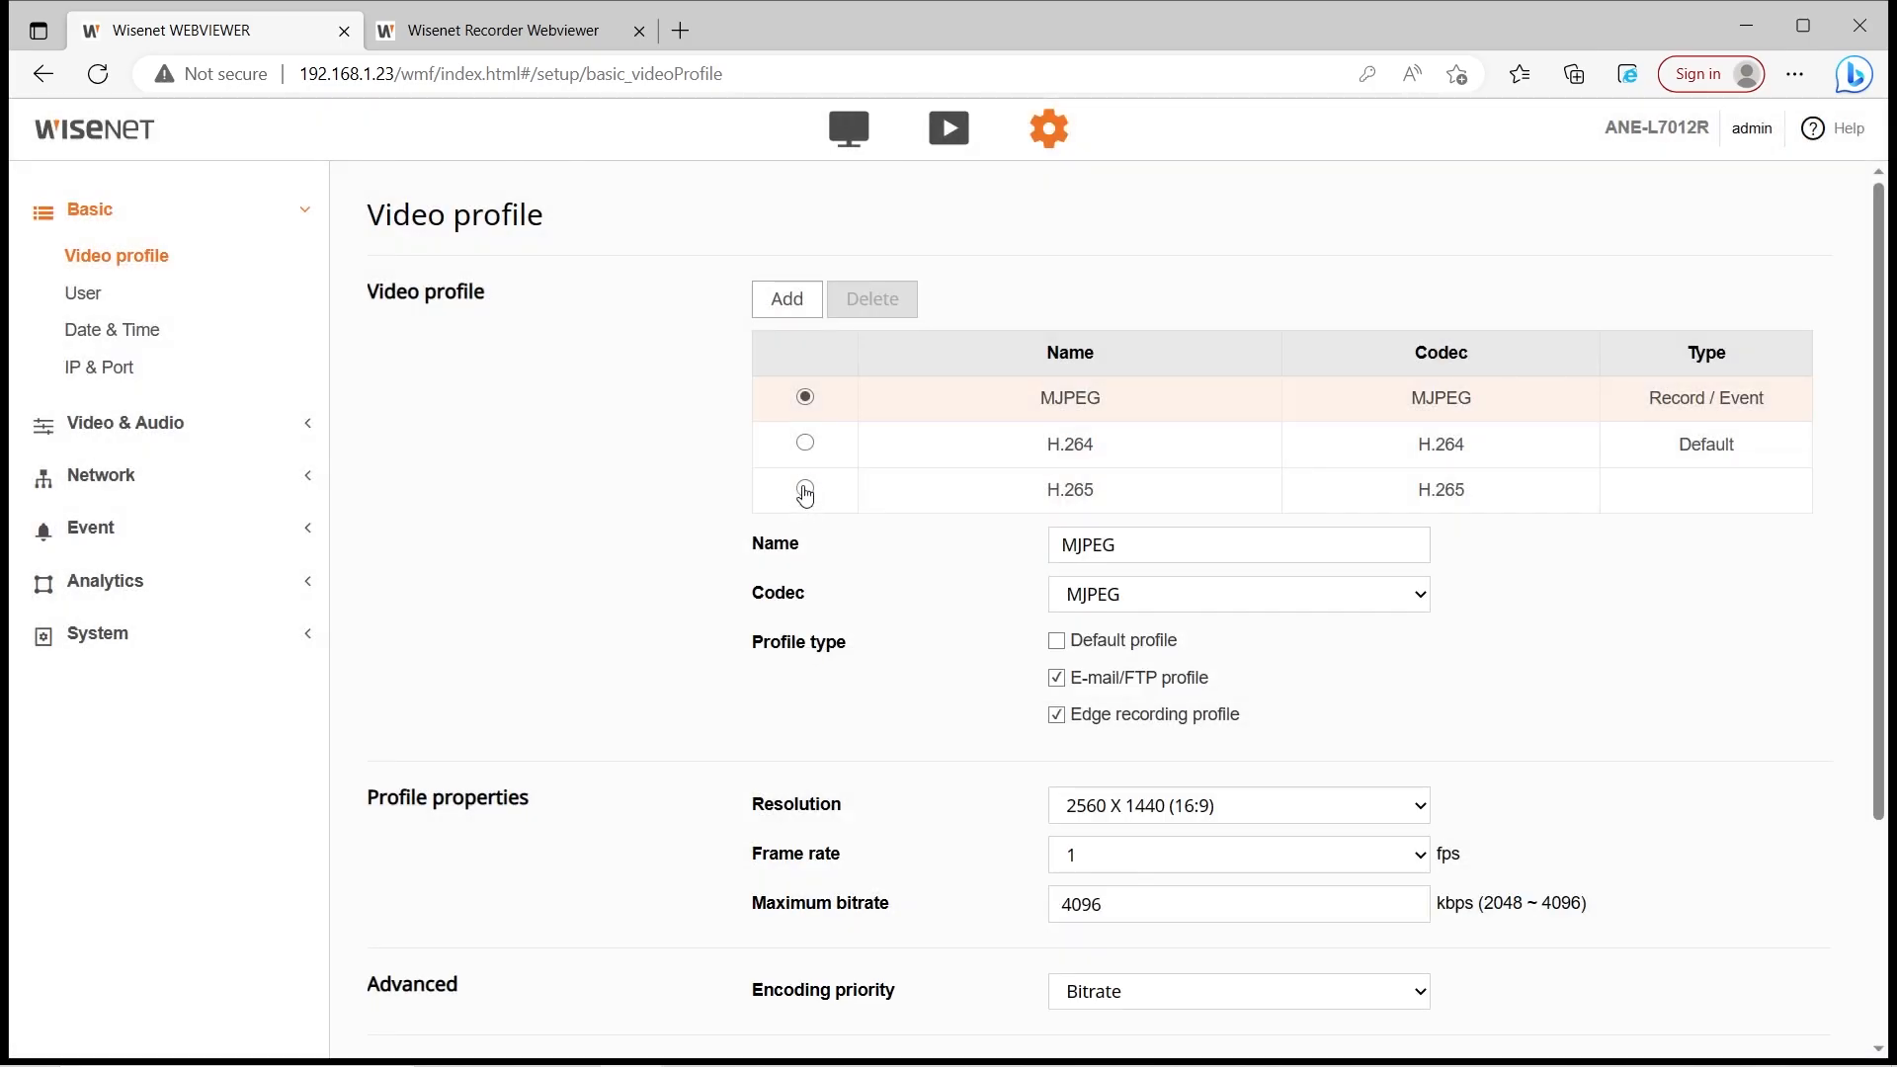
click(805, 489)
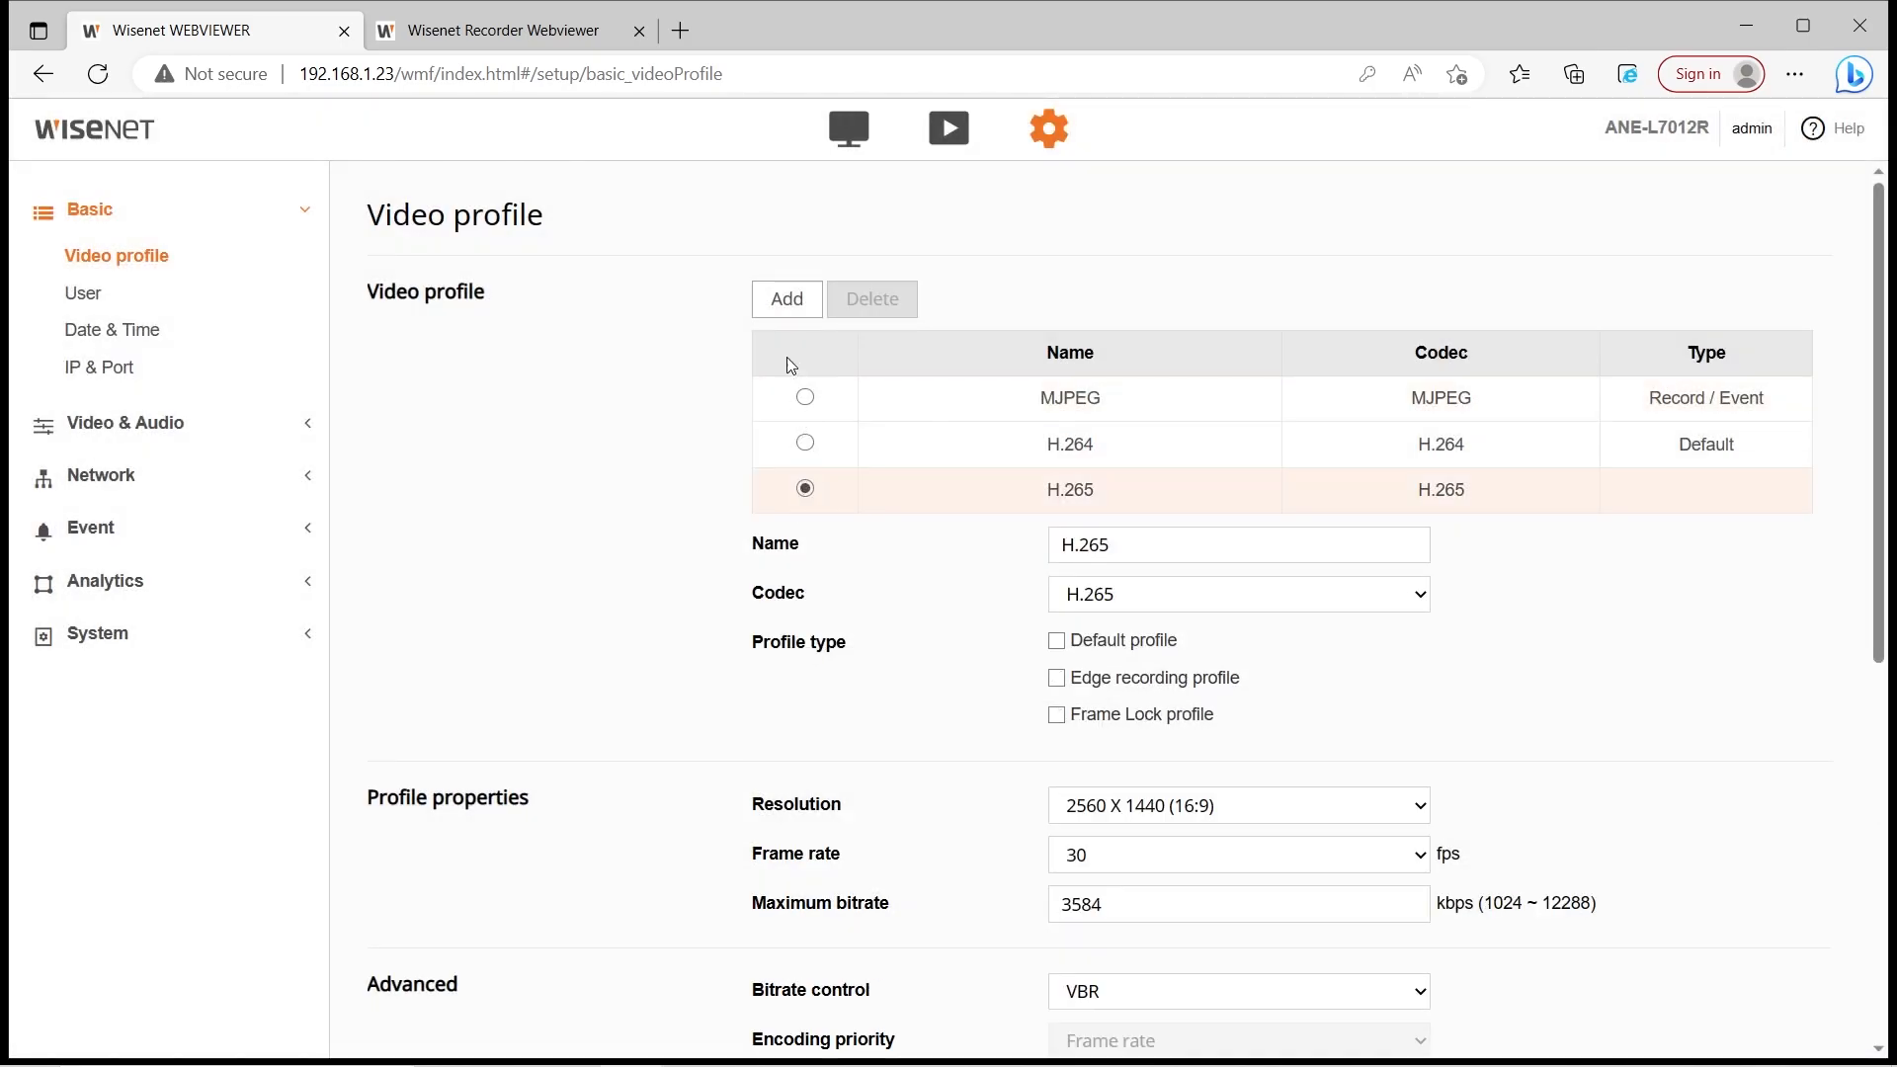
Add a new video profile named MOBILE
click(780, 296)
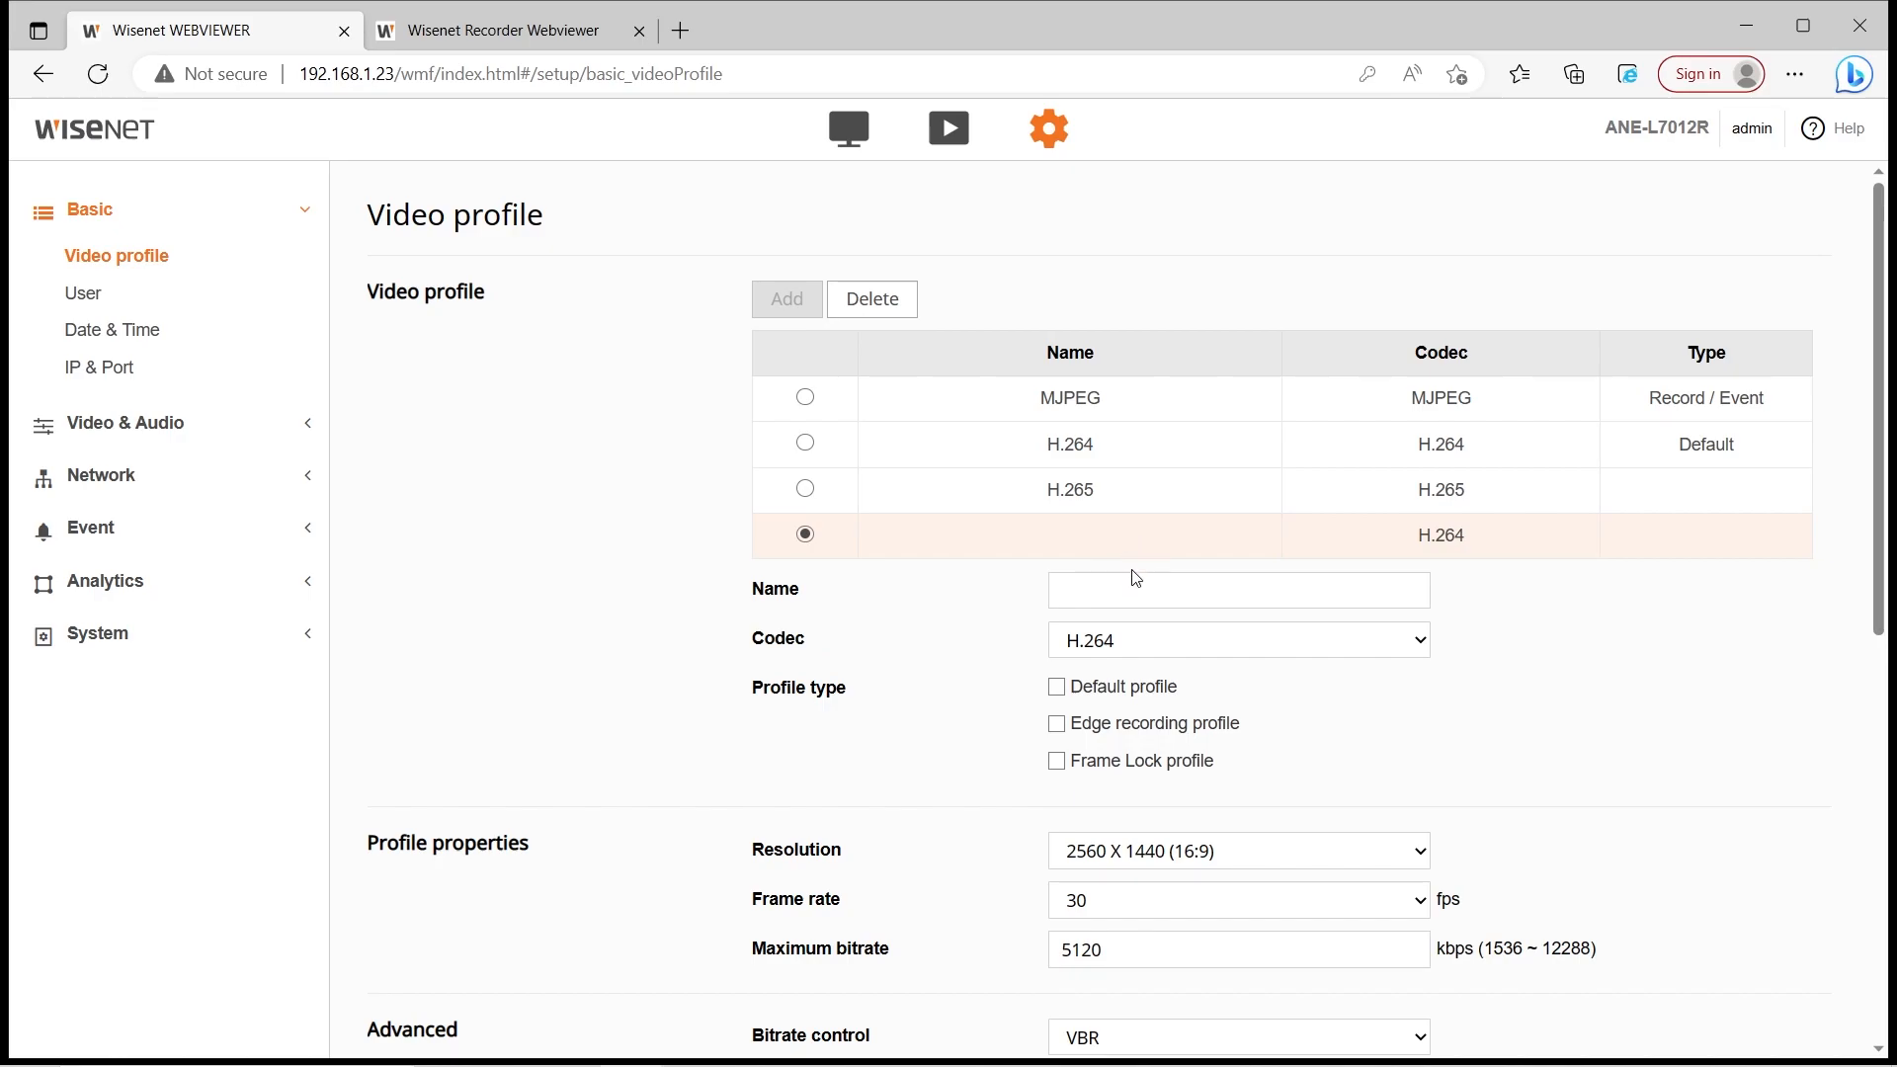
scroll(1136, 543, down, 1)
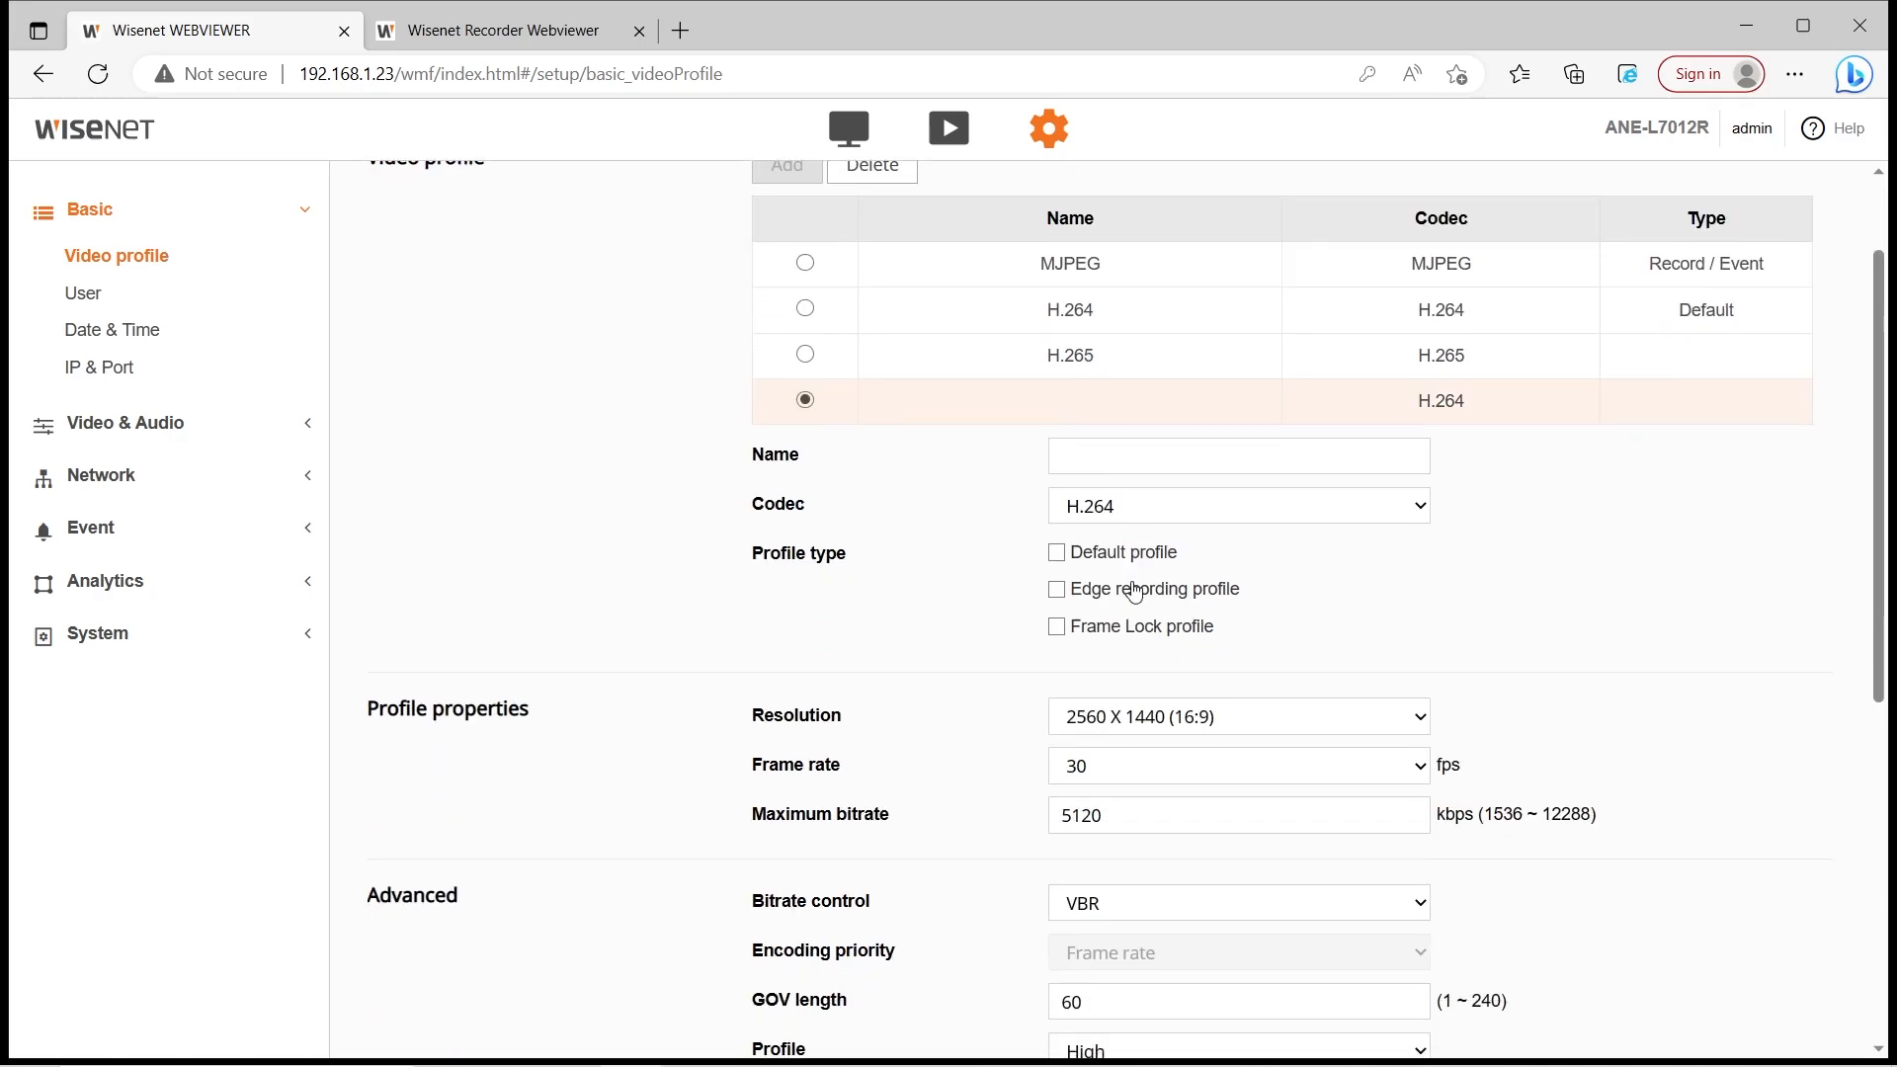
click(1154, 453)
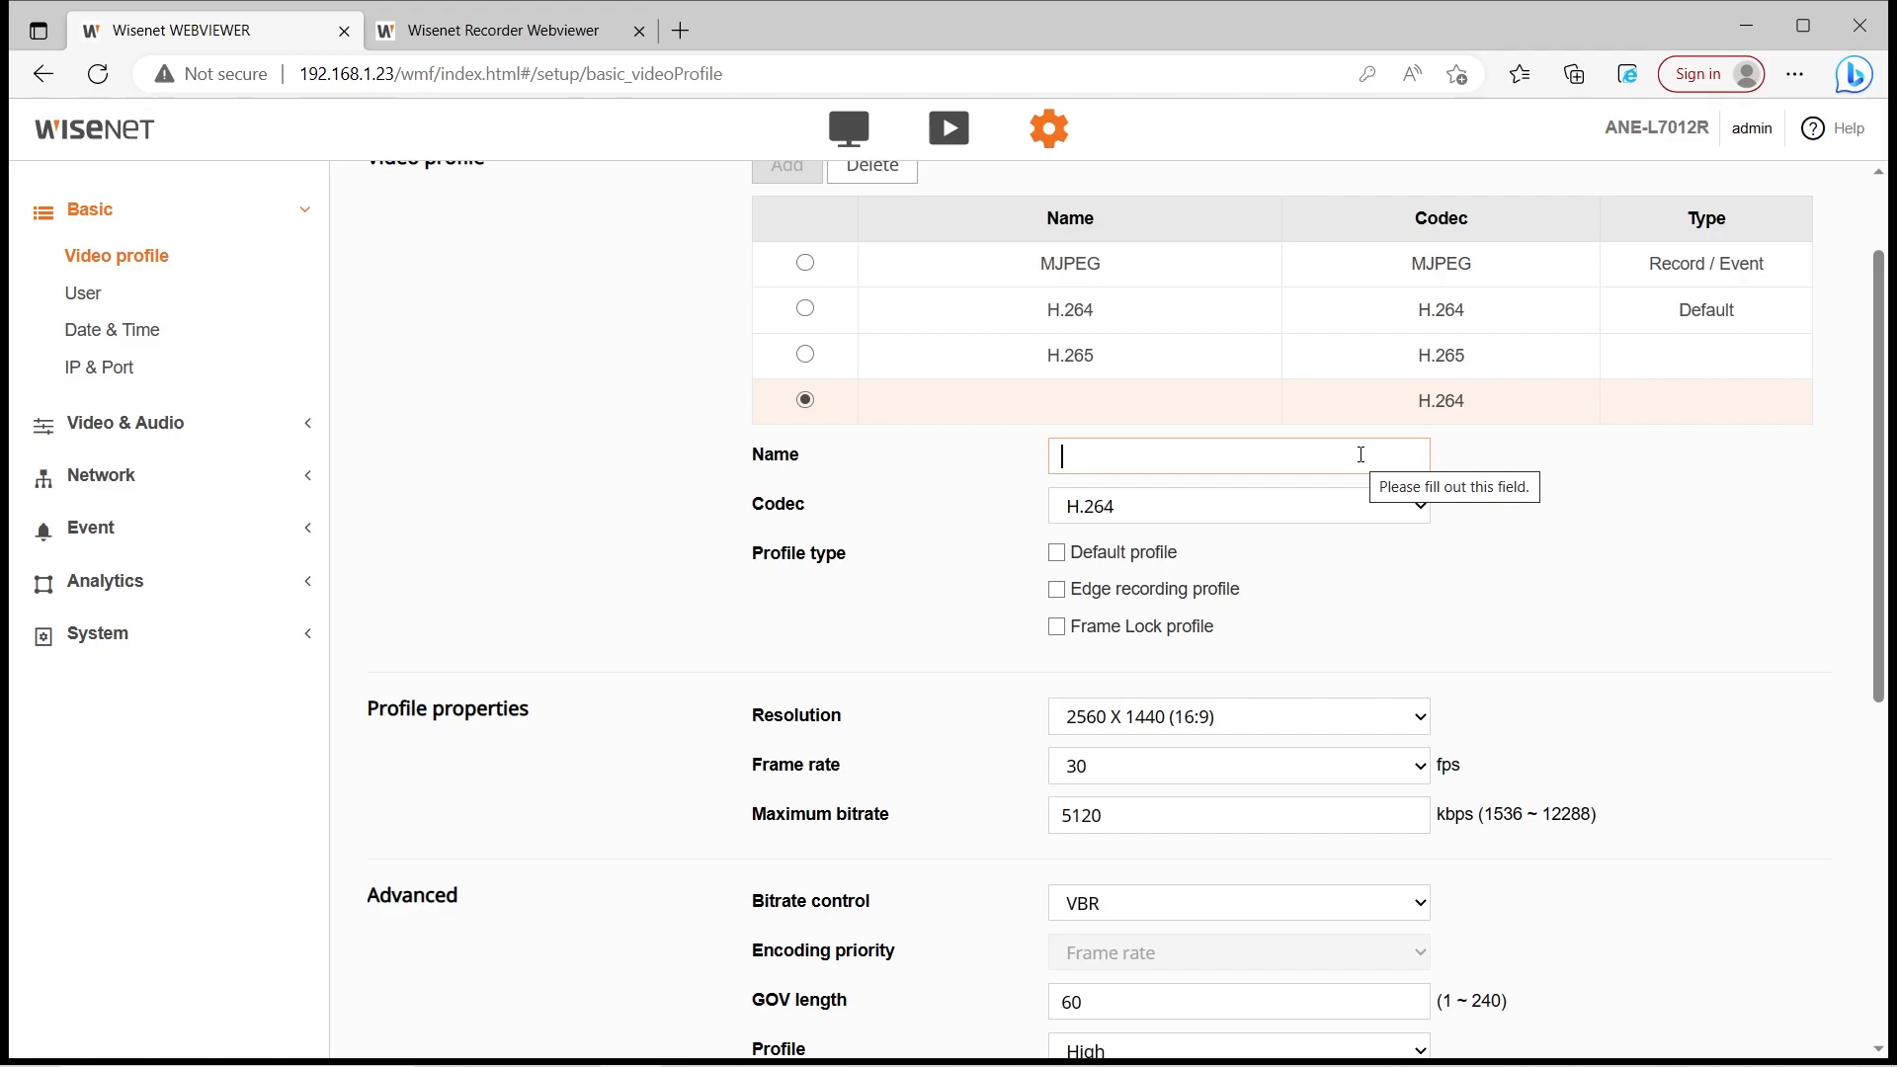
text(MOBILE)
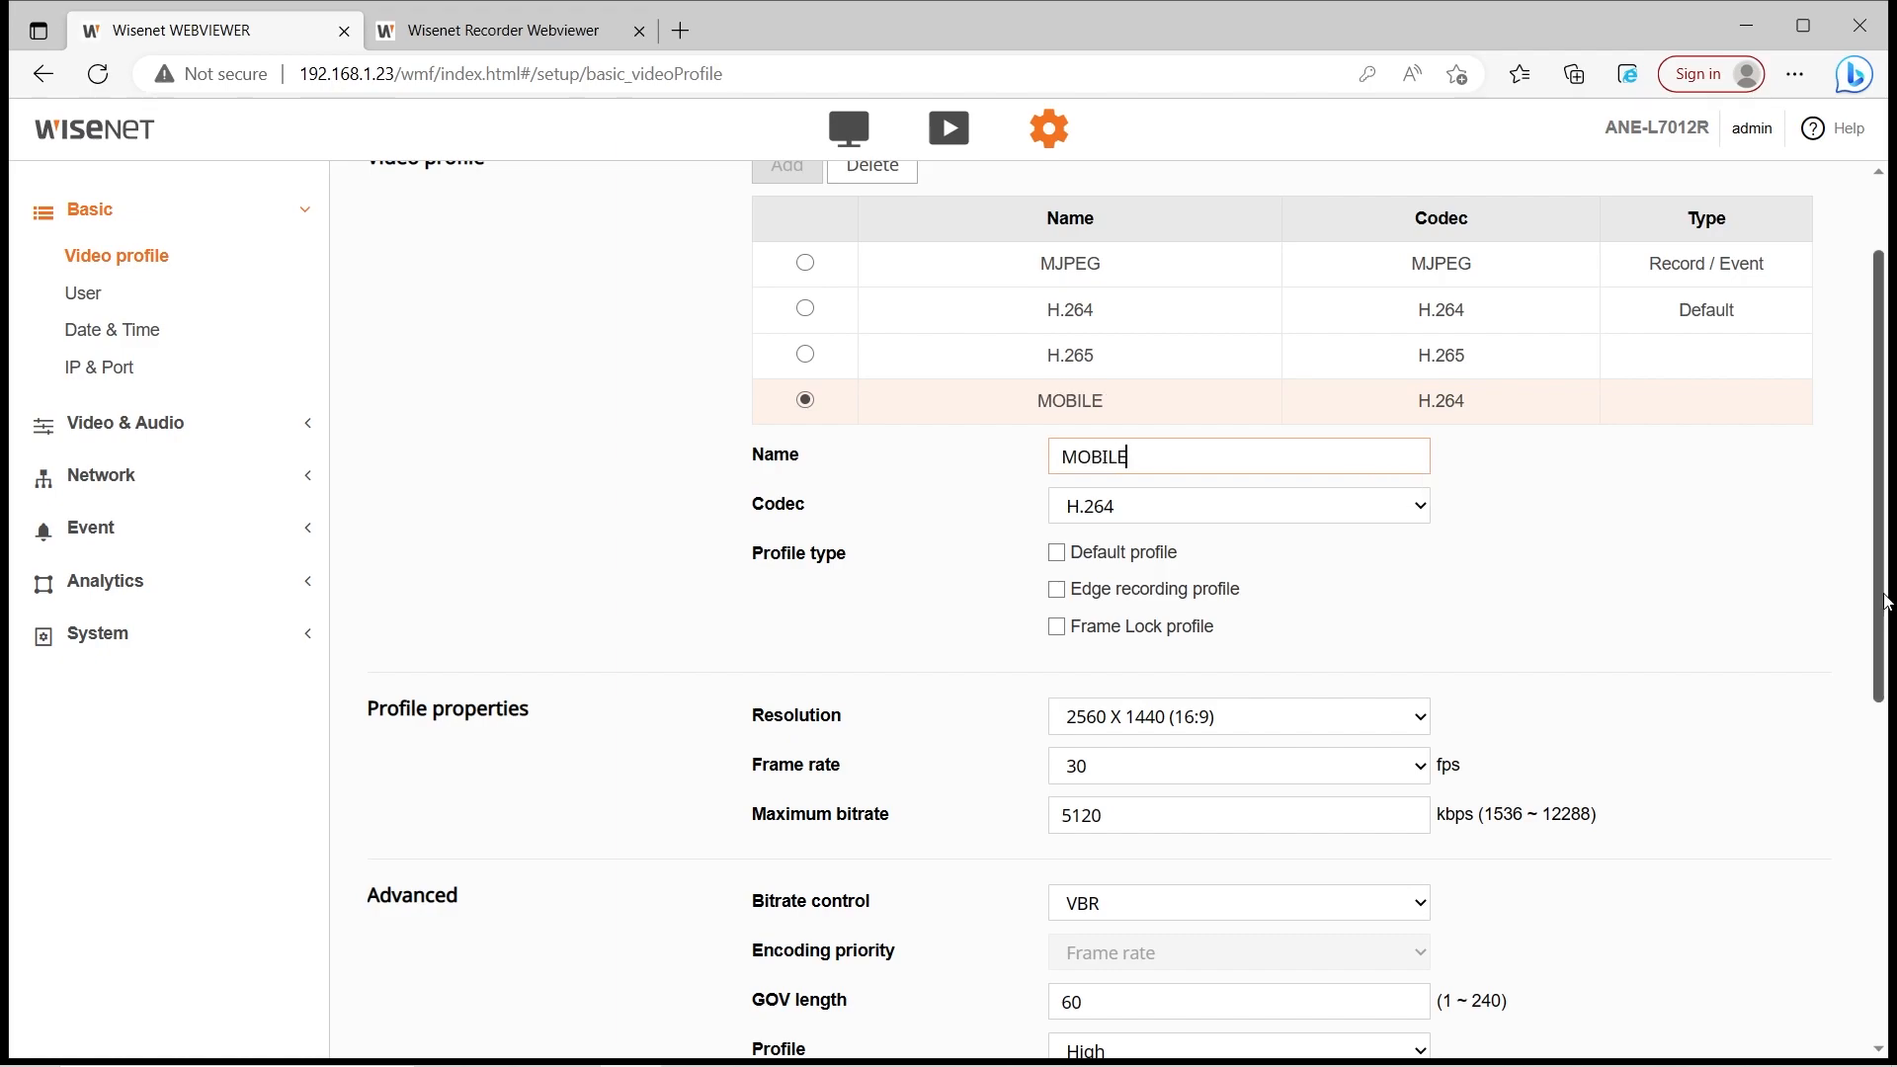
click(1734, 532)
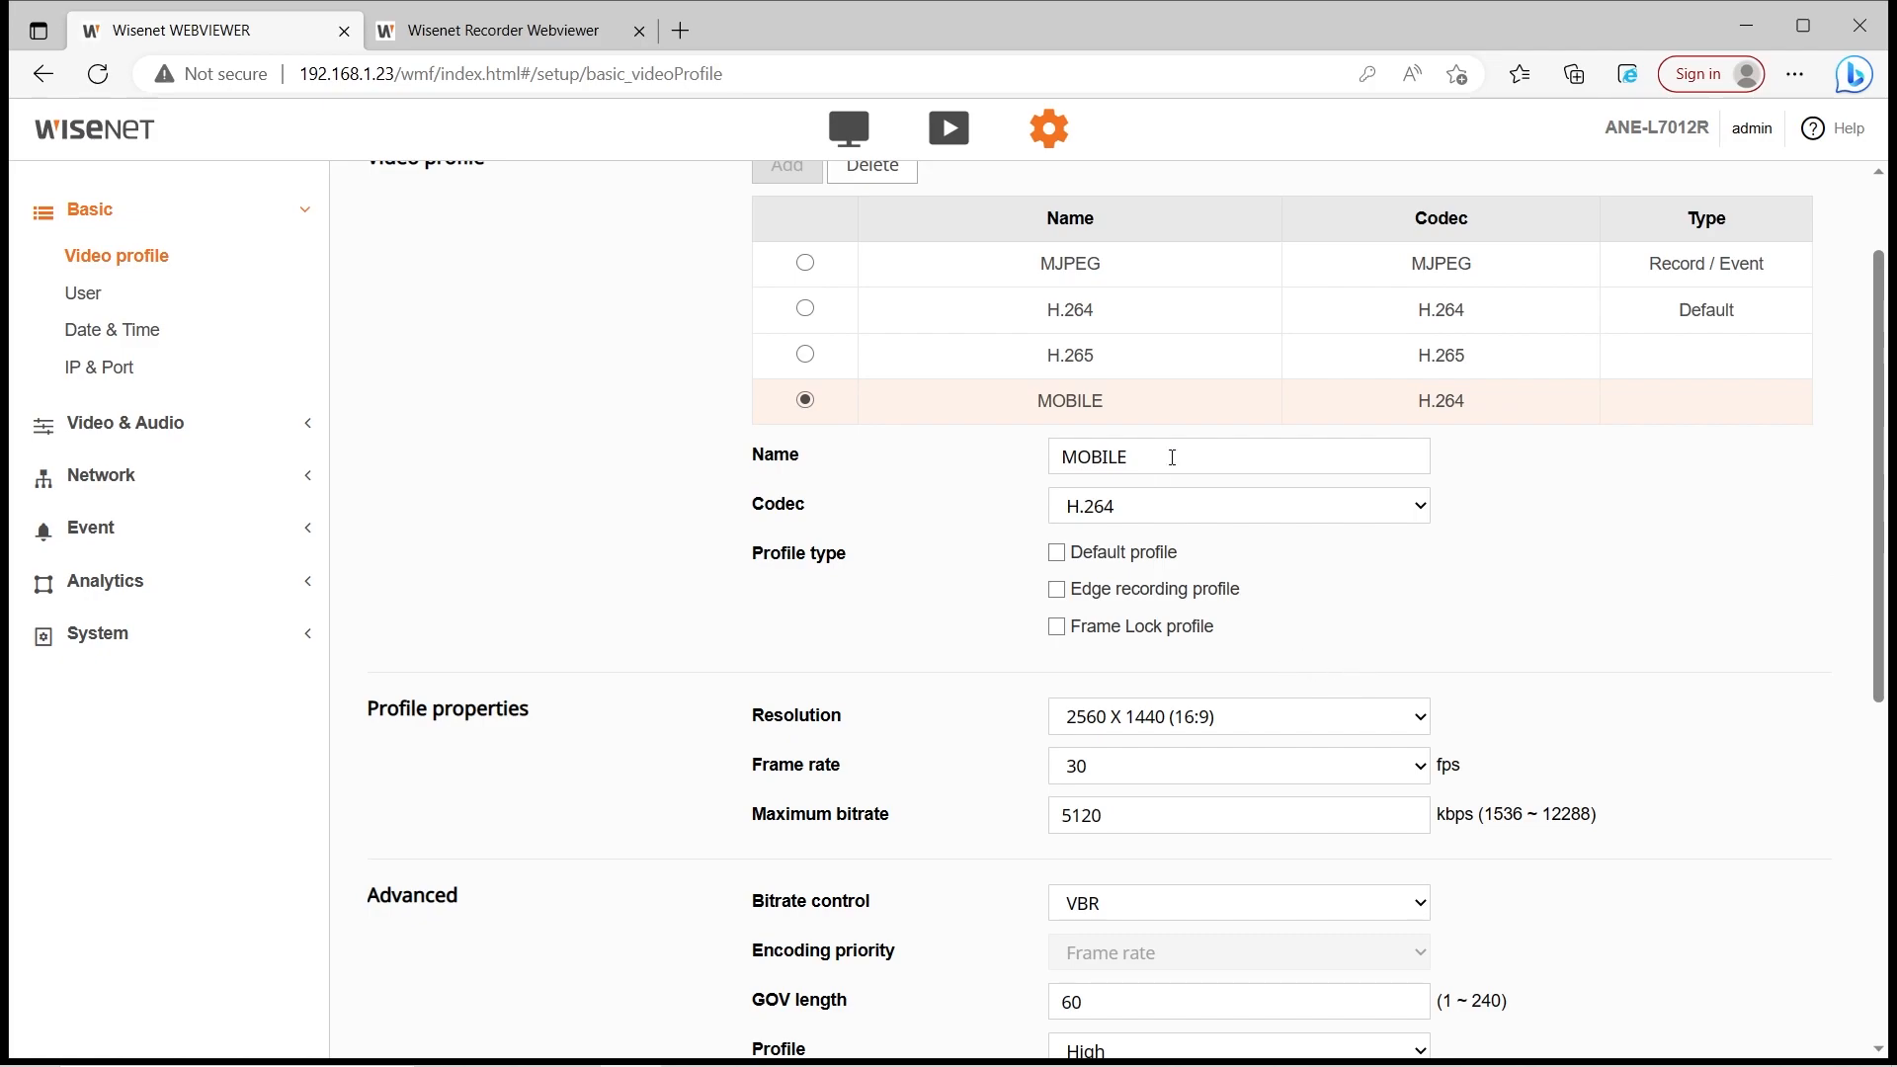
Keep the codec at H.264 and set resolution 1280 X 720 (16:9) at 25 fps
scroll(1186, 484, up, 2)
scroll(927, 656, down, 3)
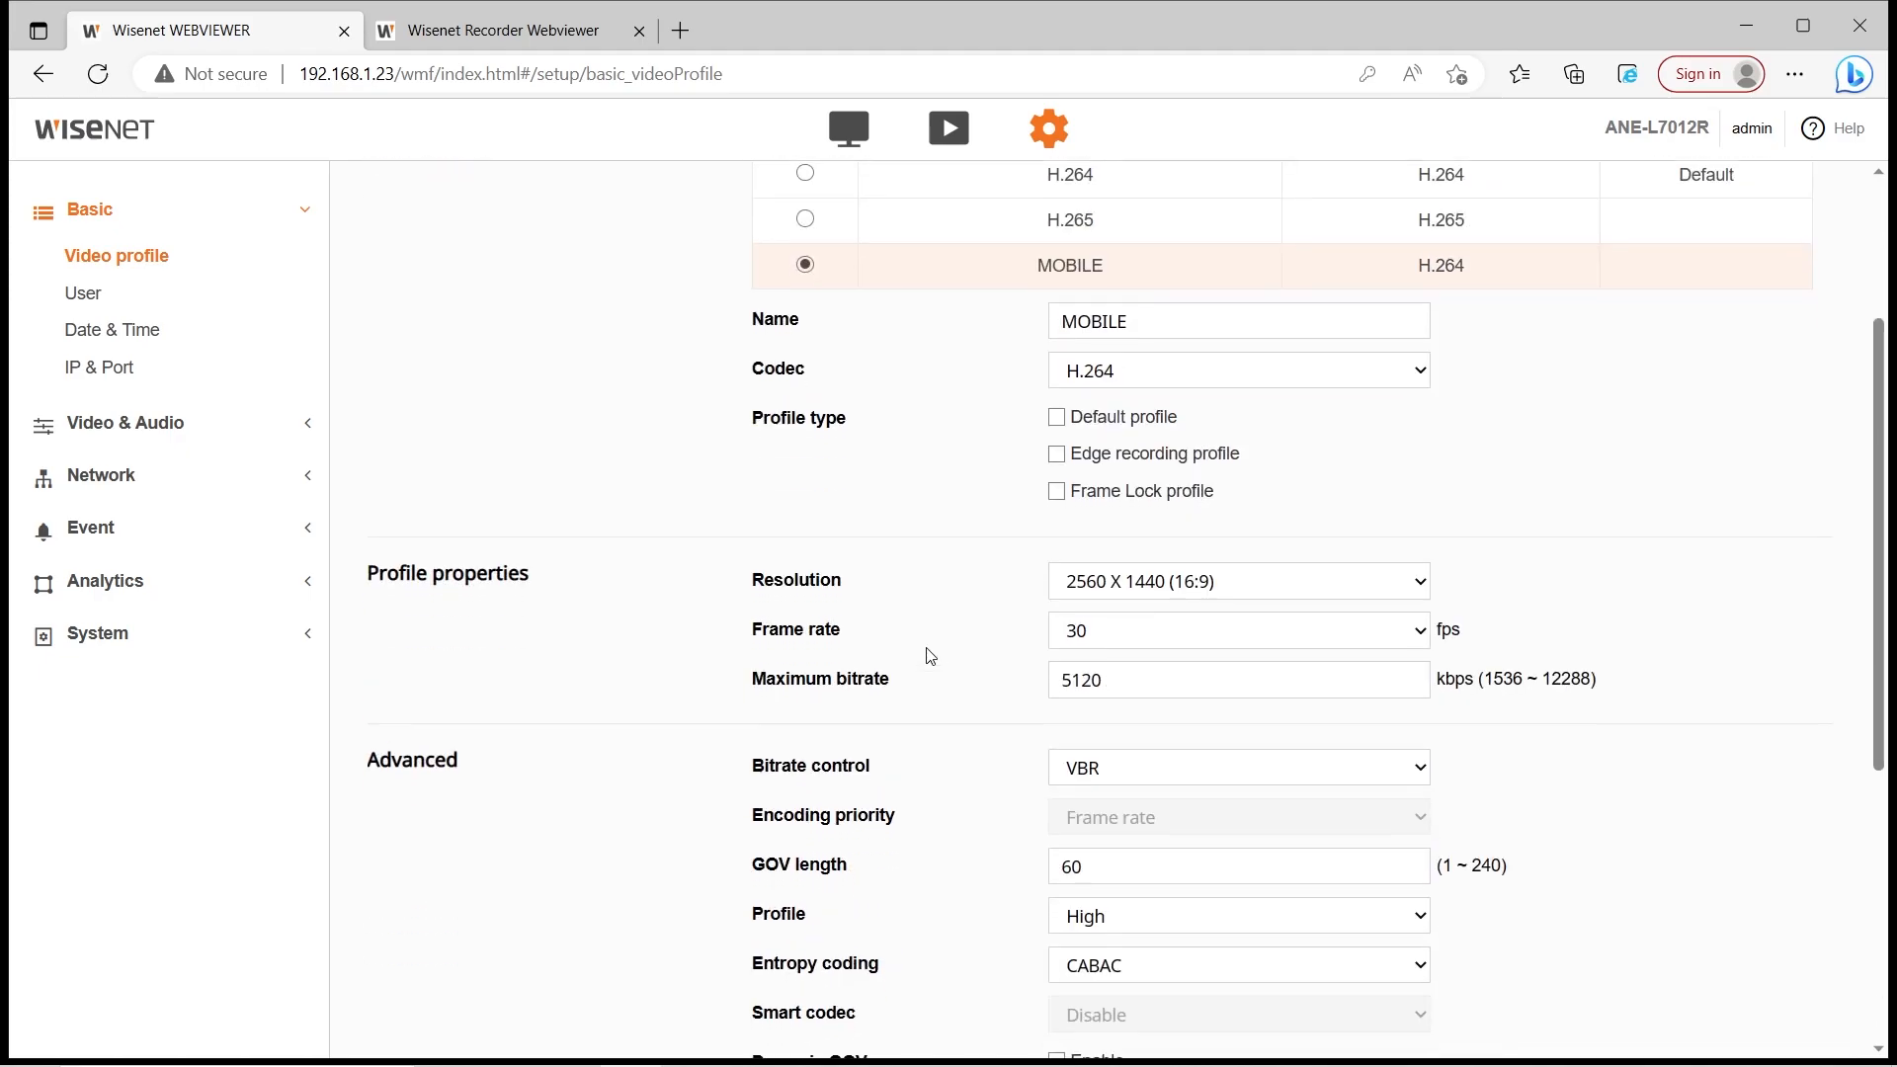
click(1067, 374)
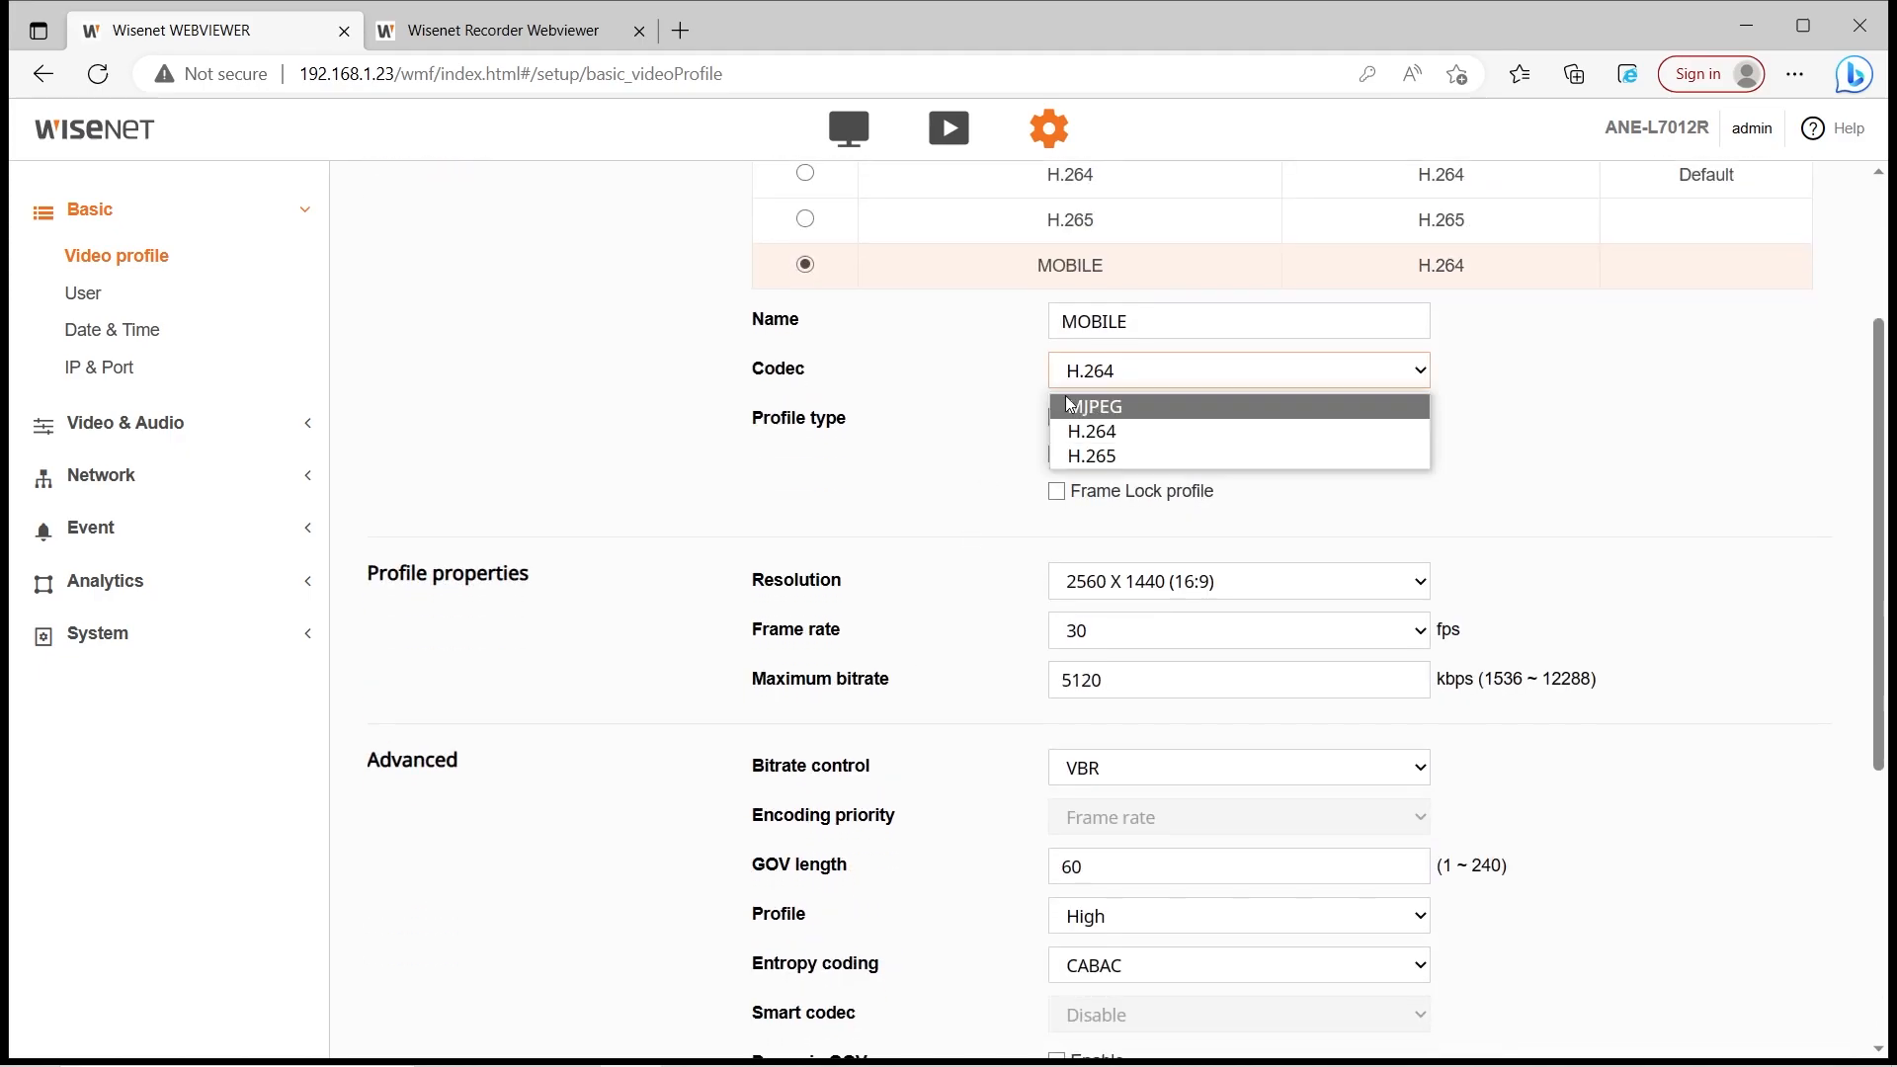
click(1107, 432)
click(1014, 428)
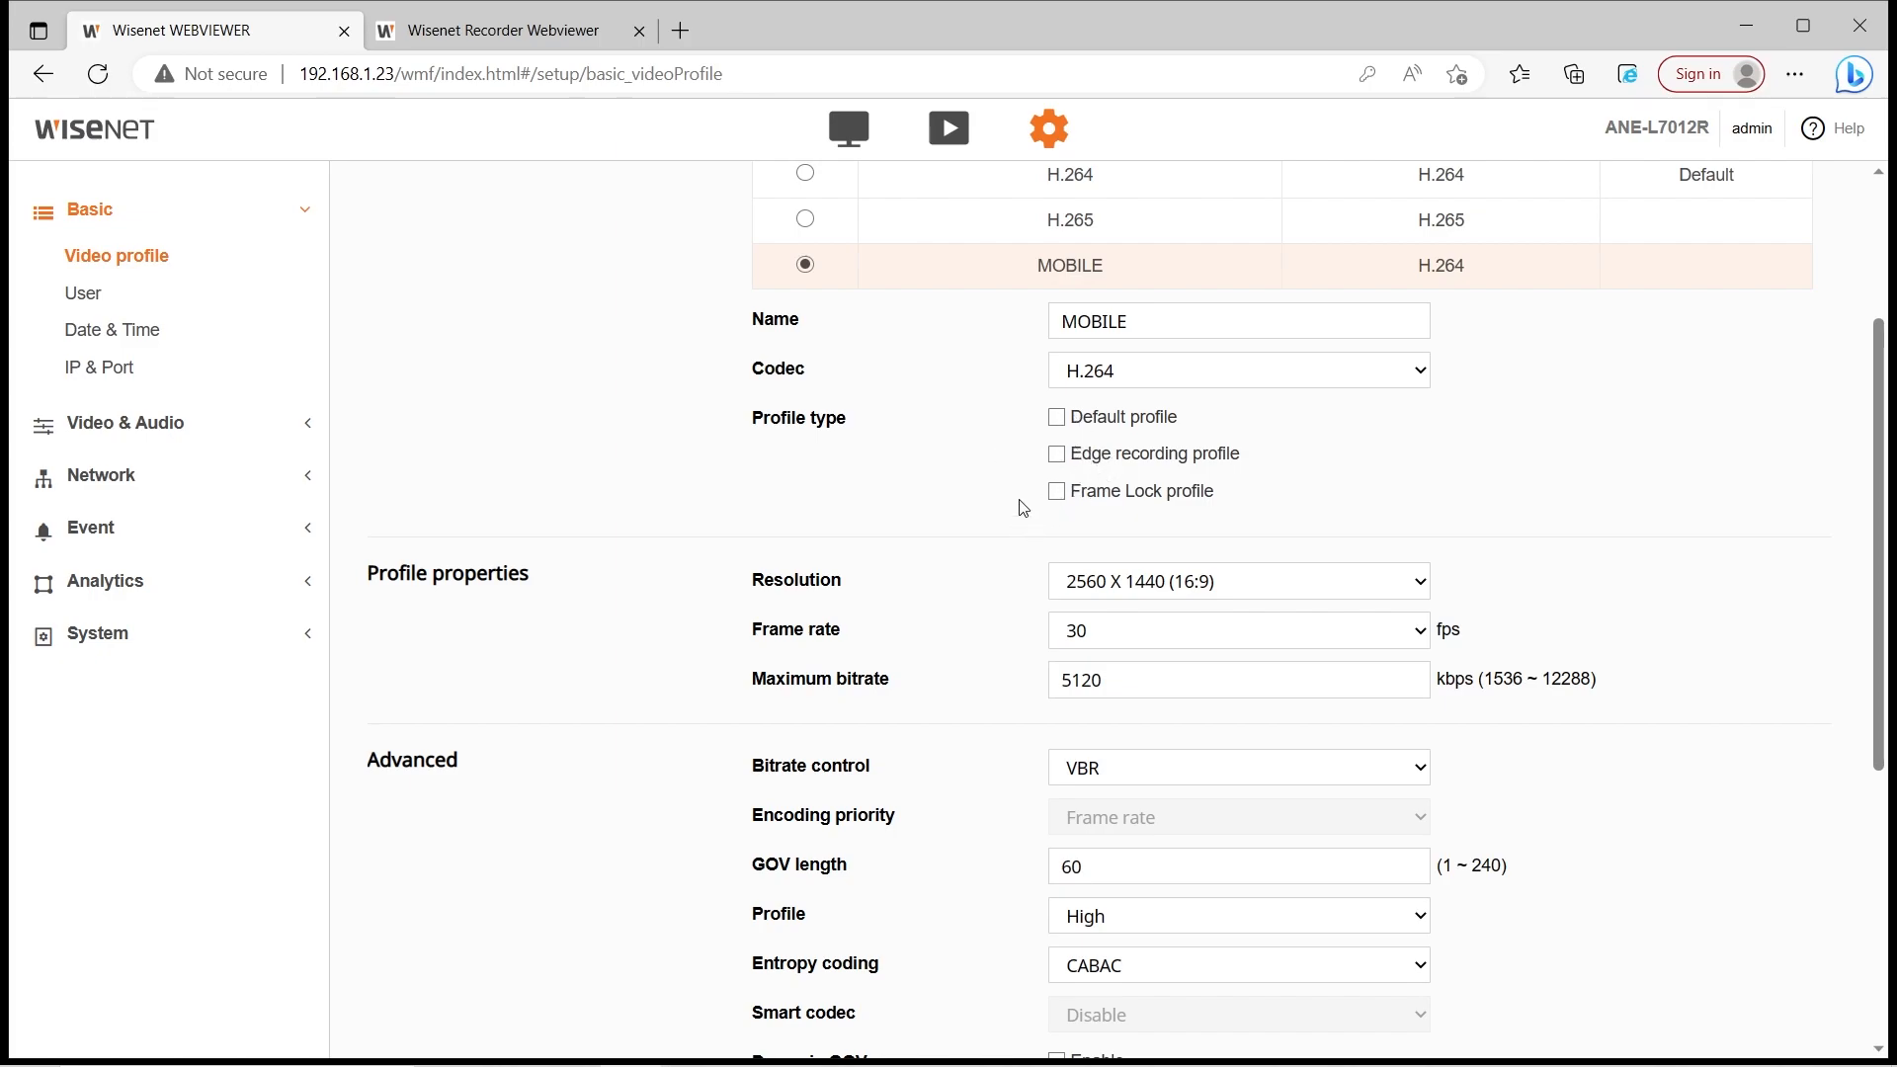
scroll(1007, 613, down, 1)
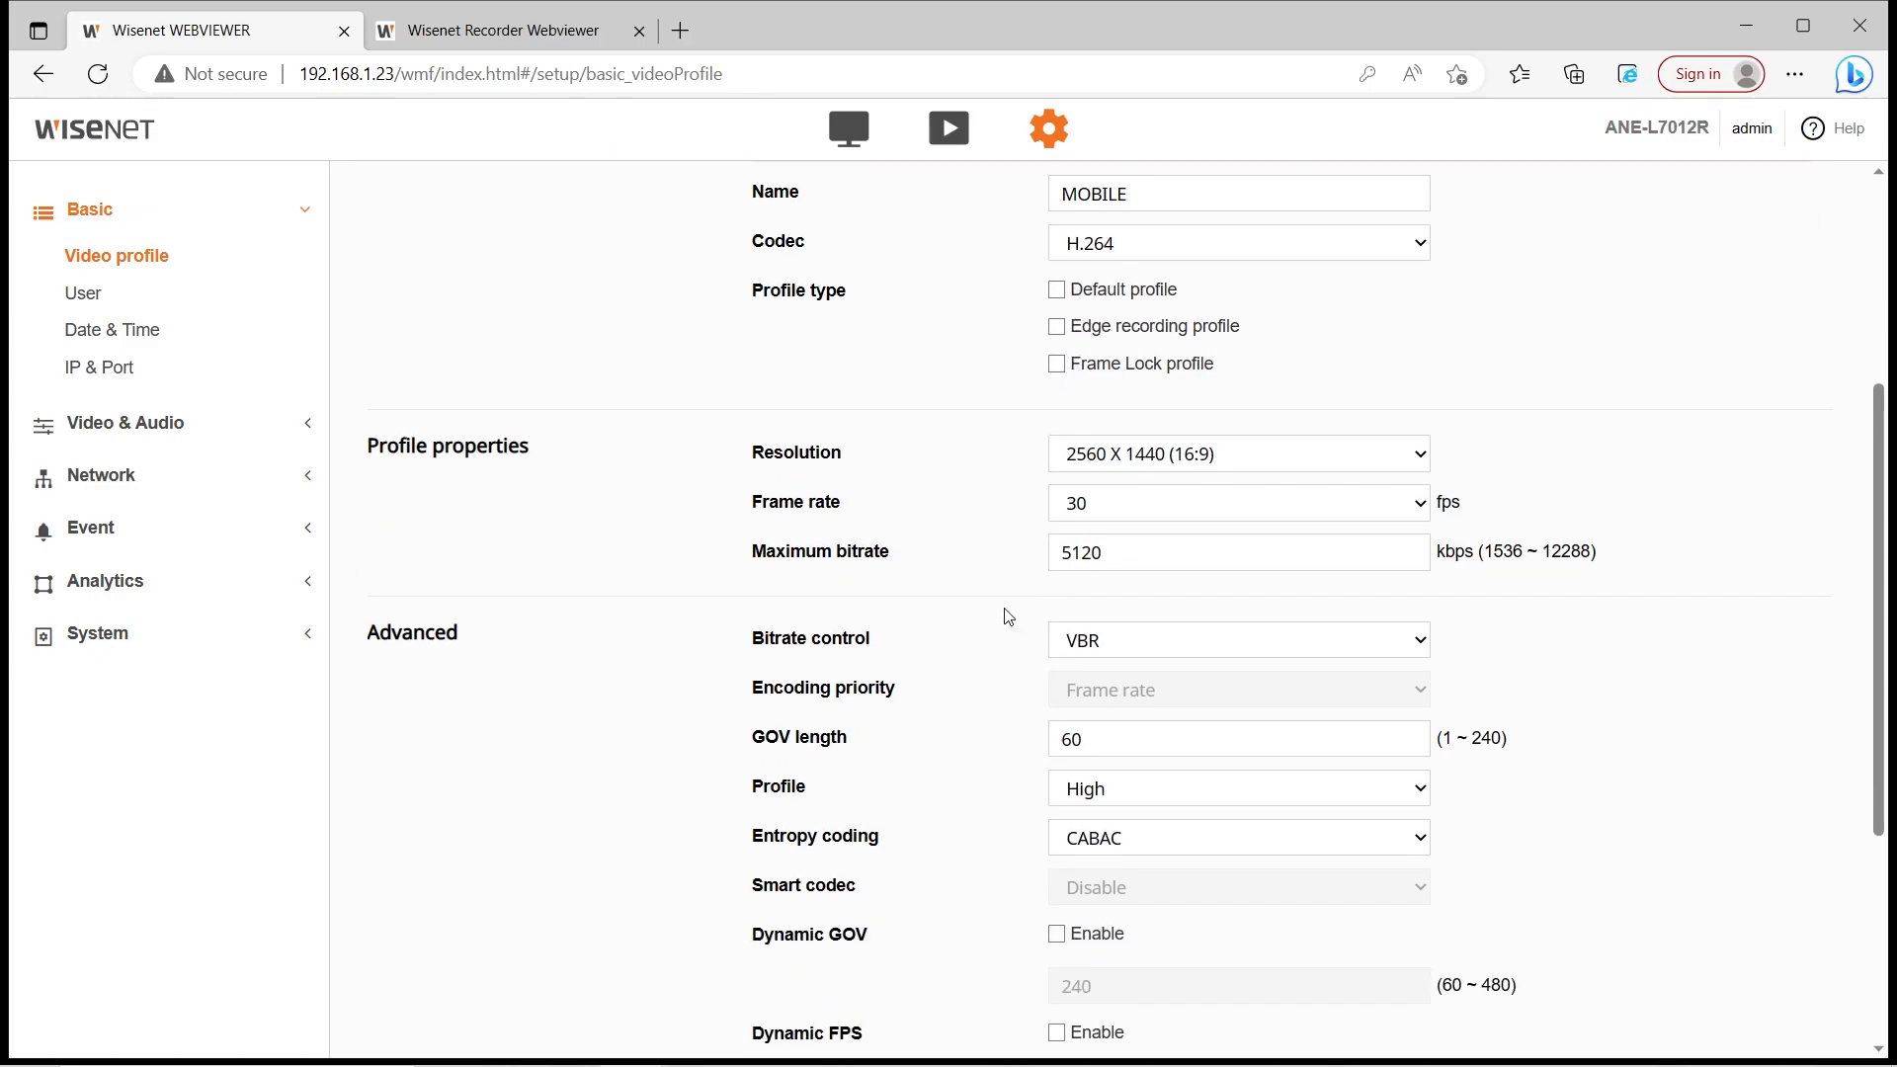
click(1162, 447)
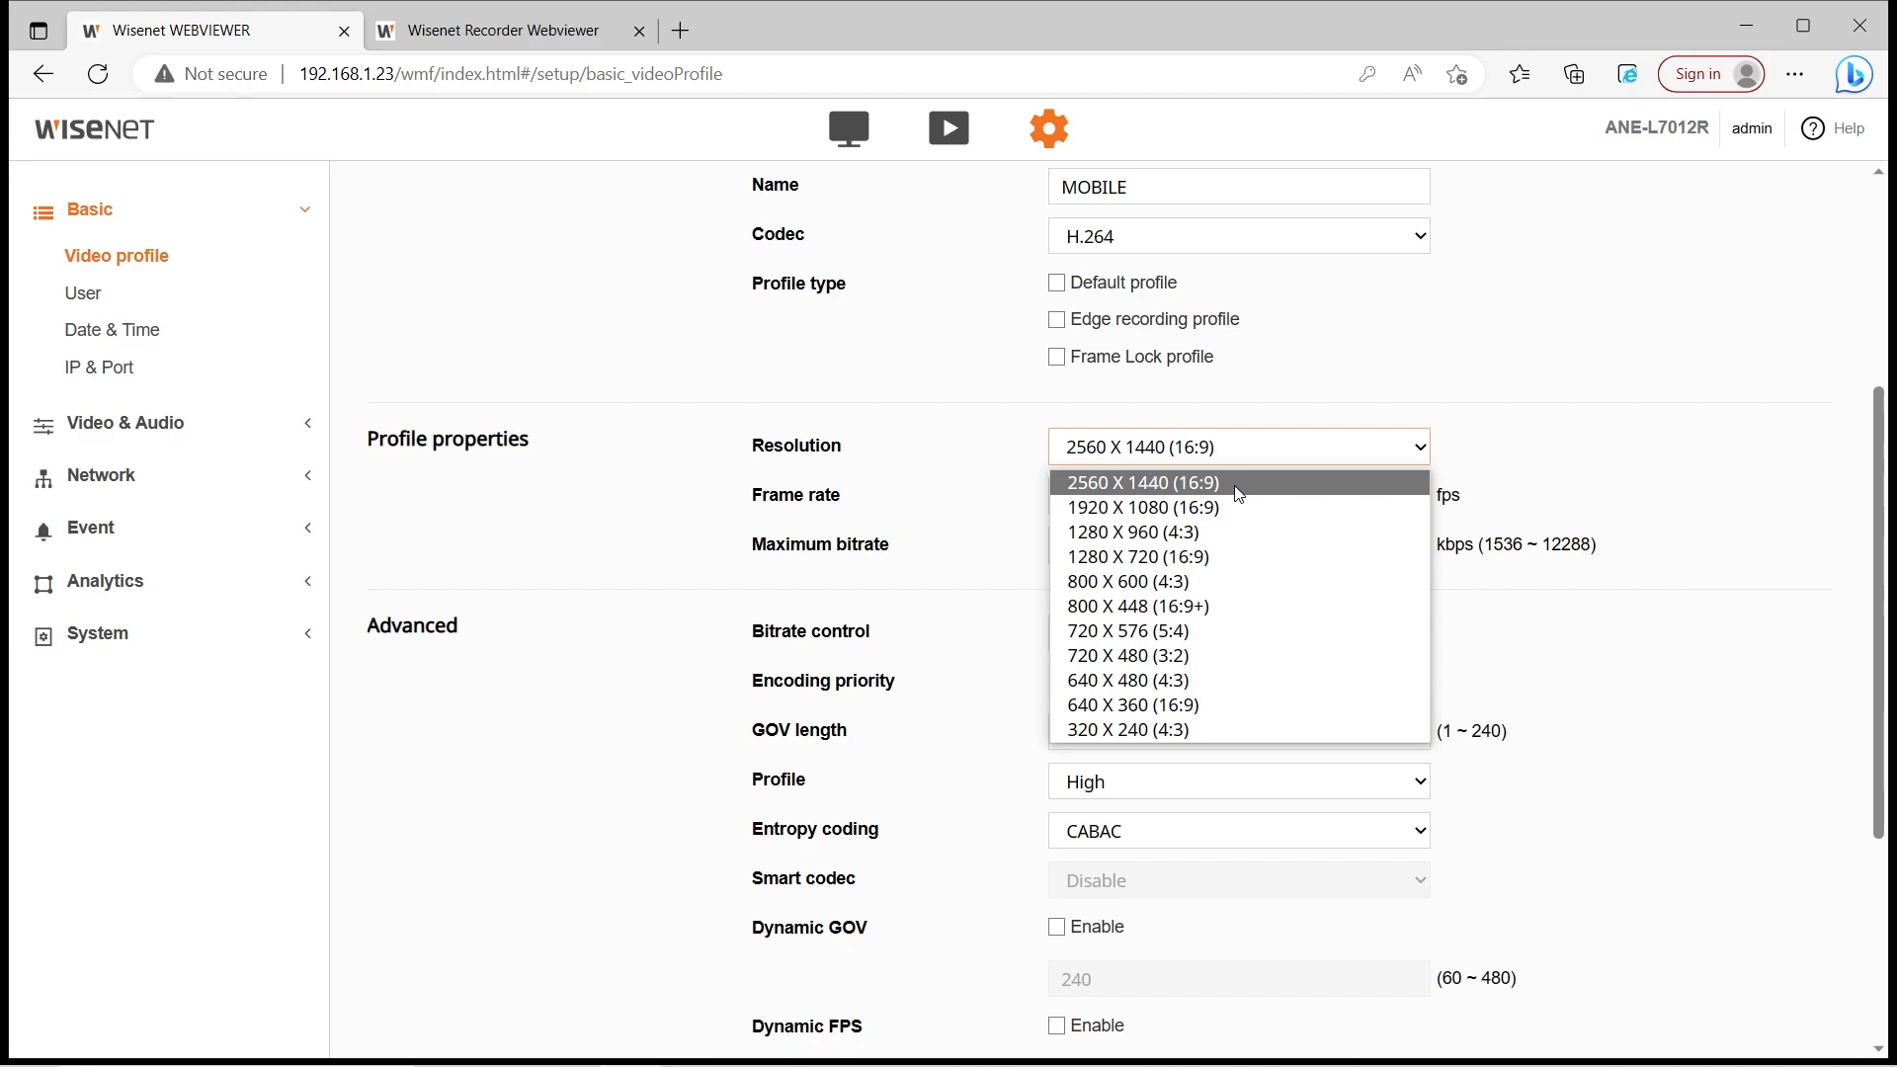
click(1192, 559)
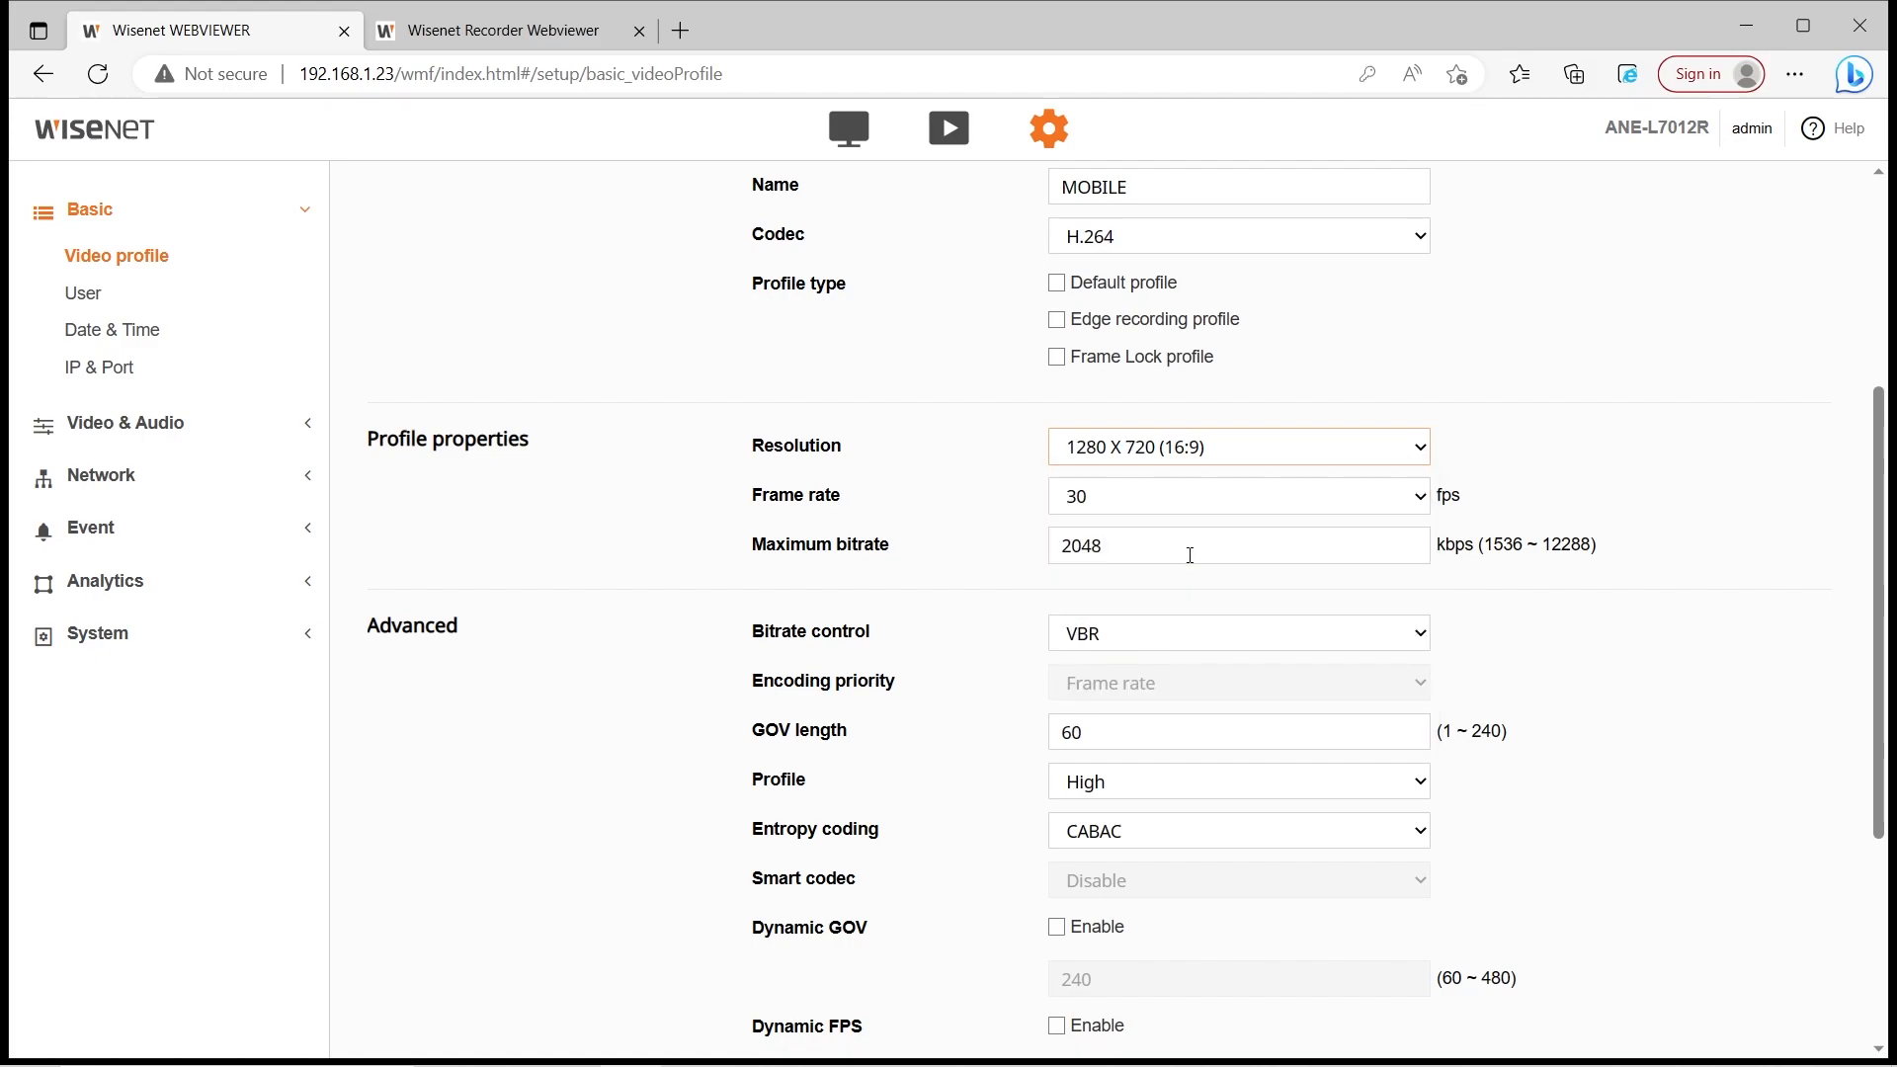
click(1325, 494)
click(1173, 654)
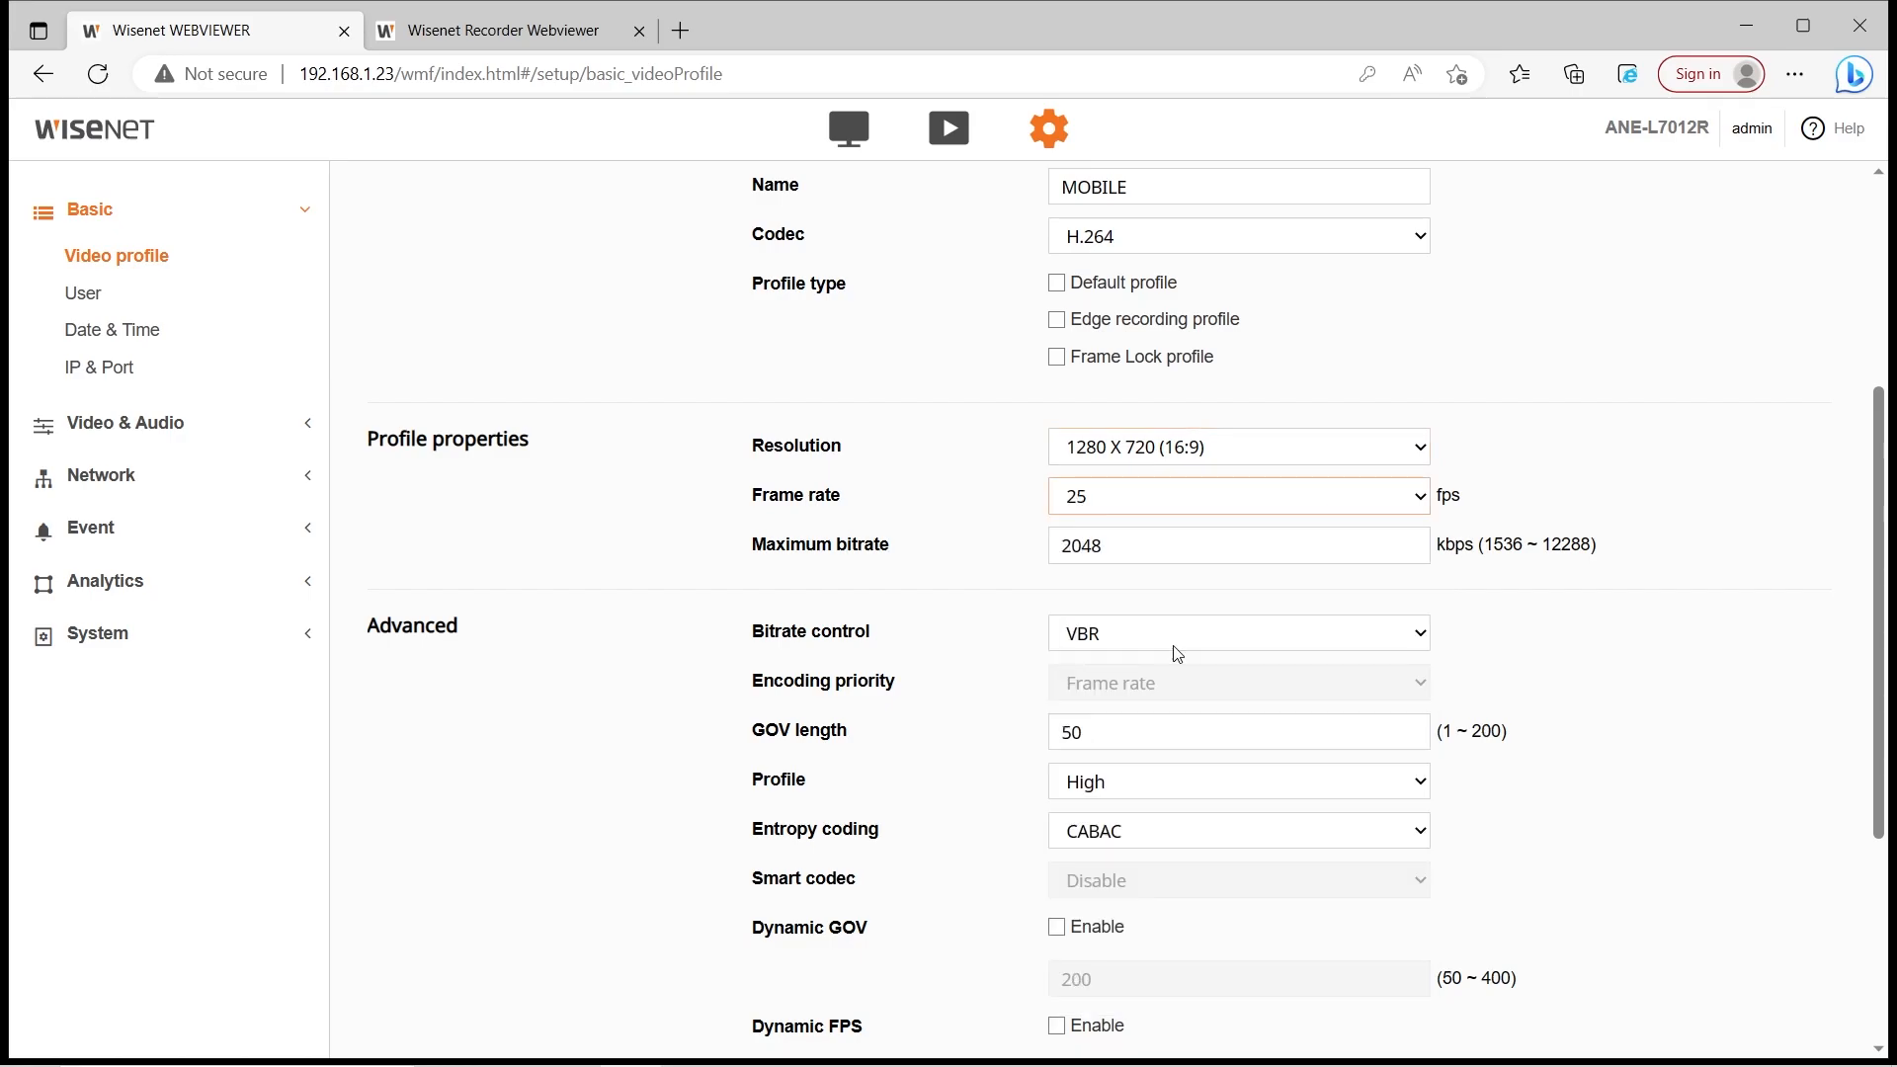
scroll(1588, 491, down, 3)
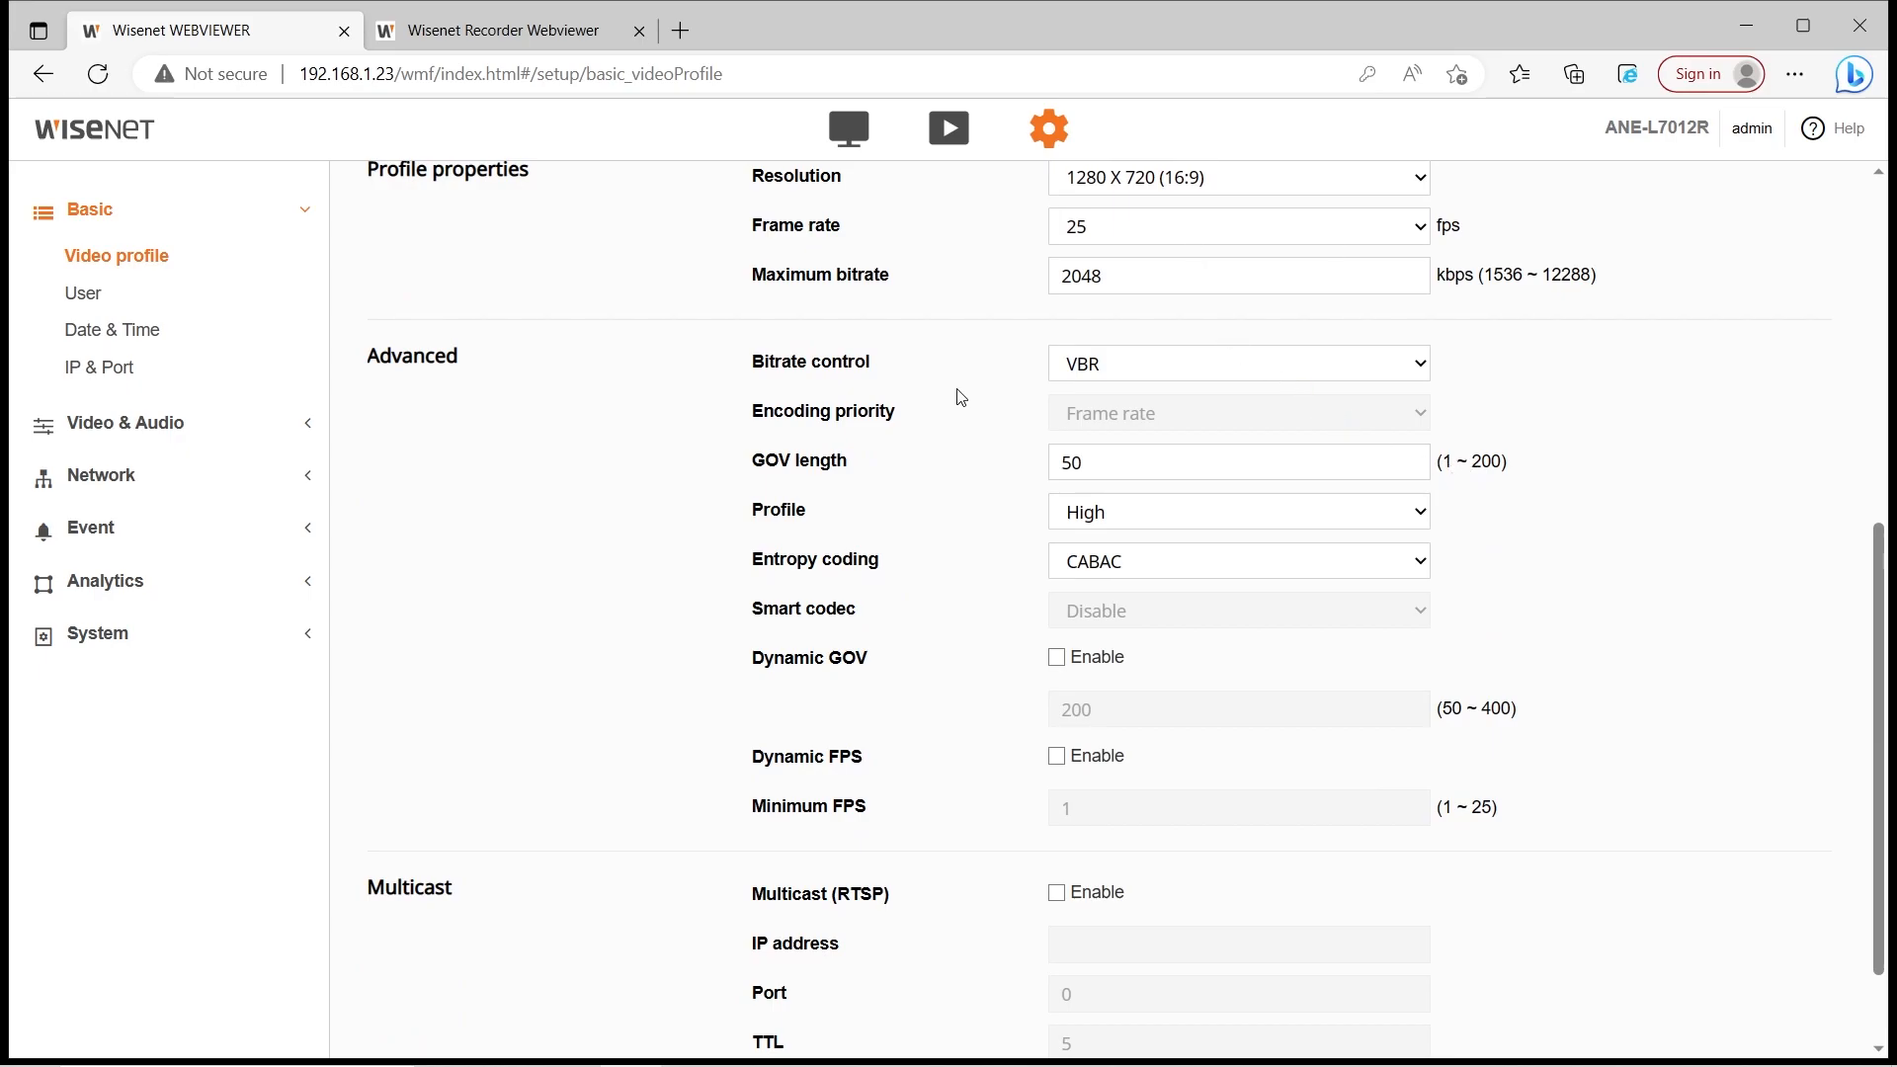
scroll(956, 400, down, 2)
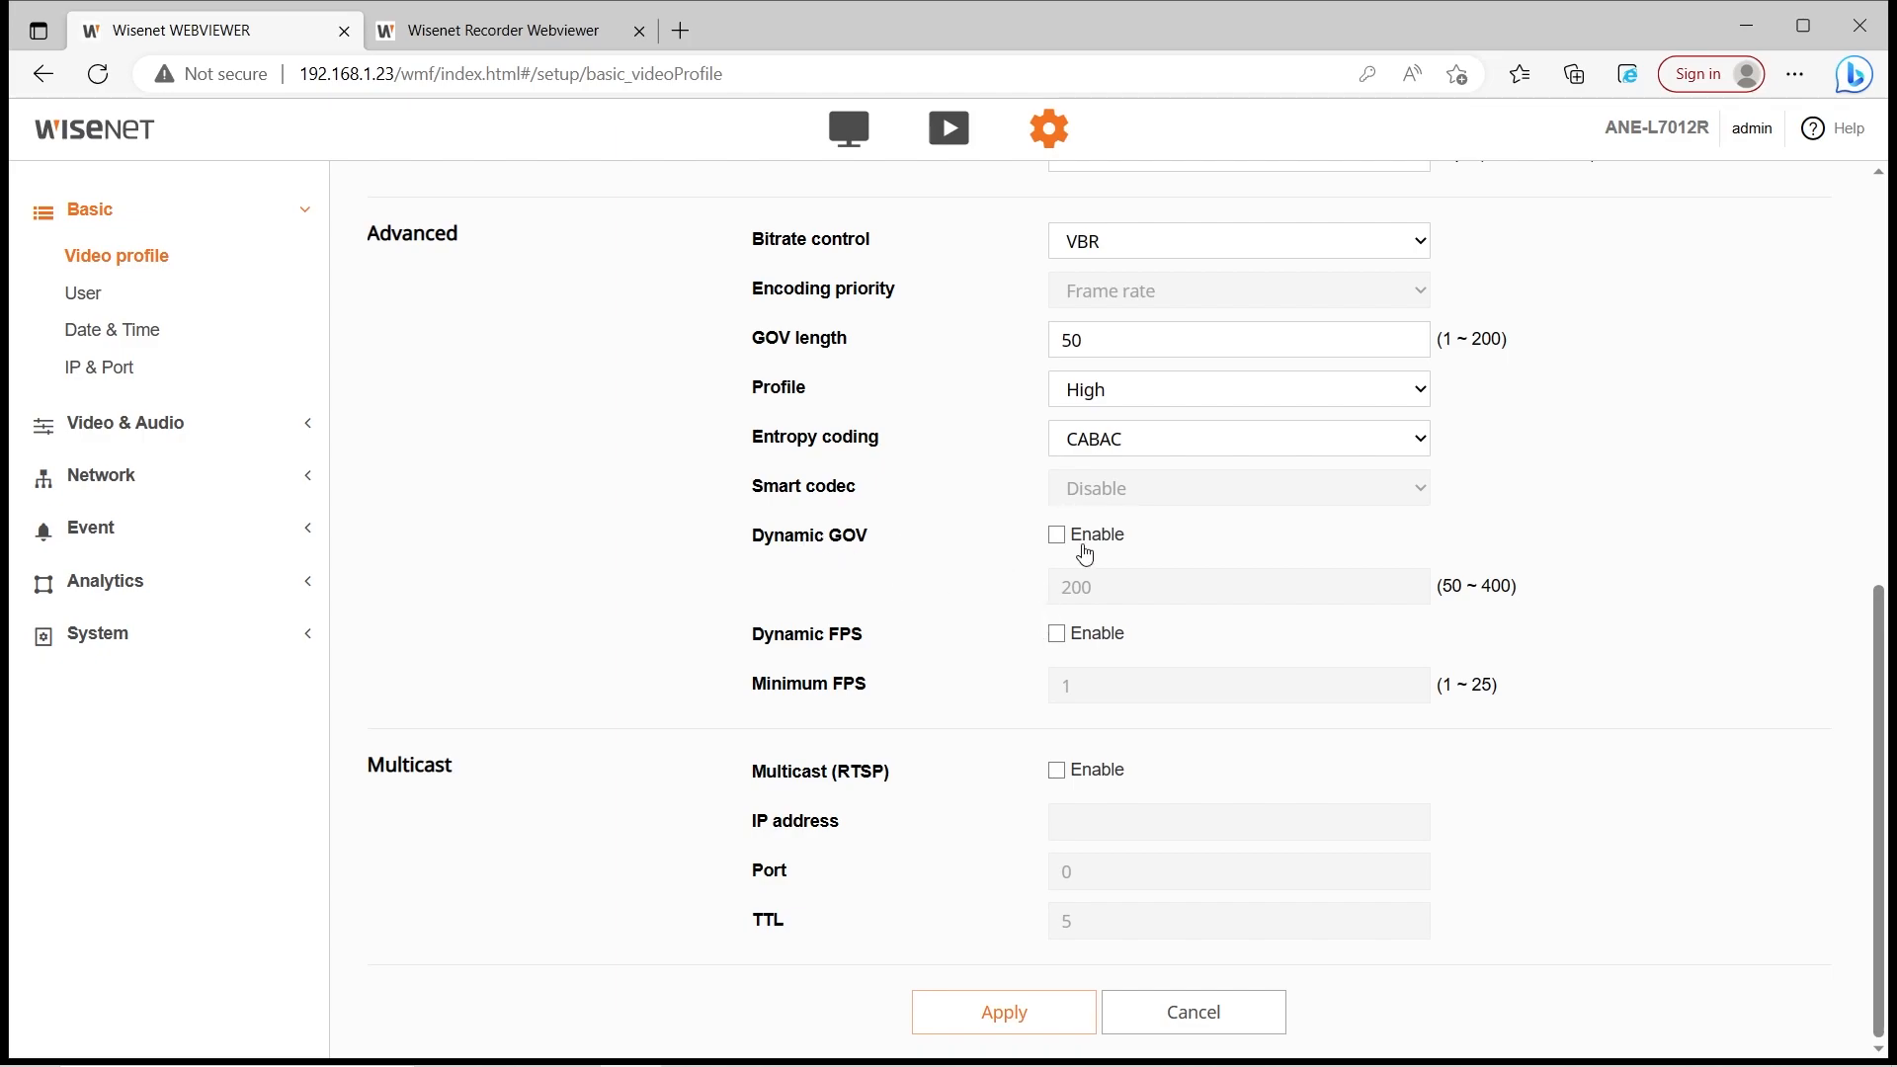
Enable Dynamic FPS with a 15 fps minimum, leaving Dynamic GOV off
click(1055, 534)
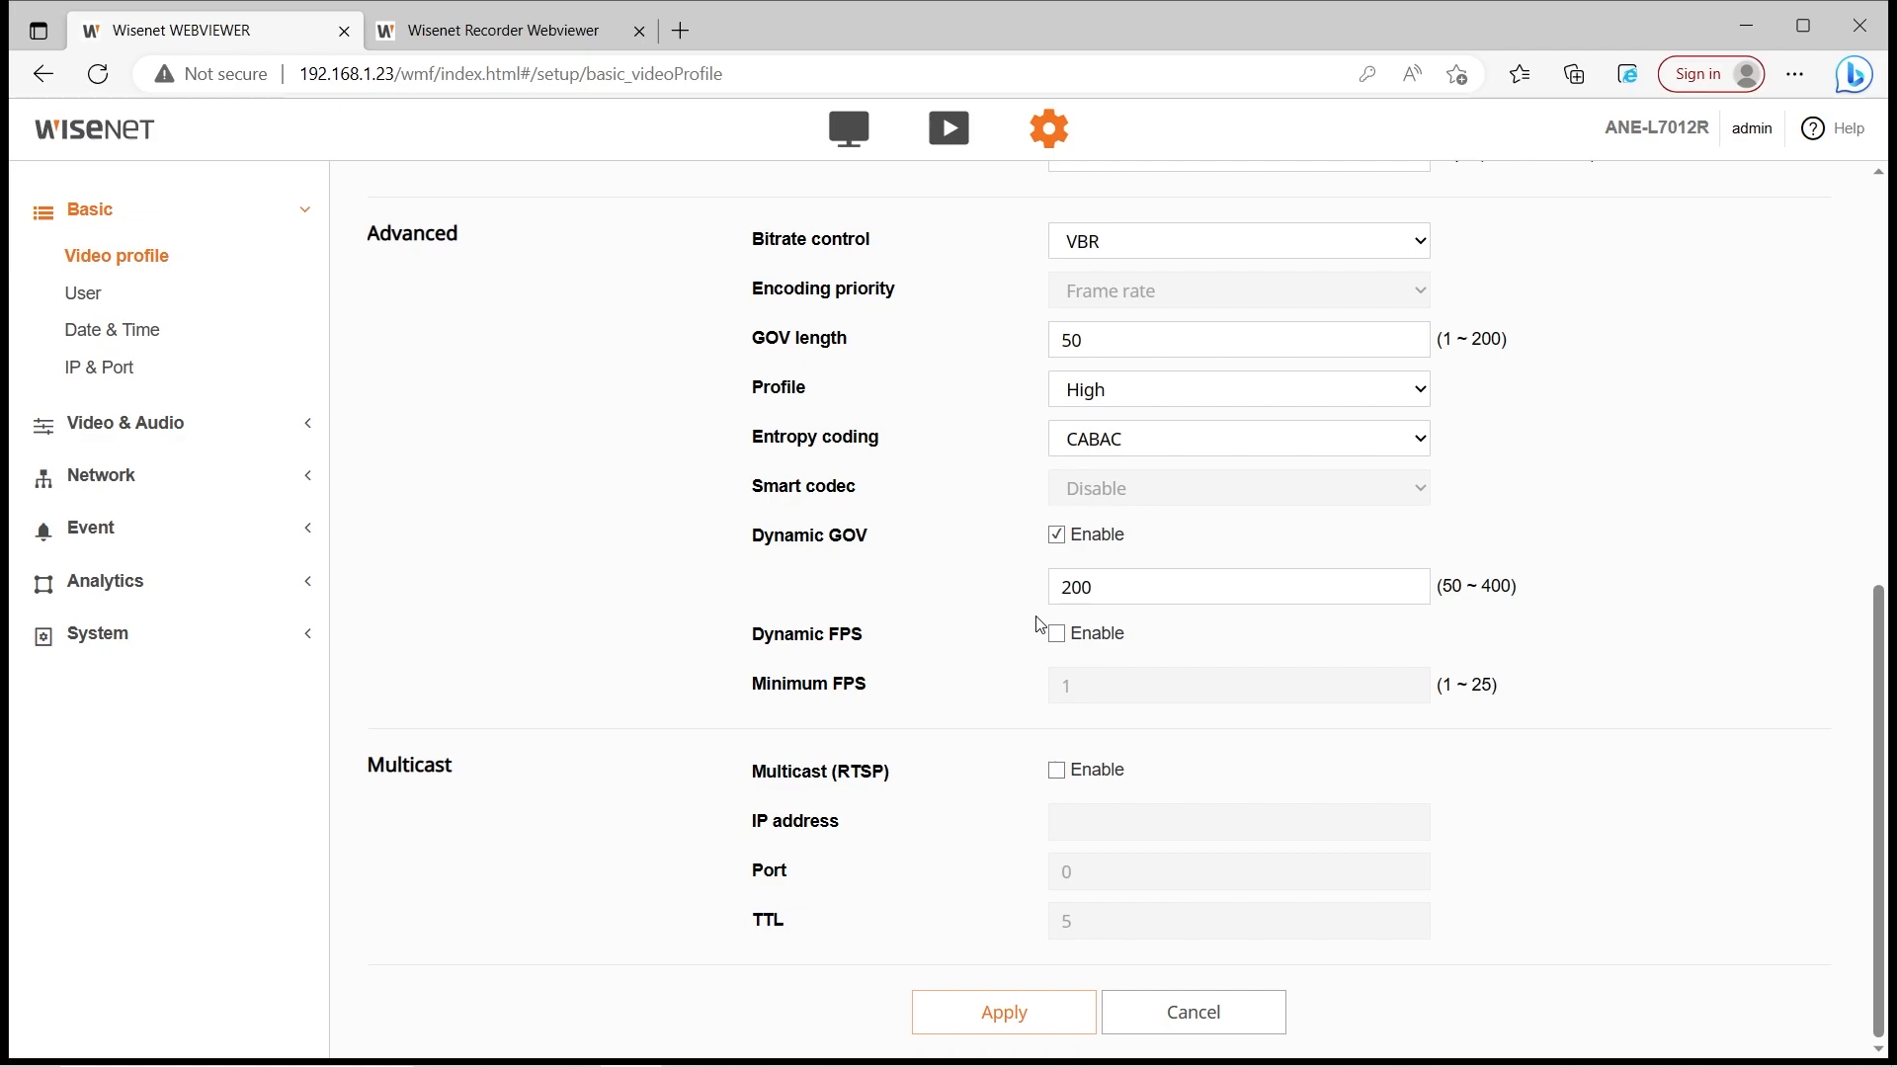
click(1055, 538)
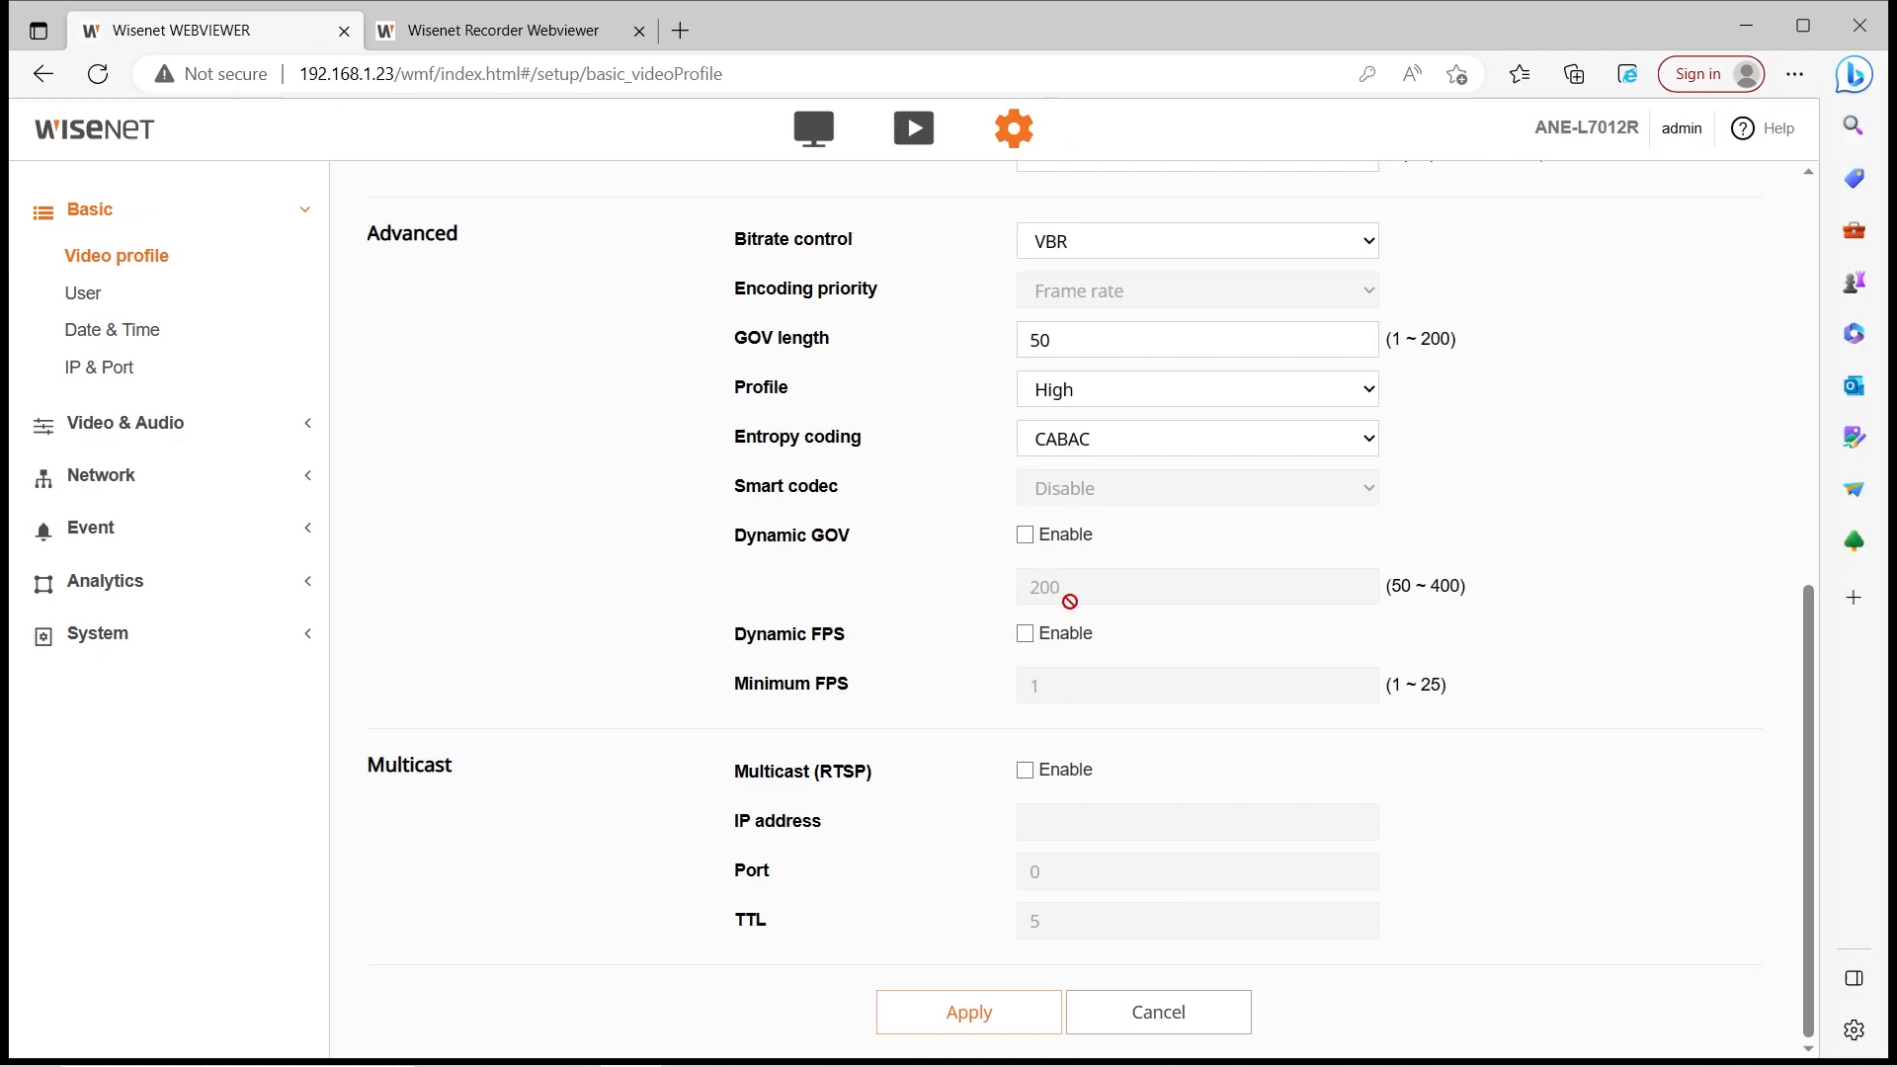
click(1024, 633)
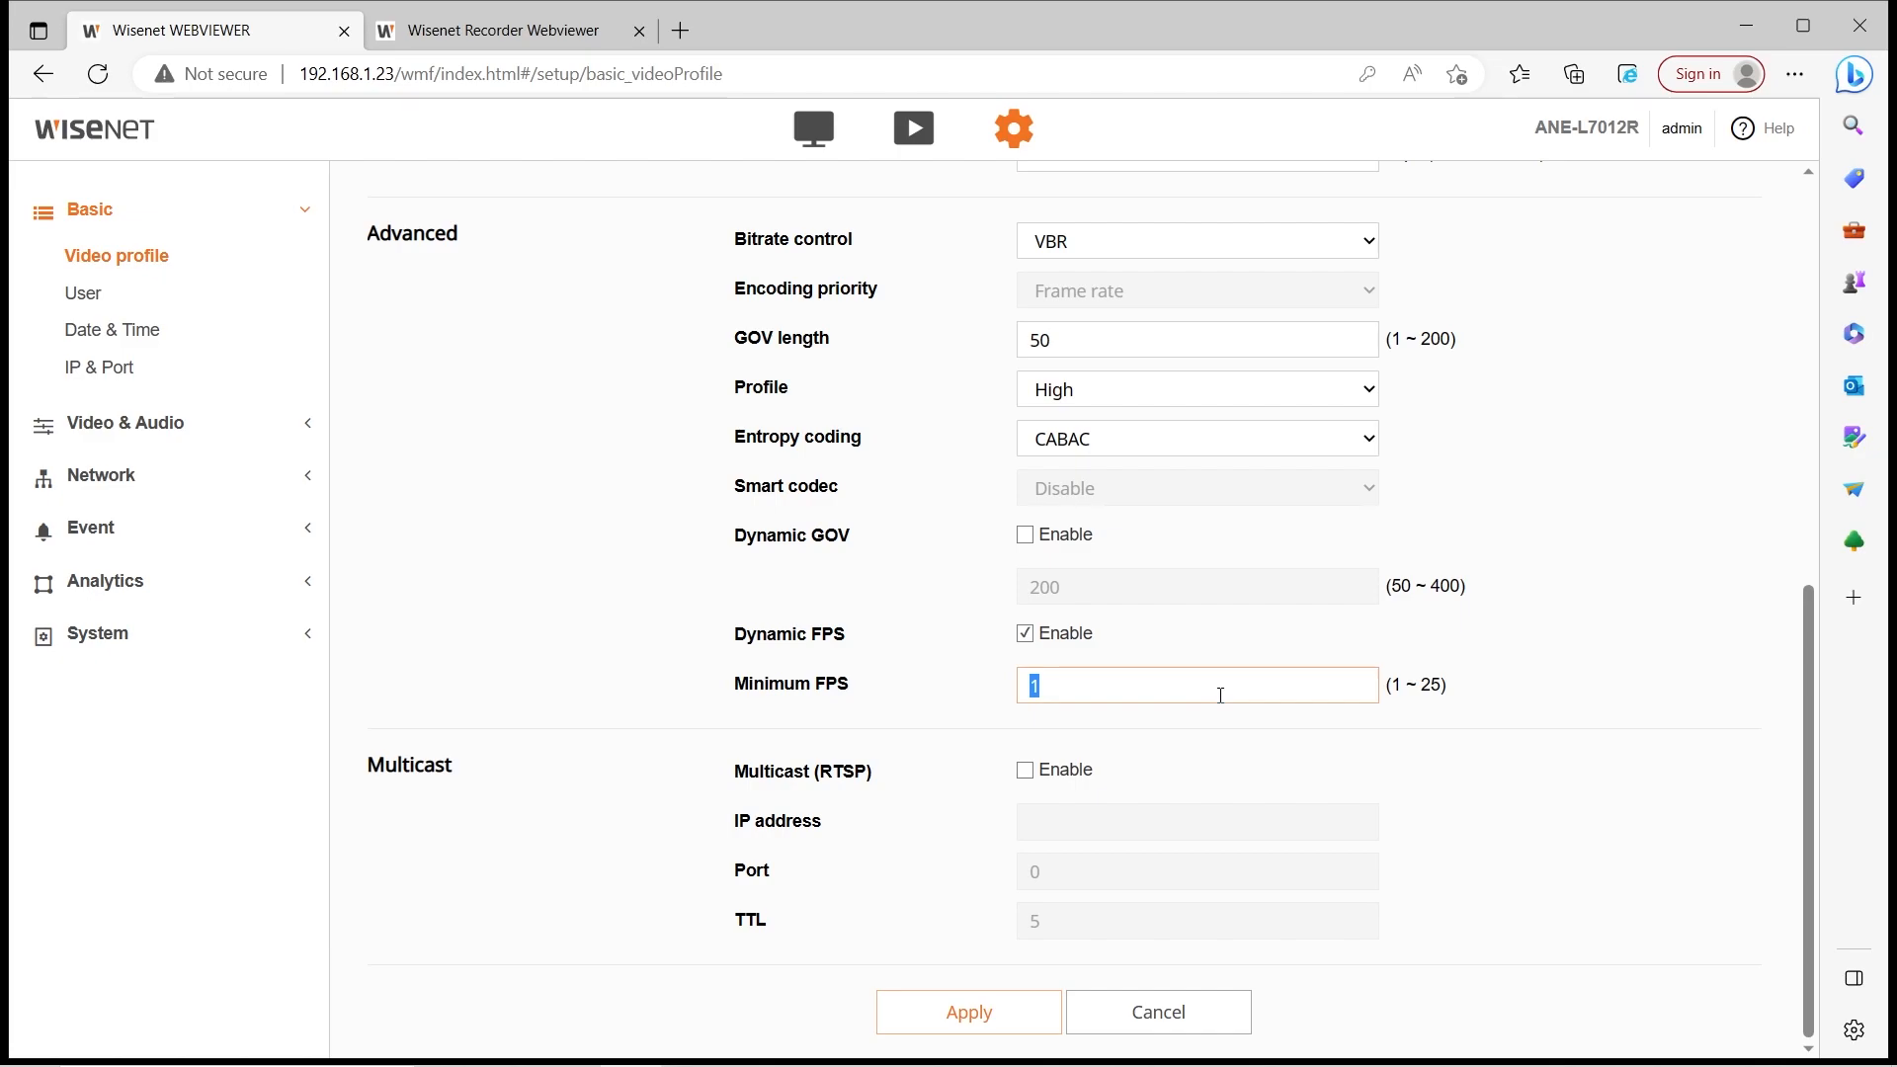
key(BackSpace)
key(BackSpace)
text(1)
click(1311, 658)
Leave multicast streaming off and apply the profile changes
click(1043, 780)
click(1043, 782)
click(1028, 773)
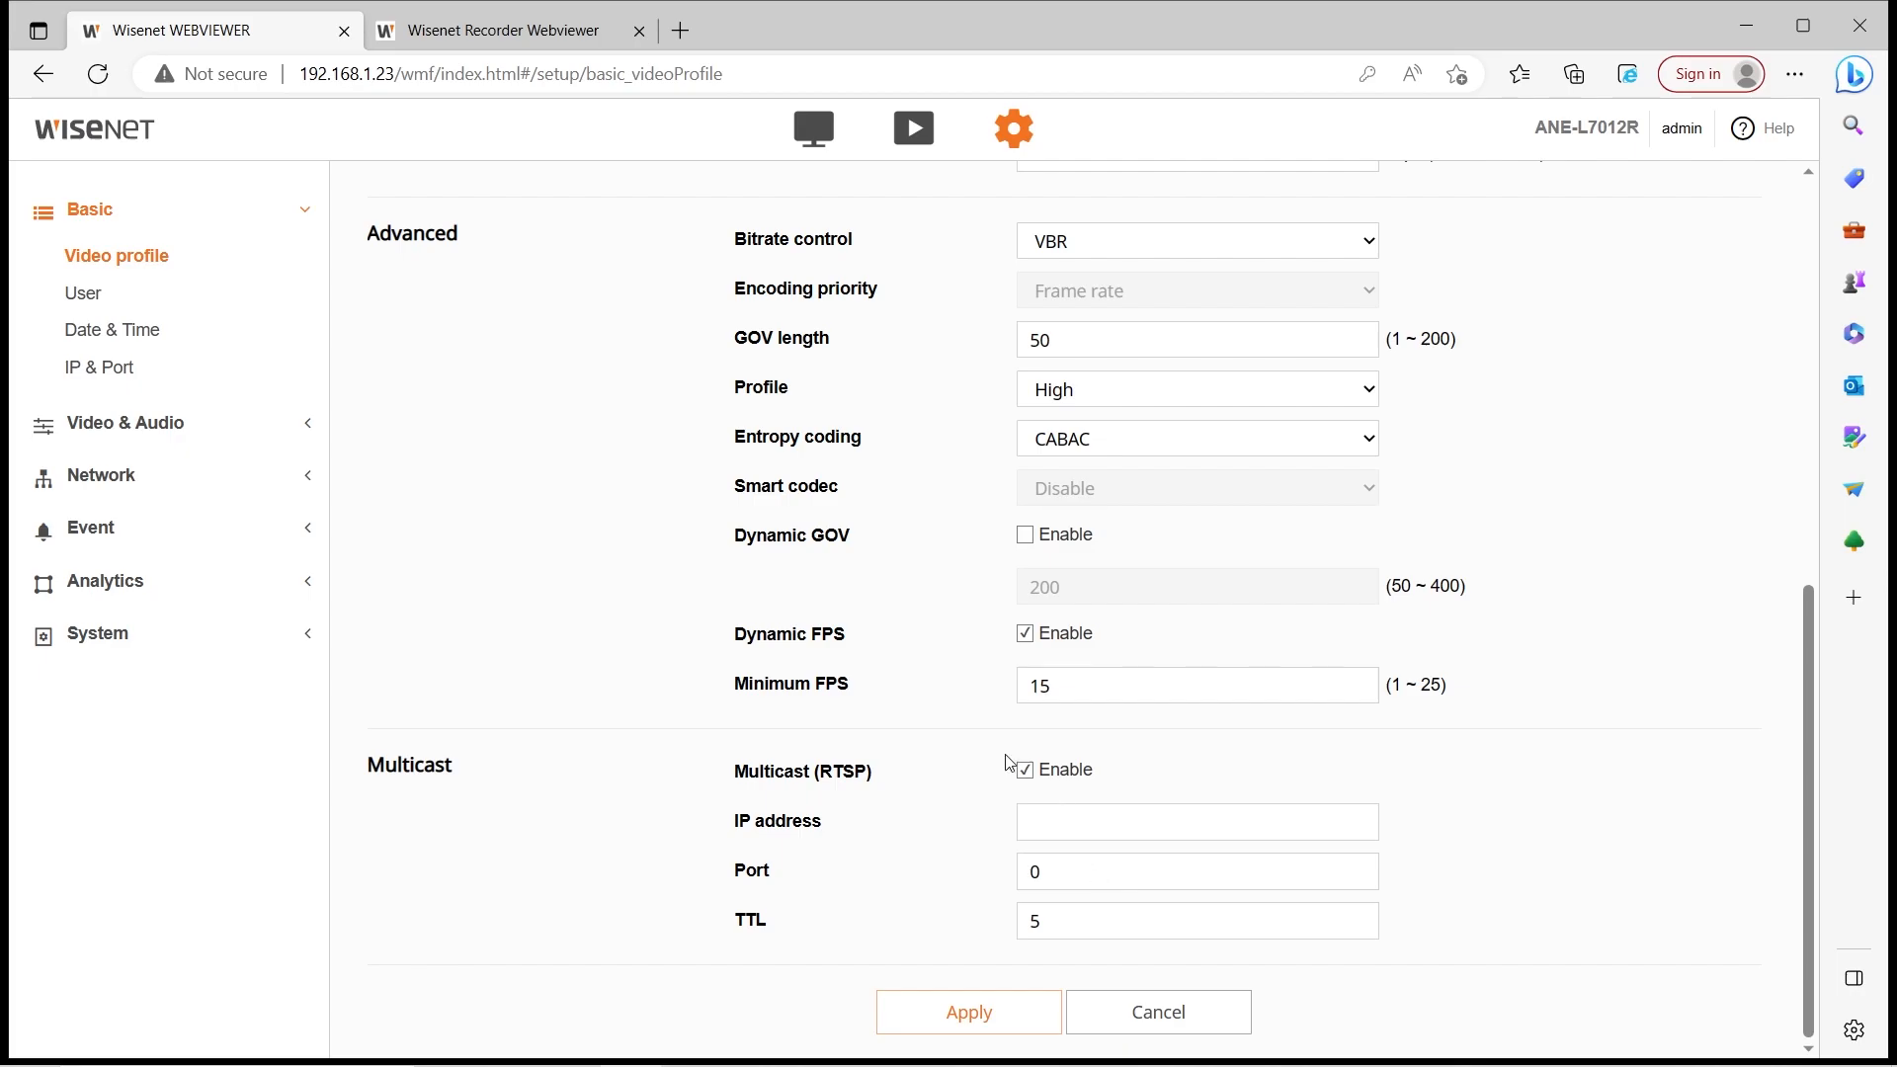
click(1024, 769)
scroll(1023, 806, up, 5)
scroll(1023, 808, up, 3)
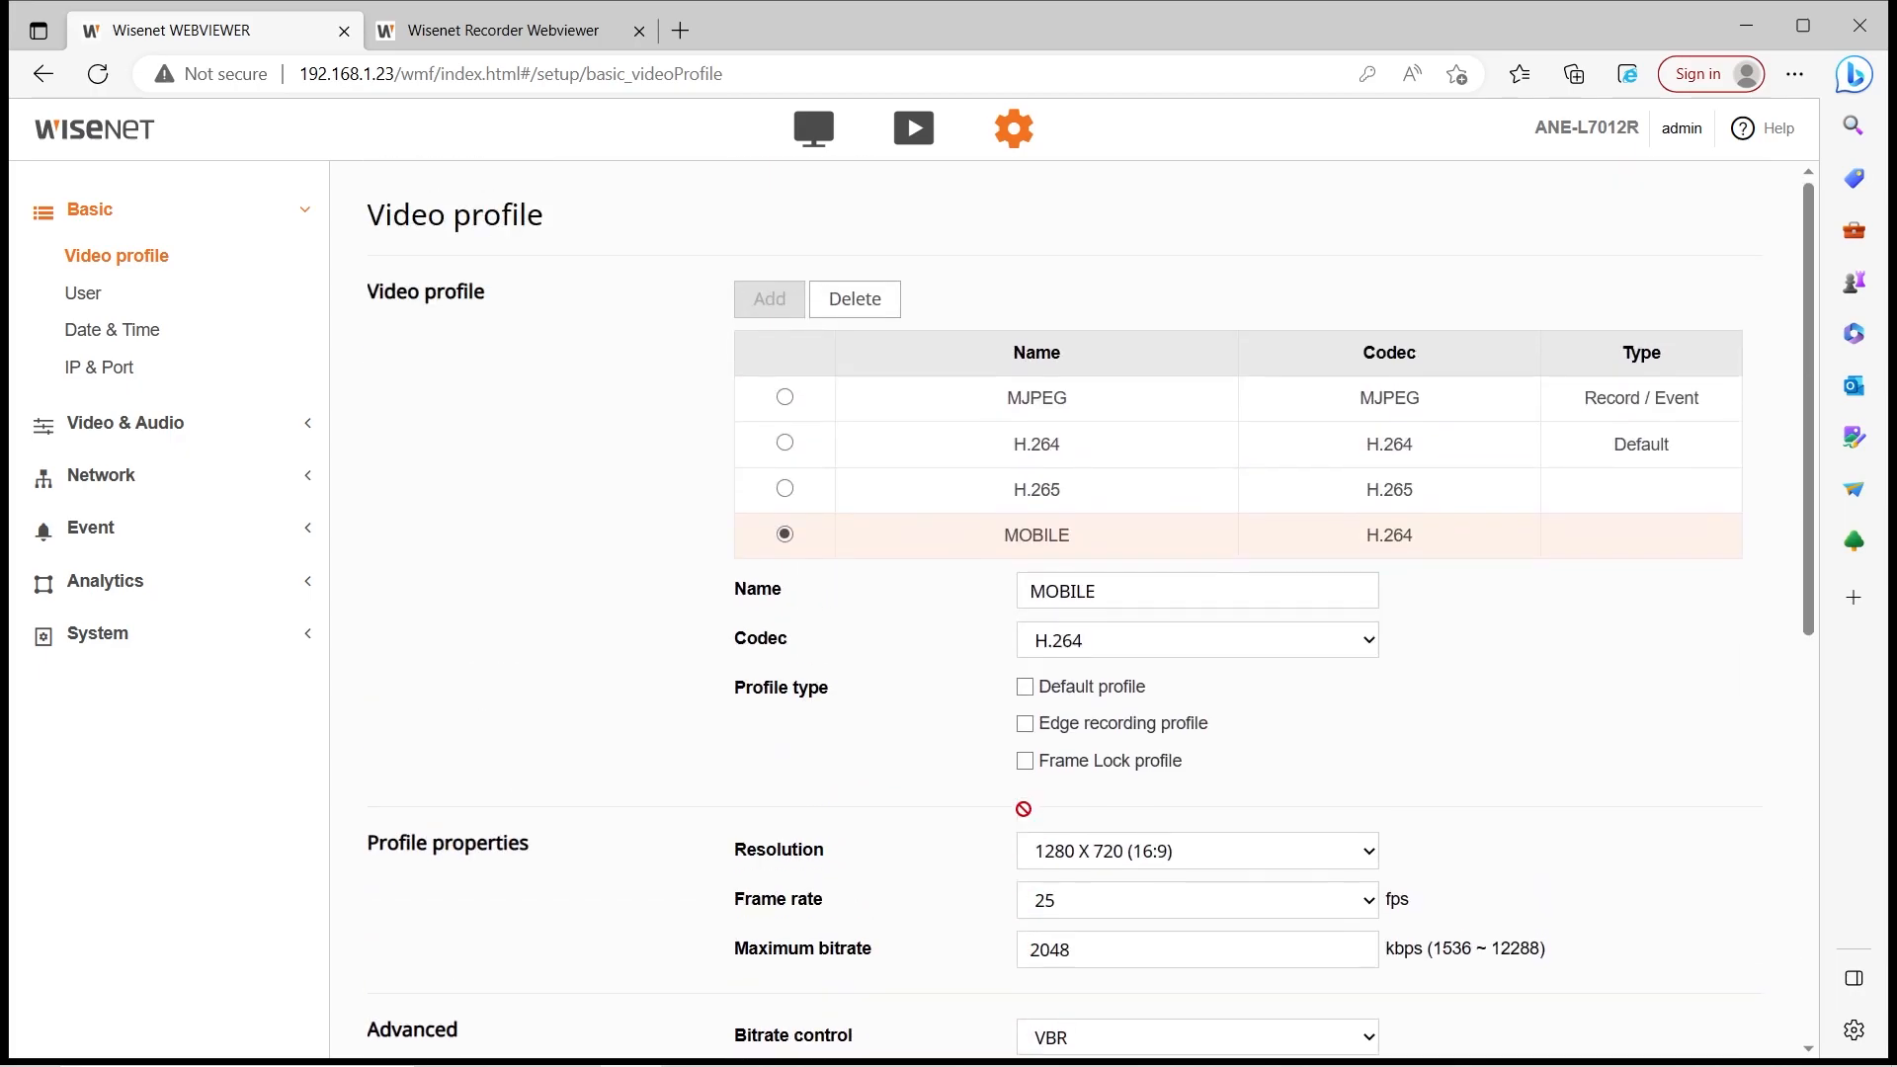
scroll(910, 593, down, 4)
scroll(919, 762, down, 4)
scroll(969, 940, up, 1)
scroll(999, 935, down, 2)
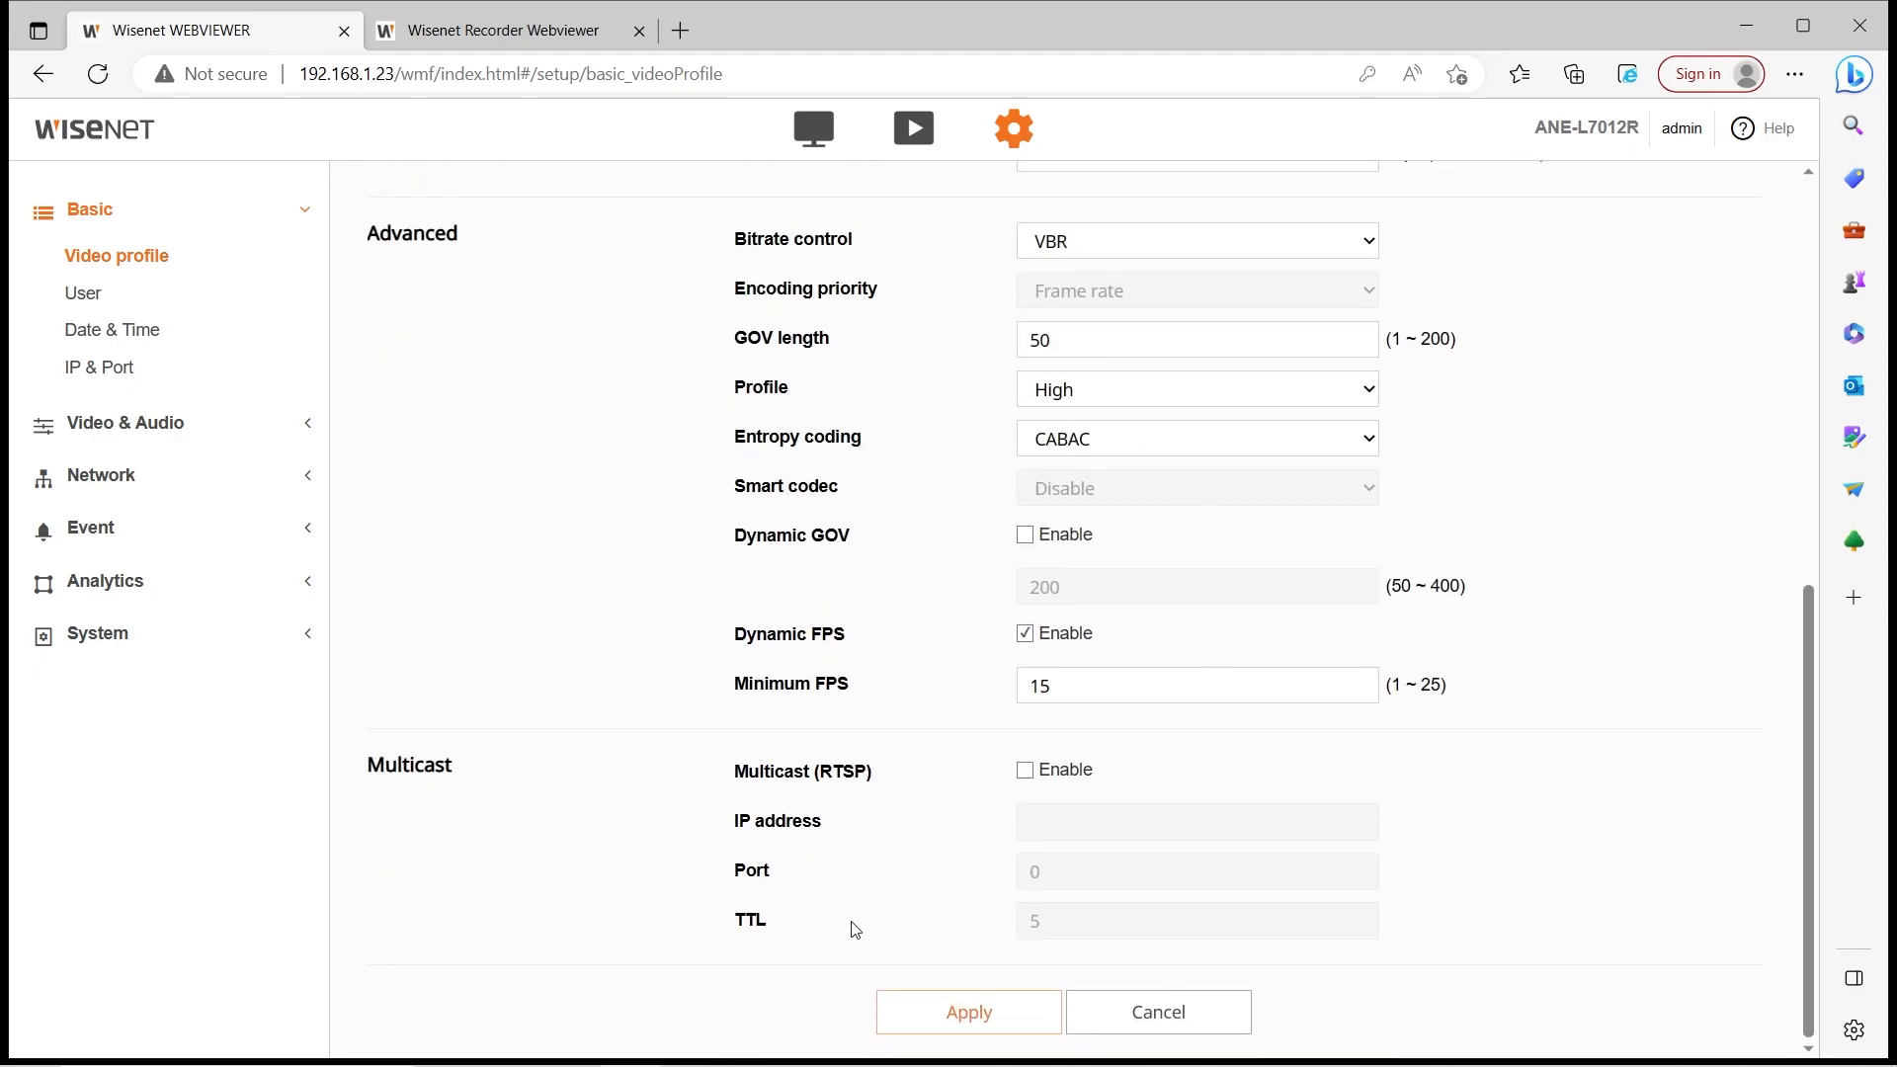
click(939, 992)
Confirm the changes, then add and save a new H.264 profile named MyProfile
click(806, 654)
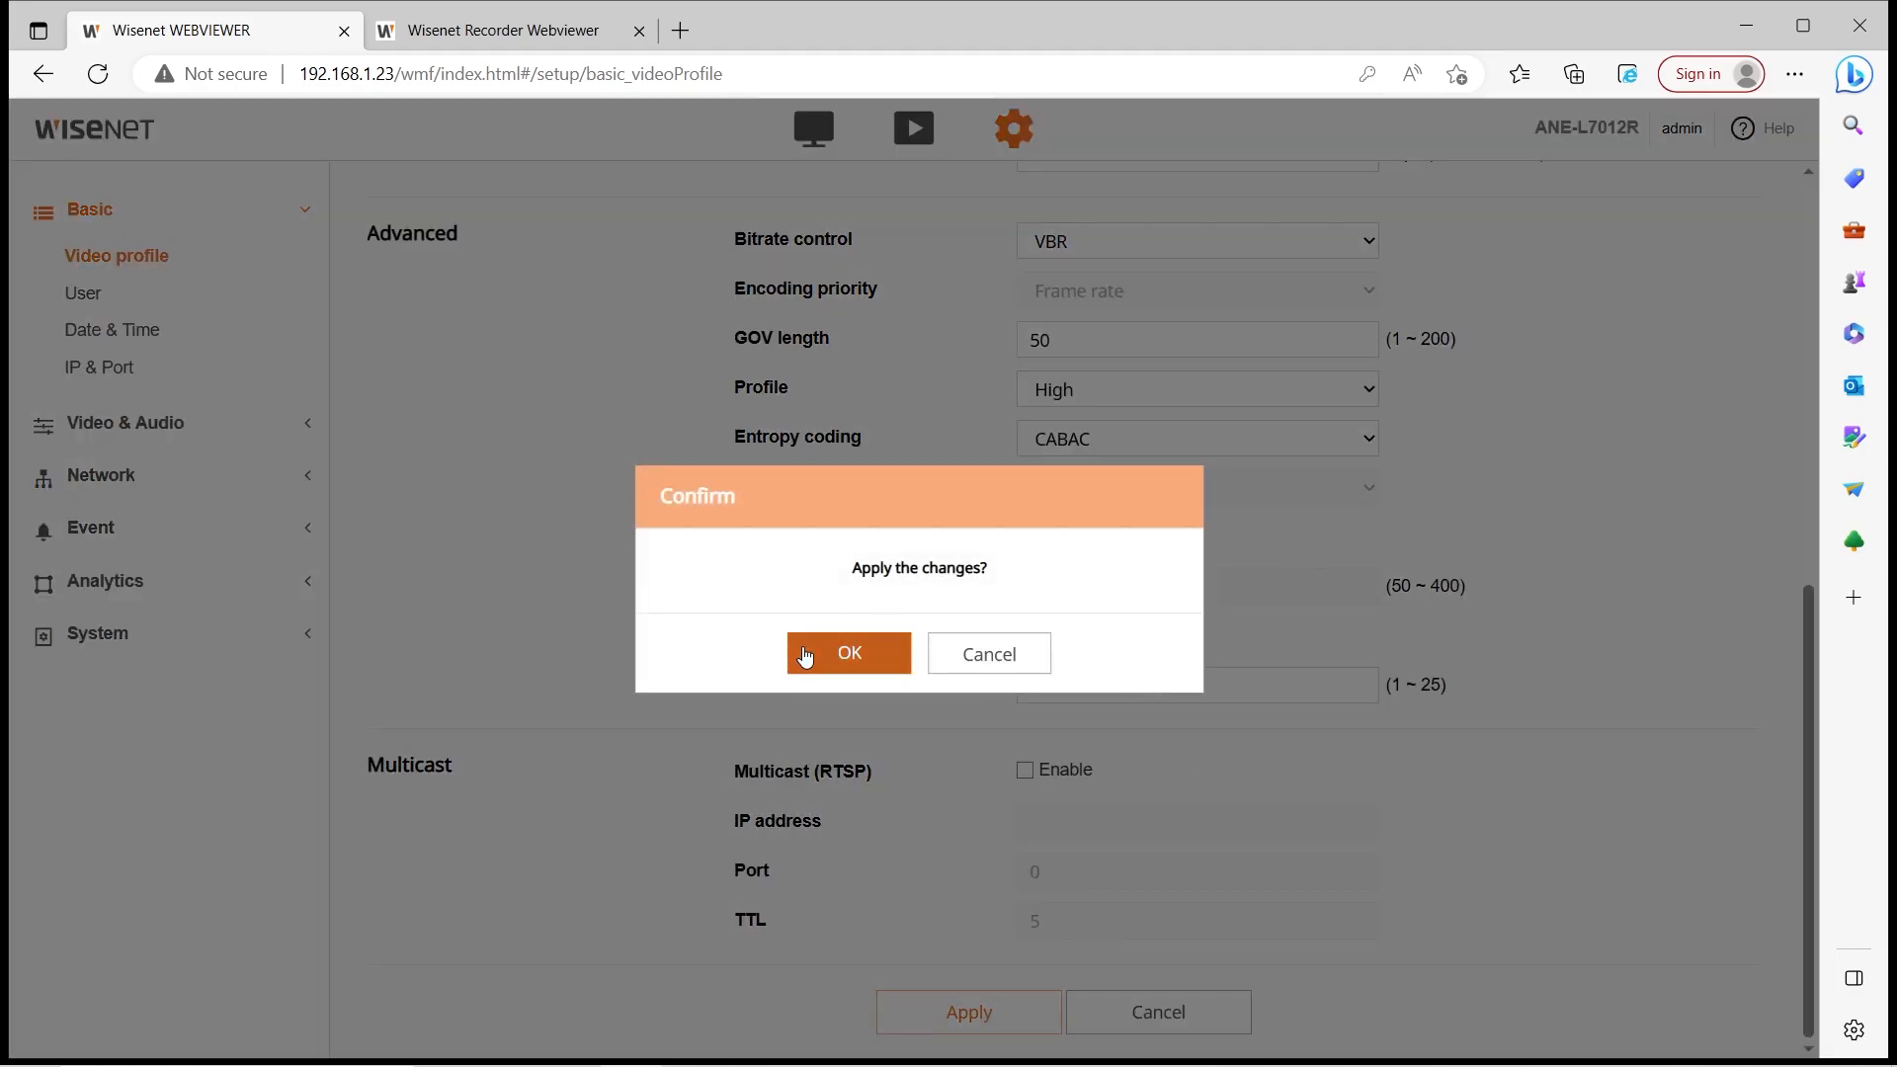
scroll(1004, 686, up, 8)
scroll(1004, 656, down, 5)
scroll(1004, 656, up, 5)
click(778, 320)
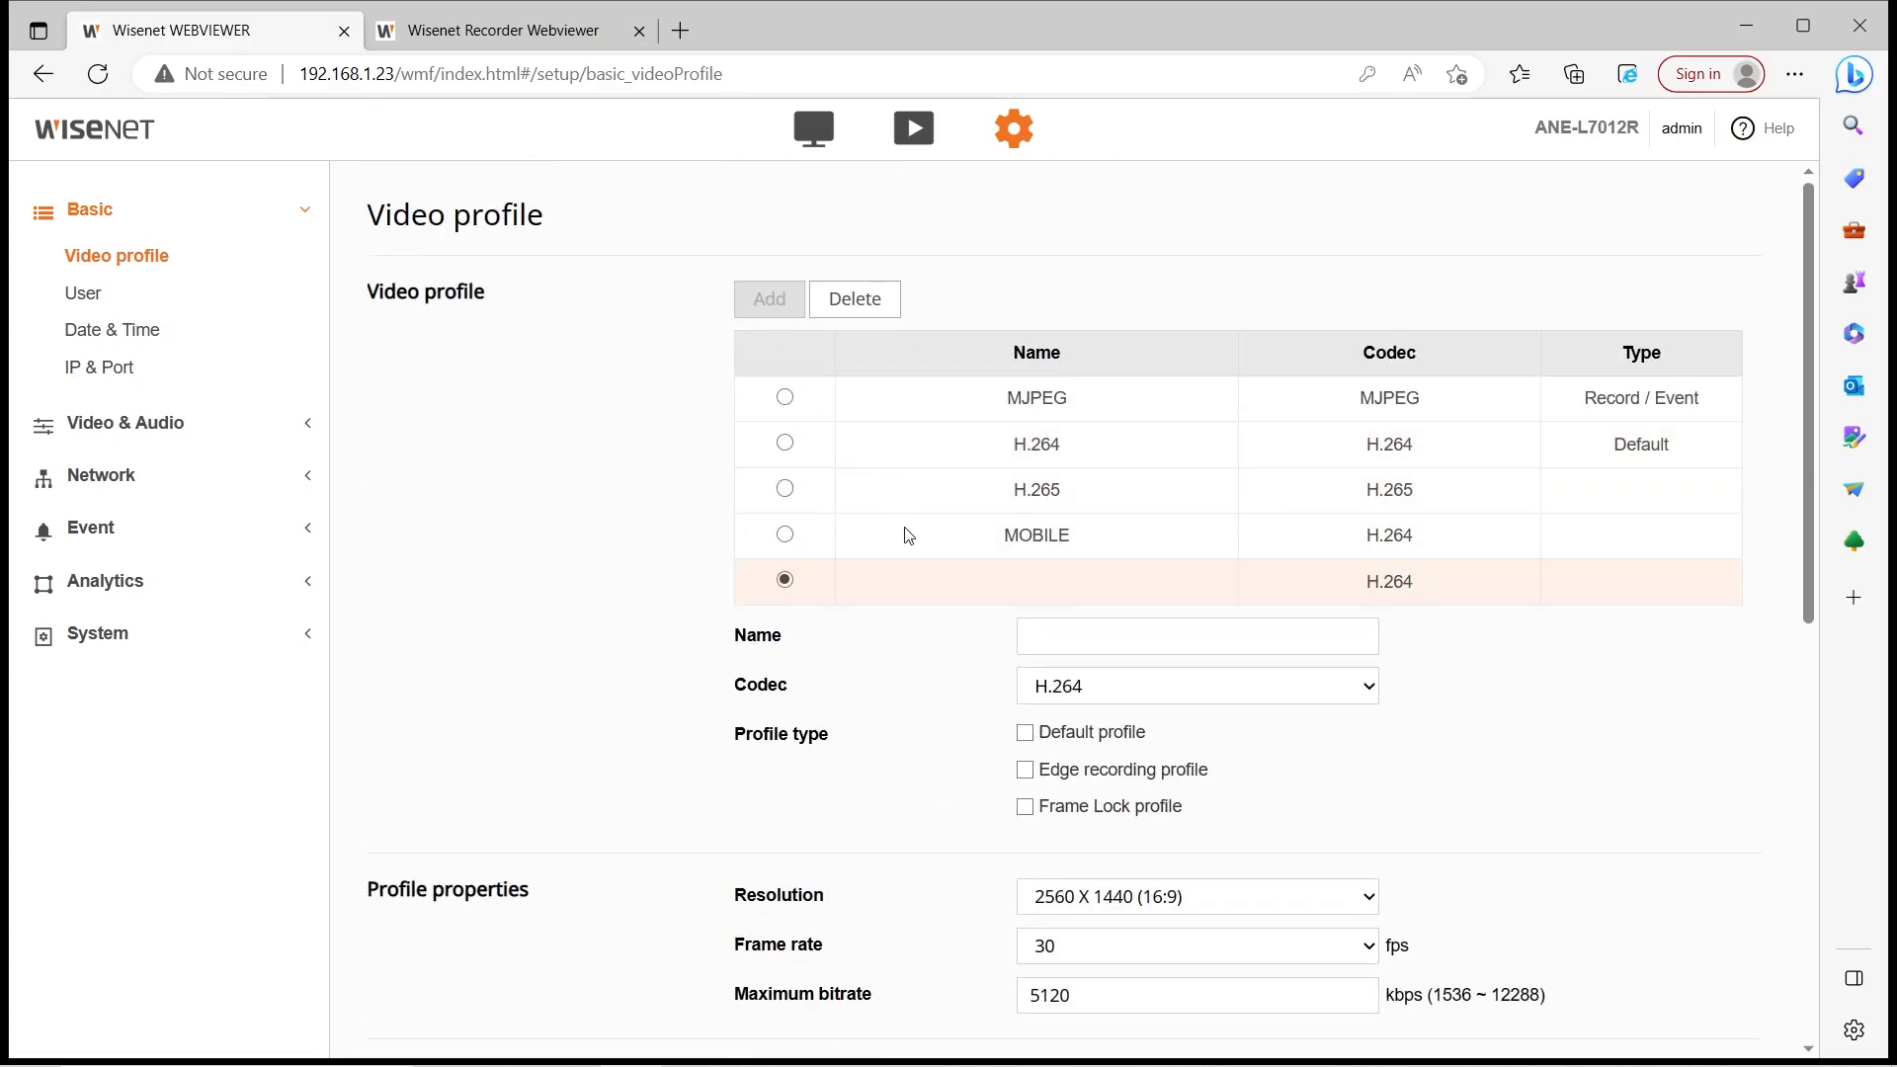
click(1025, 637)
text(Profile2)
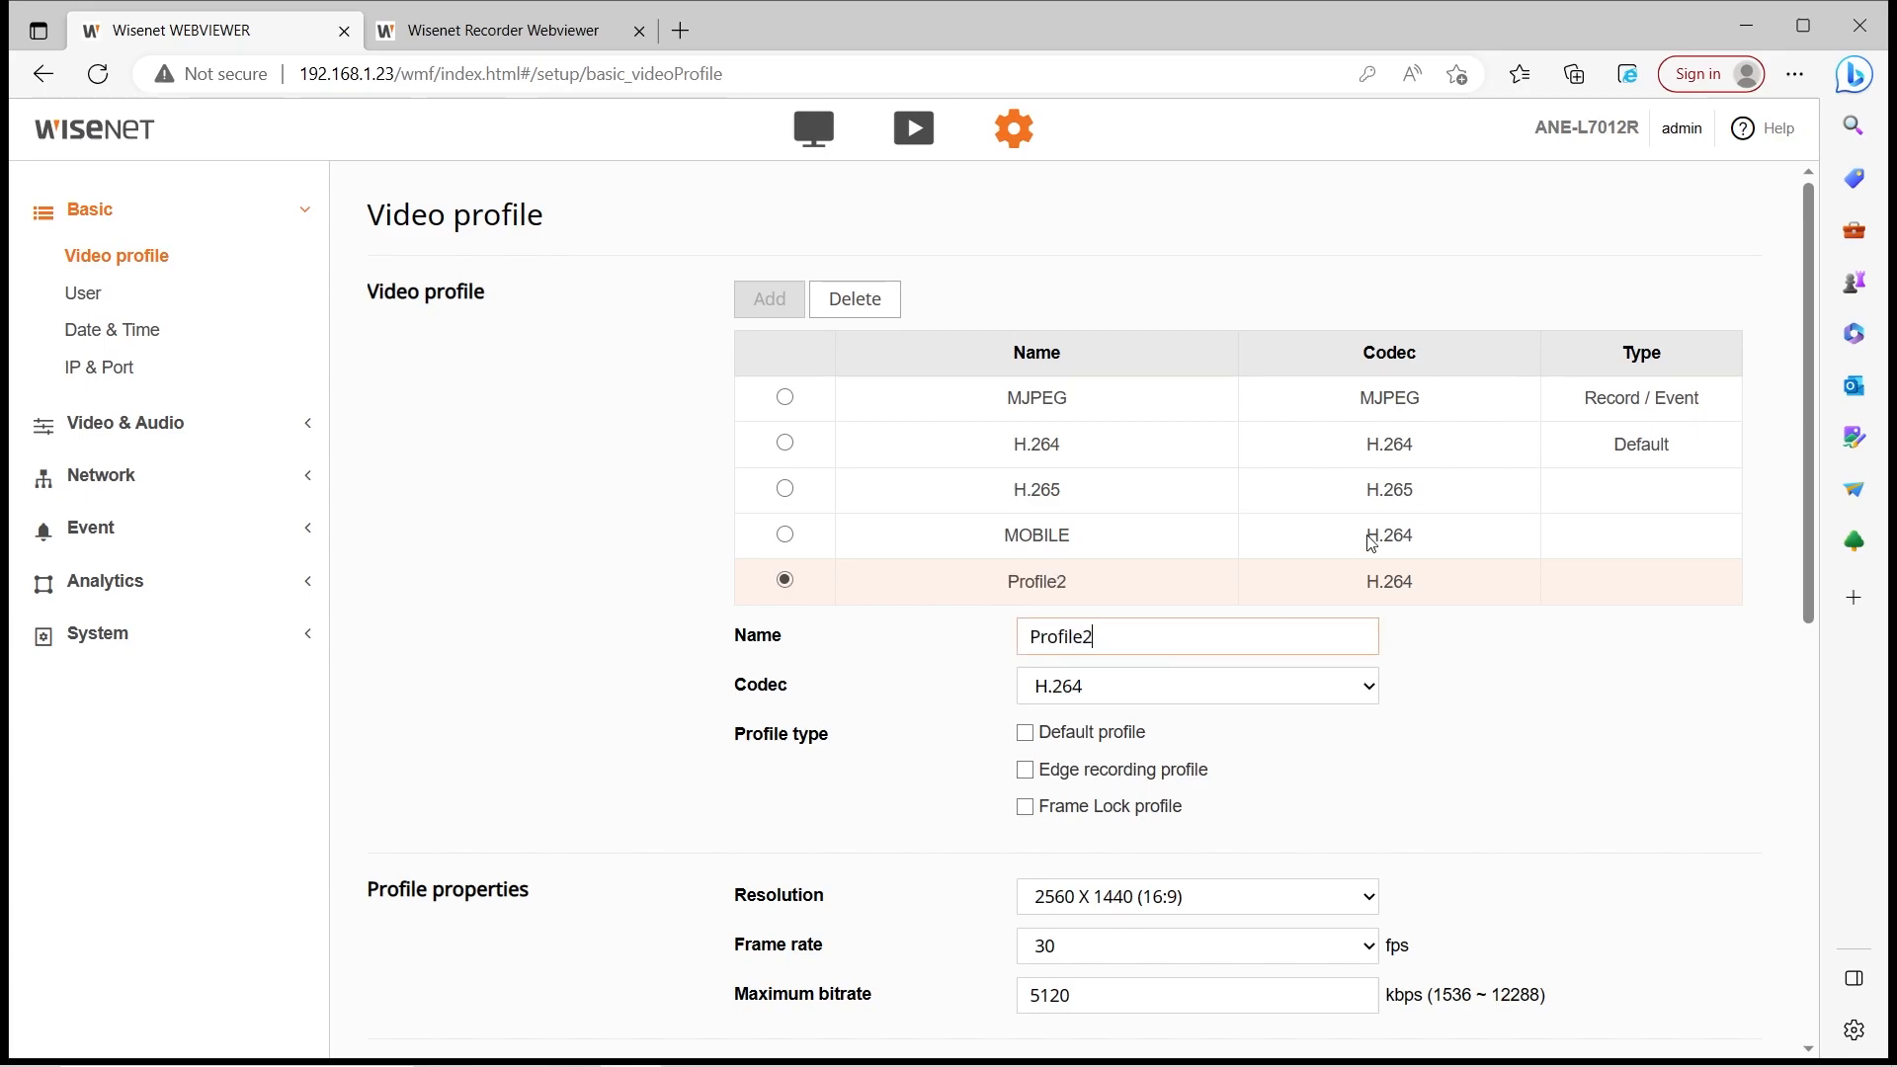
scroll(1371, 543, down, 10)
click(968, 1012)
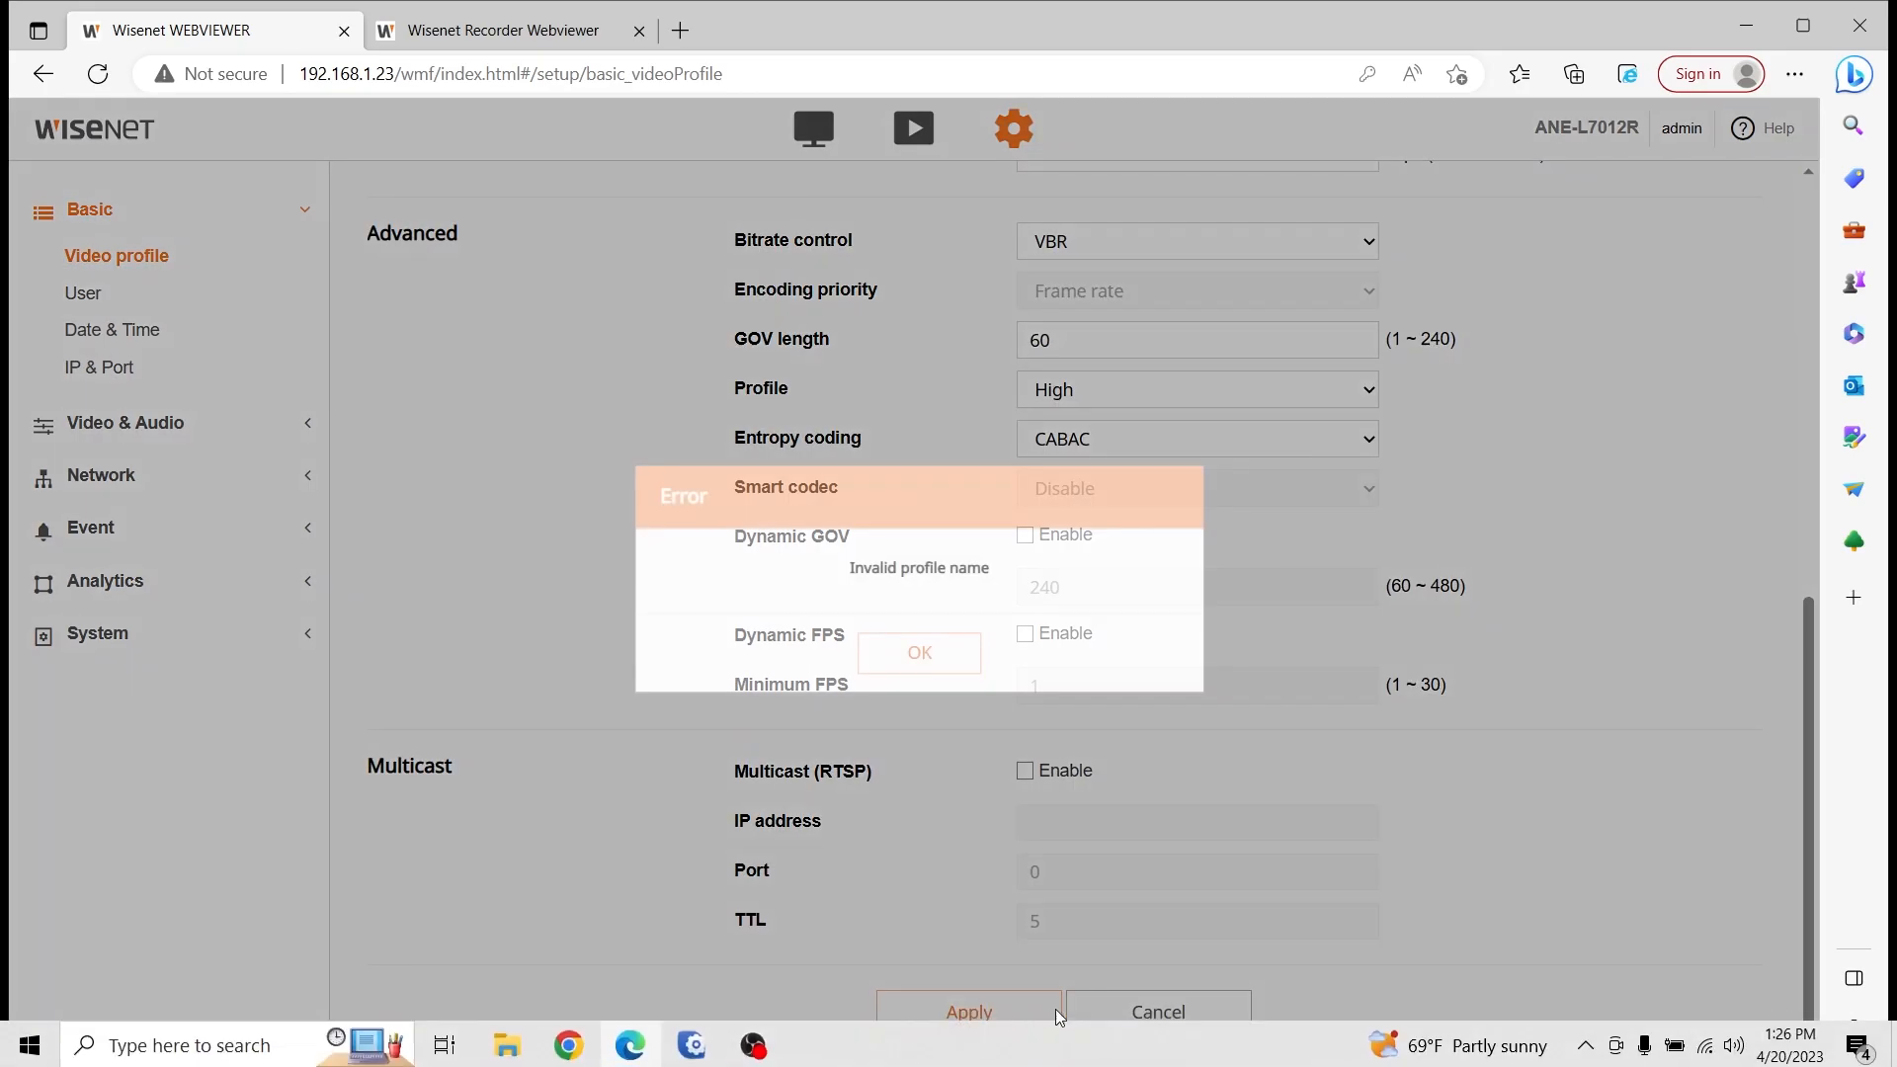
scroll(1202, 686, up, 9)
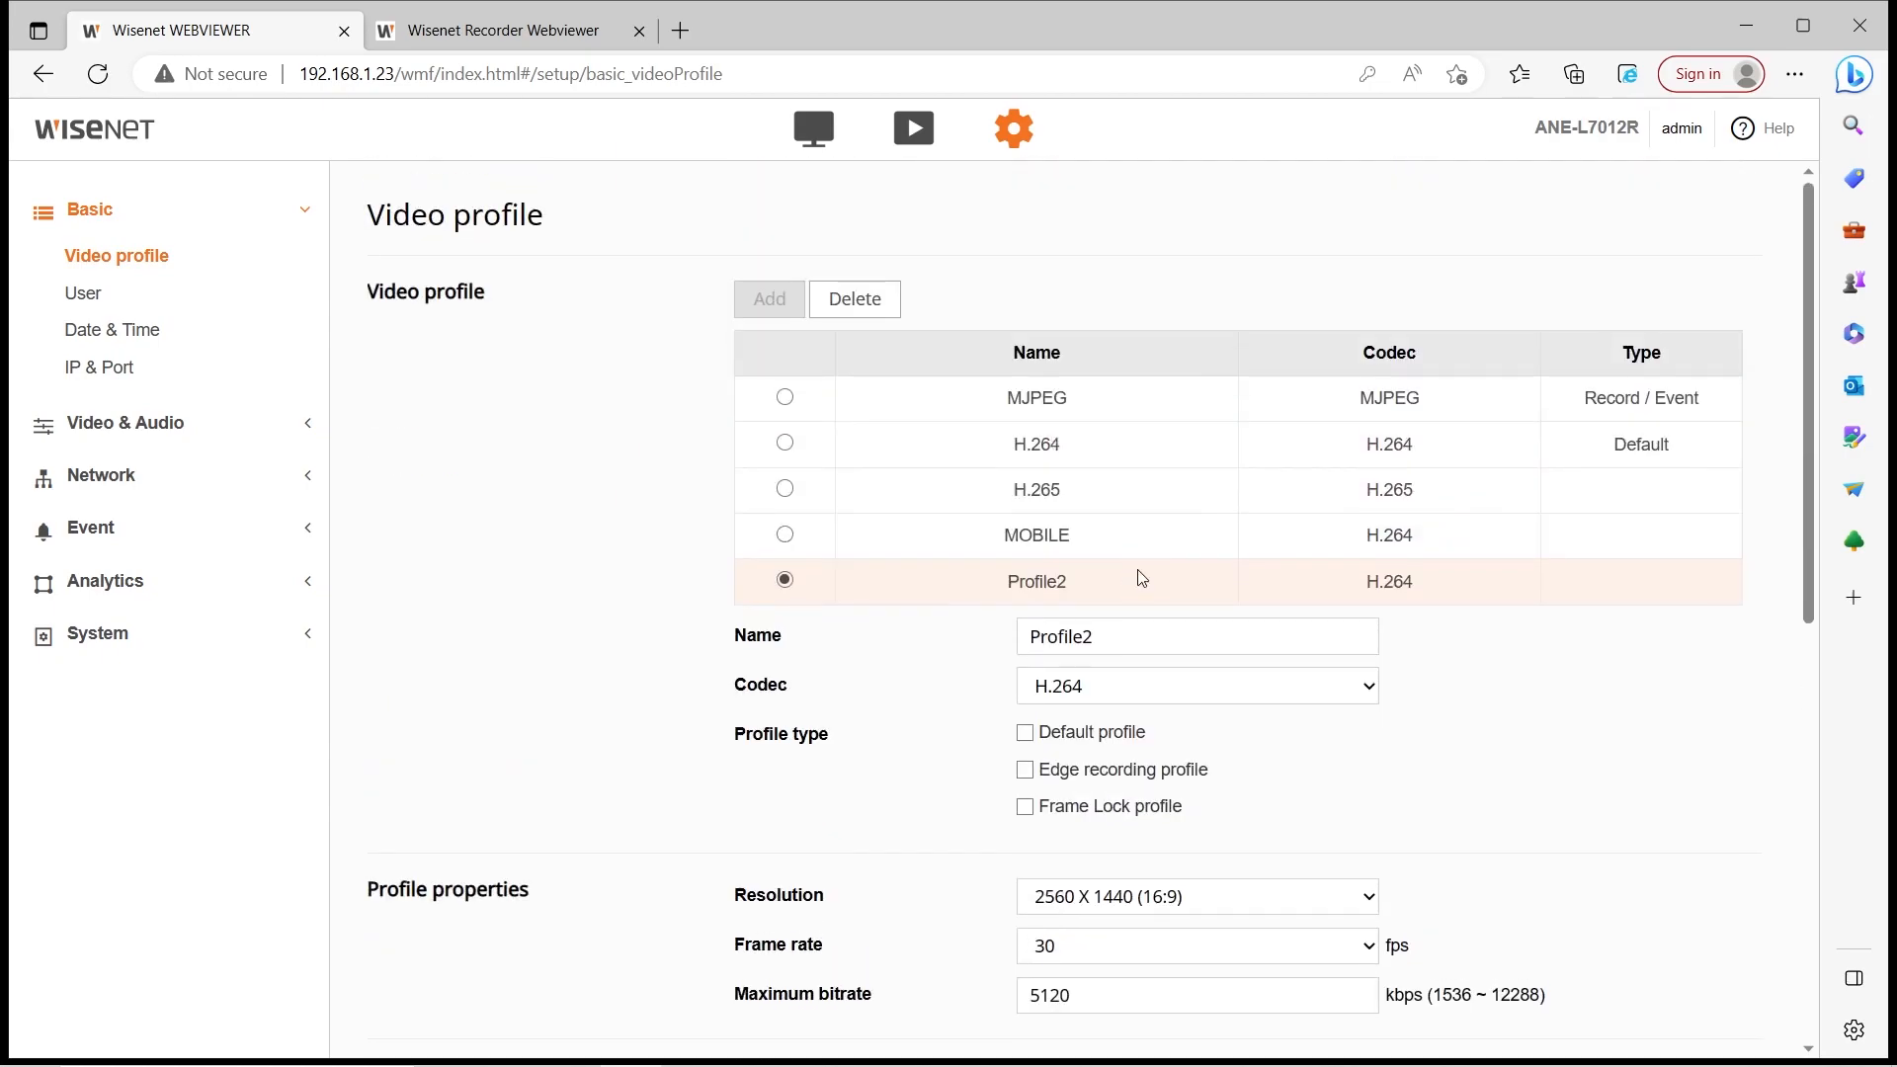
double_click(1100, 642)
text(MyProfile)
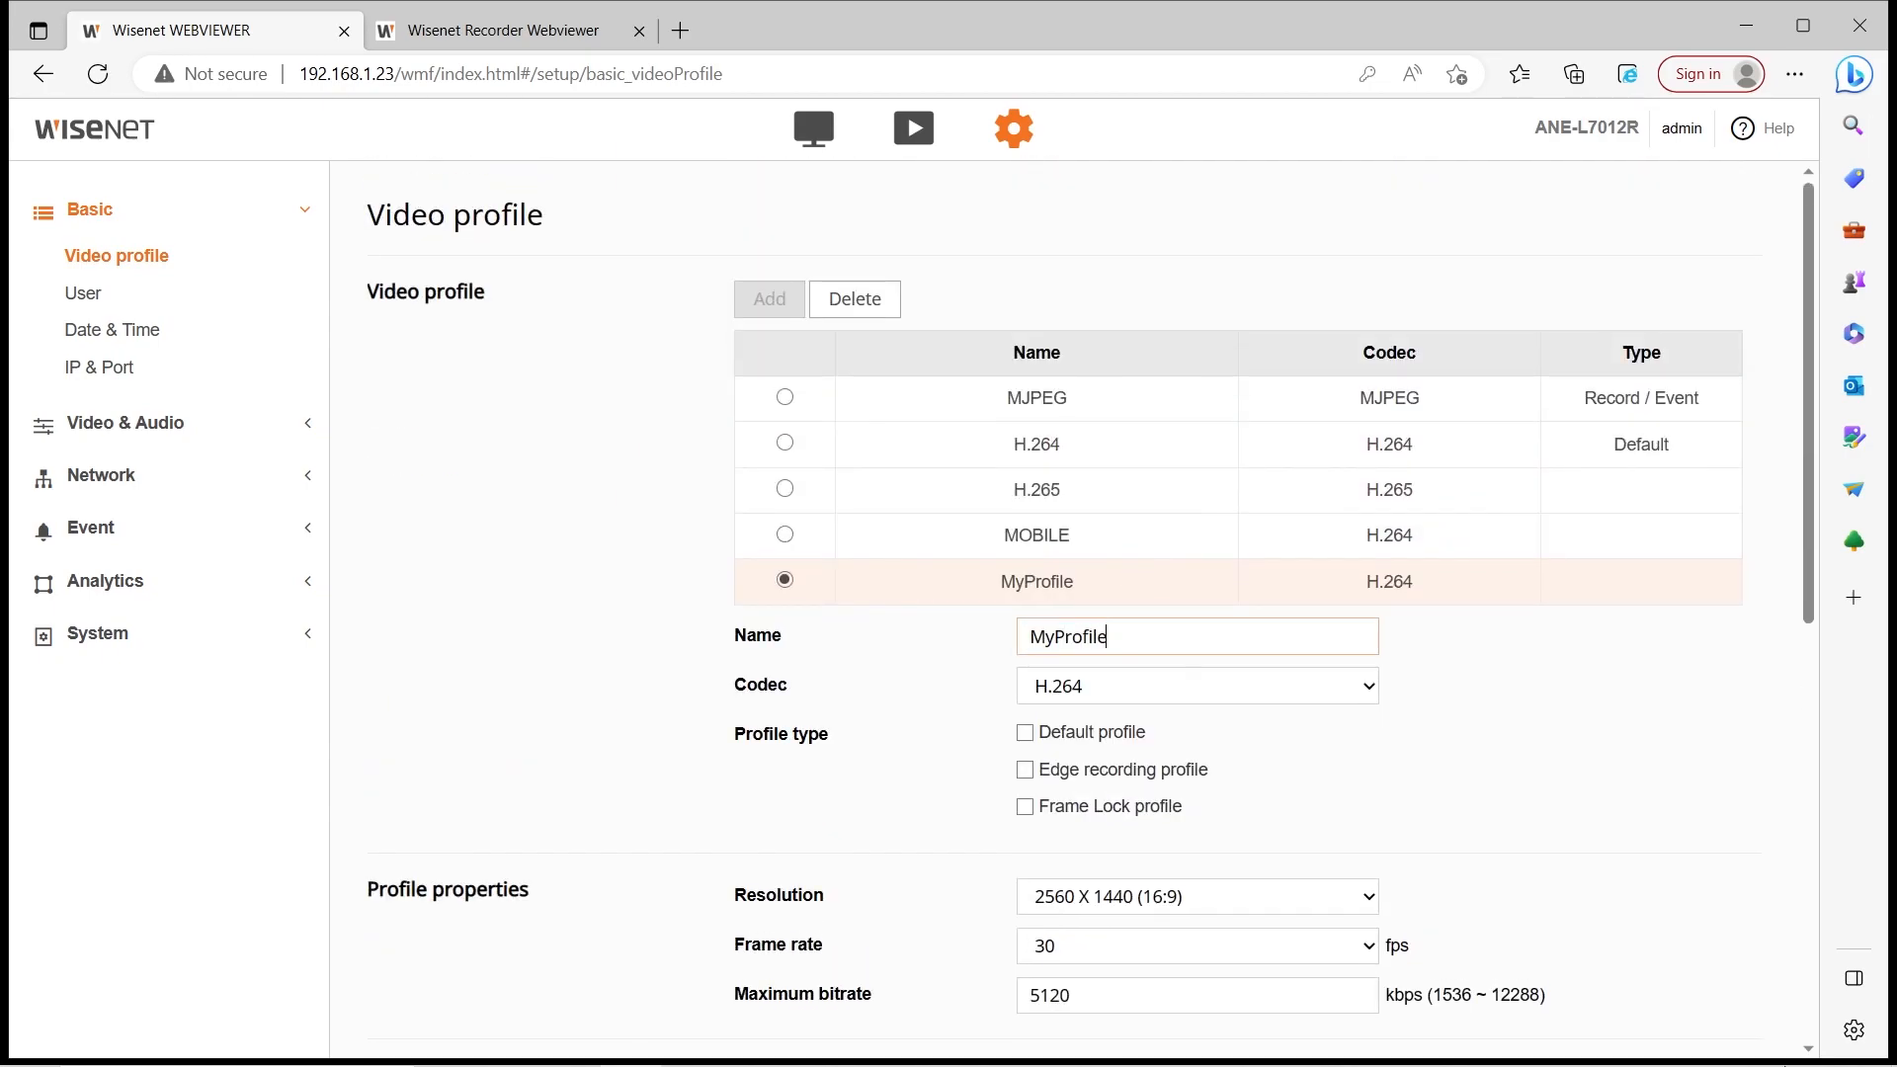
scroll(1120, 634, down, 10)
click(969, 1012)
click(847, 650)
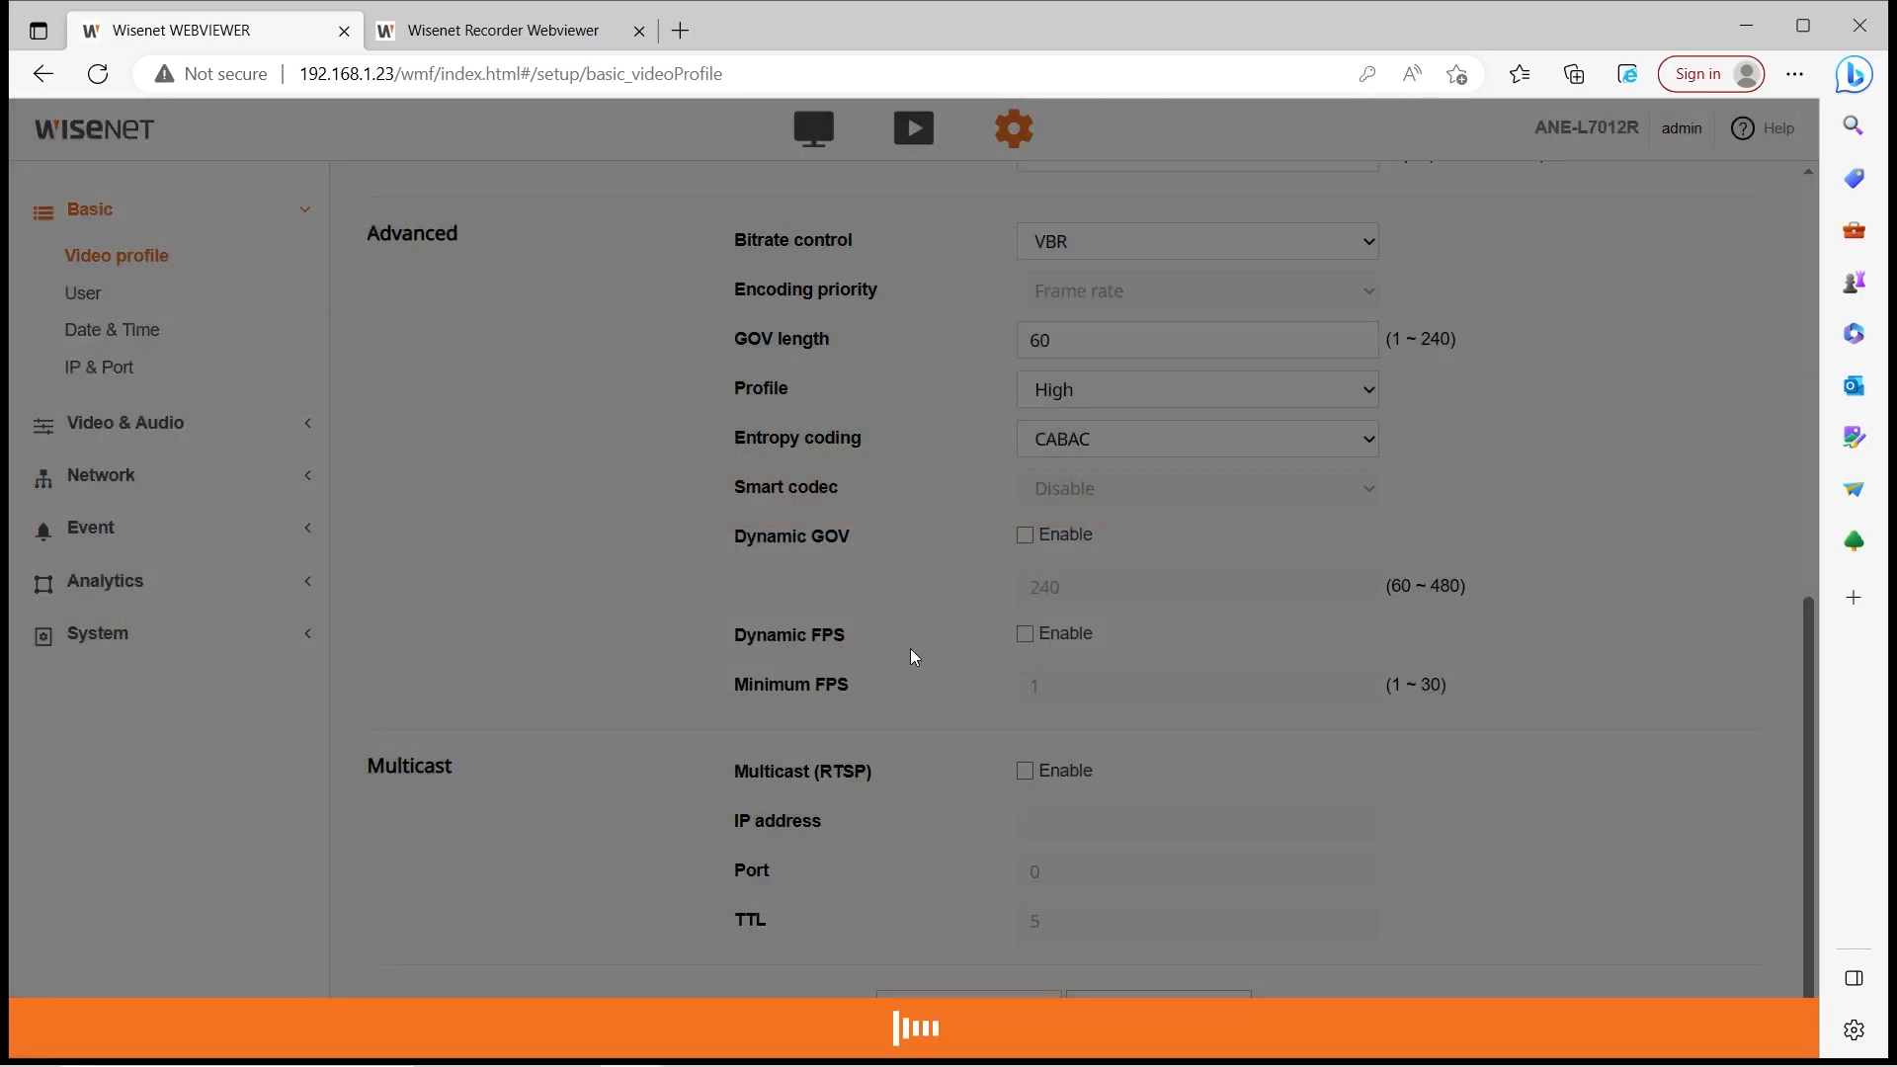
Add and save a second new profile named AnotherProfile
click(770, 298)
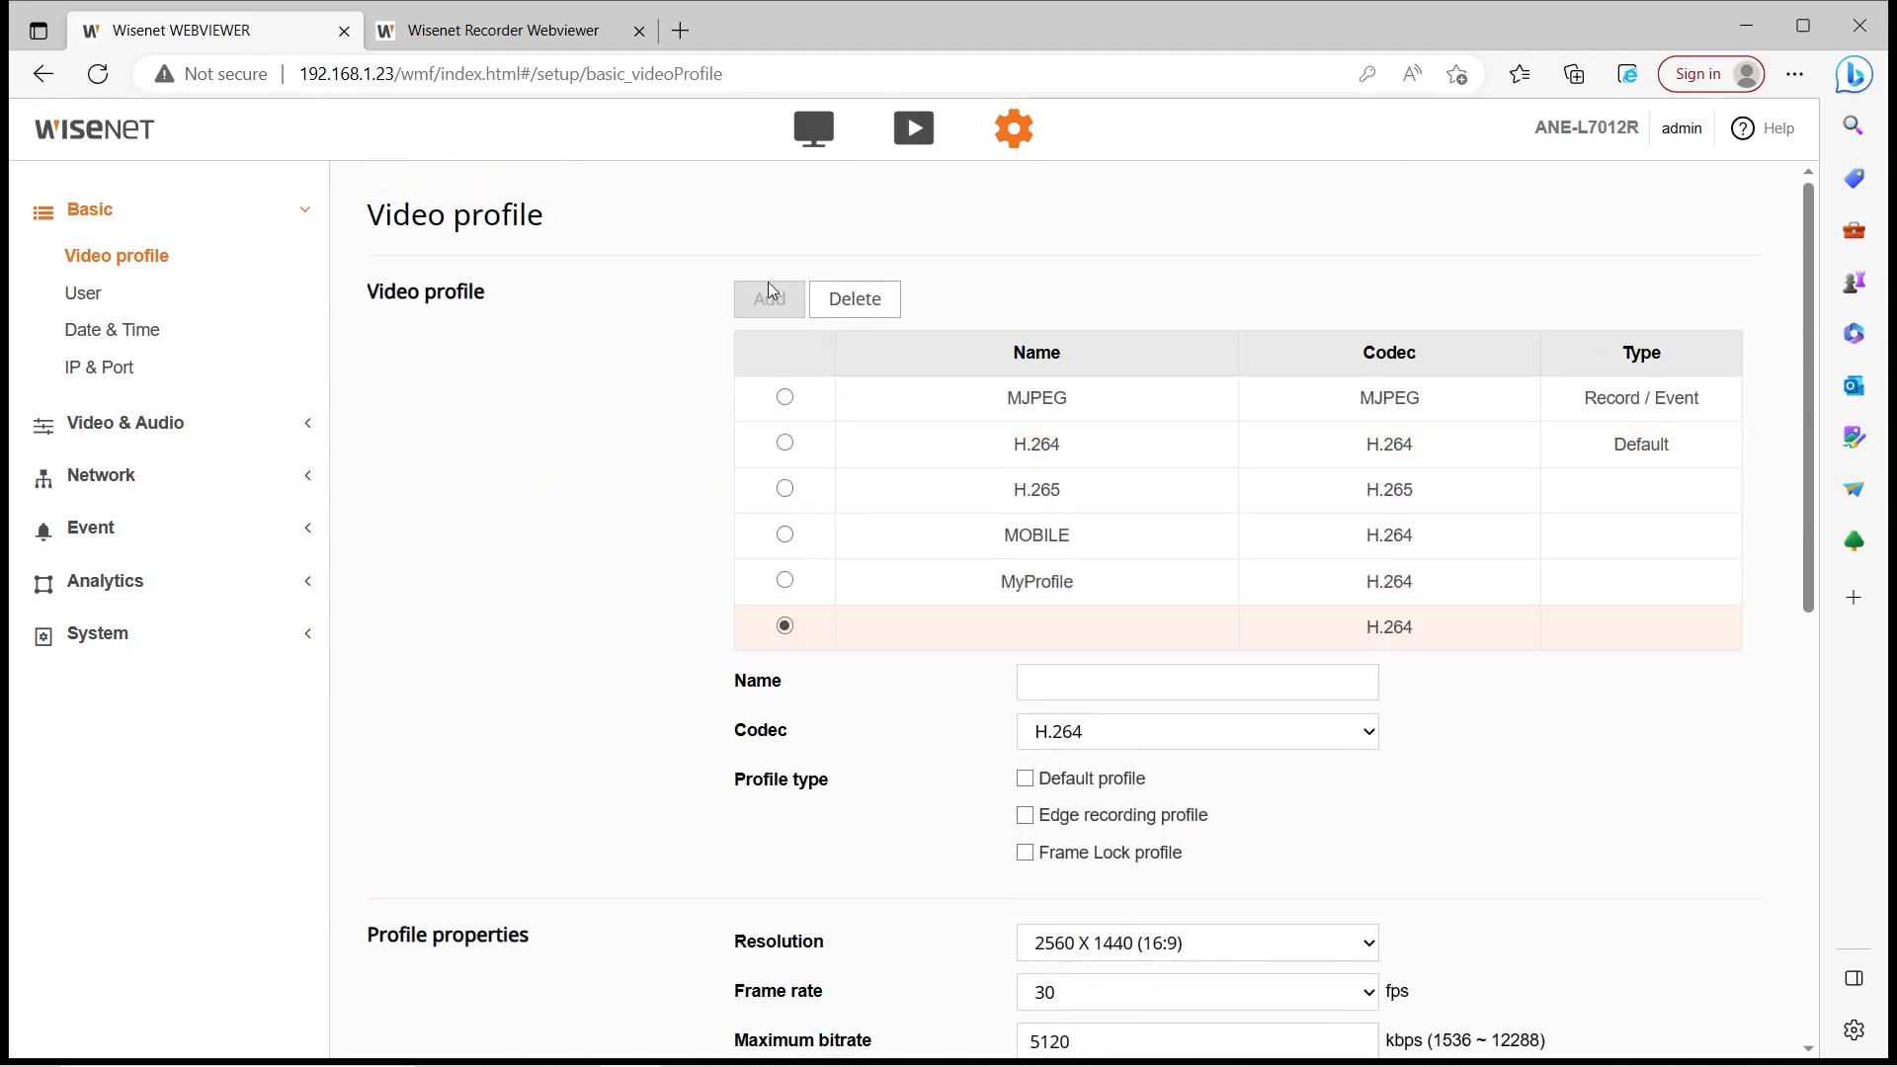
click(1119, 680)
text(Anotherp)
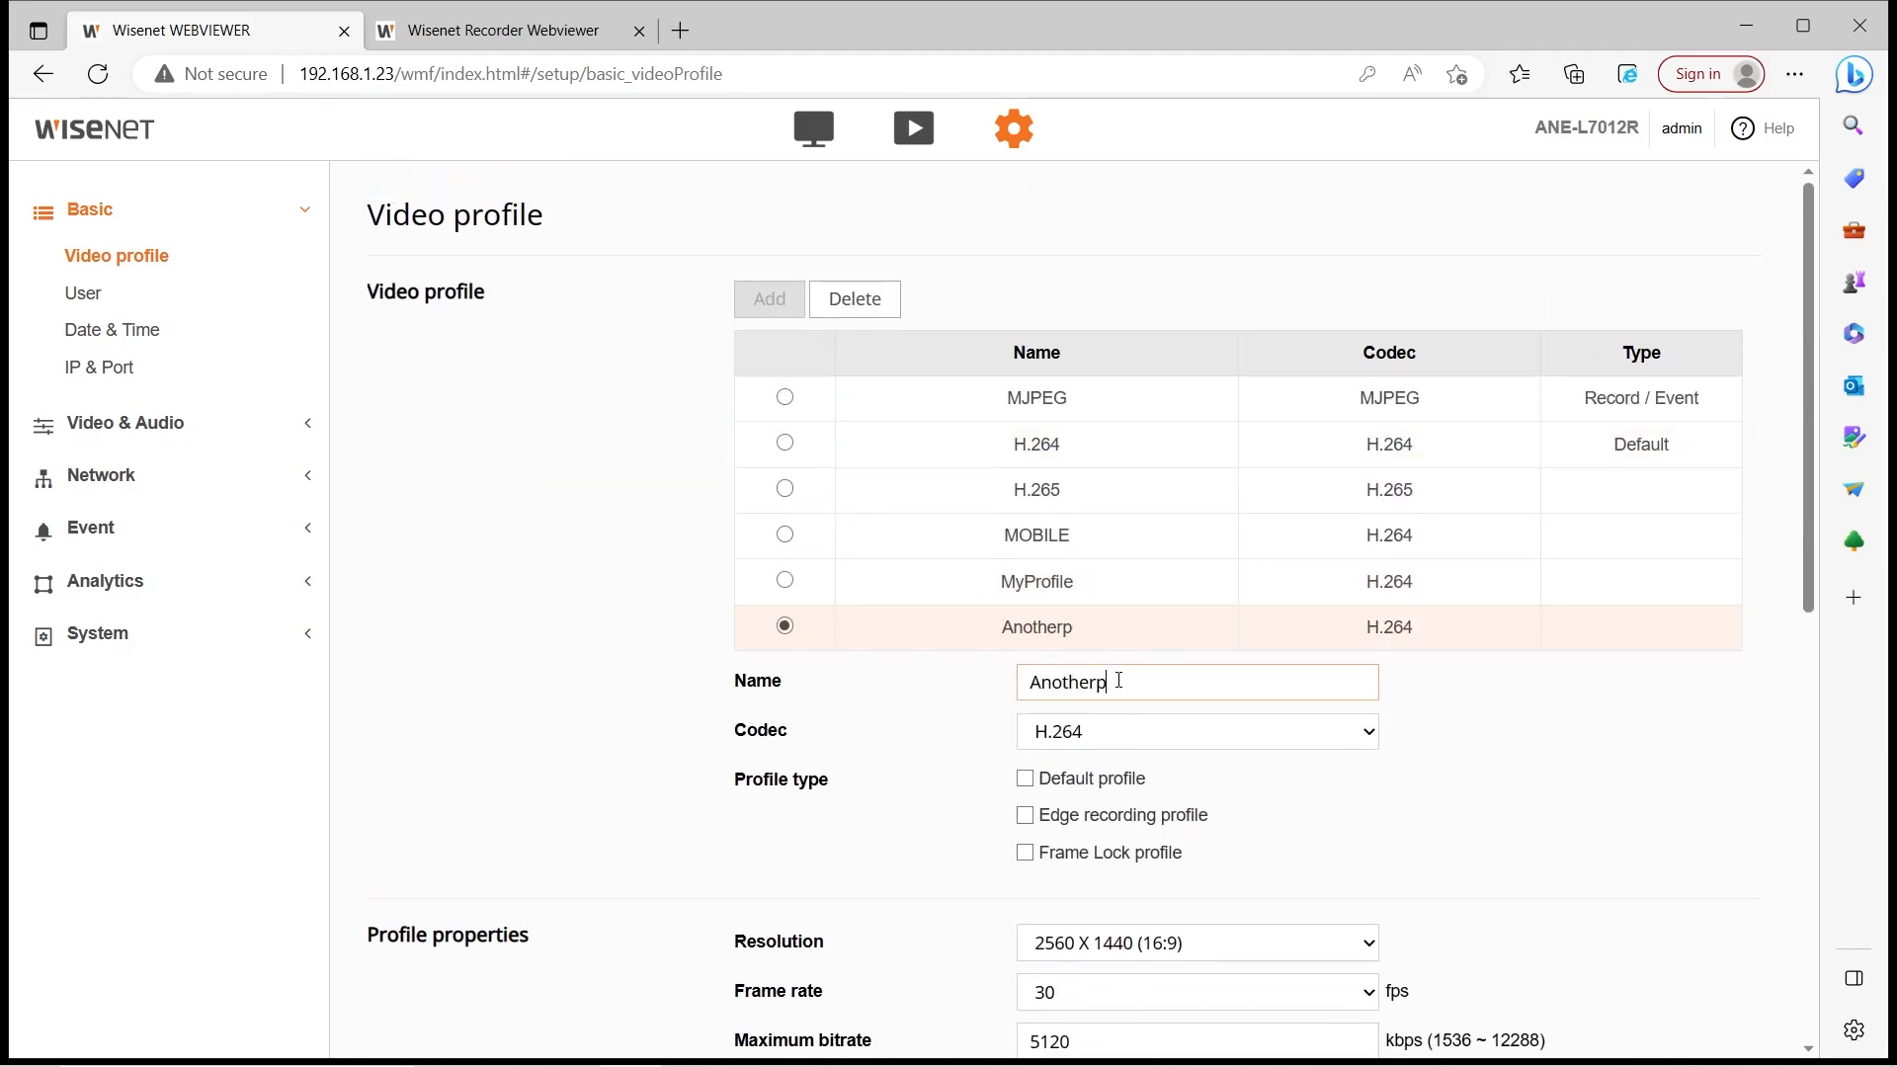
scroll(1037, 790, down, 10)
click(971, 1008)
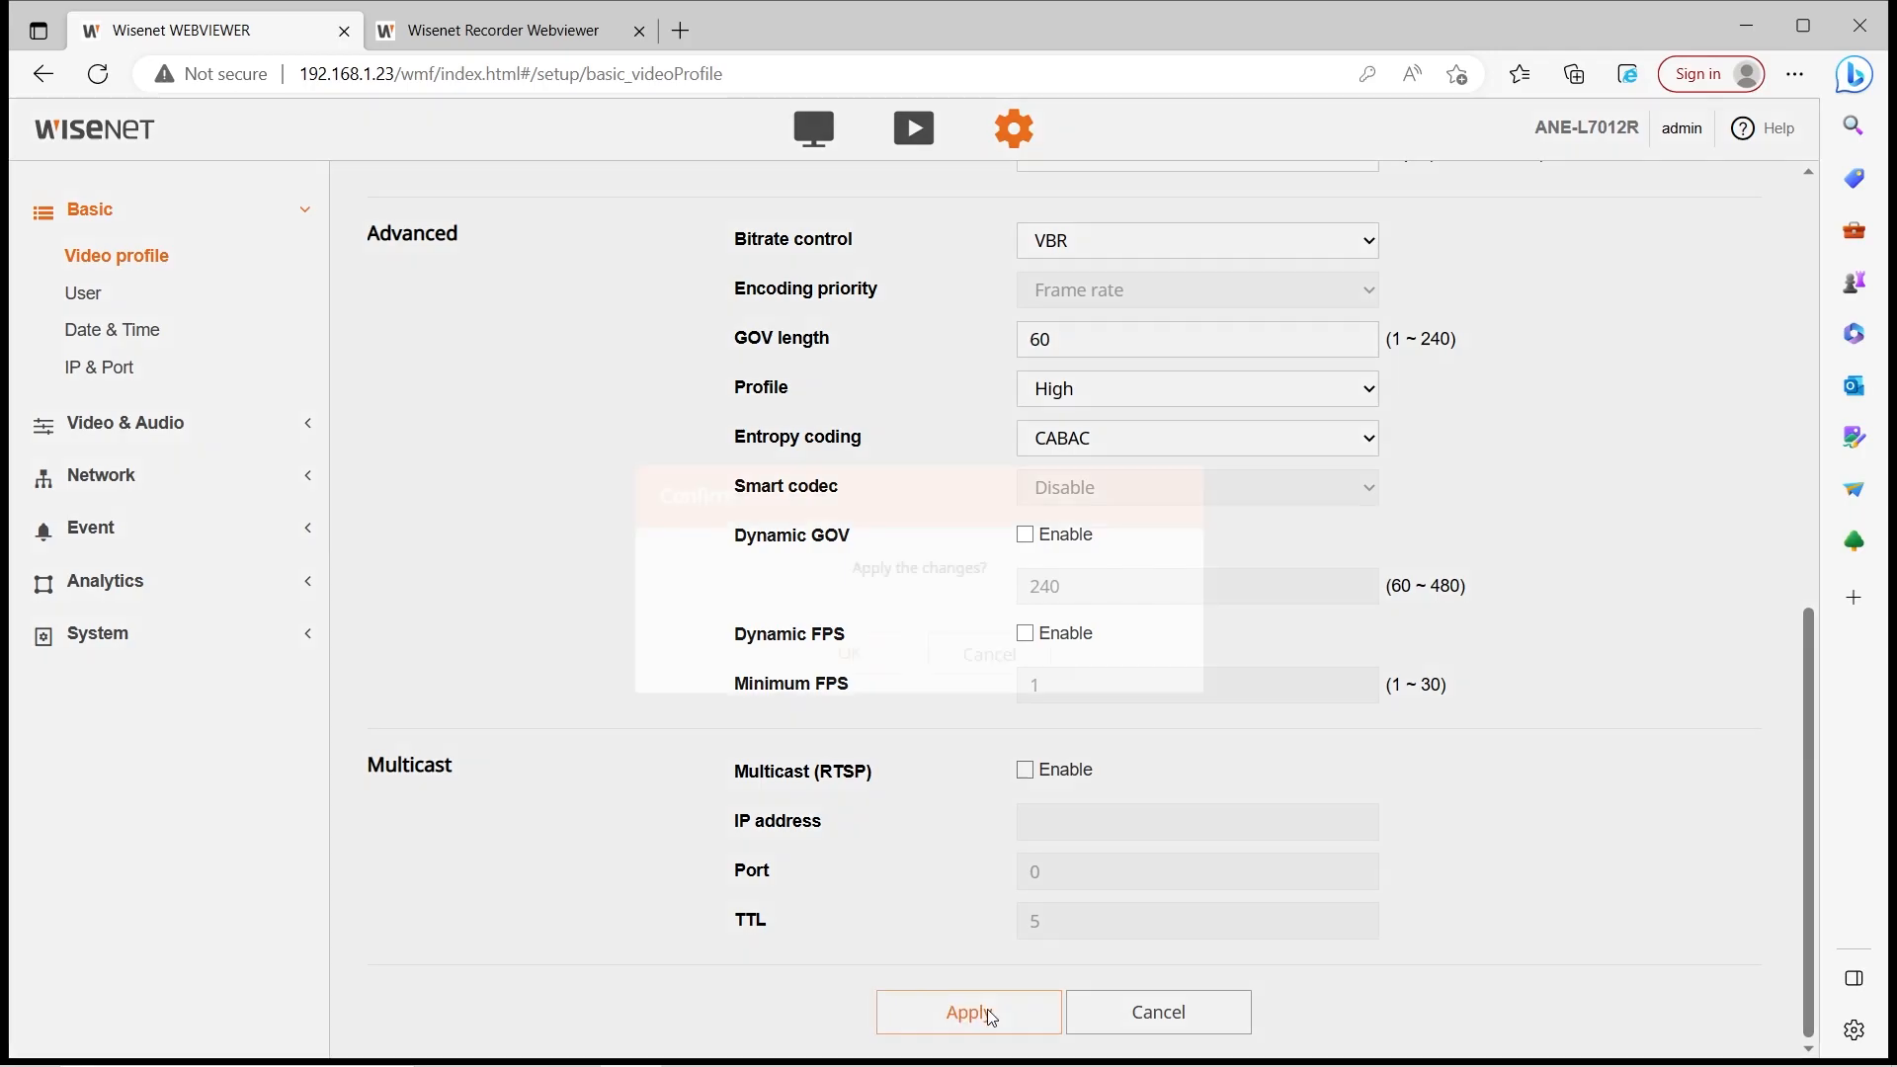
click(850, 653)
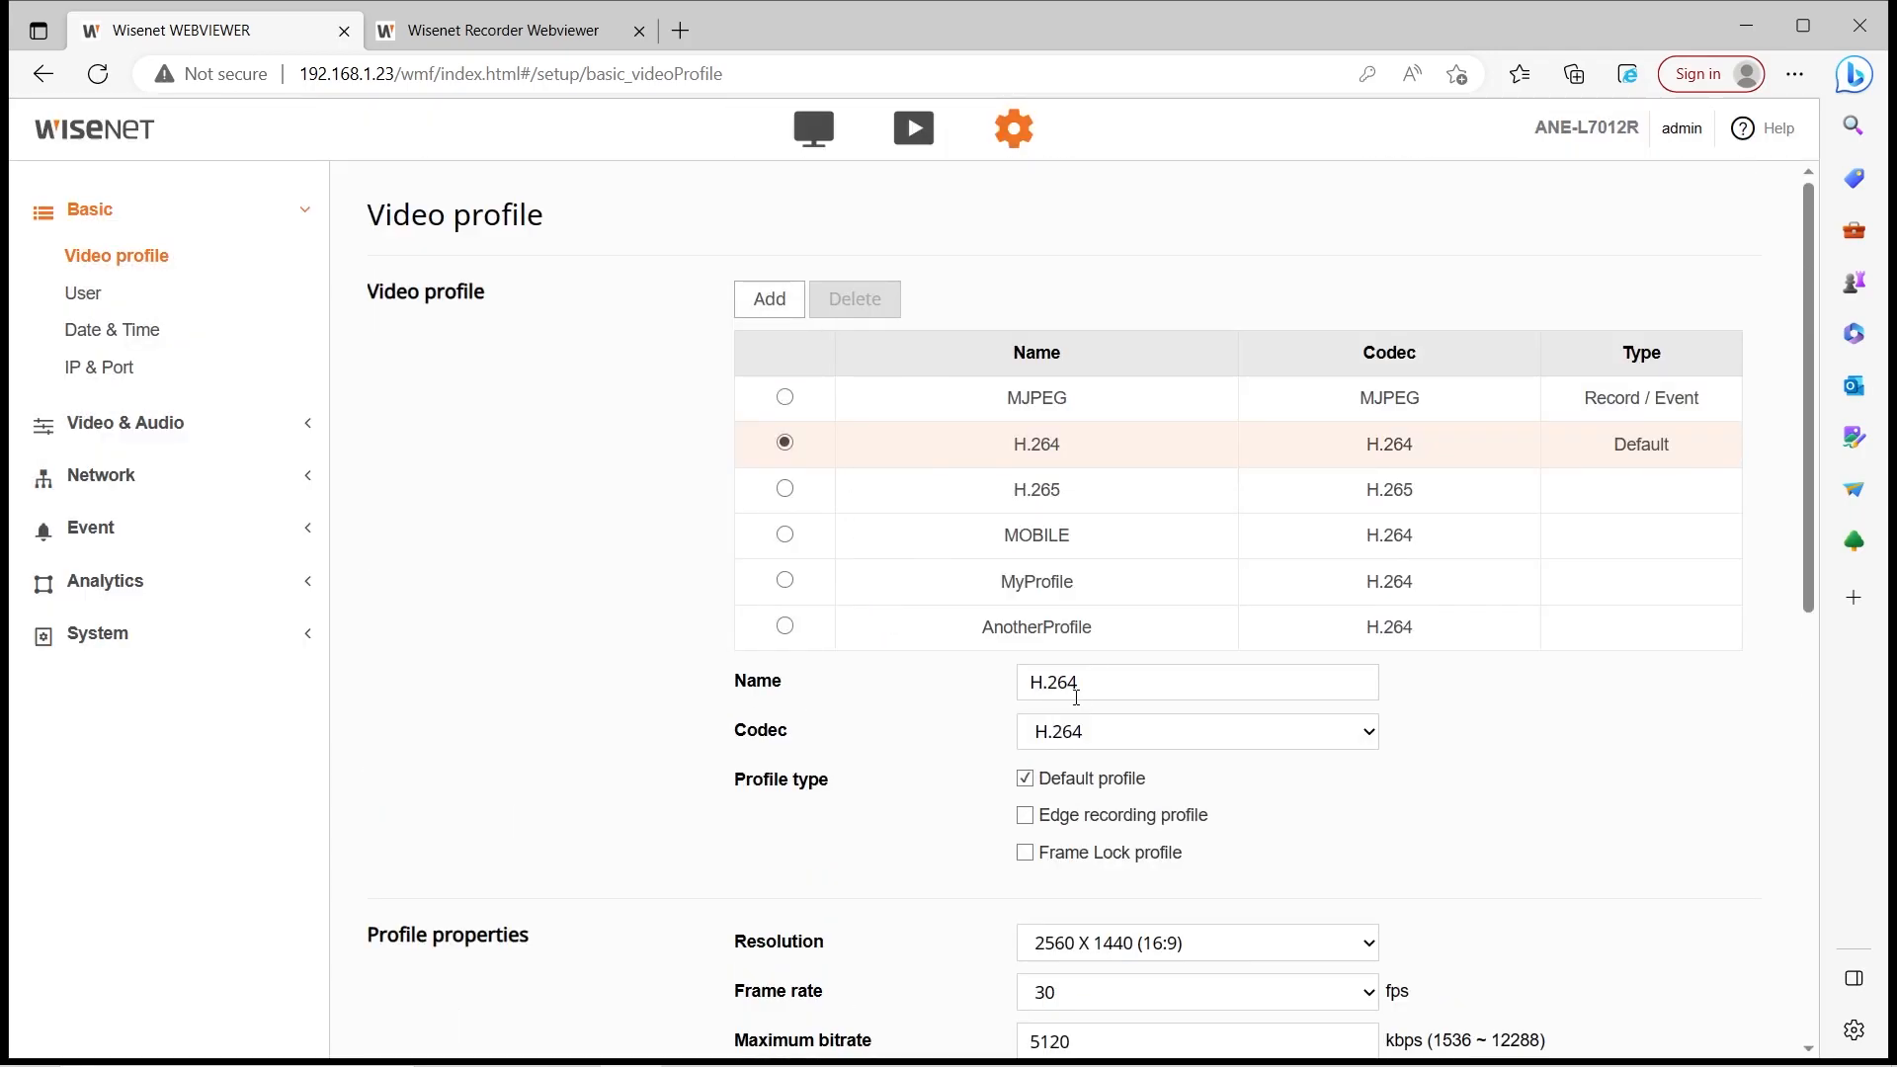
scroll(931, 423, down, 9)
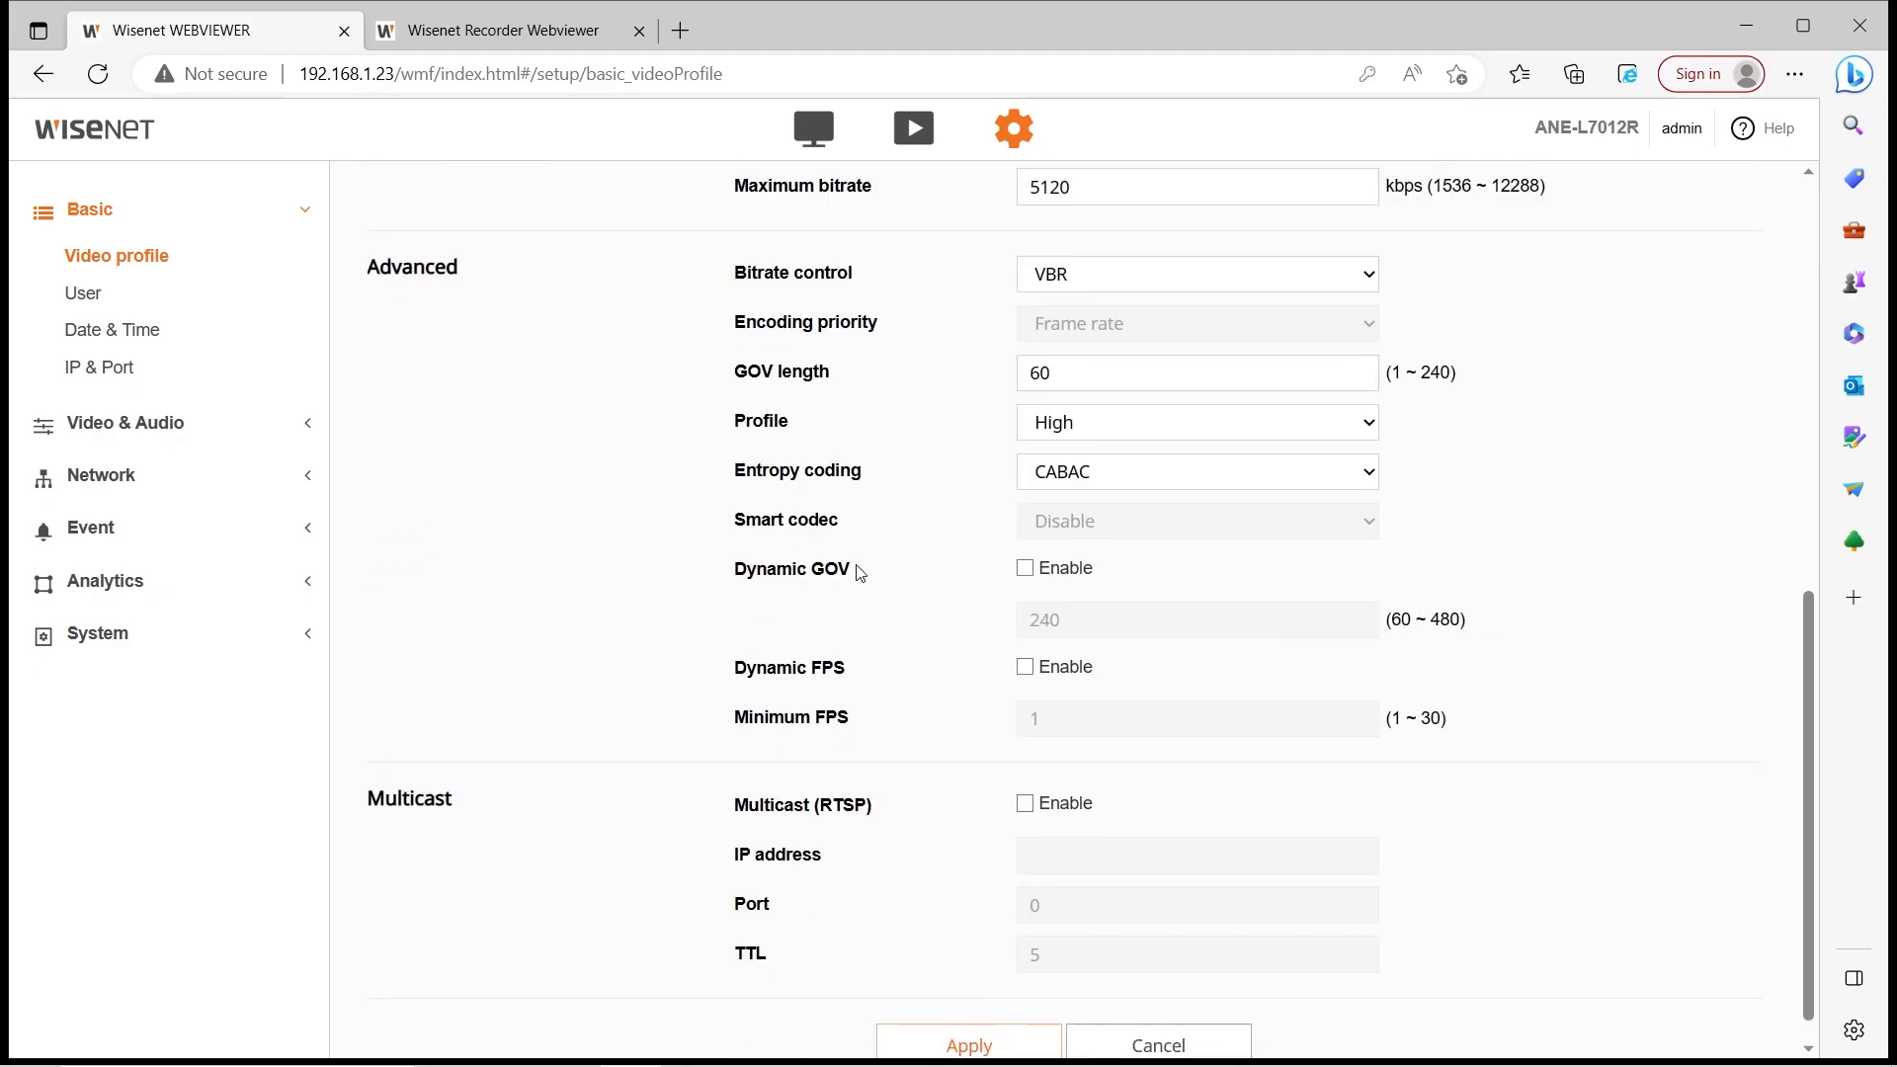
scroll(860, 573, up, 9)
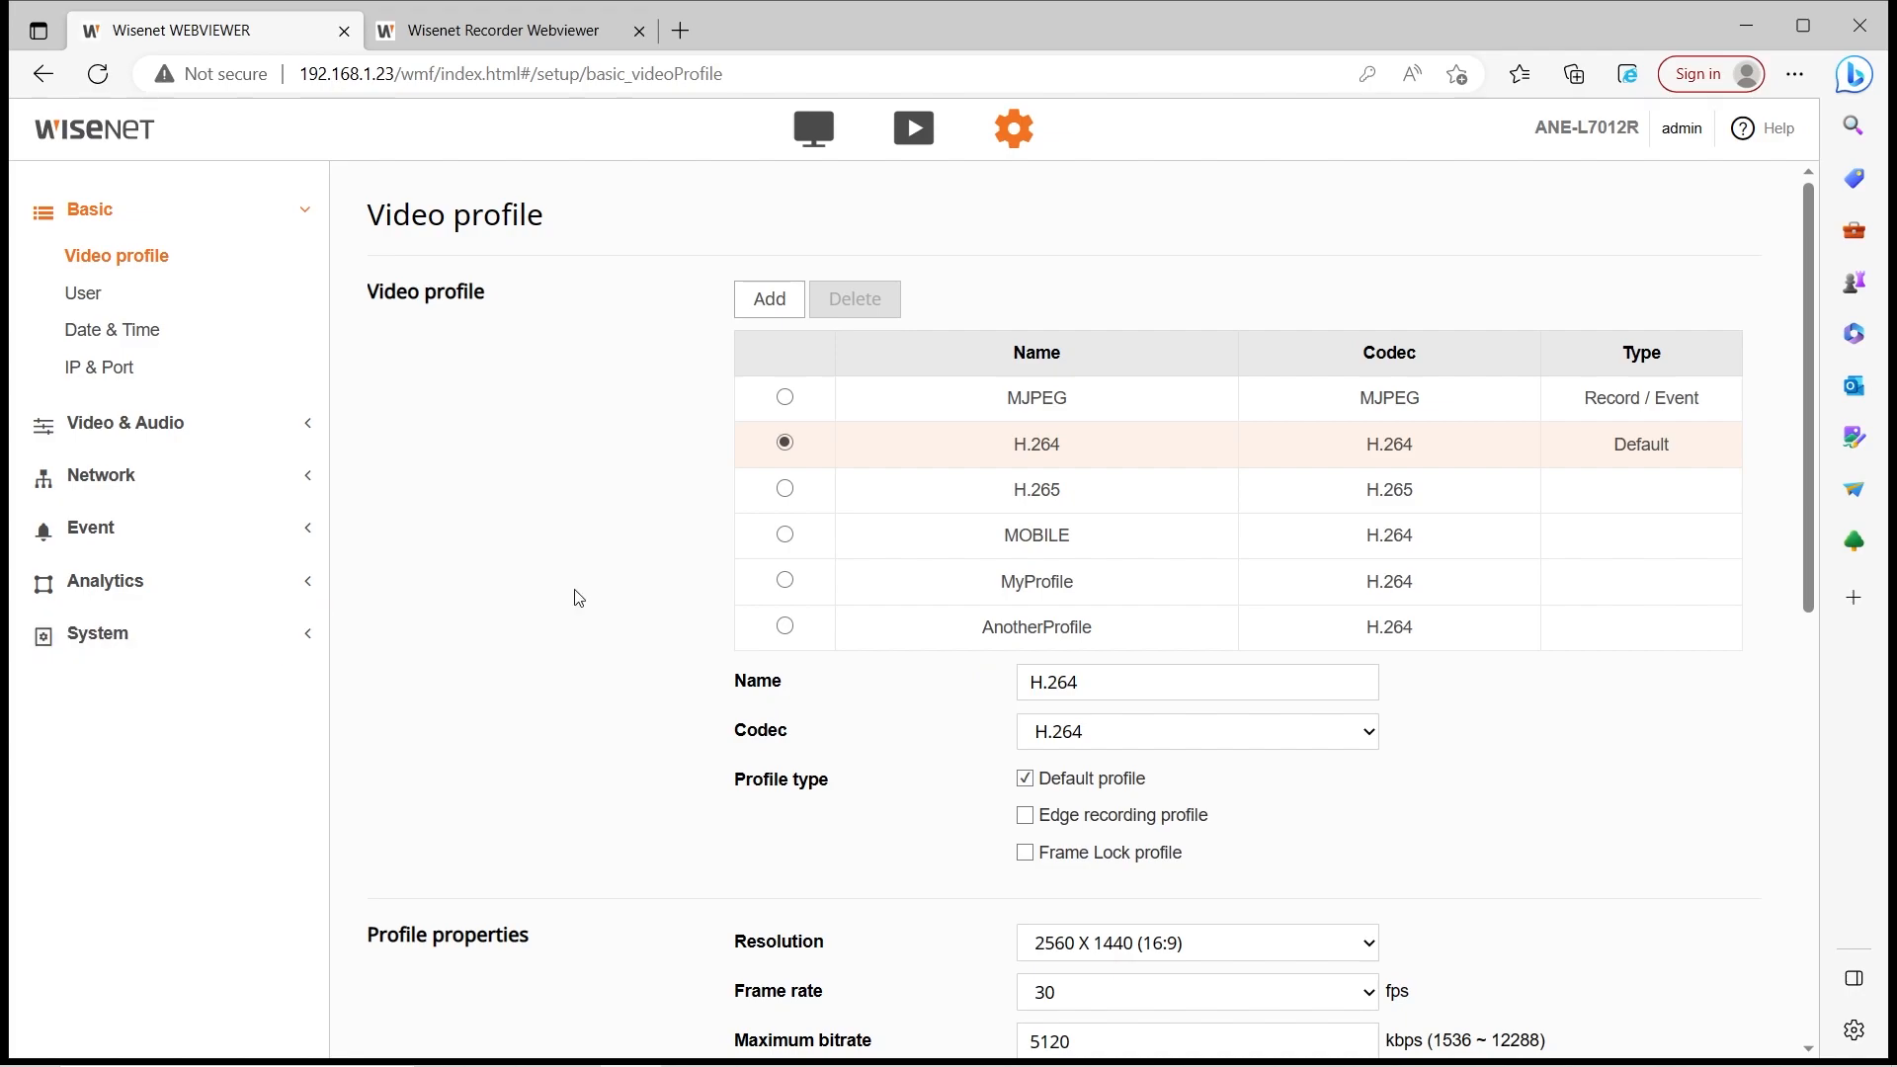
scroll(1226, 472, down, 1)
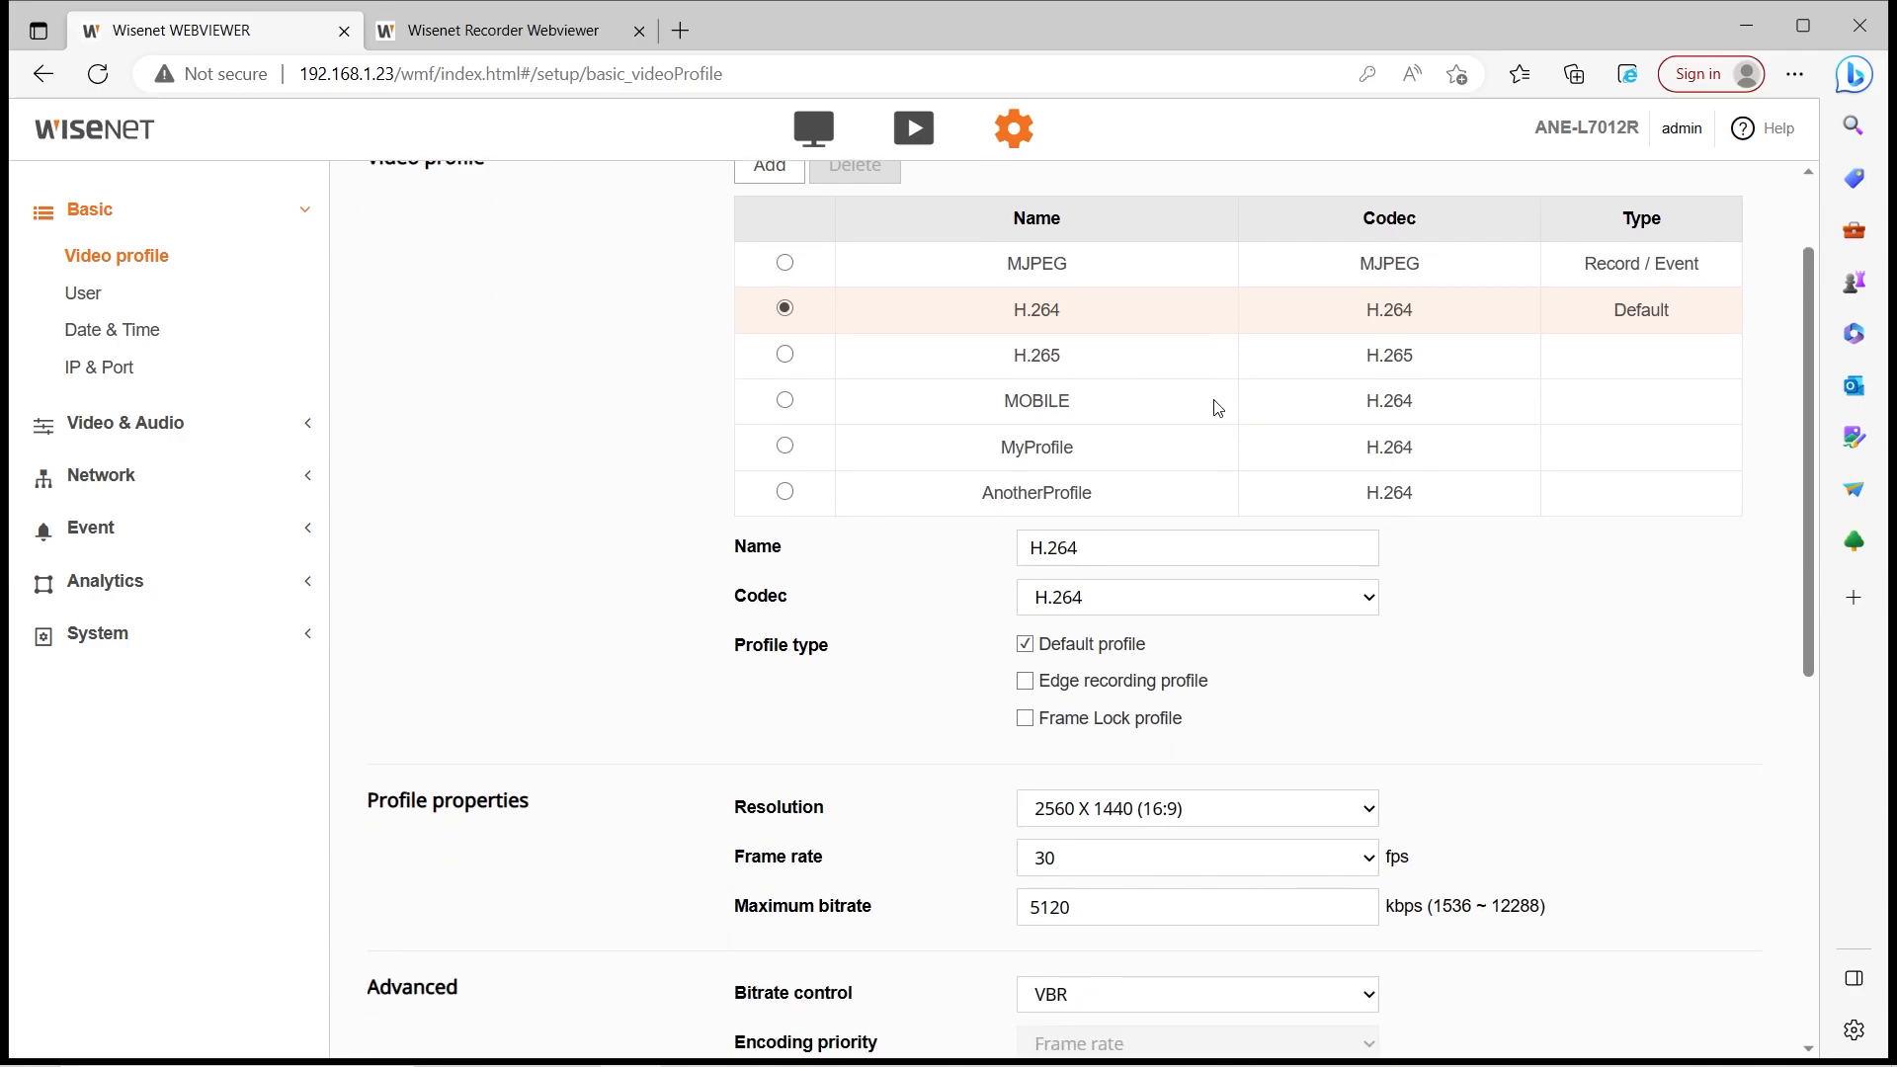
scroll(1060, 951, up, 1)
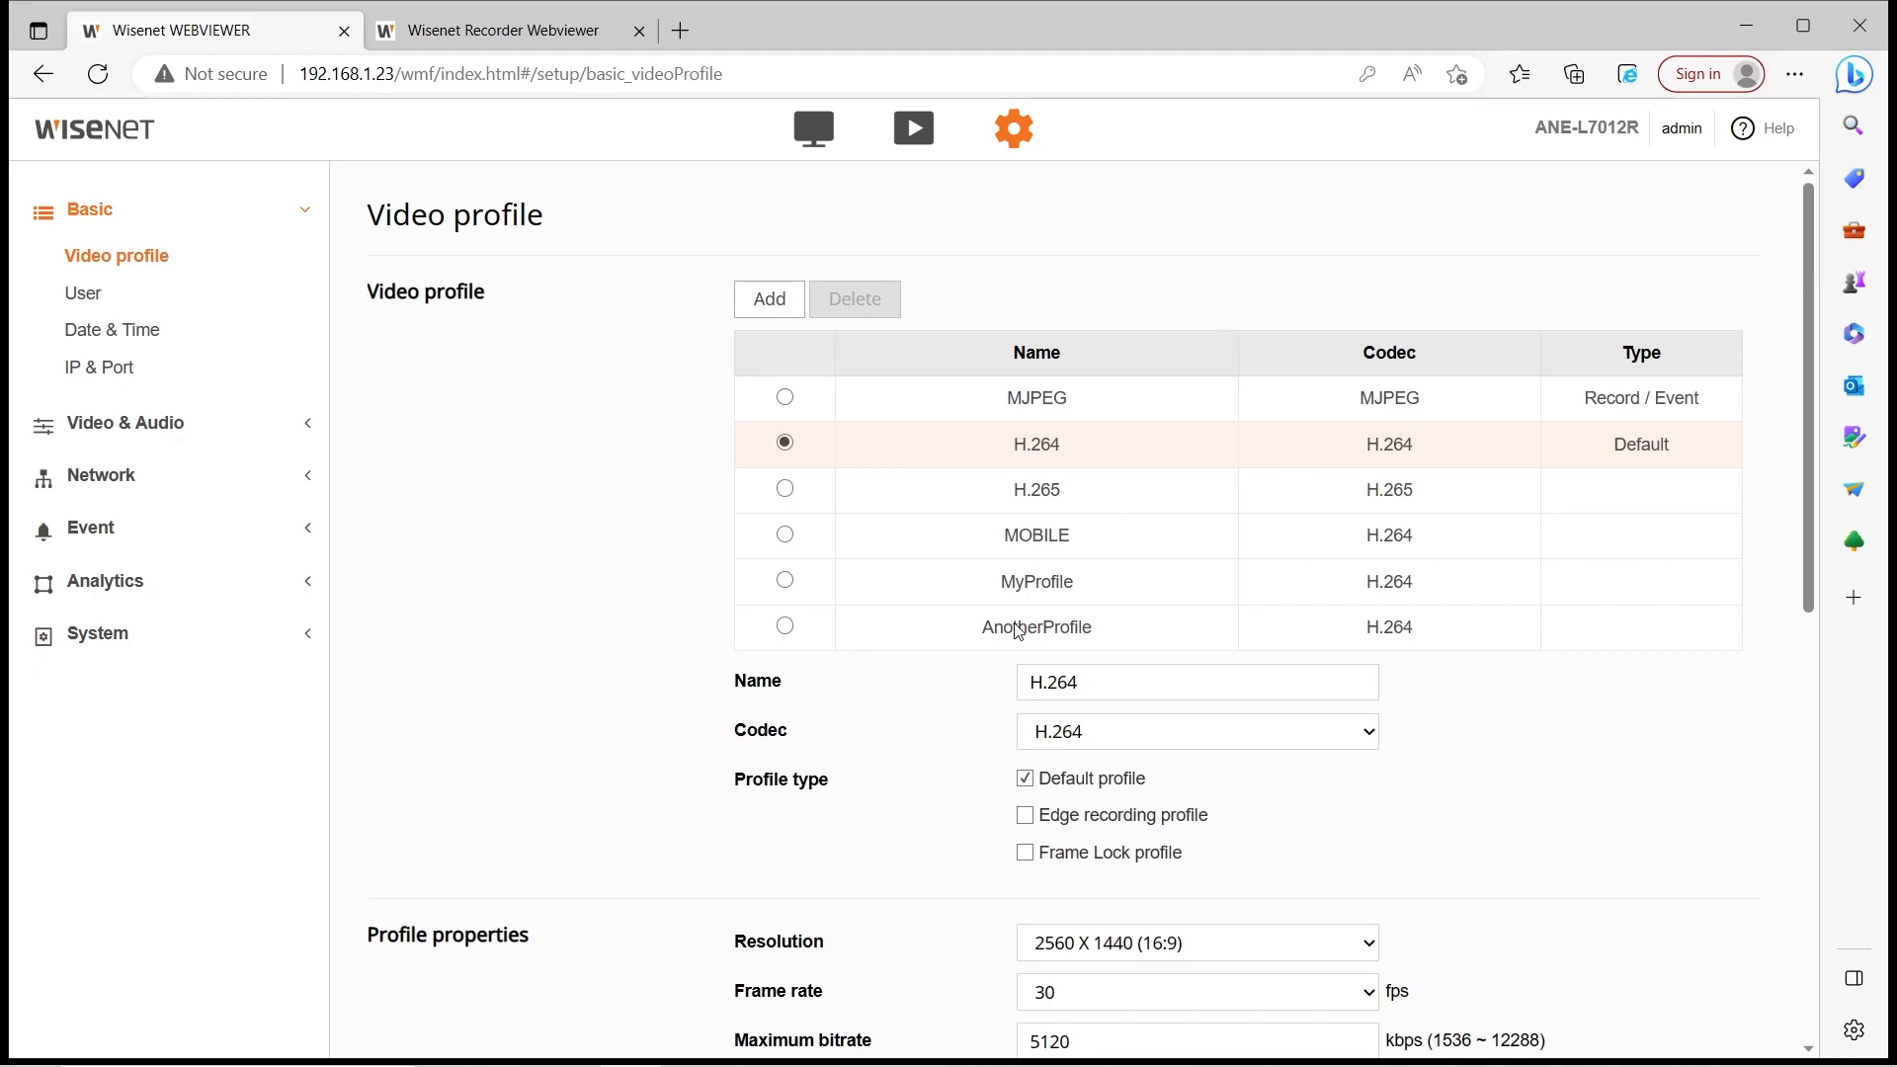
scroll(1065, 581, down, 6)
scroll(1048, 573, up, 6)
Open the User page and scroll through the administrator info and Current users list
click(121, 287)
scroll(1168, 606, up, 6)
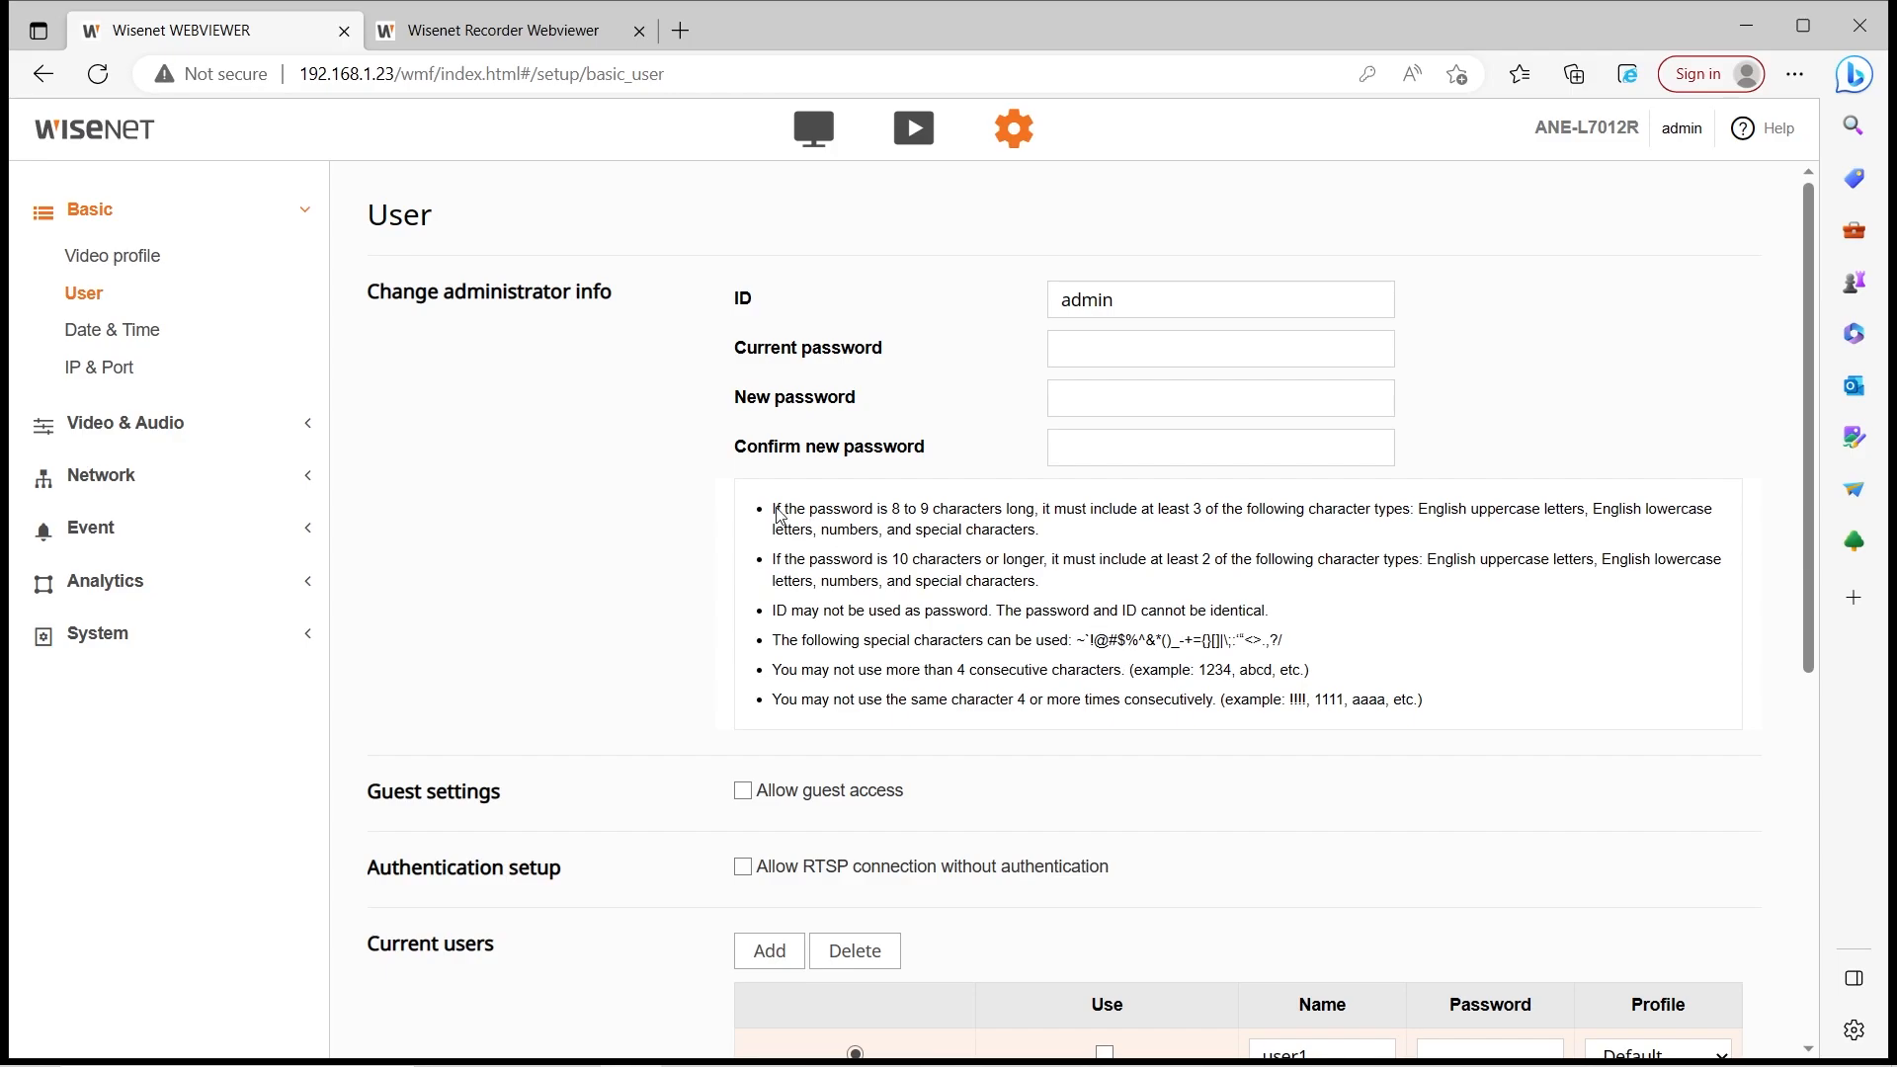
scroll(780, 515, down, 5)
scroll(780, 515, down, 2)
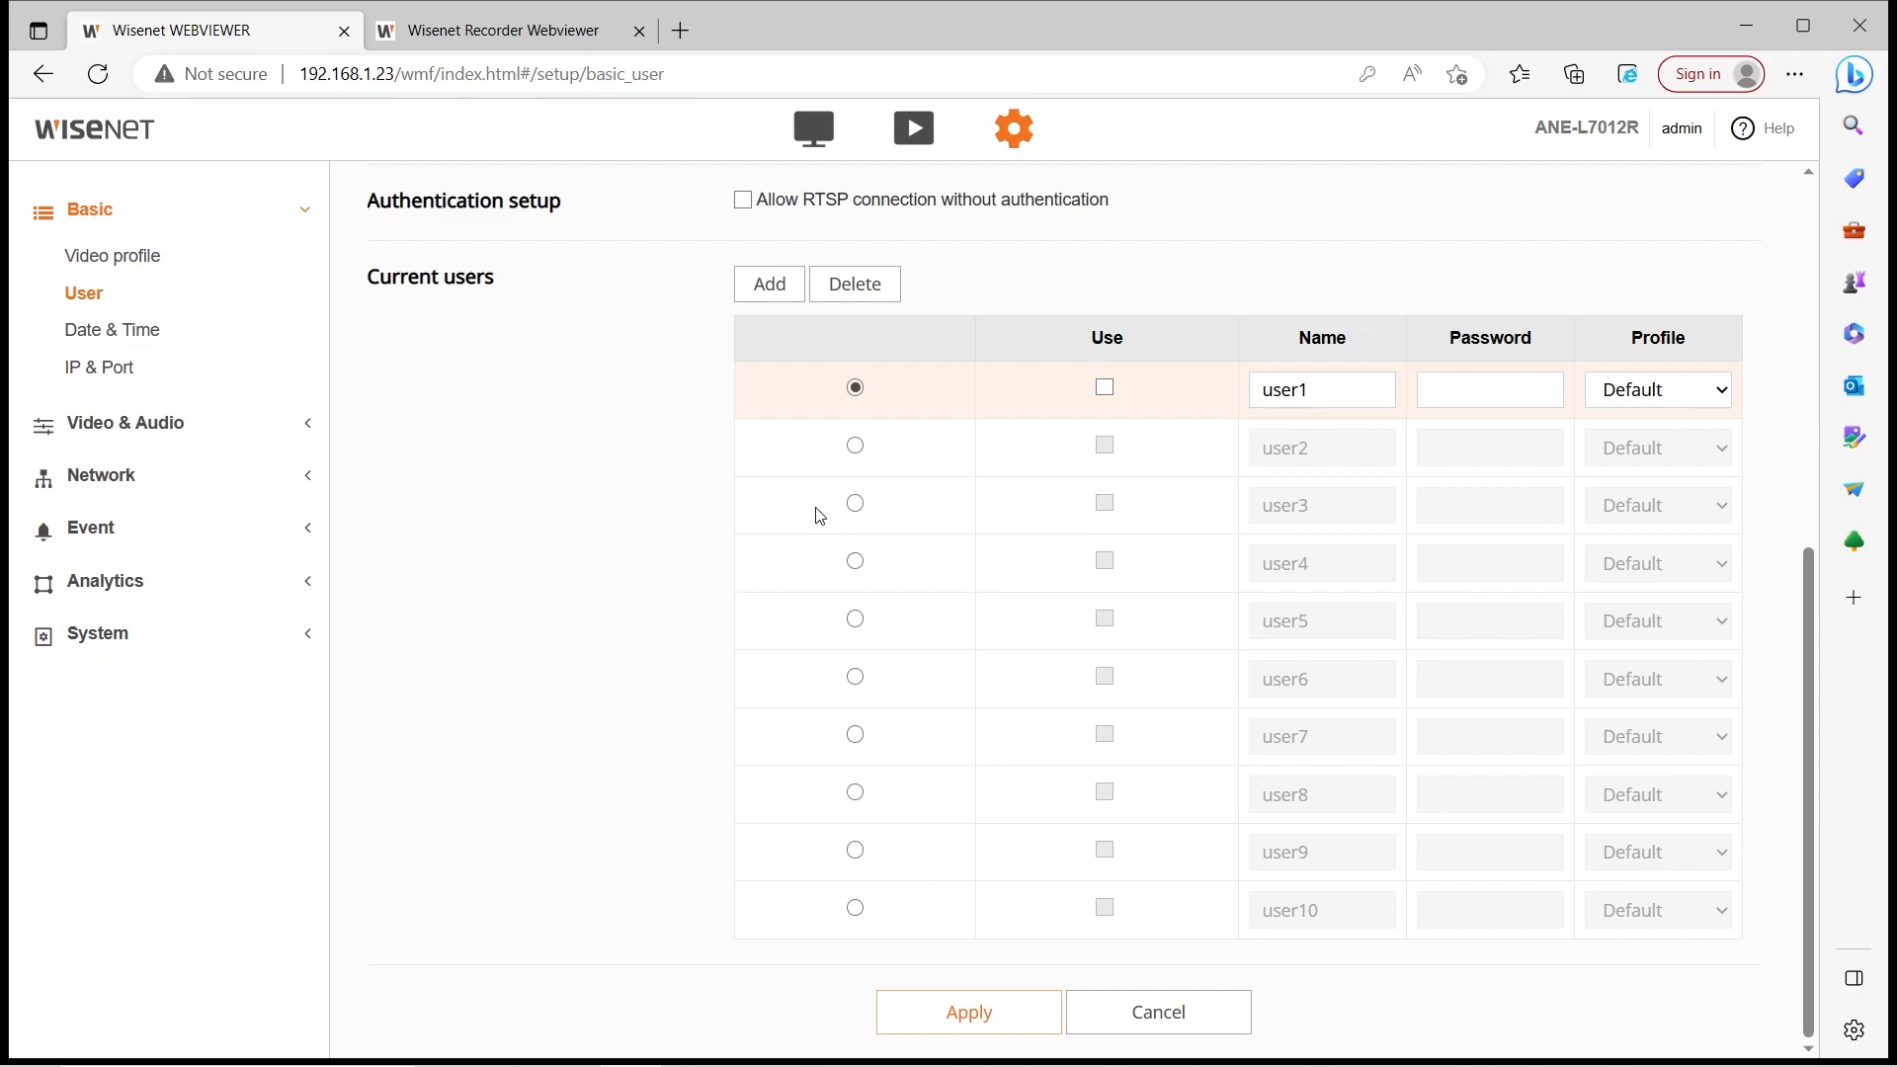
scroll(487, 583, up, 5)
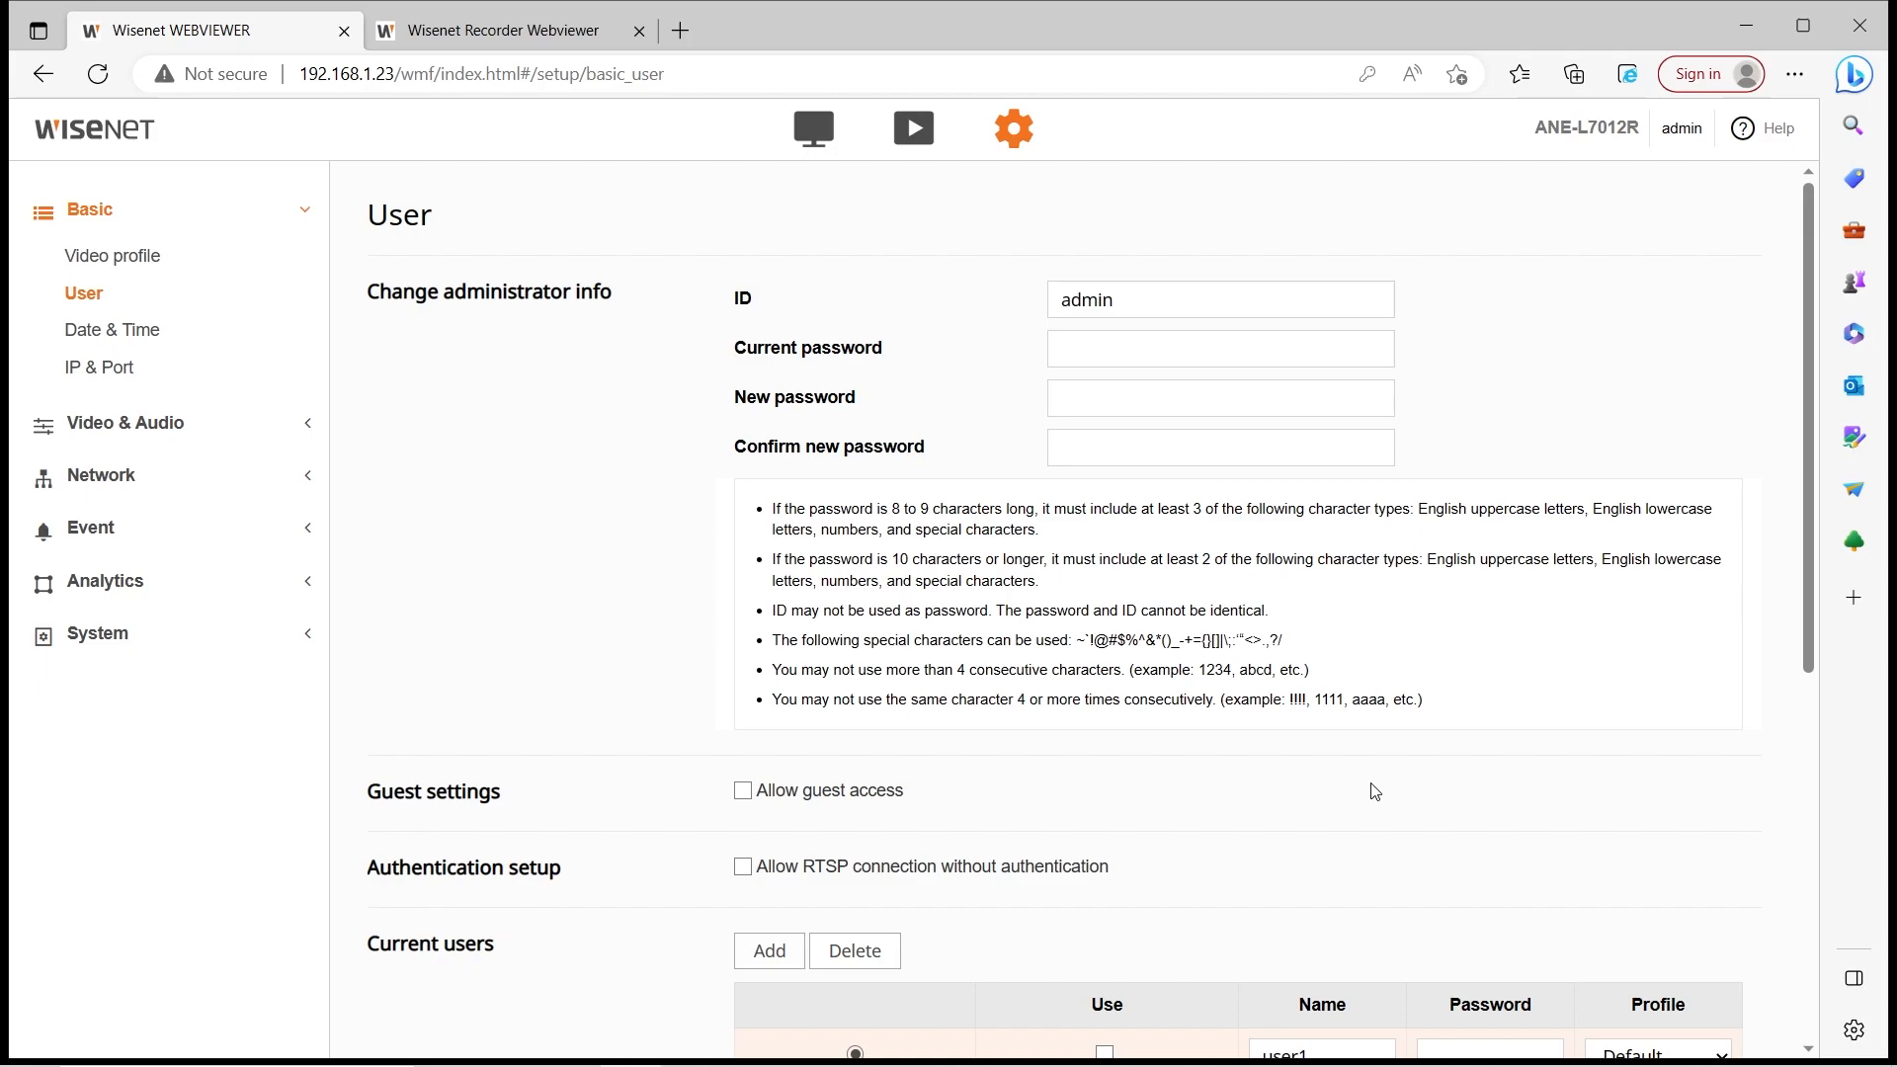
scroll(914, 711, down, 1)
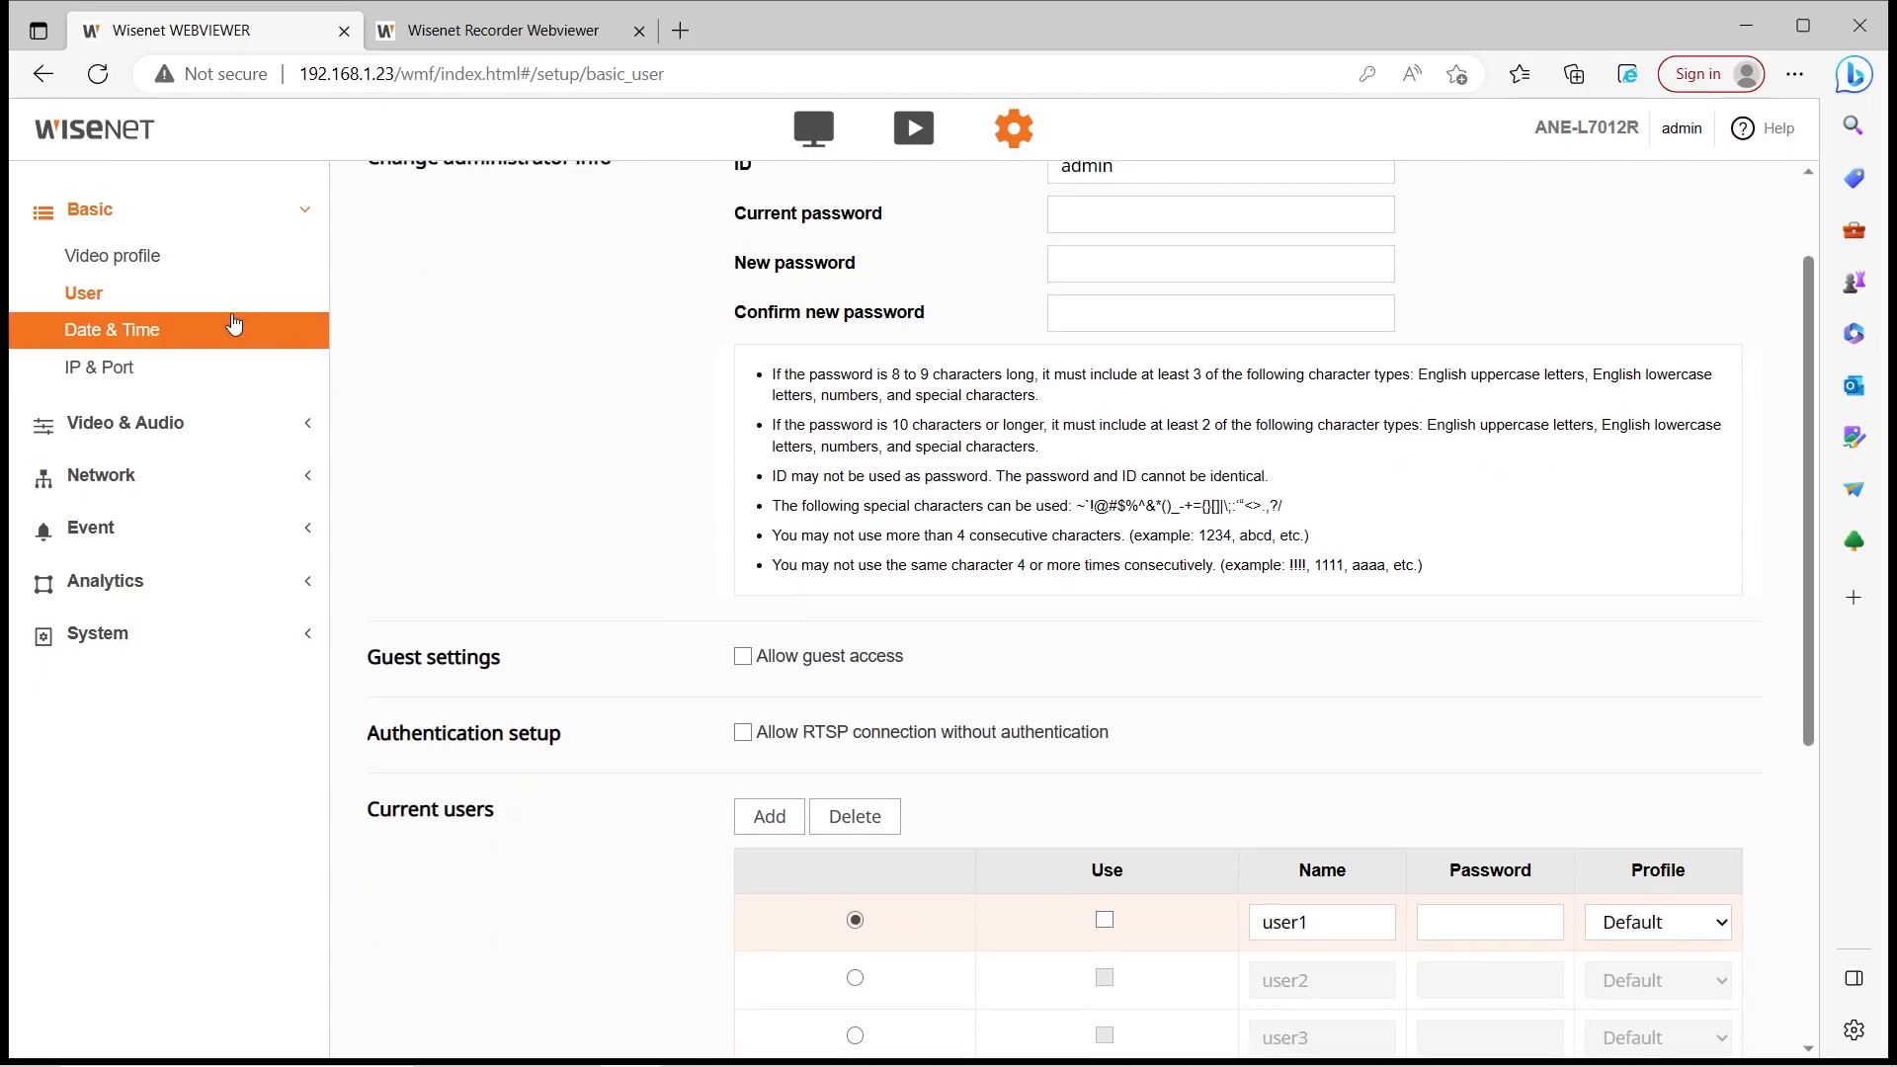
click(126, 423)
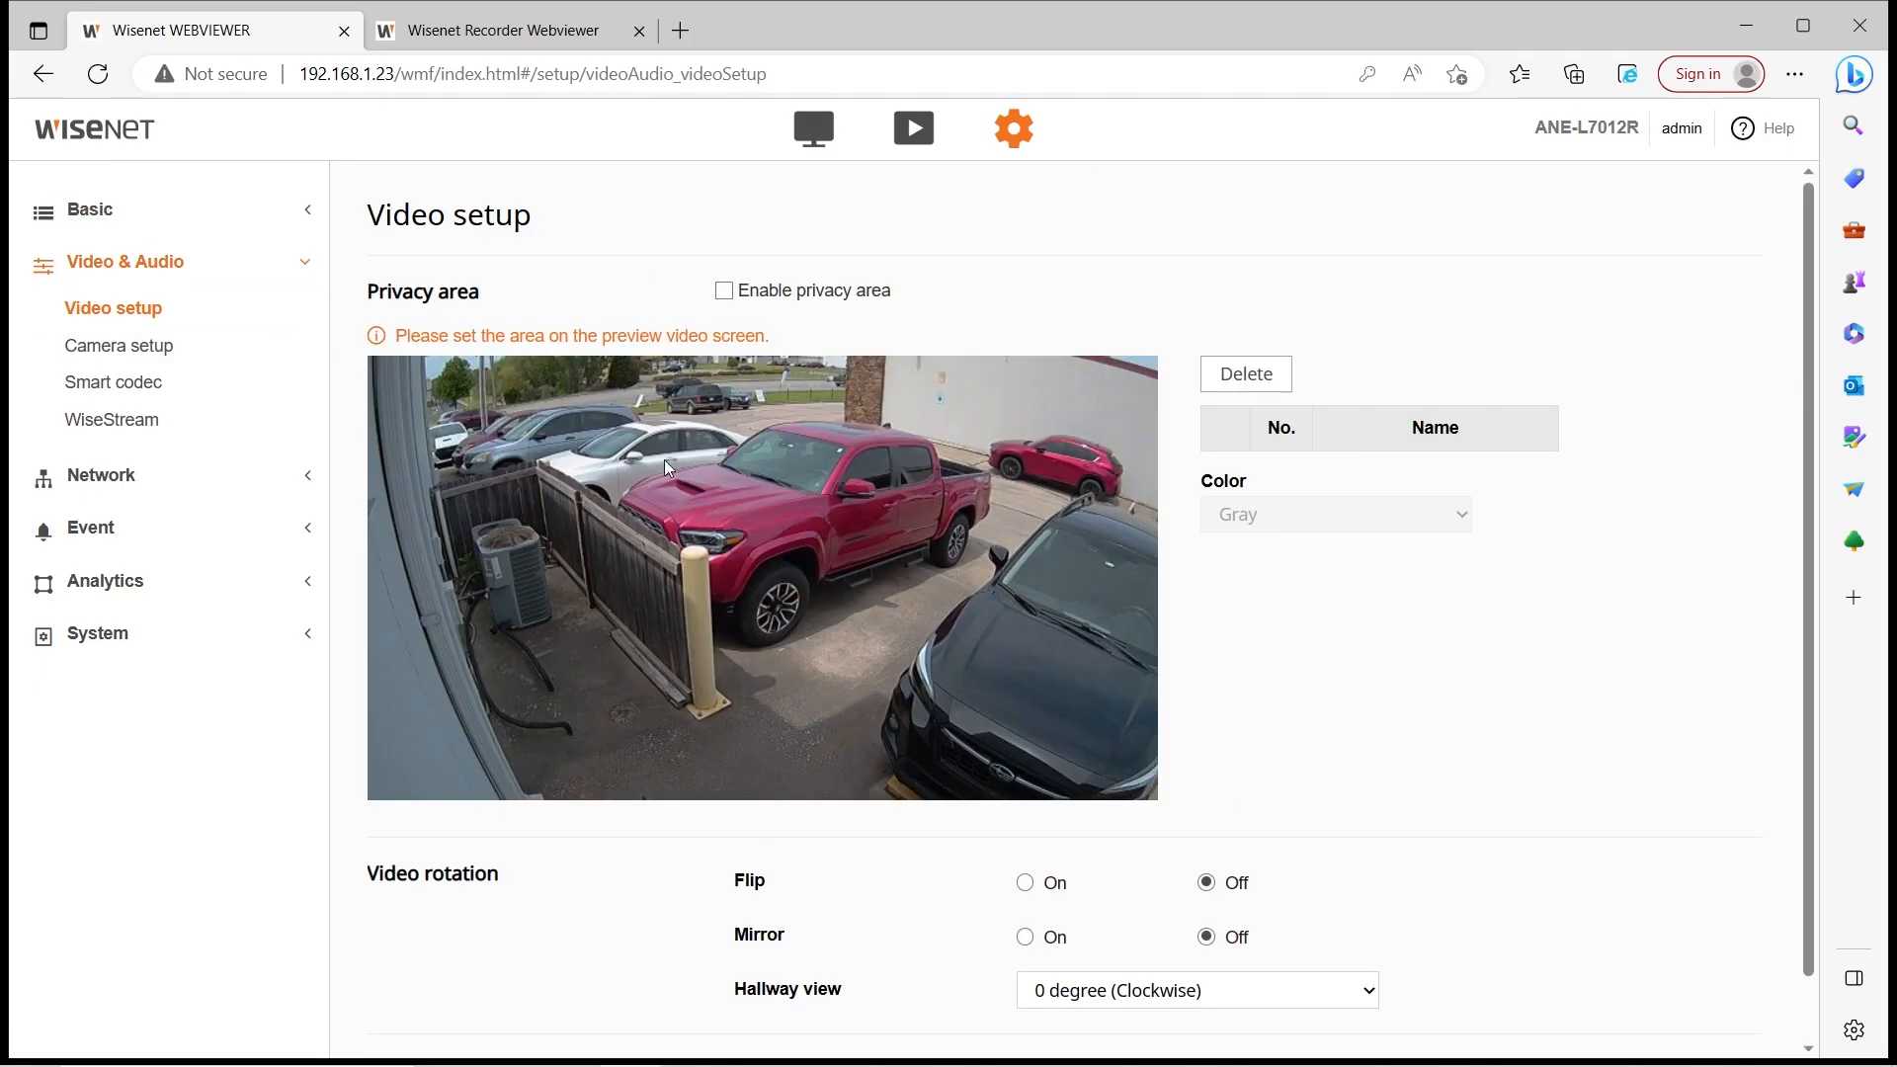
Switch to live view and back, then open Video & Audio > Video setup
scroll(664, 459, down, 1)
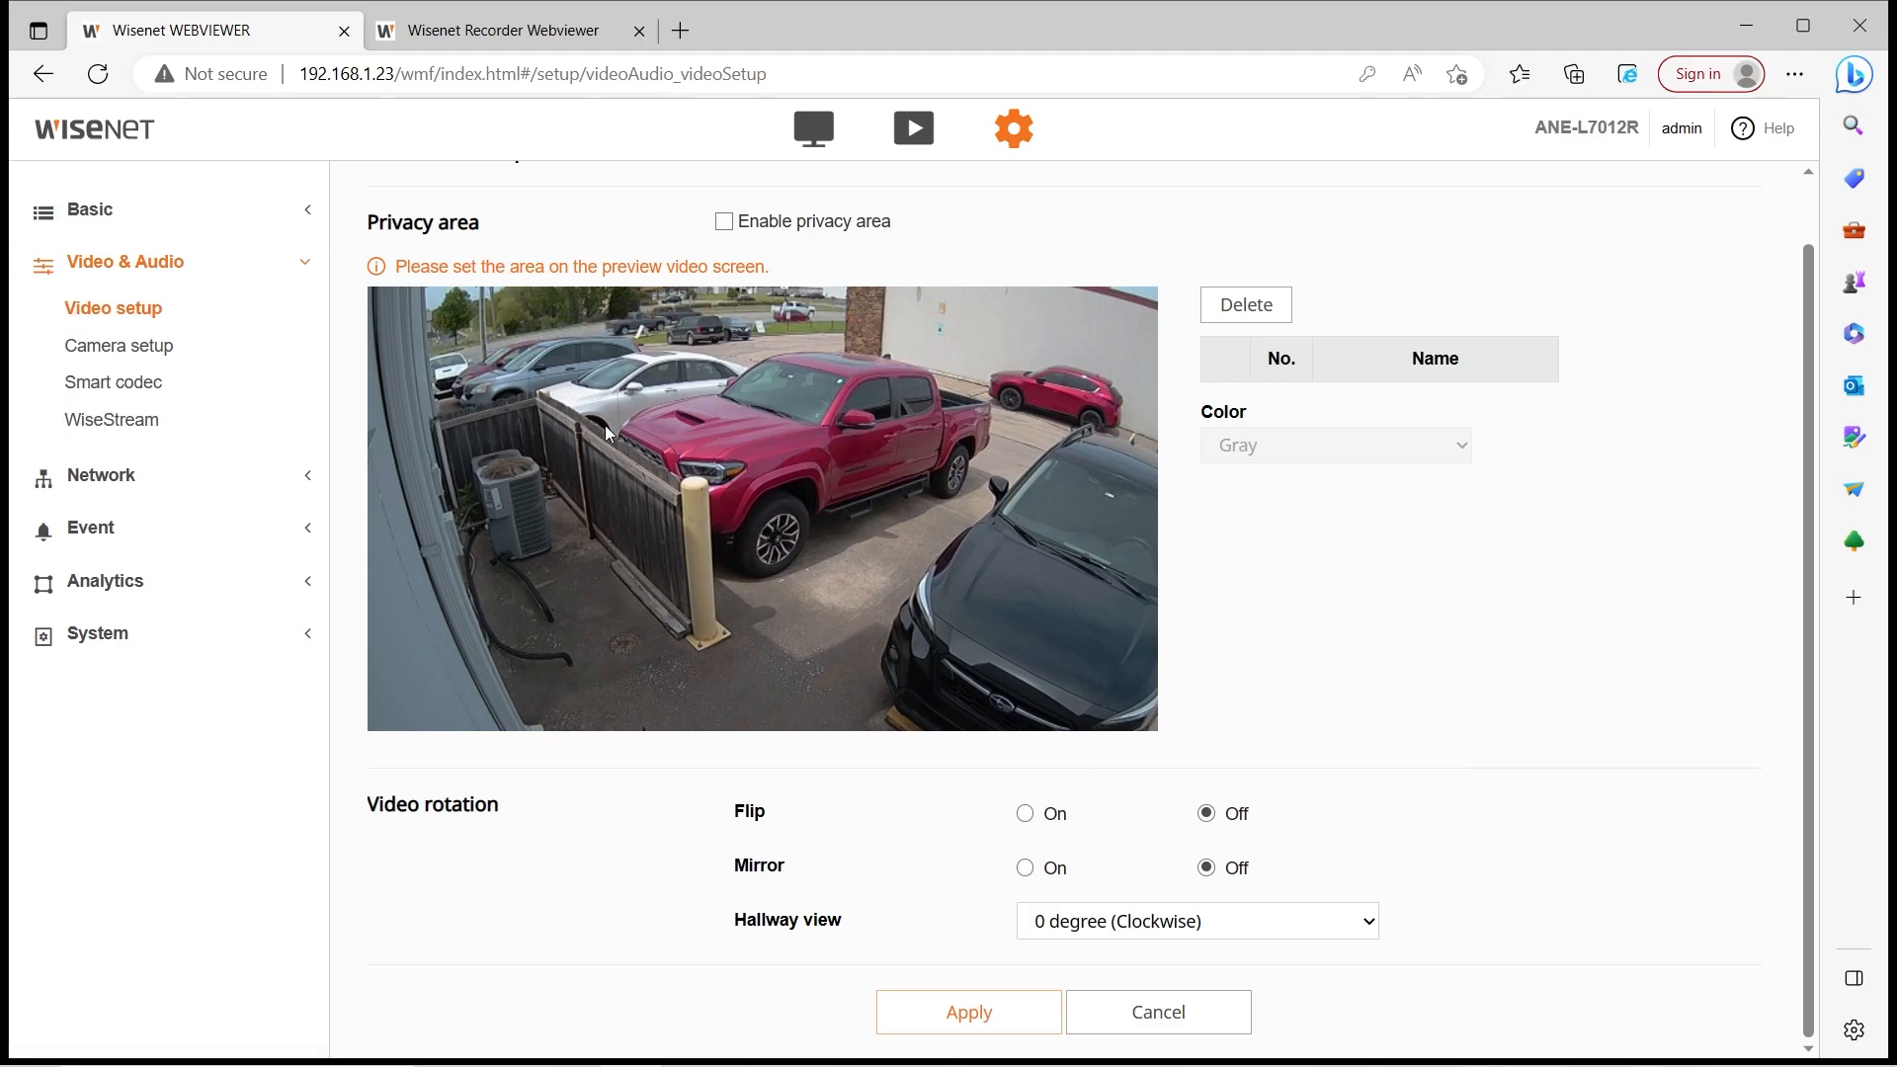
click(813, 128)
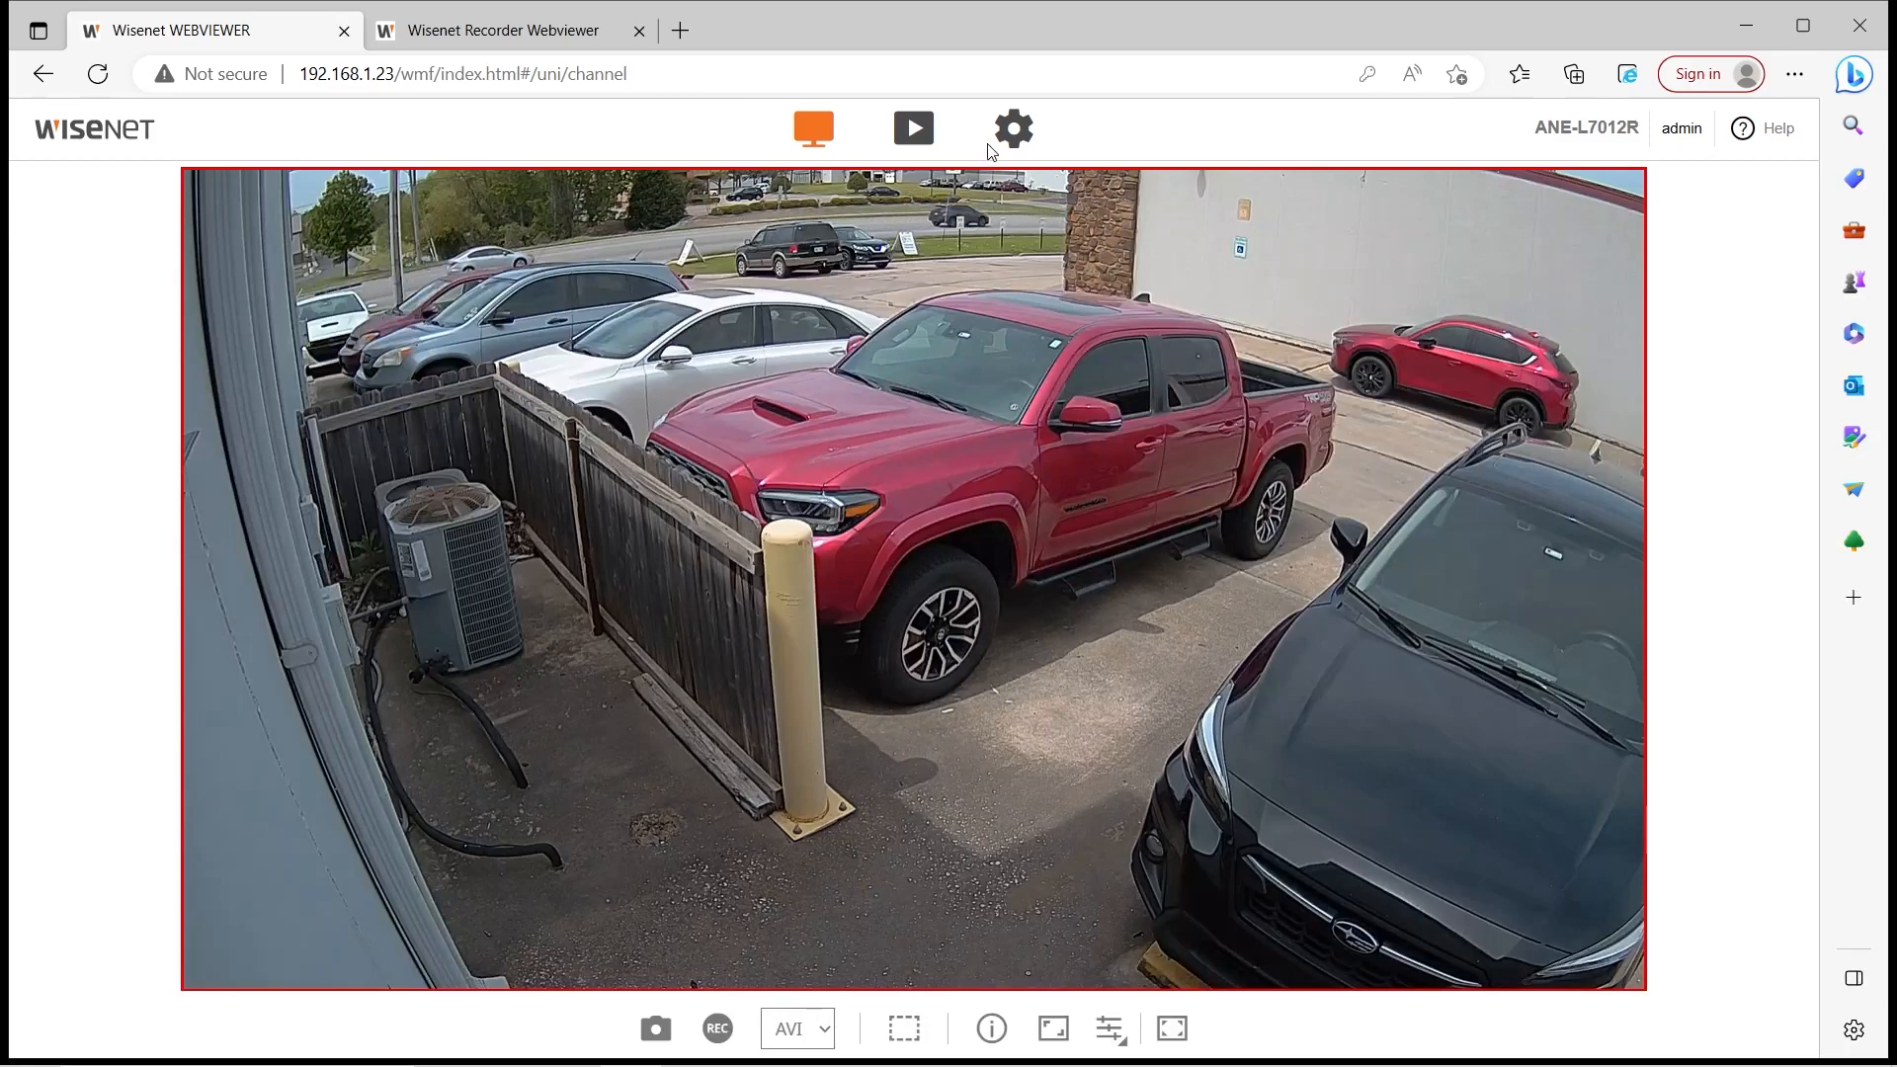
click(1012, 128)
click(169, 455)
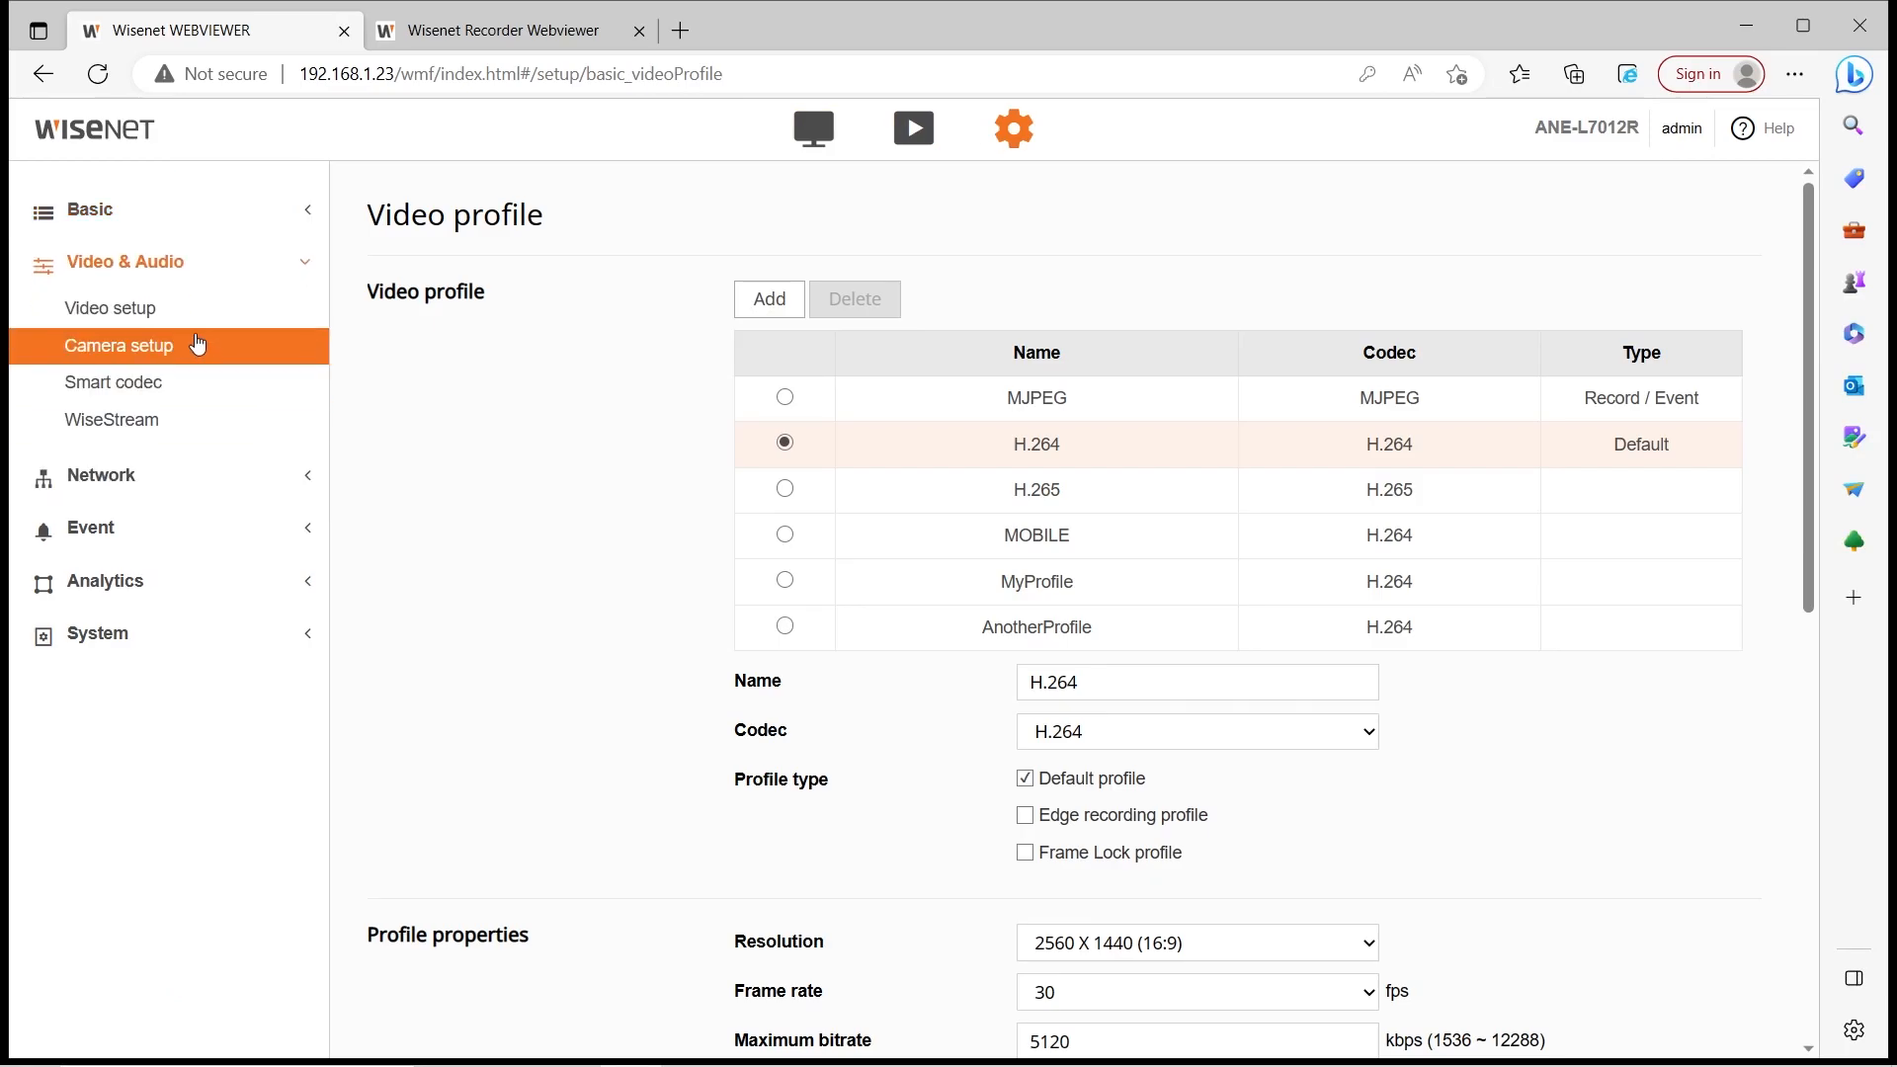
click(188, 314)
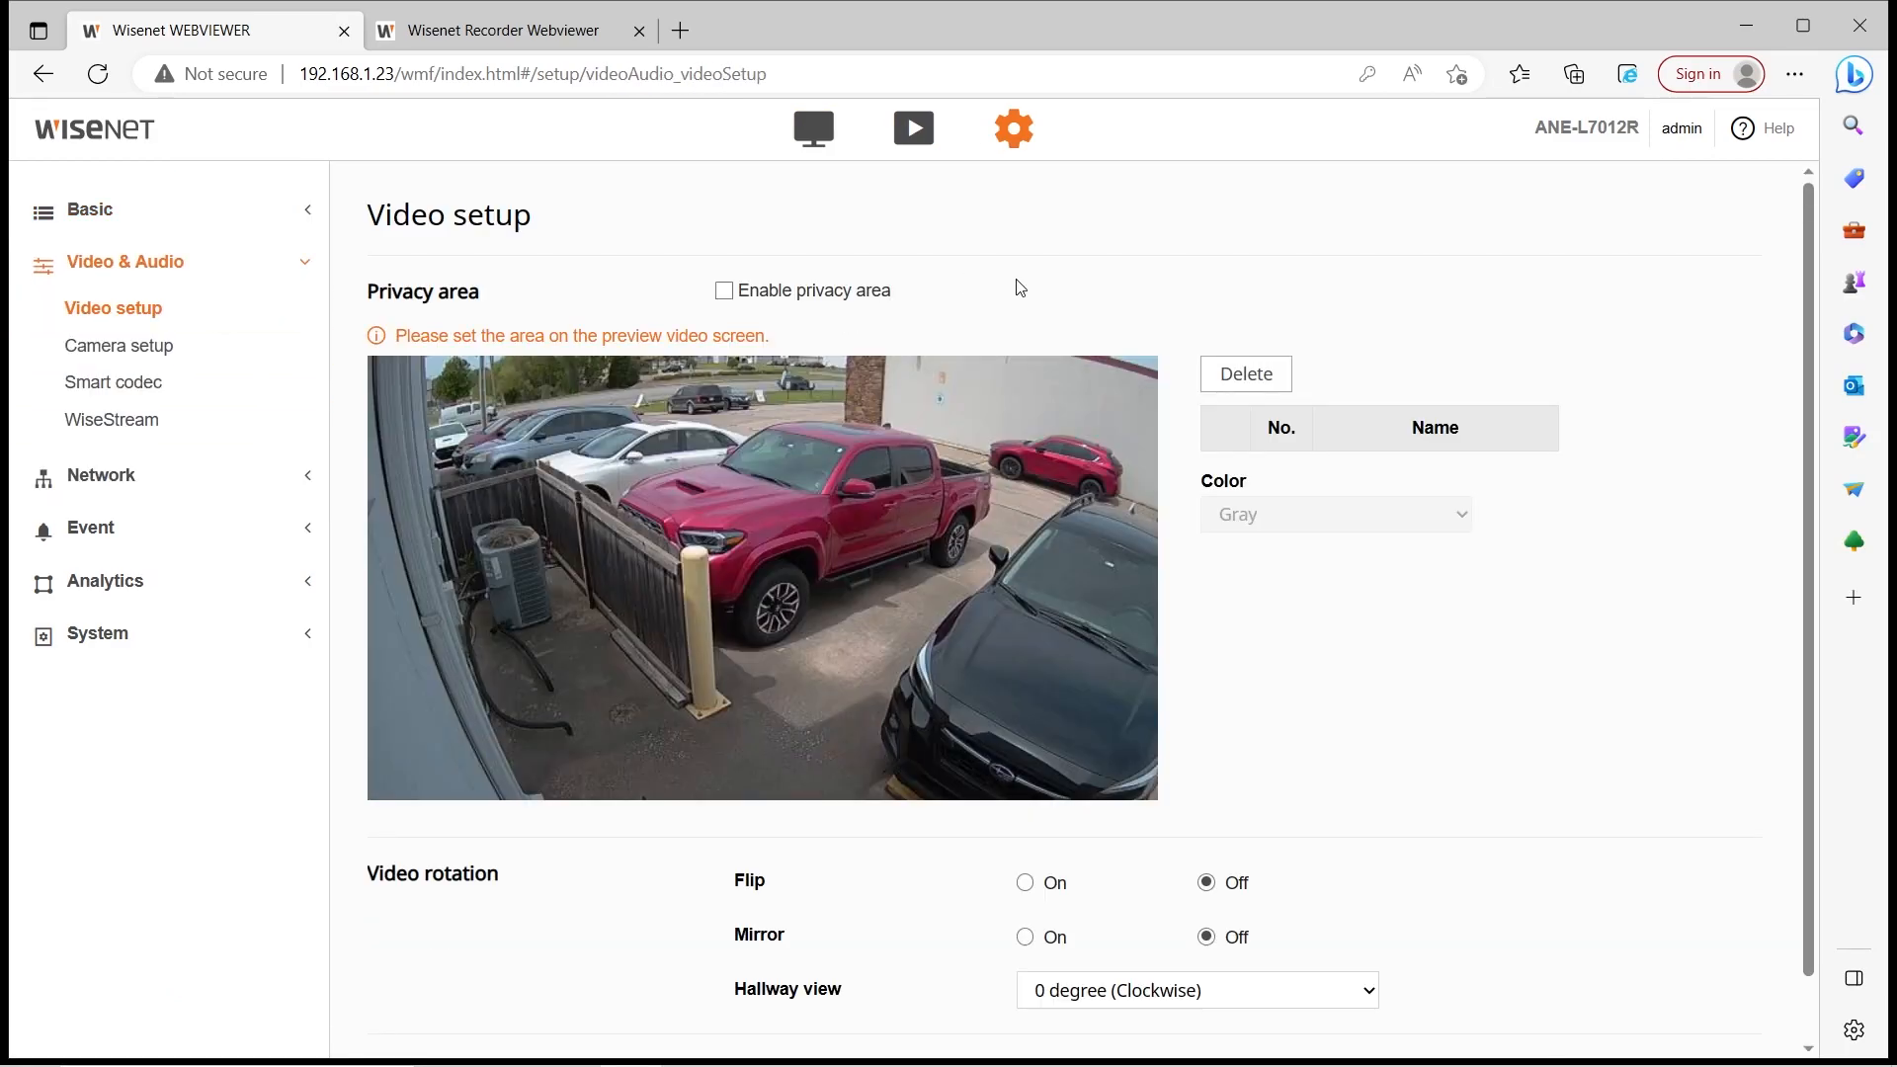
scroll(980, 541, down, 1)
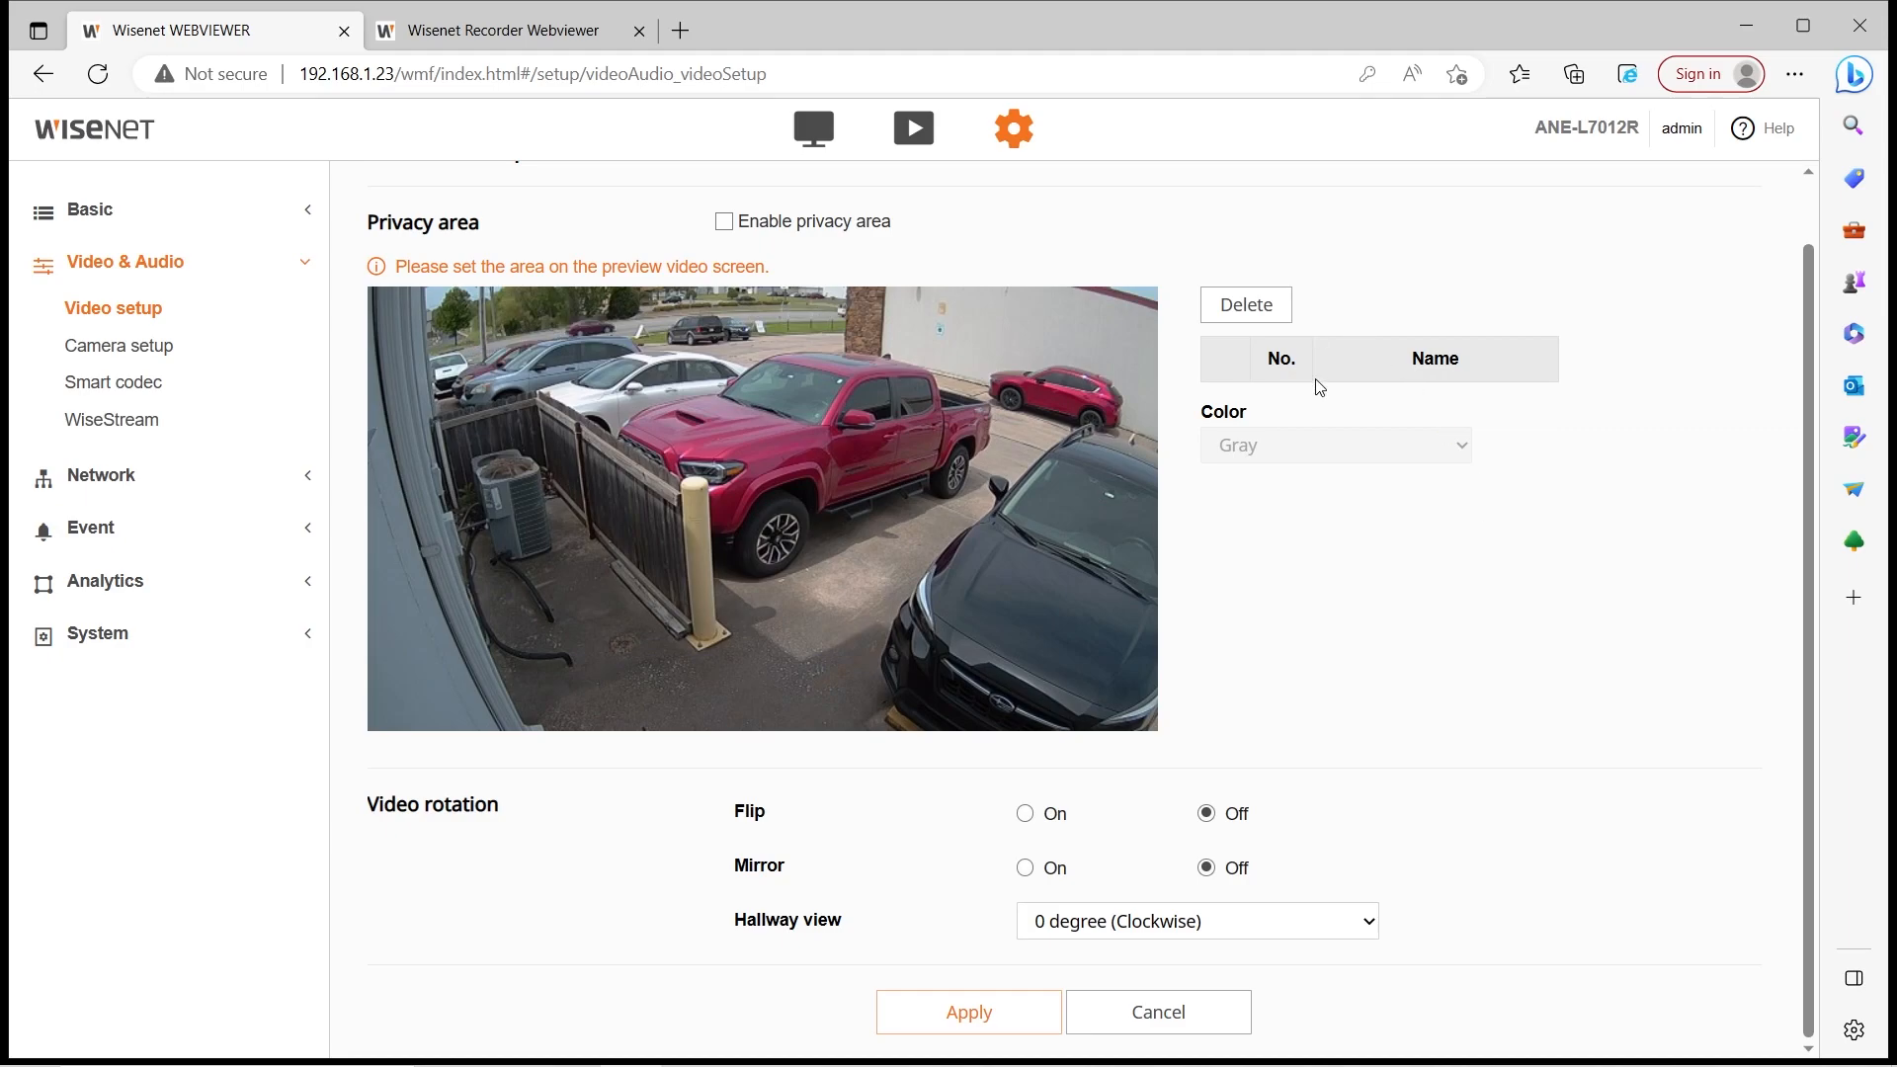
Enable the privacy area with Gray as the mask colour
click(723, 221)
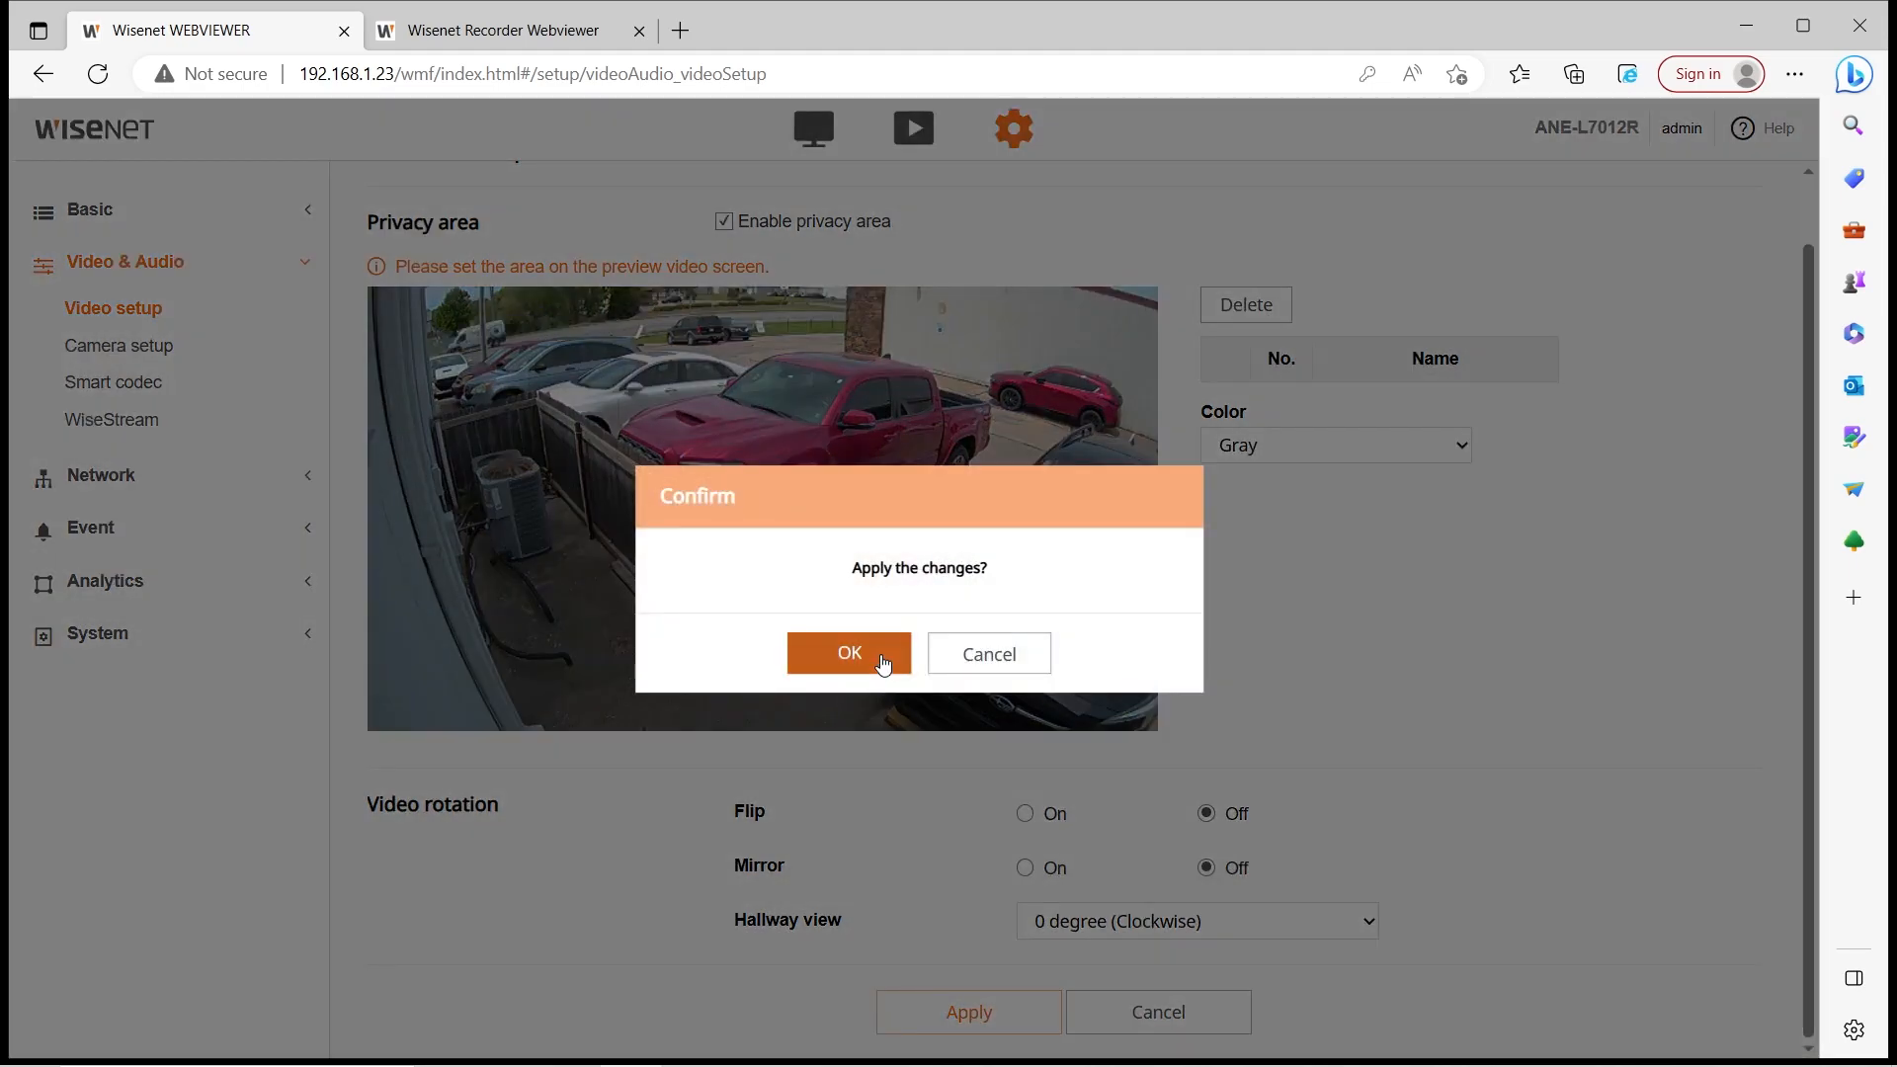
click(876, 650)
click(1263, 457)
click(1261, 492)
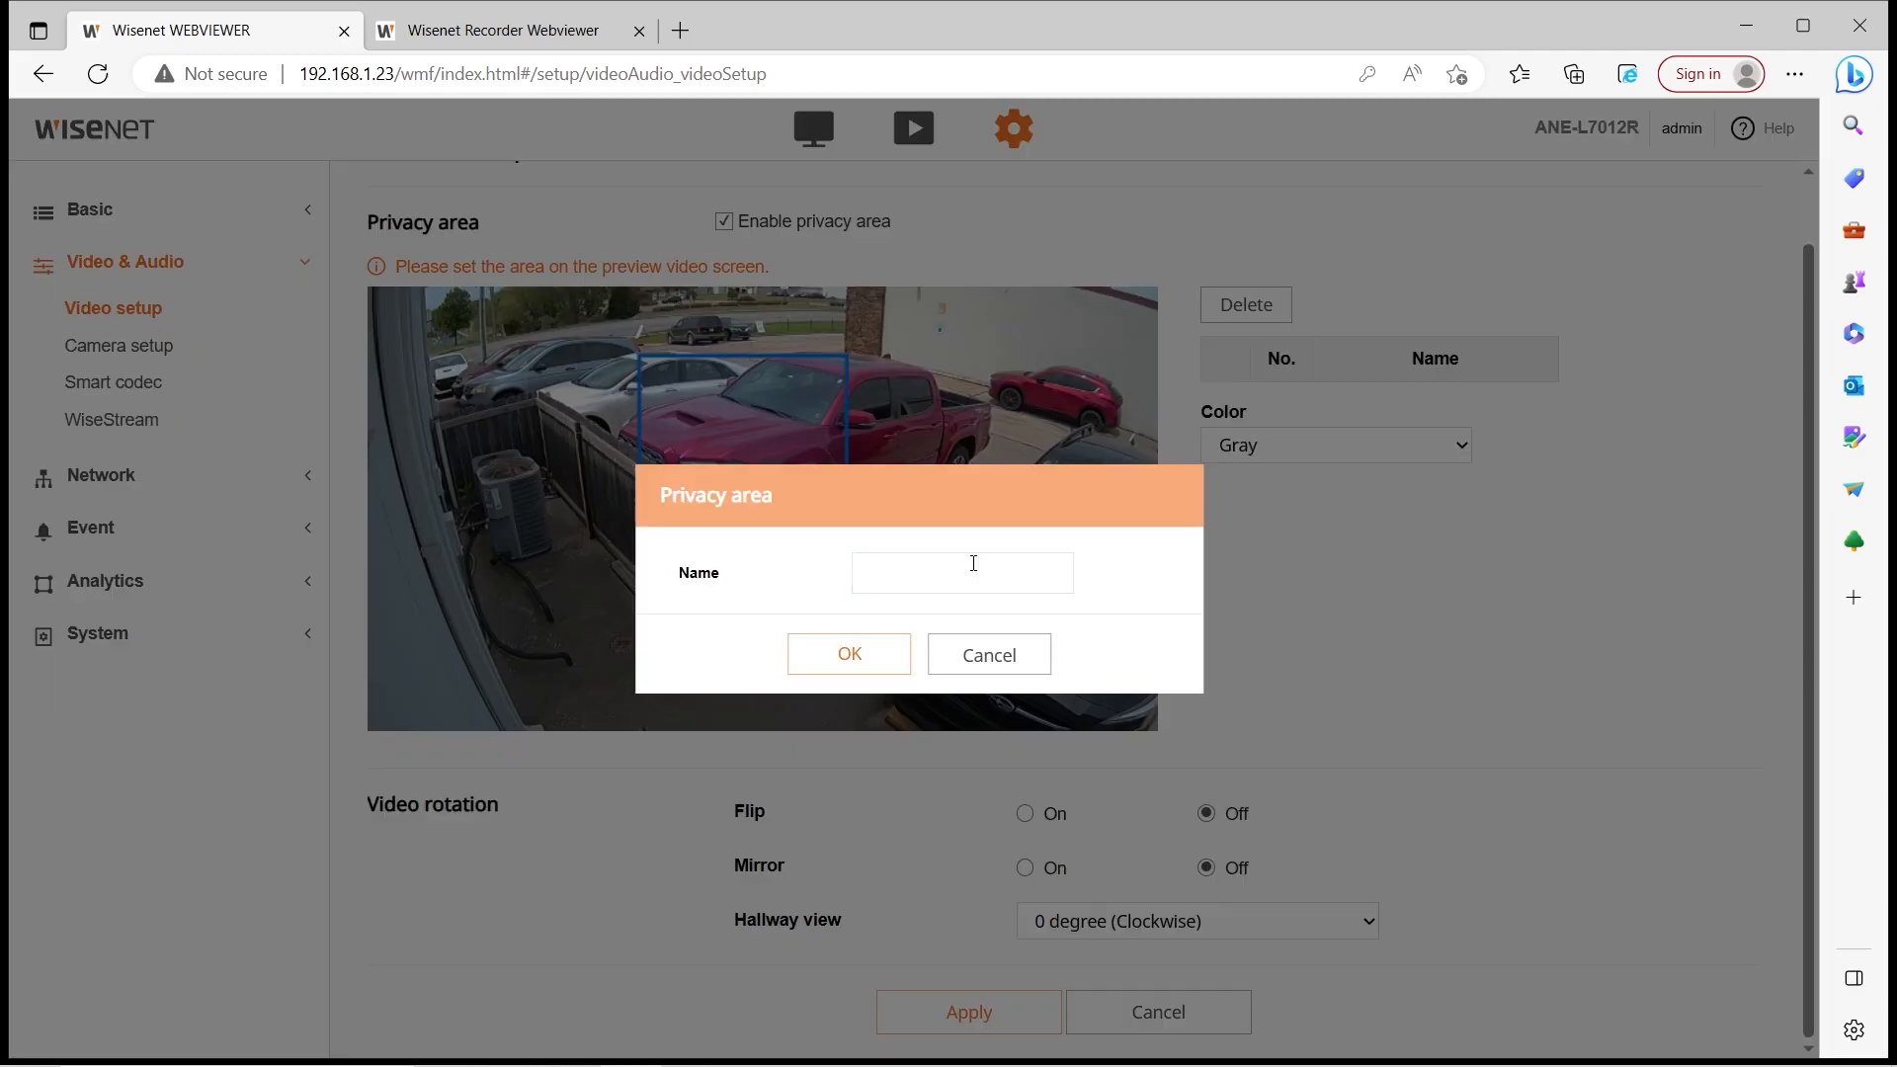
Draw a privacy area named 'Privacy' over the parked cars, then delete it
click(974, 563)
text(Privacy)
key(Return)
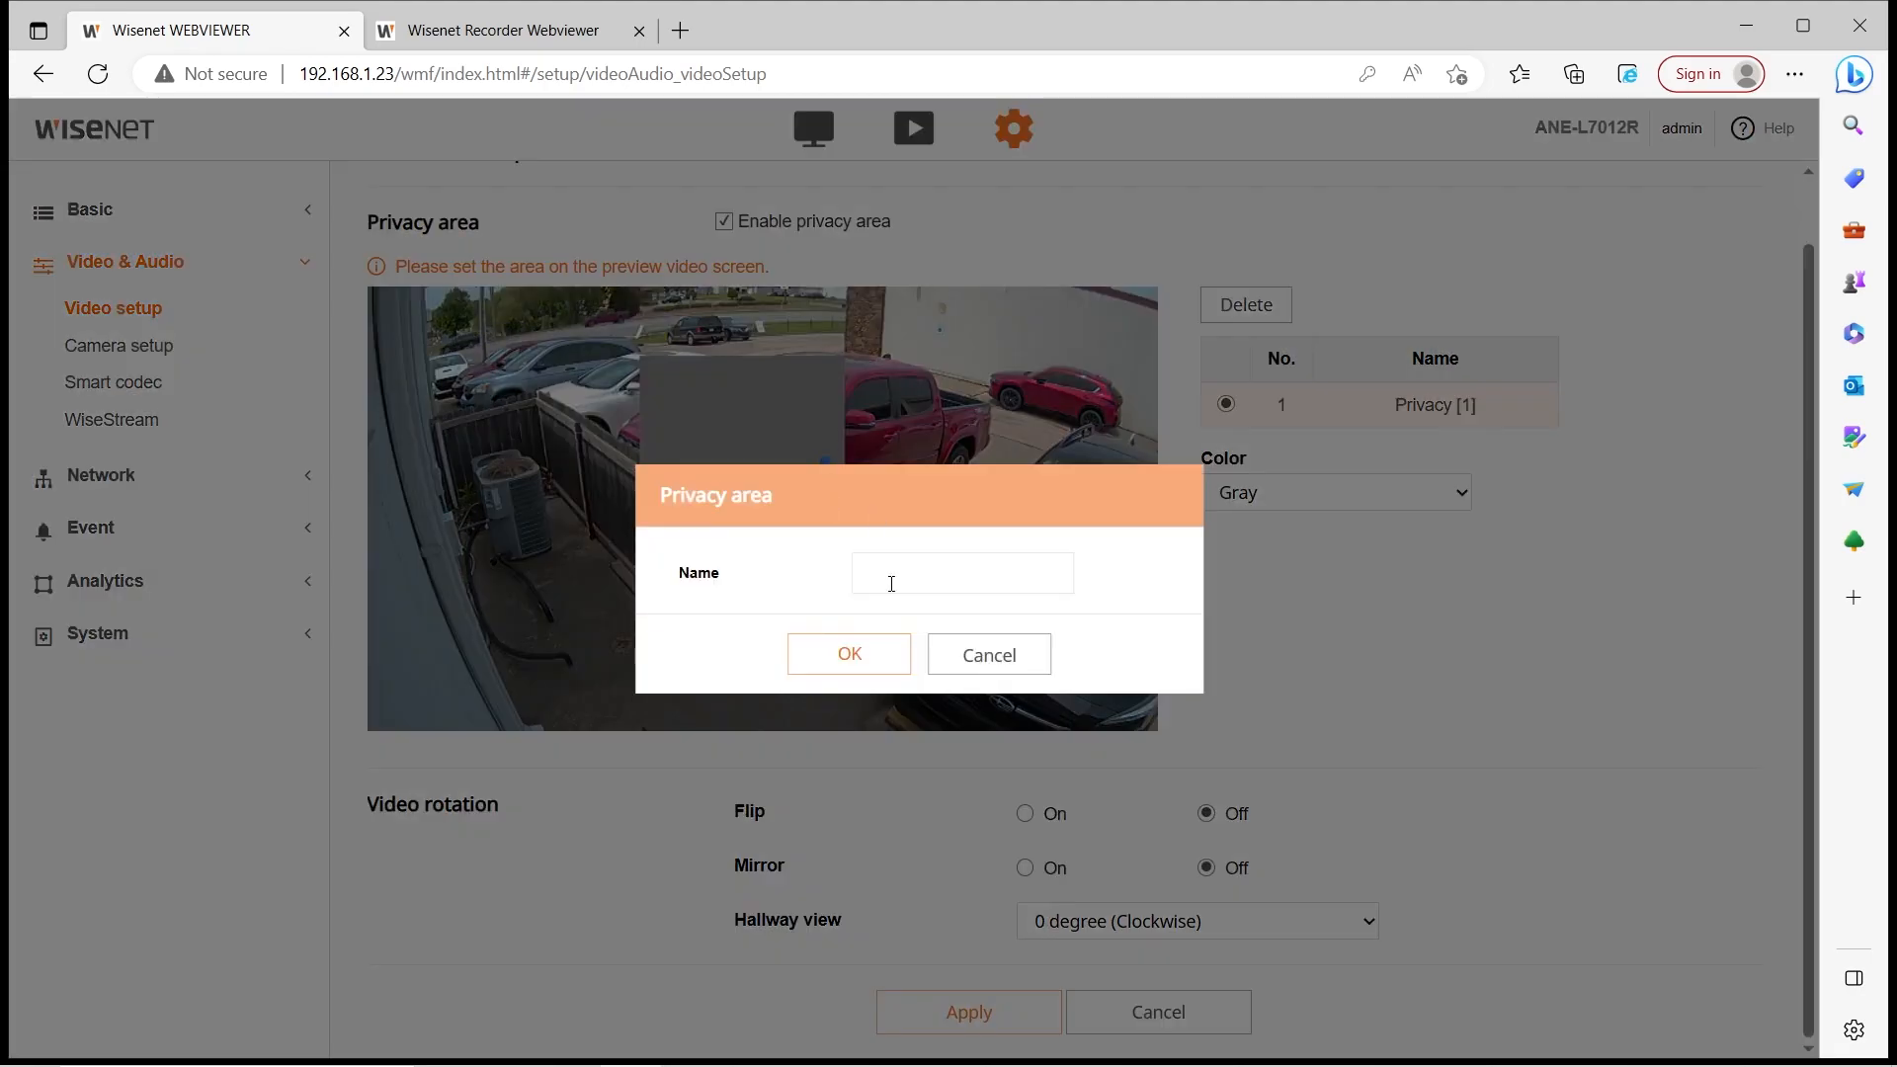
click(989, 655)
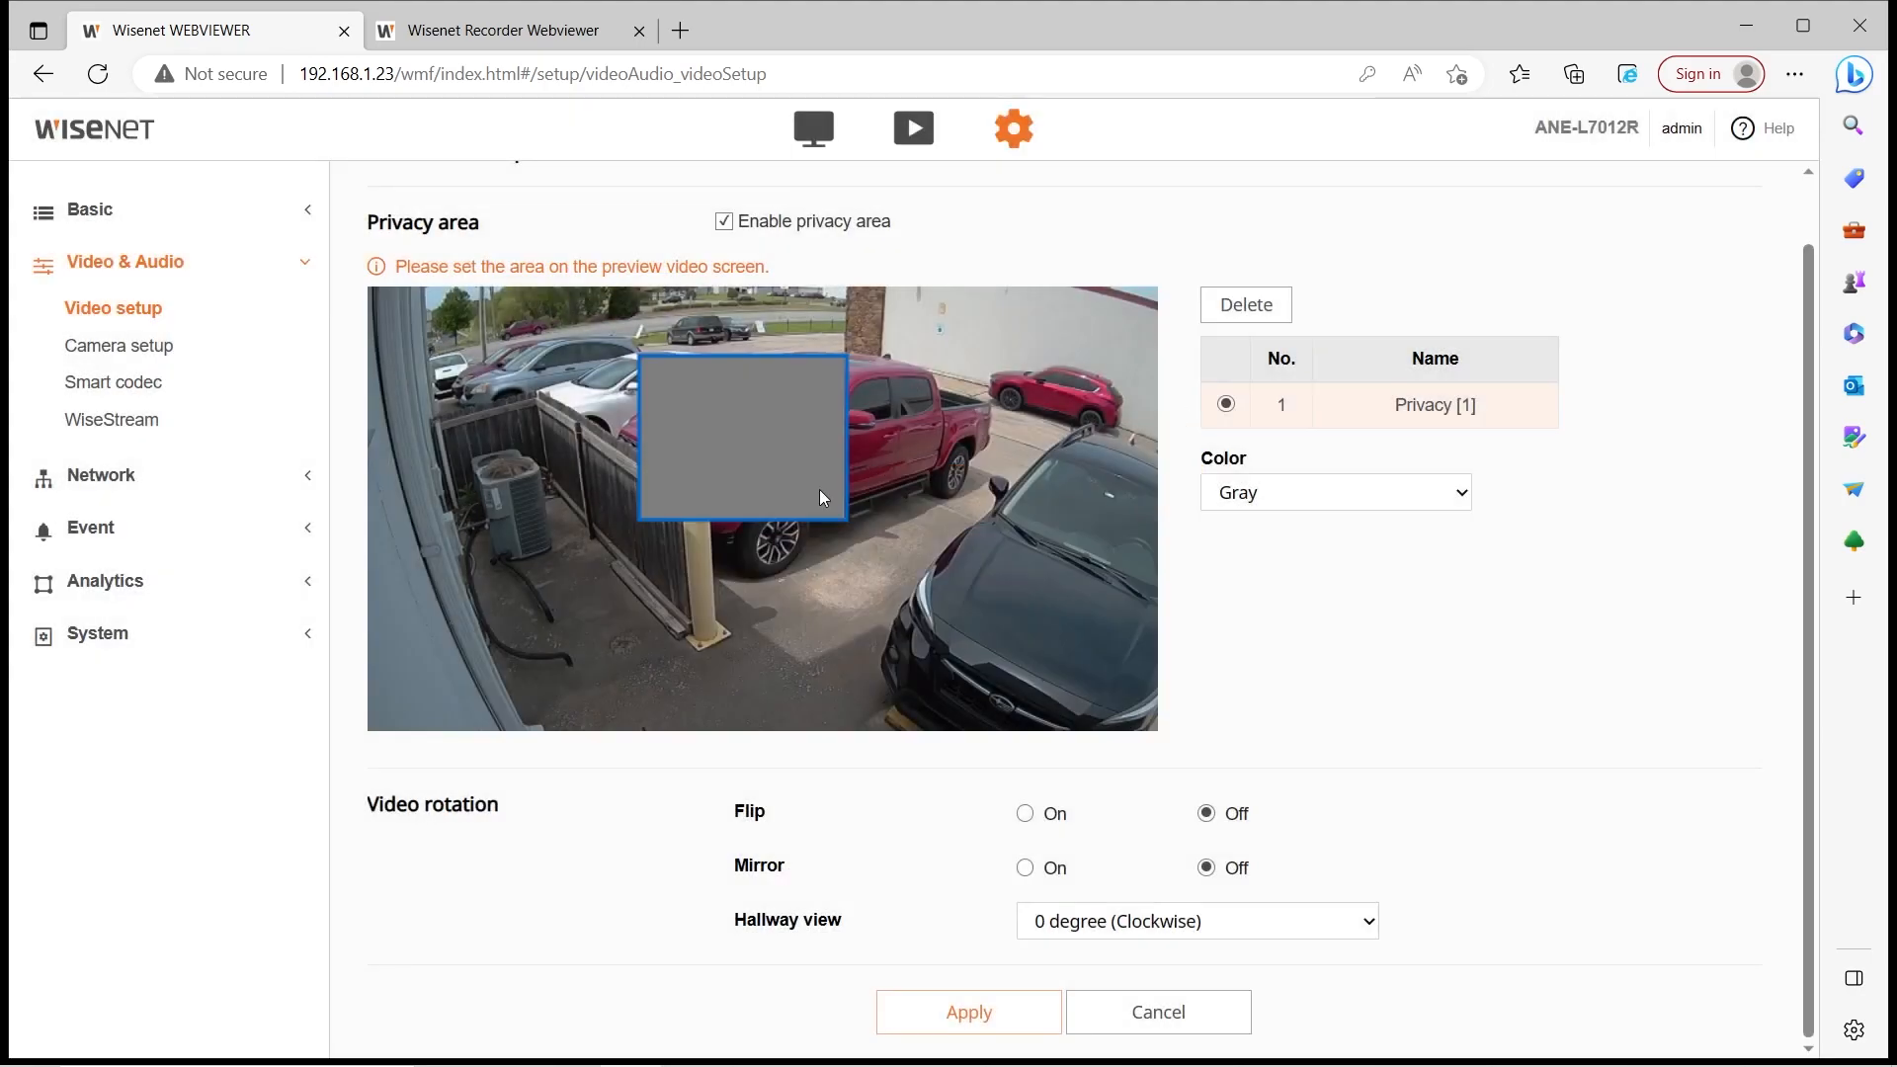
click(1243, 302)
click(241, 348)
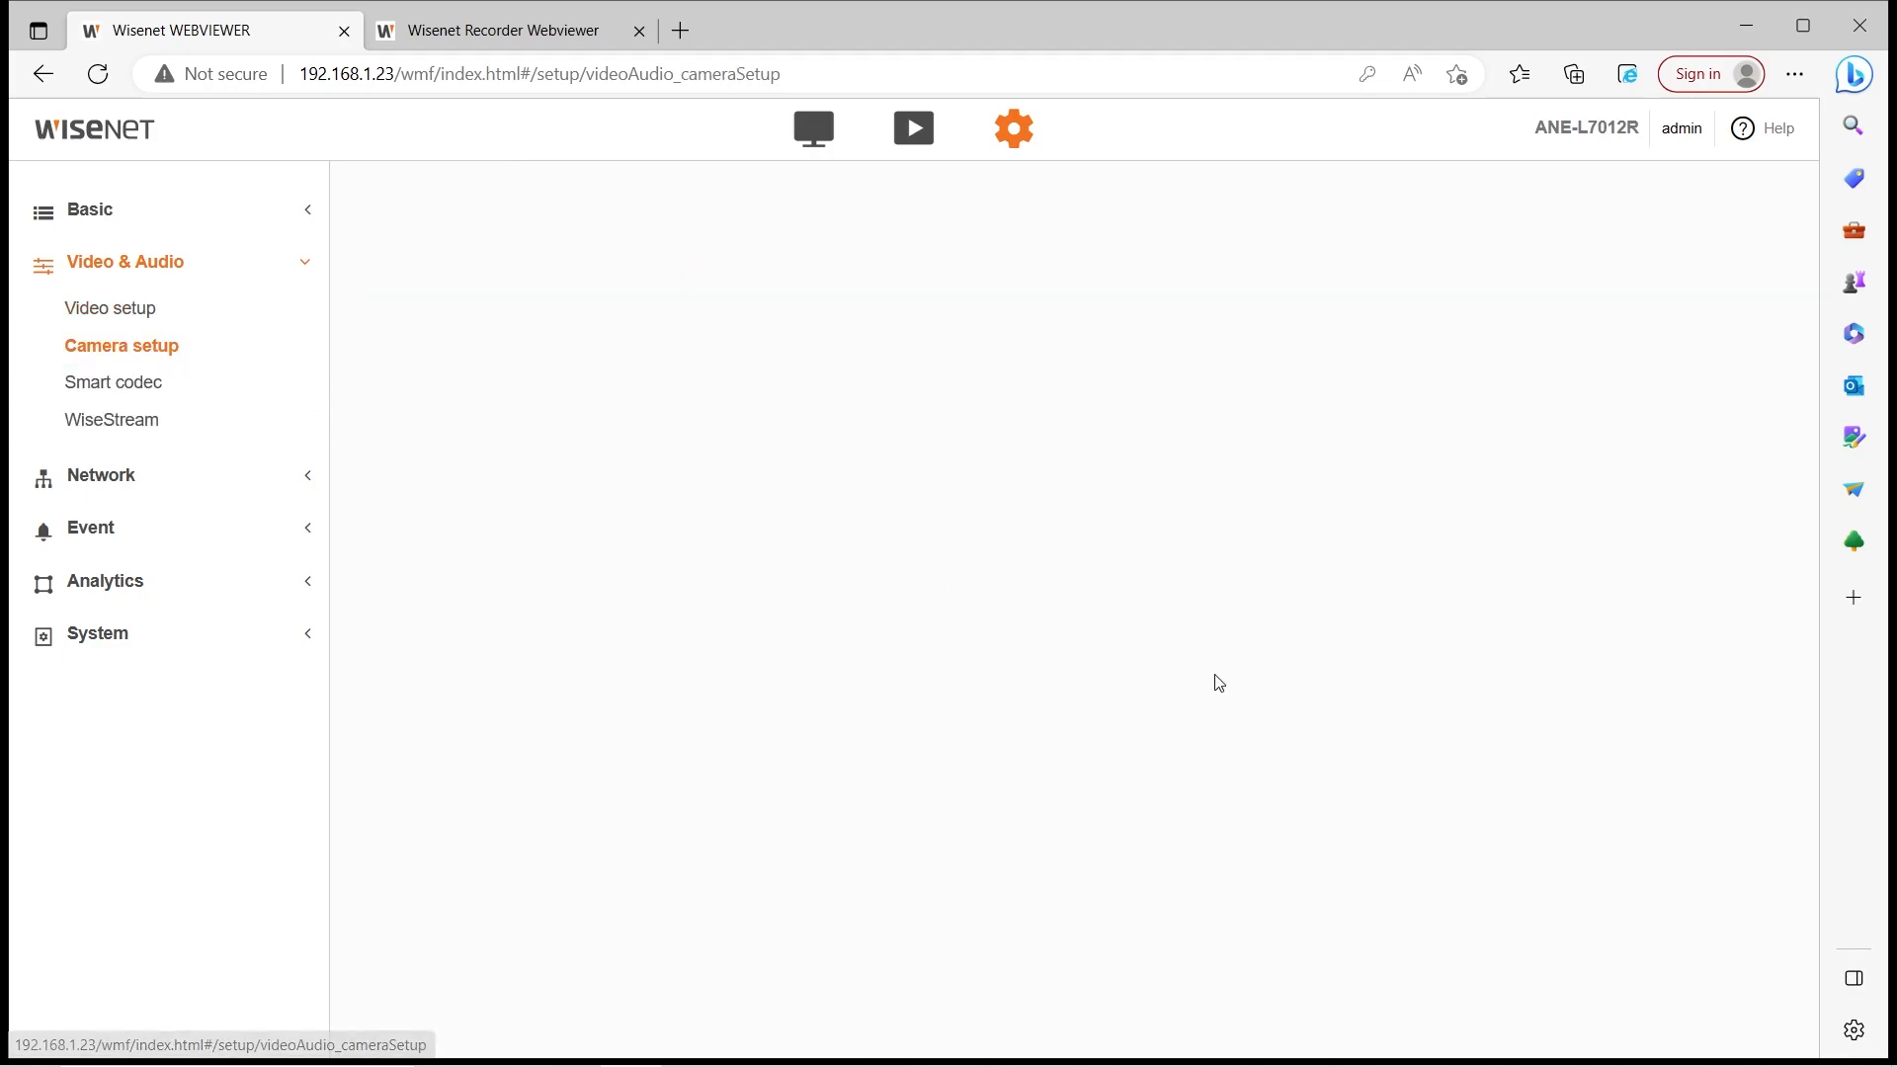
Check the sensor mode (30 fps) and image preset lists without changing them
scroll(1121, 659, down, 3)
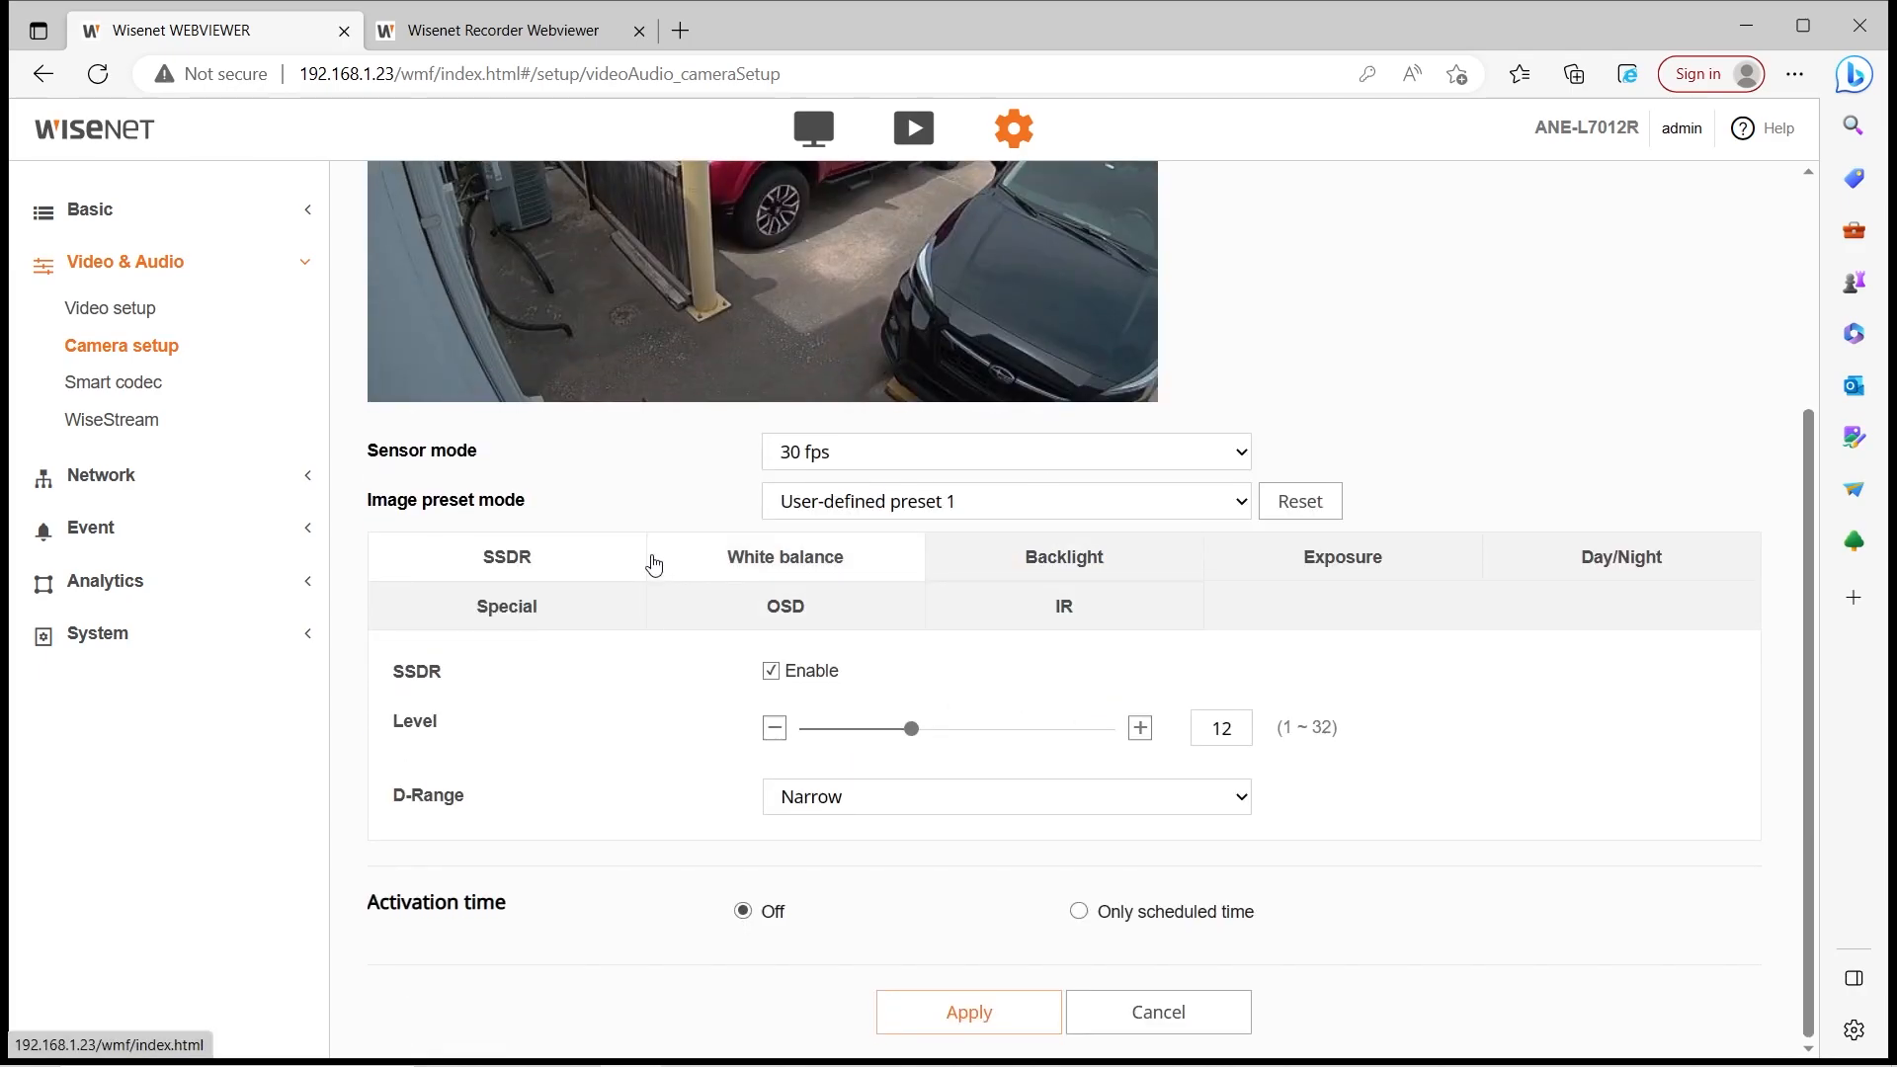
scroll(903, 779, up, 3)
click(902, 779)
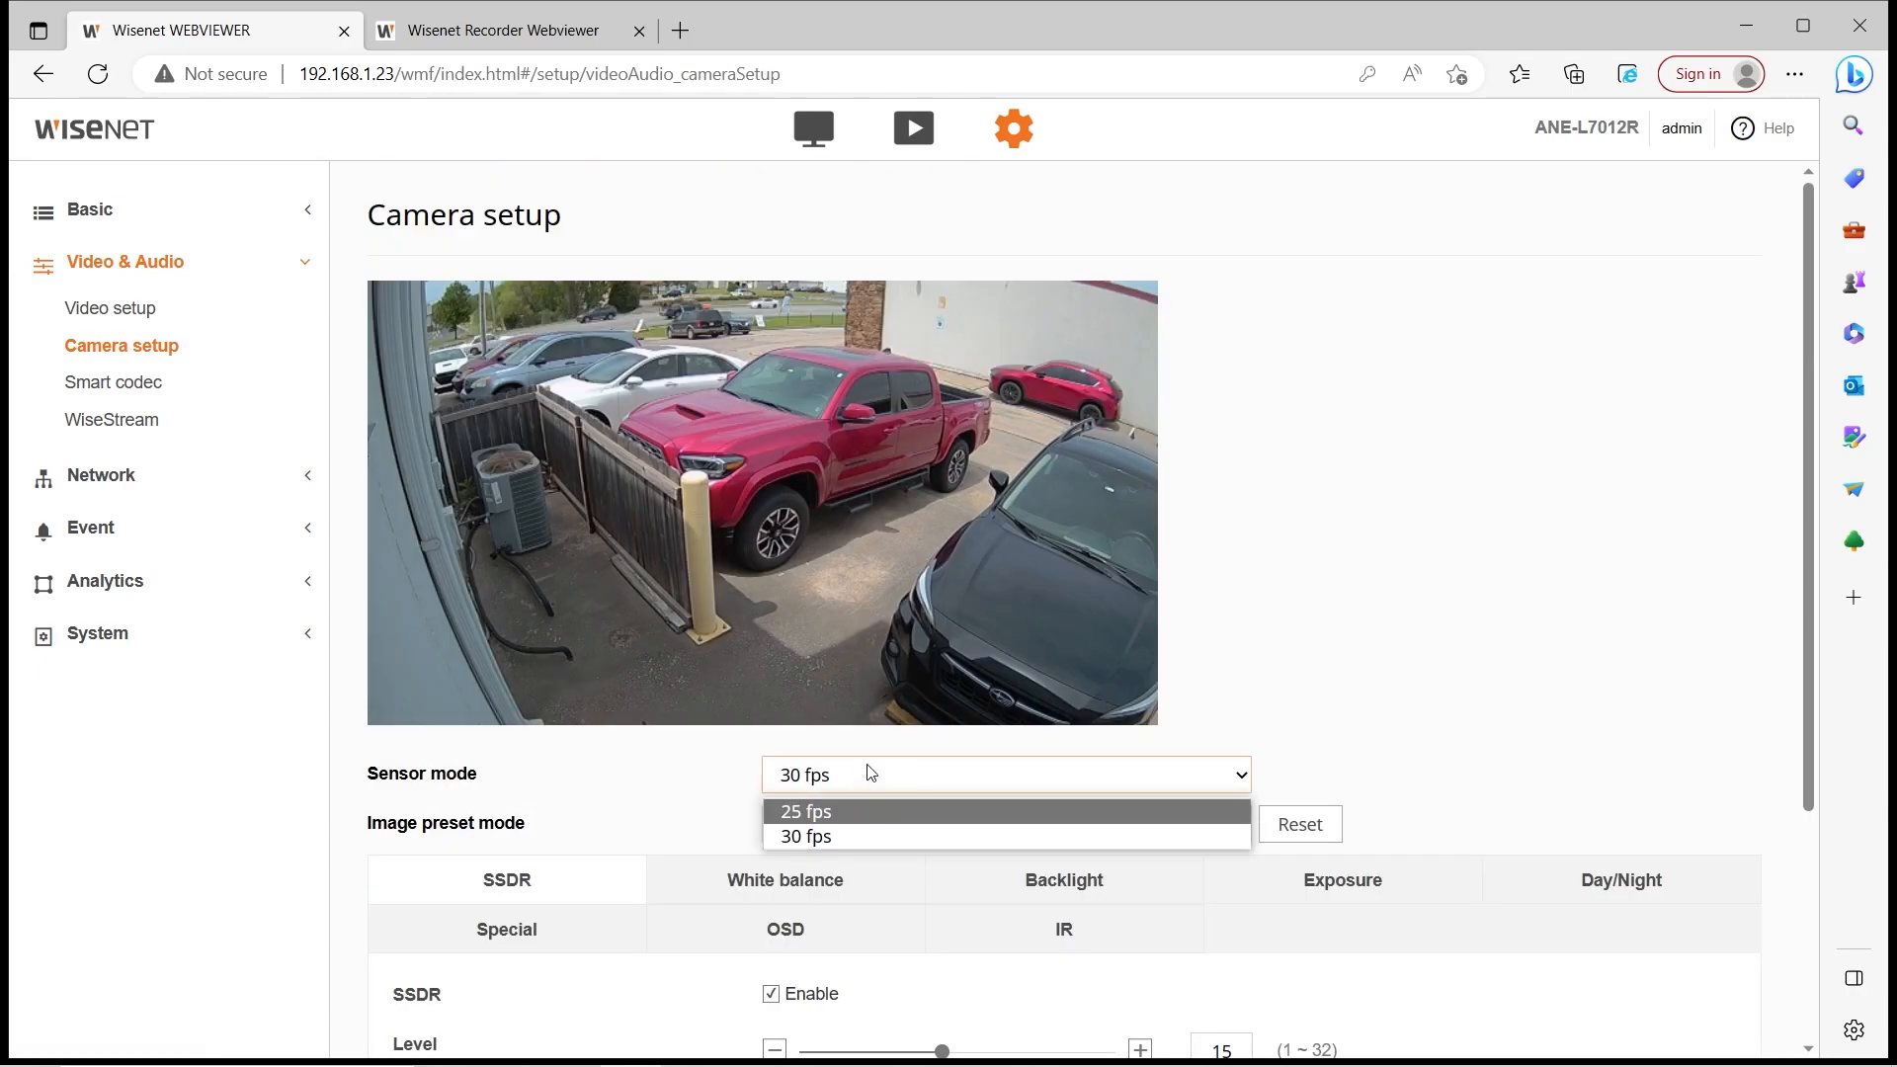
click(869, 772)
scroll(869, 772, down, 1)
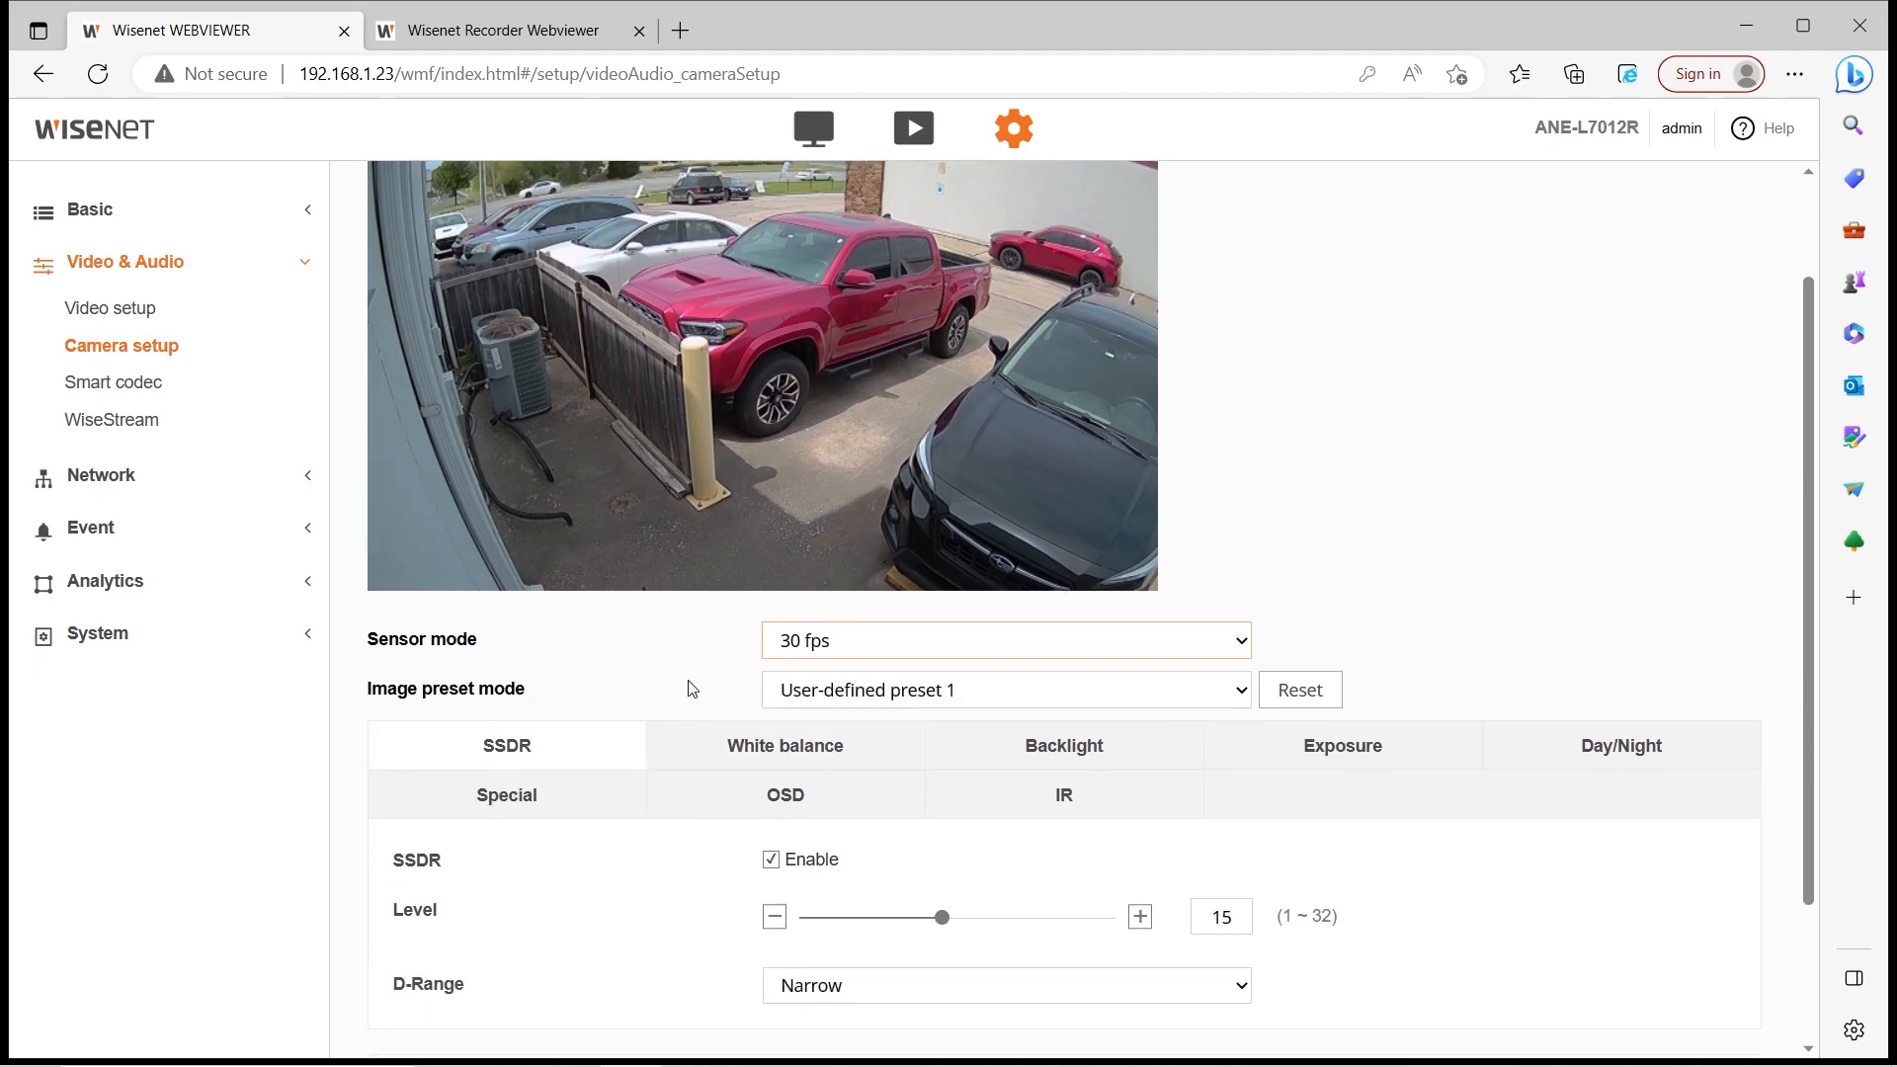
click(869, 691)
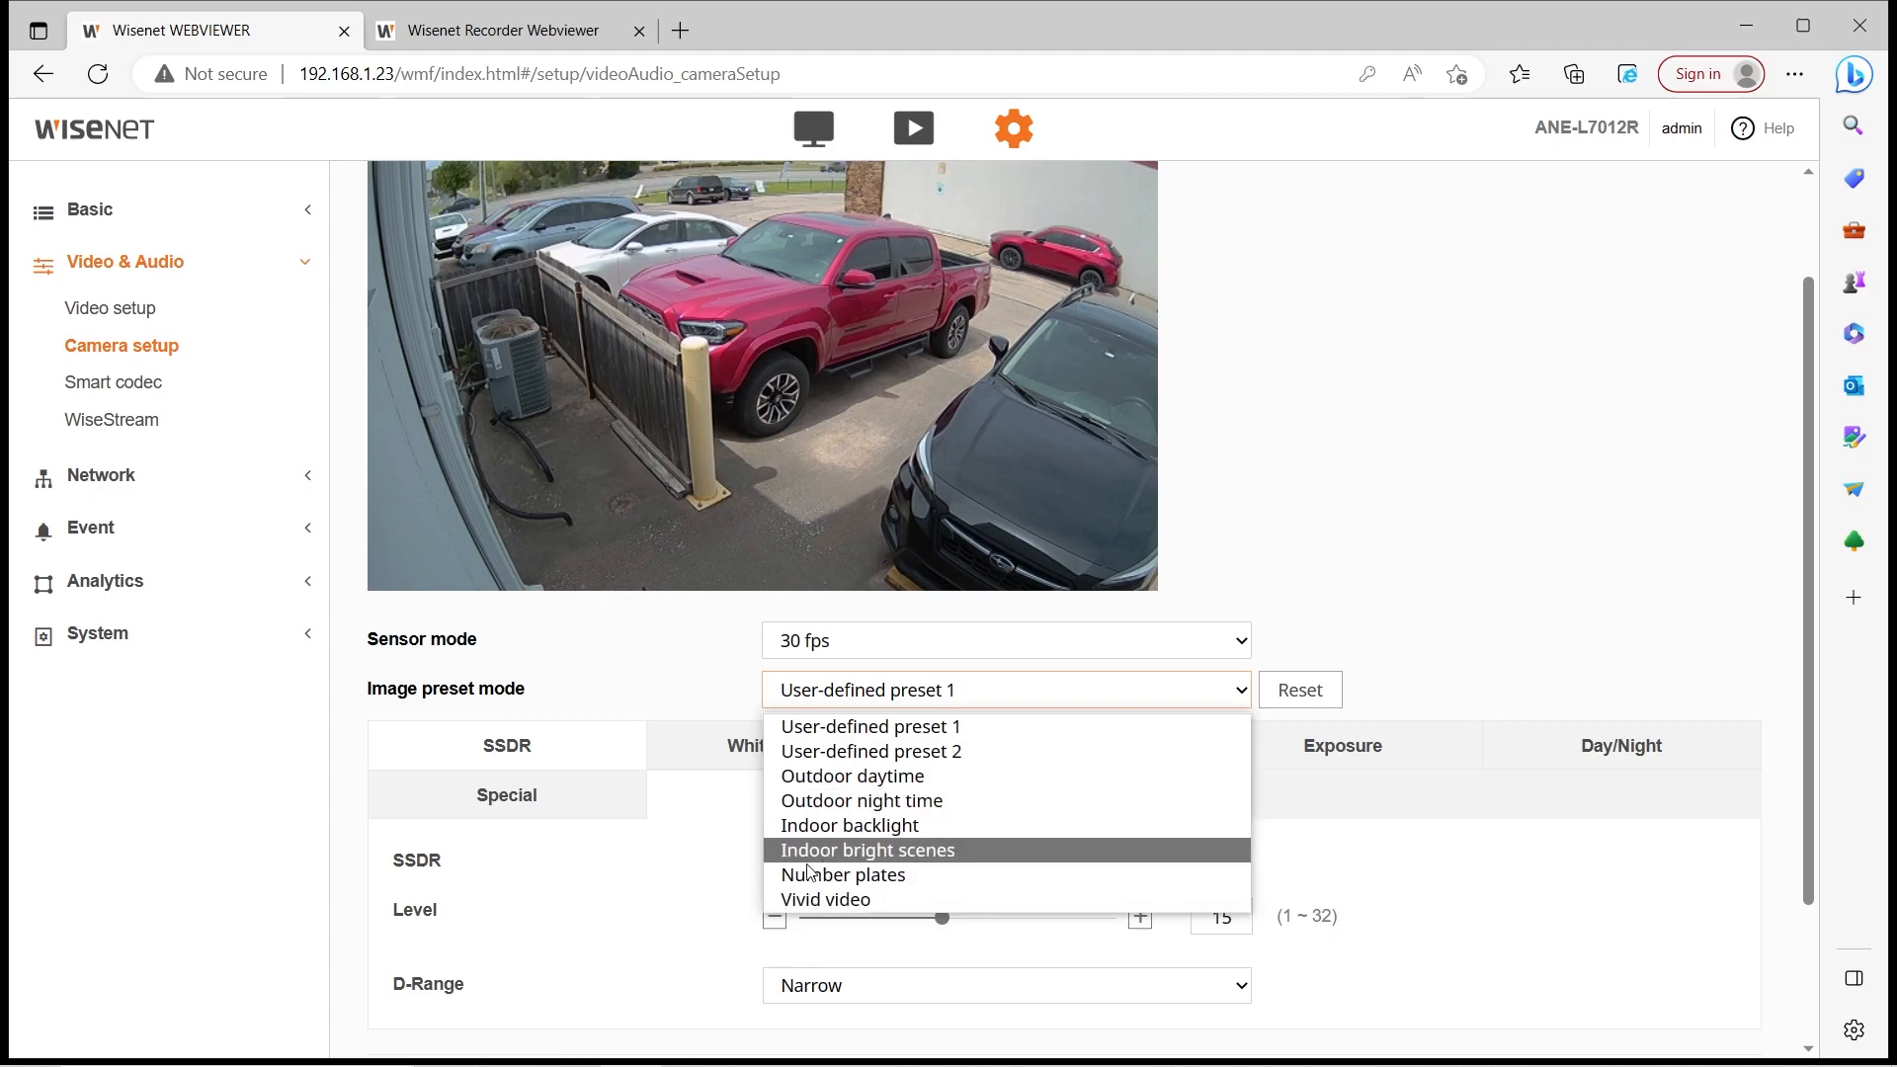
click(628, 661)
Look through the White balance, SSDR, Backlight, Day/Night and Special image settings
click(847, 767)
scroll(681, 711, down, 1)
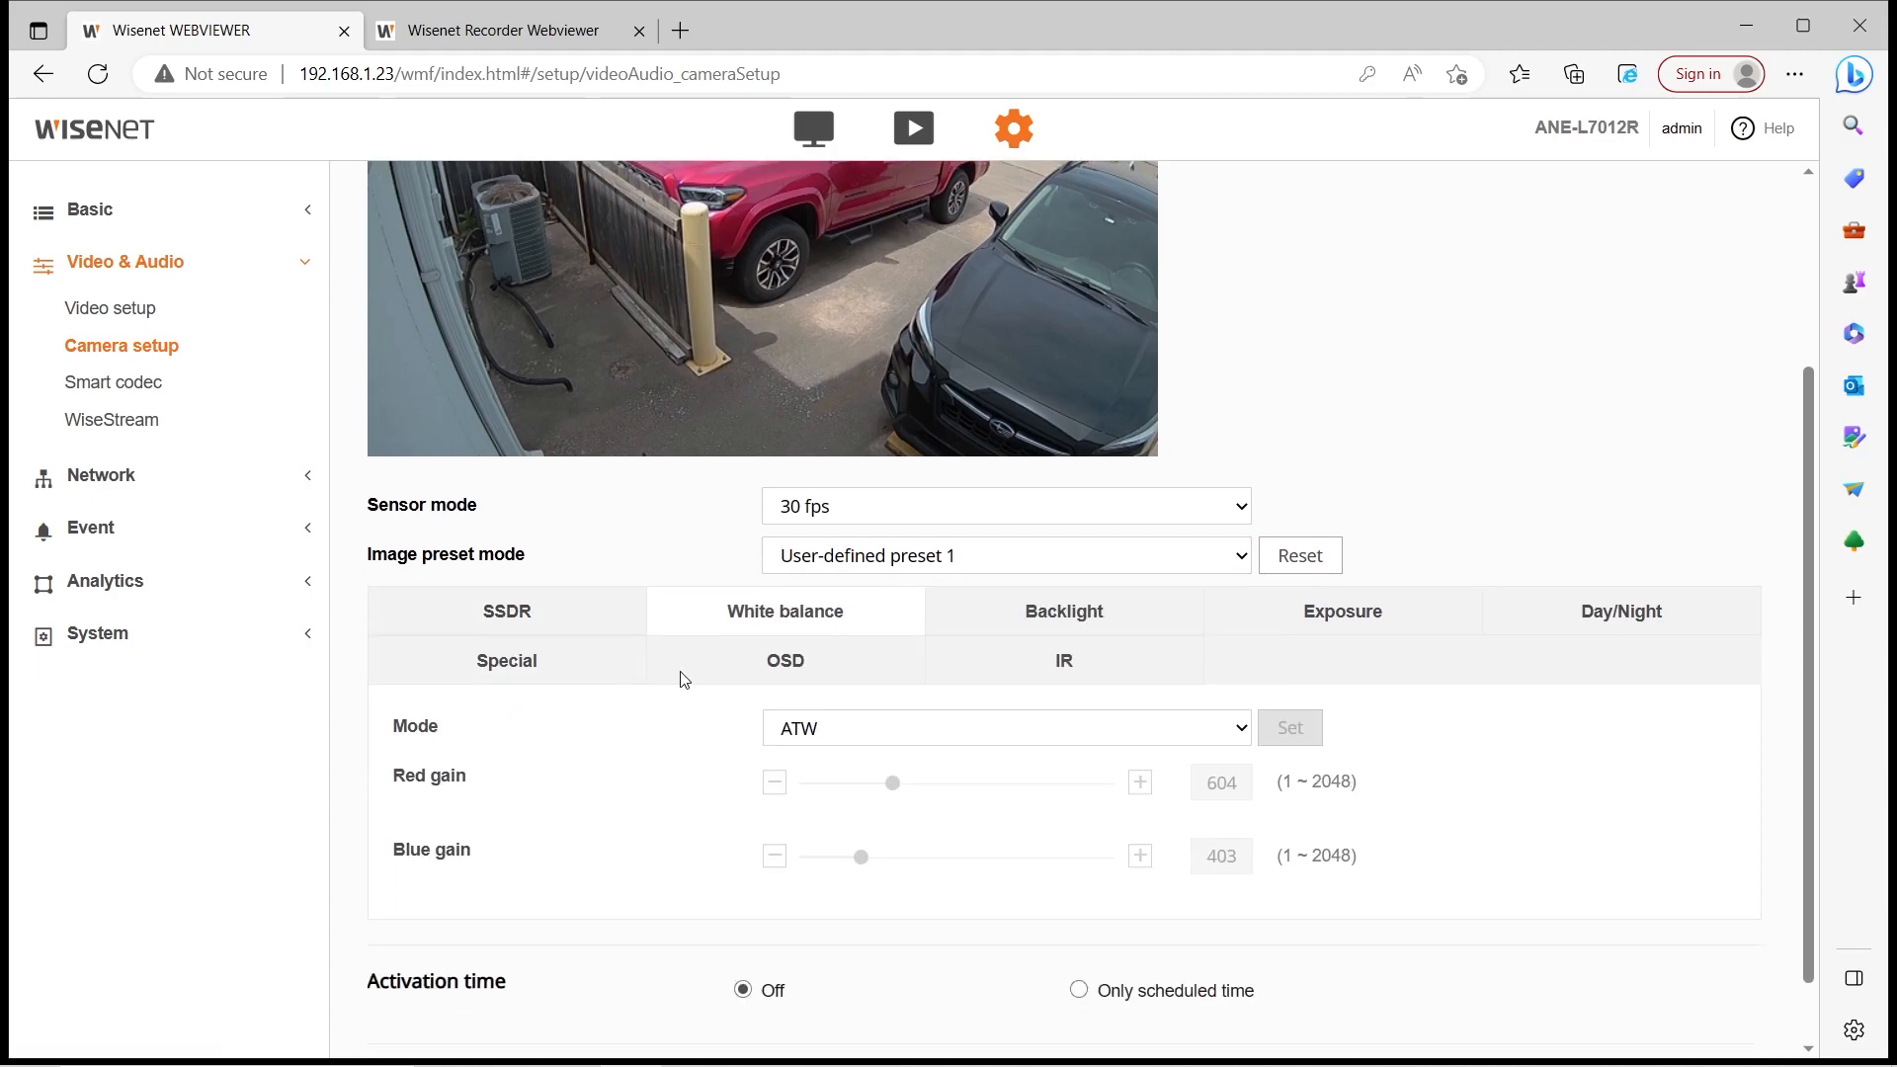
click(584, 608)
click(741, 604)
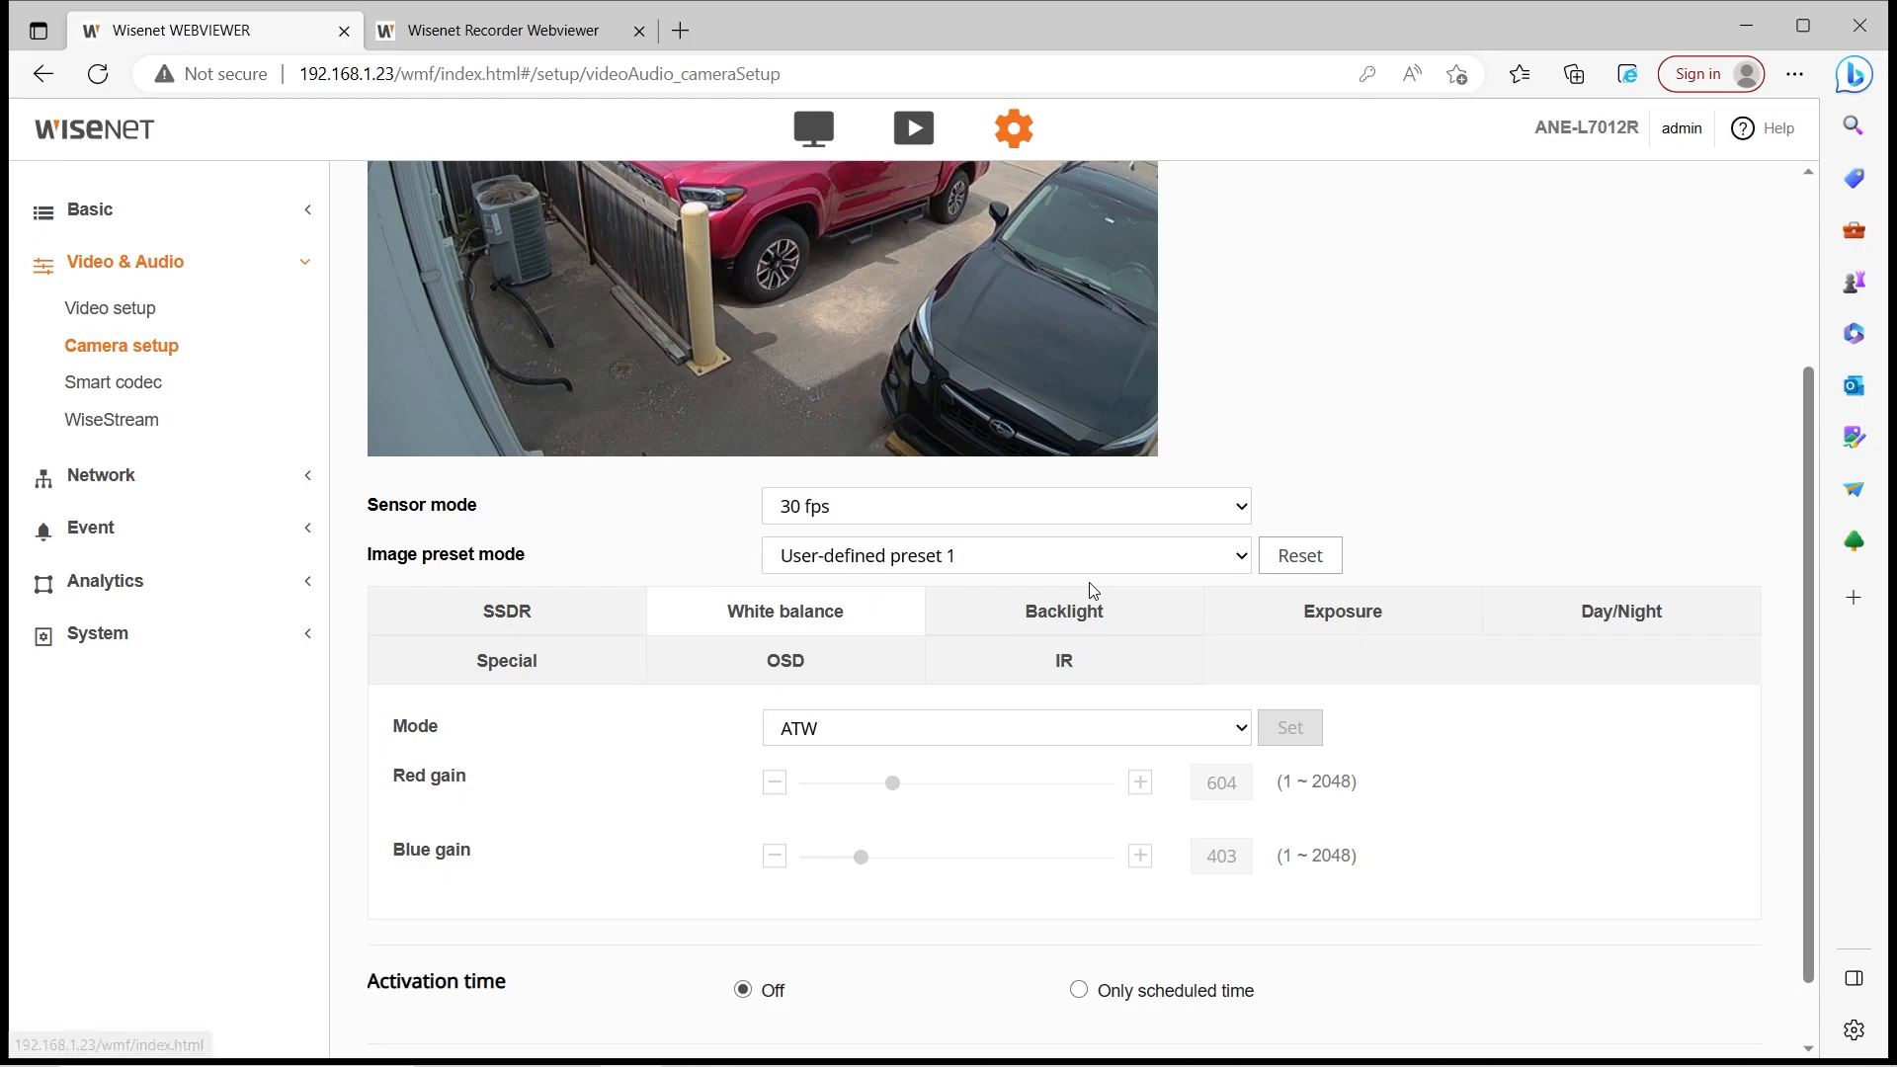
click(1091, 615)
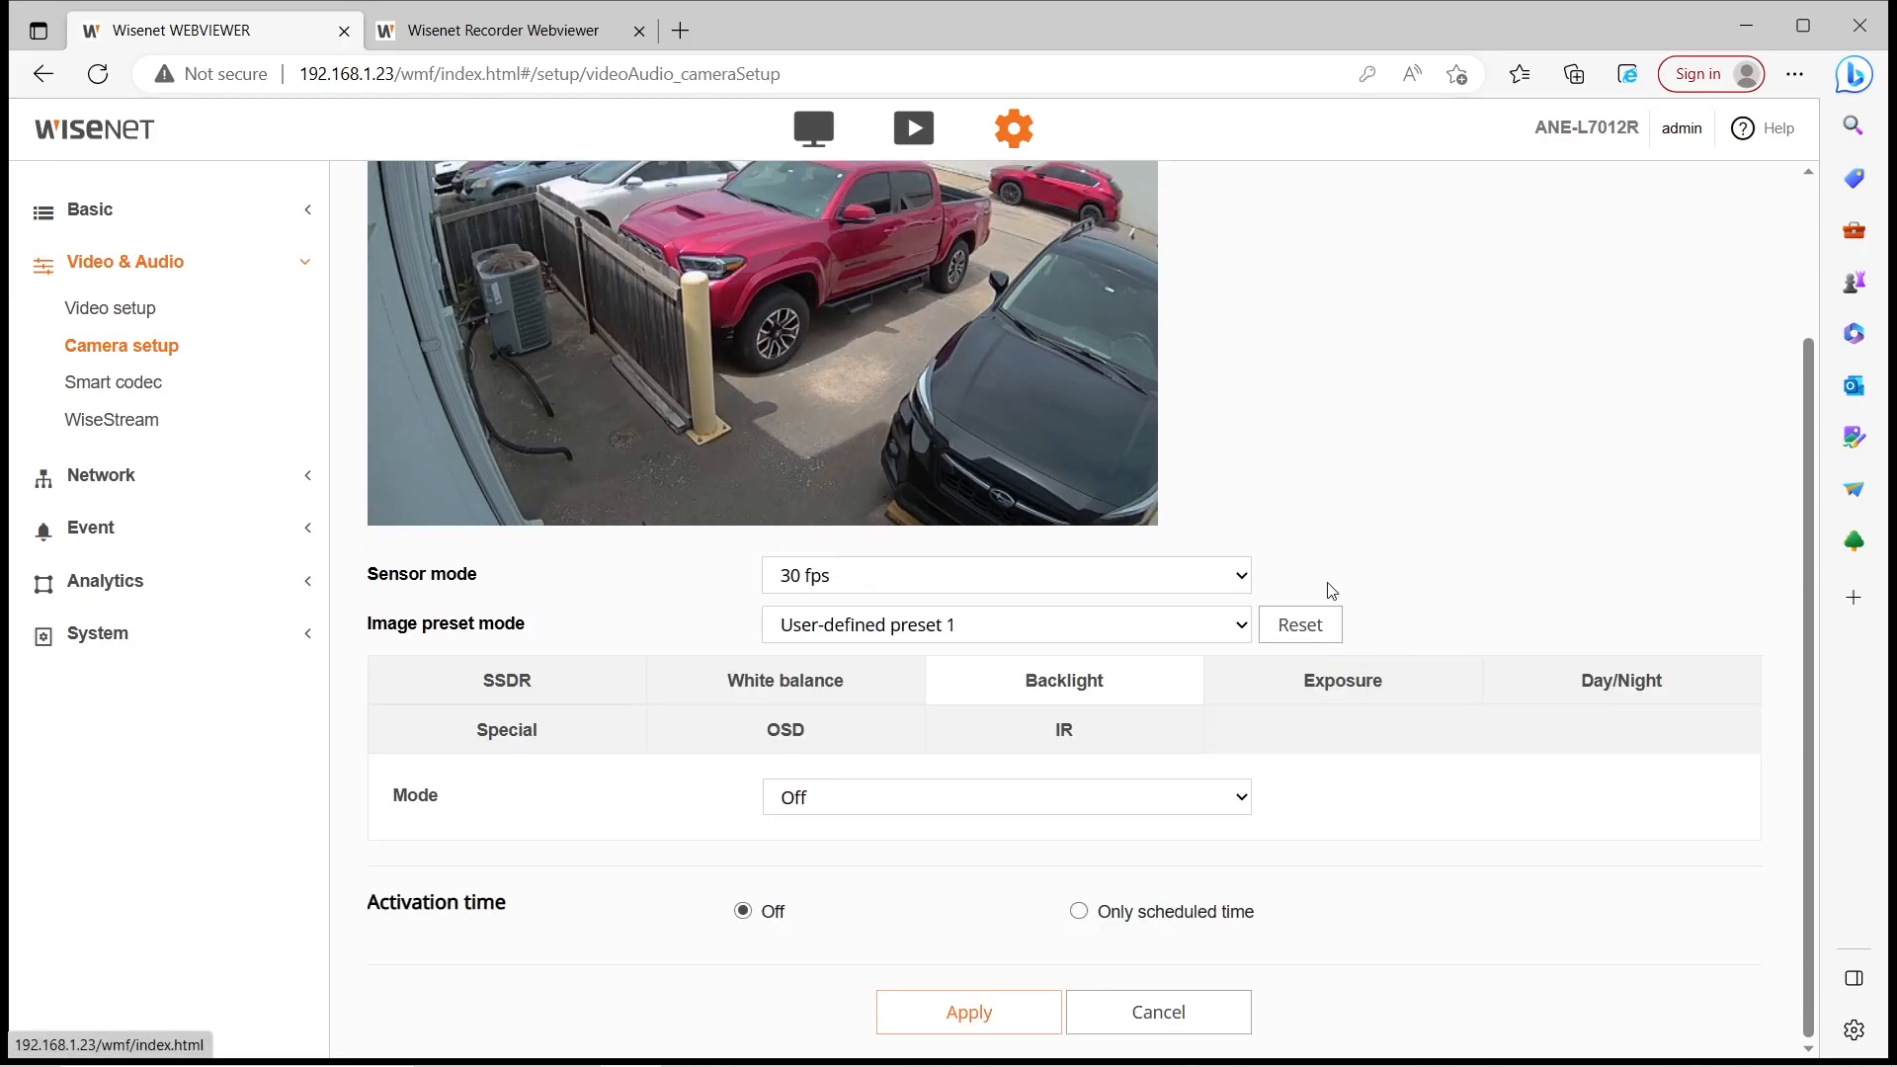
click(1601, 678)
click(489, 736)
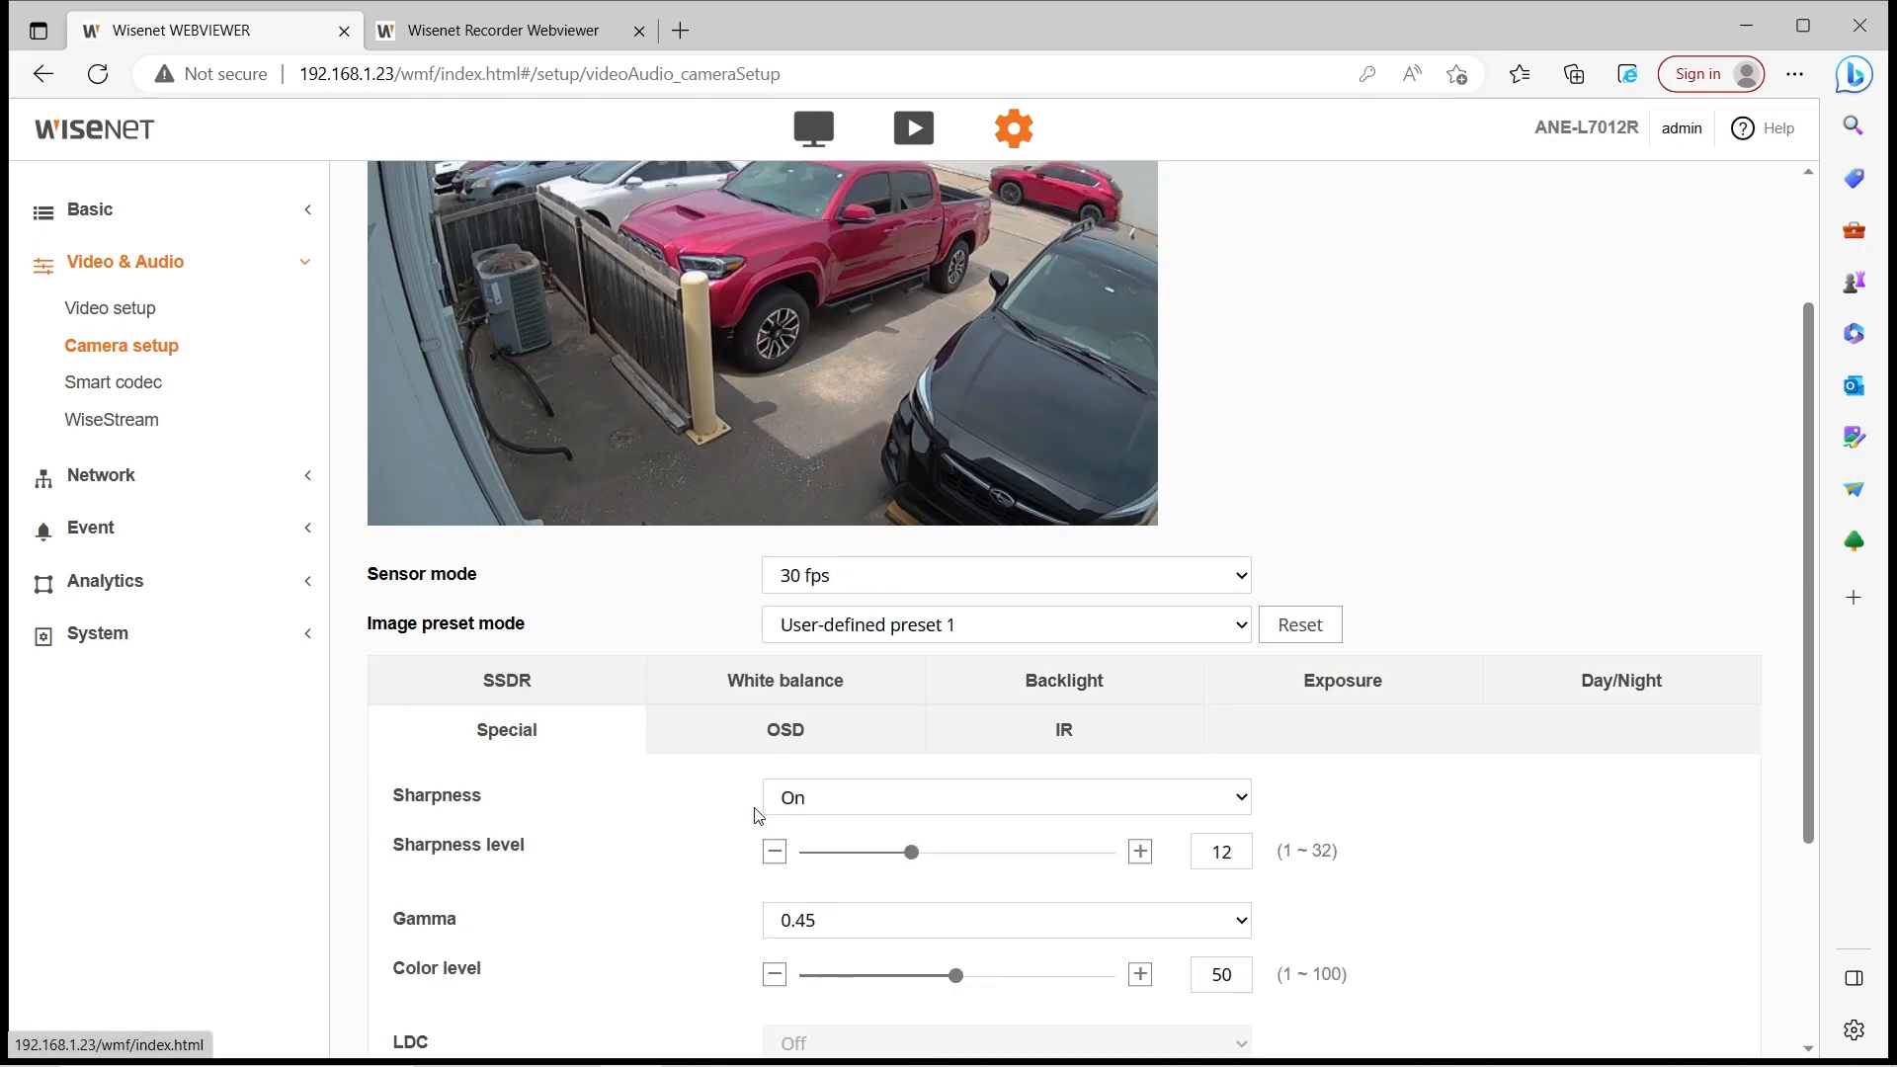
scroll(756, 815, down, 1)
scroll(598, 674, down, 2)
scroll(599, 675, up, 1)
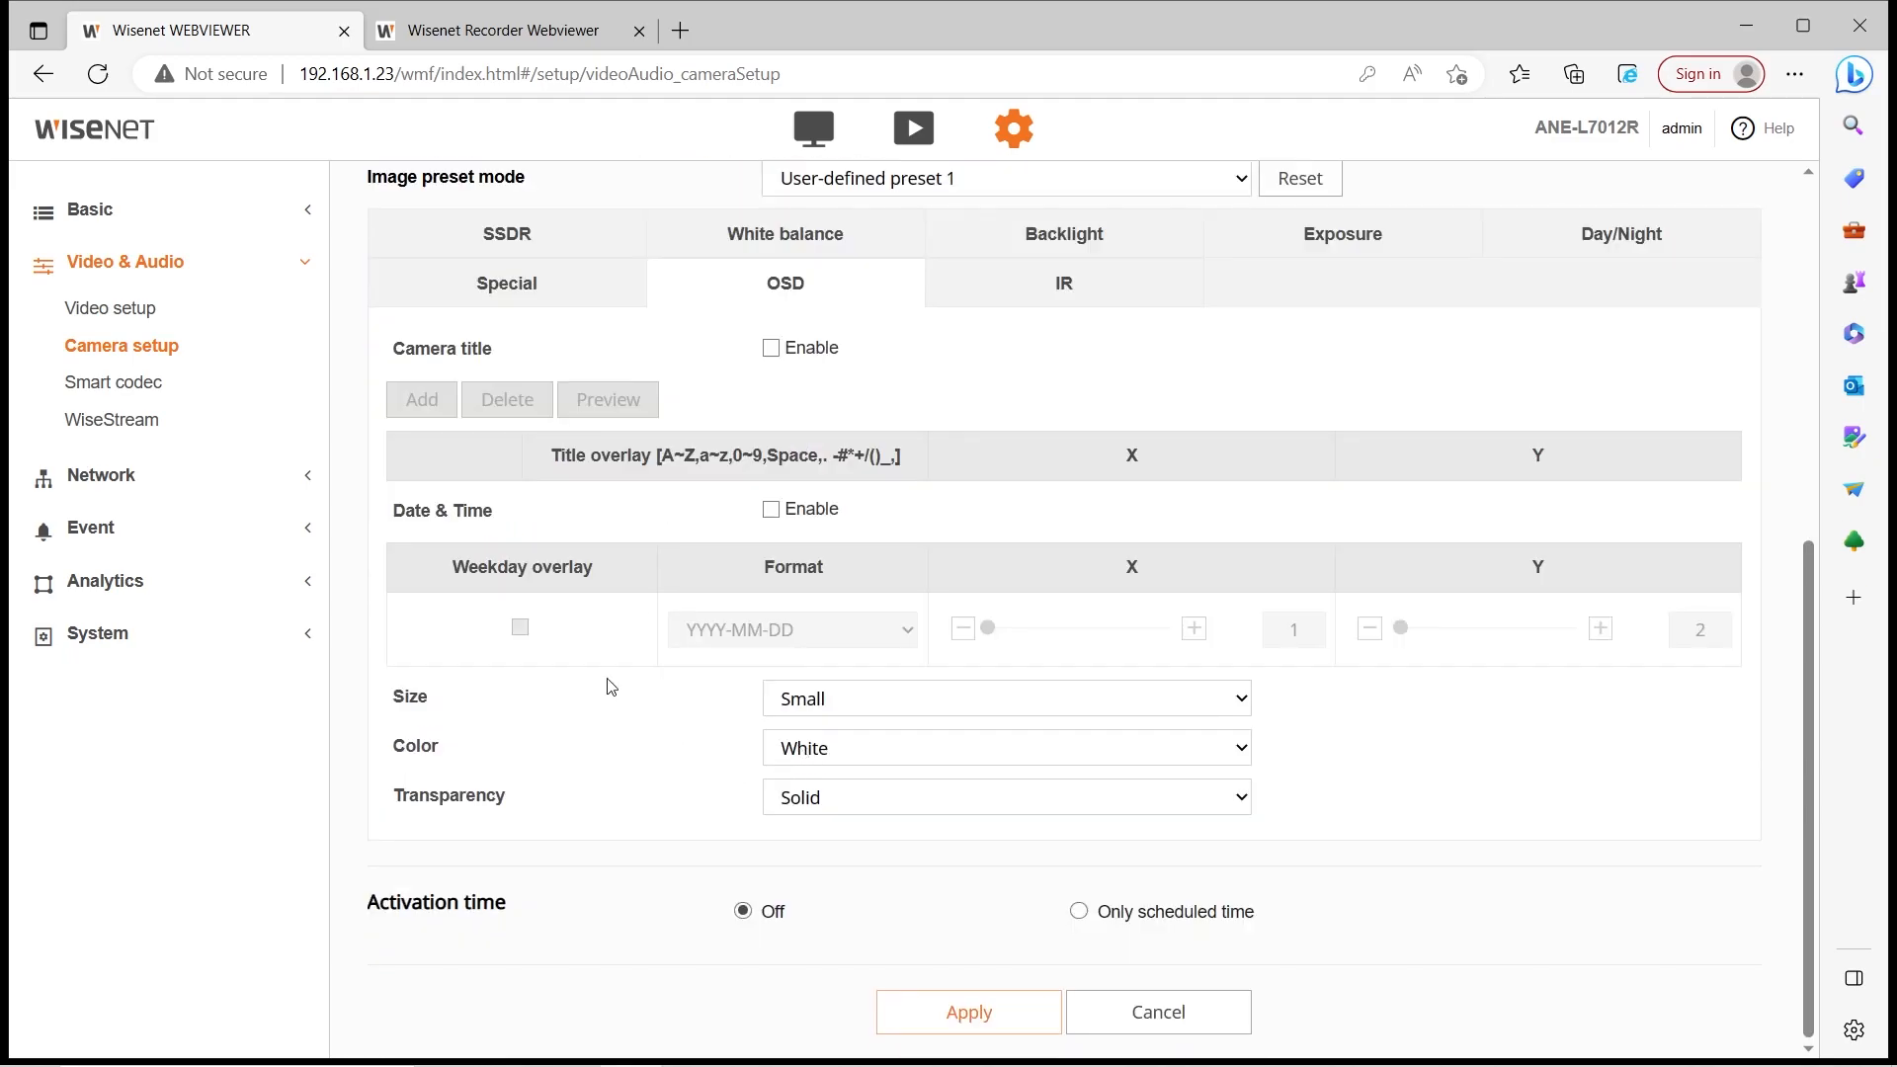
scroll(612, 695, up, 5)
scroll(603, 633, down, 5)
Enable the camera title overlay with a 'Camera' entry and enable the Date & Time overlay
click(775, 351)
scroll(990, 524, up, 5)
scroll(963, 520, down, 3)
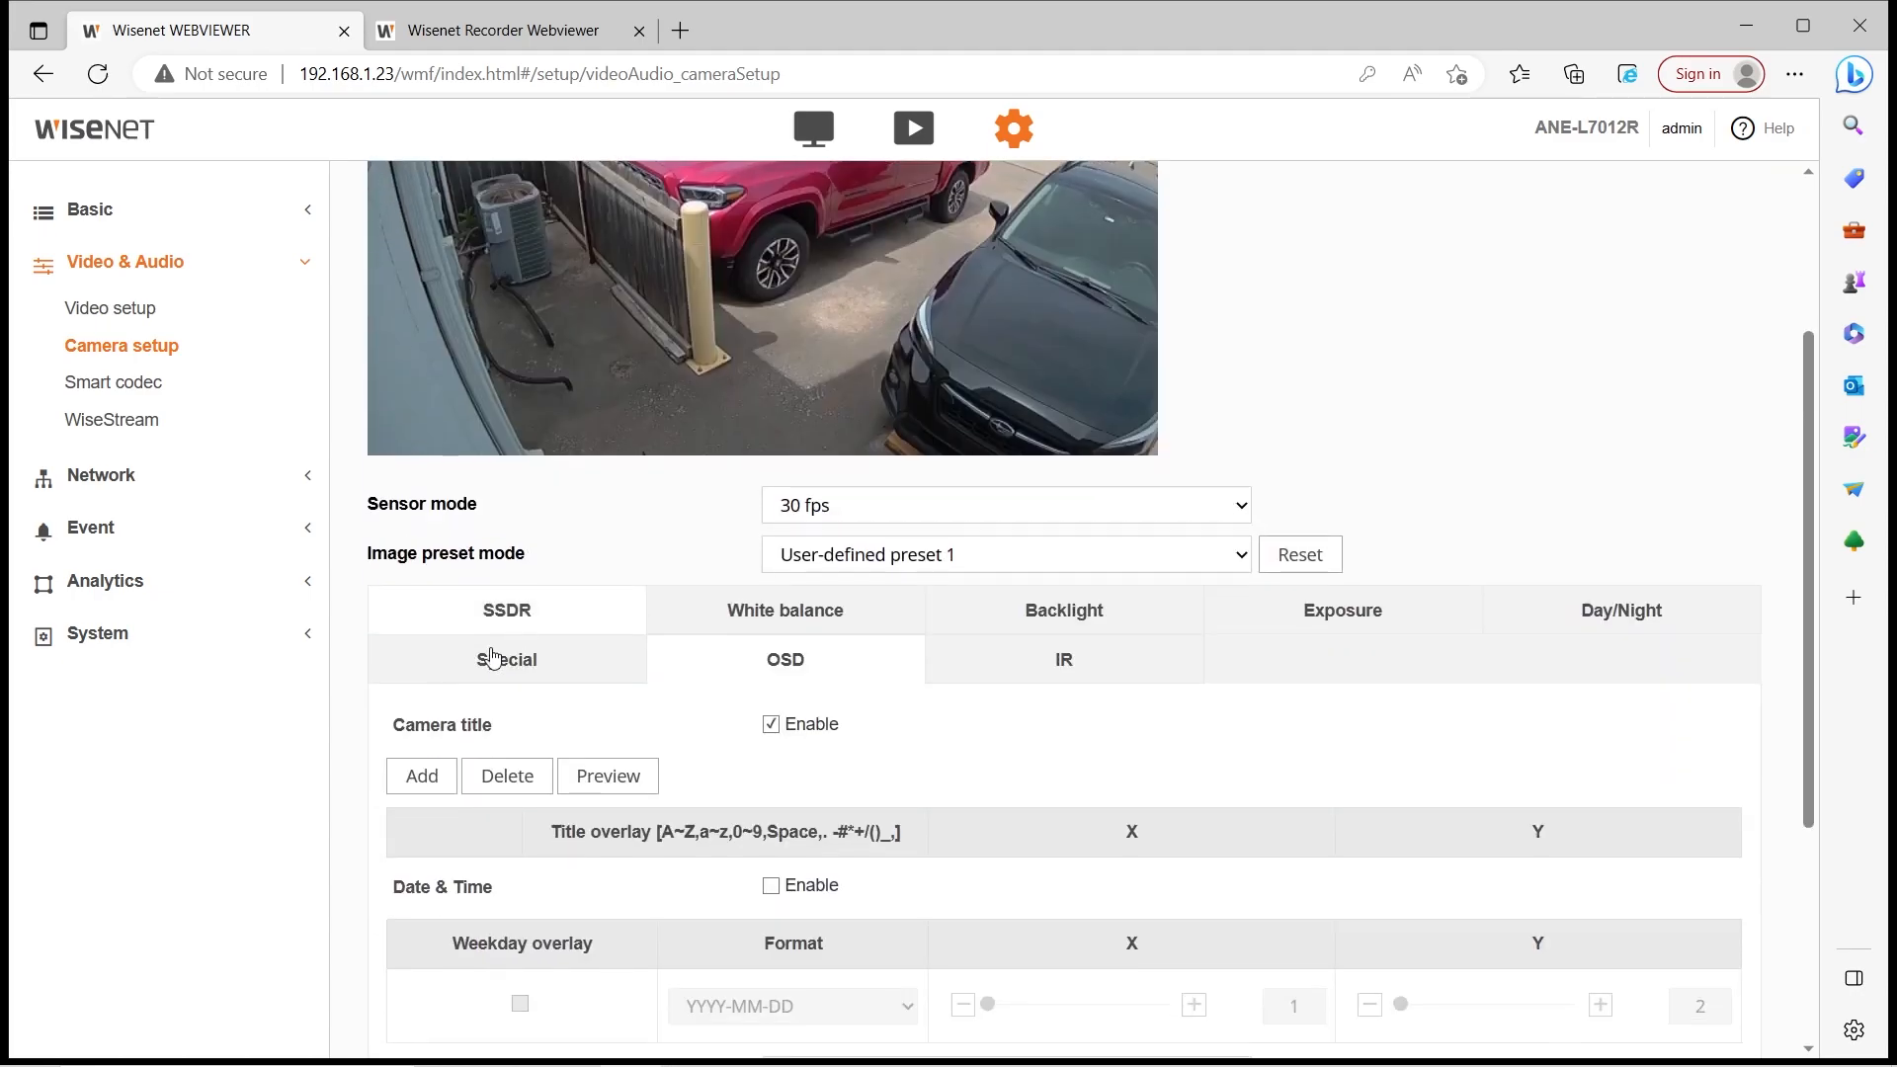
click(425, 777)
text(Camera)
scroll(691, 810, down, 3)
click(810, 692)
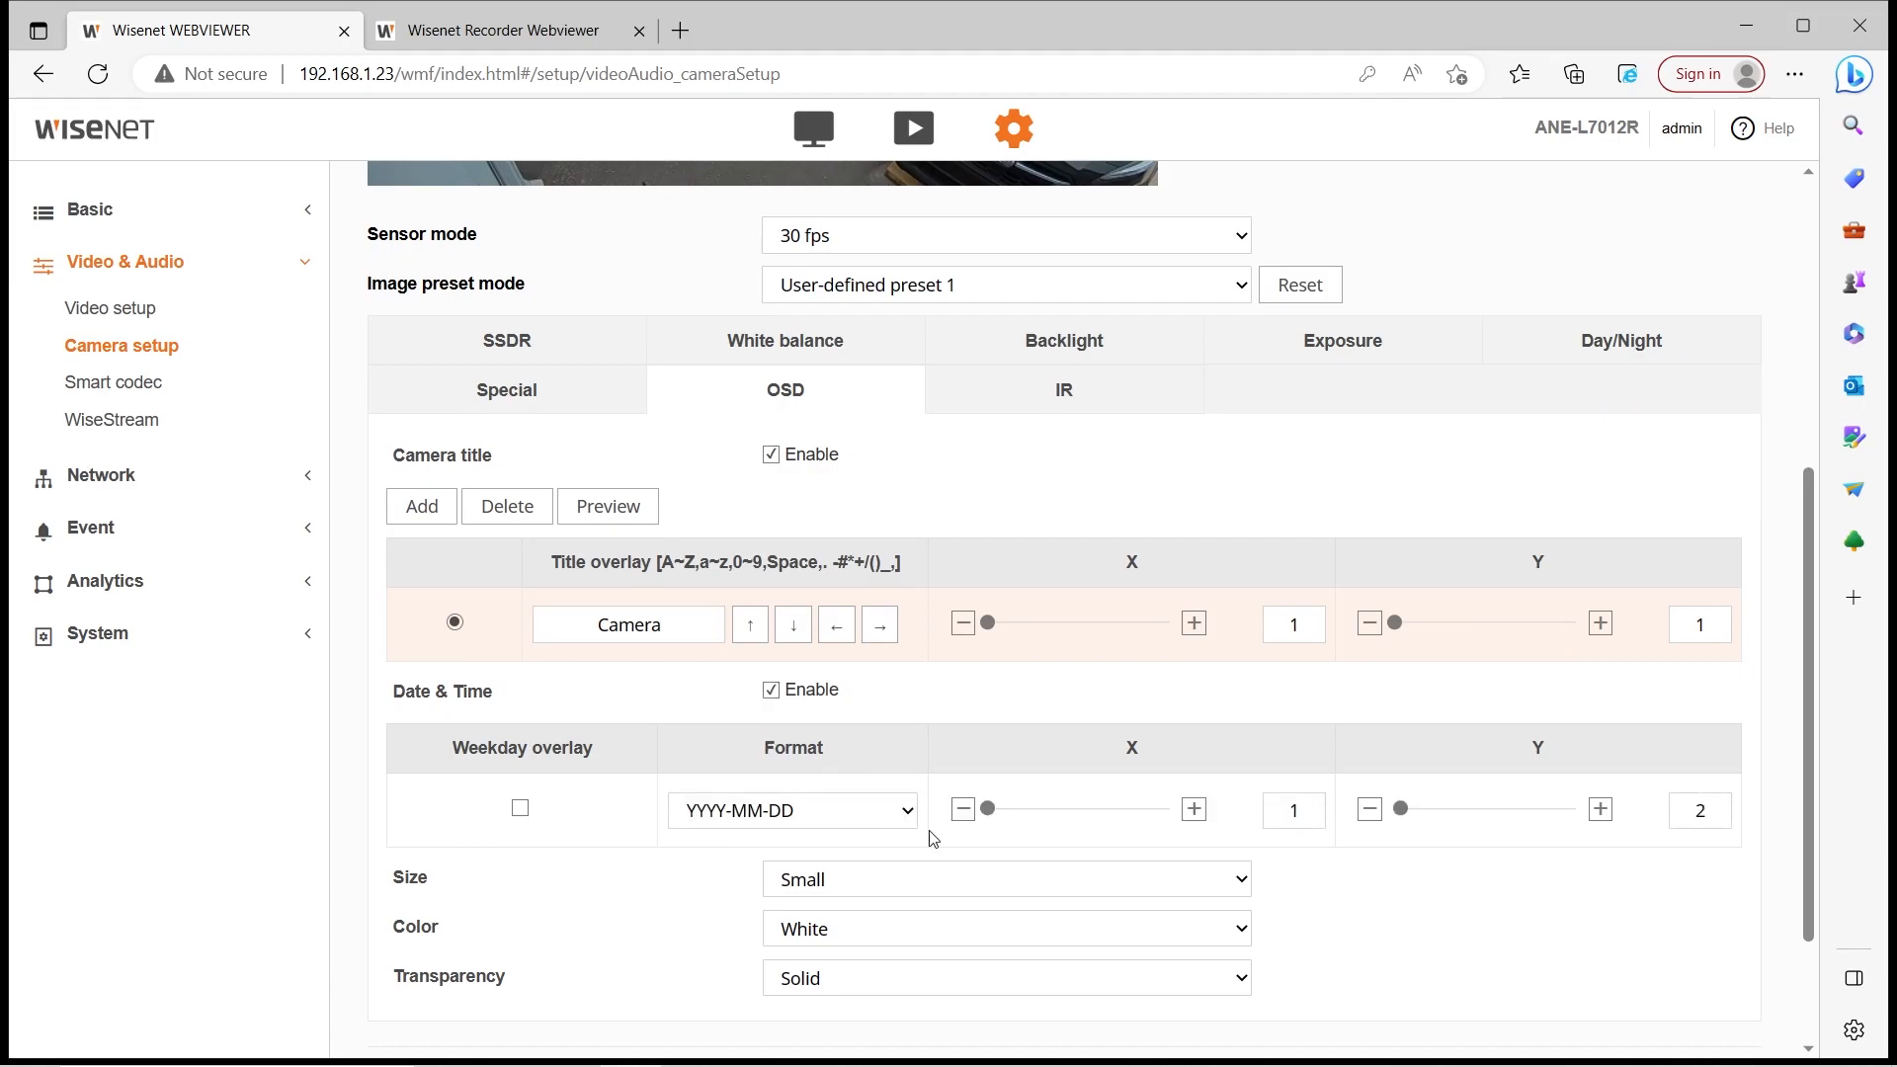
Move the Camera title overlay to X 53, Y 17
scroll(929, 834, up, 6)
scroll(692, 450, down, 4)
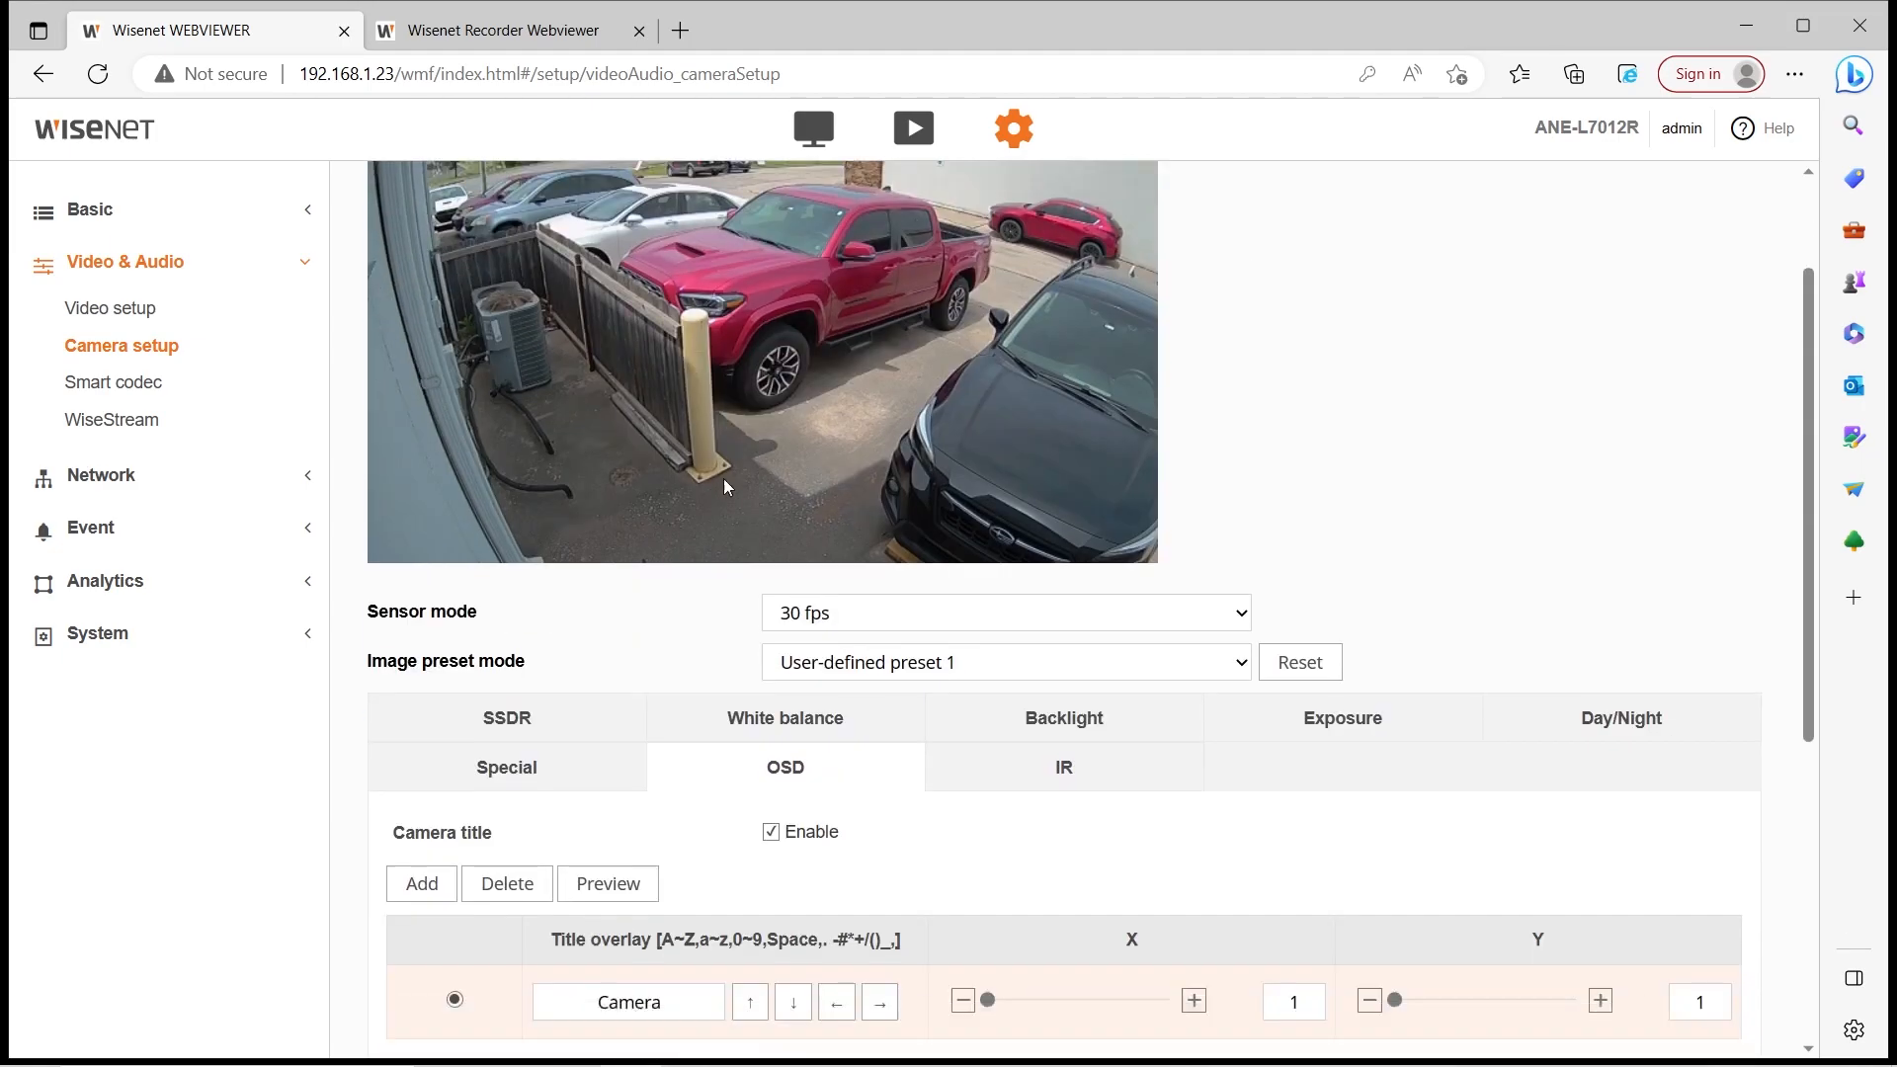
scroll(642, 747, up, 4)
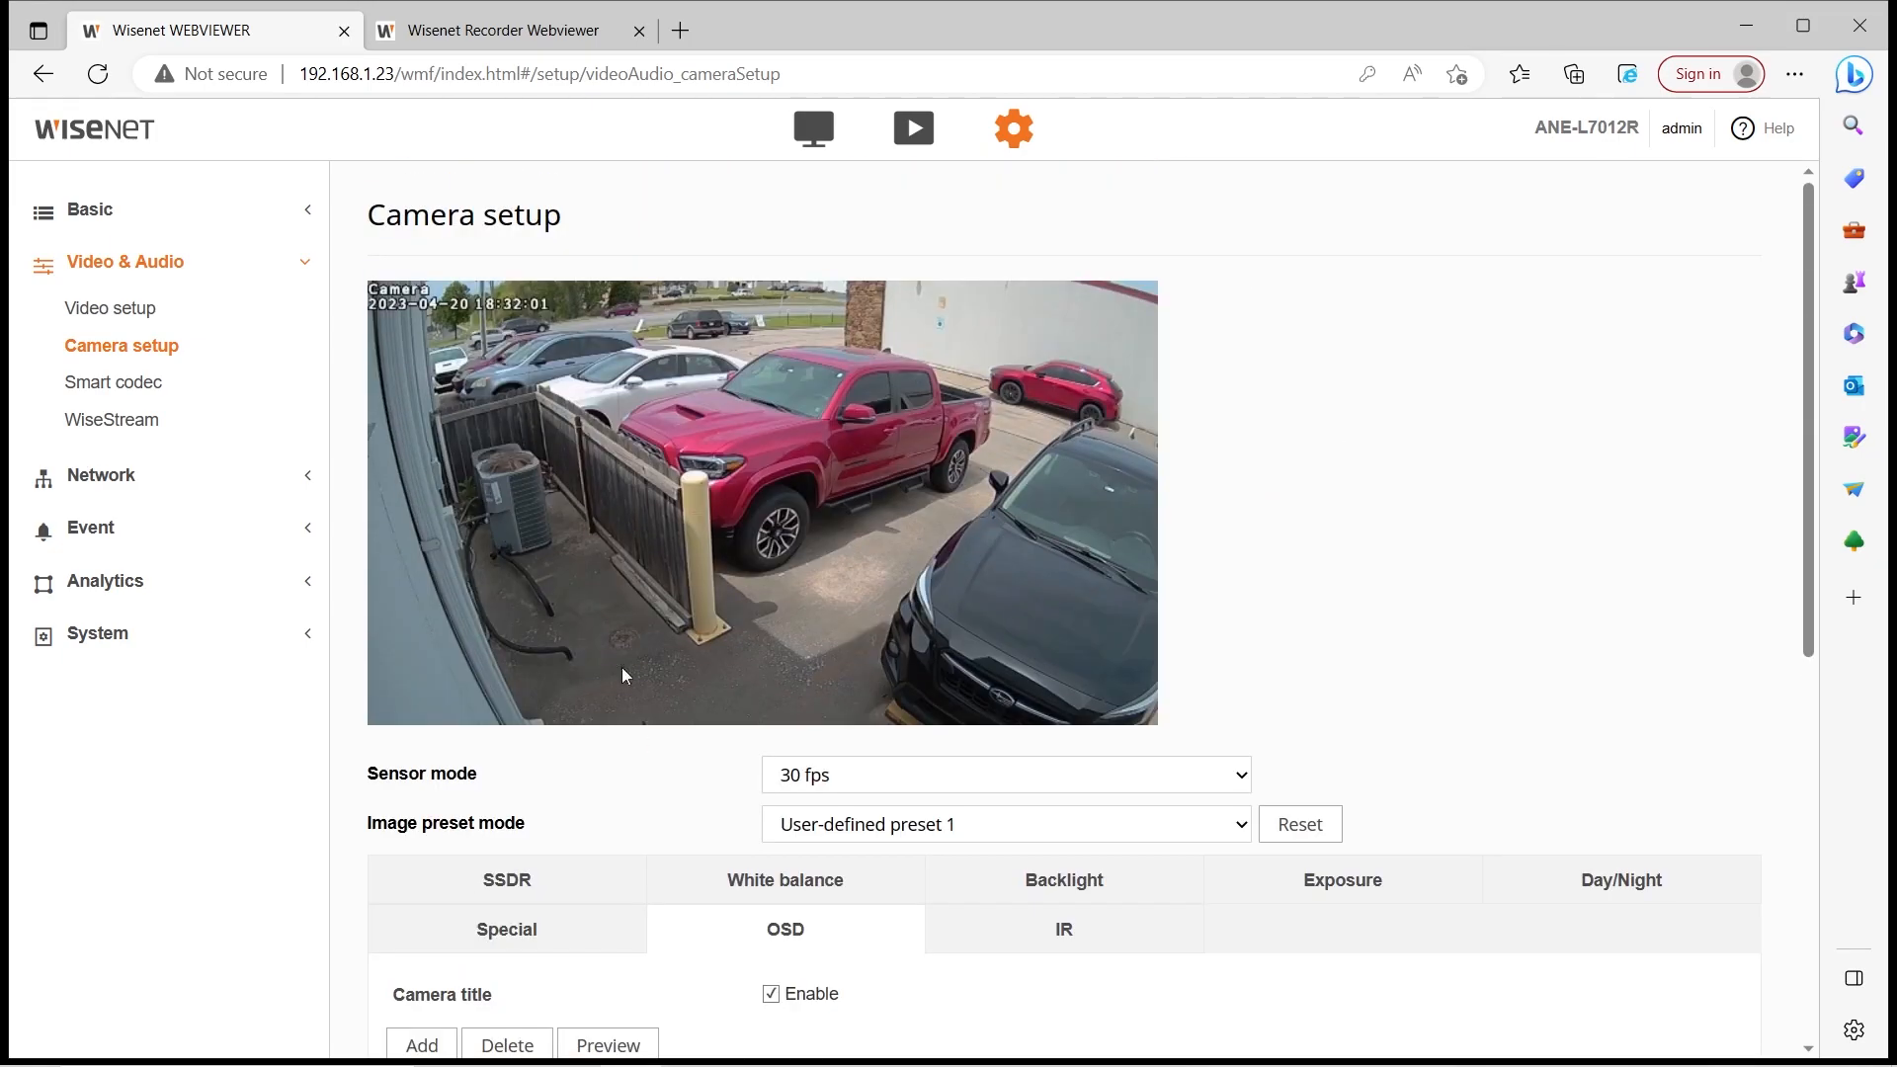
scroll(649, 758, down, 4)
scroll(649, 759, up, 4)
scroll(880, 557, down, 4)
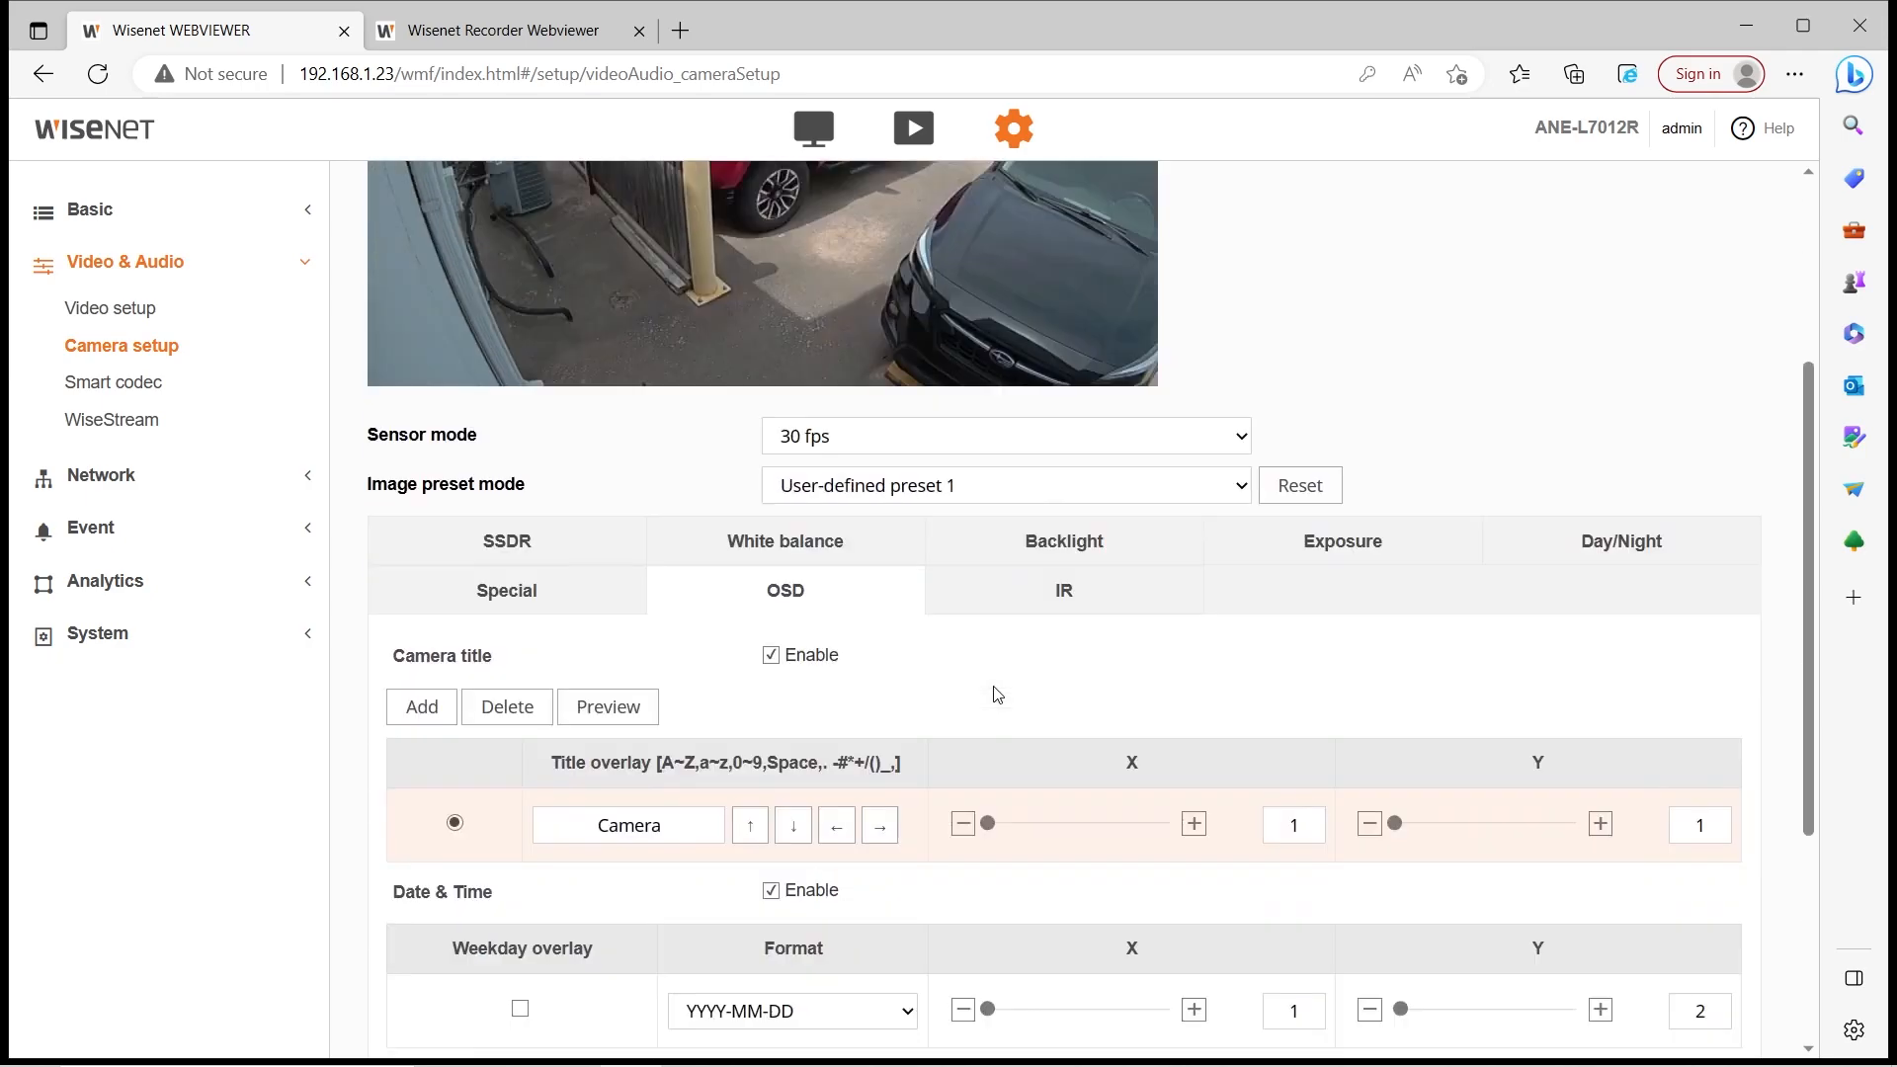
scroll(929, 749, up, 4)
scroll(932, 749, down, 4)
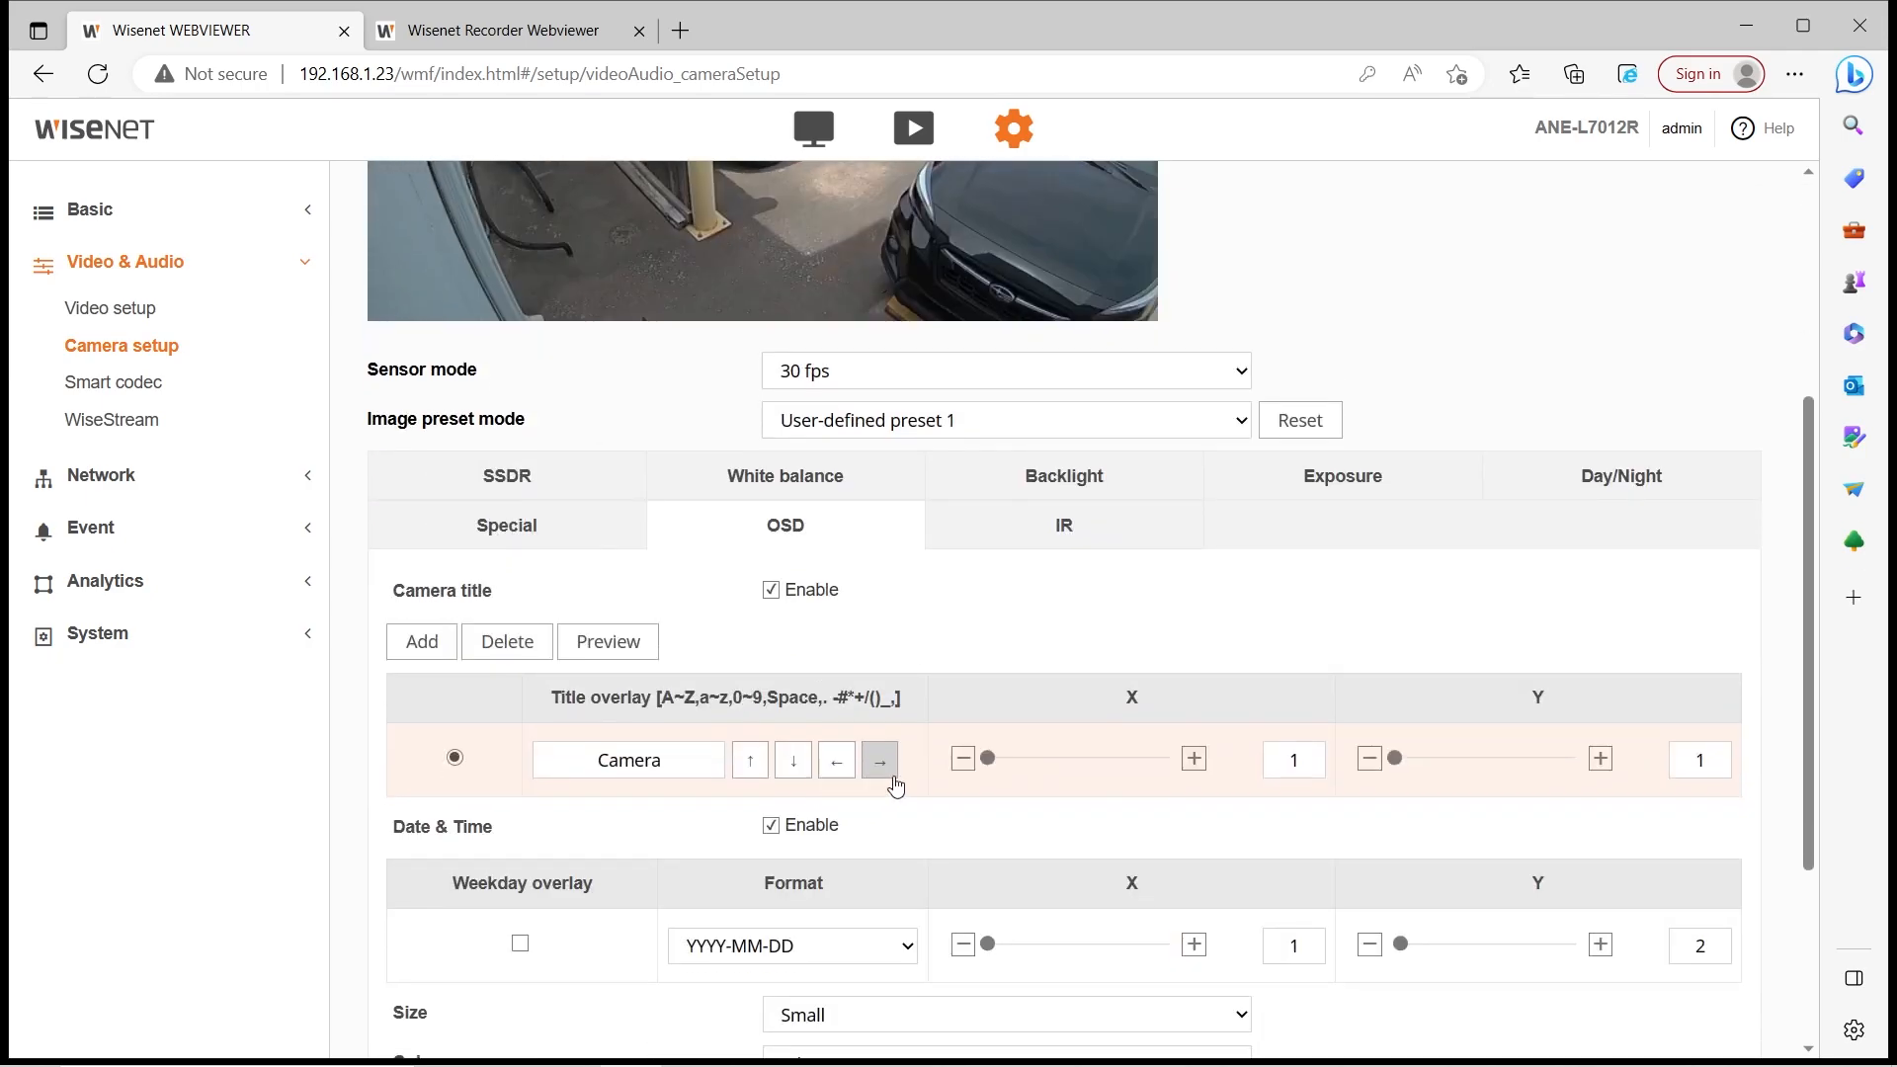
drag(988, 758, 1101, 767)
scroll(939, 668, up, 4)
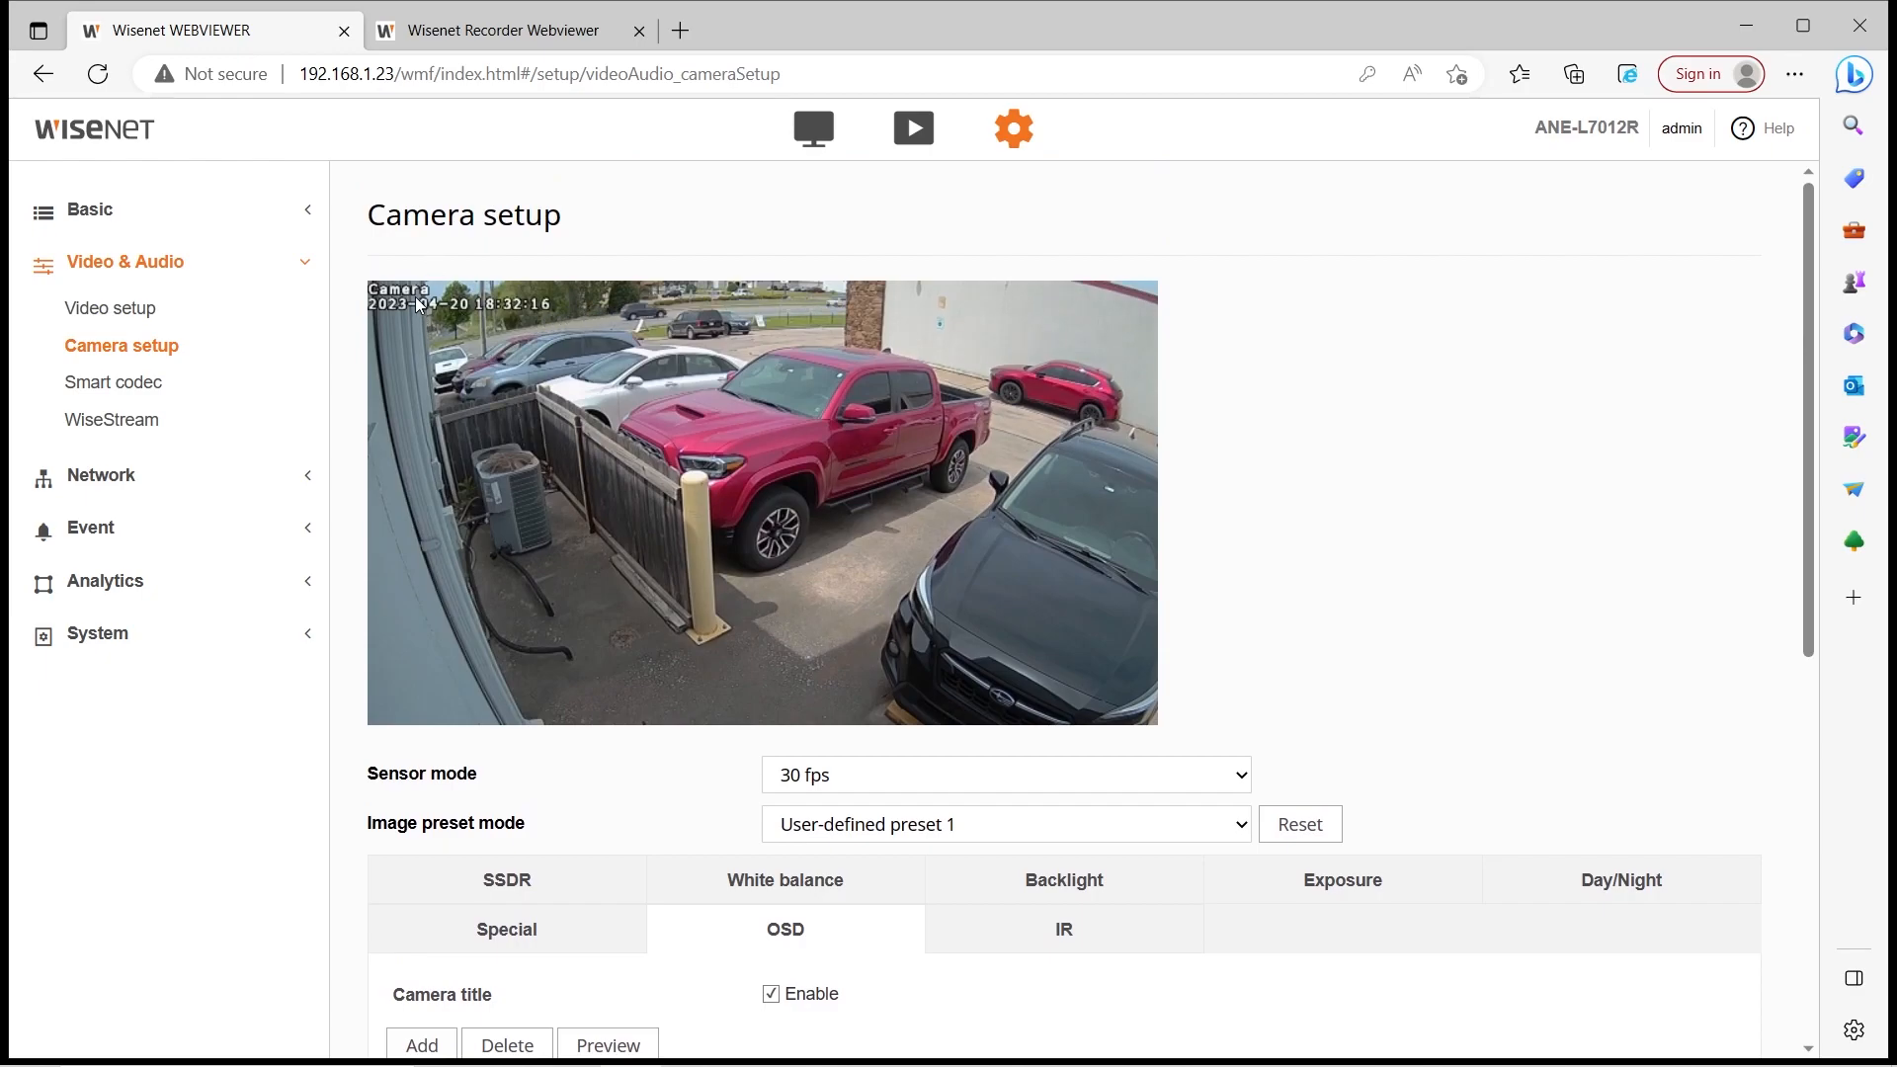
scroll(637, 403, down, 4)
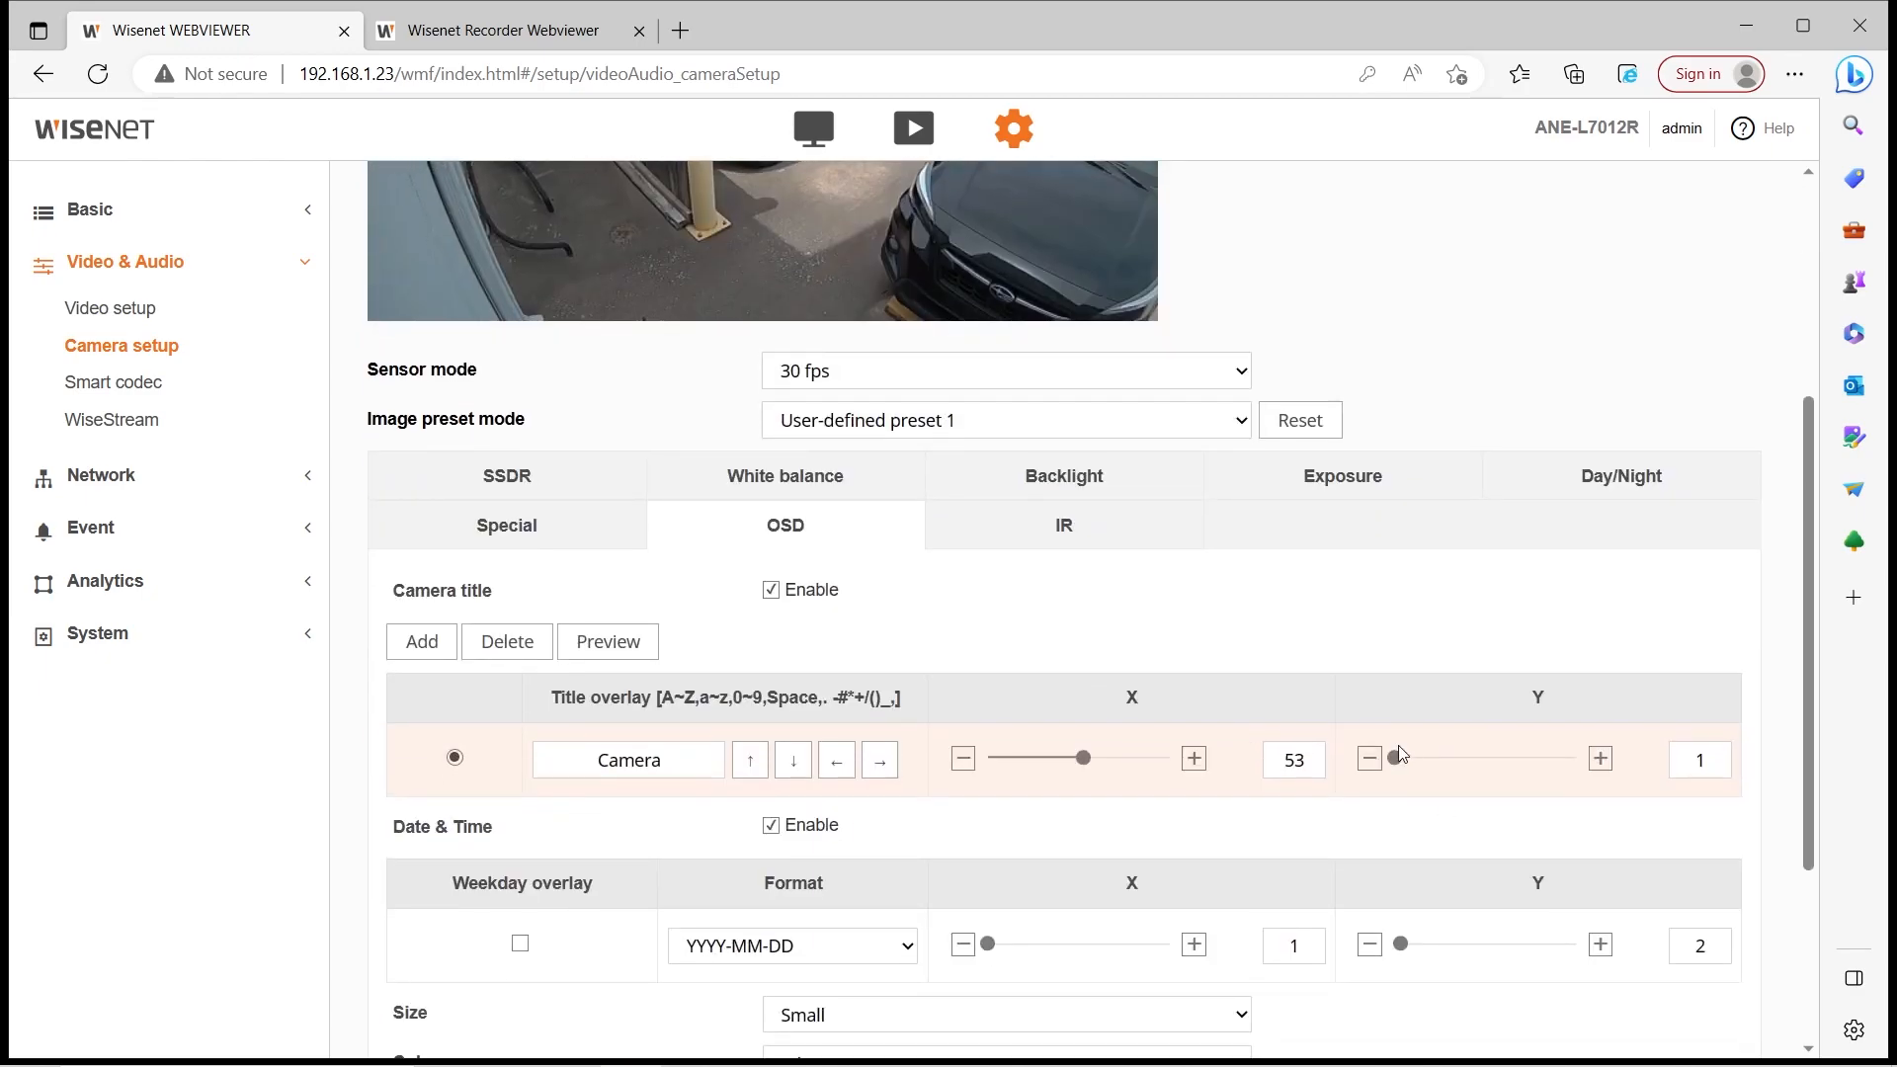
drag(1481, 781, 1505, 782)
scroll(506, 684, up, 4)
scroll(505, 683, down, 3)
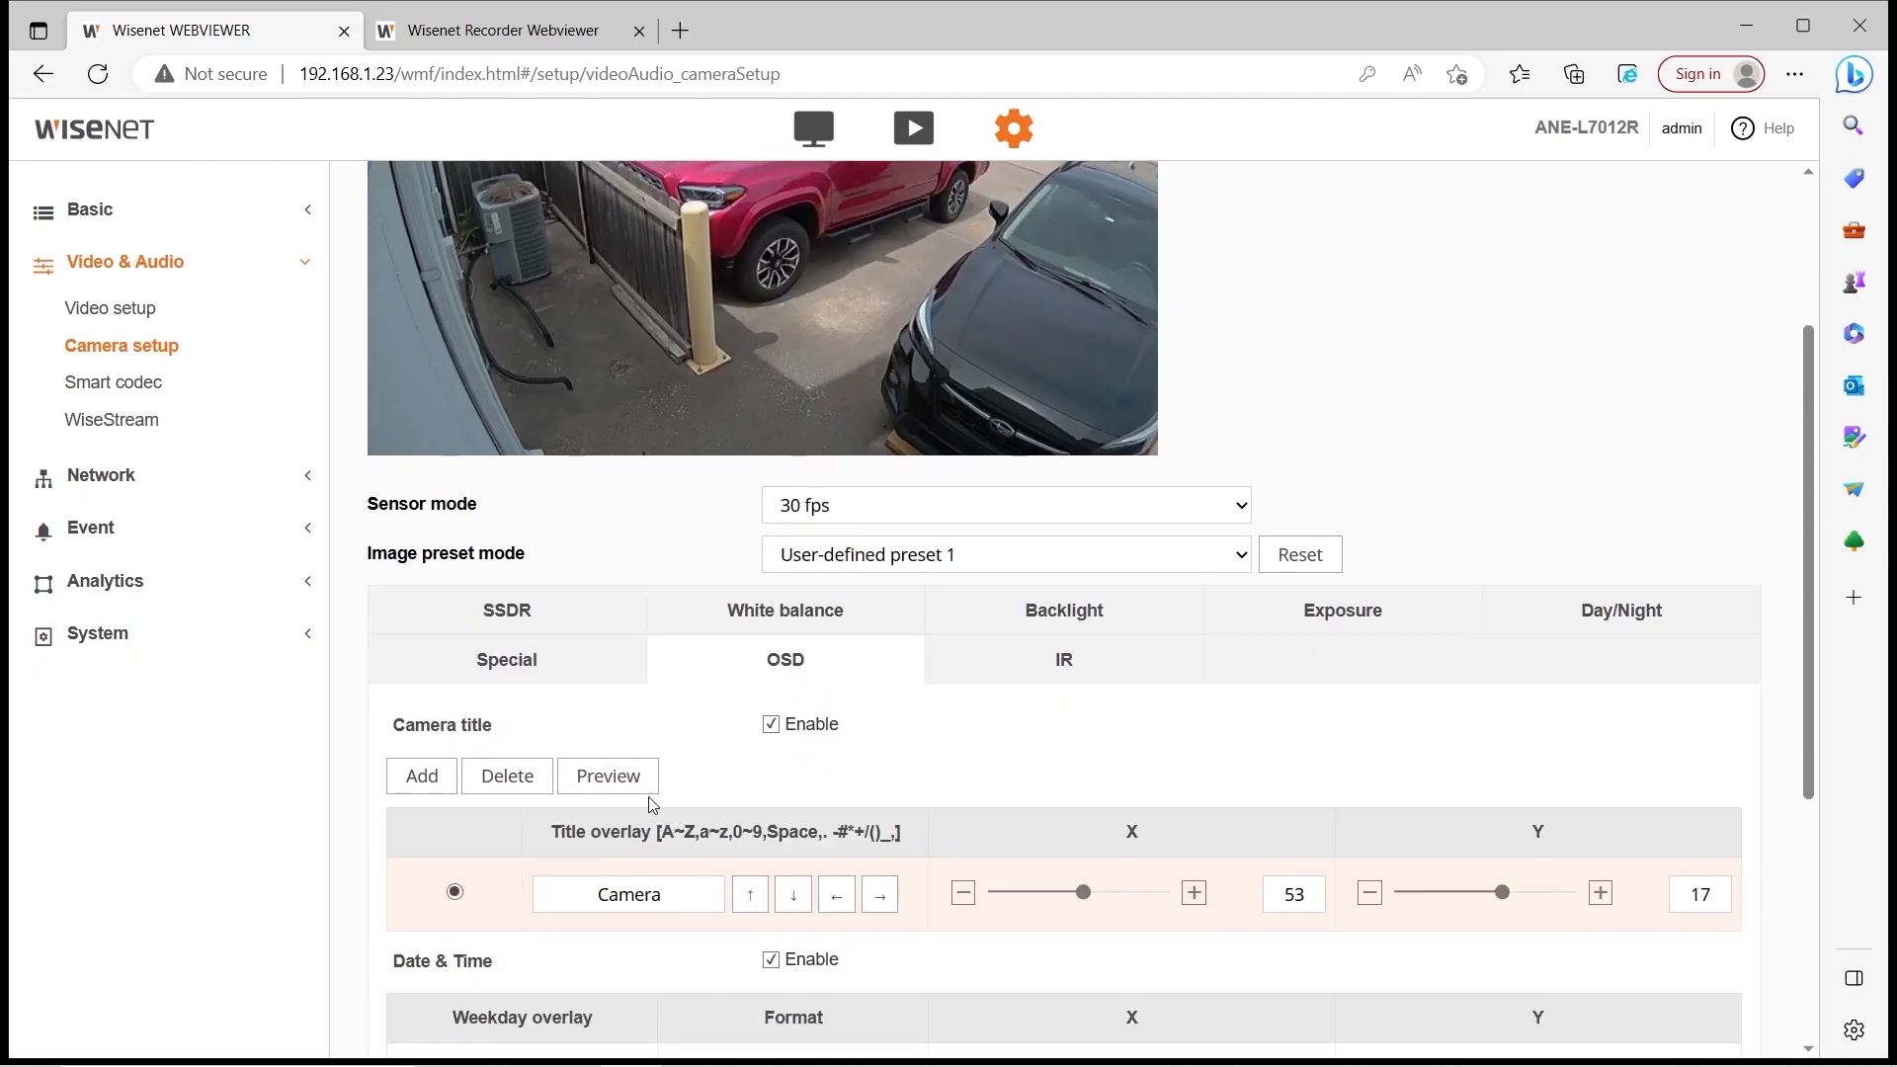
Preview the title on the live video, then reset its position to X 1, Y 1
click(607, 776)
scroll(692, 771, up, 3)
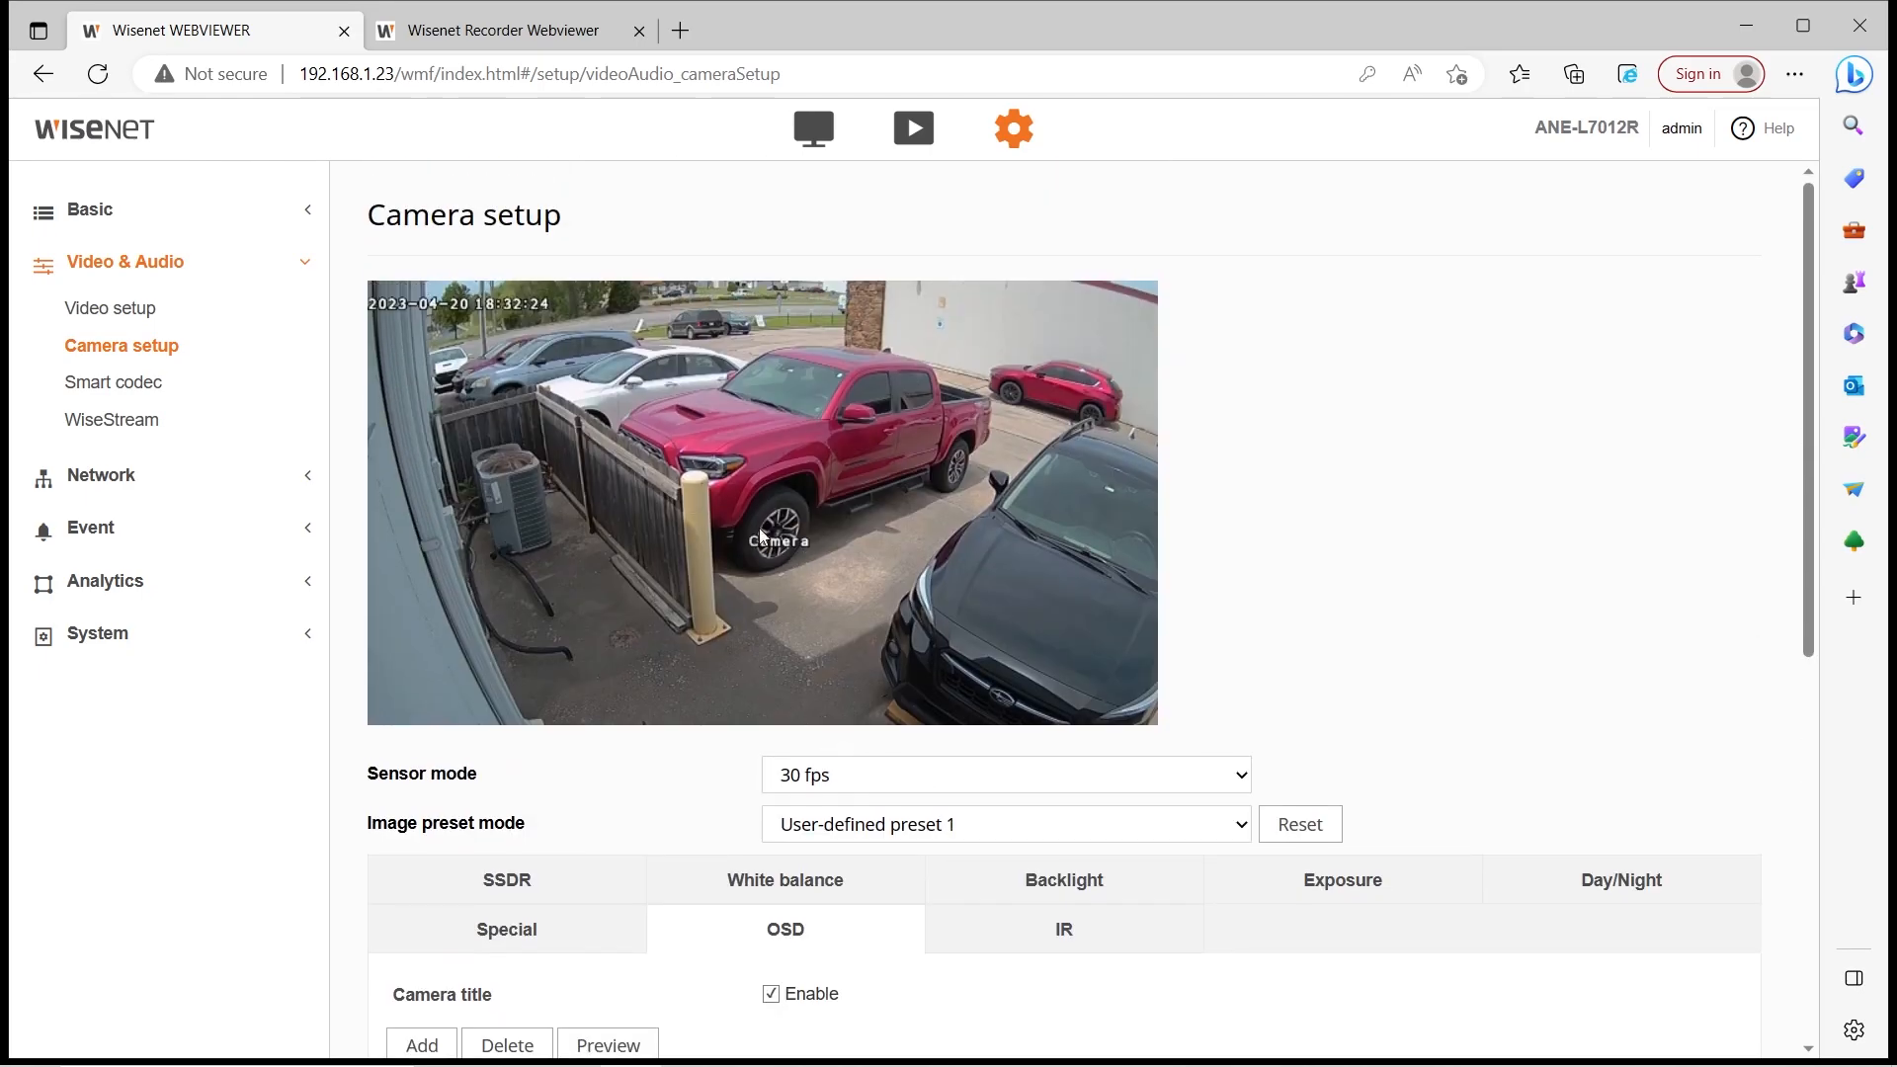
scroll(985, 586, down, 3)
scroll(785, 636, up, 3)
scroll(785, 636, down, 3)
scroll(786, 634, up, 3)
scroll(506, 342, down, 3)
drag(1094, 892, 978, 893)
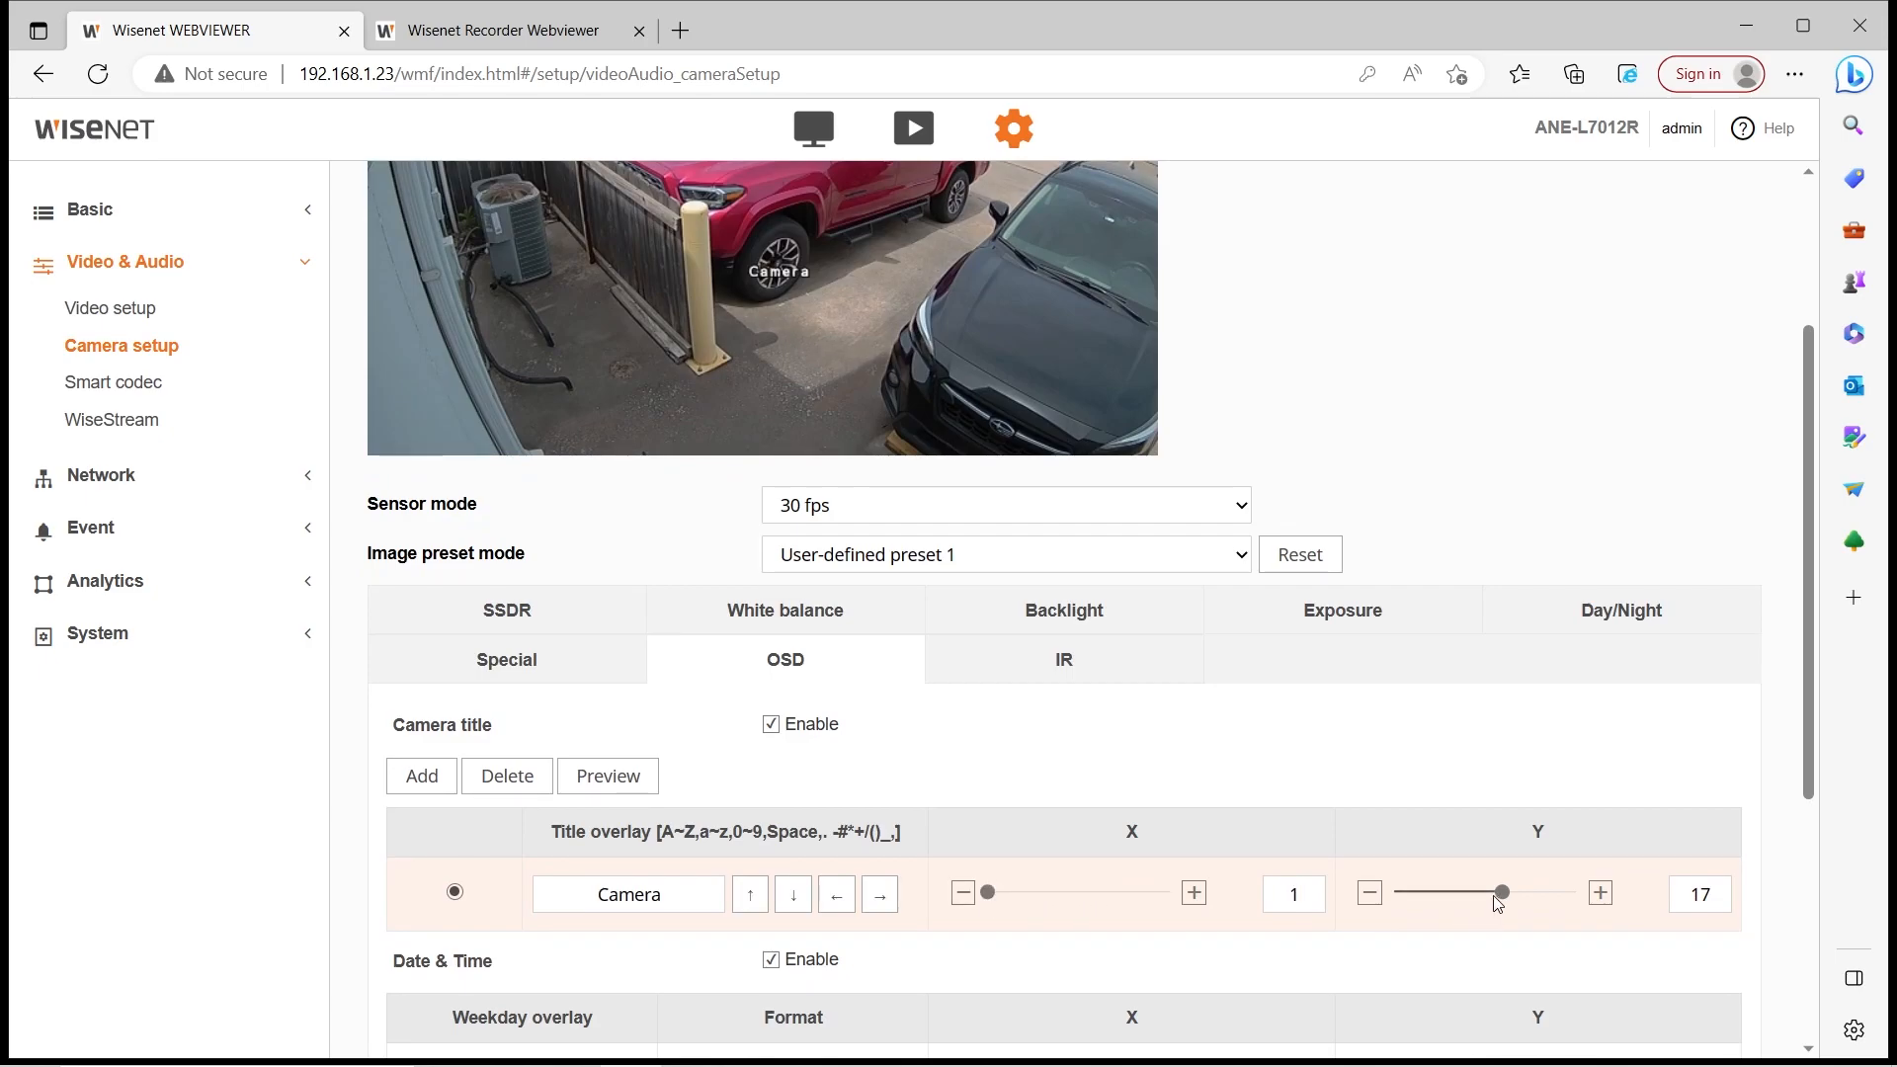
drag(1384, 895, 1381, 895)
scroll(830, 856, down, 5)
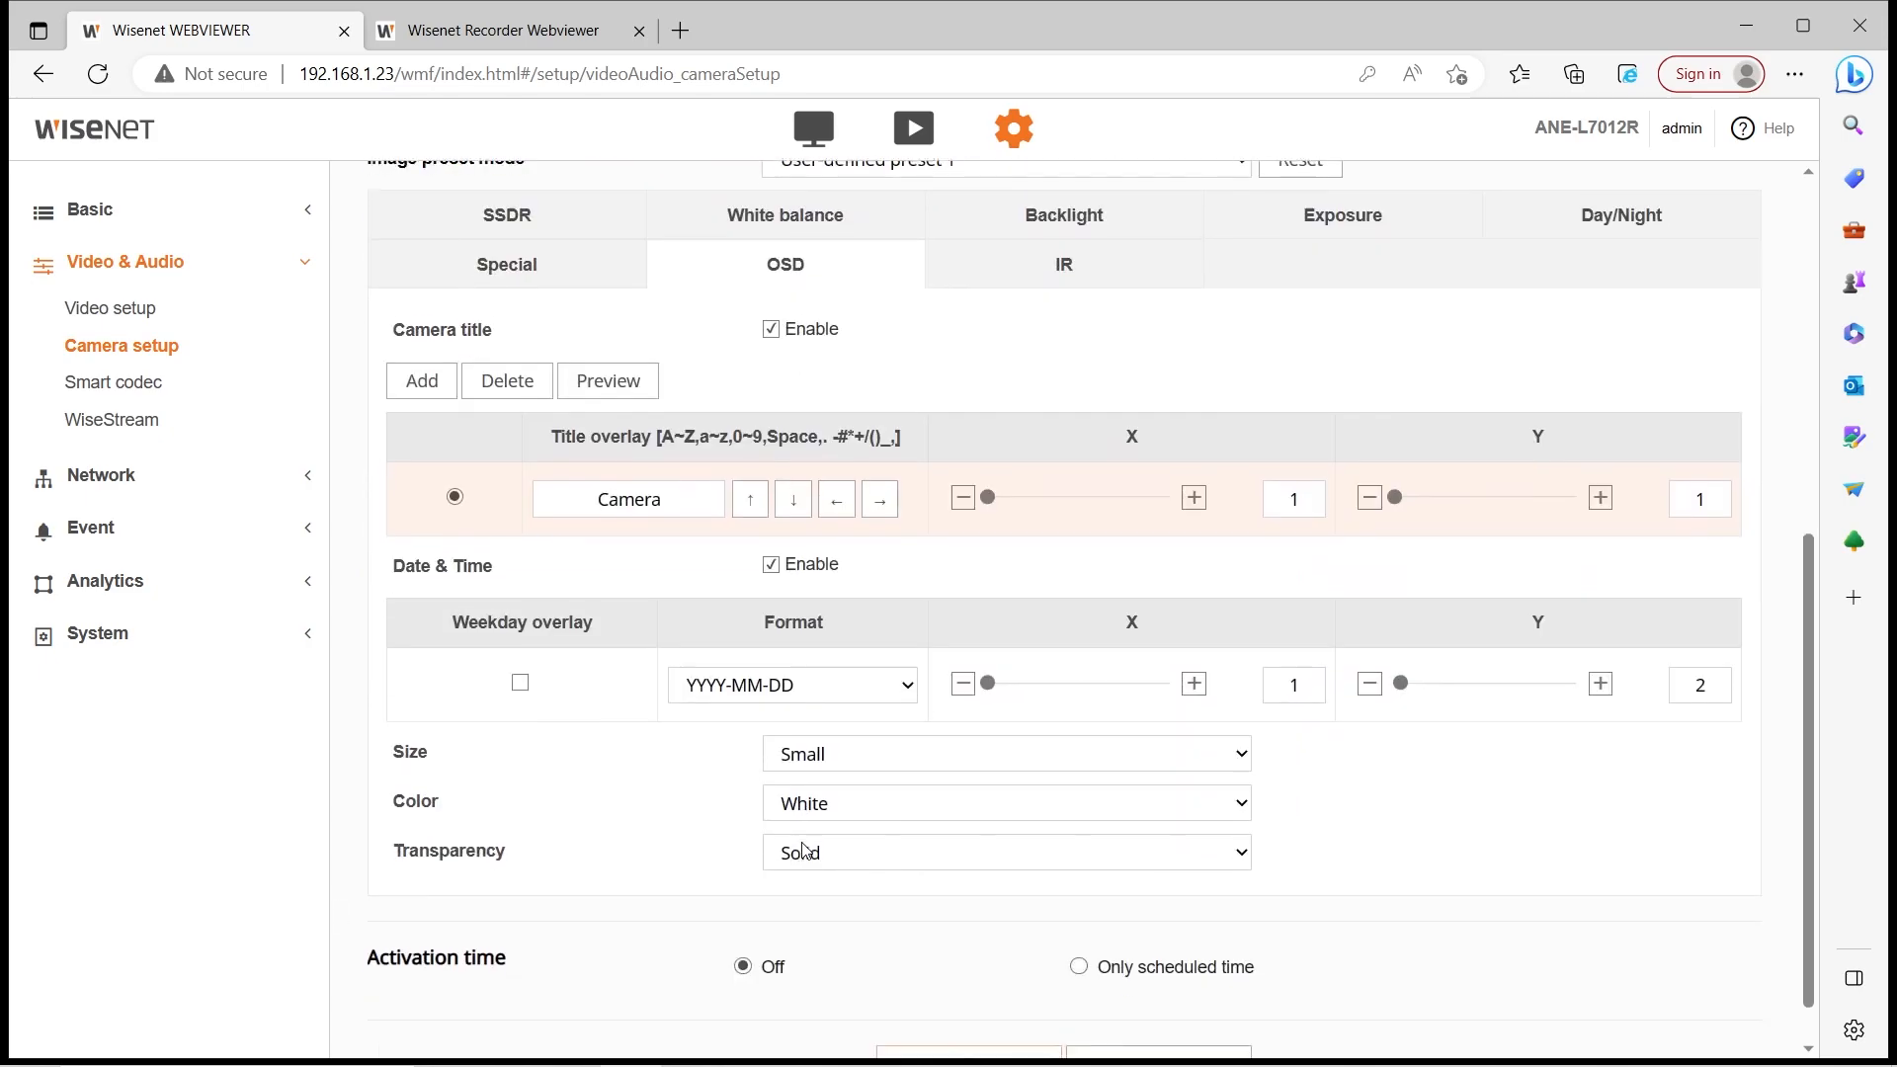
scroll(829, 856, up, 8)
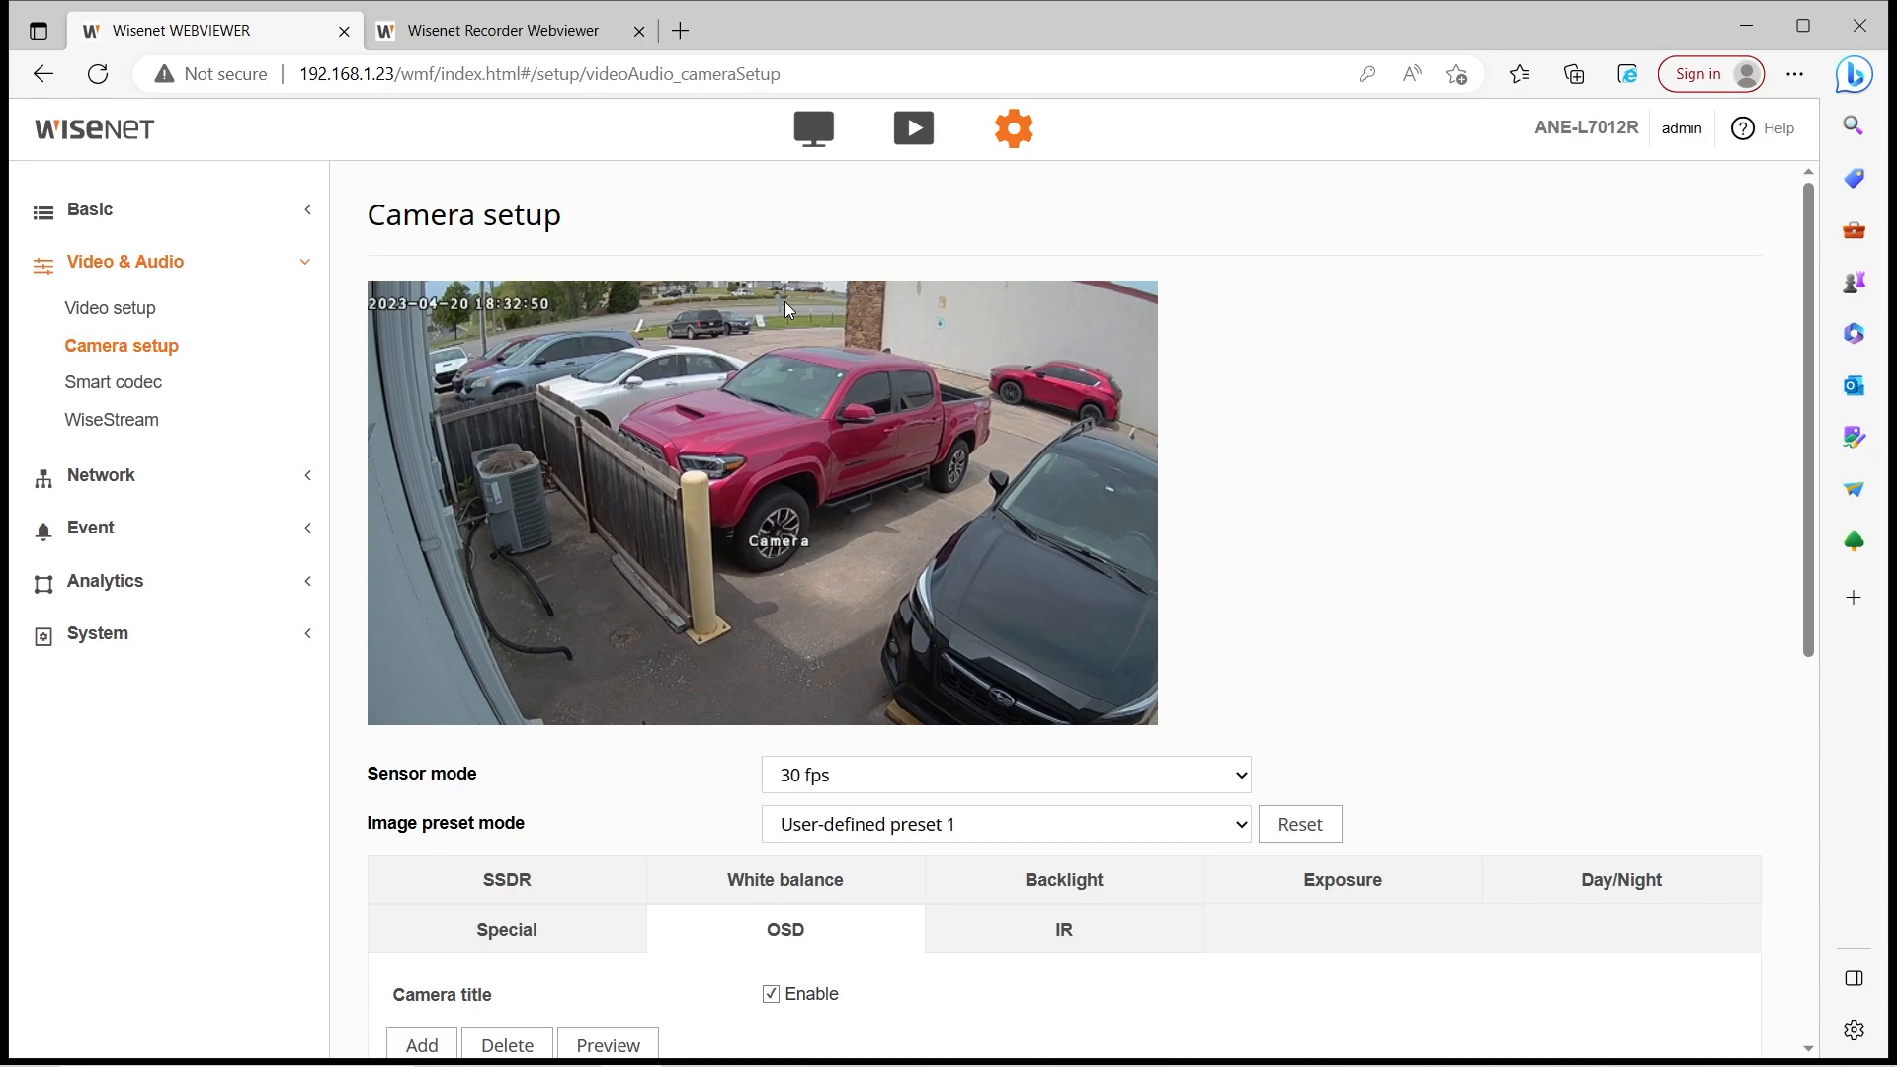
scroll(998, 780, down, 4)
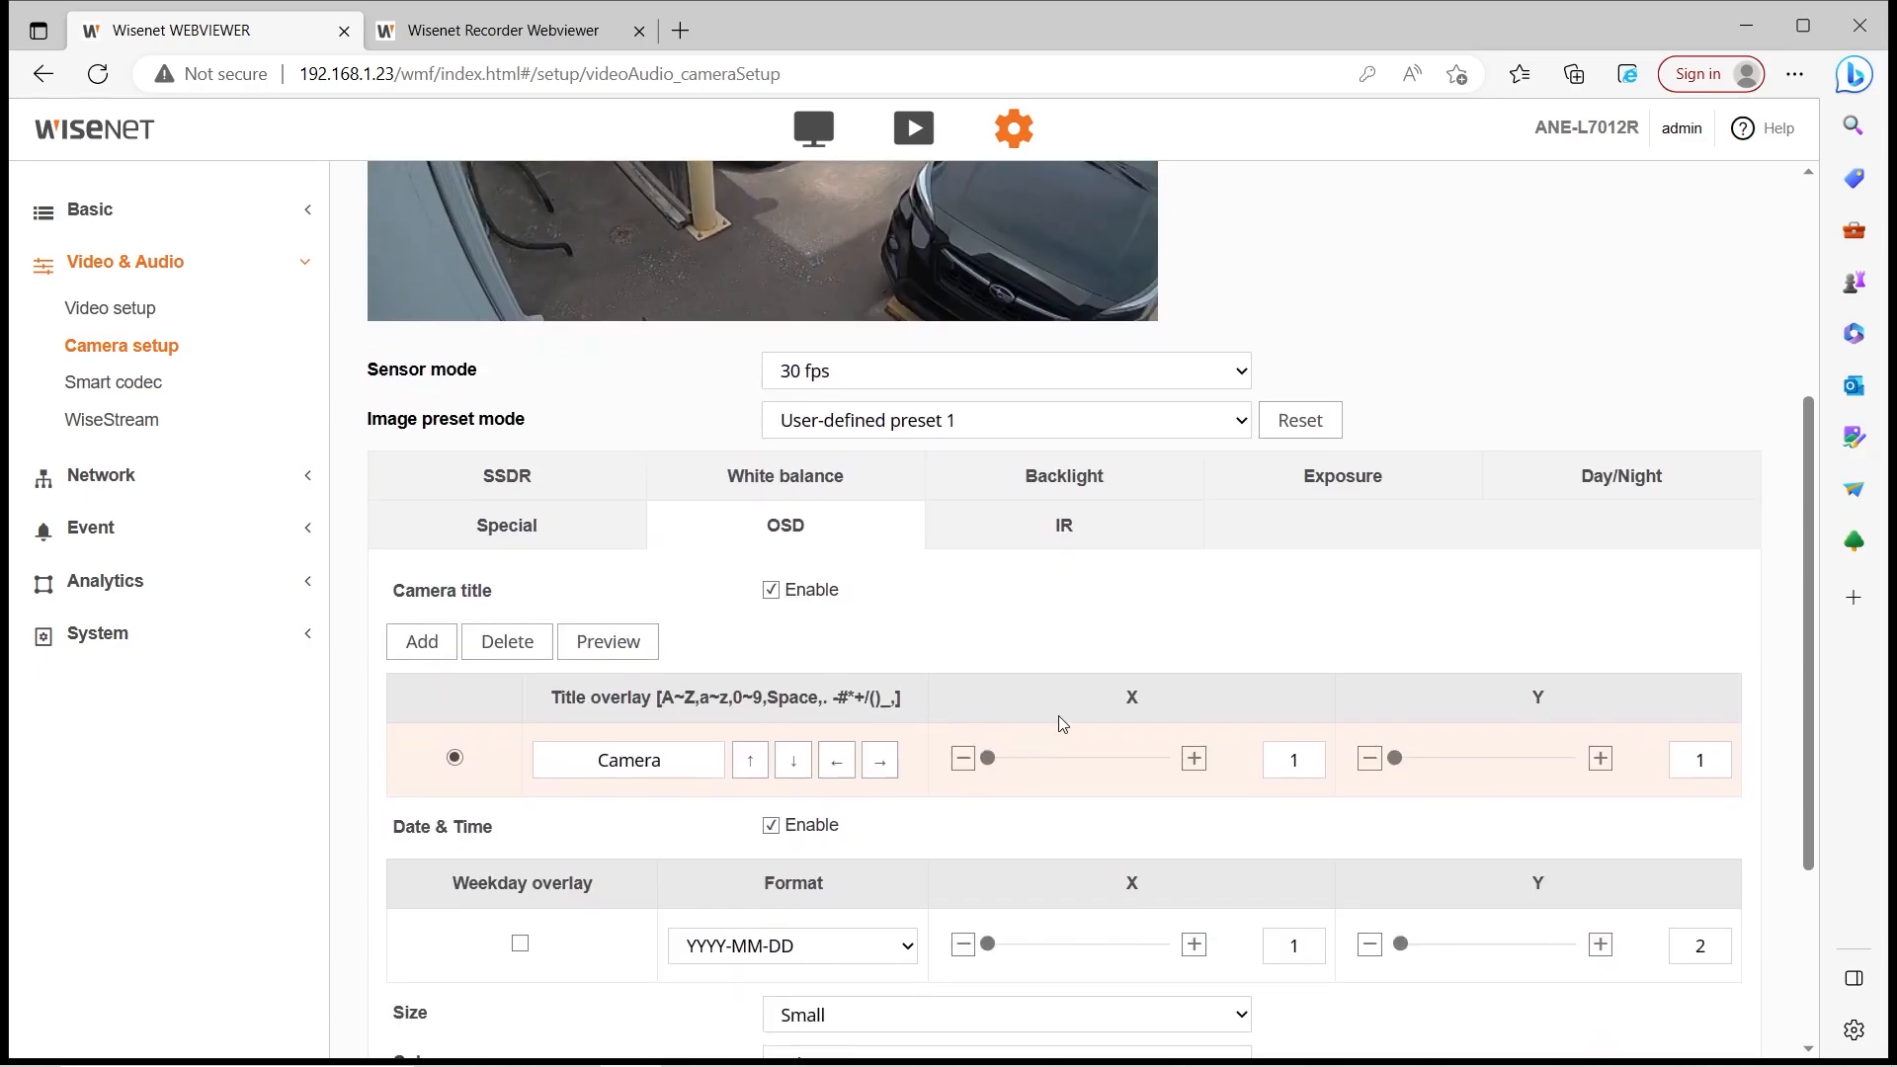
scroll(1092, 707, down, 3)
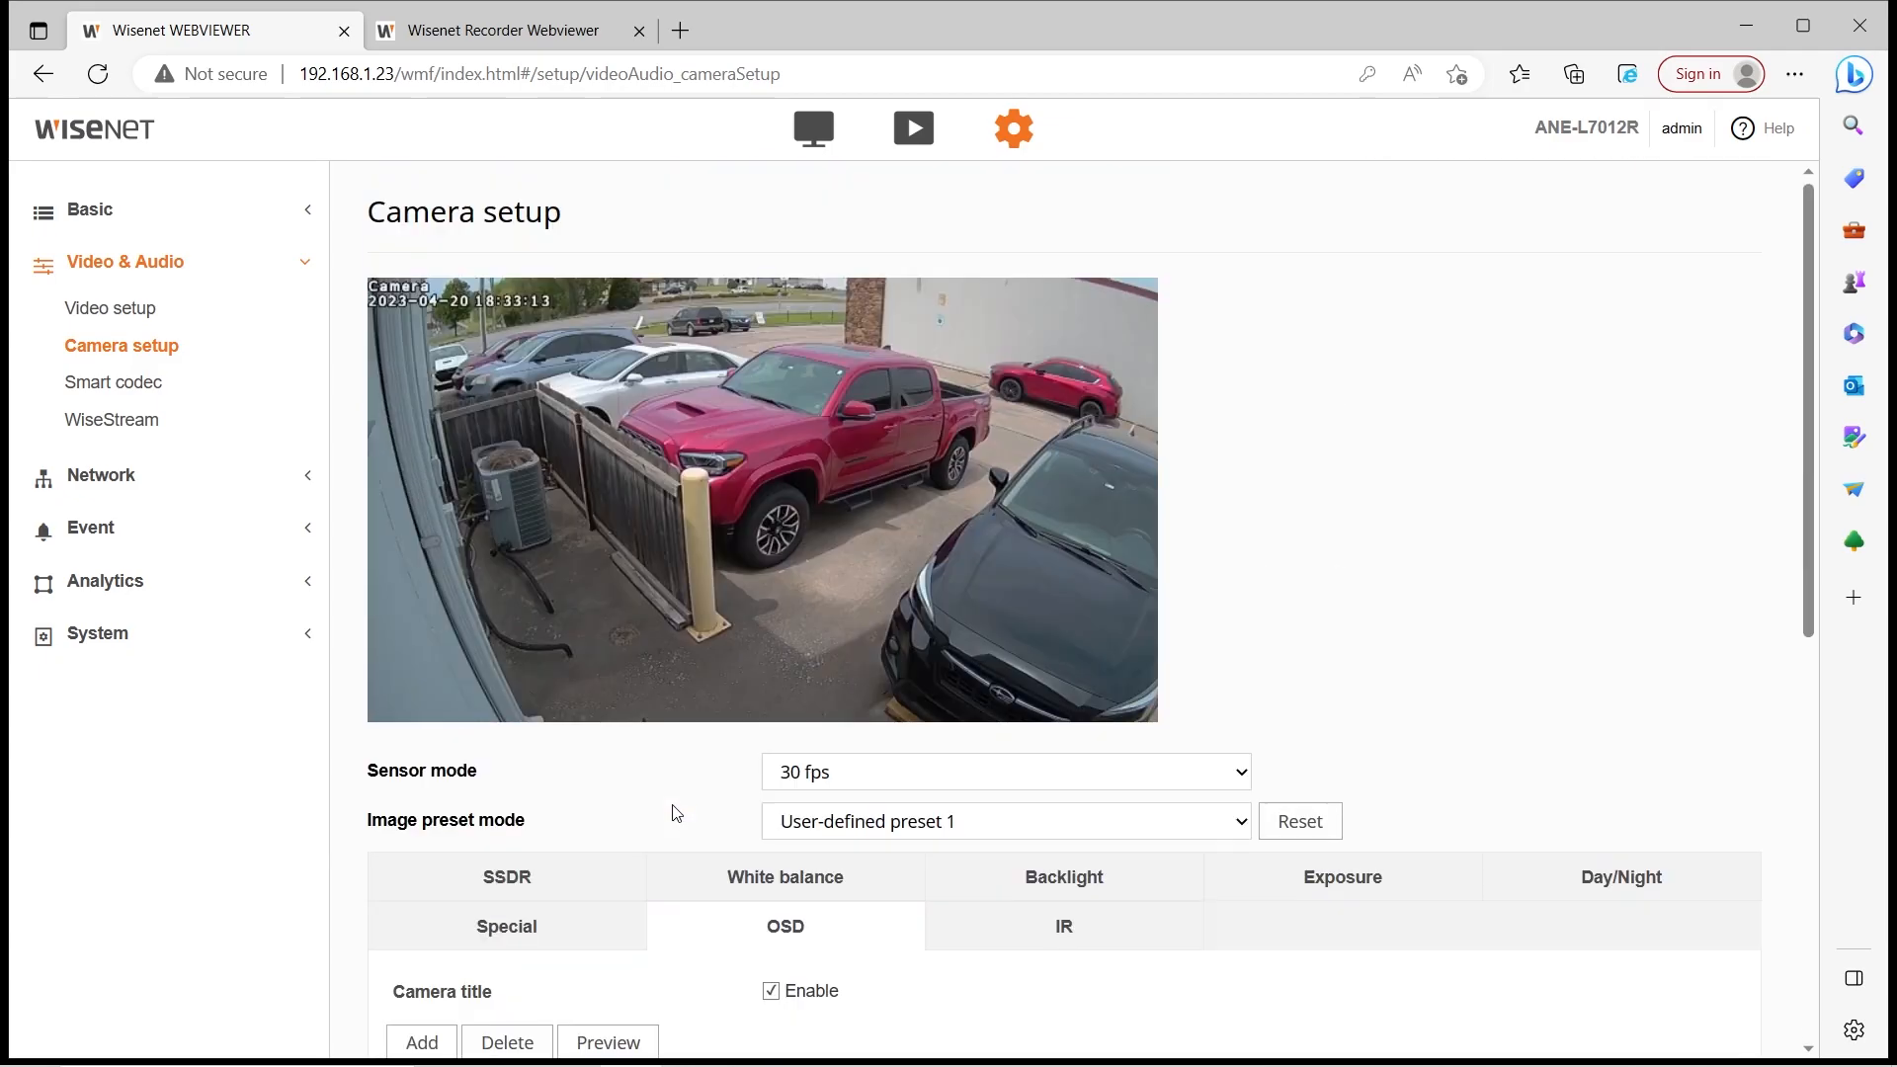
Enter 'Parking lot' in the new title entry and apply the OSD changes
scroll(661, 815, down, 4)
click(656, 828)
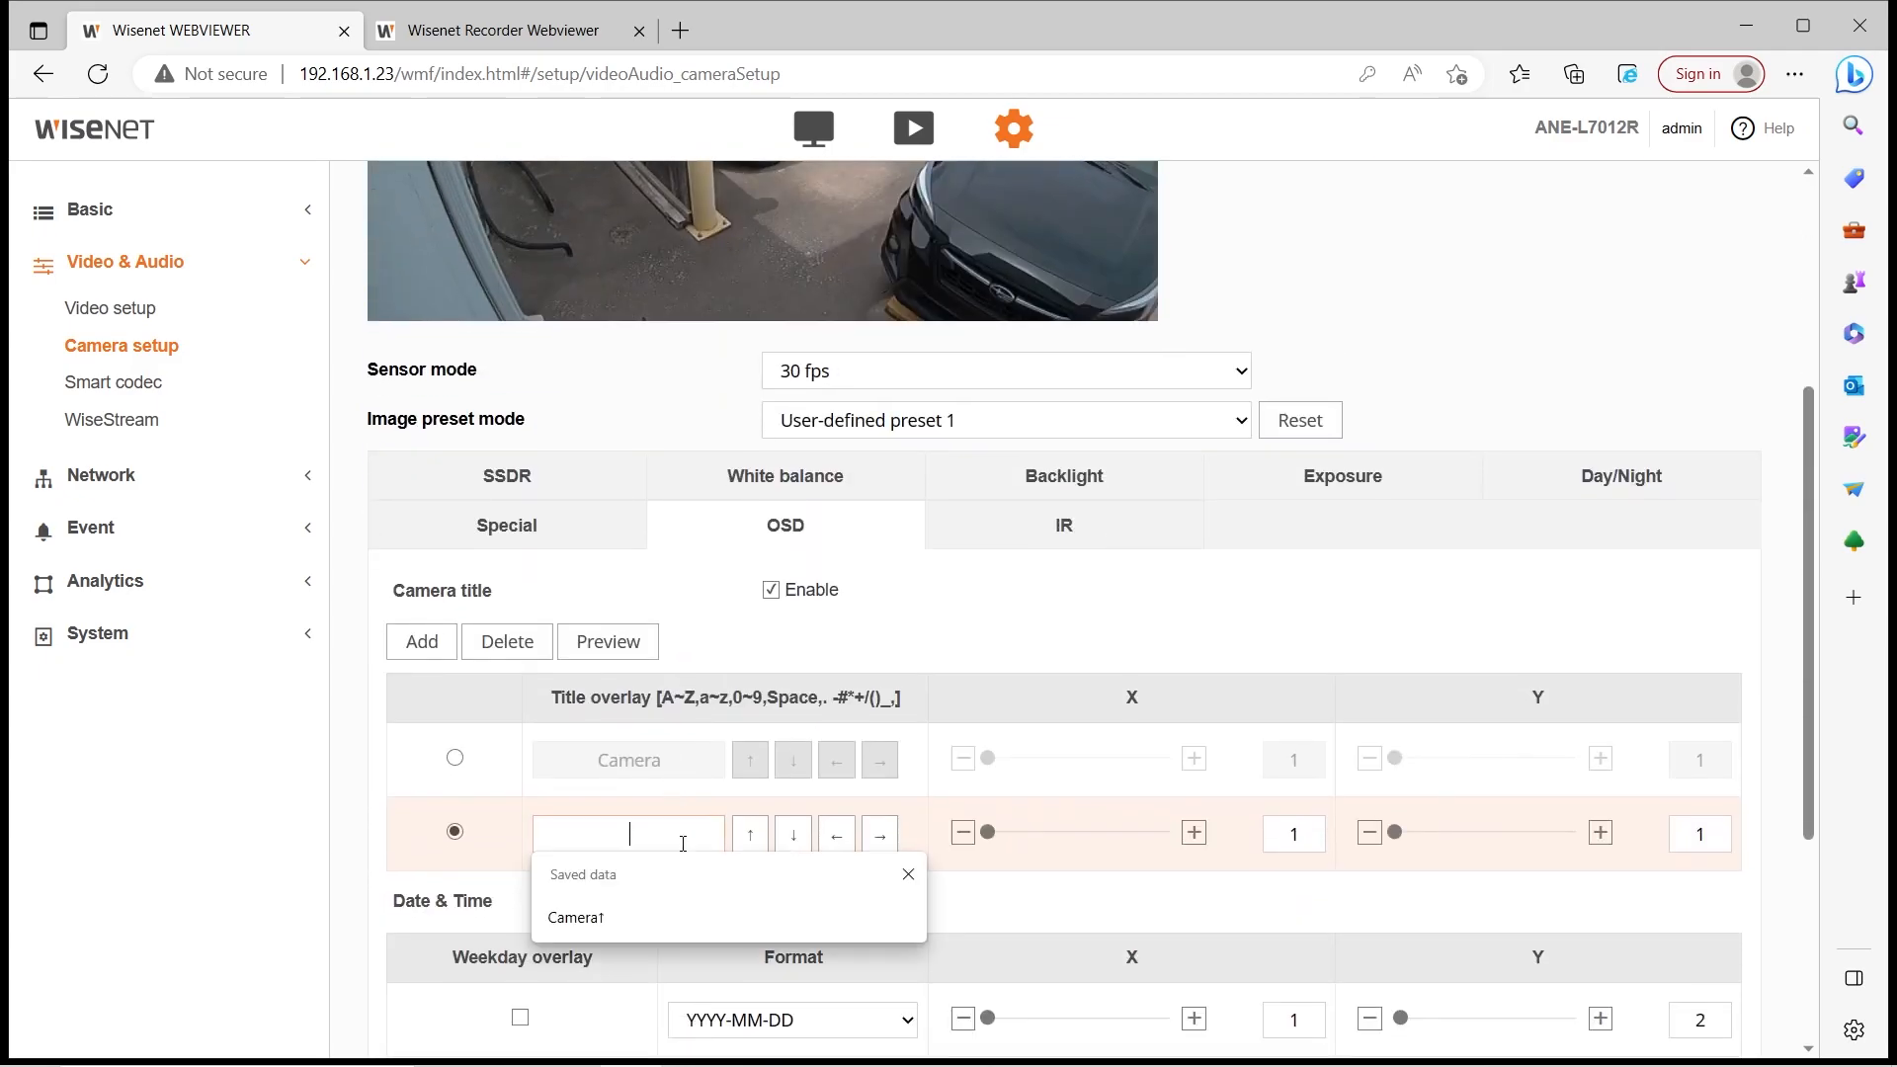
text(Par)
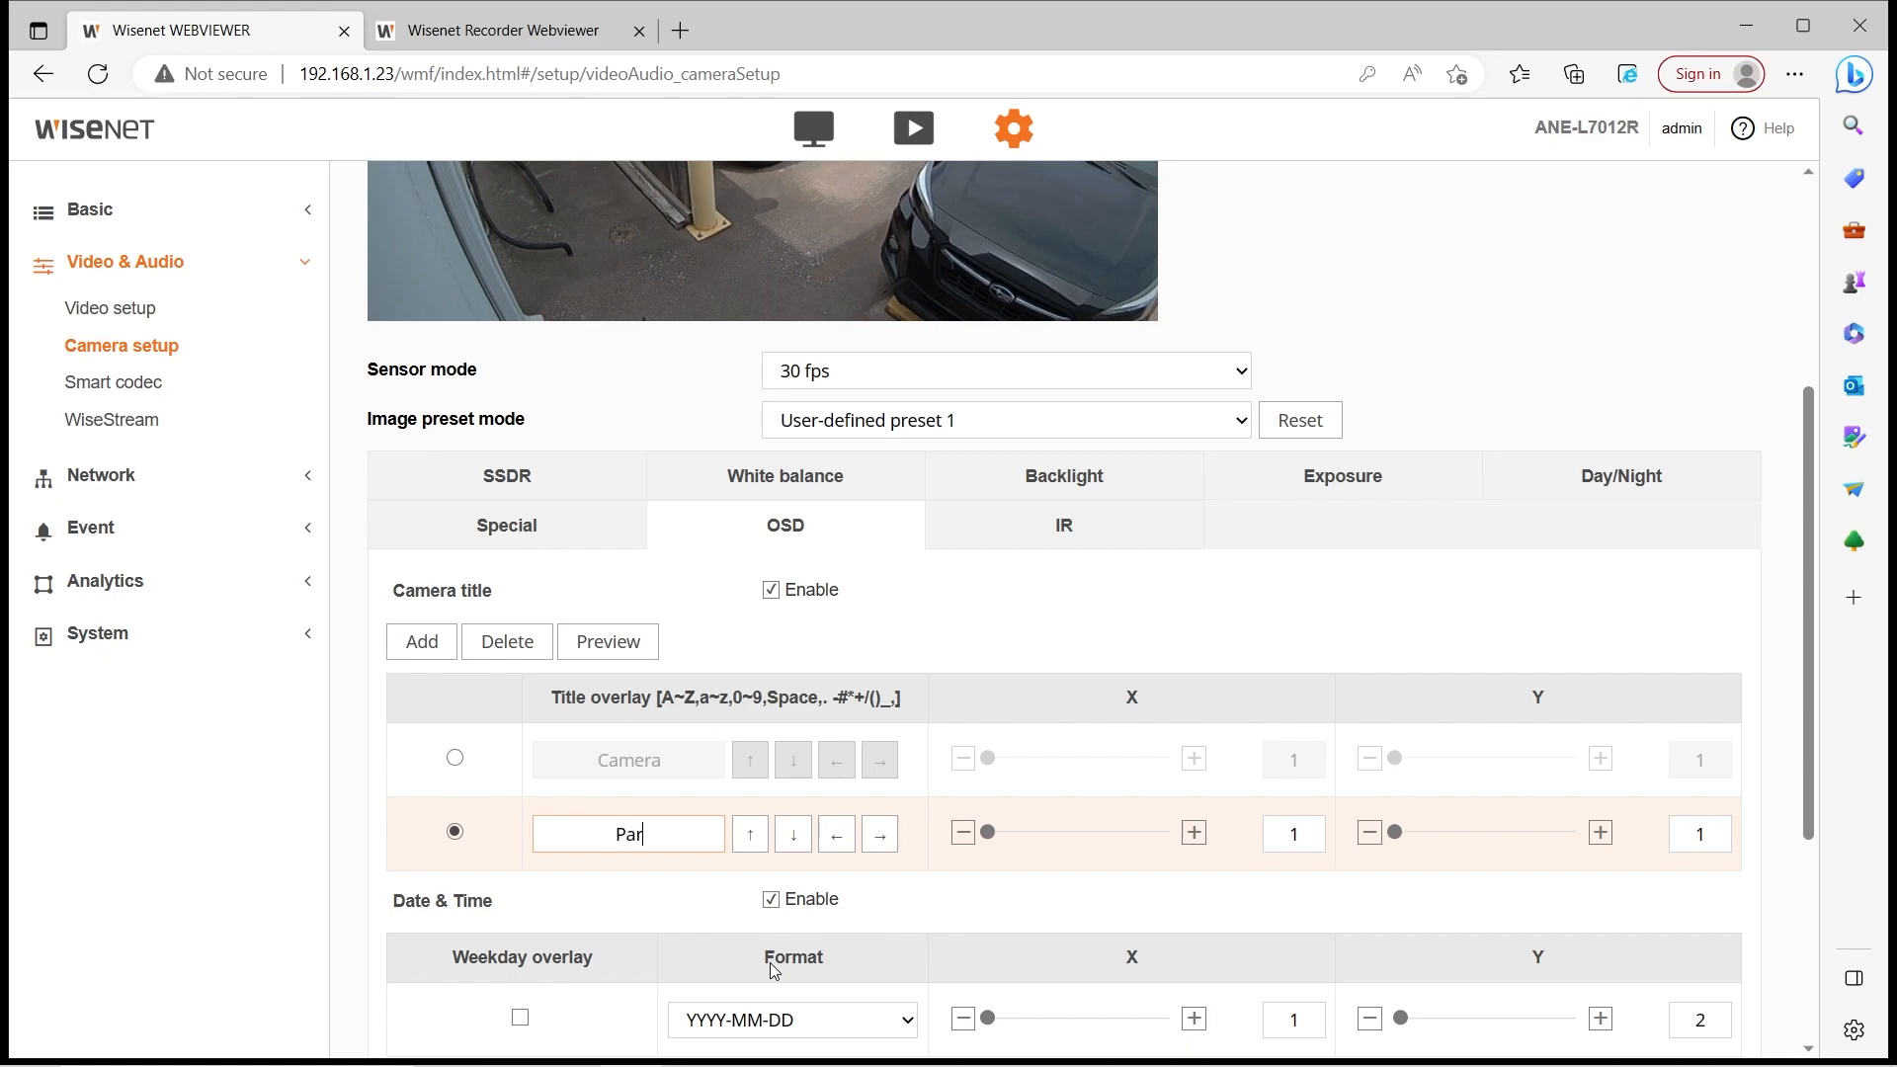
text(king lot)
scroll(698, 822, down, 4)
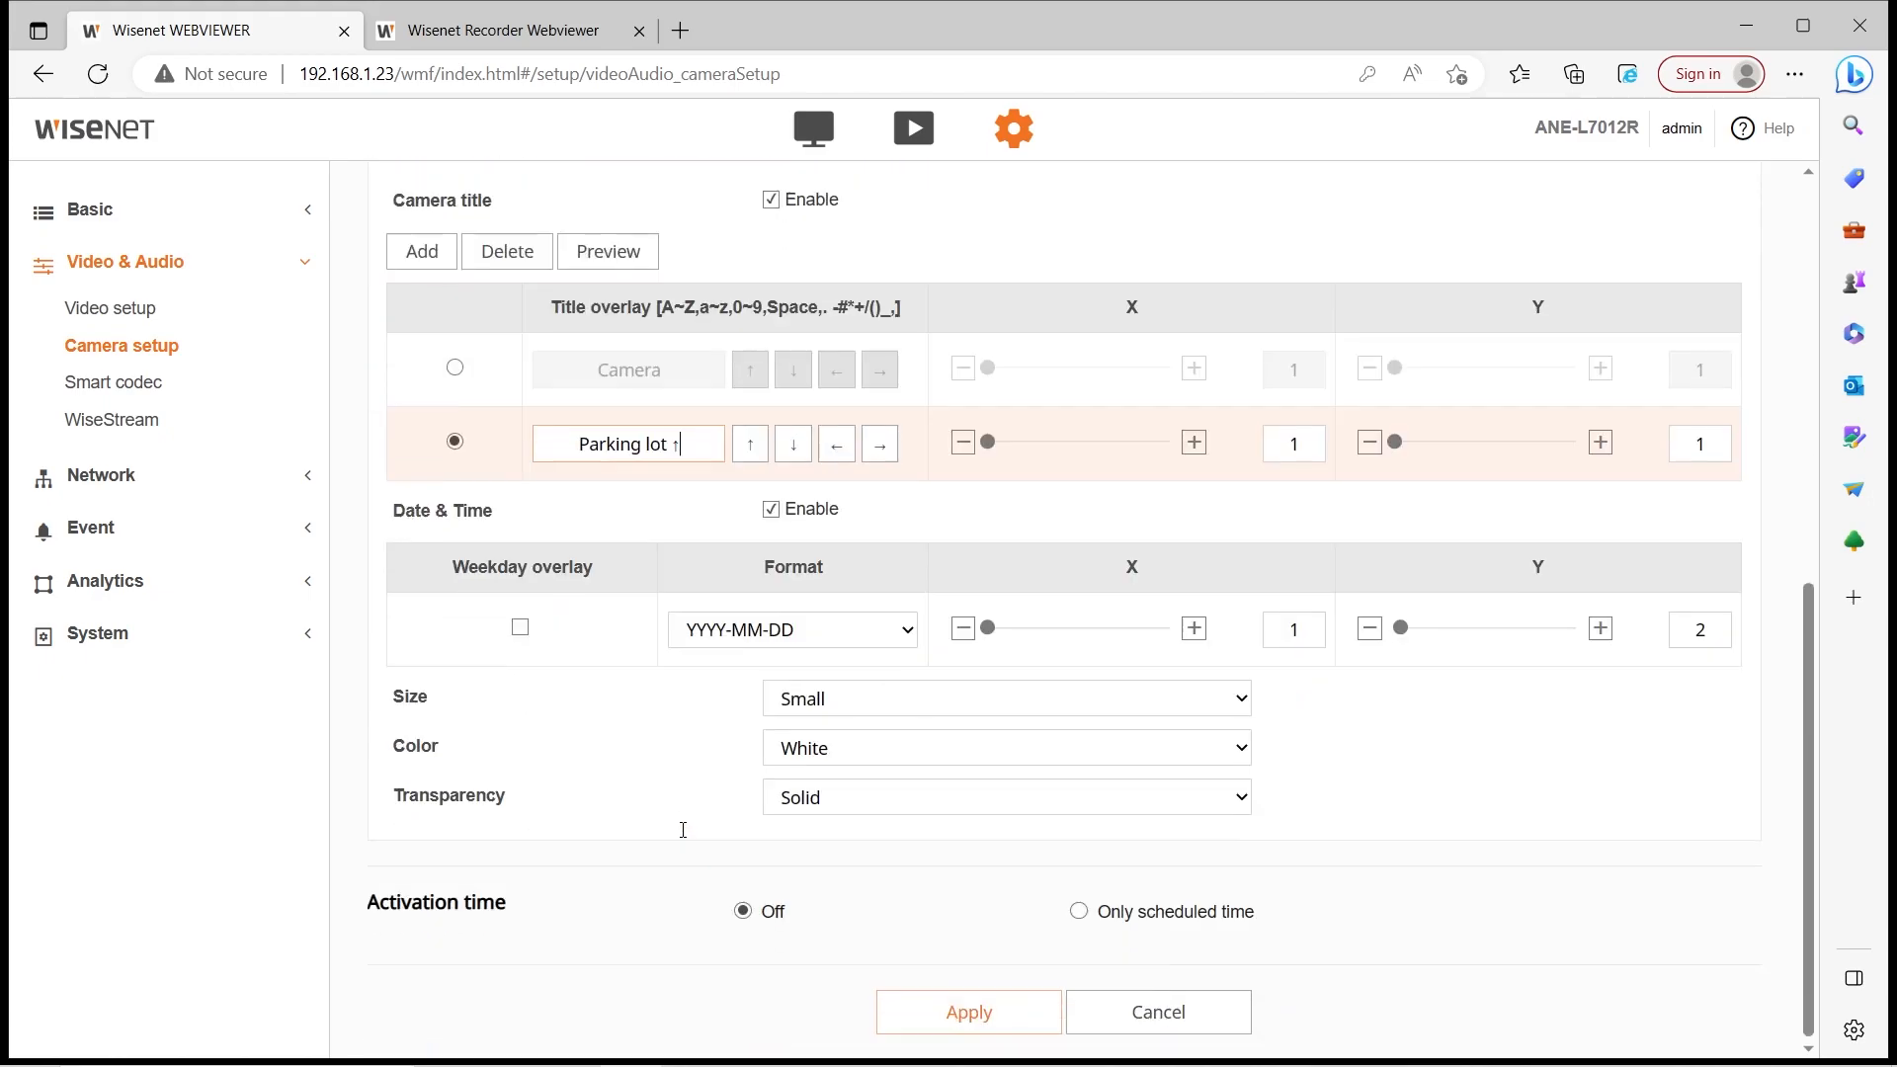
click(964, 1010)
click(825, 651)
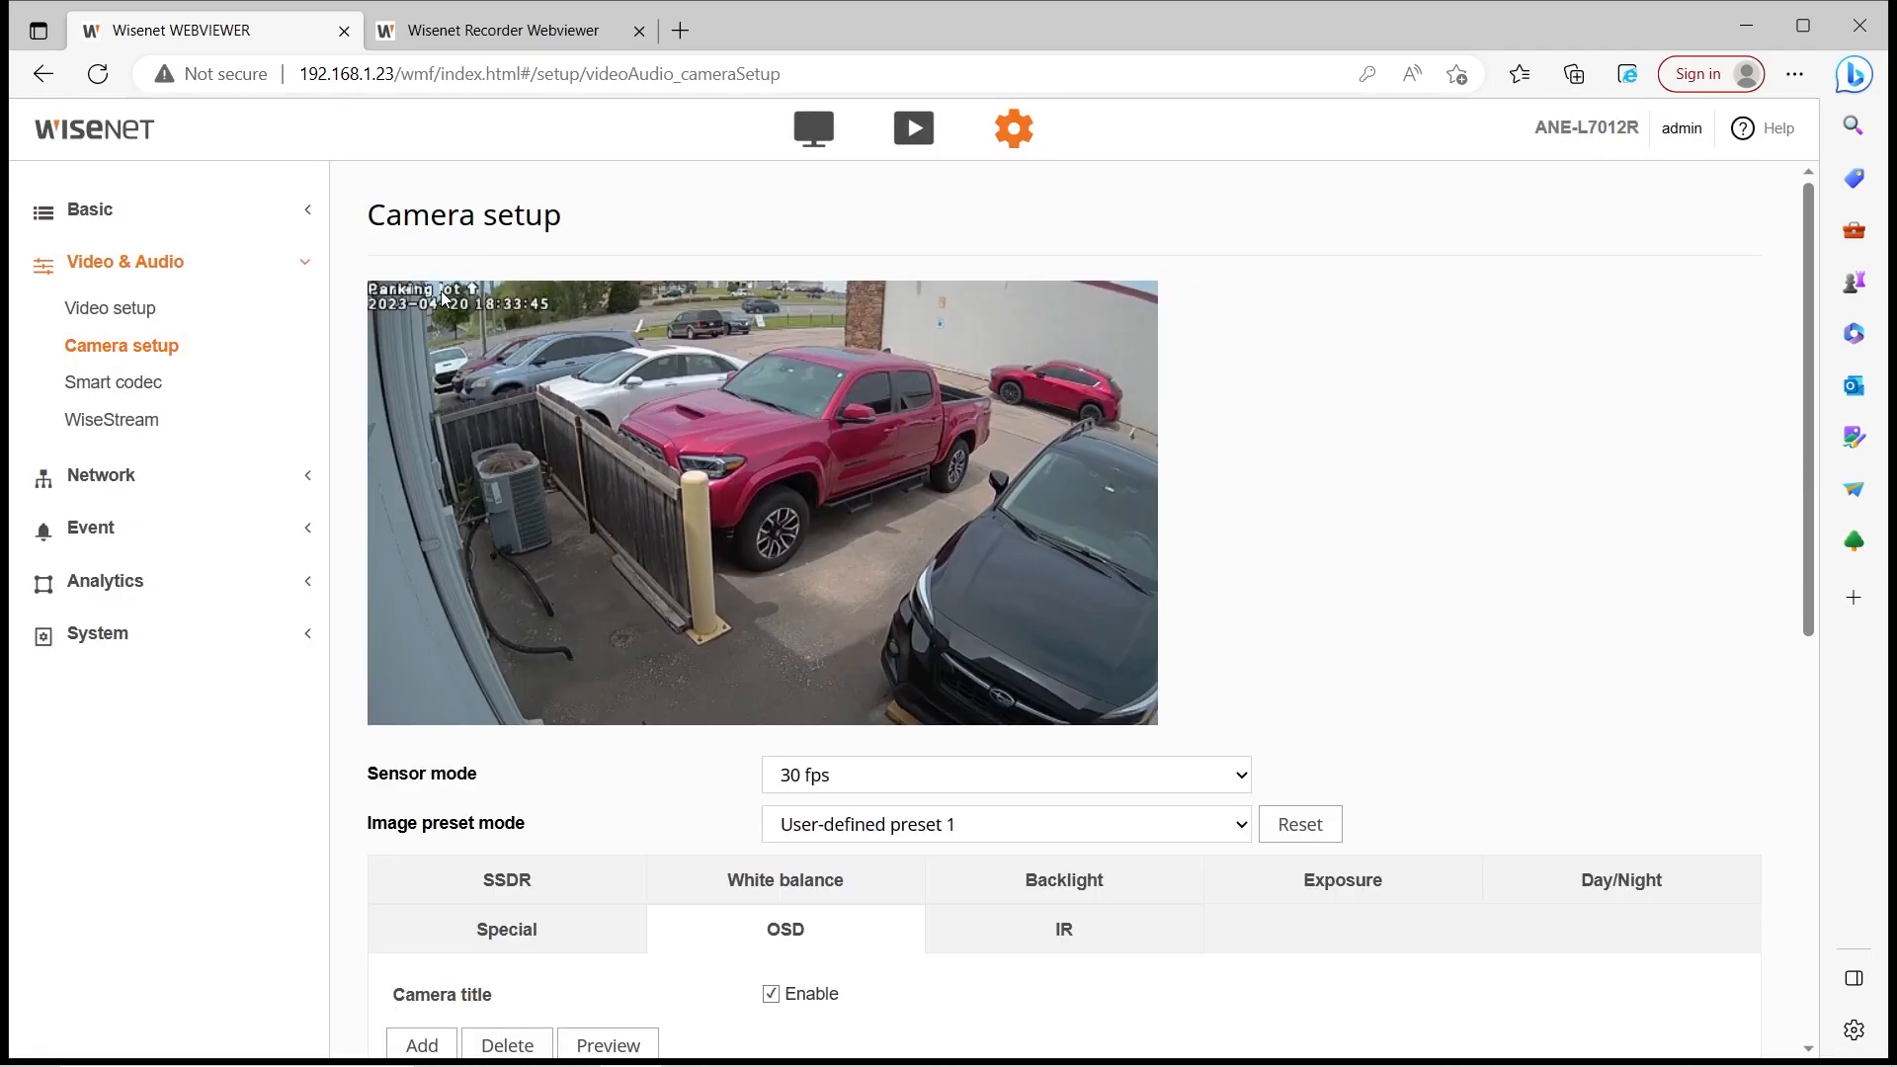
Select the Parking lot row and preview it at X 1, Y 5 below the date line
scroll(648, 559, down, 4)
scroll(648, 559, up, 4)
scroll(503, 315, down, 5)
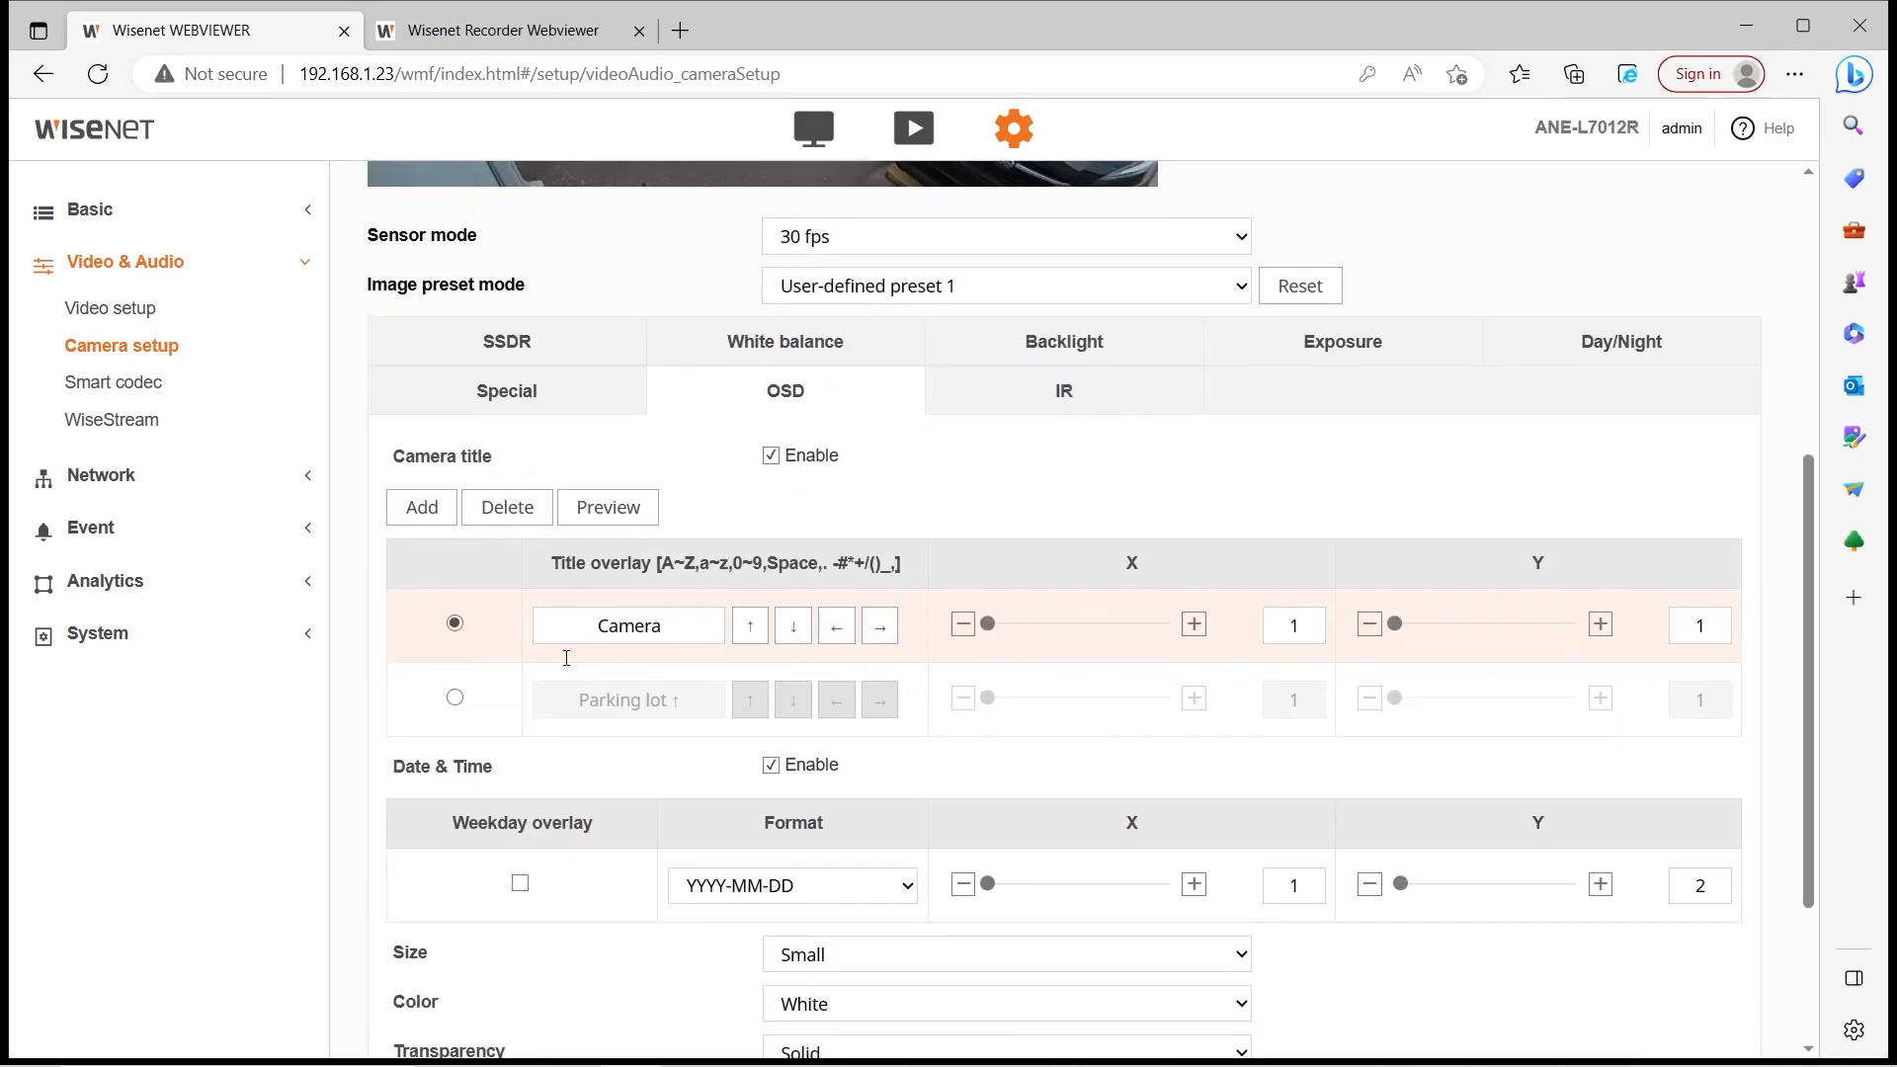
scroll(735, 672, down, 1)
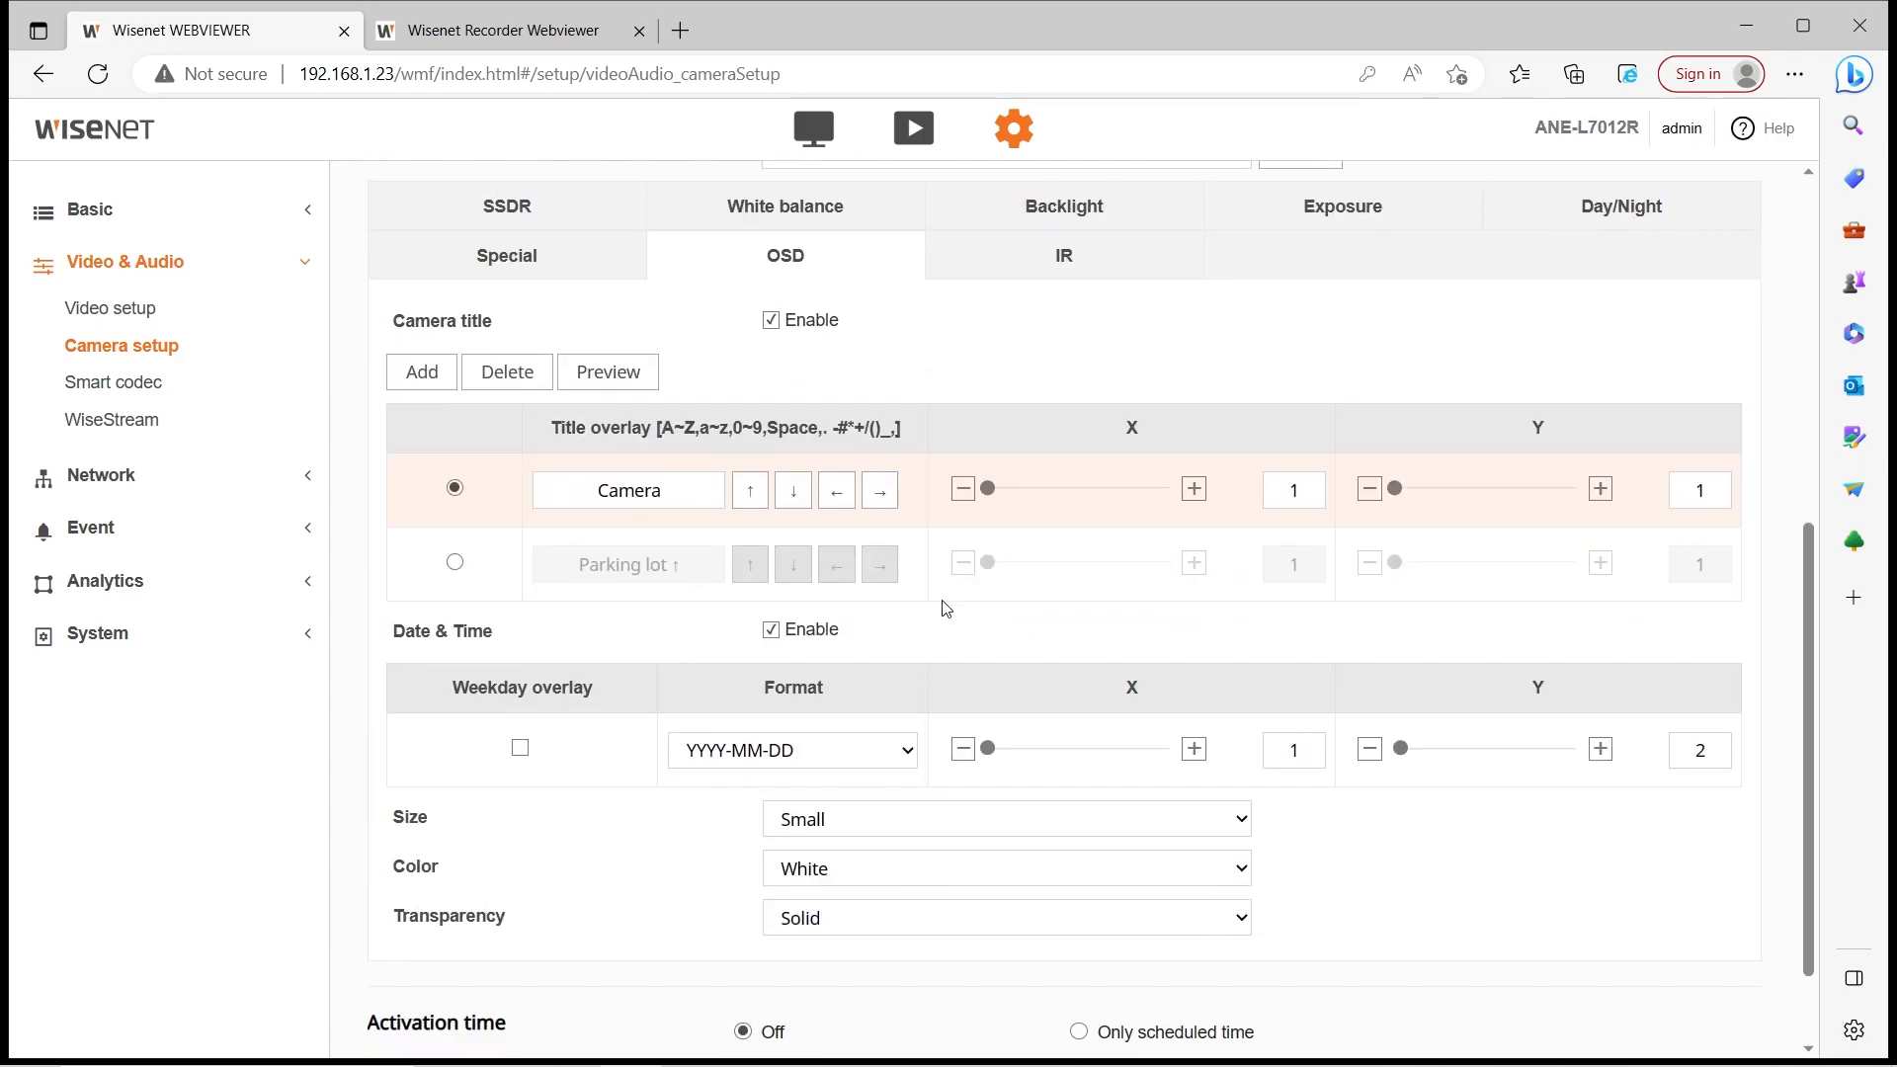
click(455, 563)
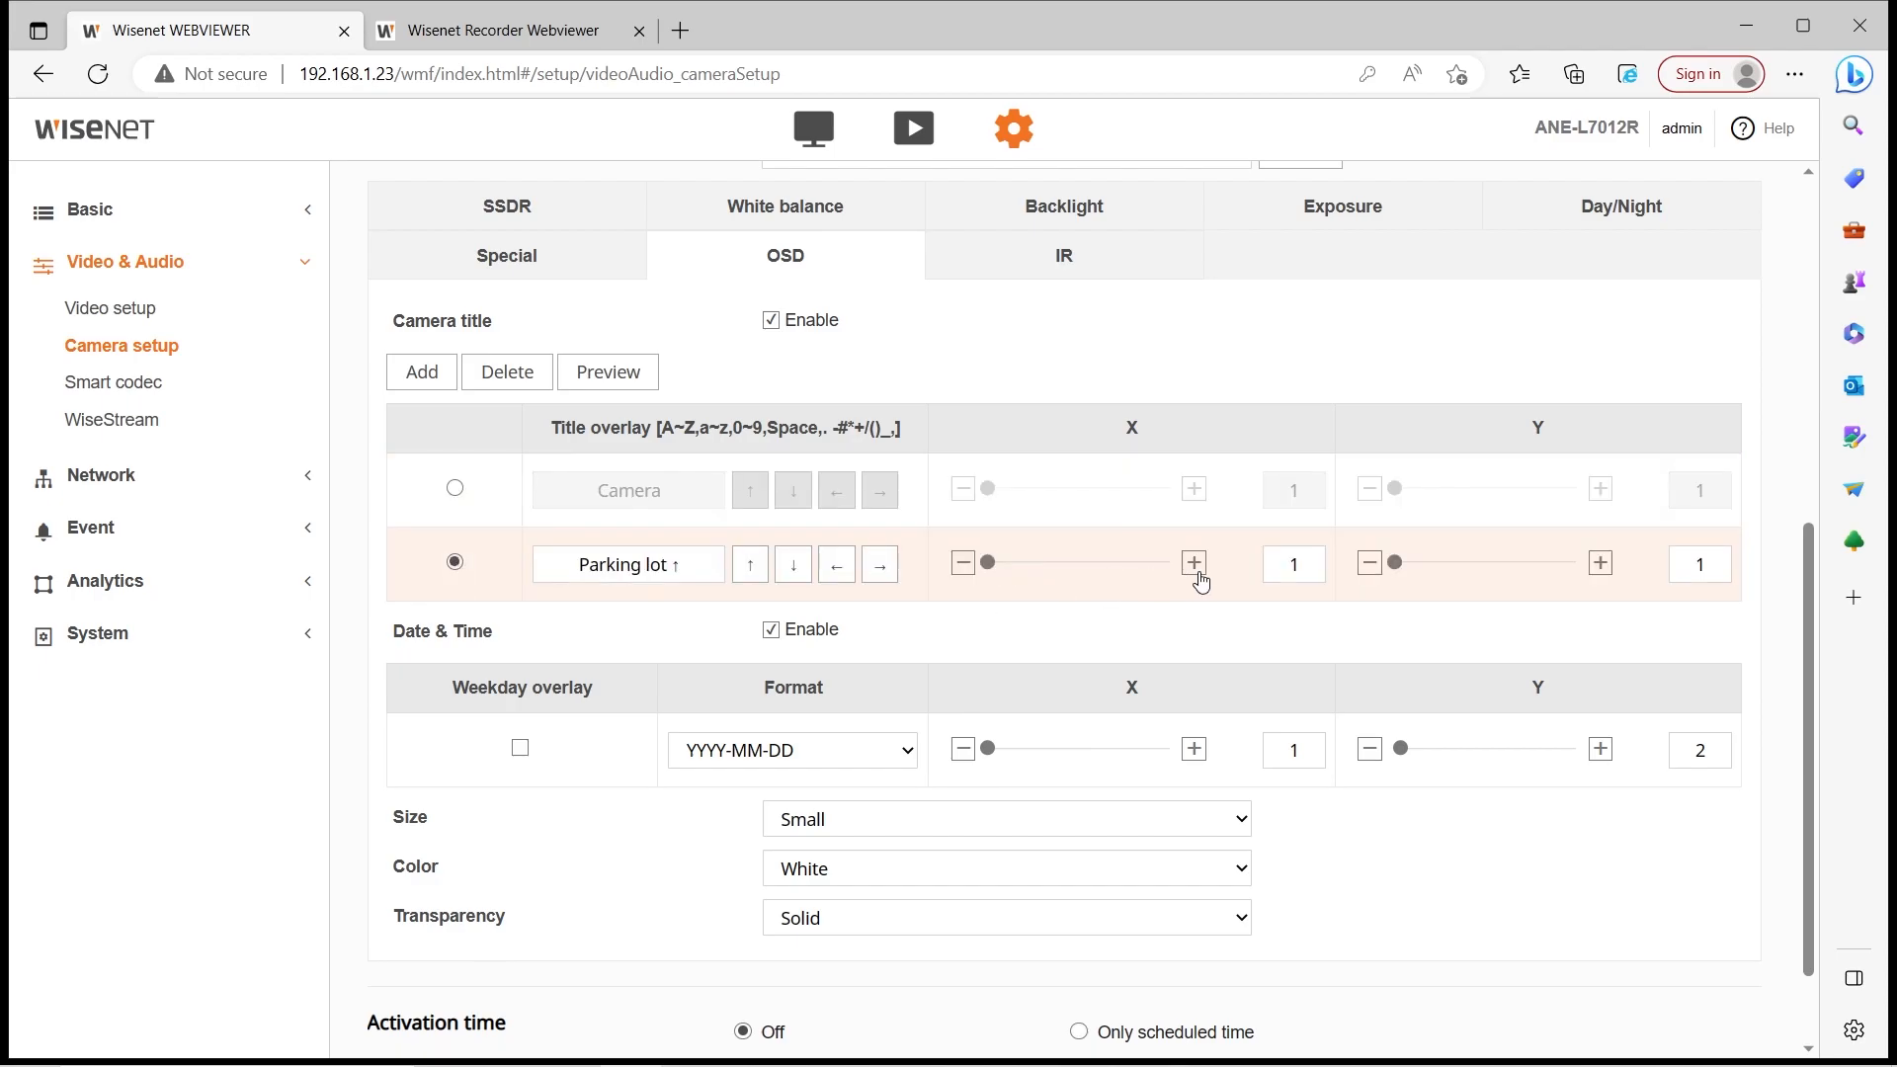
scroll(1052, 555, up, 3)
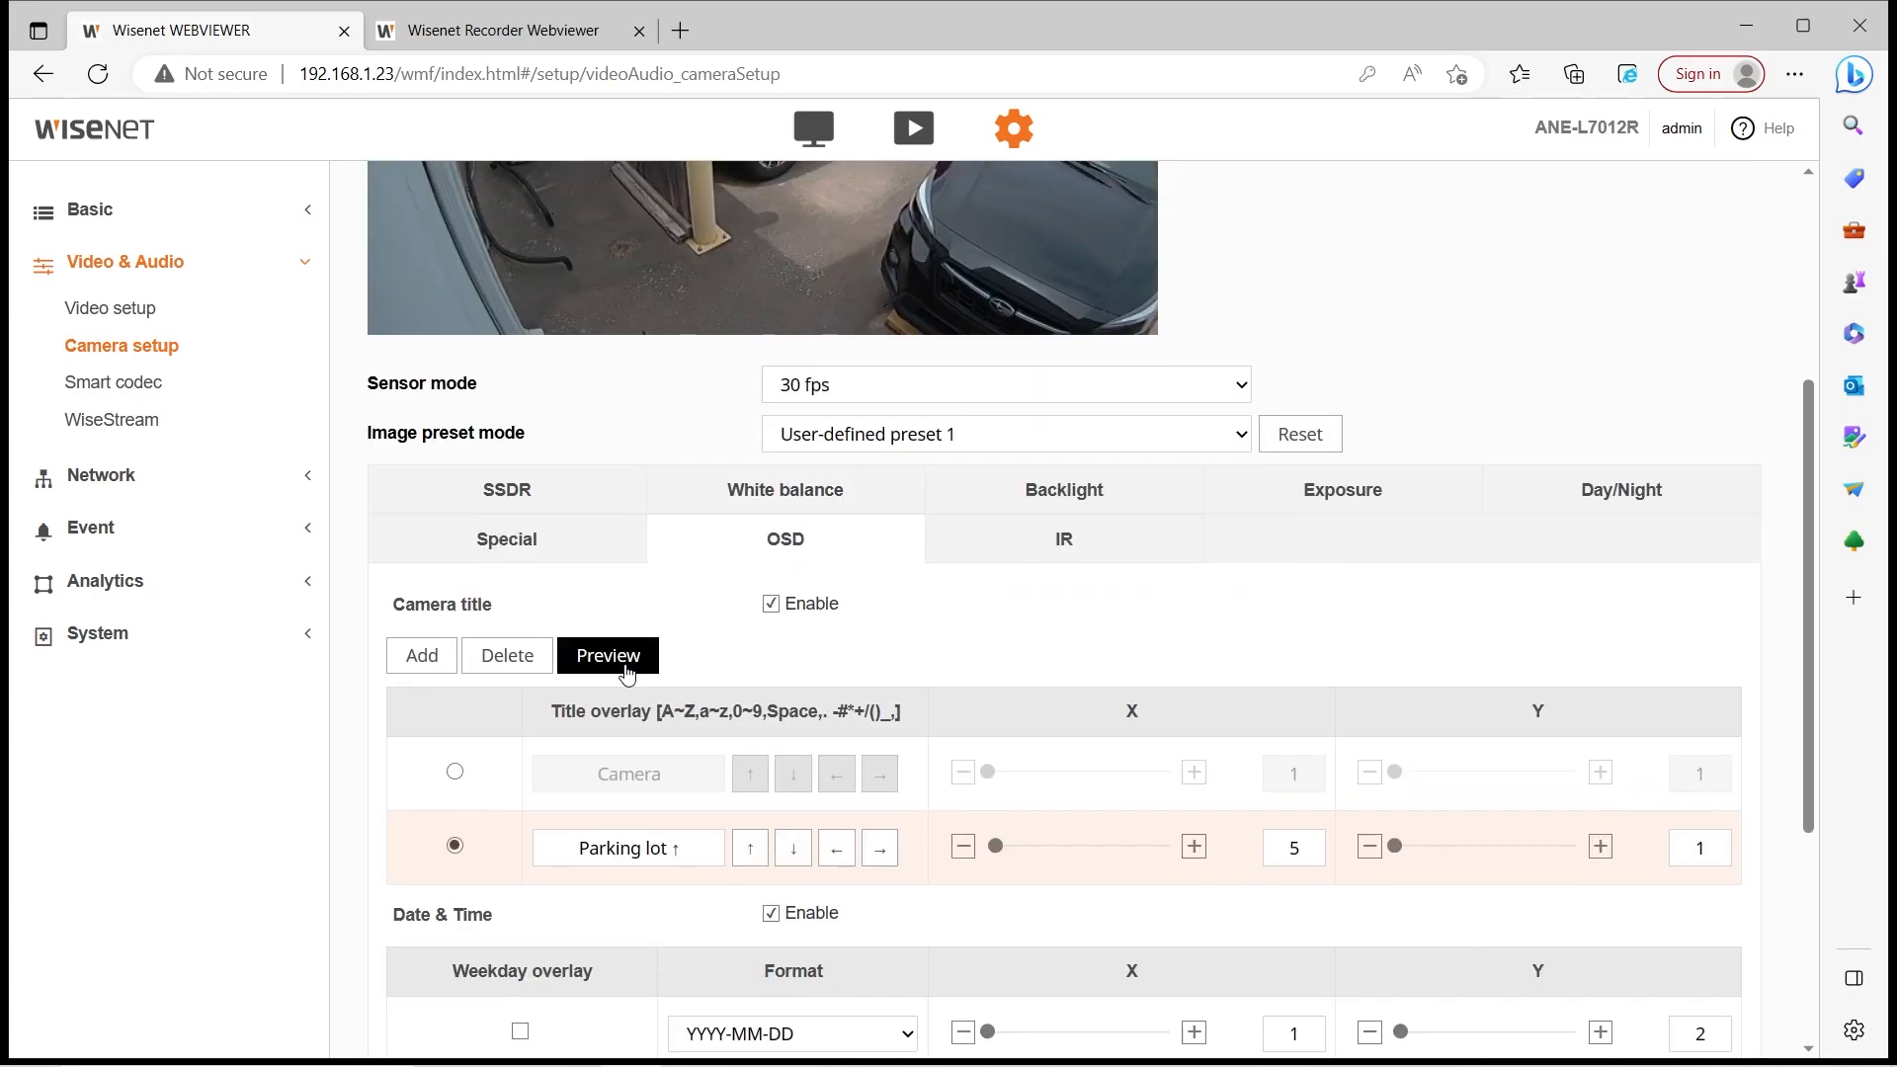
click(624, 672)
scroll(691, 691, up, 4)
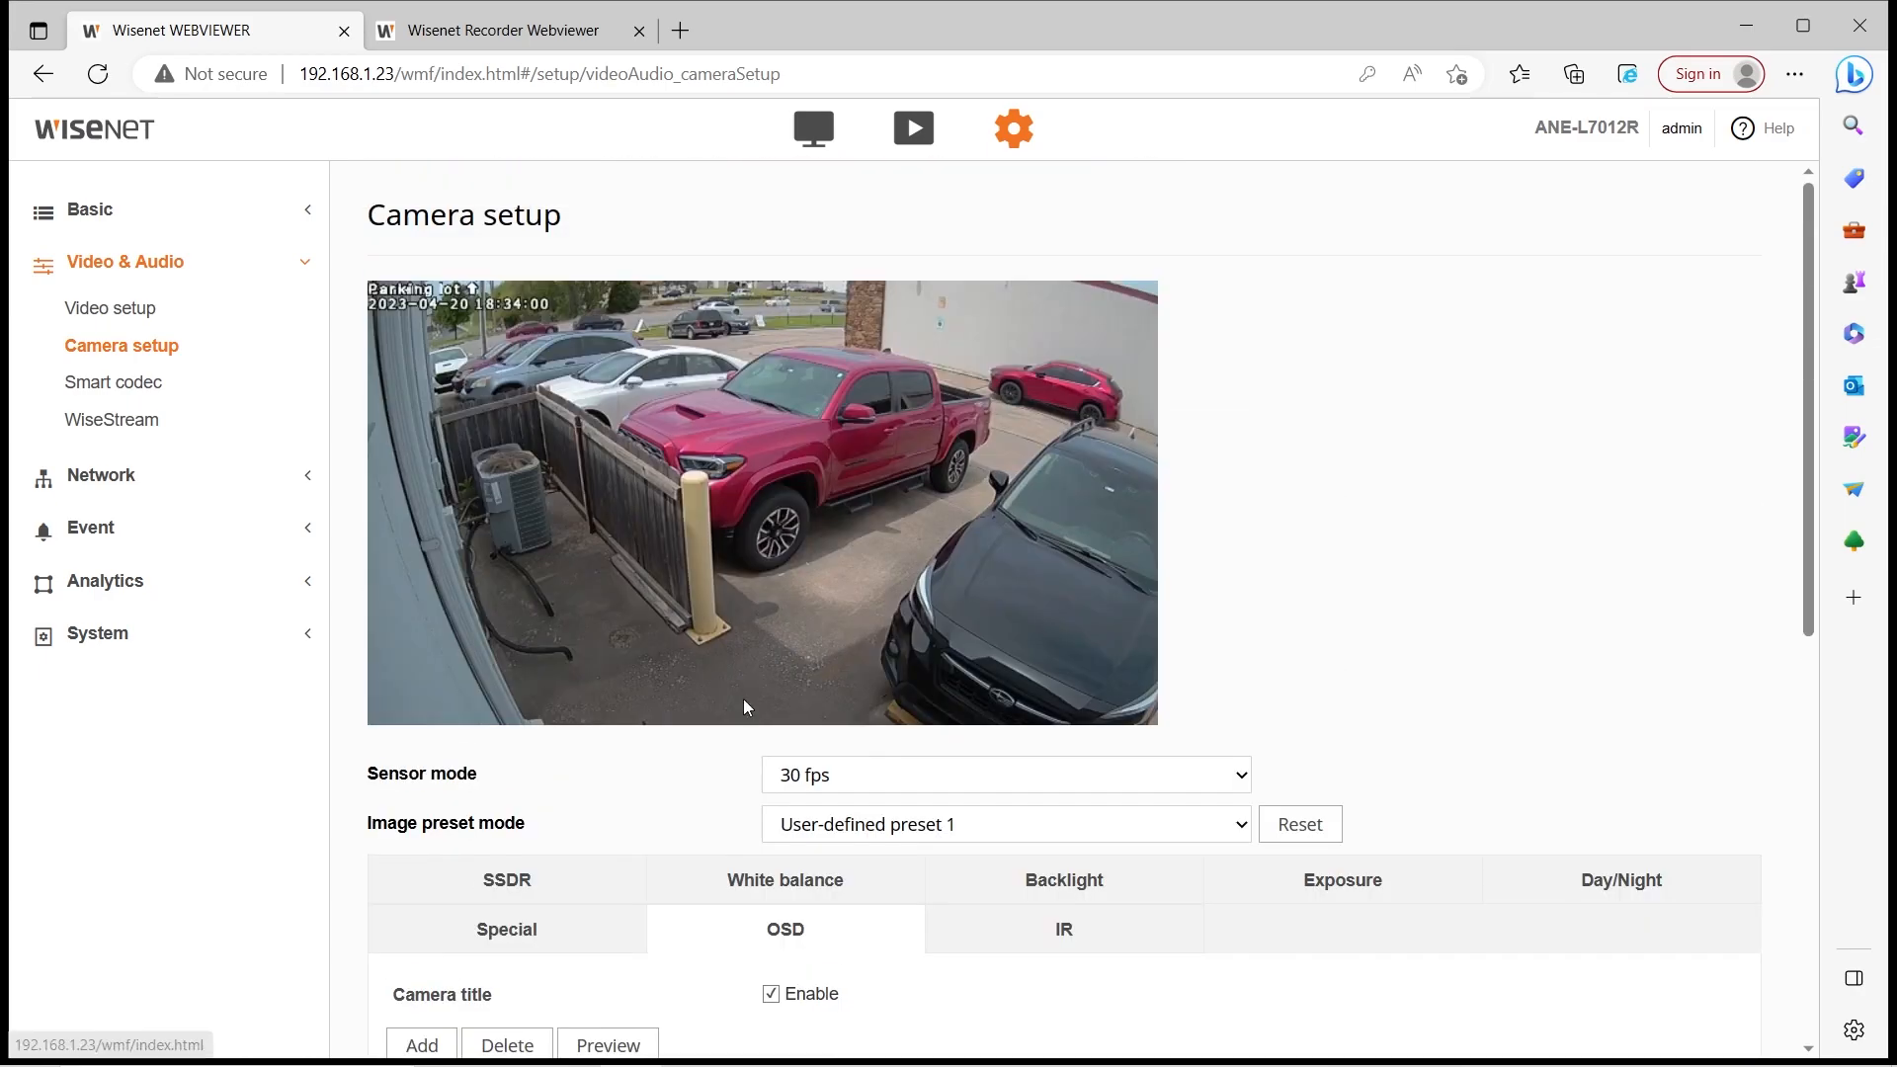
scroll(596, 822, down, 1)
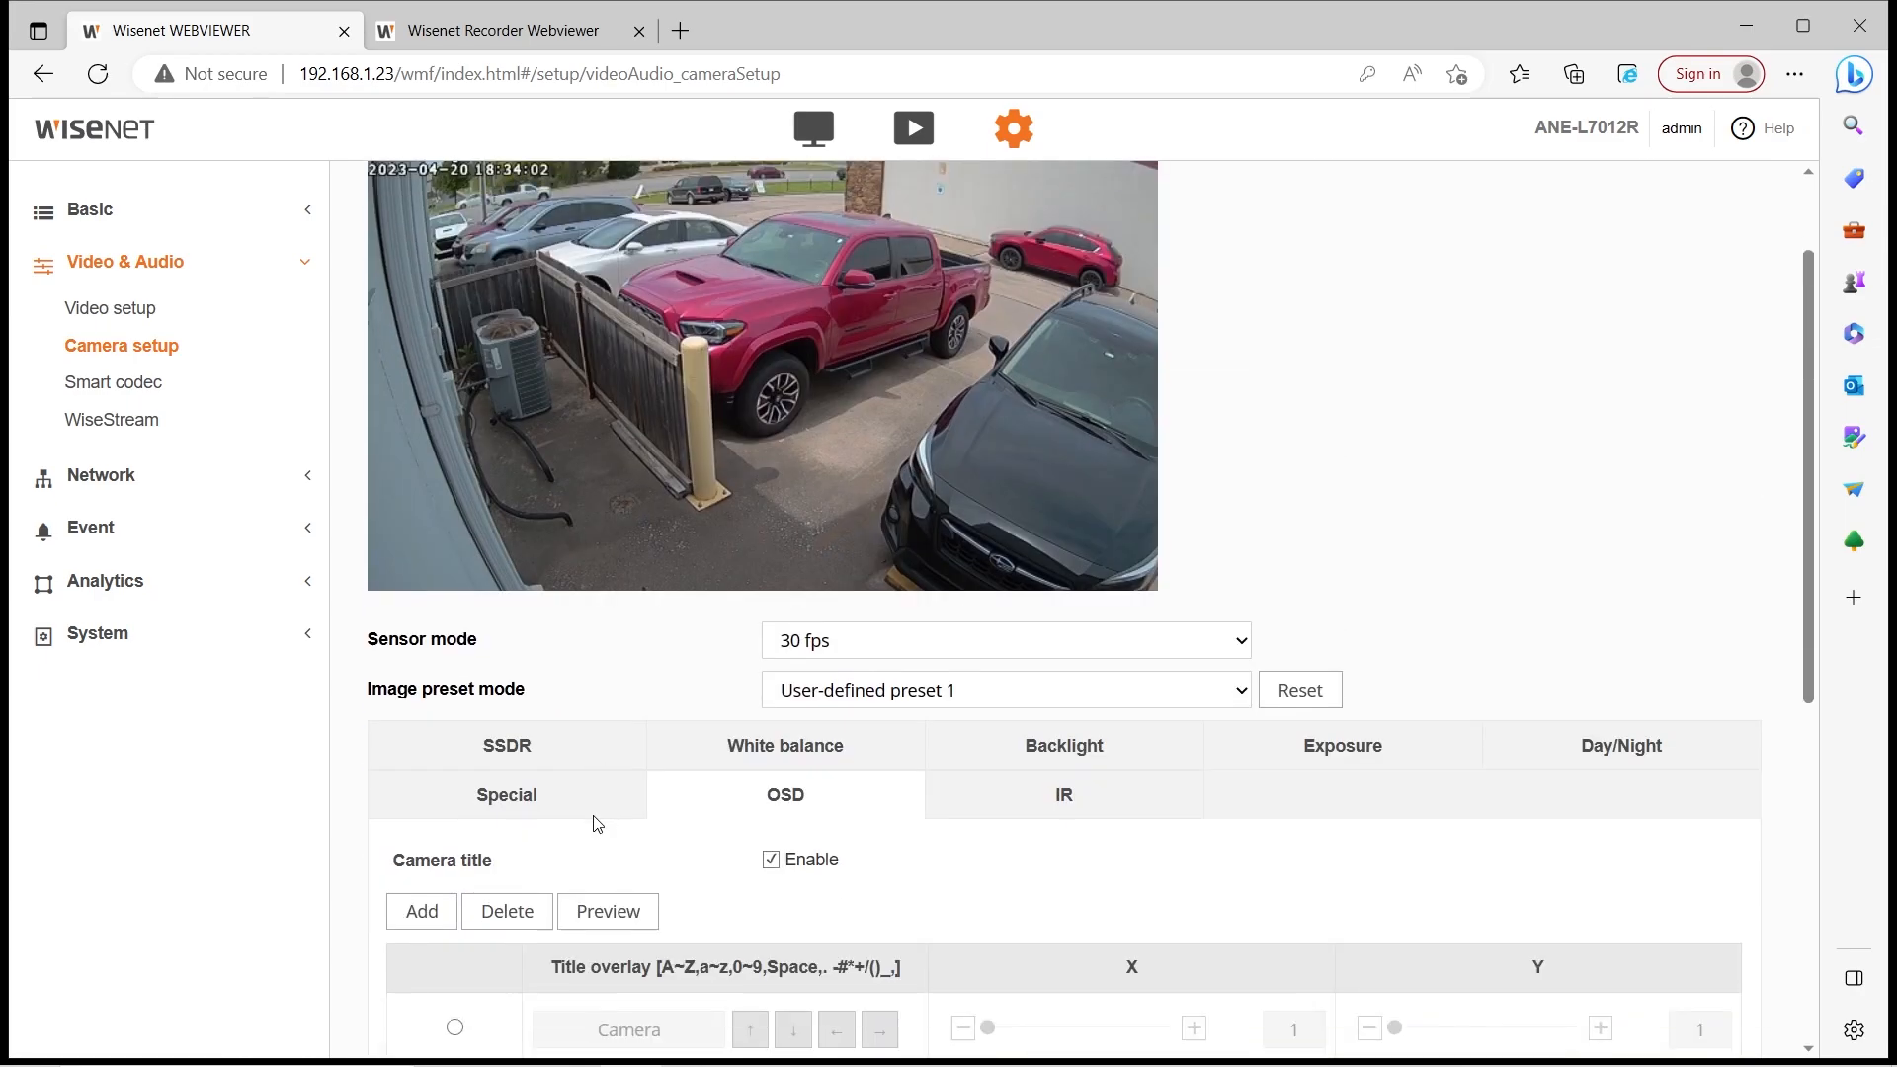
scroll(595, 823, up, 1)
scroll(596, 823, down, 1)
scroll(596, 823, up, 1)
scroll(898, 661, down, 8)
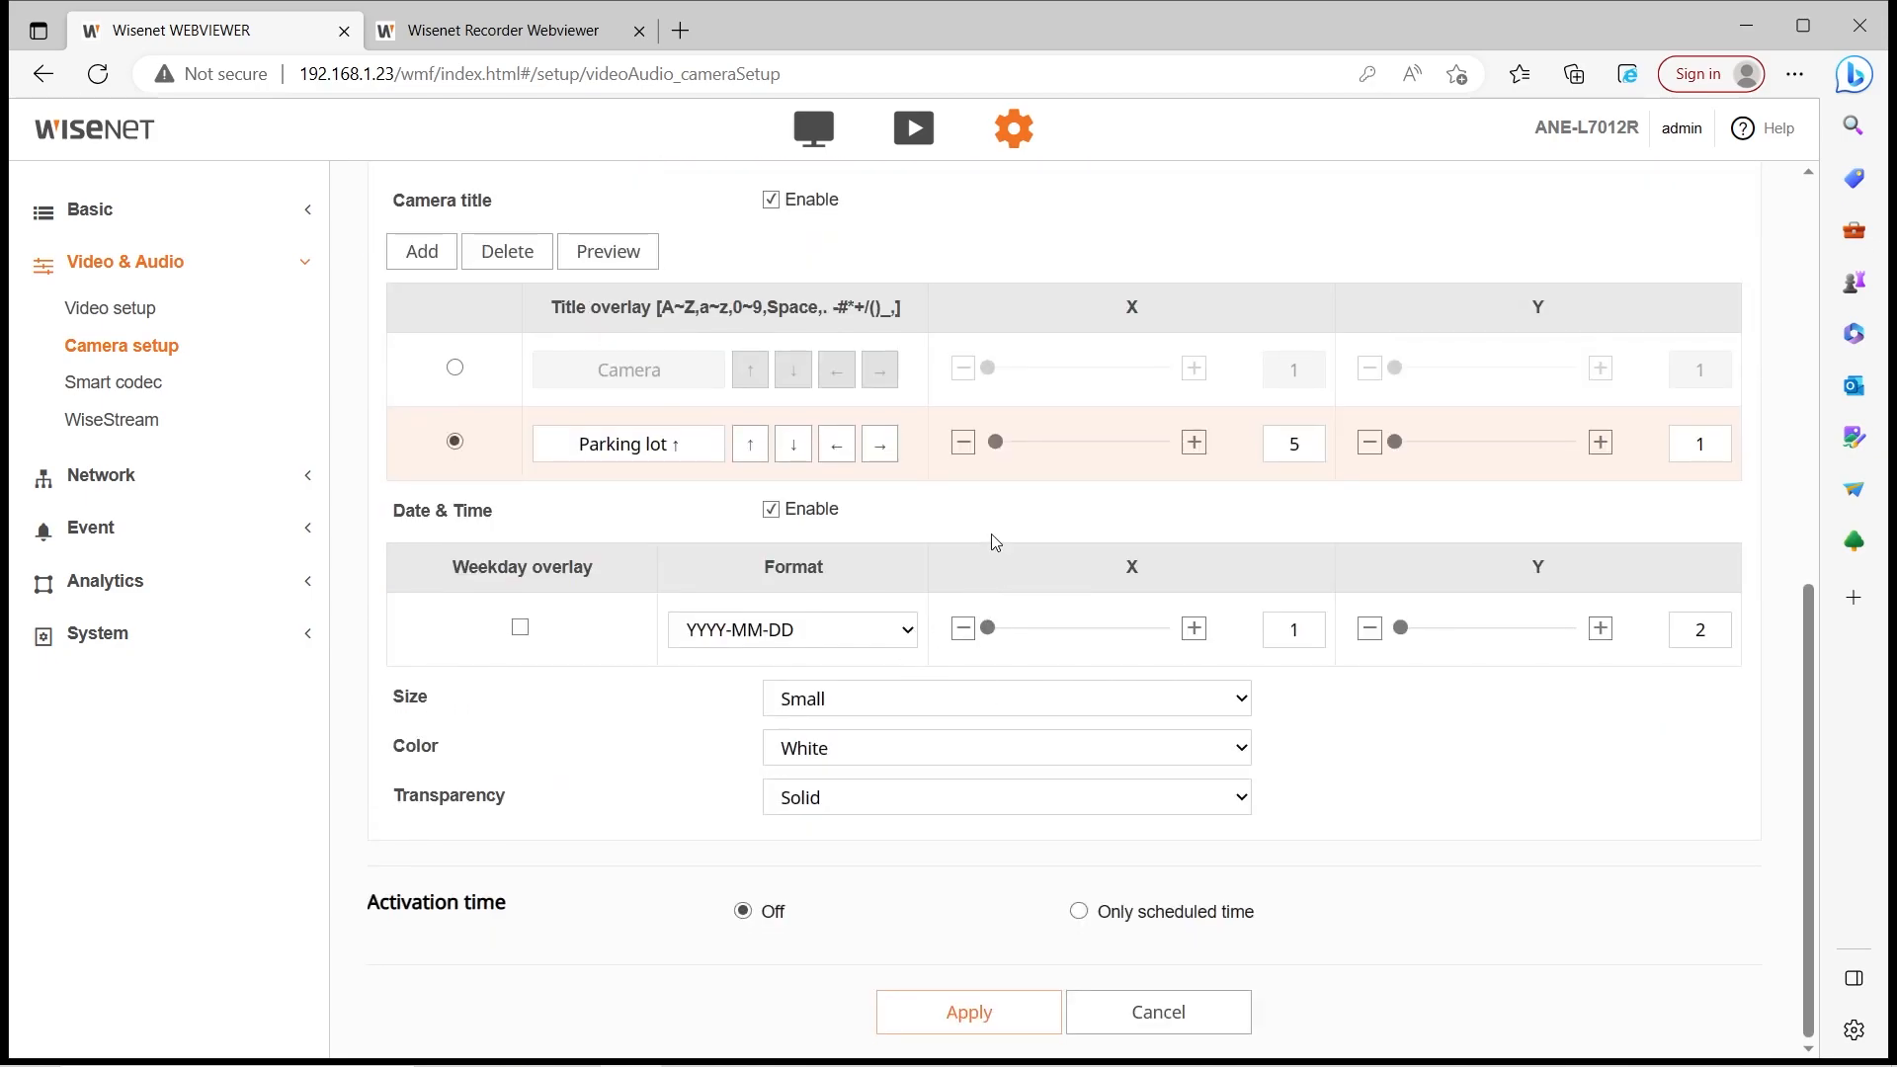
scroll(994, 542, up, 1)
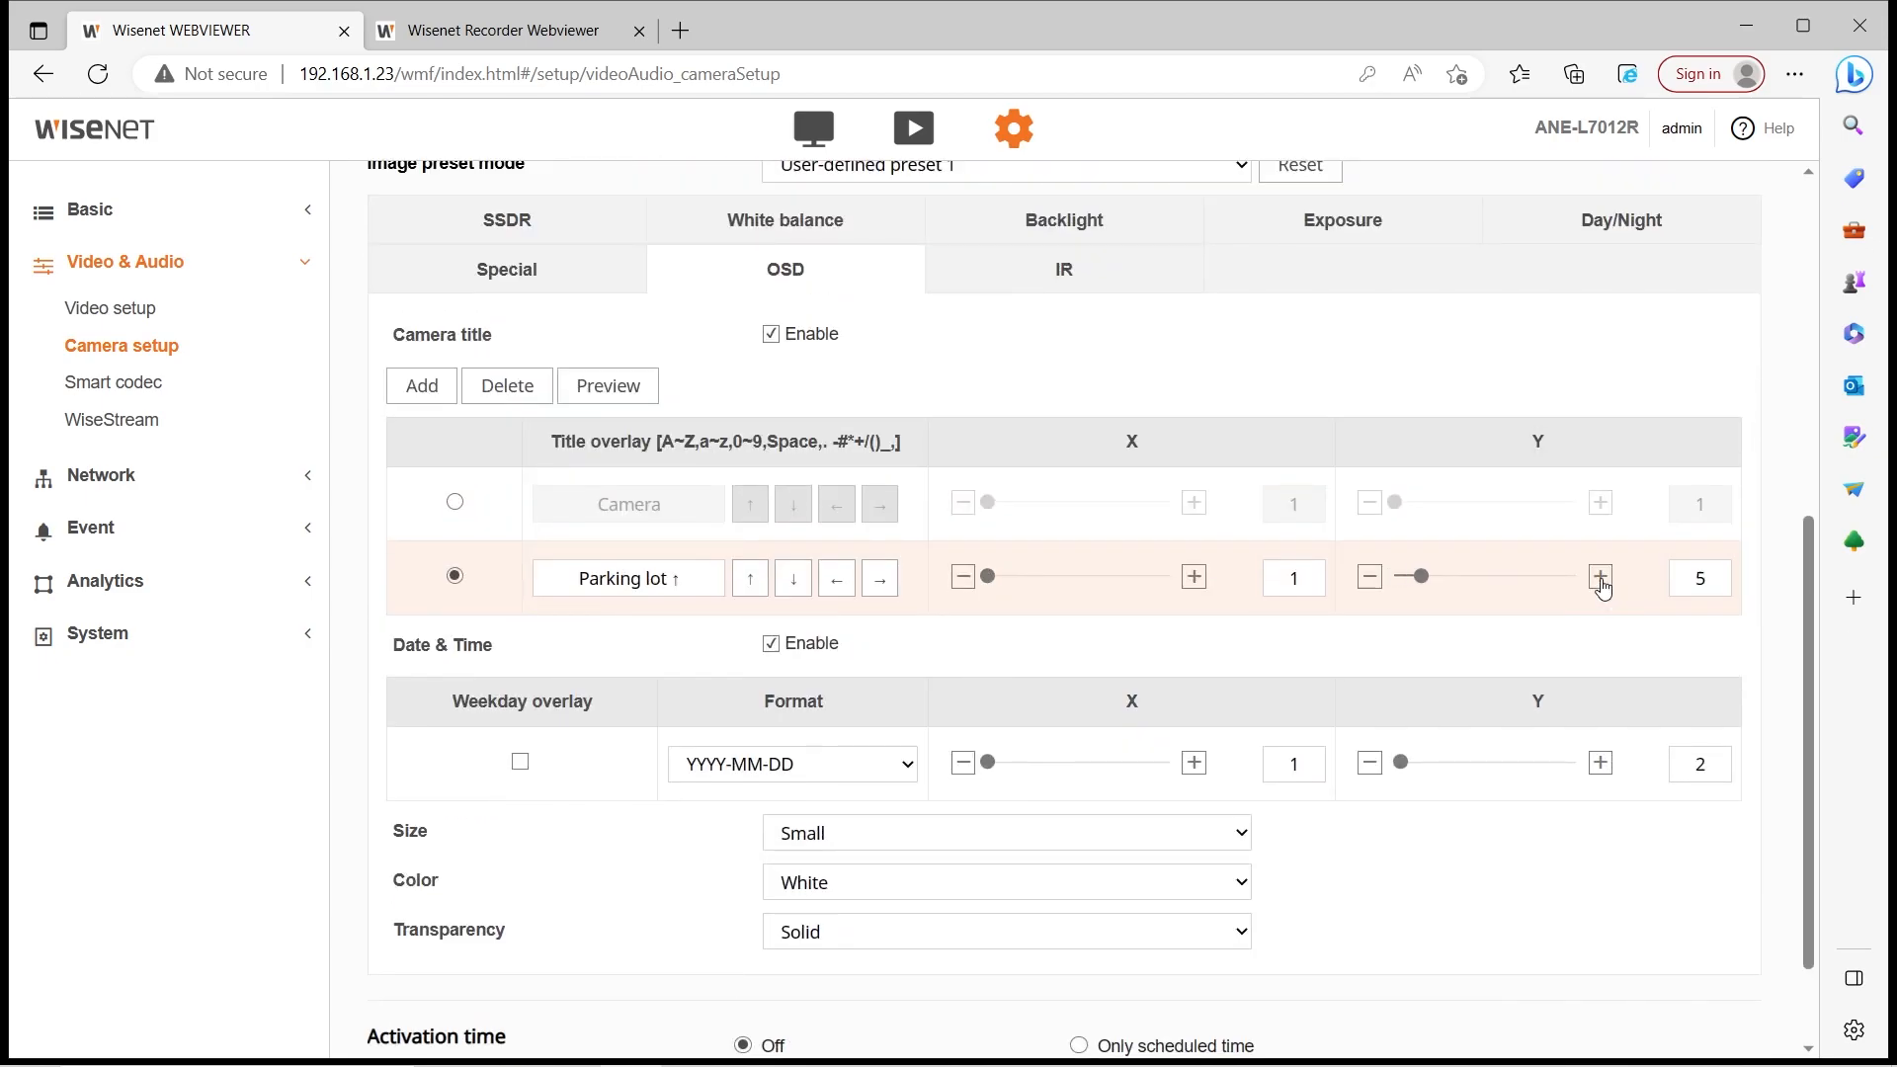
scroll(613, 405, up, 5)
scroll(604, 592, down, 4)
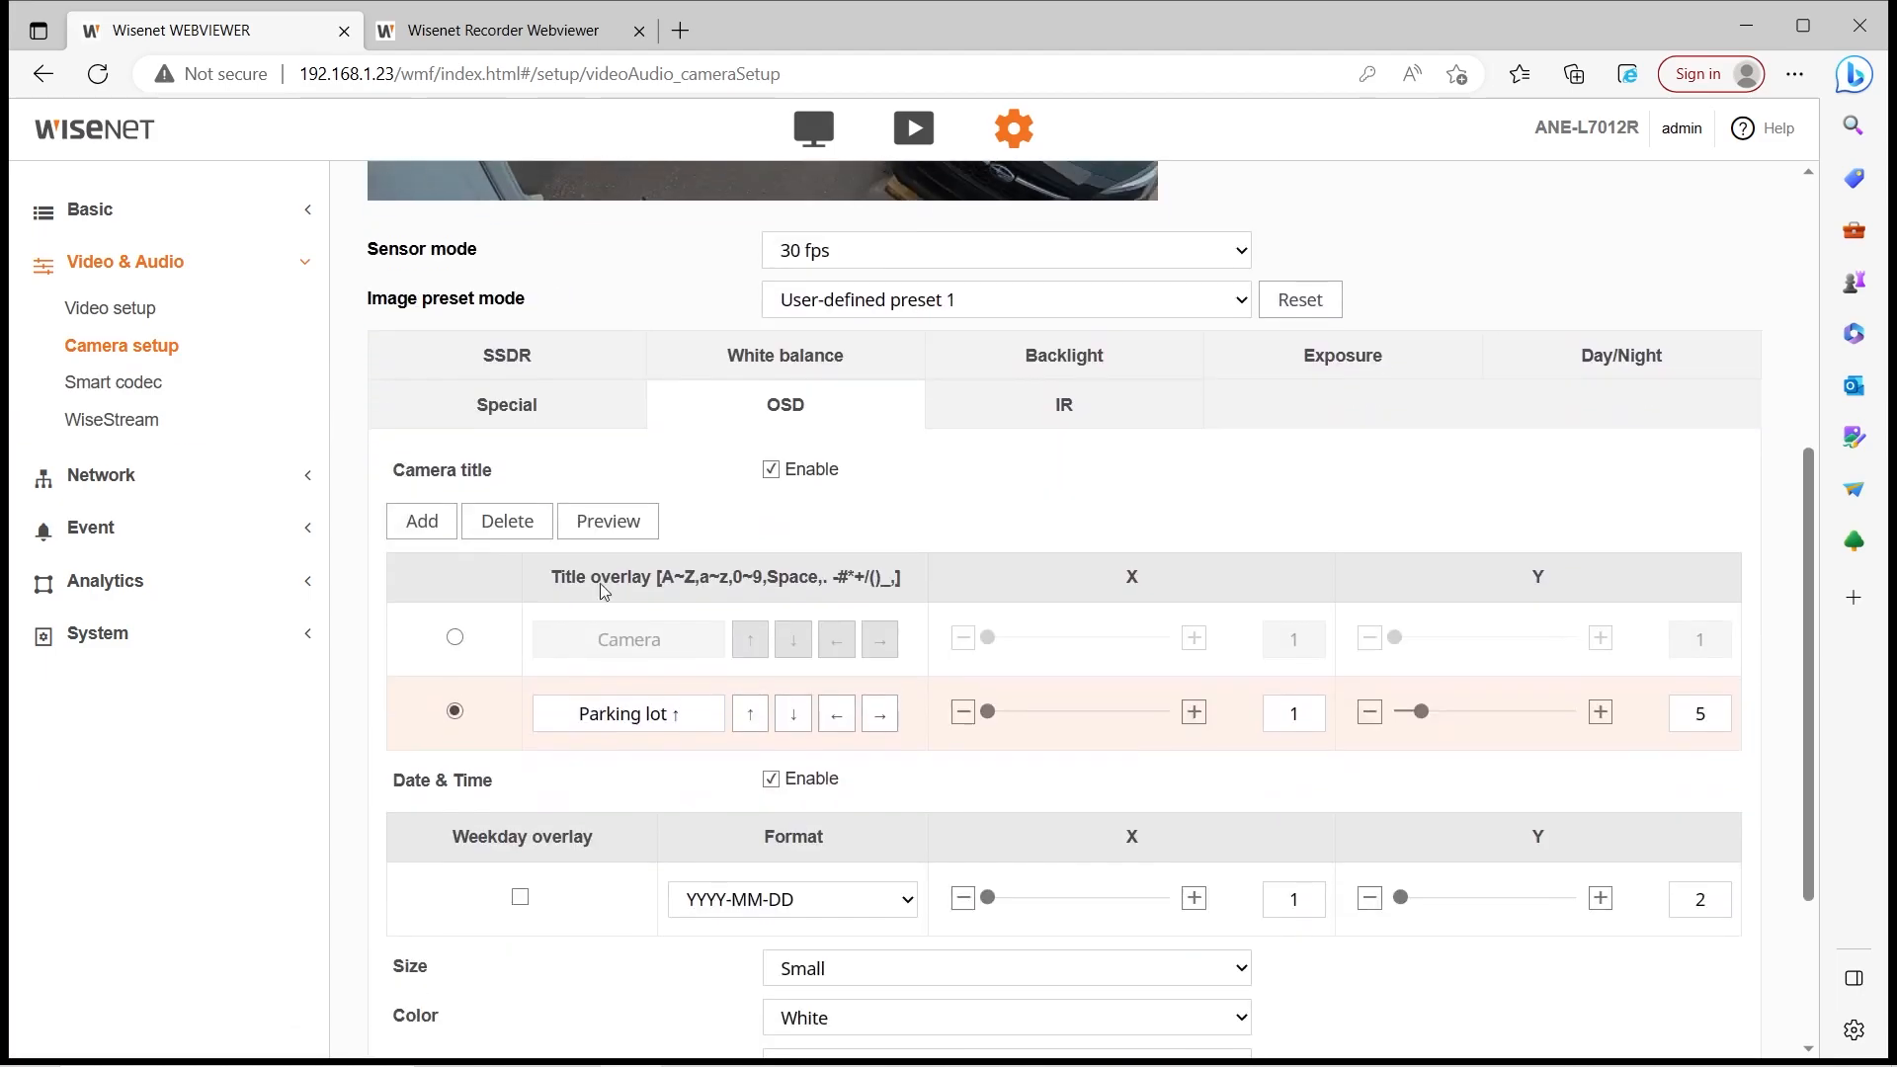
click(626, 531)
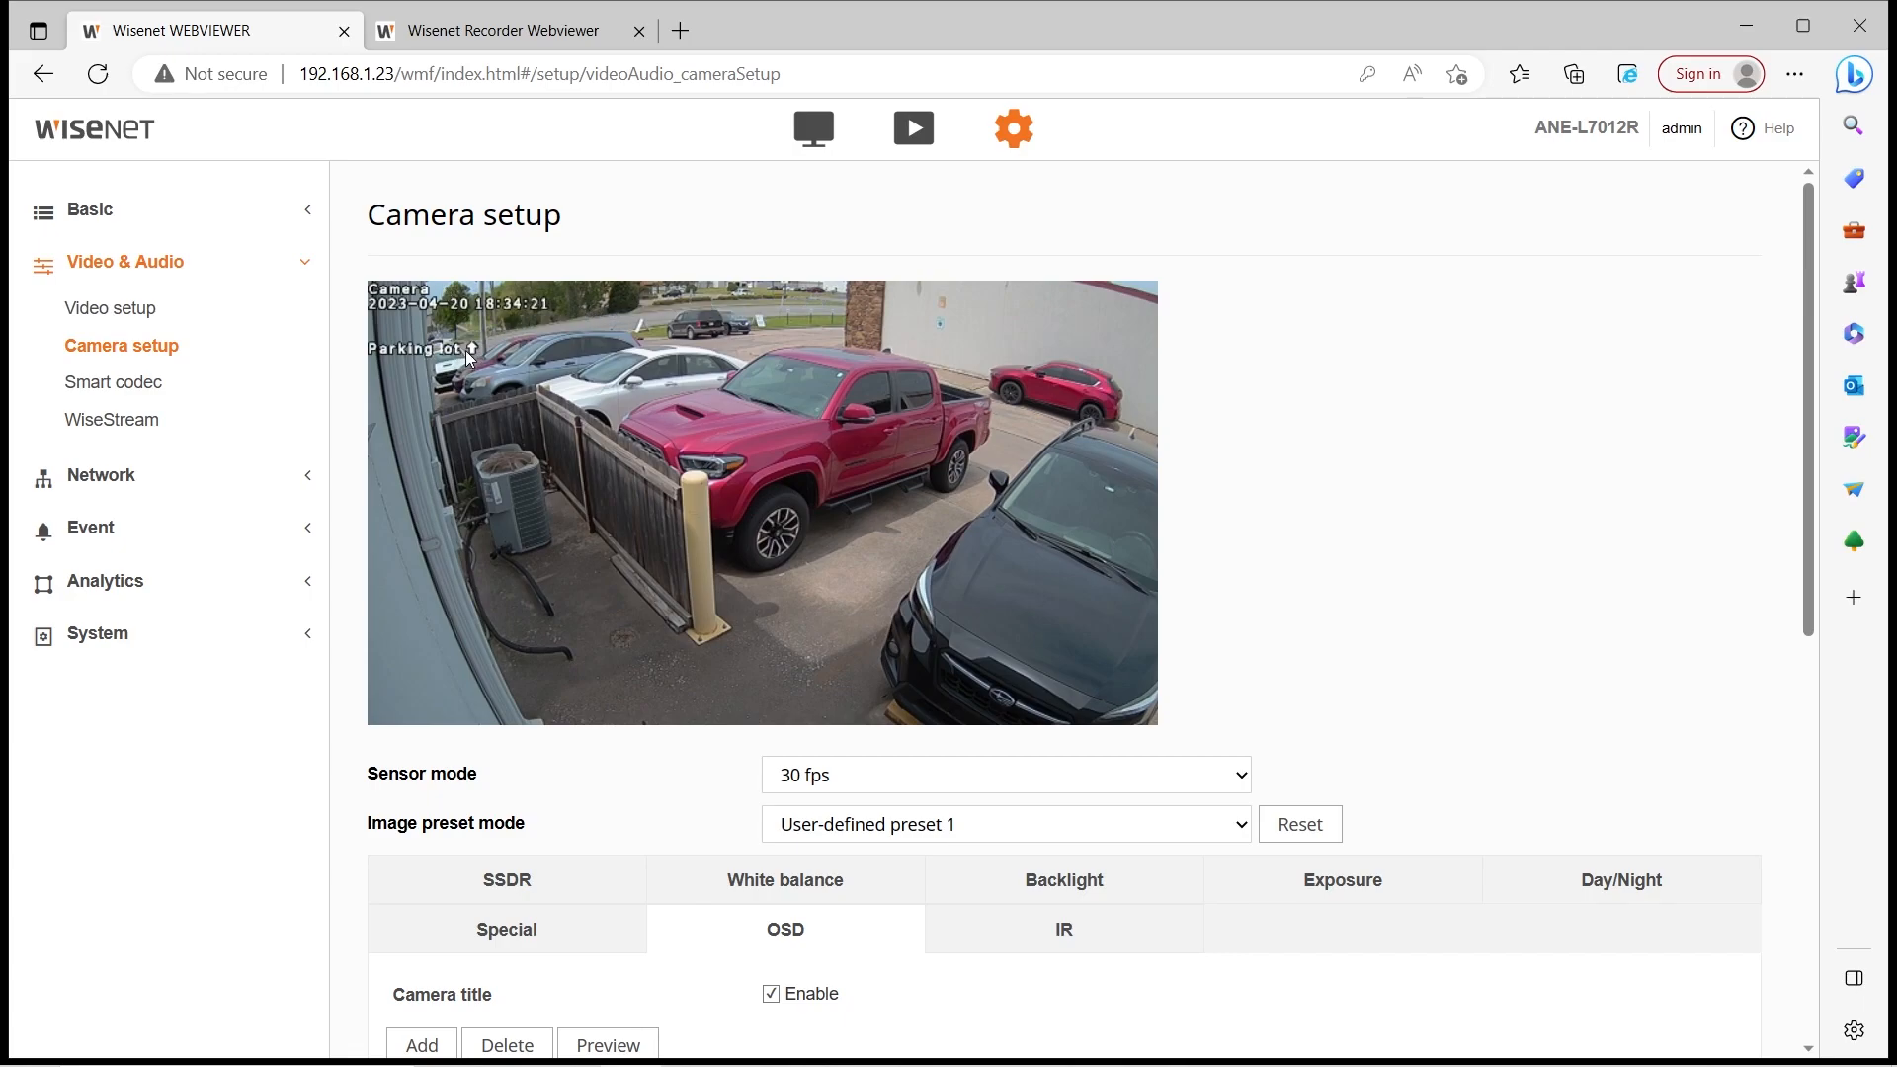
Add a third title entry containing an arrow character and preview it
scroll(530, 561, down, 3)
click(423, 774)
scroll(687, 897, down, 1)
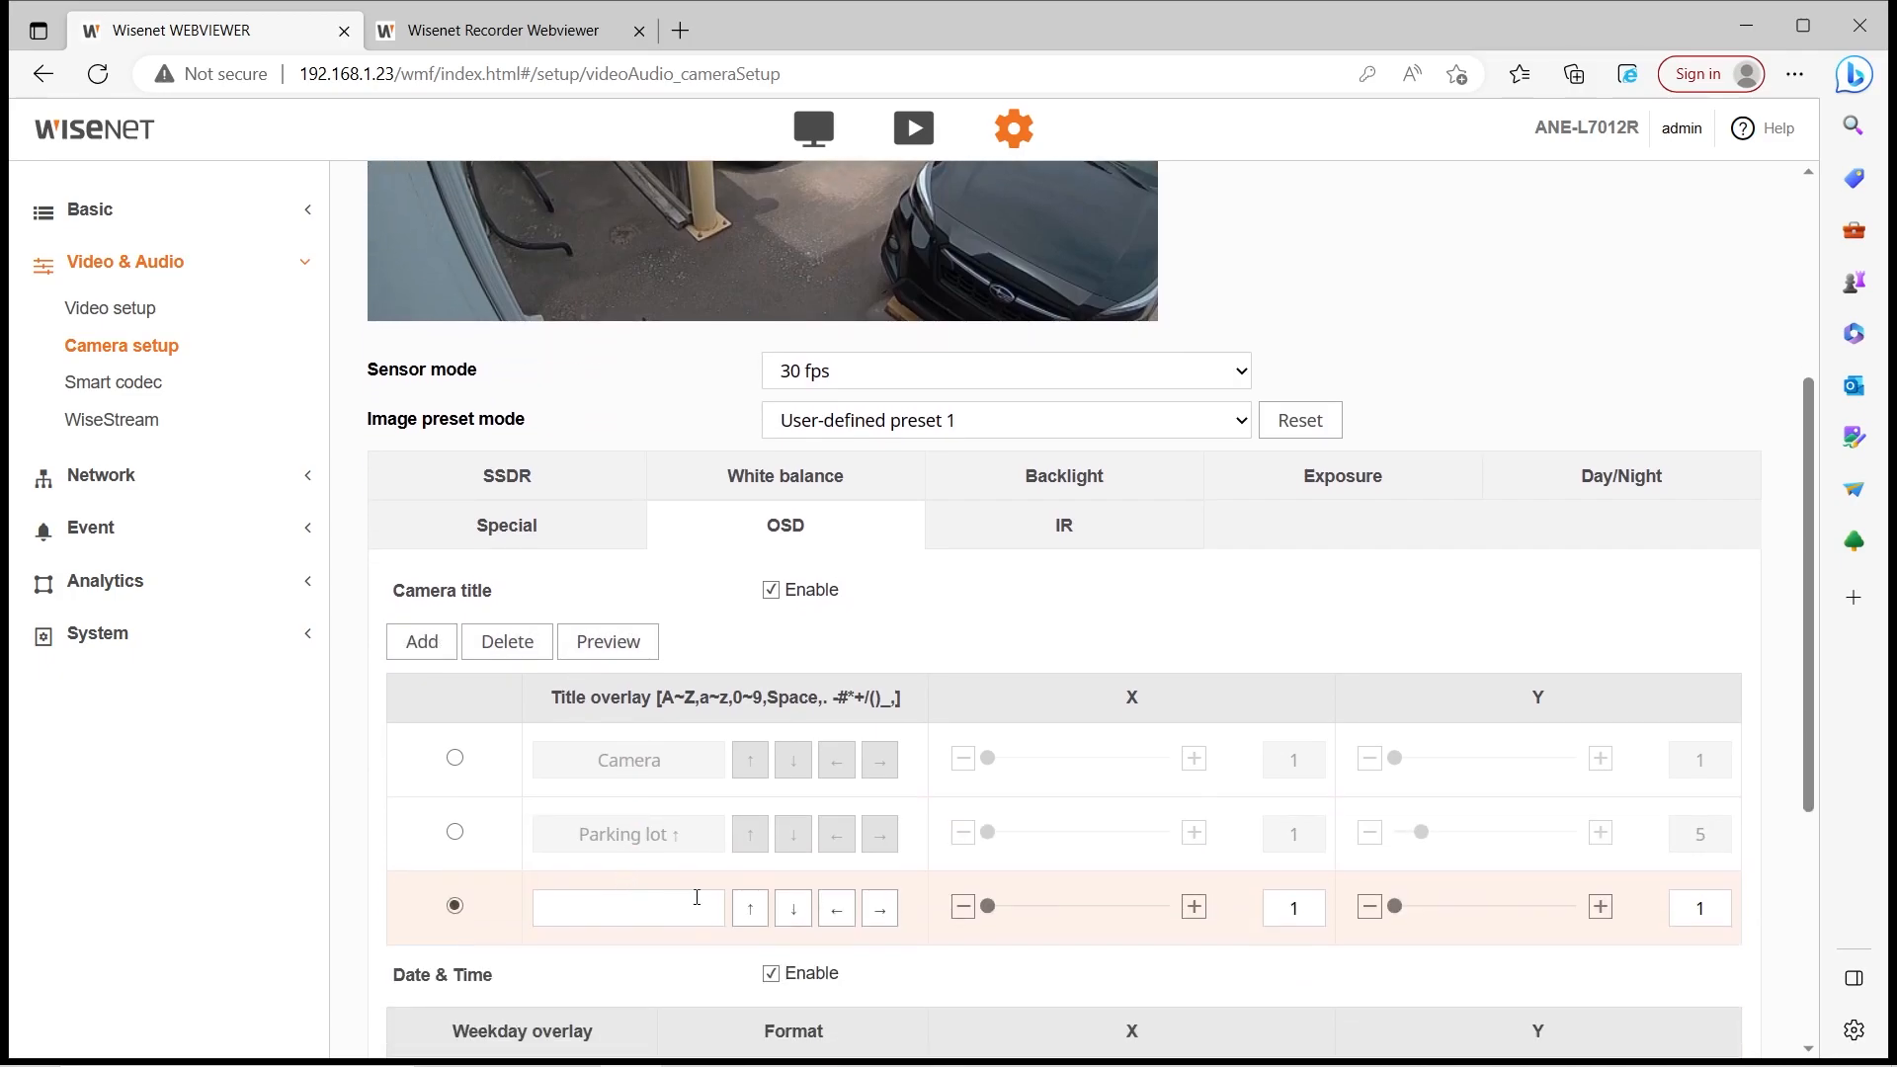
click(880, 907)
click(599, 643)
scroll(927, 584, up, 4)
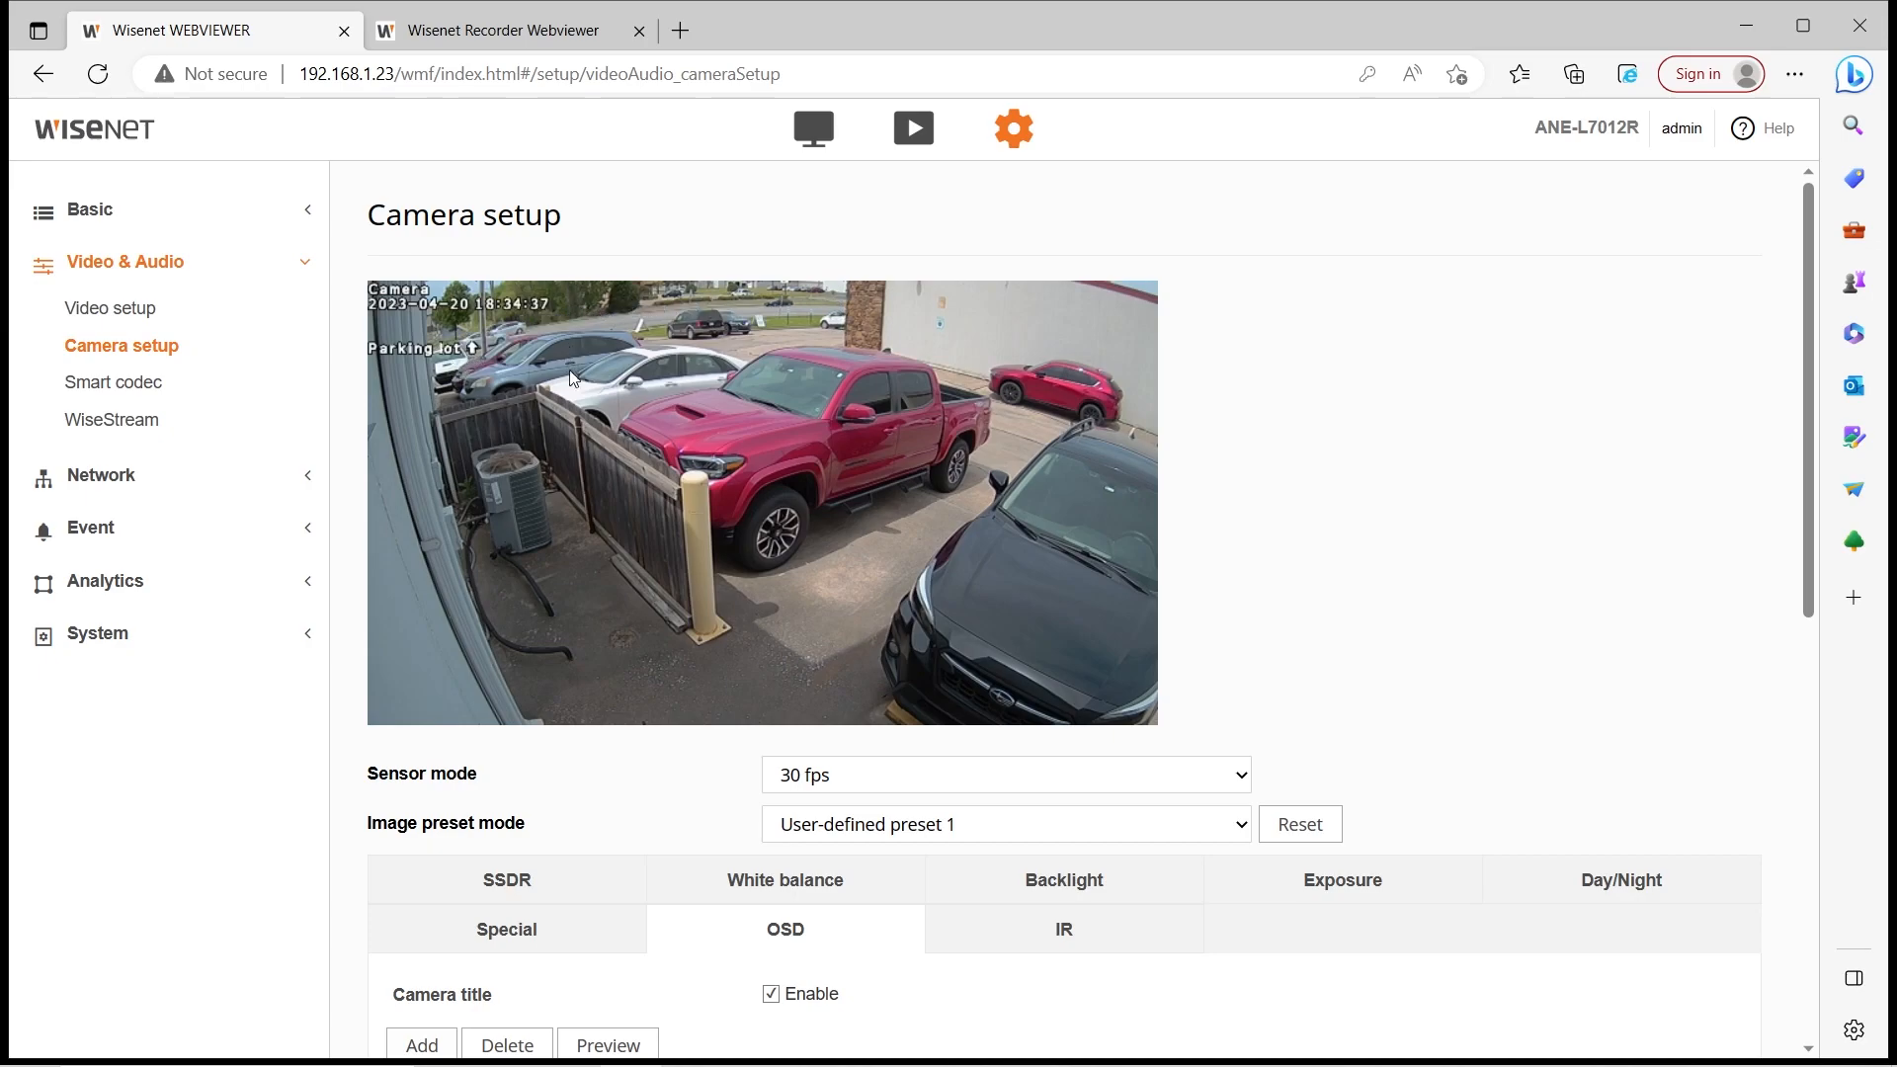
scroll(994, 385, down, 3)
scroll(976, 467, down, 1)
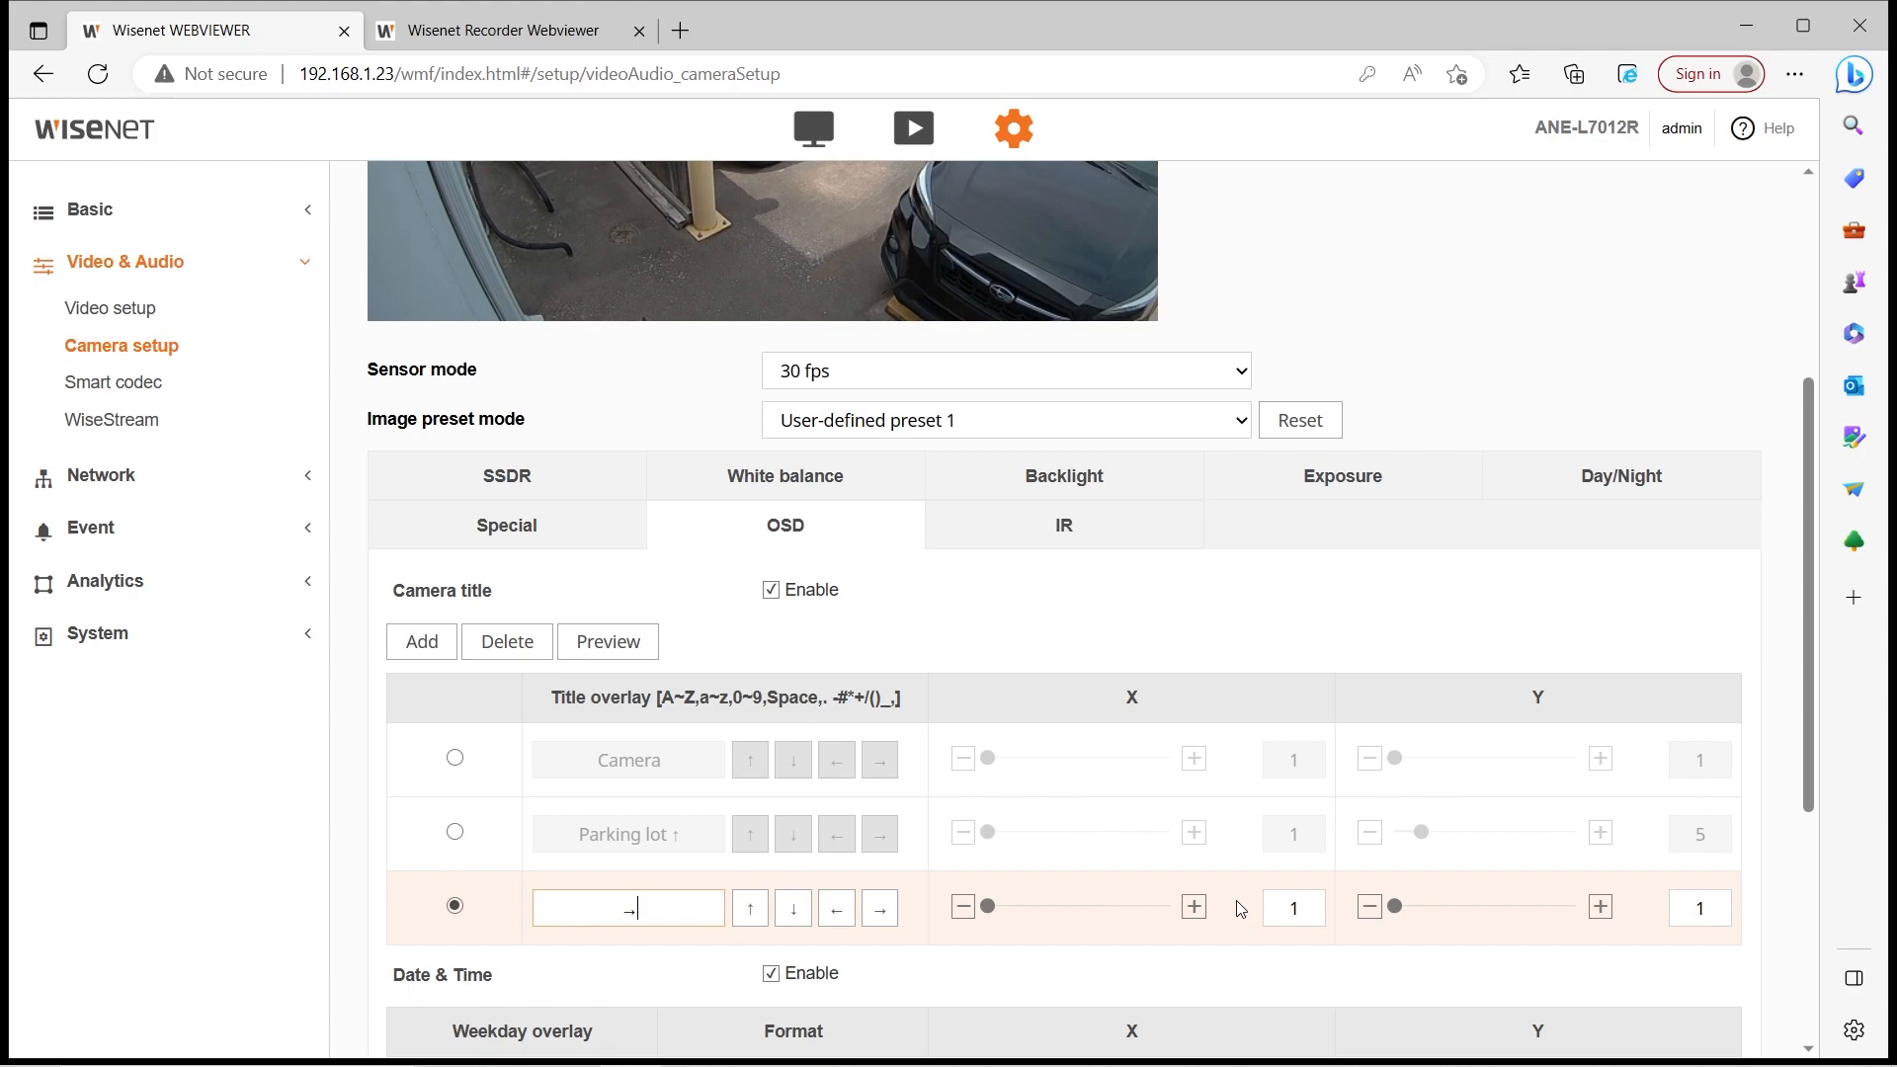
Move the arrow title to the right side at X 85, Y 6 and preview it
drag(989, 906, 1122, 915)
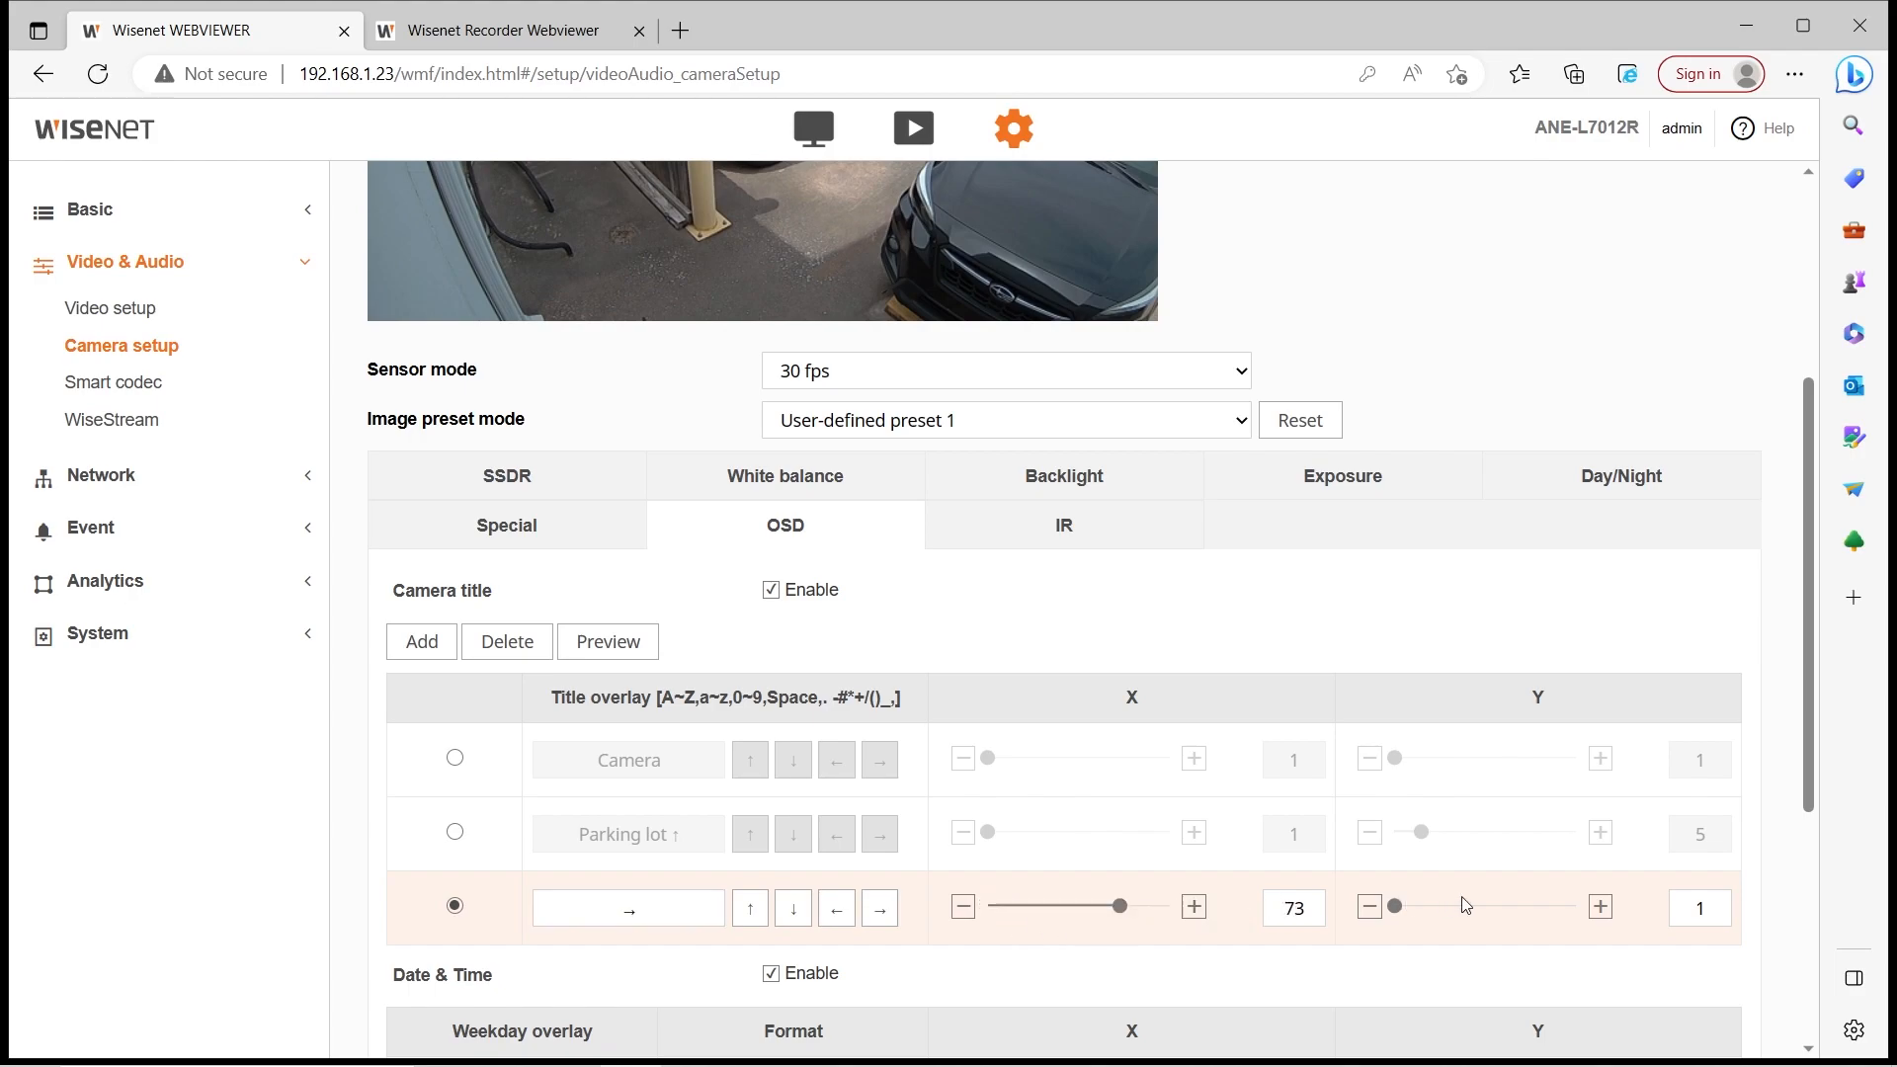
double_click(1719, 909)
click(627, 650)
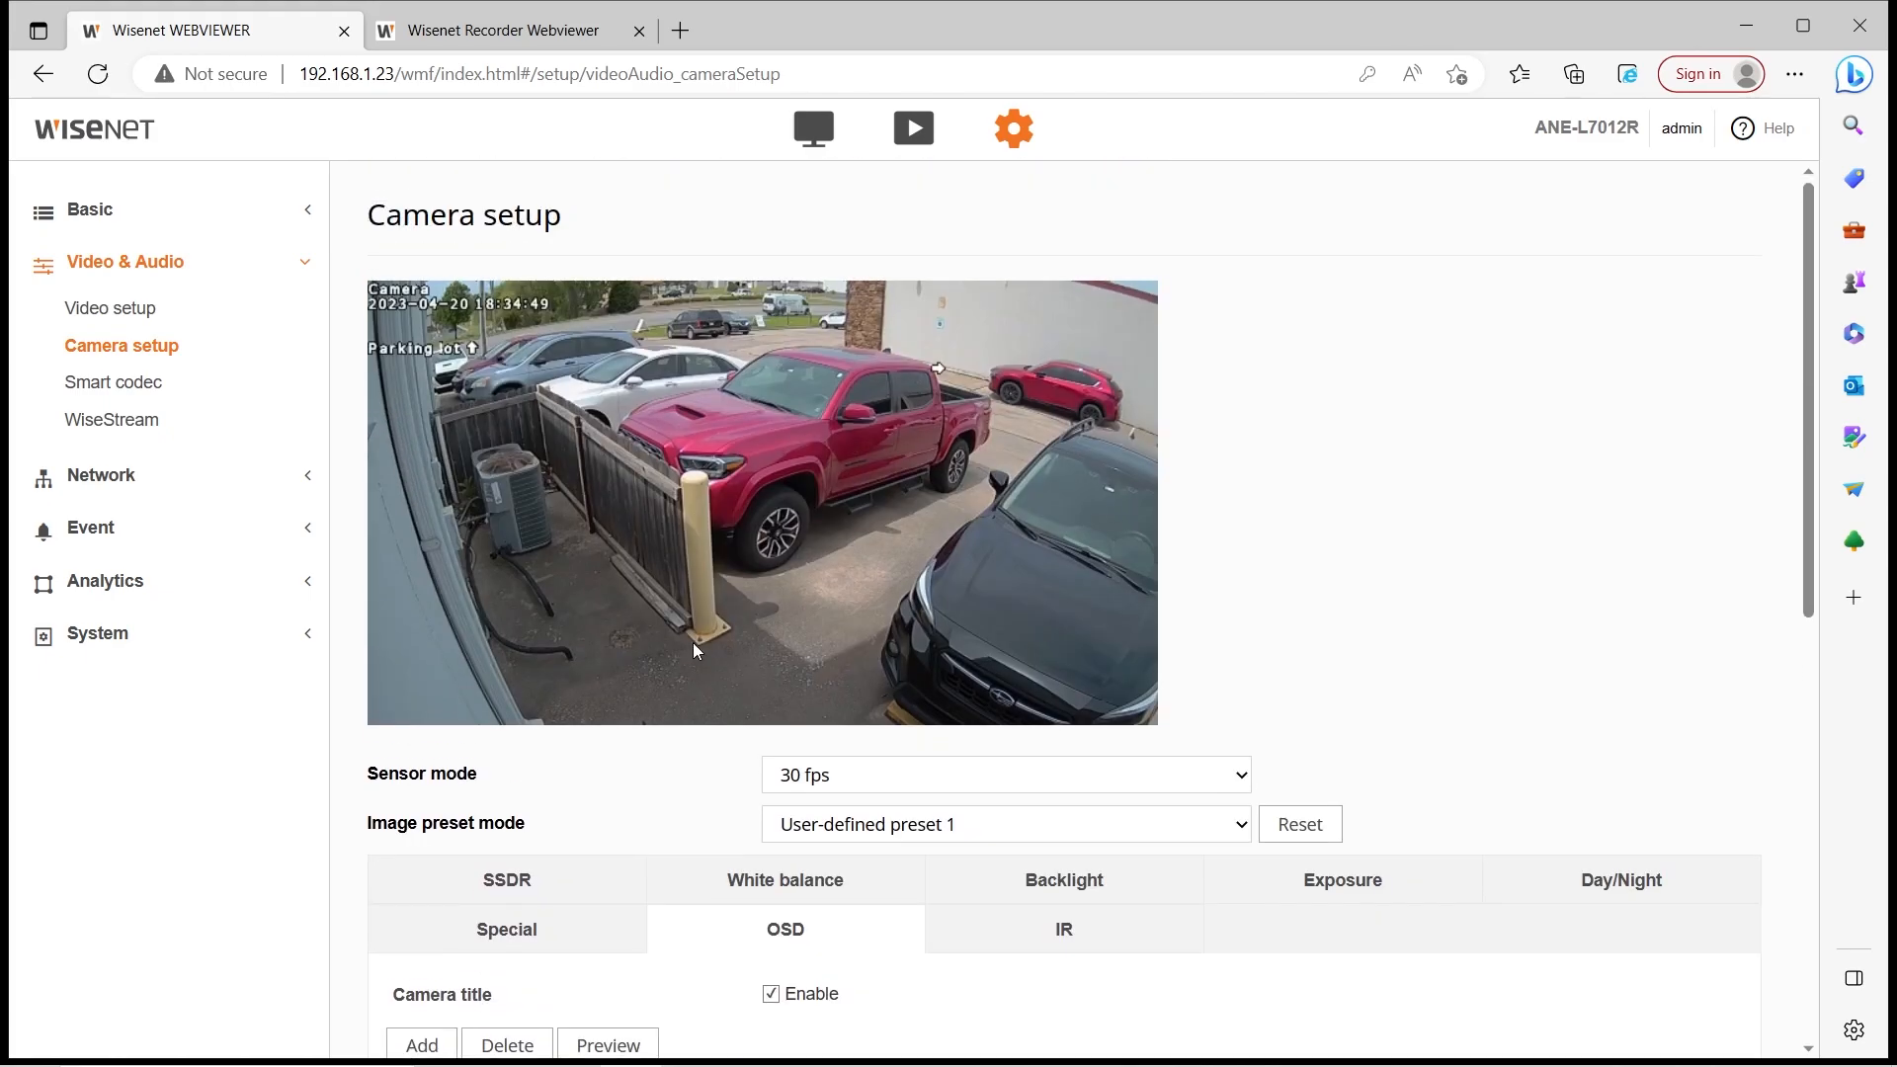
scroll(1123, 803, down, 4)
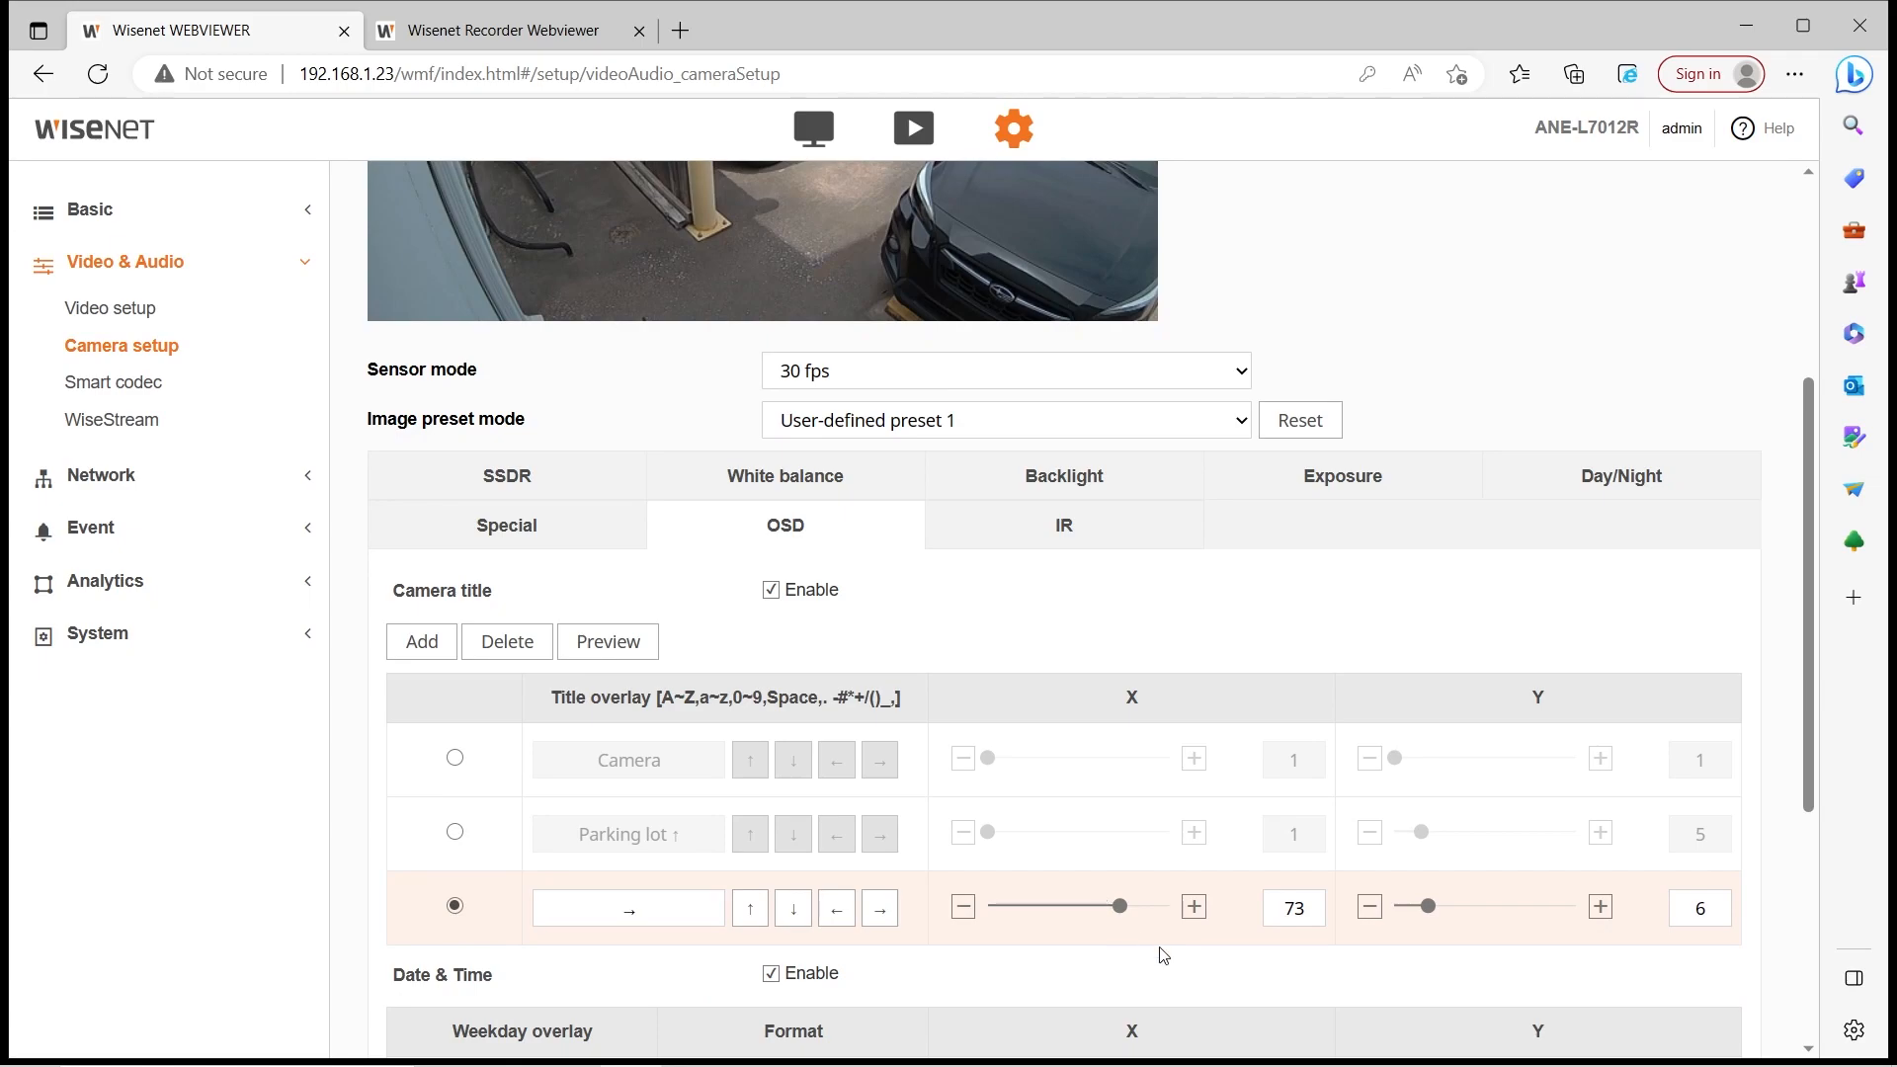
click(1196, 915)
click(1199, 917)
click(607, 641)
scroll(692, 593, up, 4)
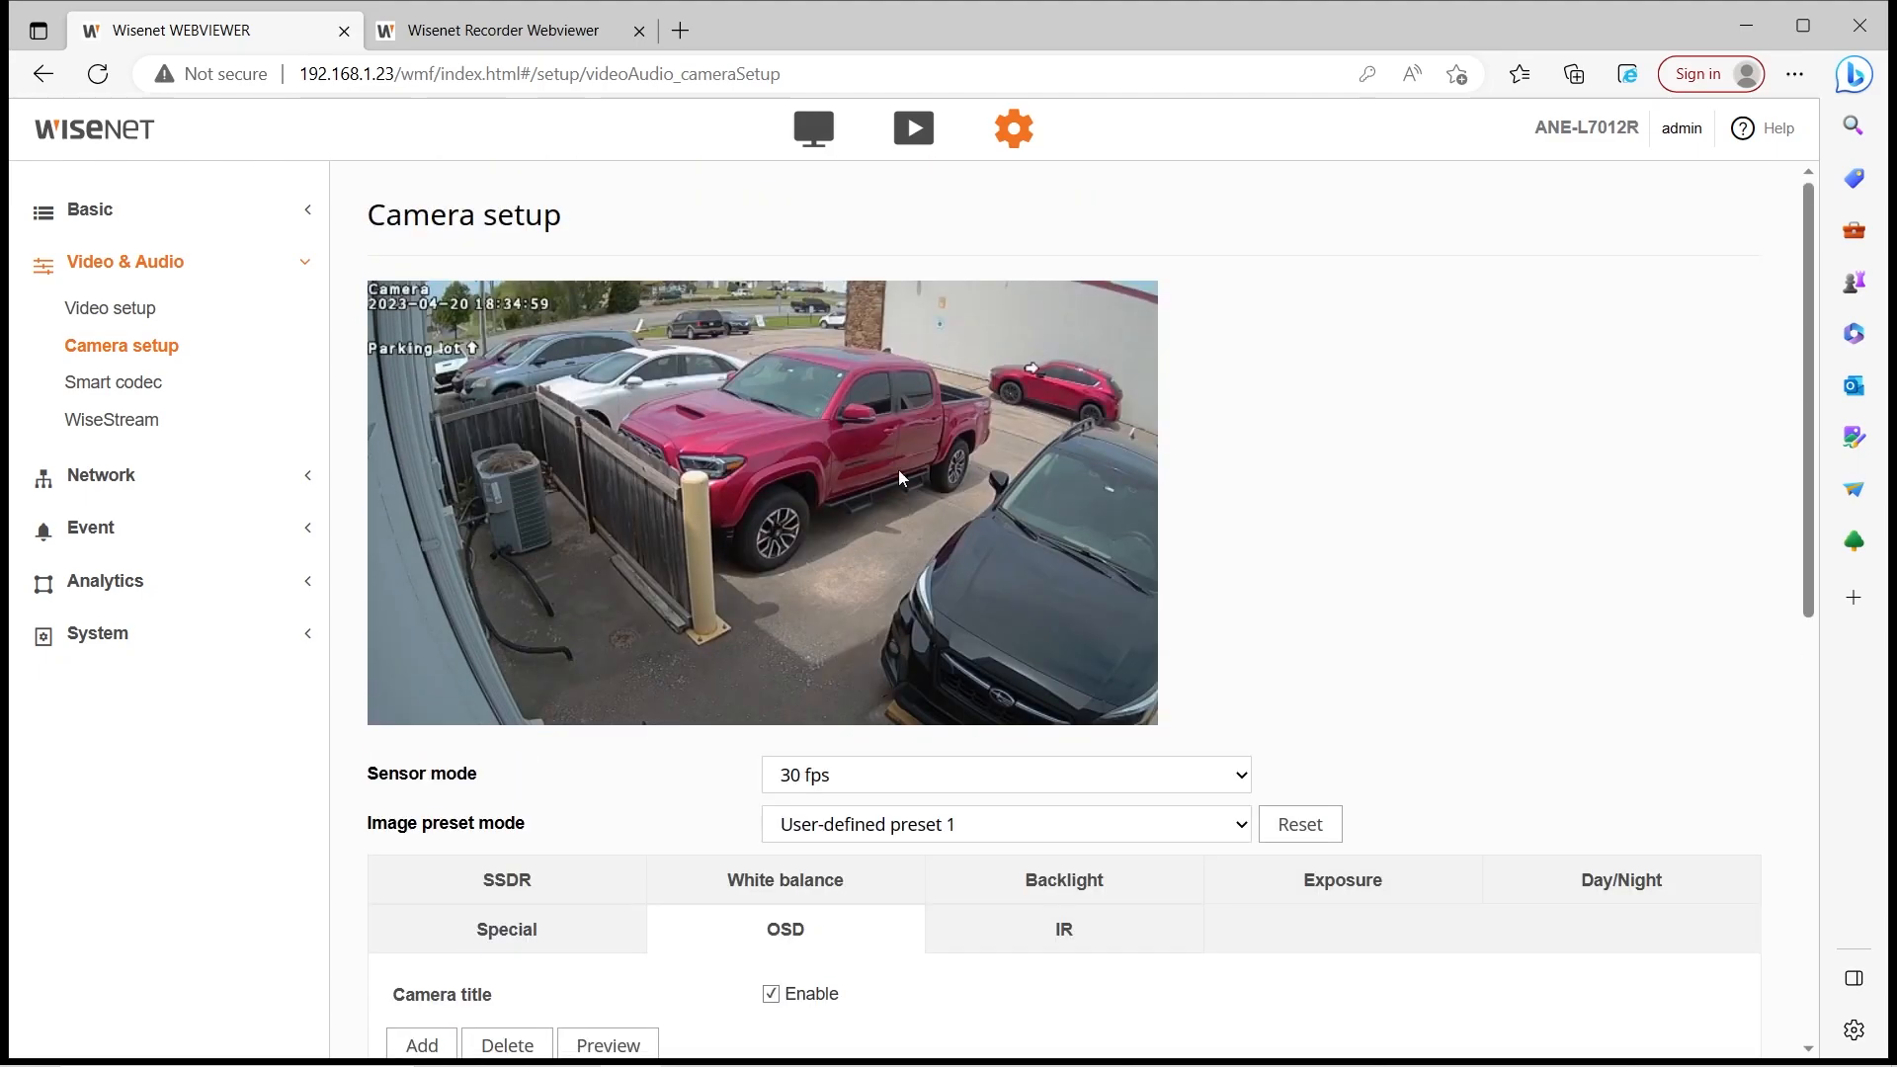
scroll(1300, 508, down, 3)
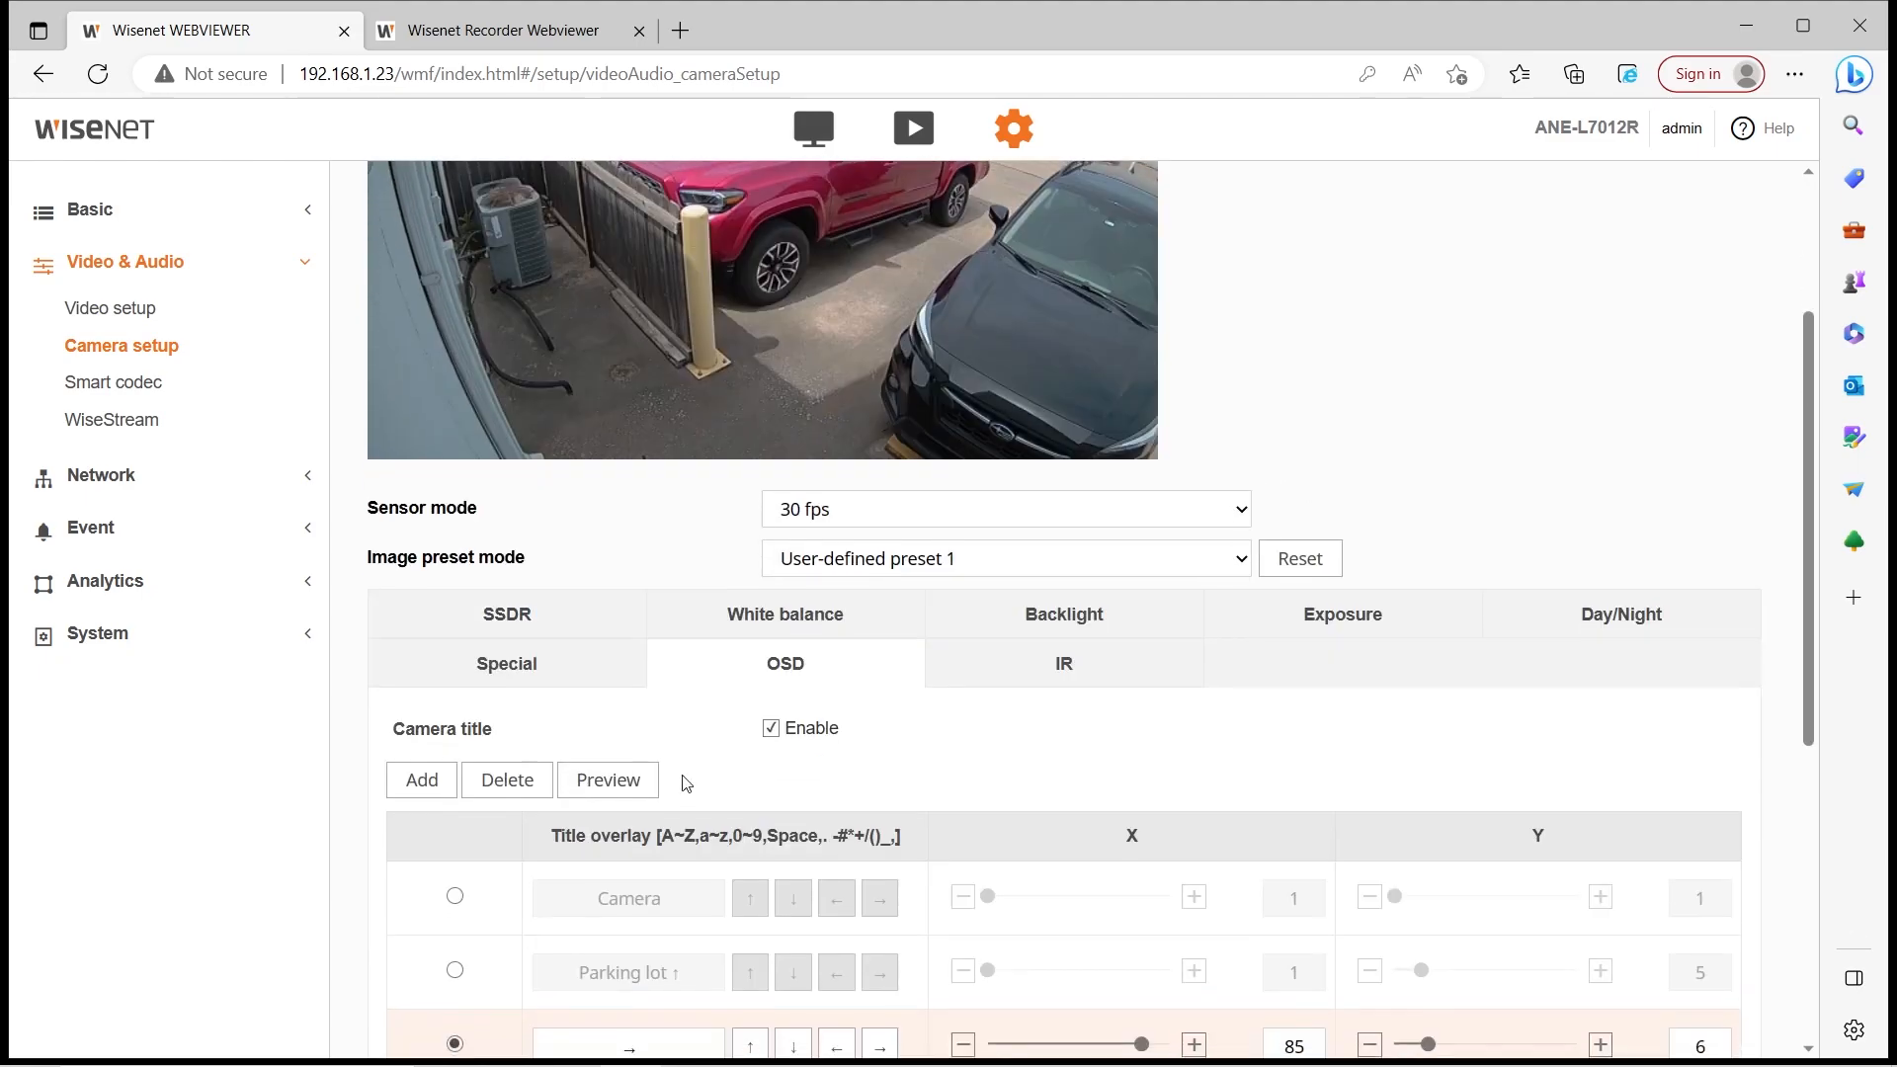
scroll(756, 740, down, 6)
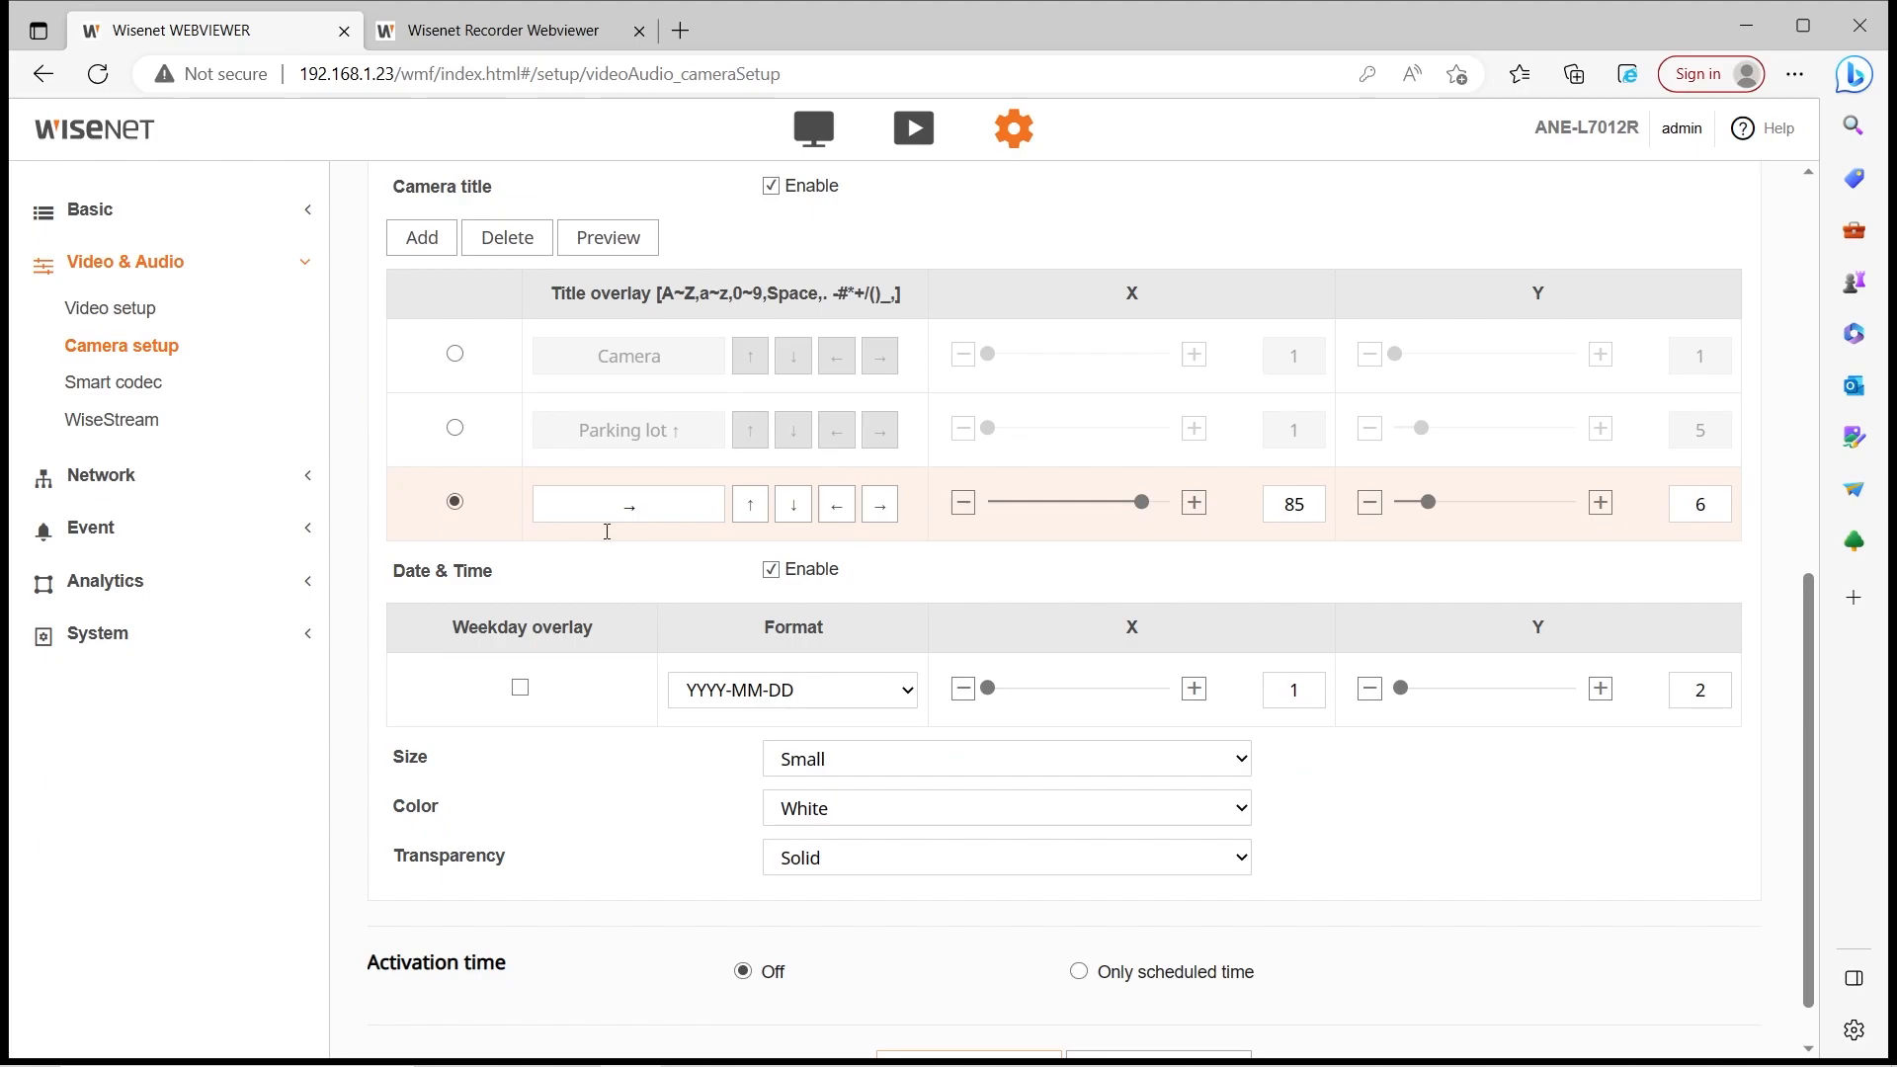
scroll(777, 587, up, 4)
scroll(778, 587, up, 4)
scroll(943, 777, down, 5)
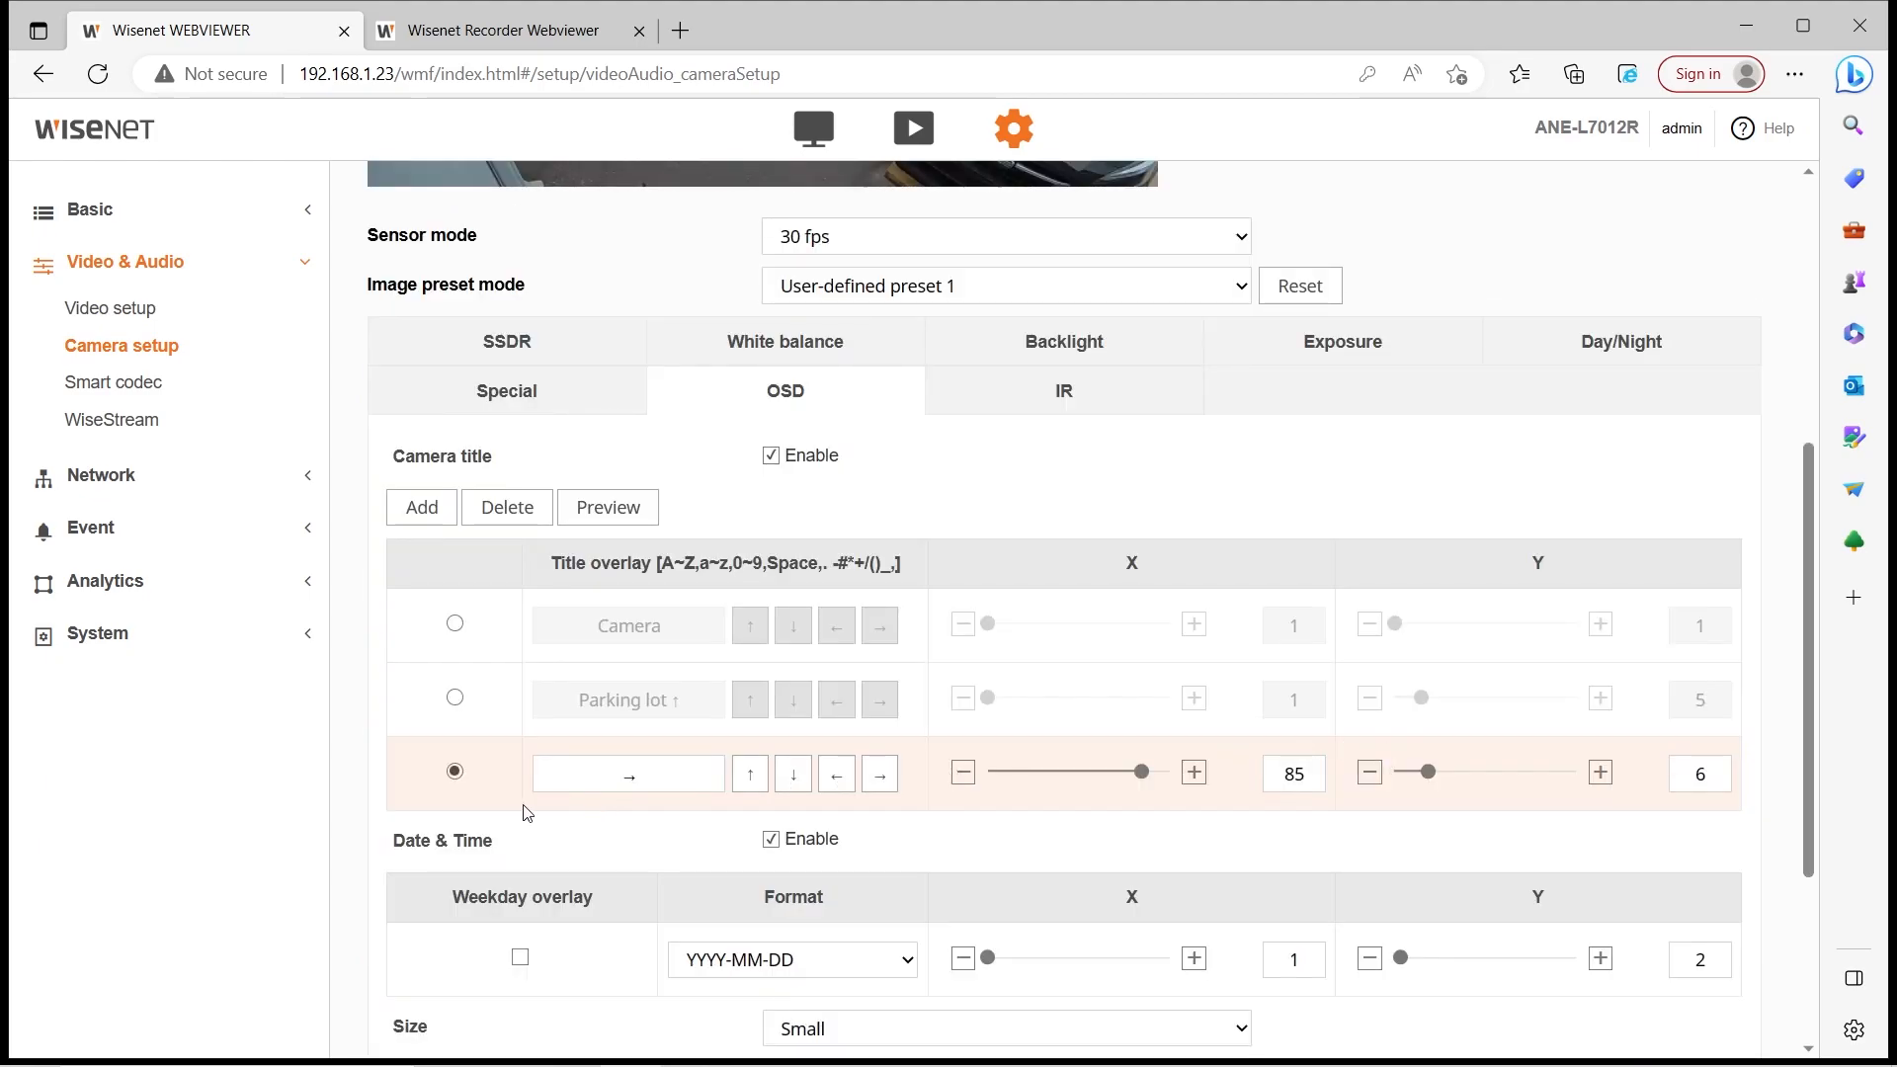
Delete the arrow title, apply and confirm the OSD settings, and open Smart codec
click(507, 507)
scroll(741, 784, down, 3)
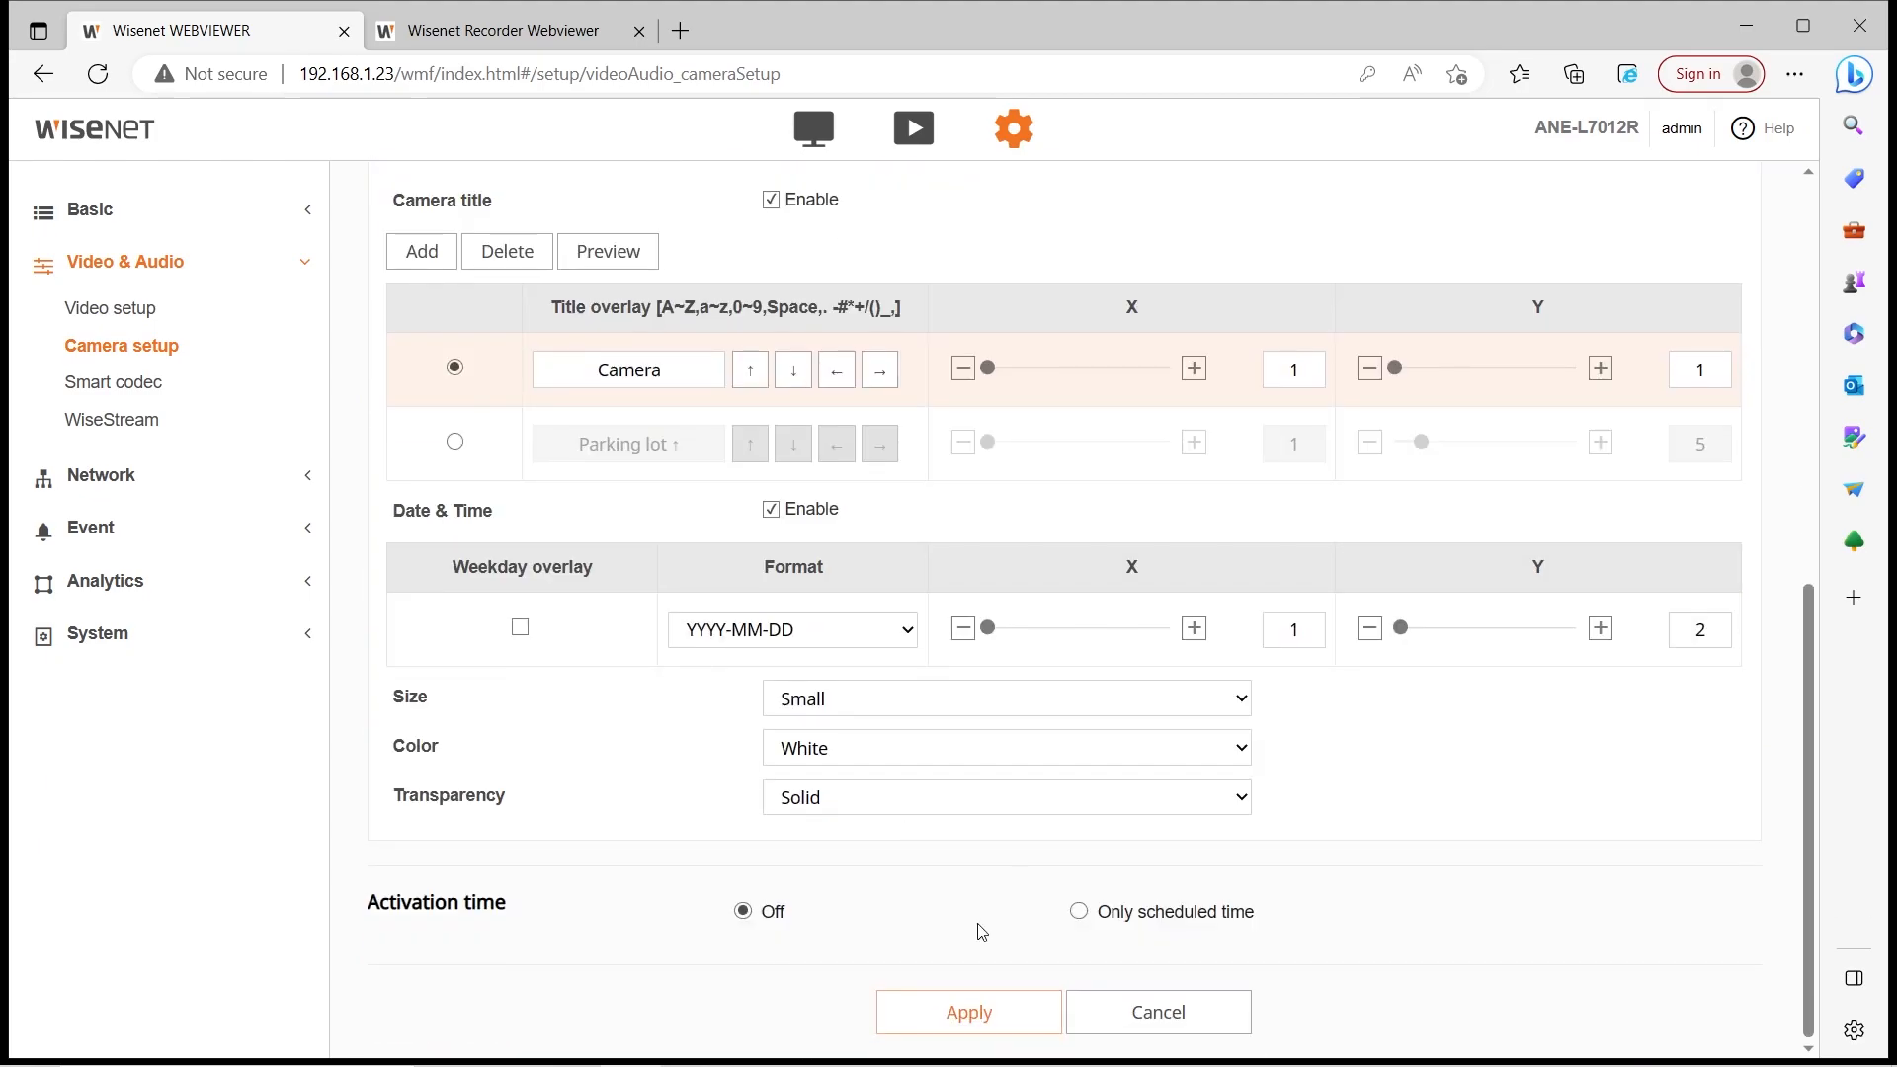
click(968, 1016)
click(907, 642)
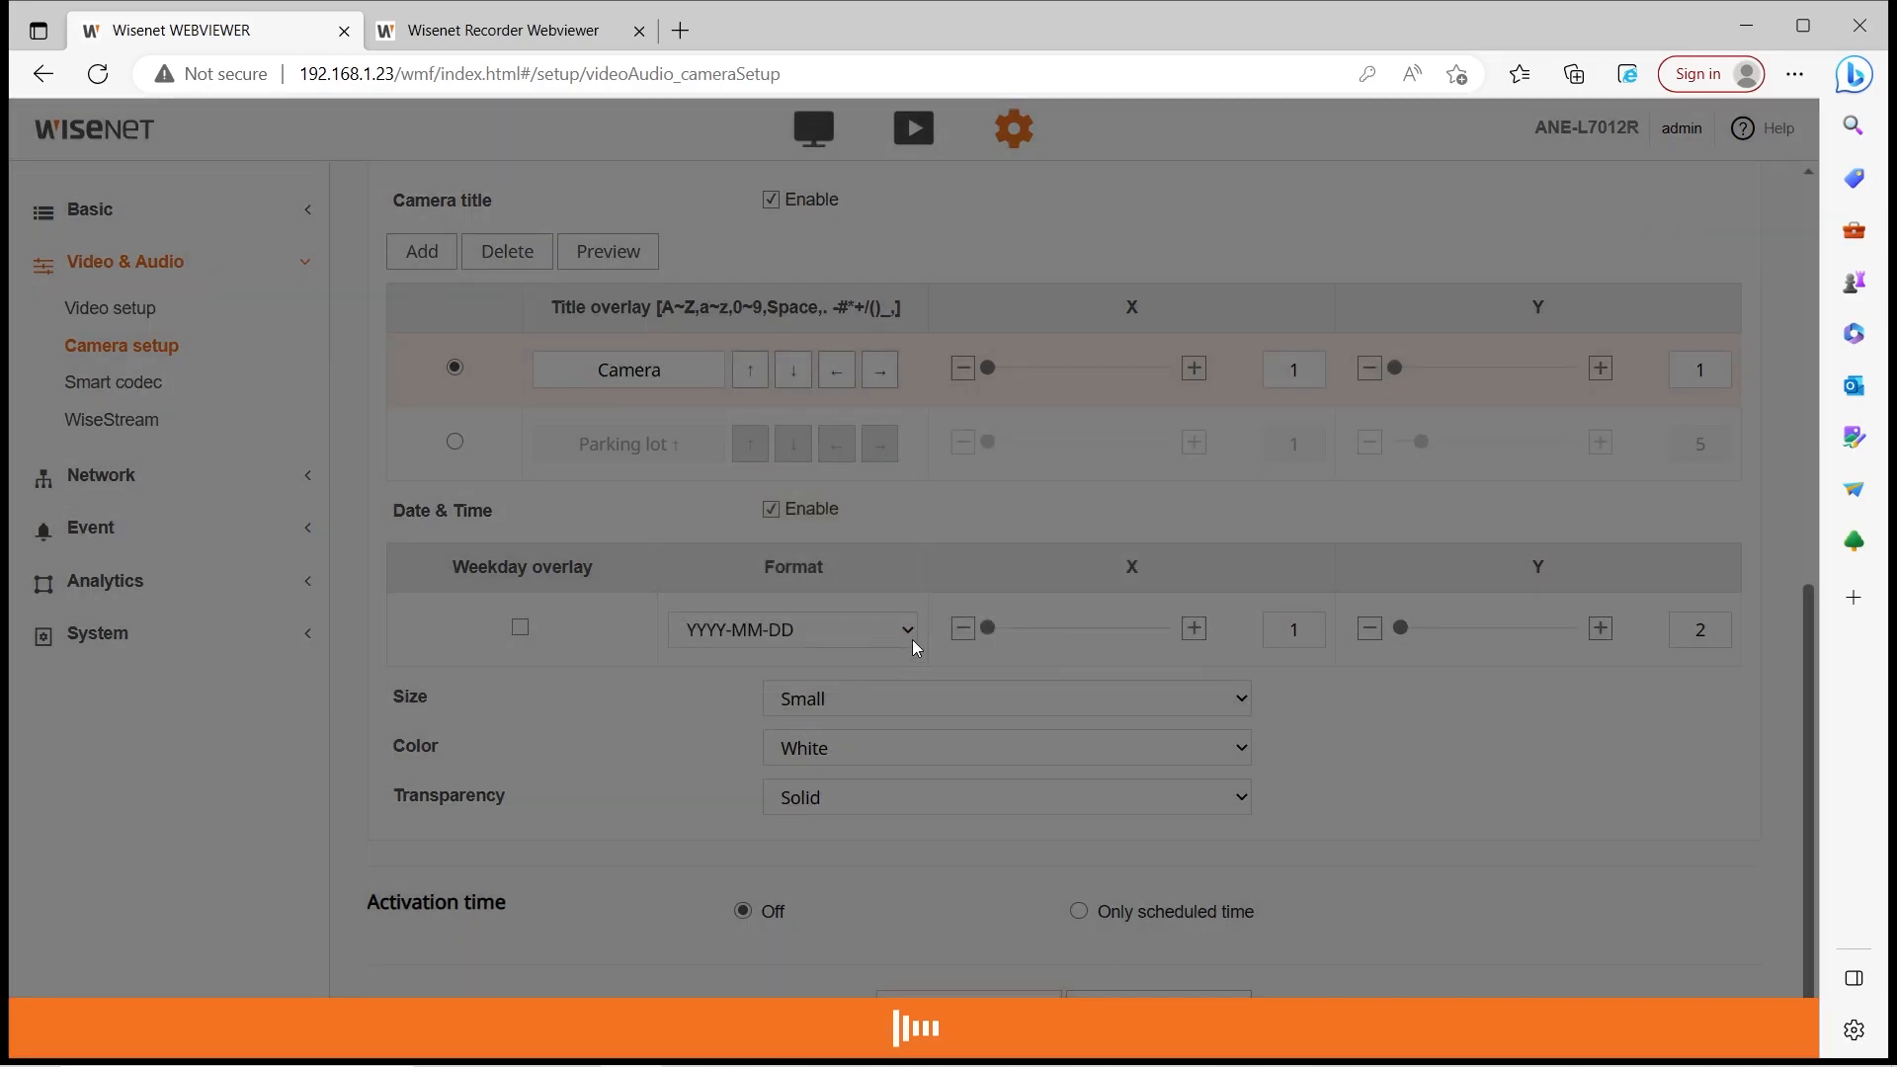
click(158, 381)
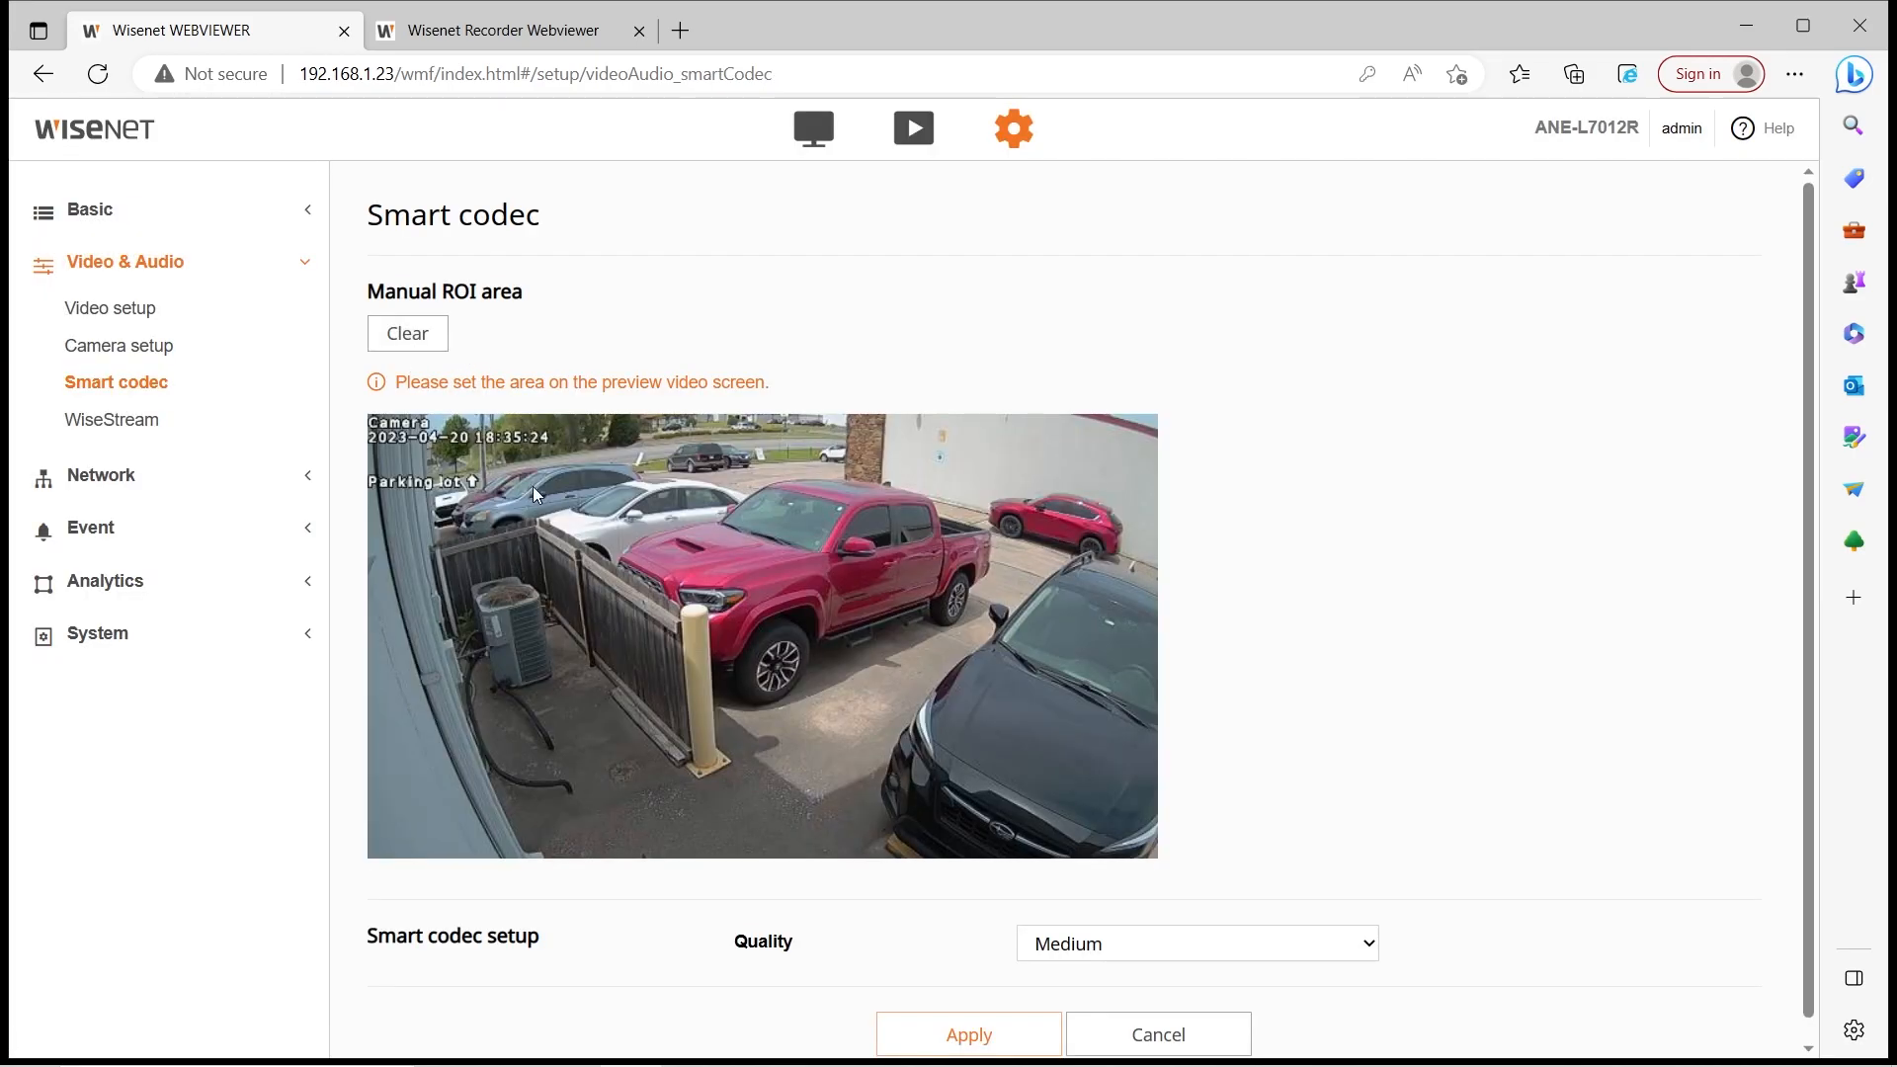
Outline a manual ROI rectangle on the Smart codec preview
scroll(542, 490, down, 1)
drag(531, 490, 897, 706)
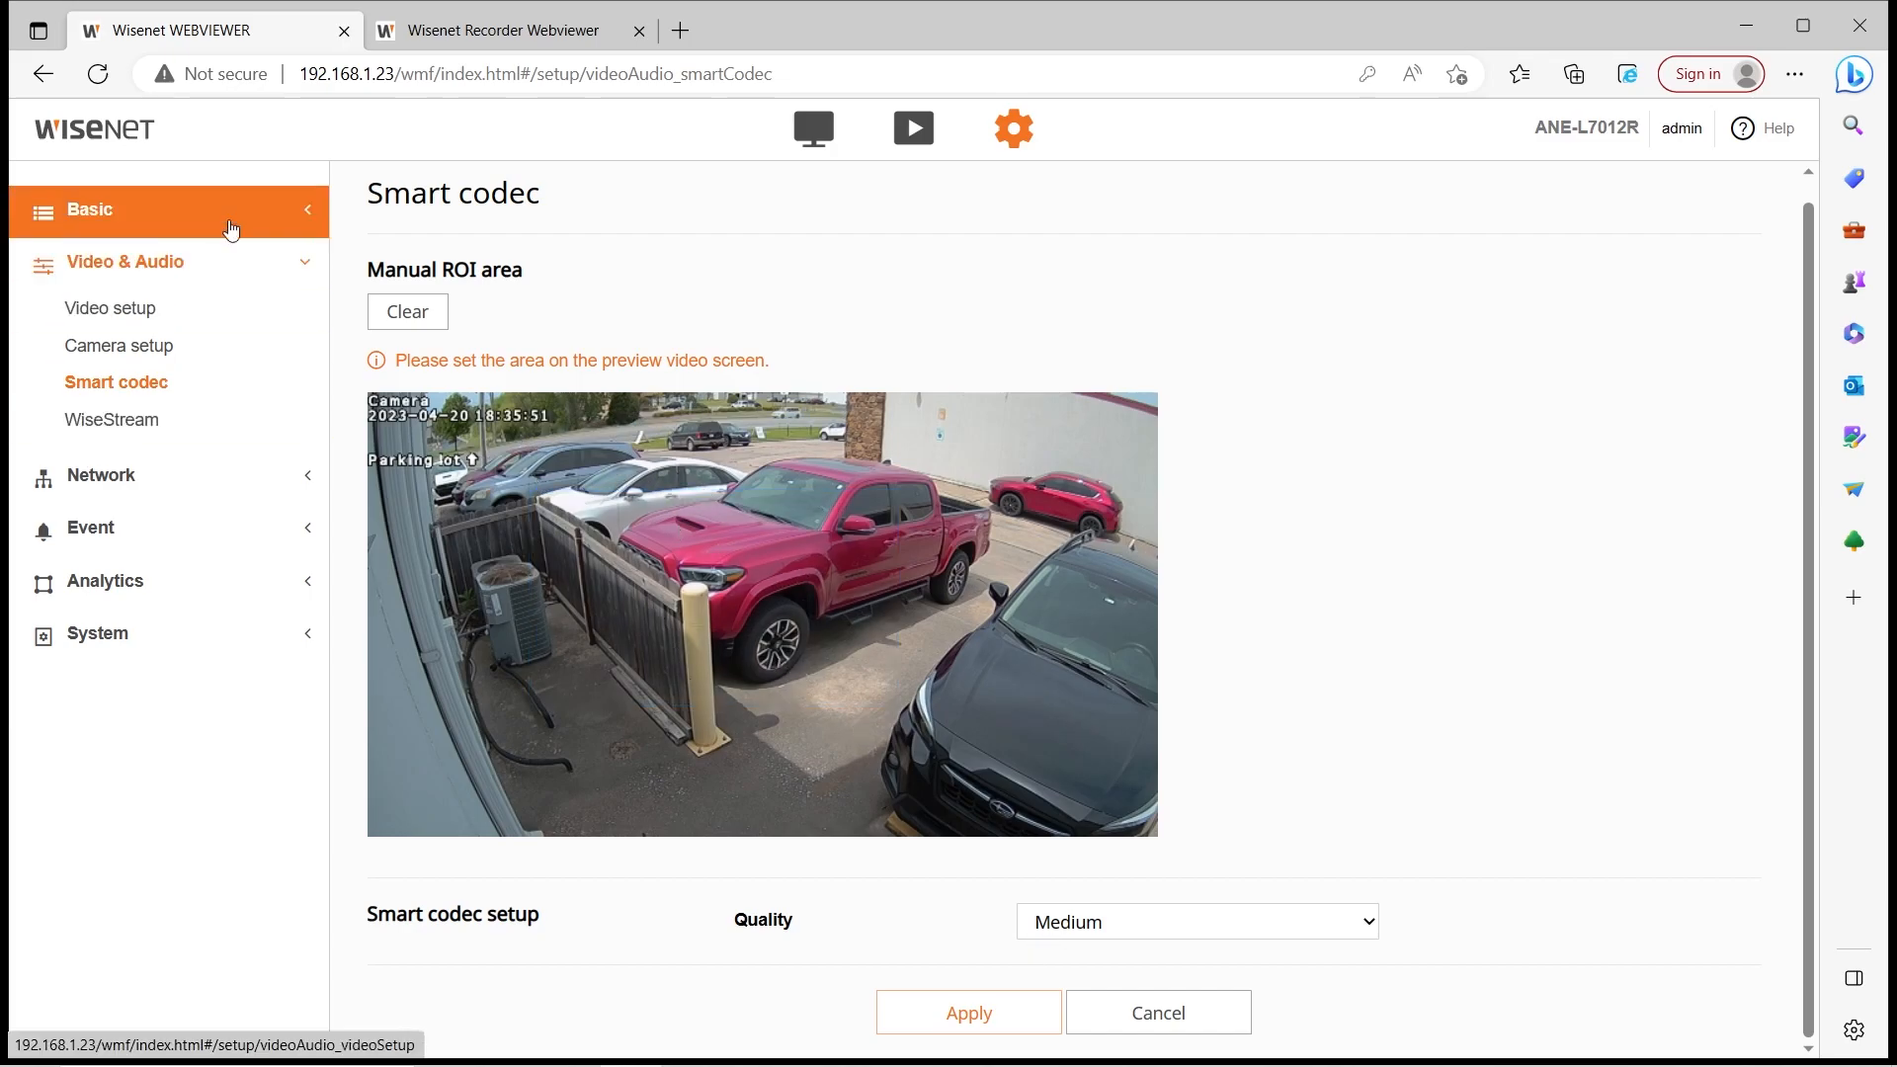
click(228, 432)
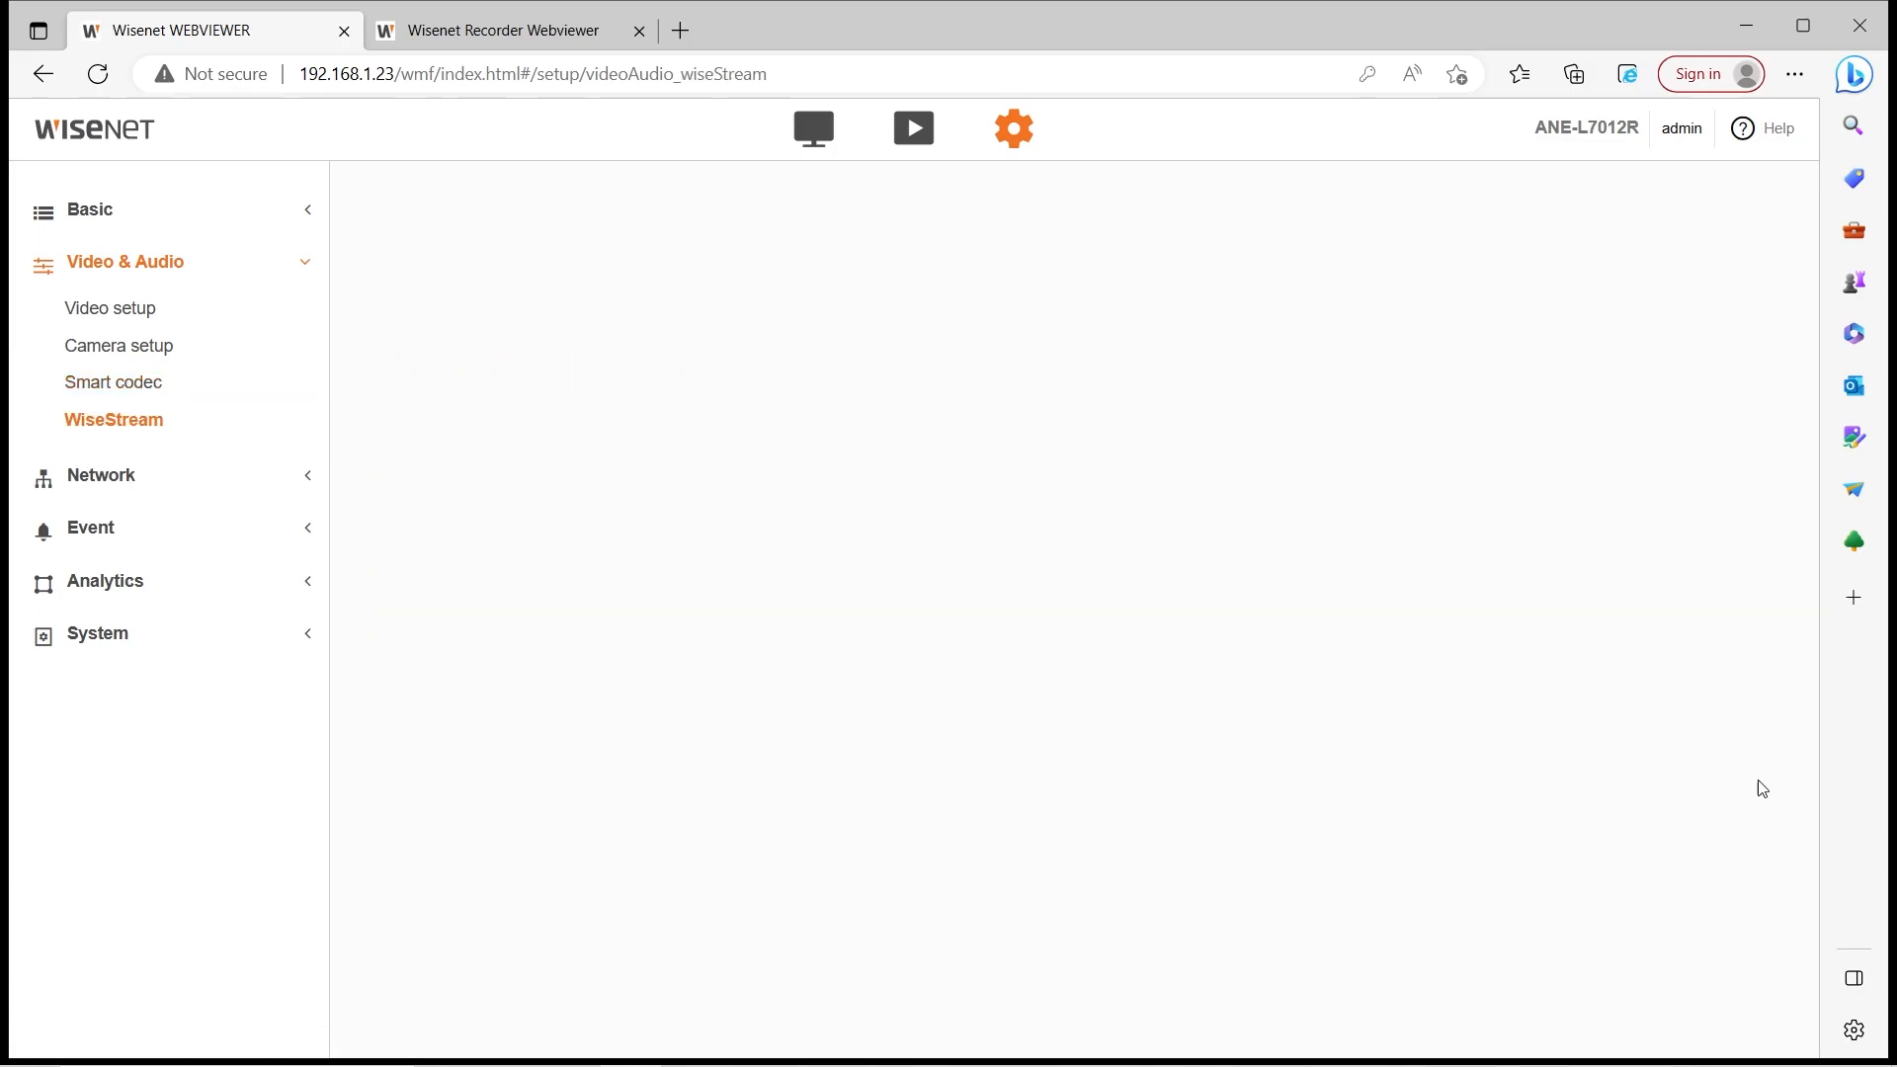
Try WiseStream mode Low, Medium and High, then set it back to Off
click(1215, 306)
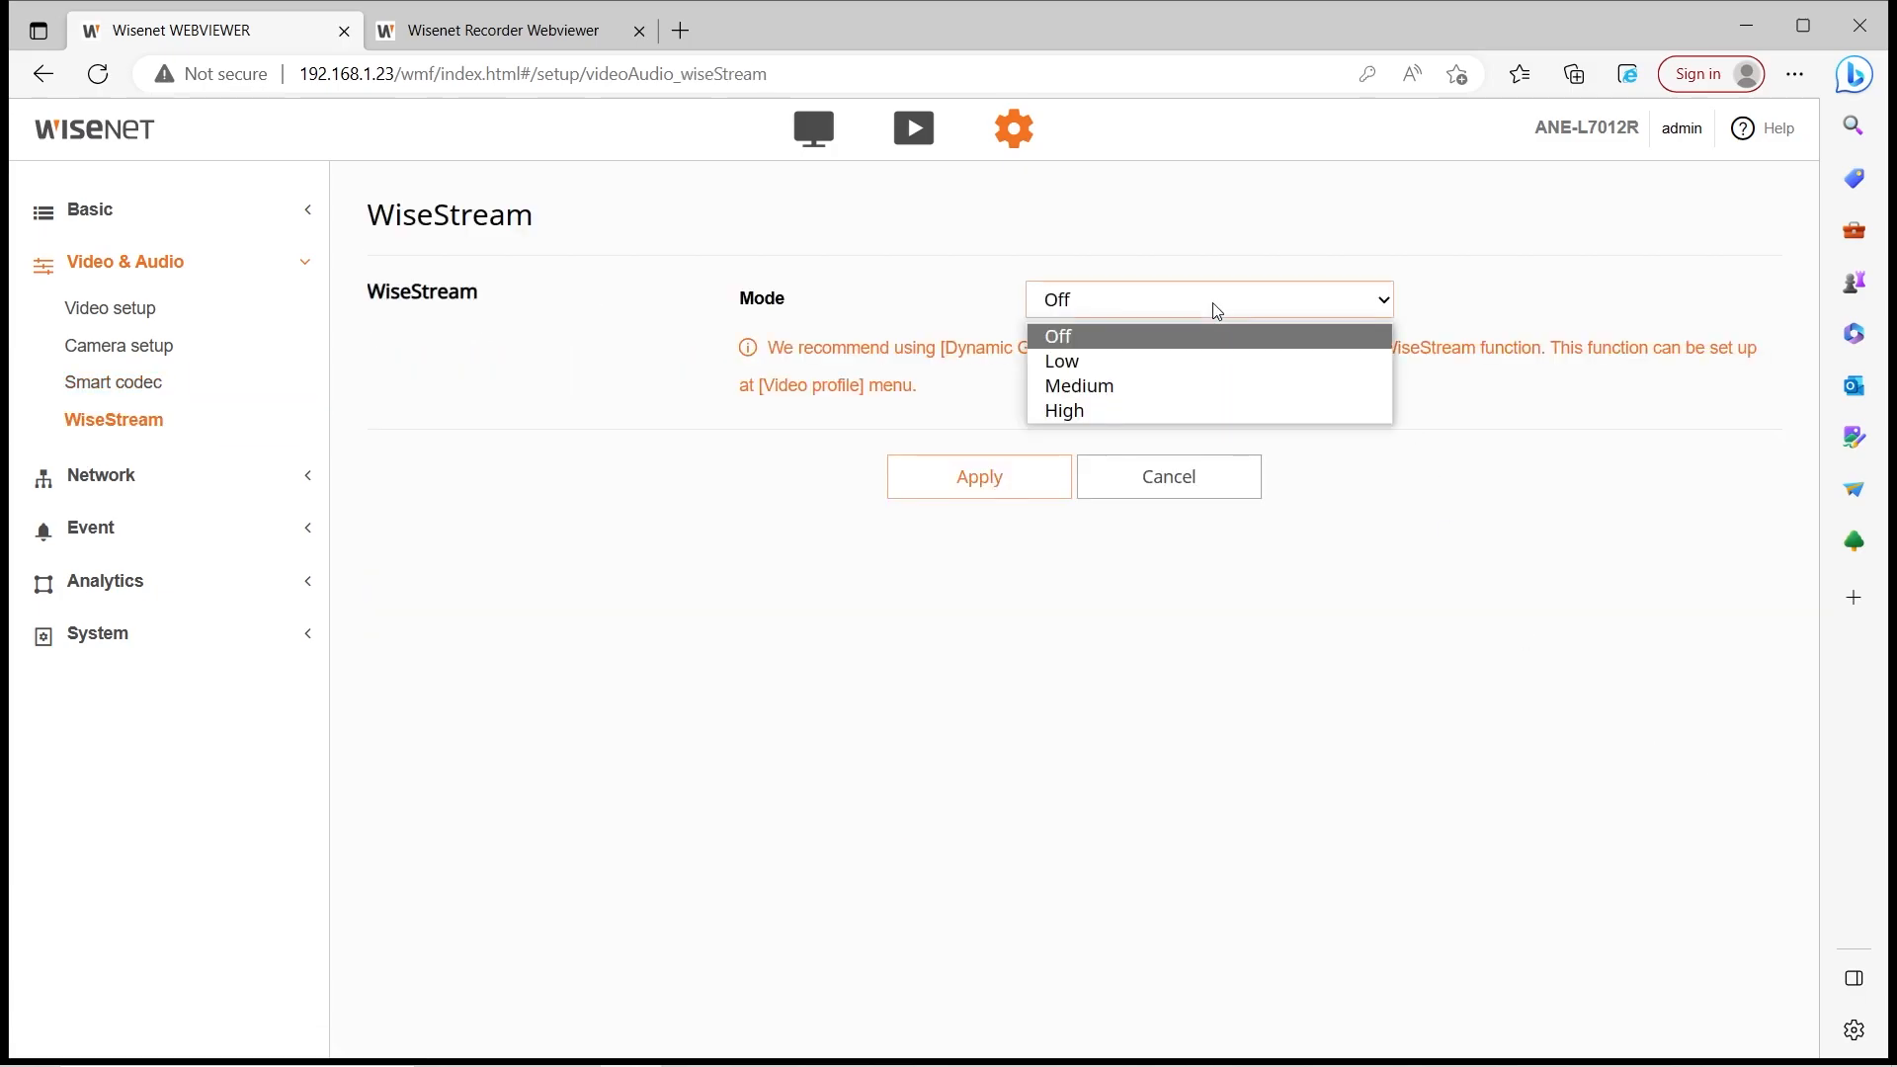
click(1199, 355)
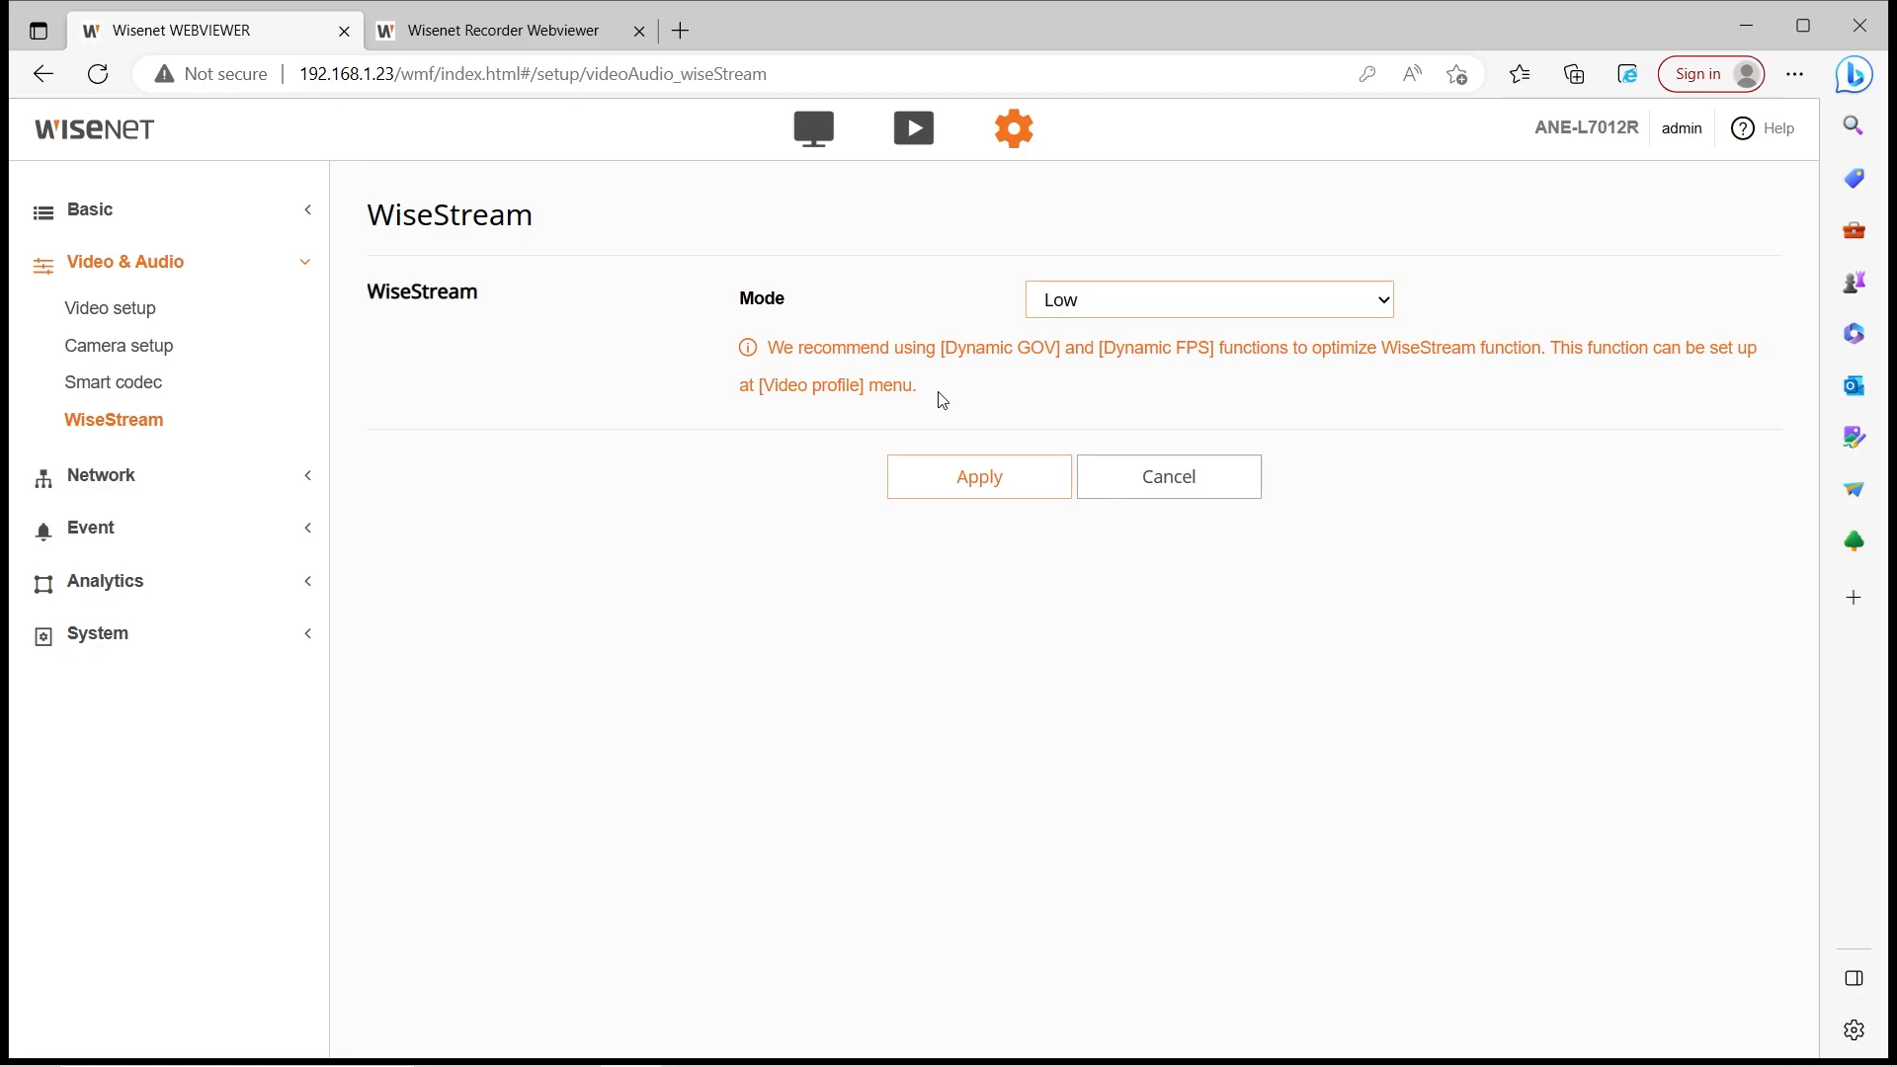
click(1096, 300)
click(1106, 375)
click(1096, 300)
click(1093, 407)
click(1090, 311)
click(1091, 338)
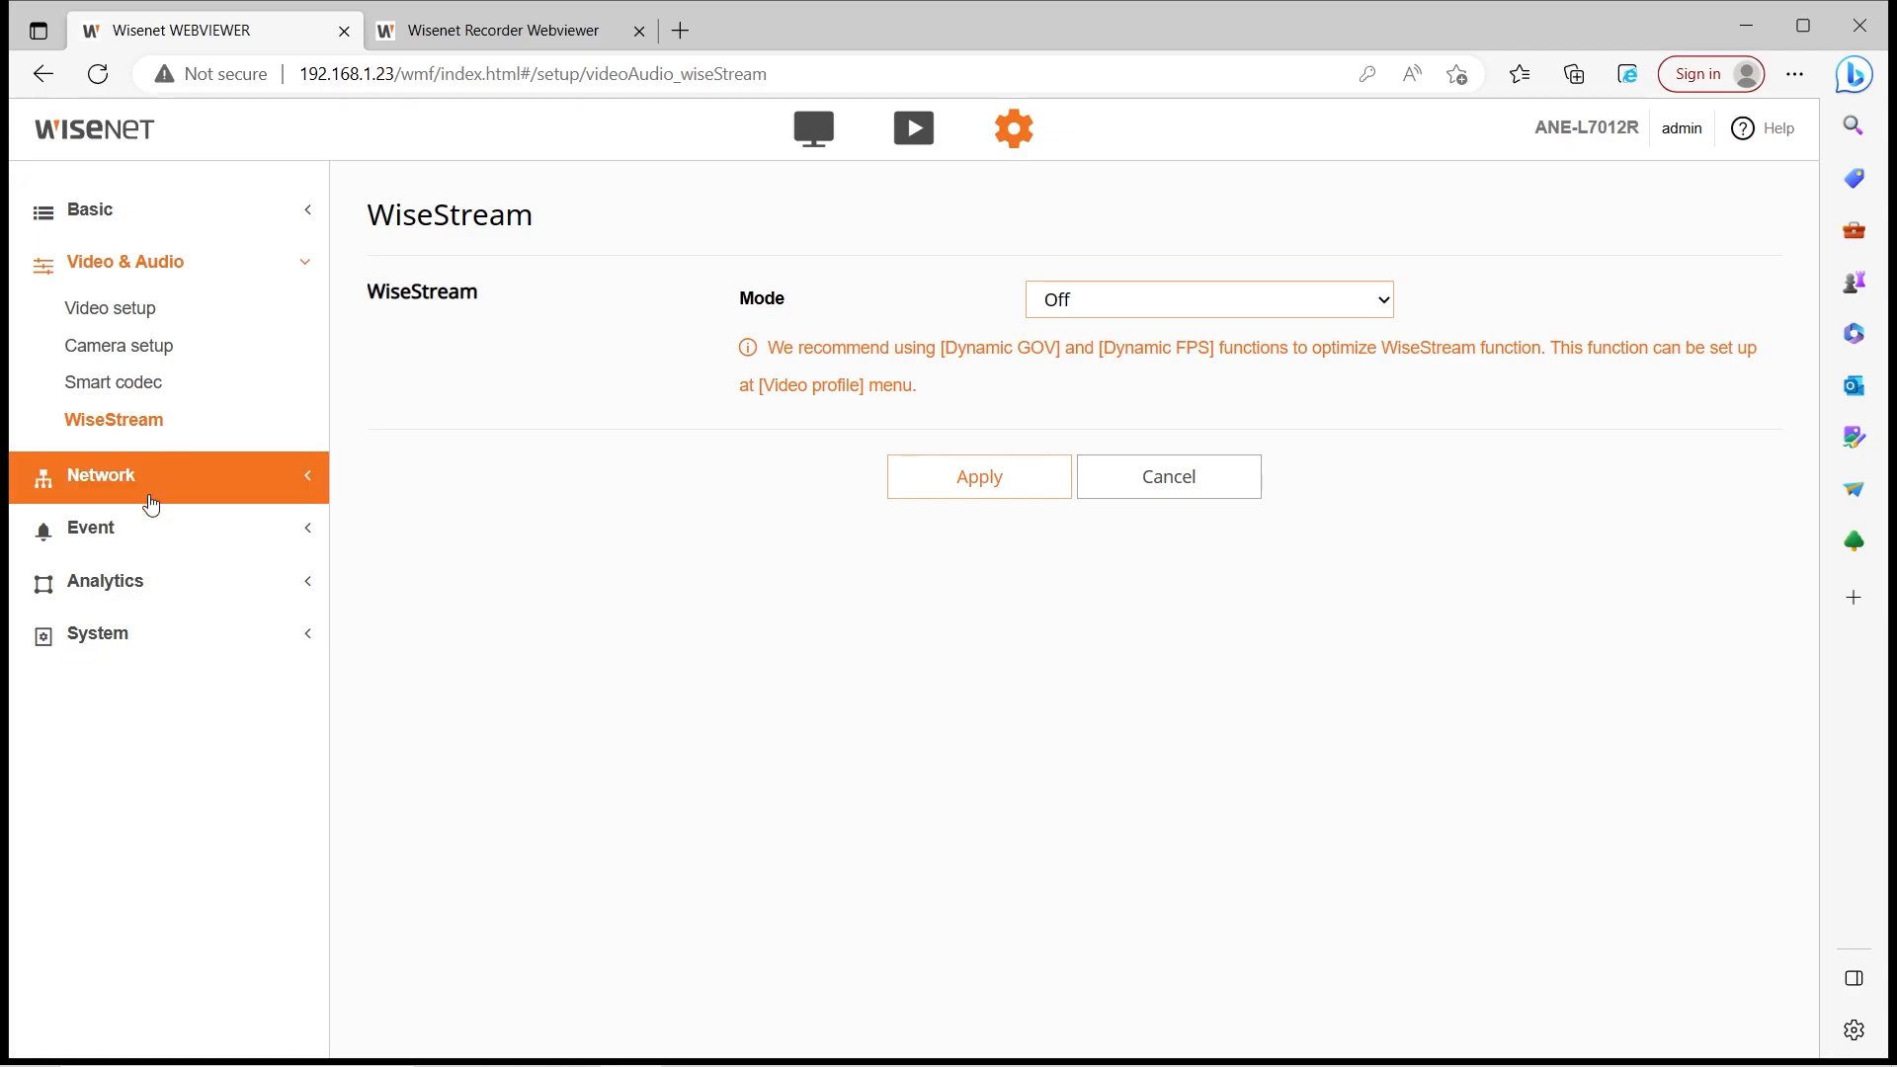
Browse Network pages from DDNS through Auto IP configure, then open Event setup
click(259, 497)
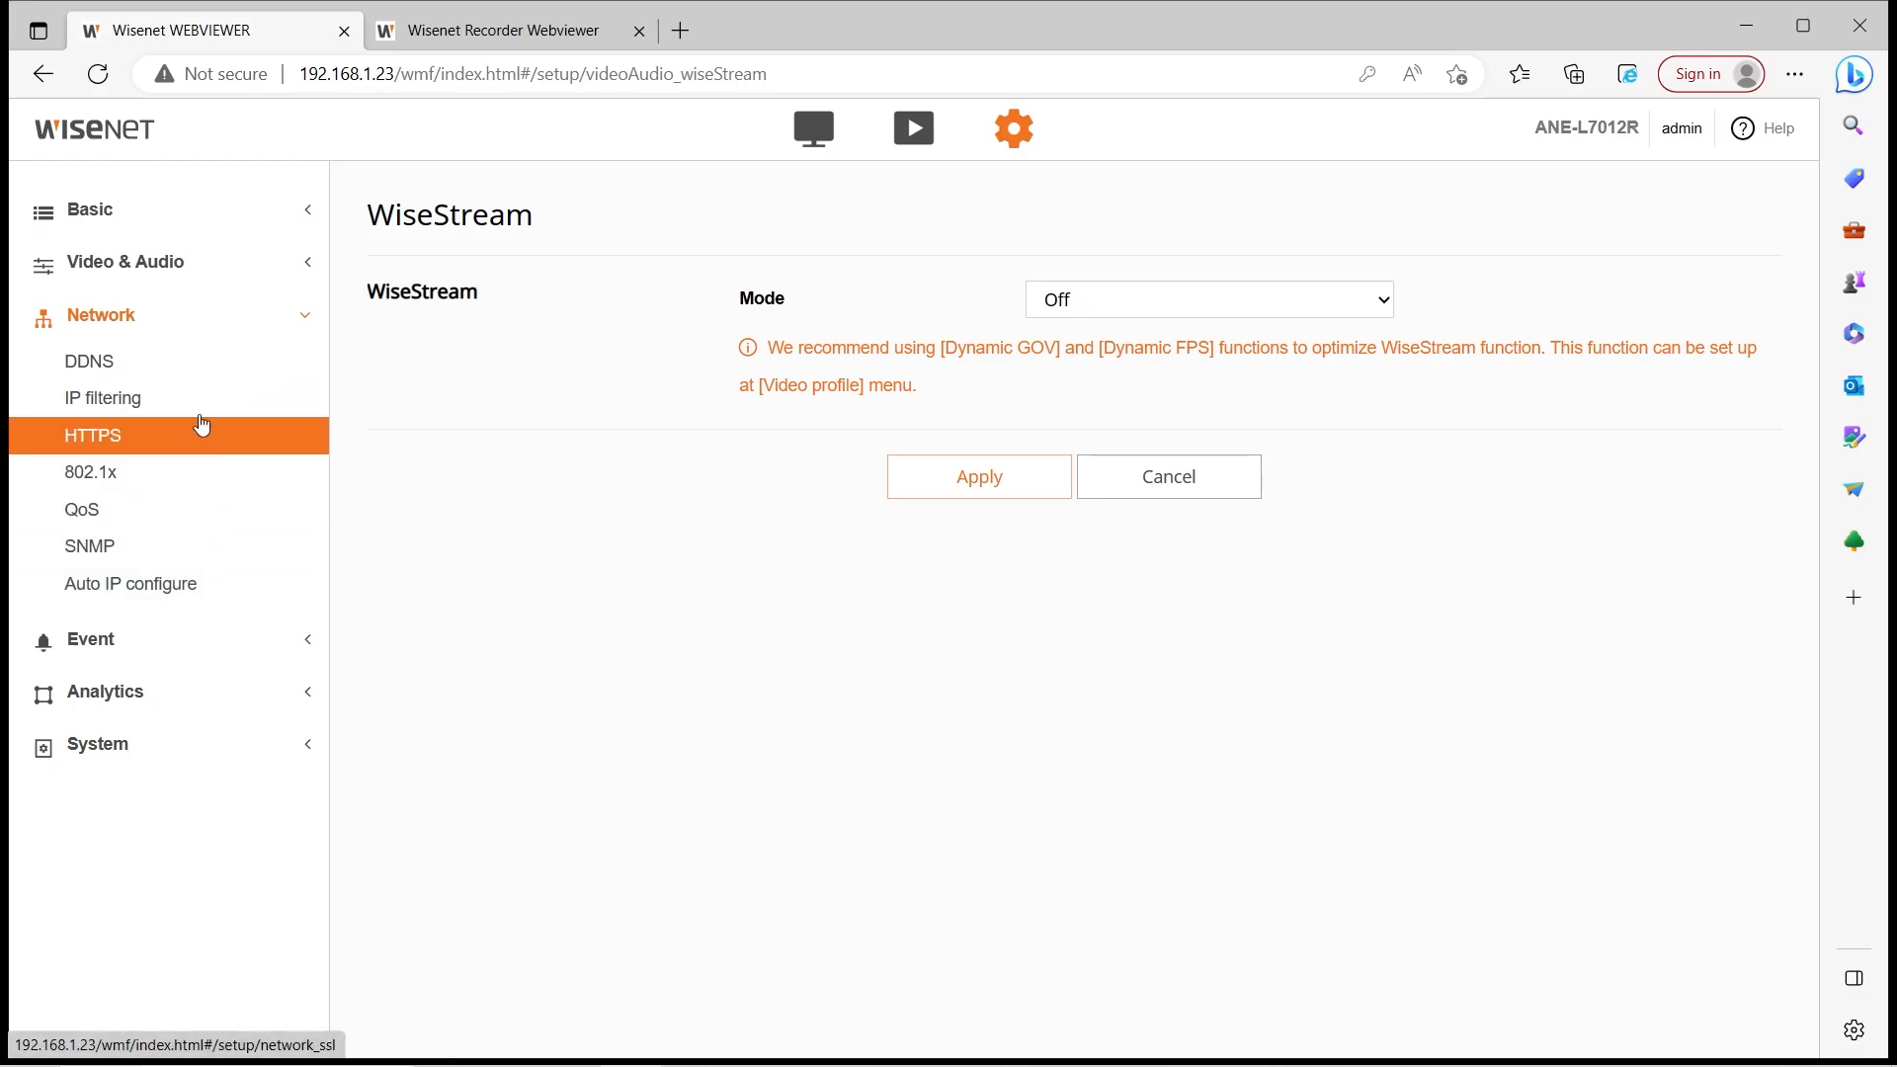
click(187, 364)
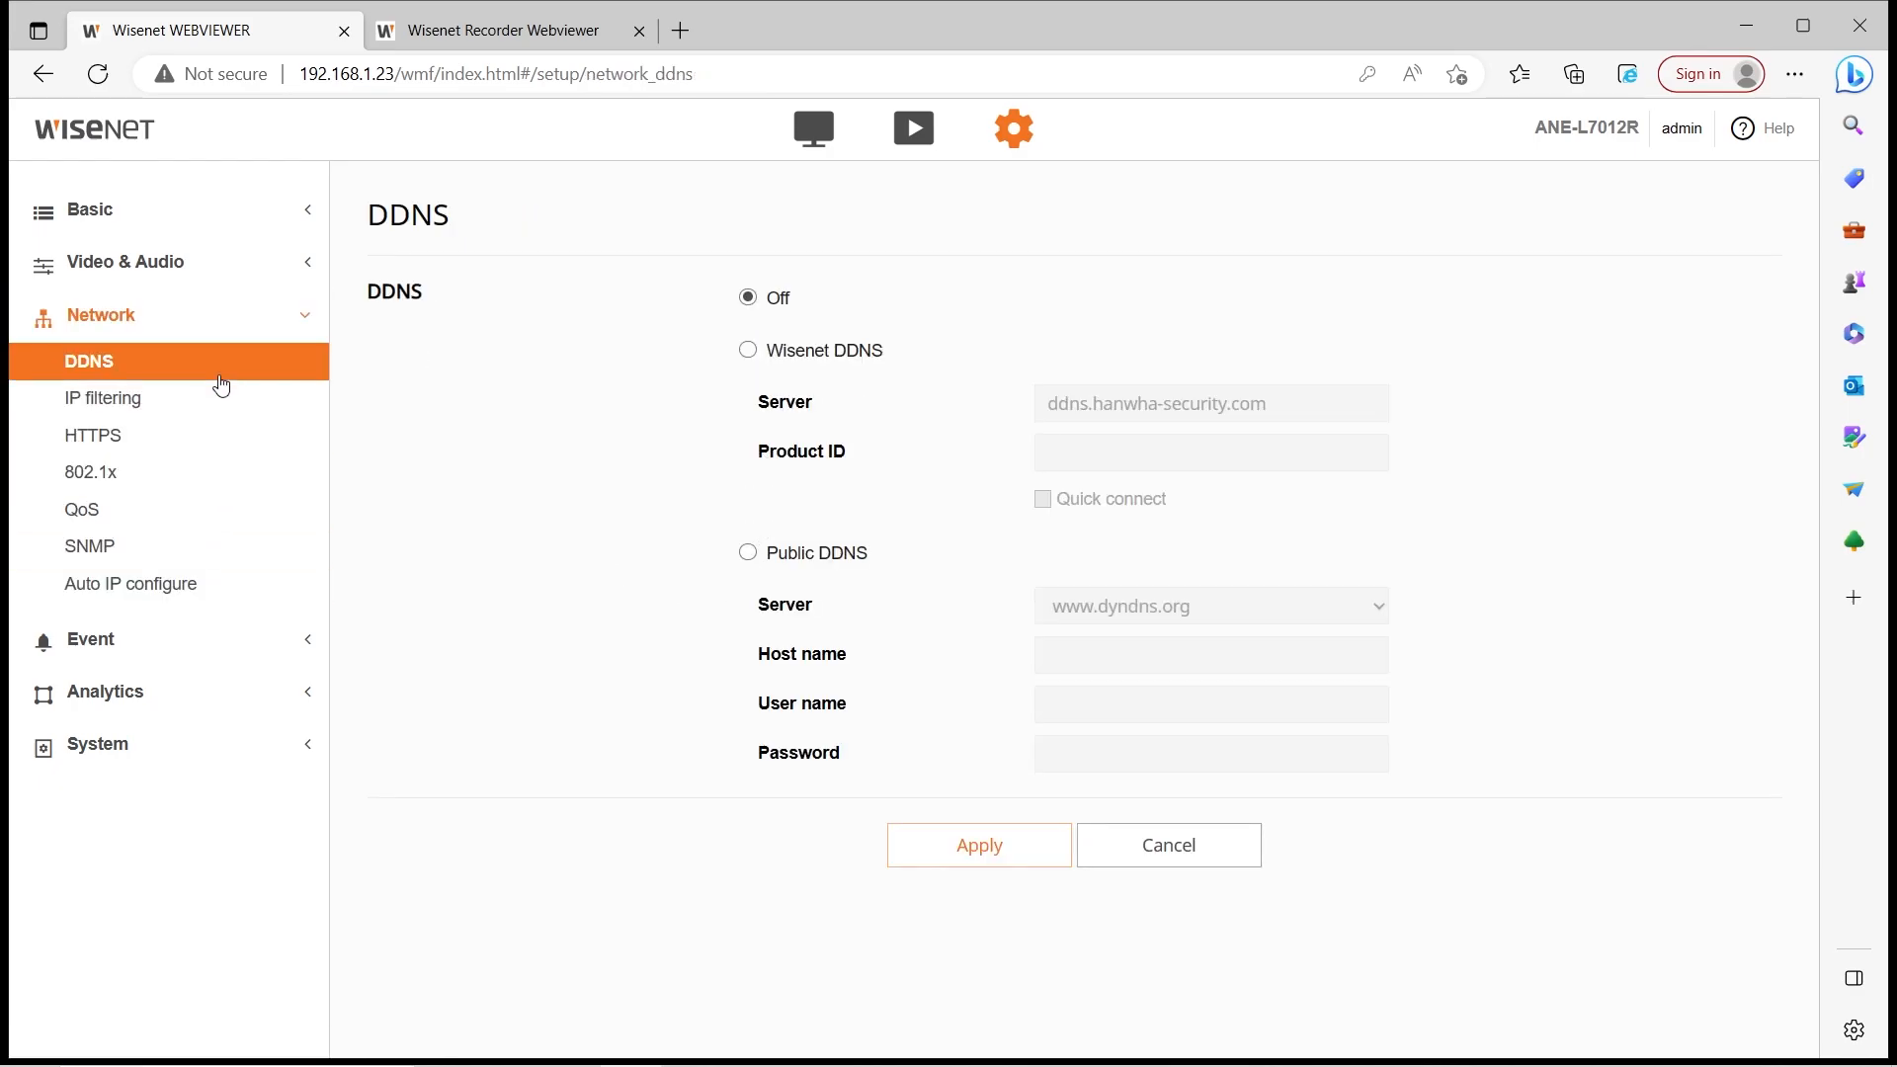
click(89, 398)
click(92, 446)
click(86, 509)
click(91, 546)
click(99, 583)
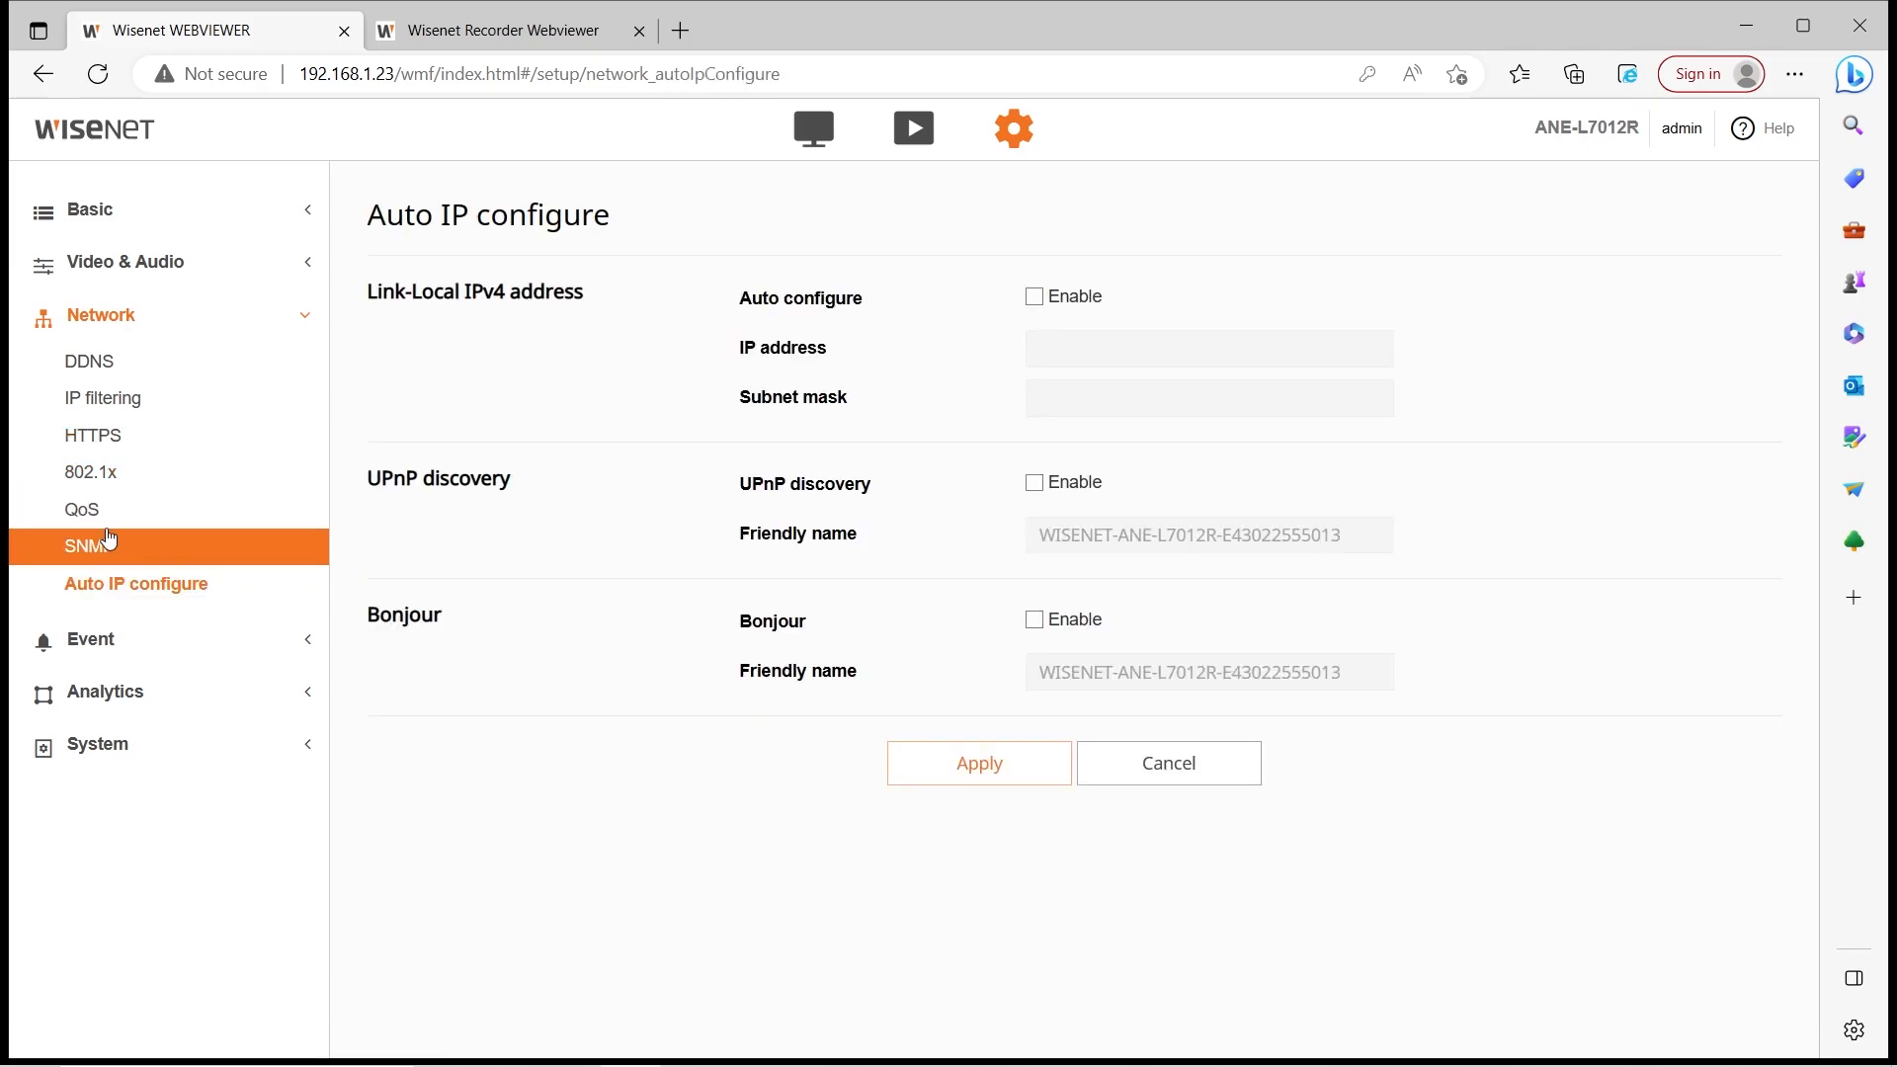
click(99, 362)
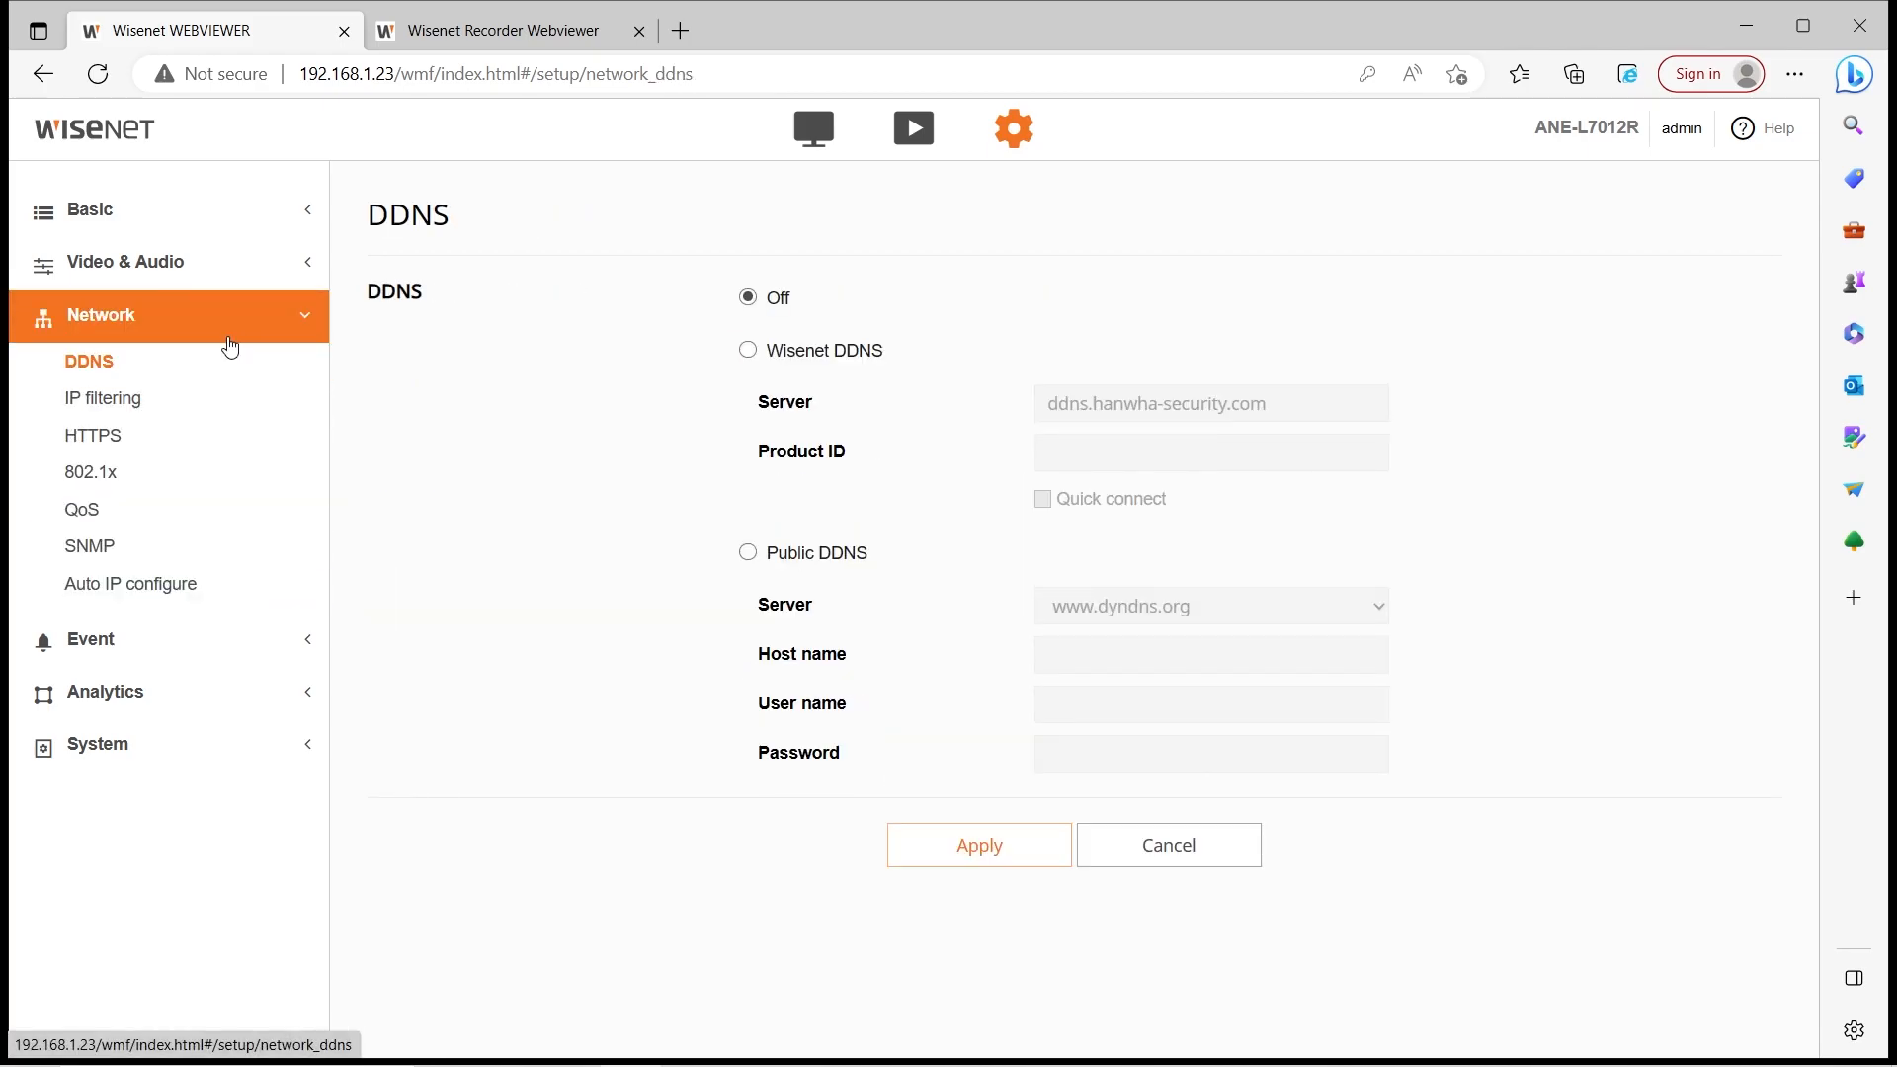
click(226, 640)
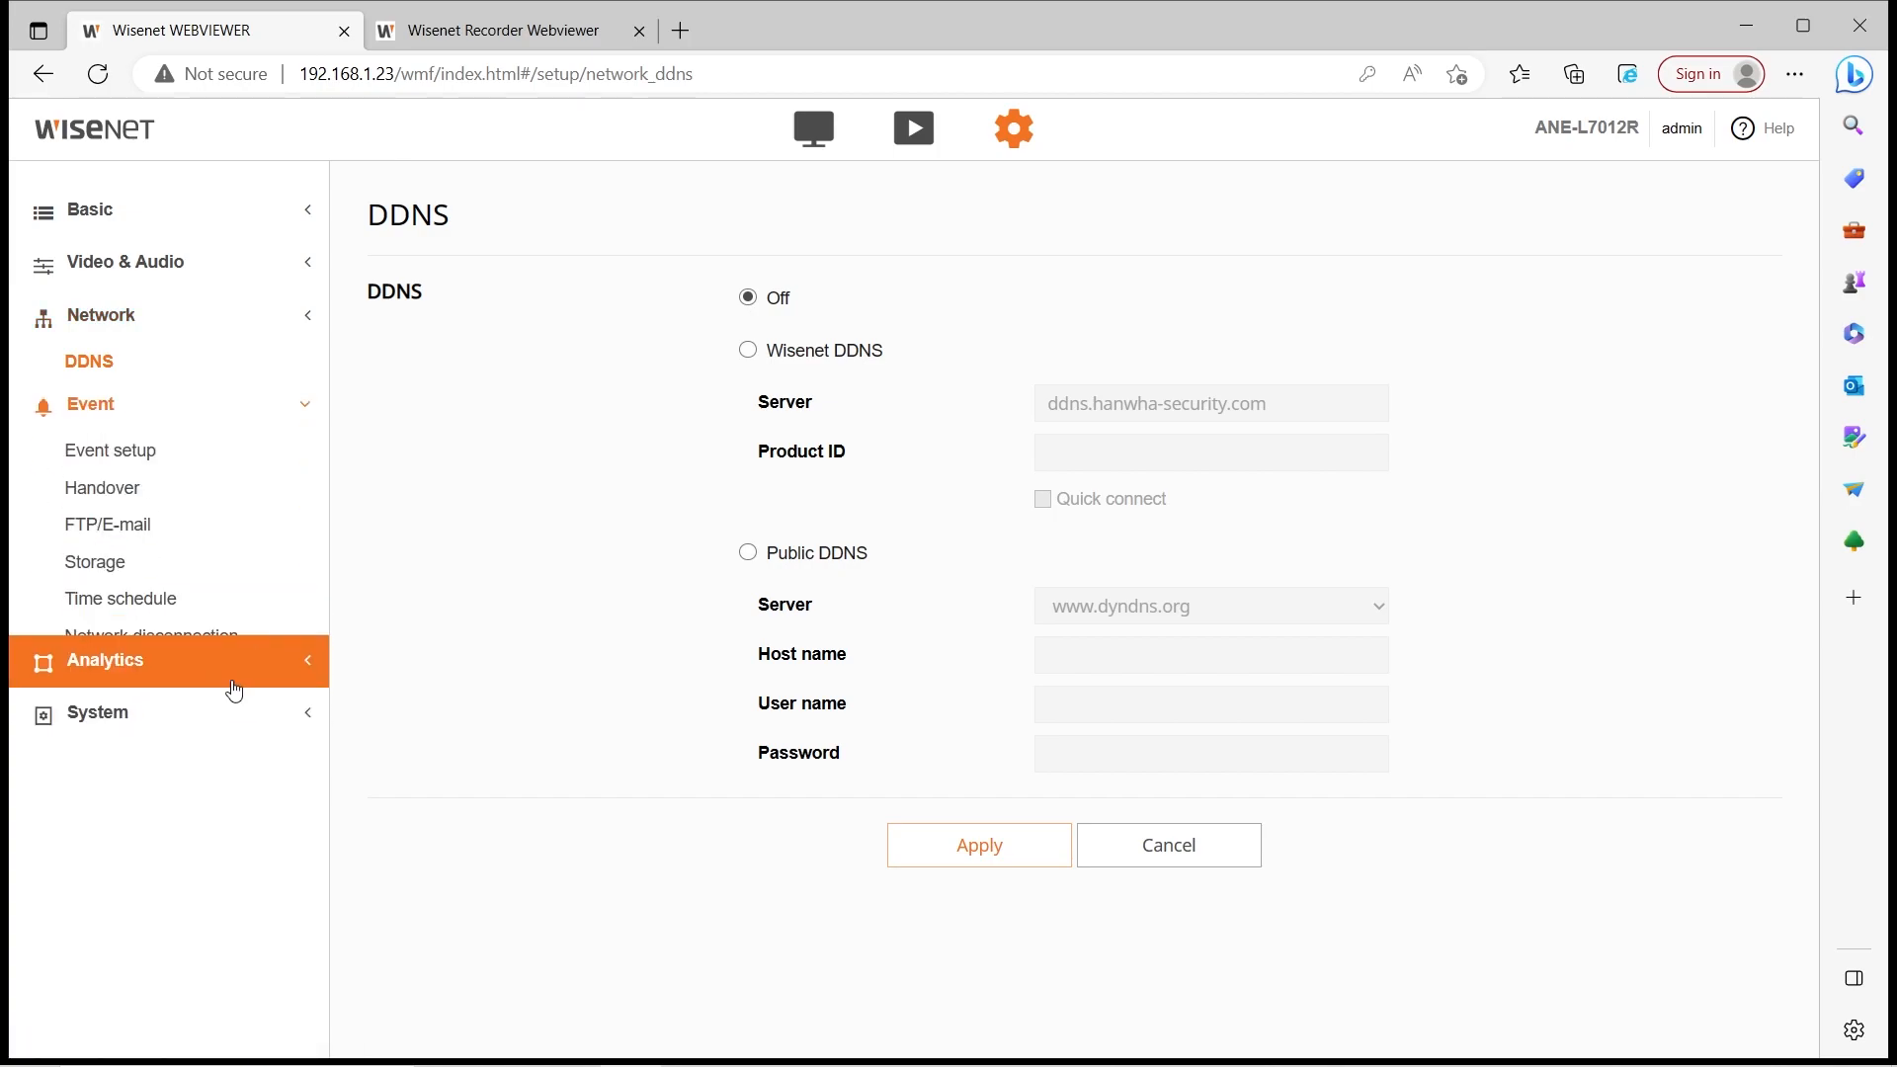
click(237, 422)
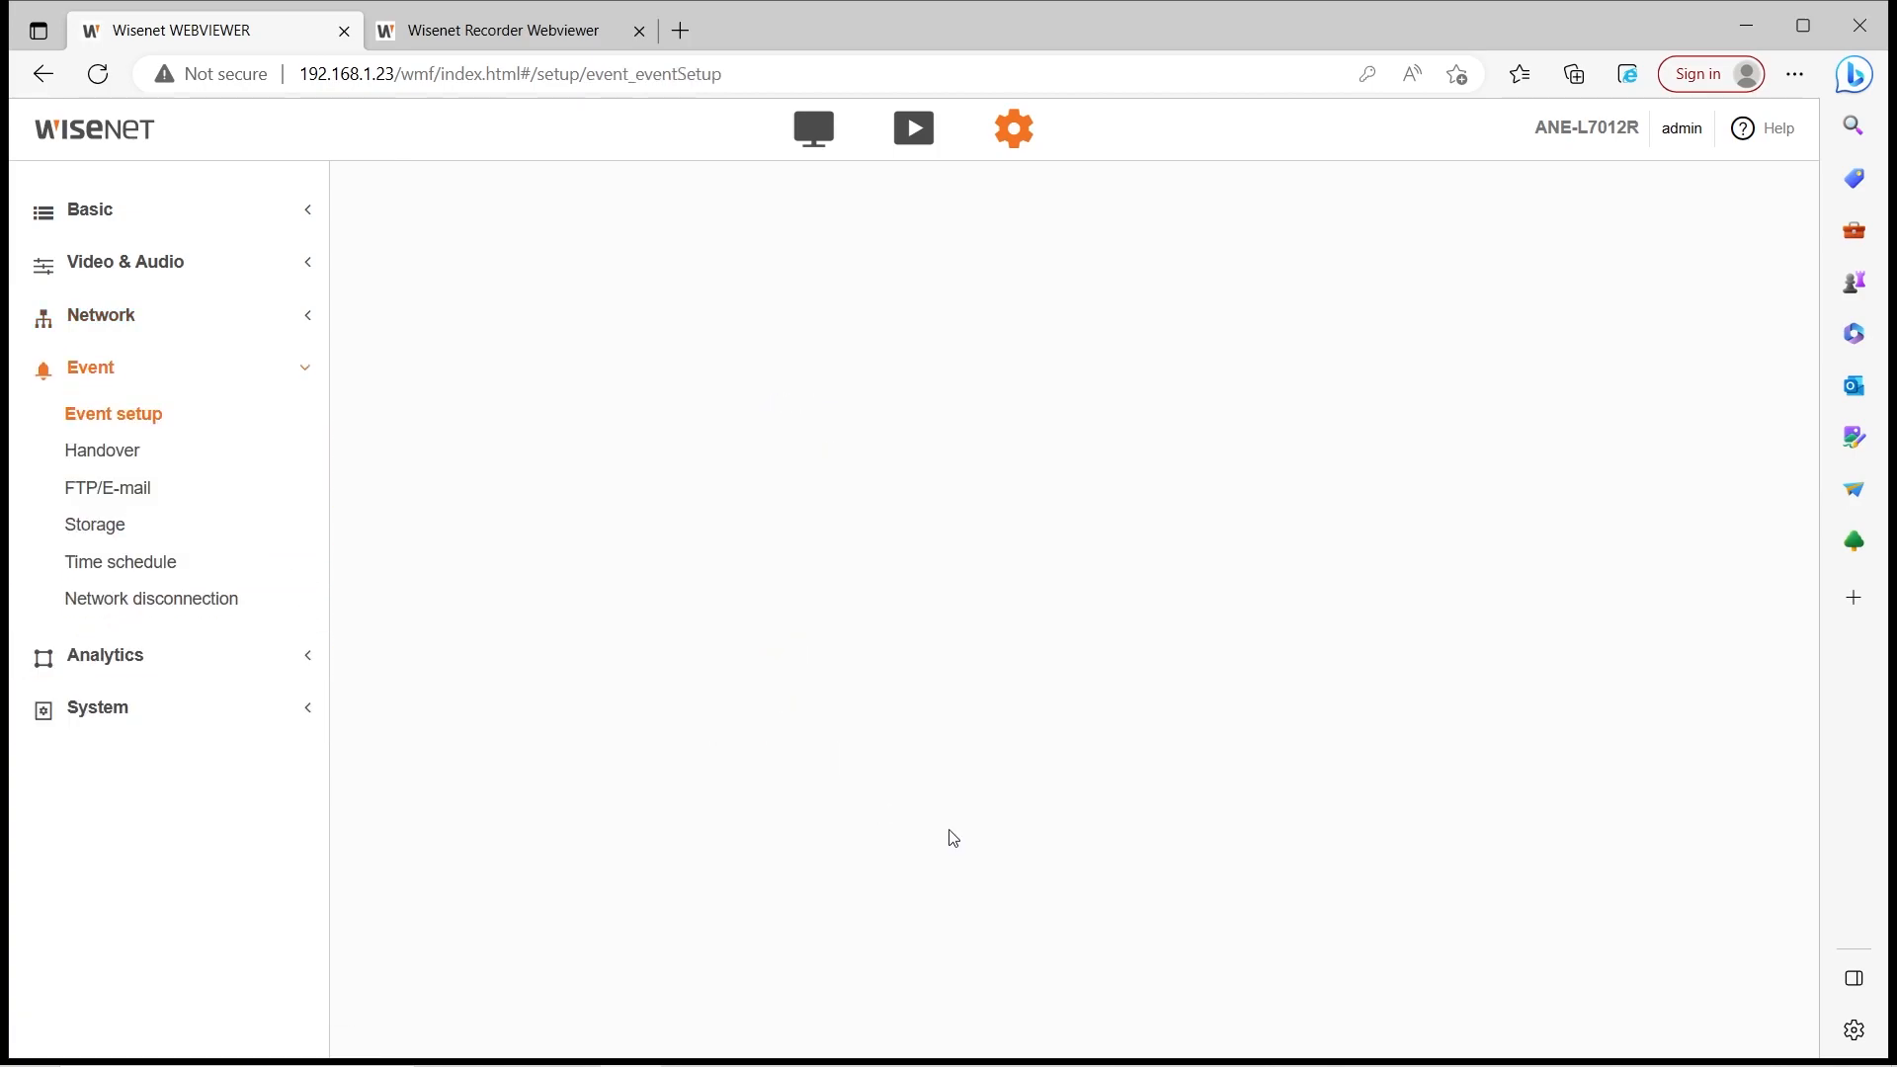
Uncheck the Use box in the Tampering detection row of the event list
click(703, 420)
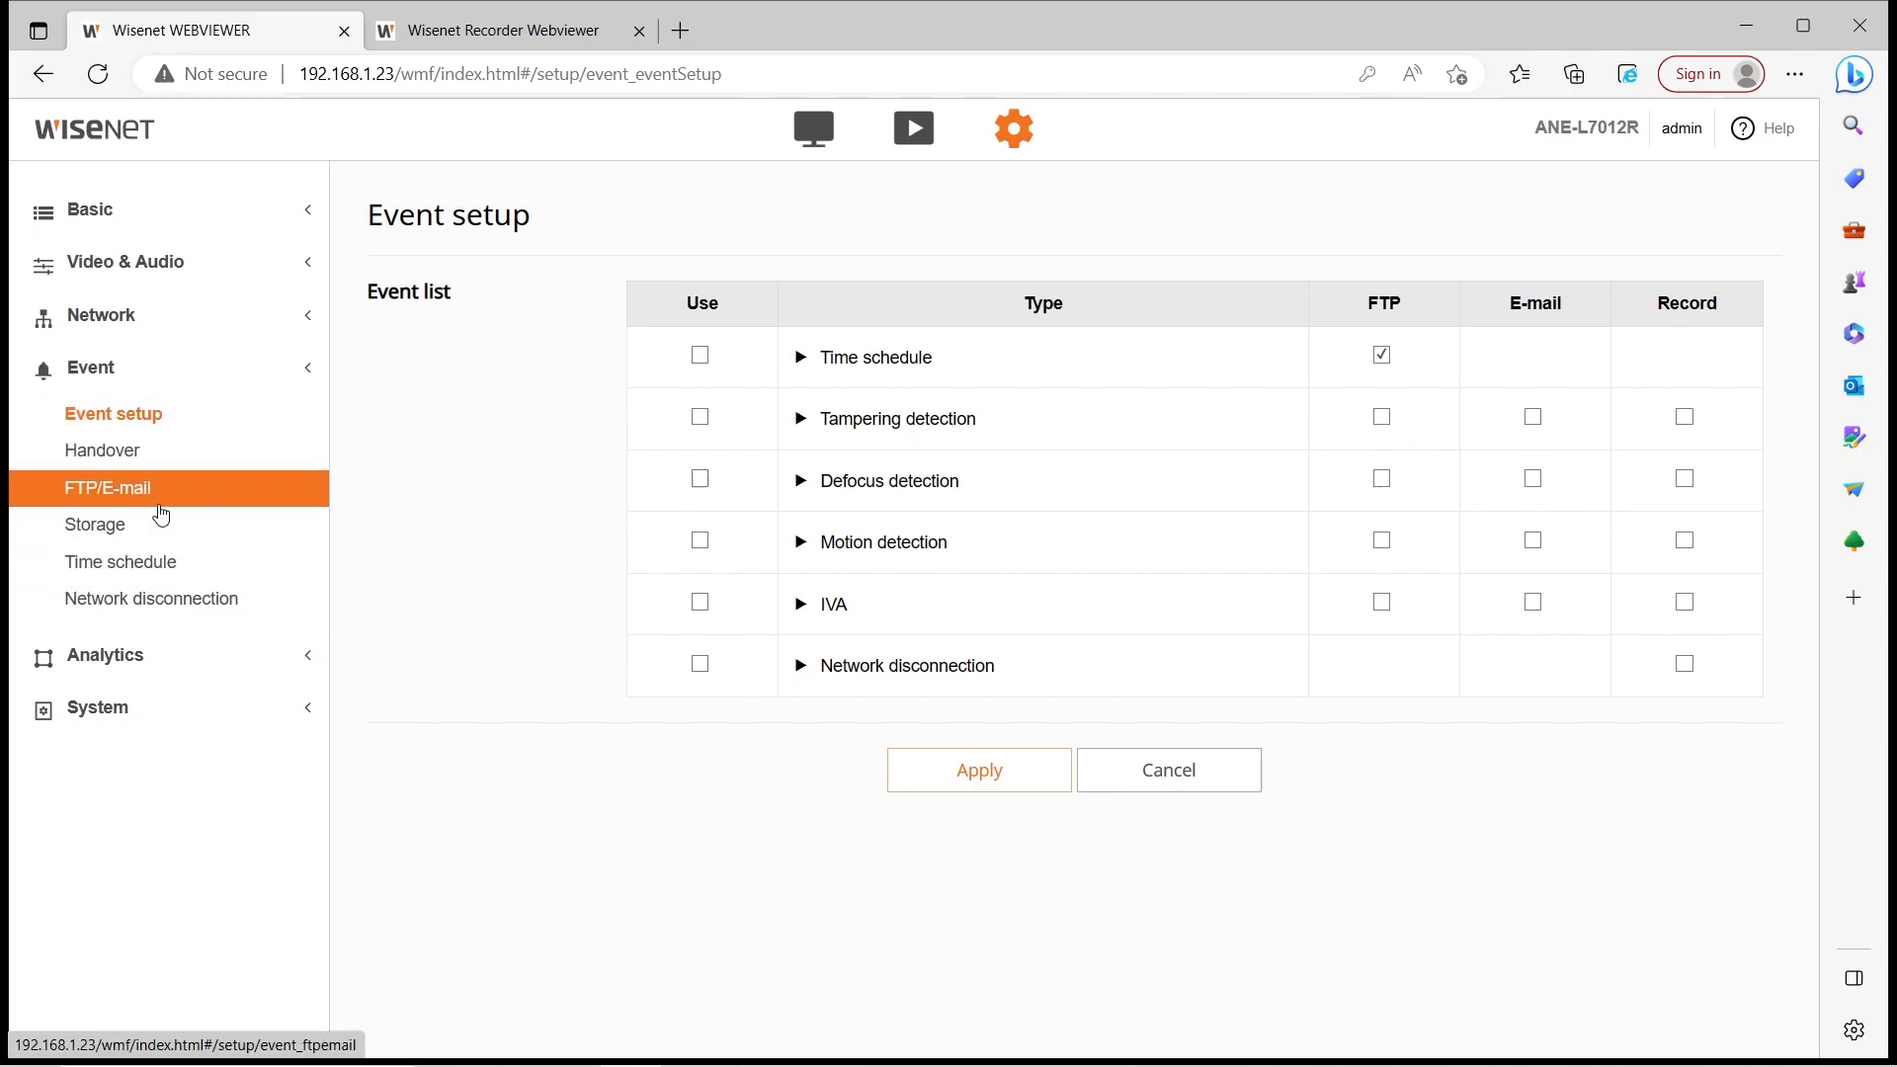
Tick FTP, E-mail and Record as actions for the Motion detection event
click(197, 484)
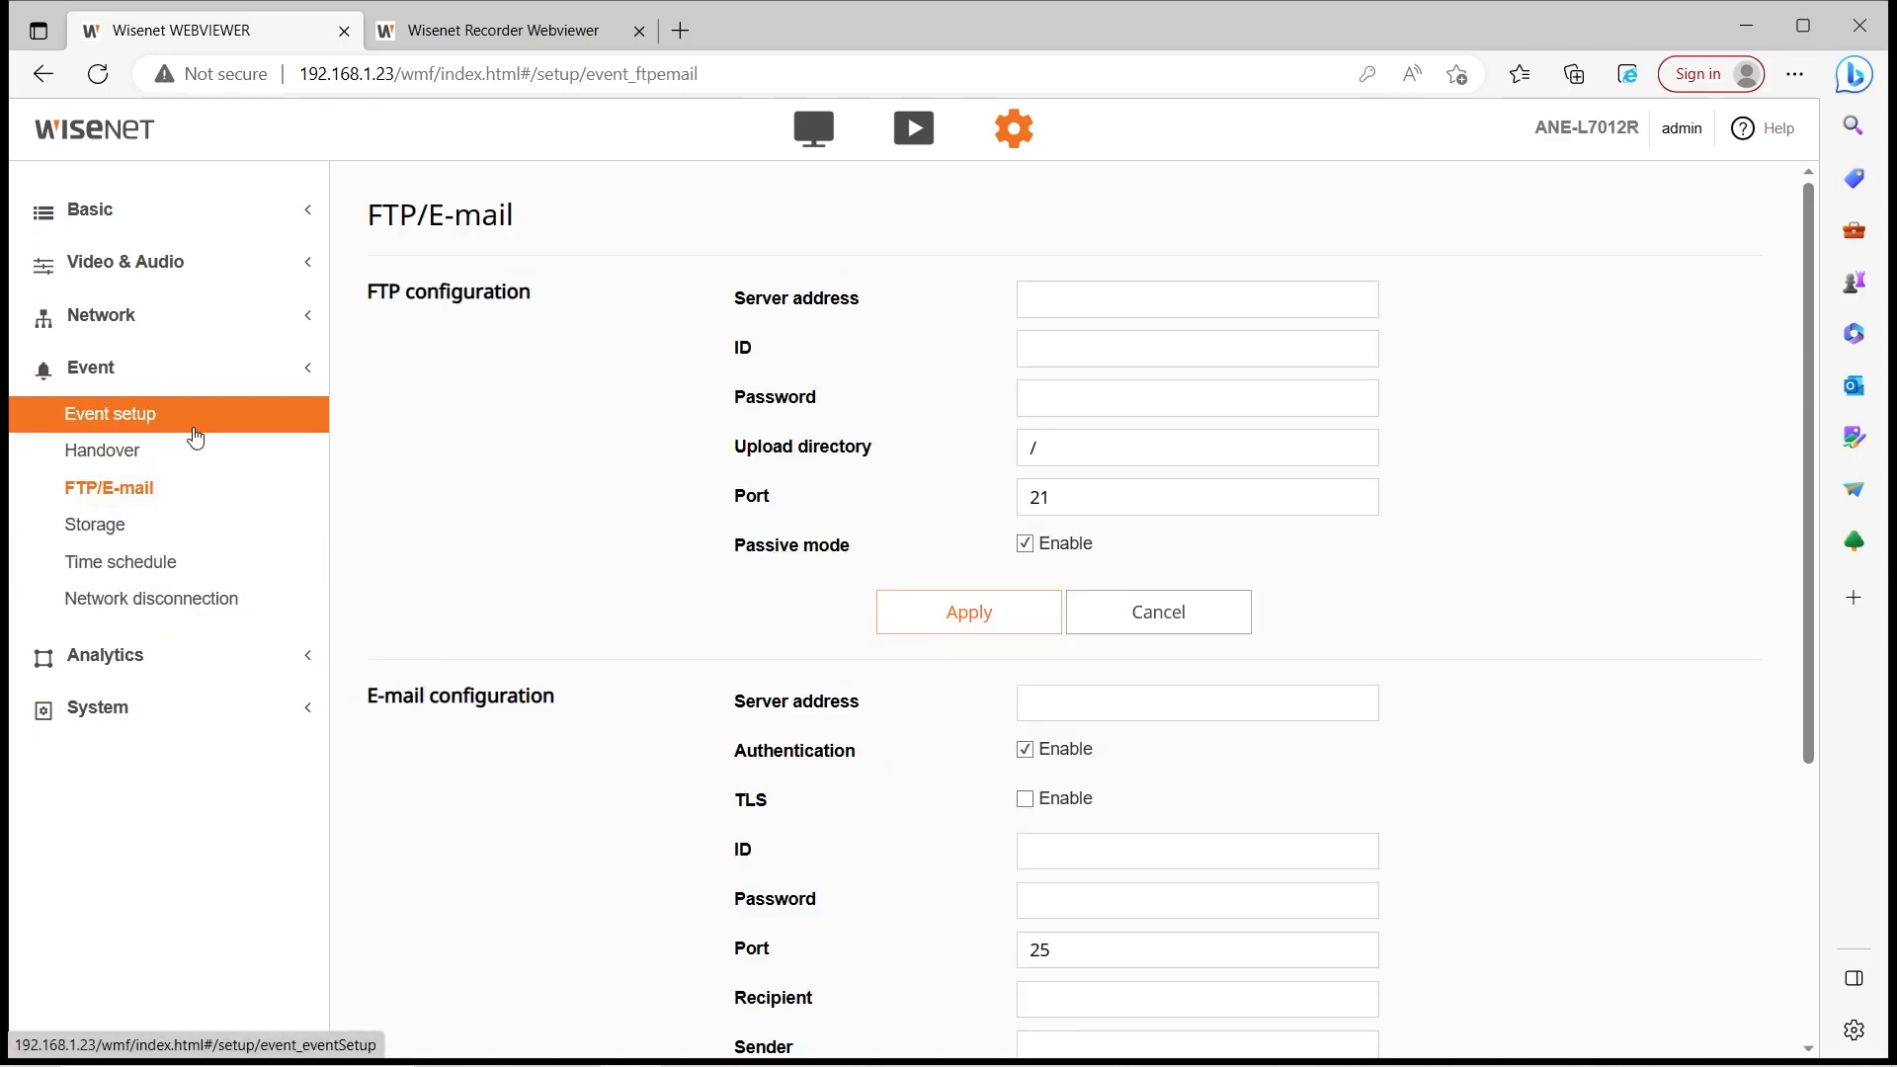
click(195, 420)
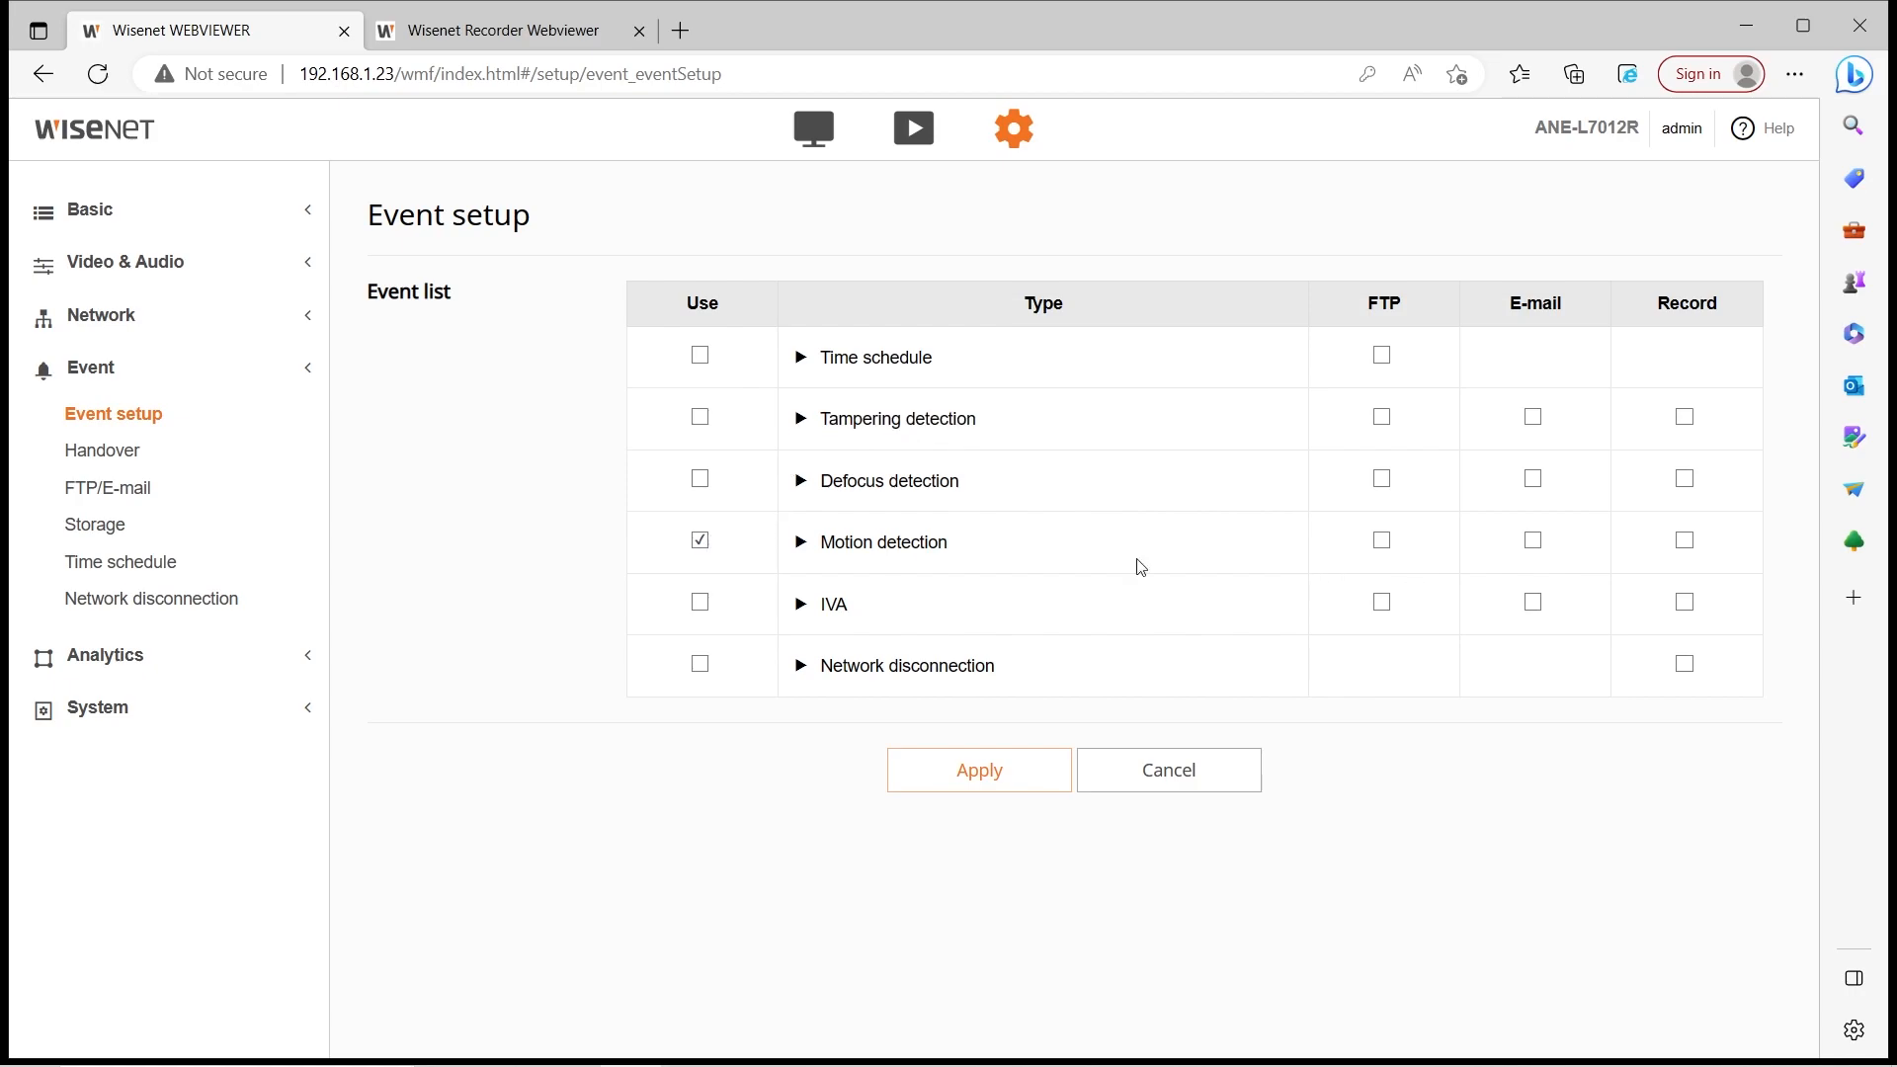
click(1381, 542)
click(1533, 540)
click(1685, 543)
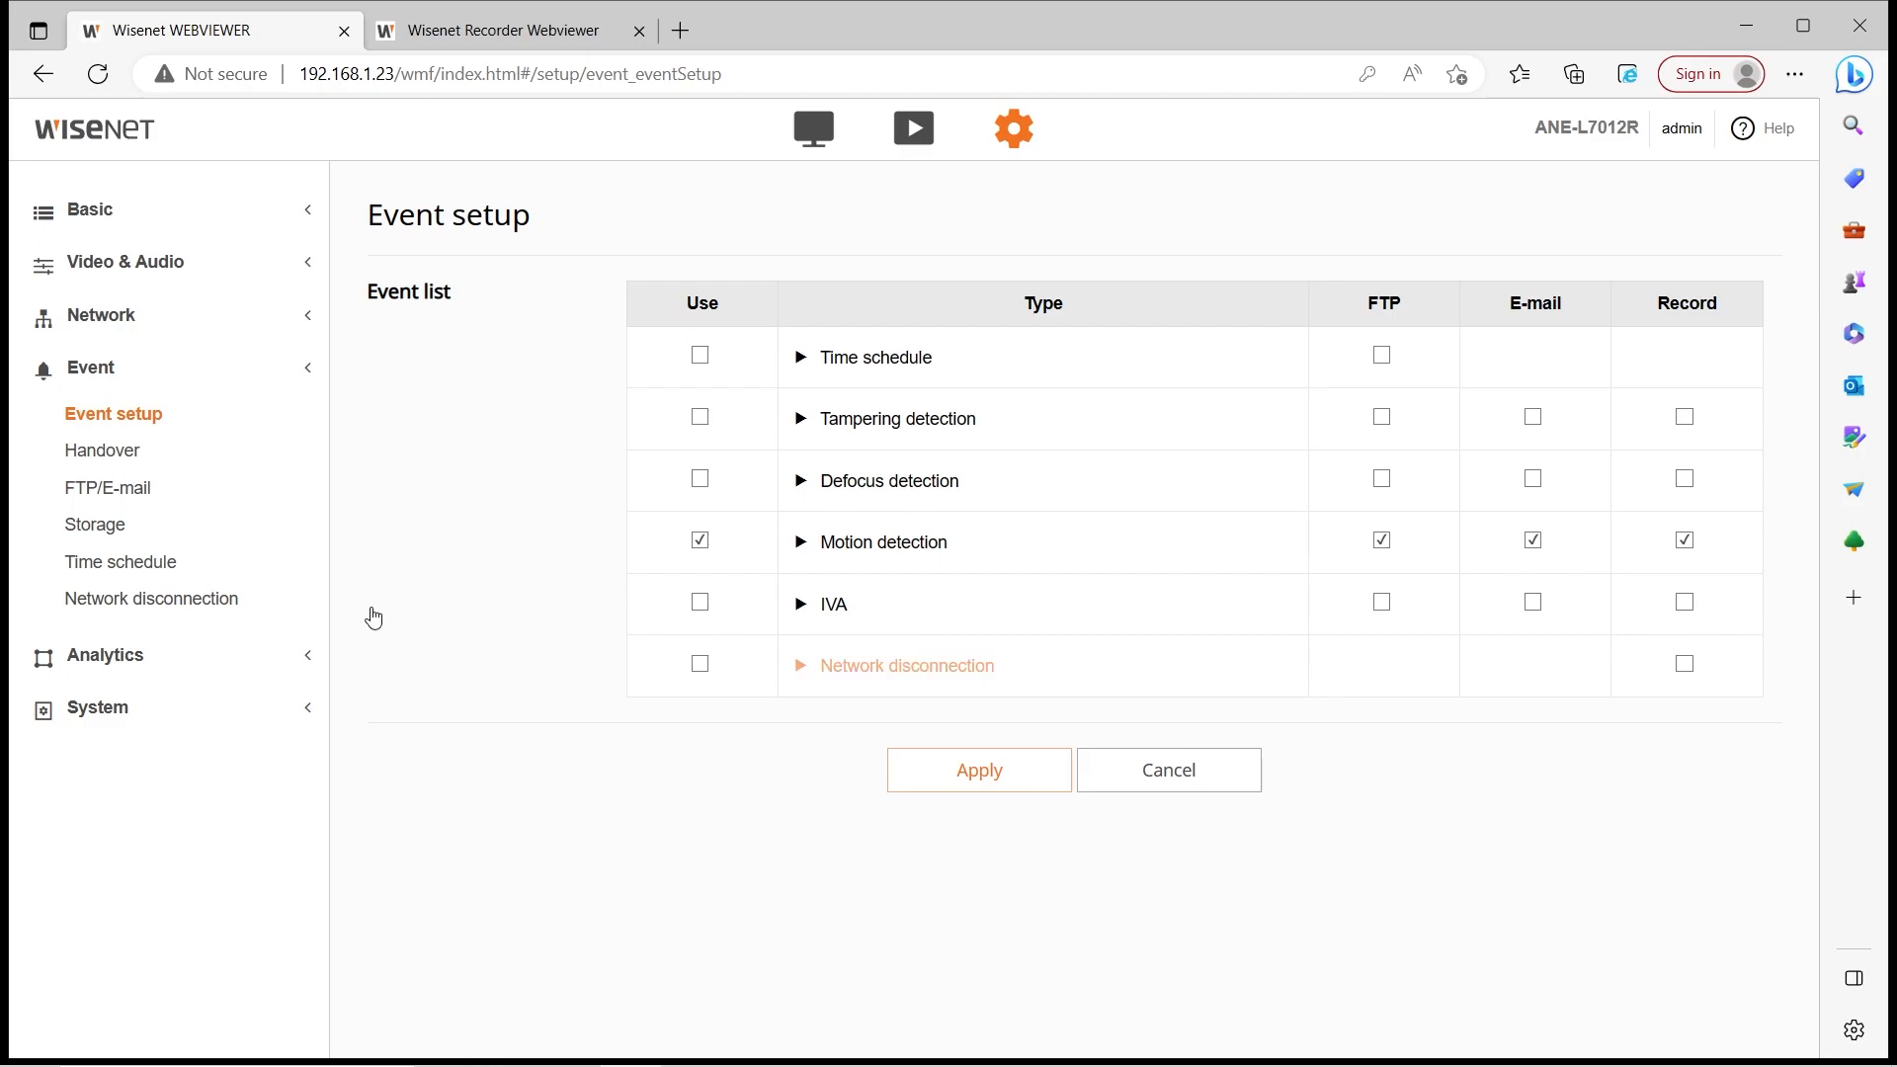
Turn Motion detection off, turn Time schedule on, and add e-mail to Tampering detection
click(700, 541)
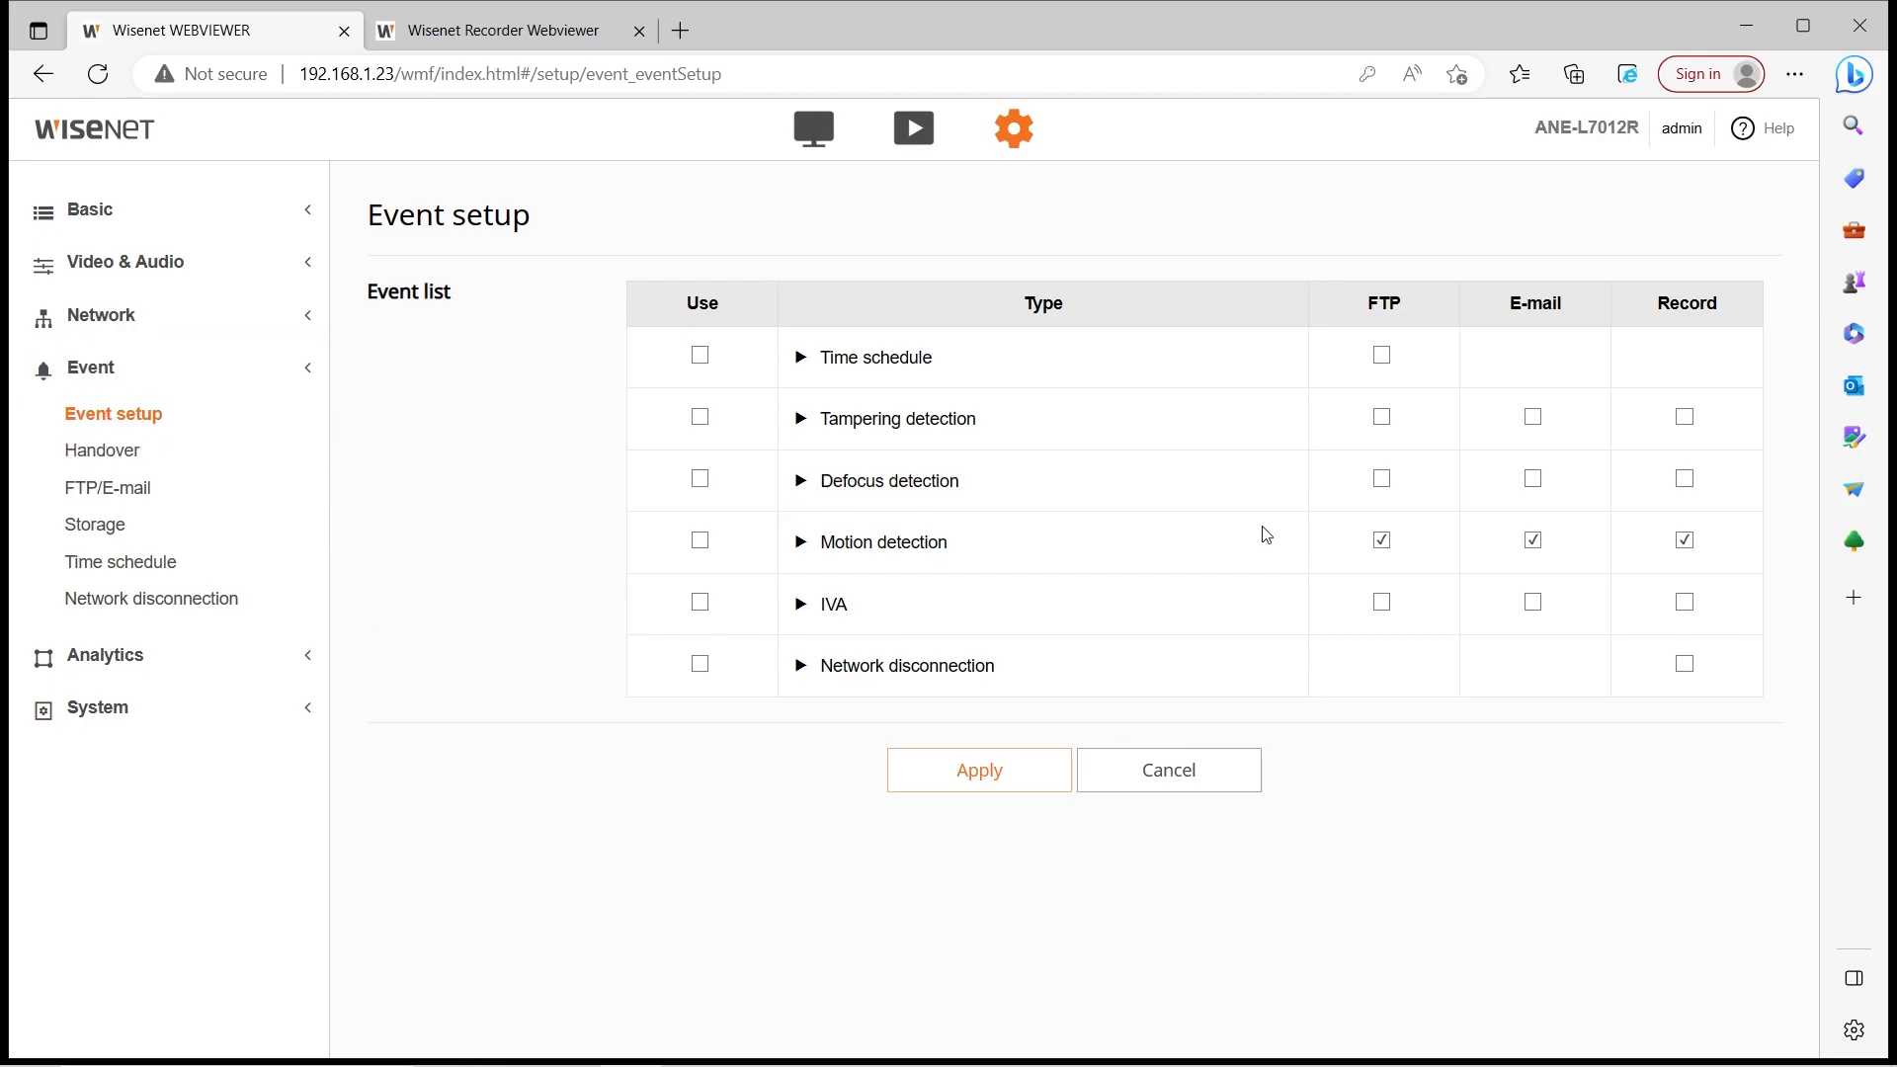
click(700, 356)
click(1543, 425)
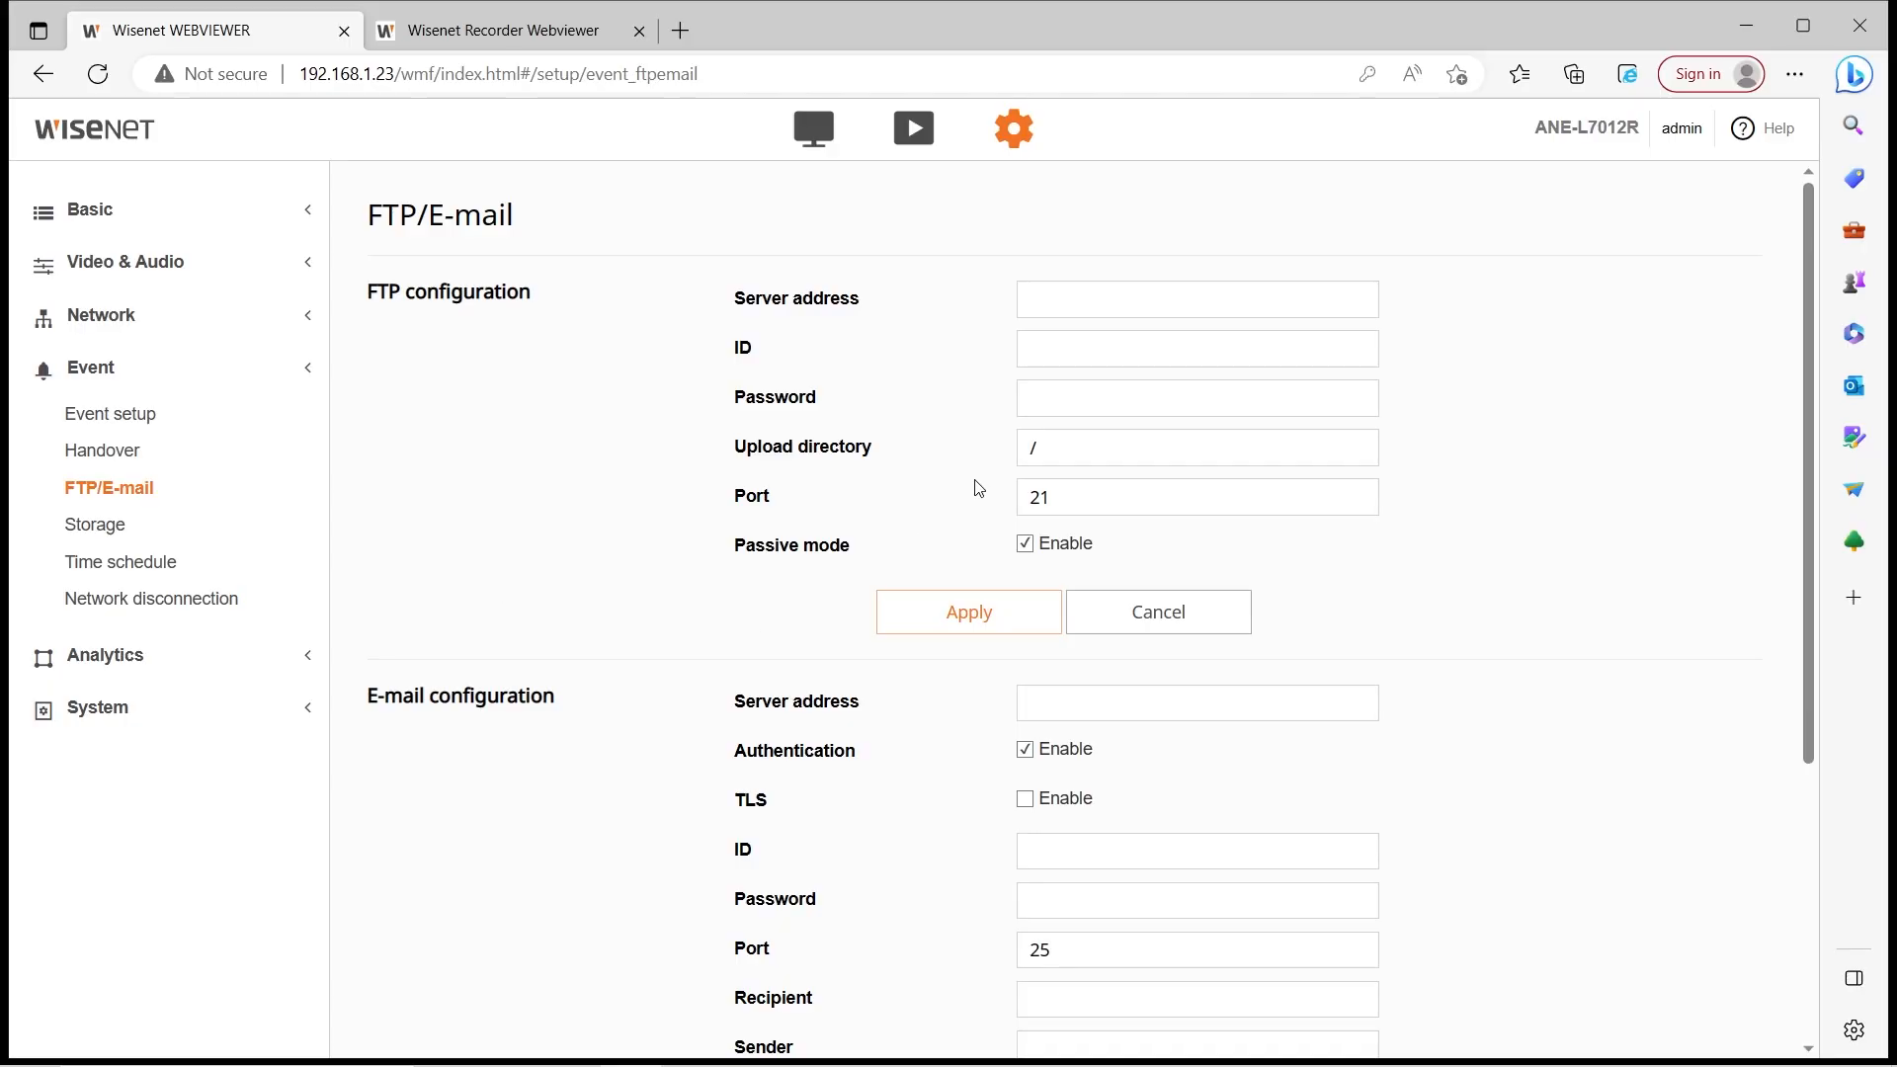
scroll(974, 487, down, 3)
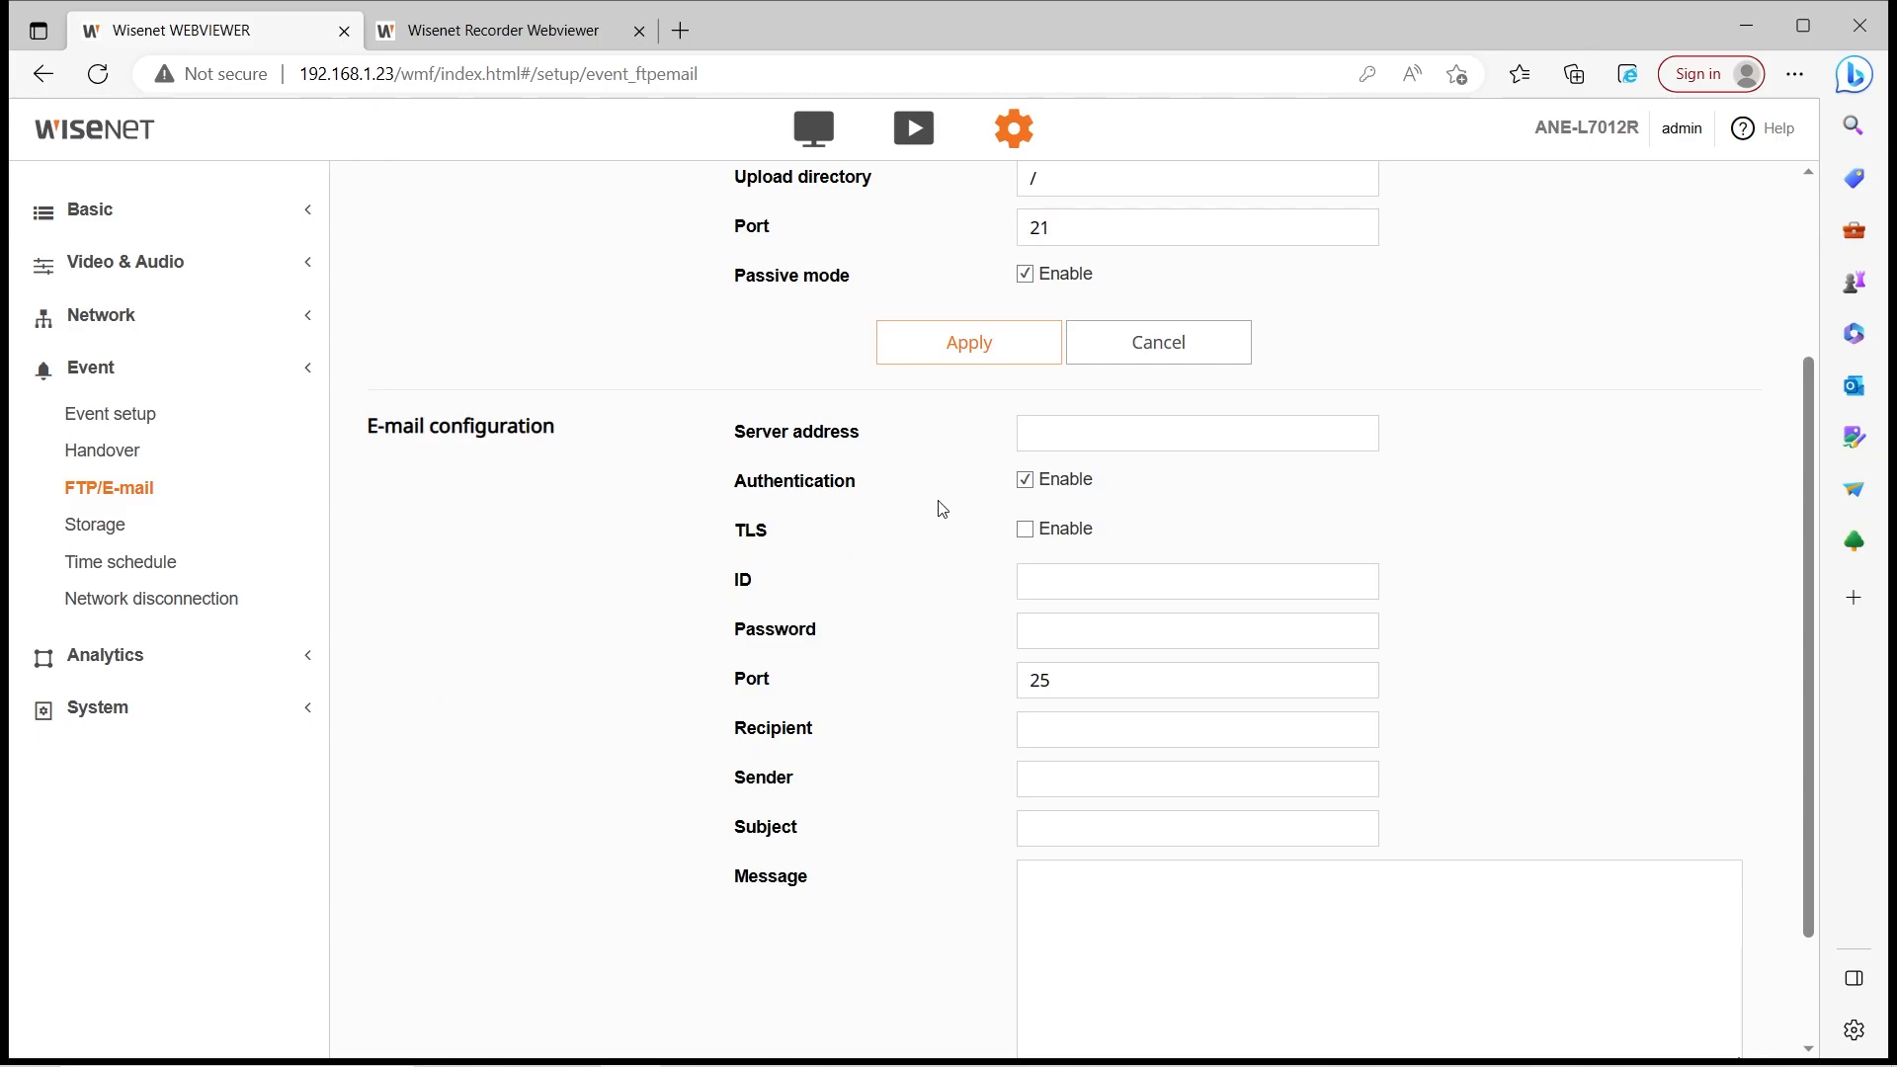
Select NAS as the recording storage
scroll(940, 508, down, 2)
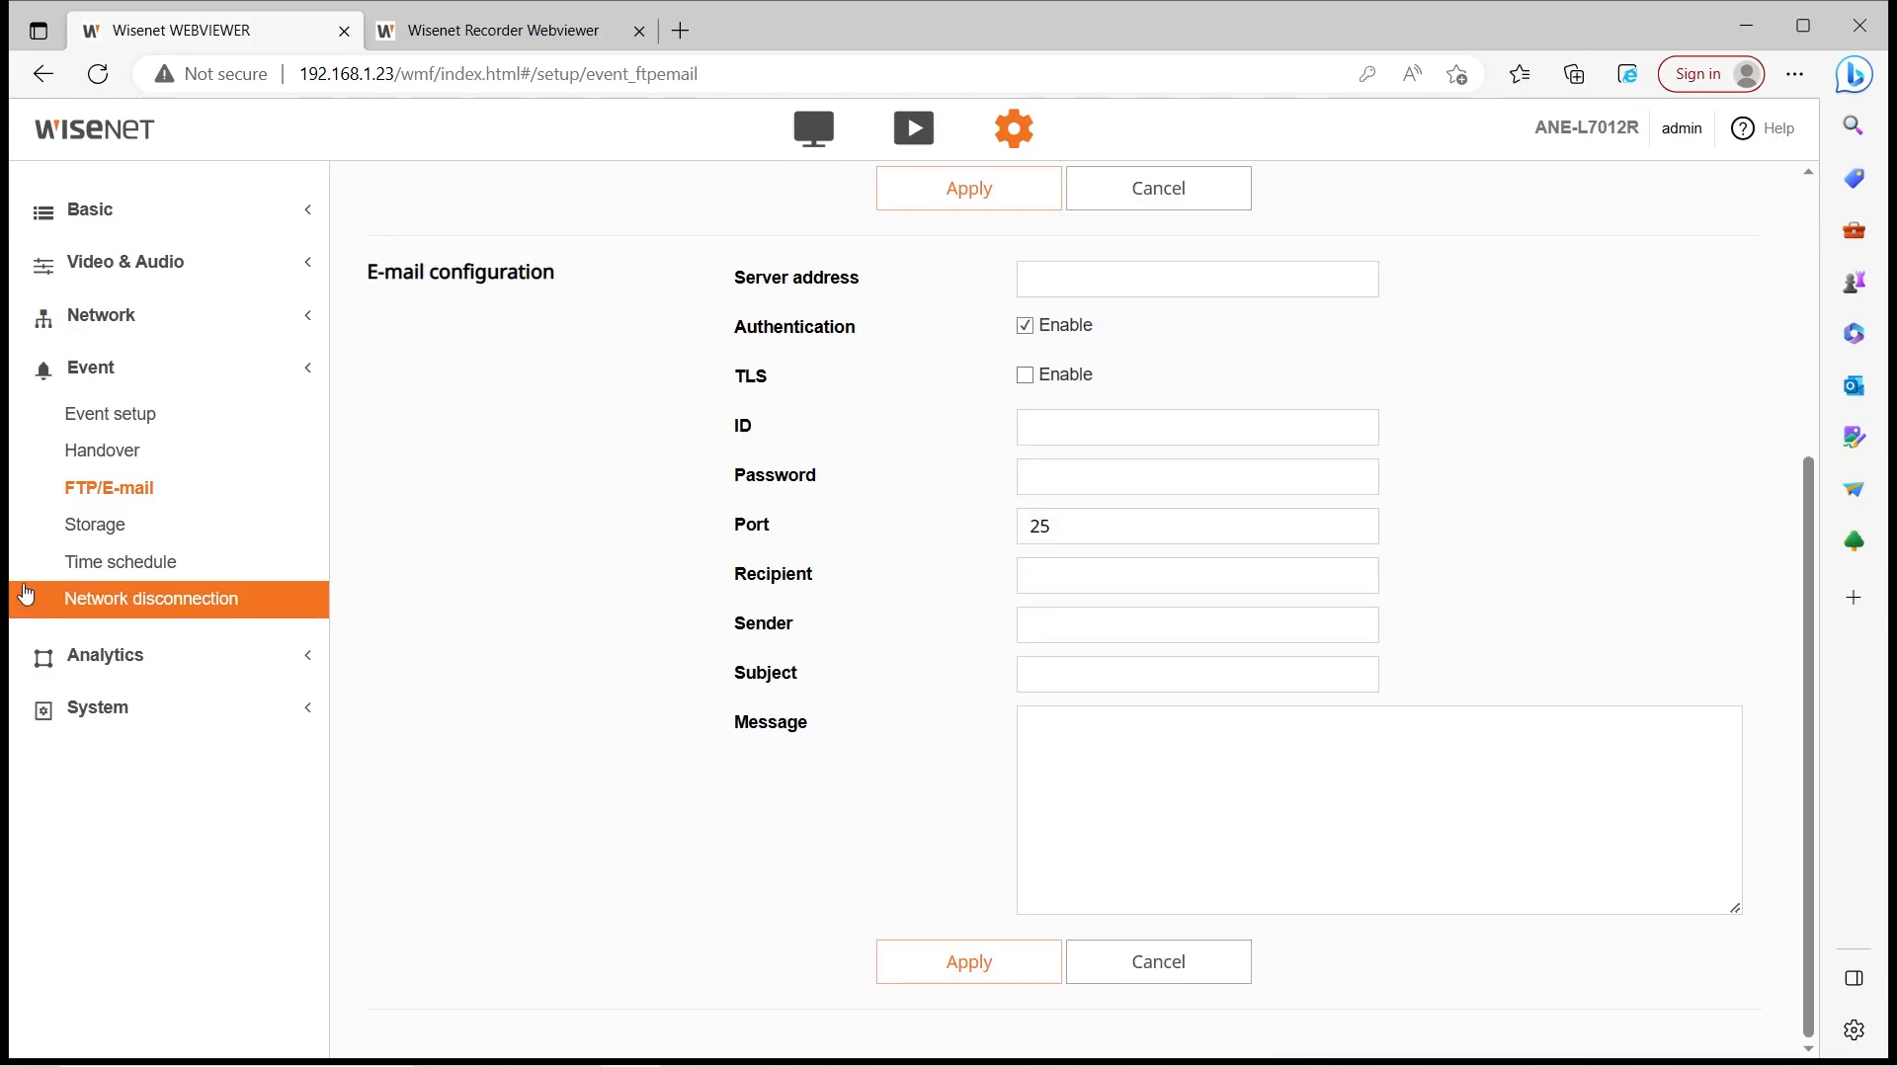
click(96, 524)
scroll(503, 550, down, 5)
scroll(503, 550, up, 5)
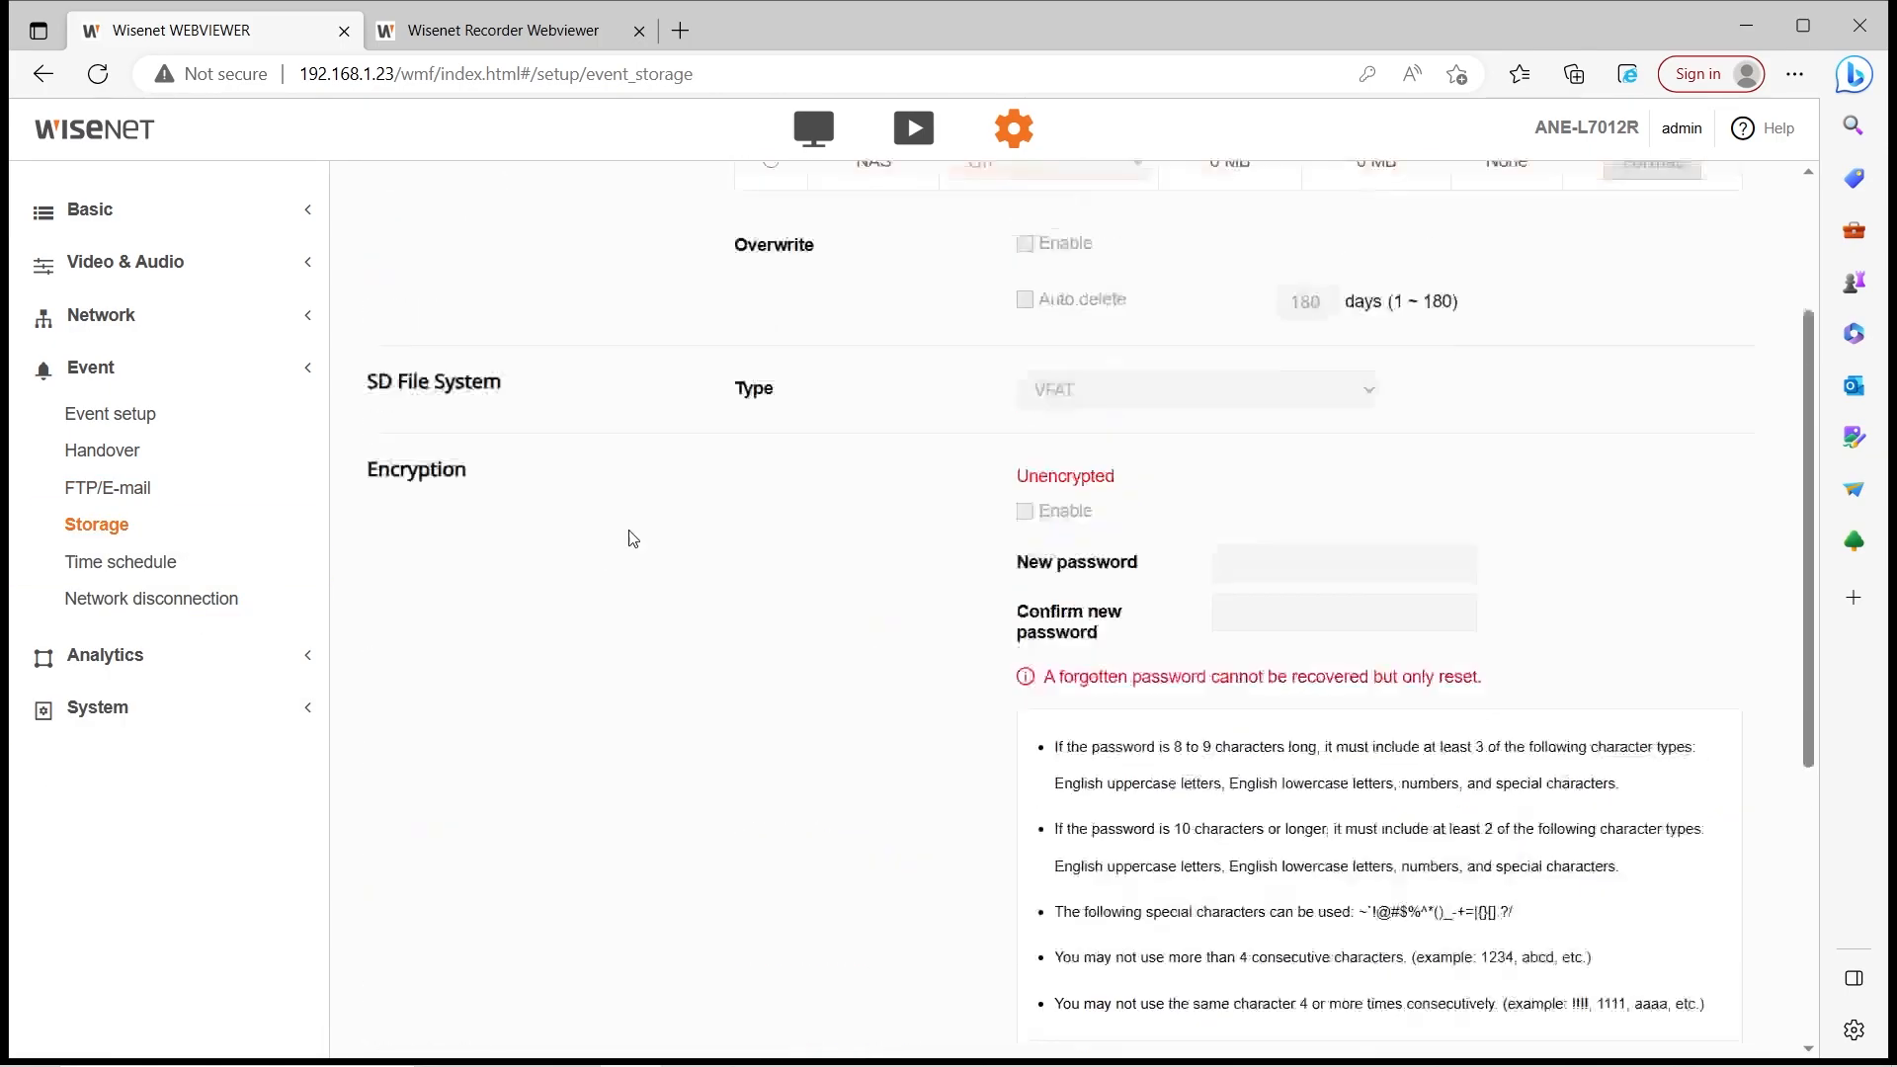
click(808, 405)
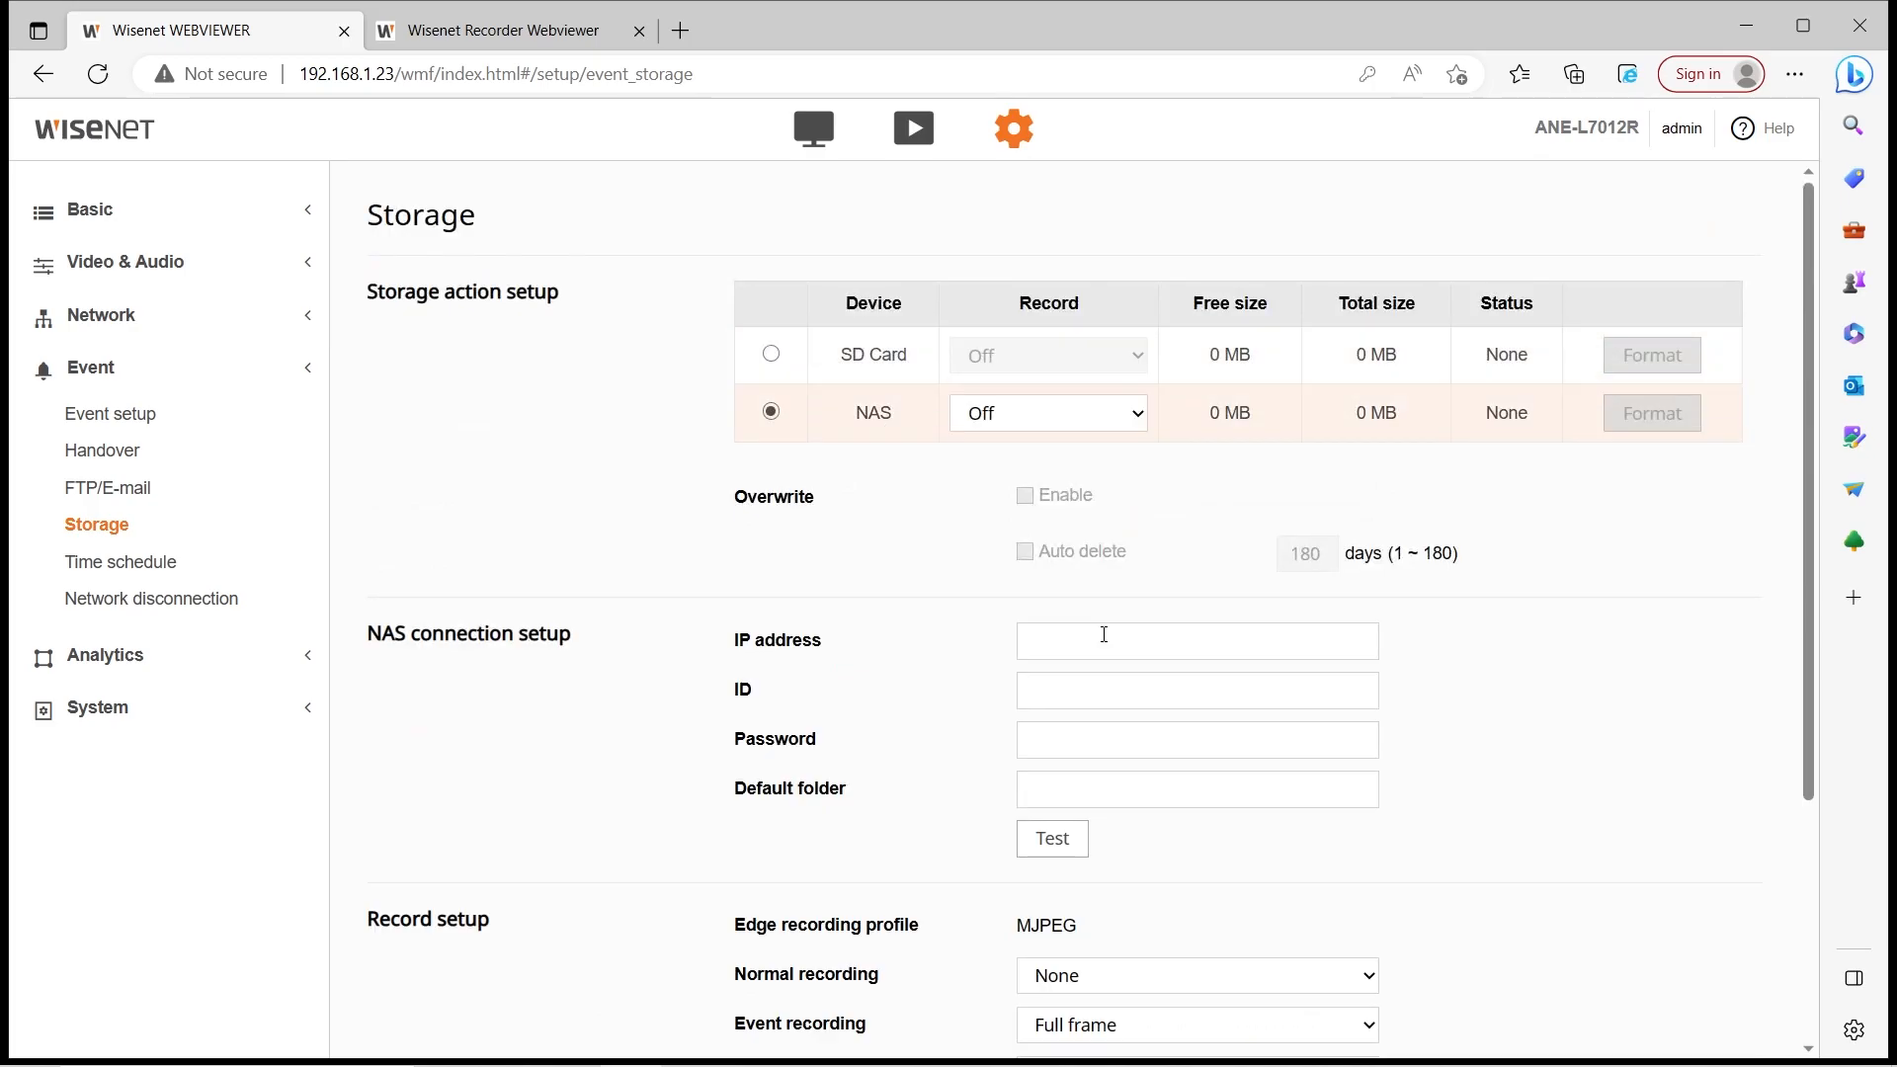
scroll(944, 637, down, 3)
scroll(877, 538, up, 3)
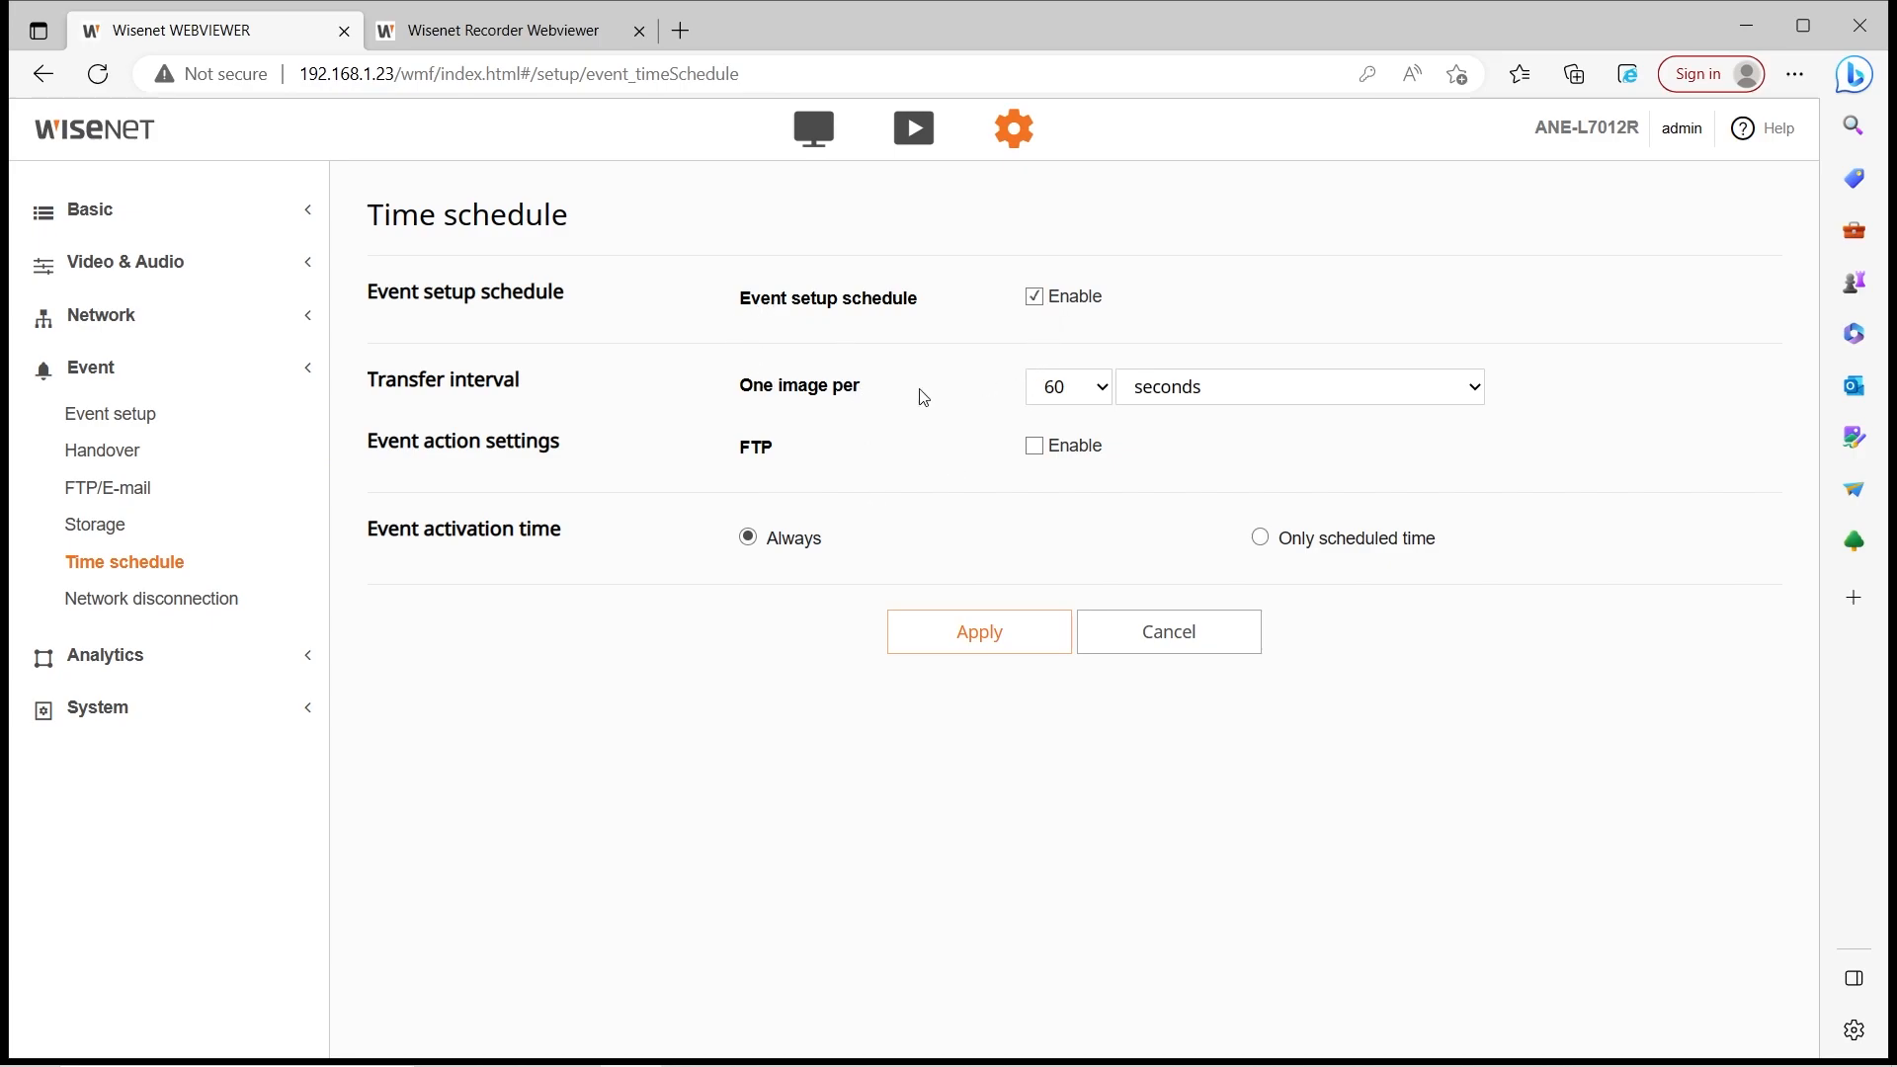
Set the time schedule transfer interval unit to minutes and enable FTP upload
click(1212, 386)
click(1217, 454)
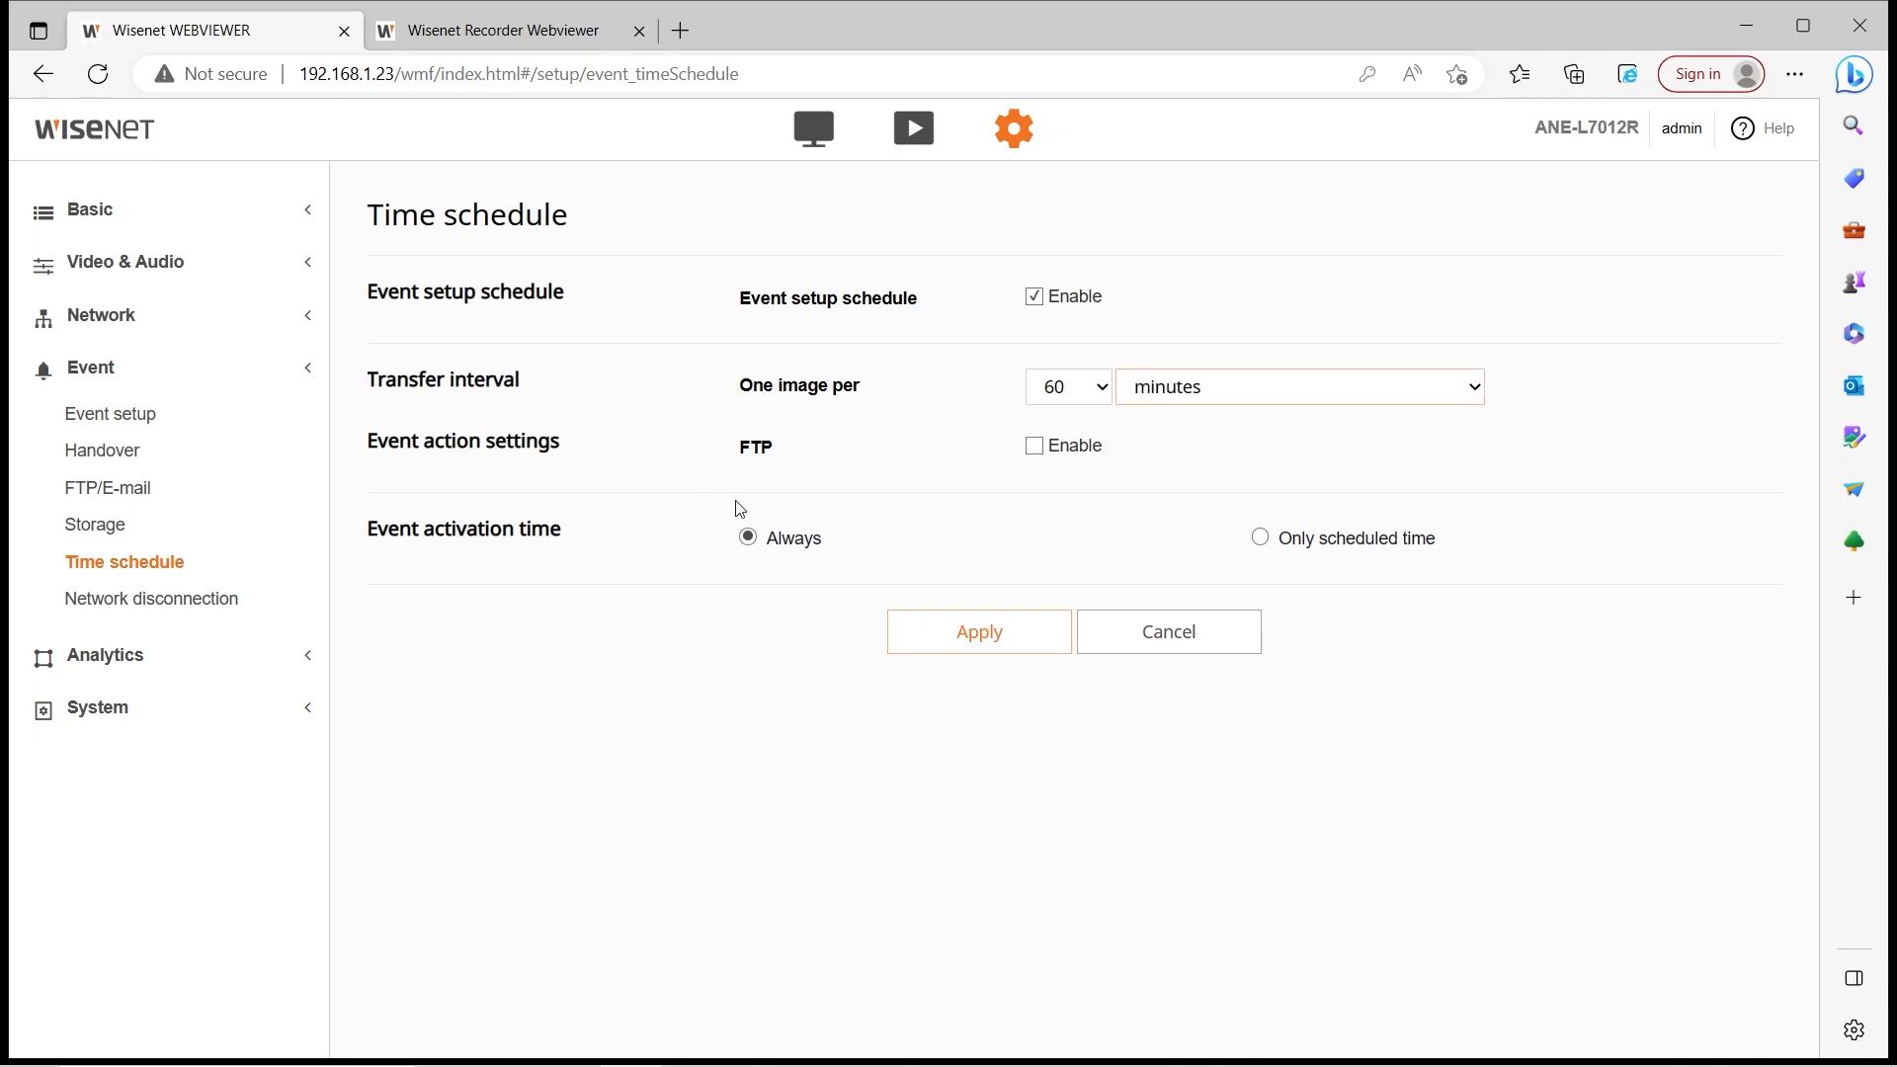
click(1040, 445)
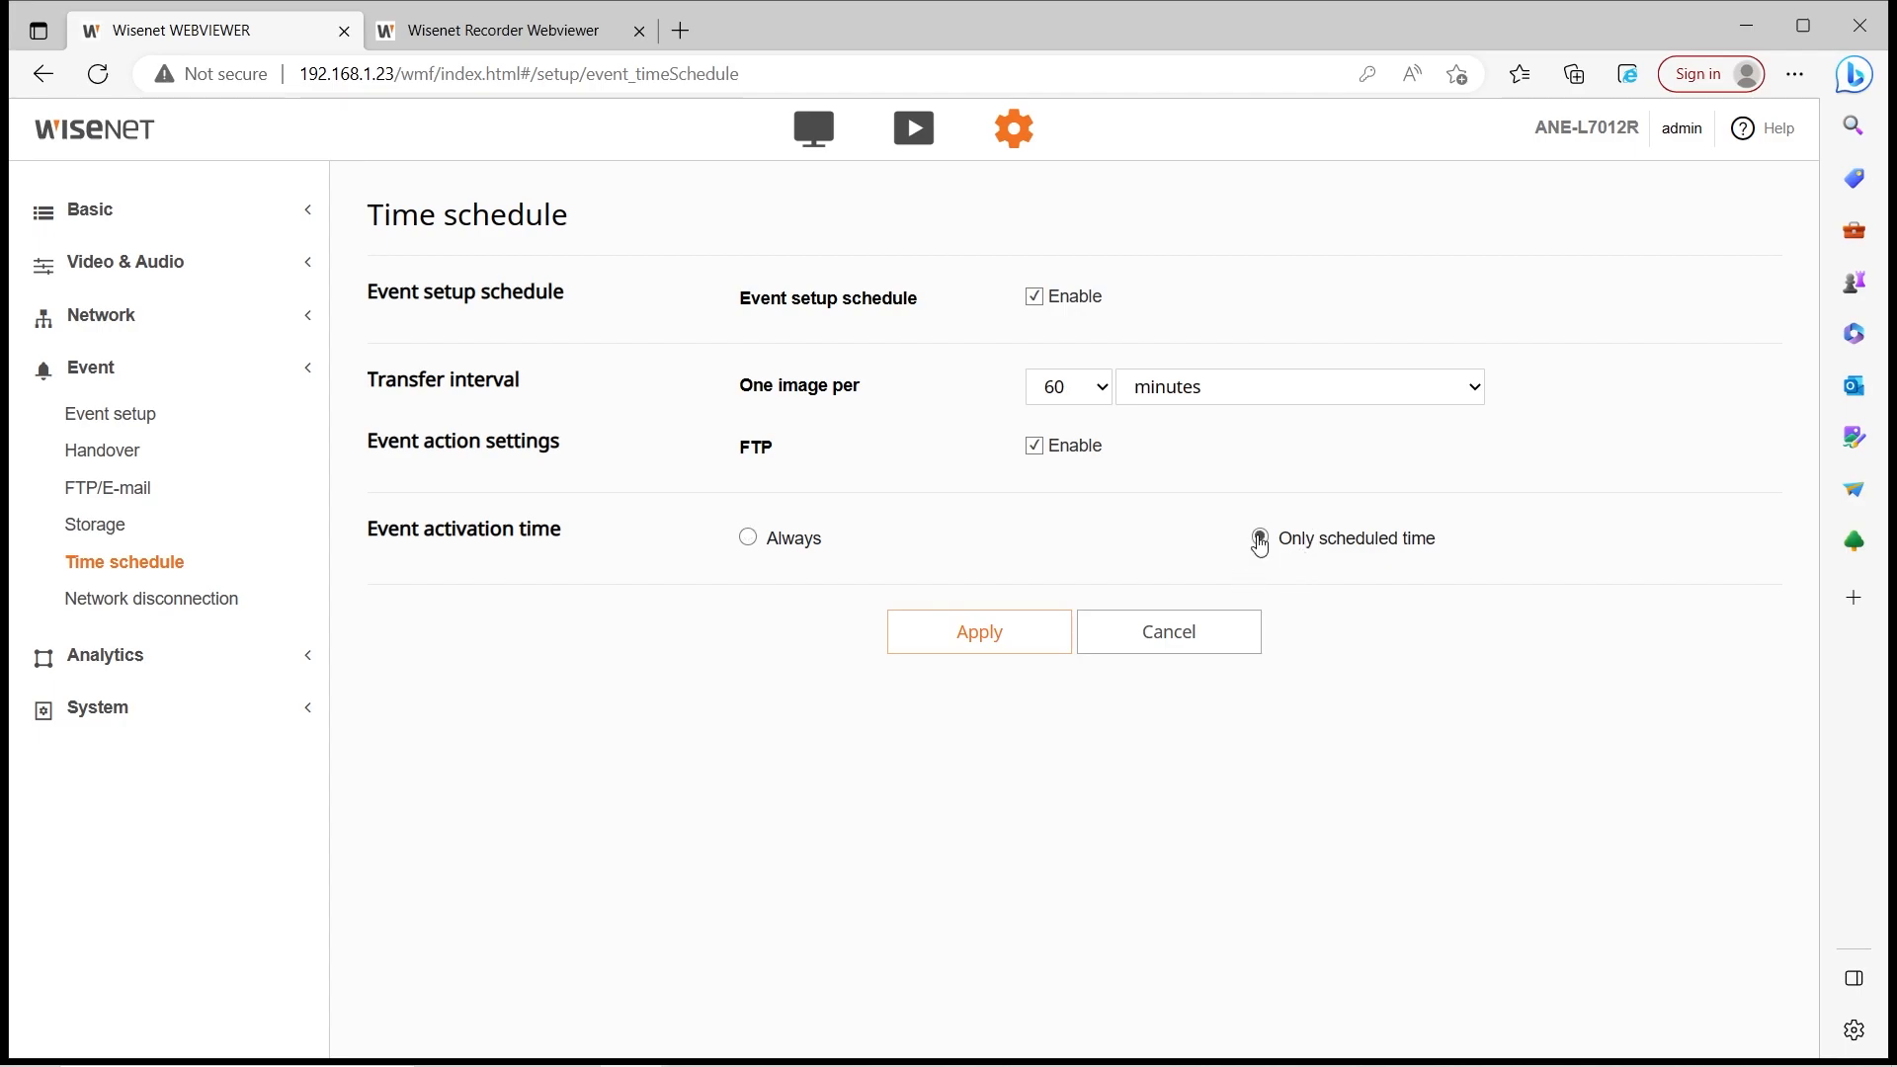
scroll(929, 632, down, 5)
scroll(948, 721, up, 5)
scroll(1193, 656, down, 5)
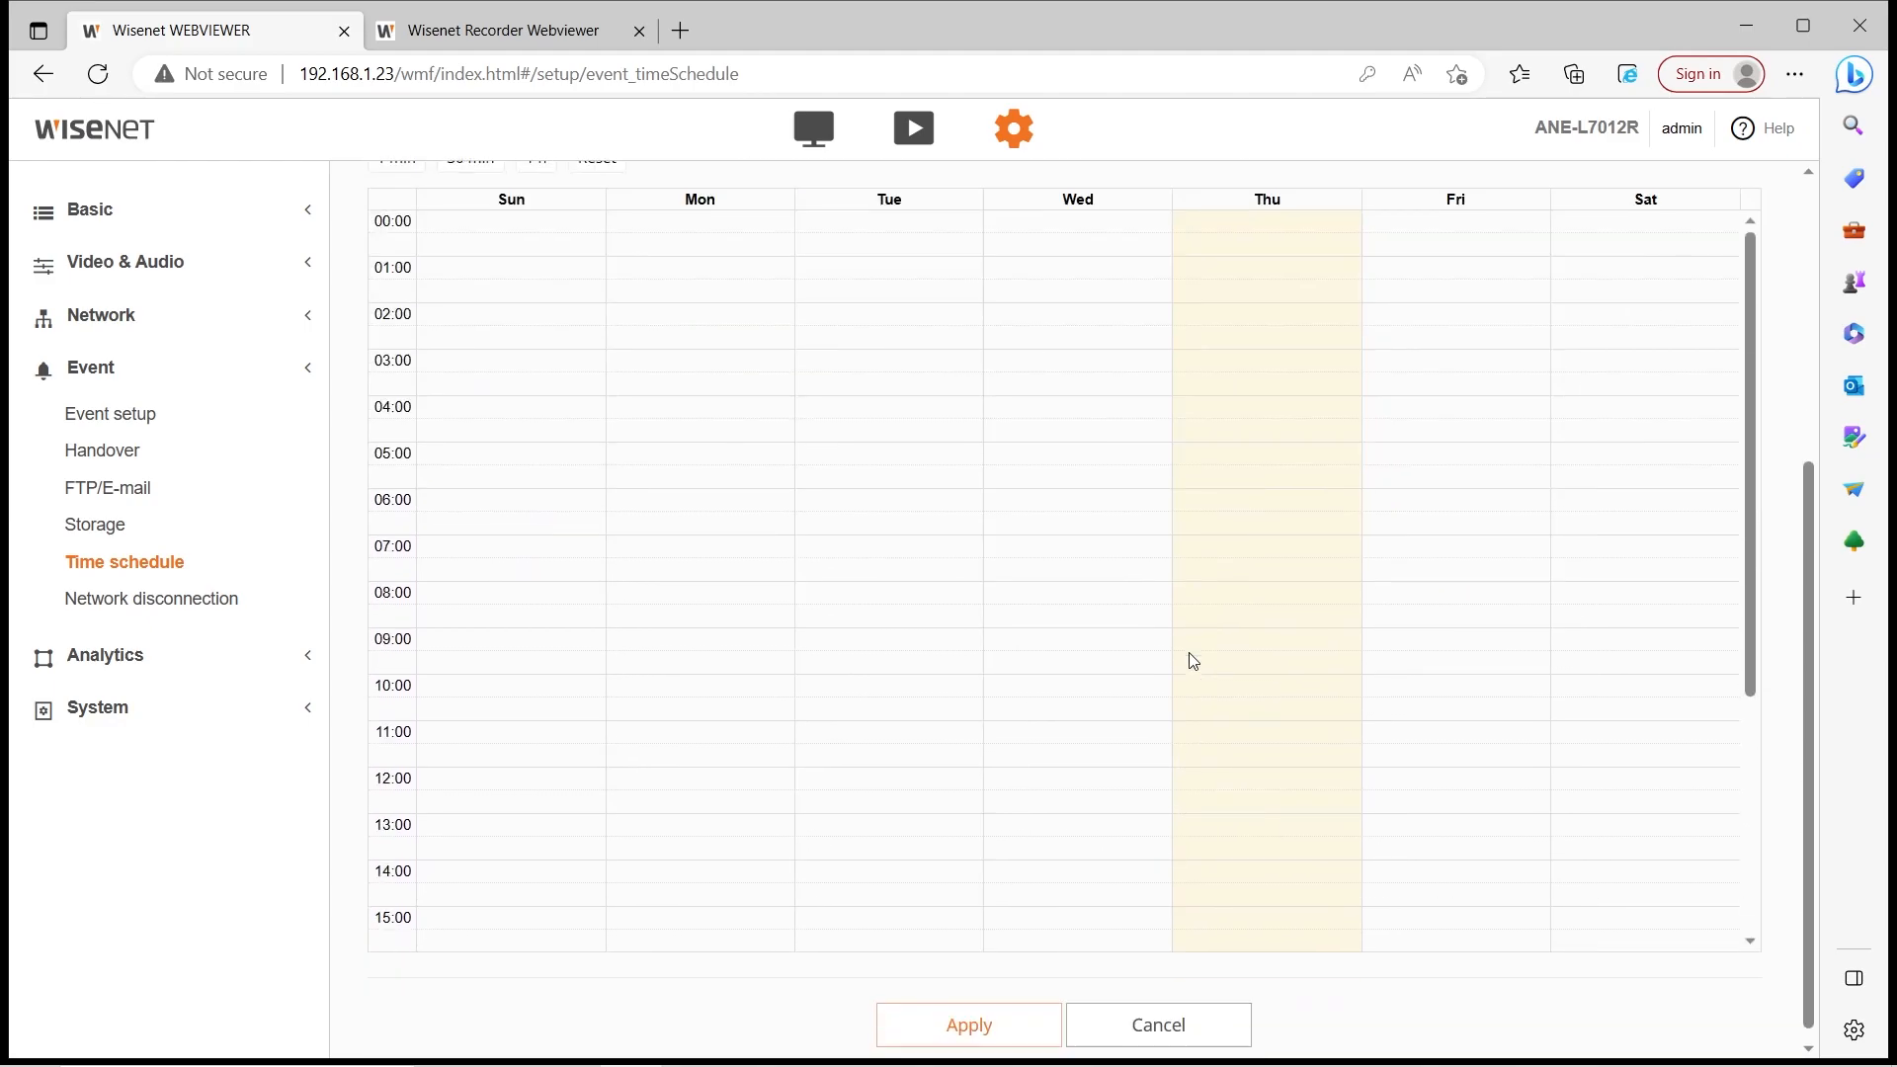
scroll(1038, 699, up, 4)
scroll(1045, 771, down, 4)
scroll(932, 655, up, 5)
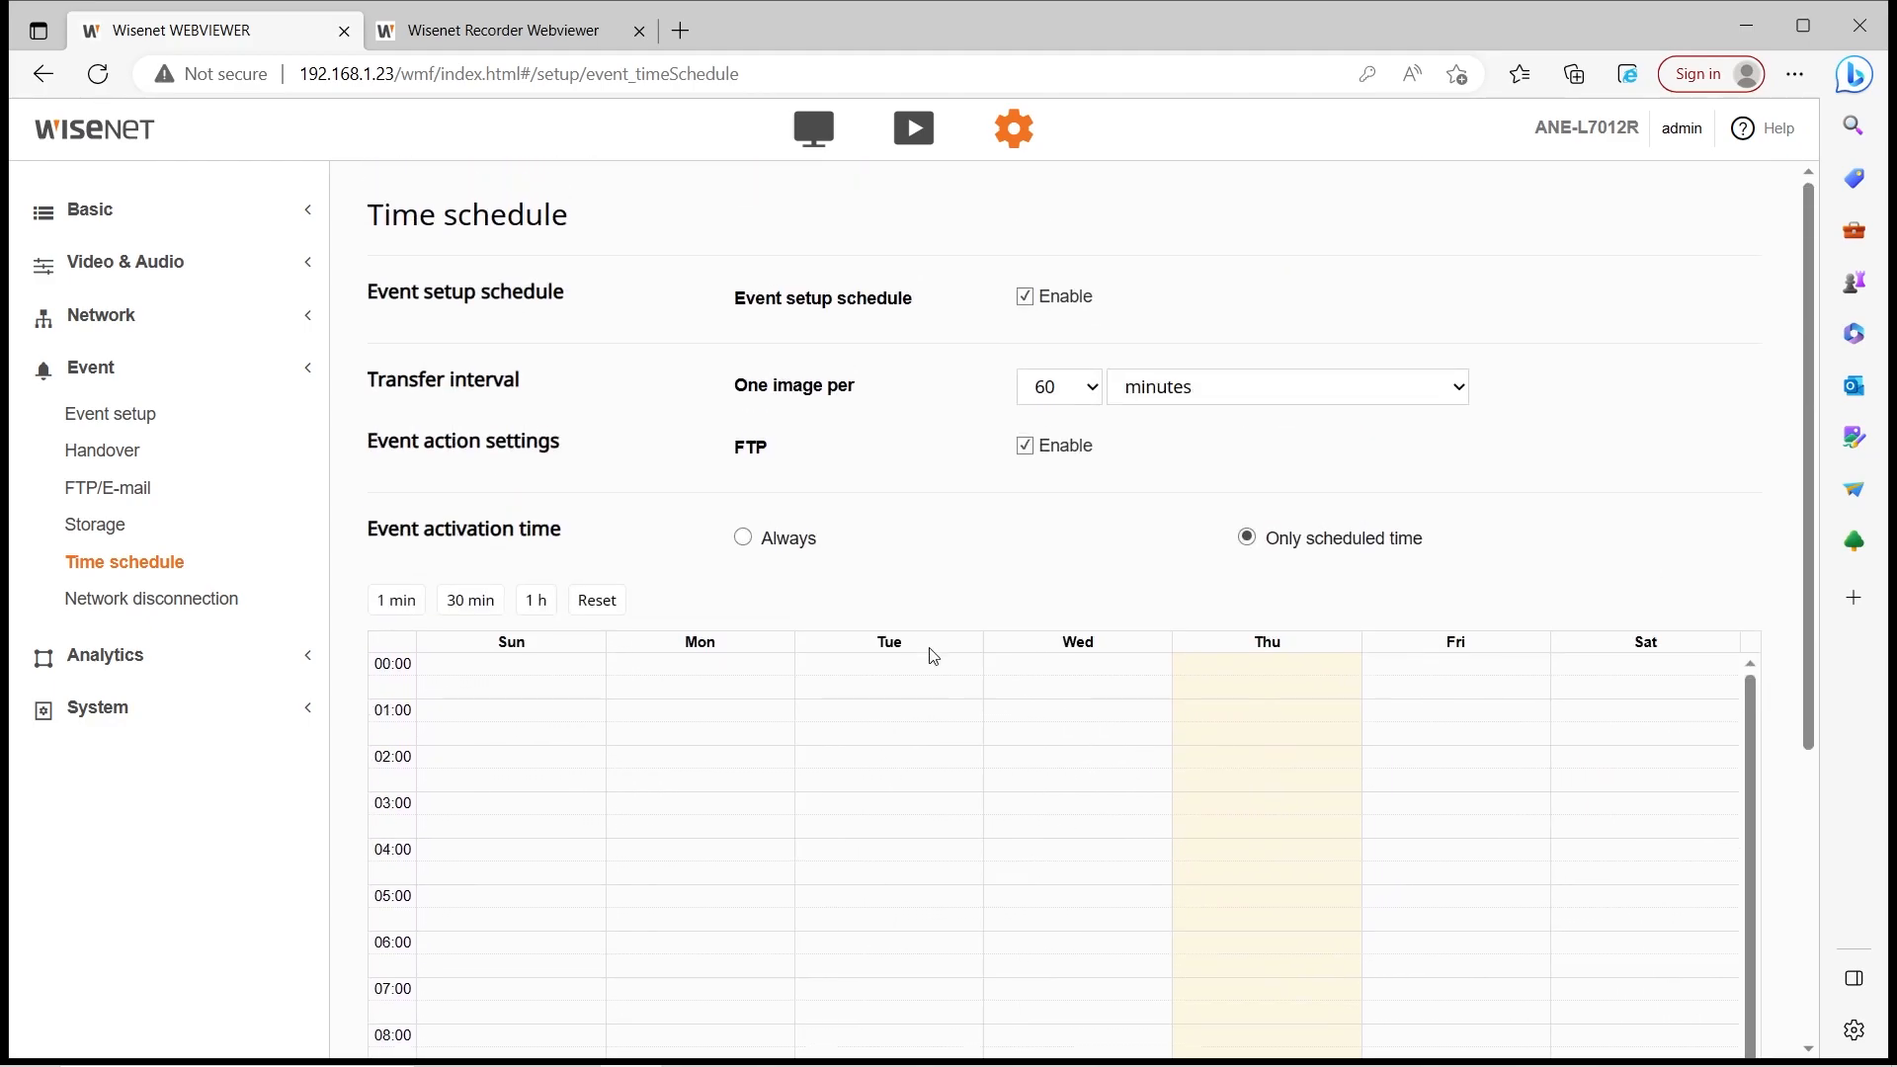
Check Network disconnection, then go to the Analytics motion detection settings
click(89, 597)
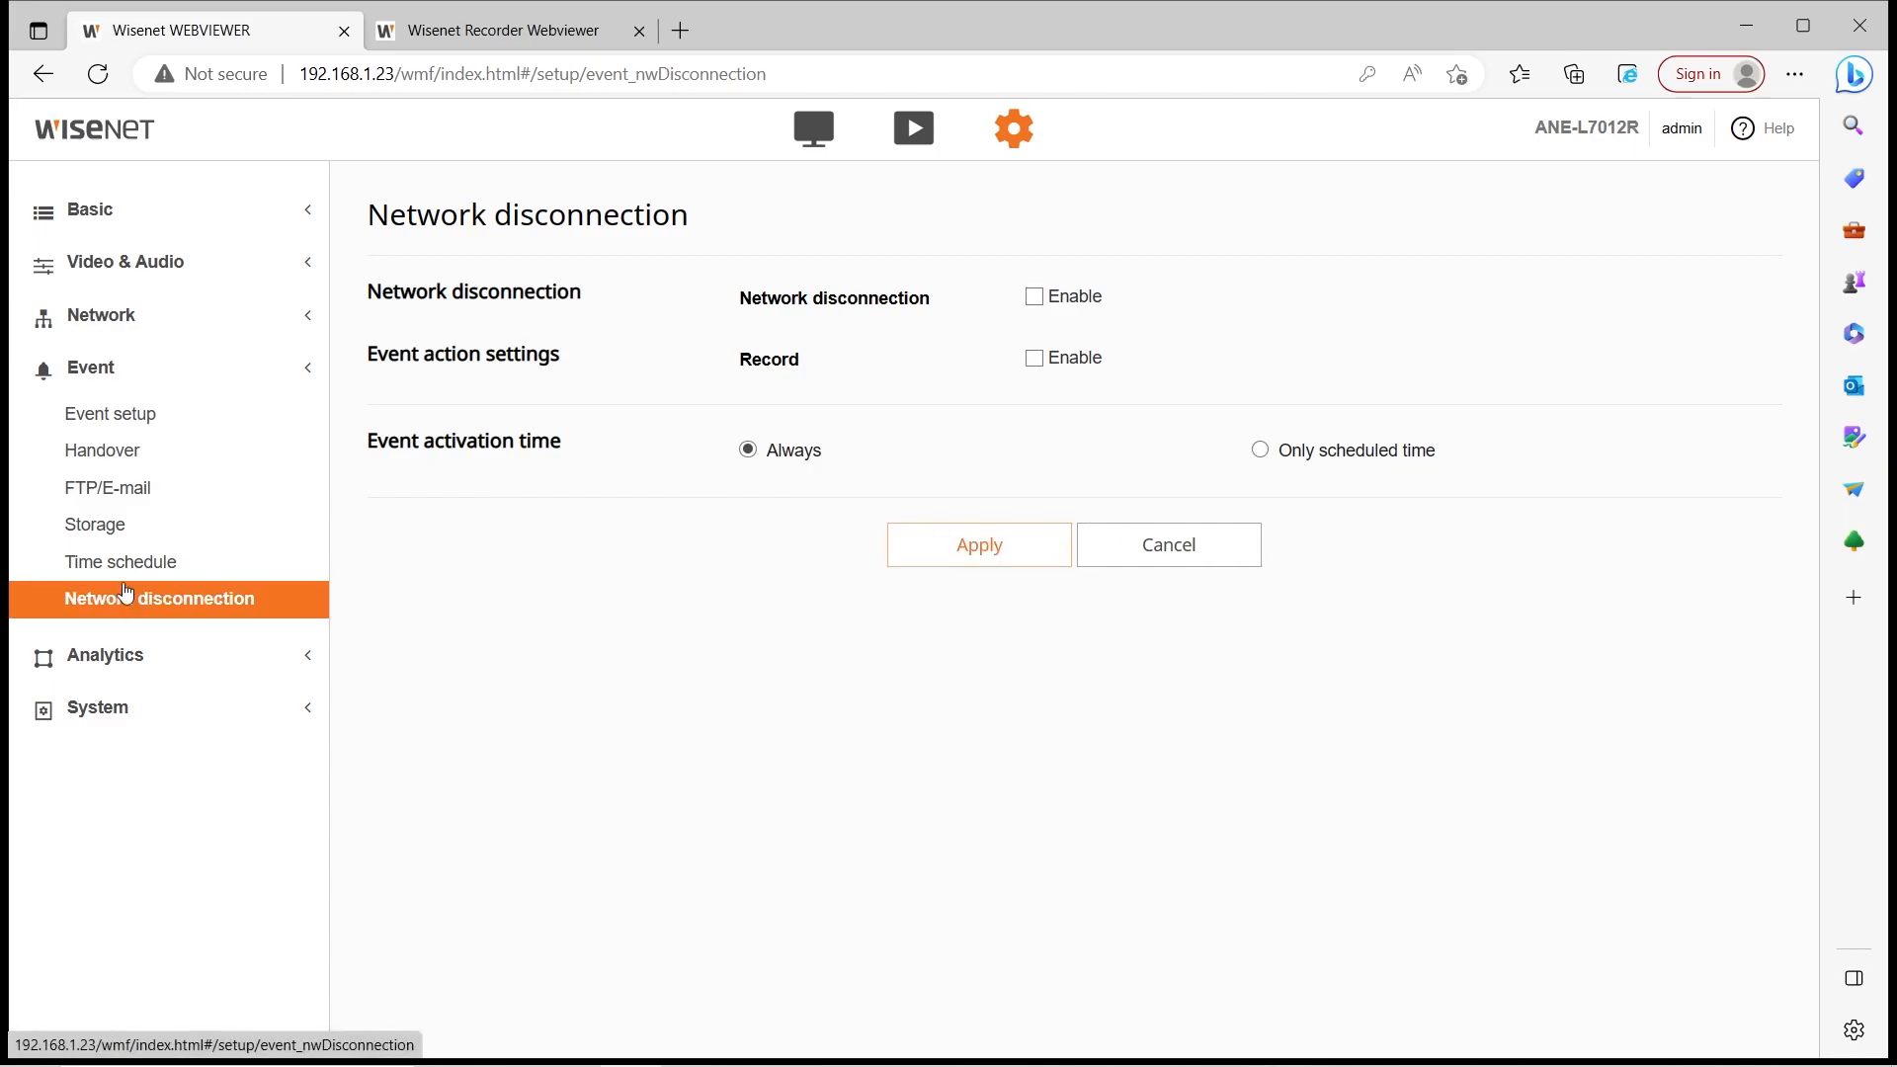
click(106, 655)
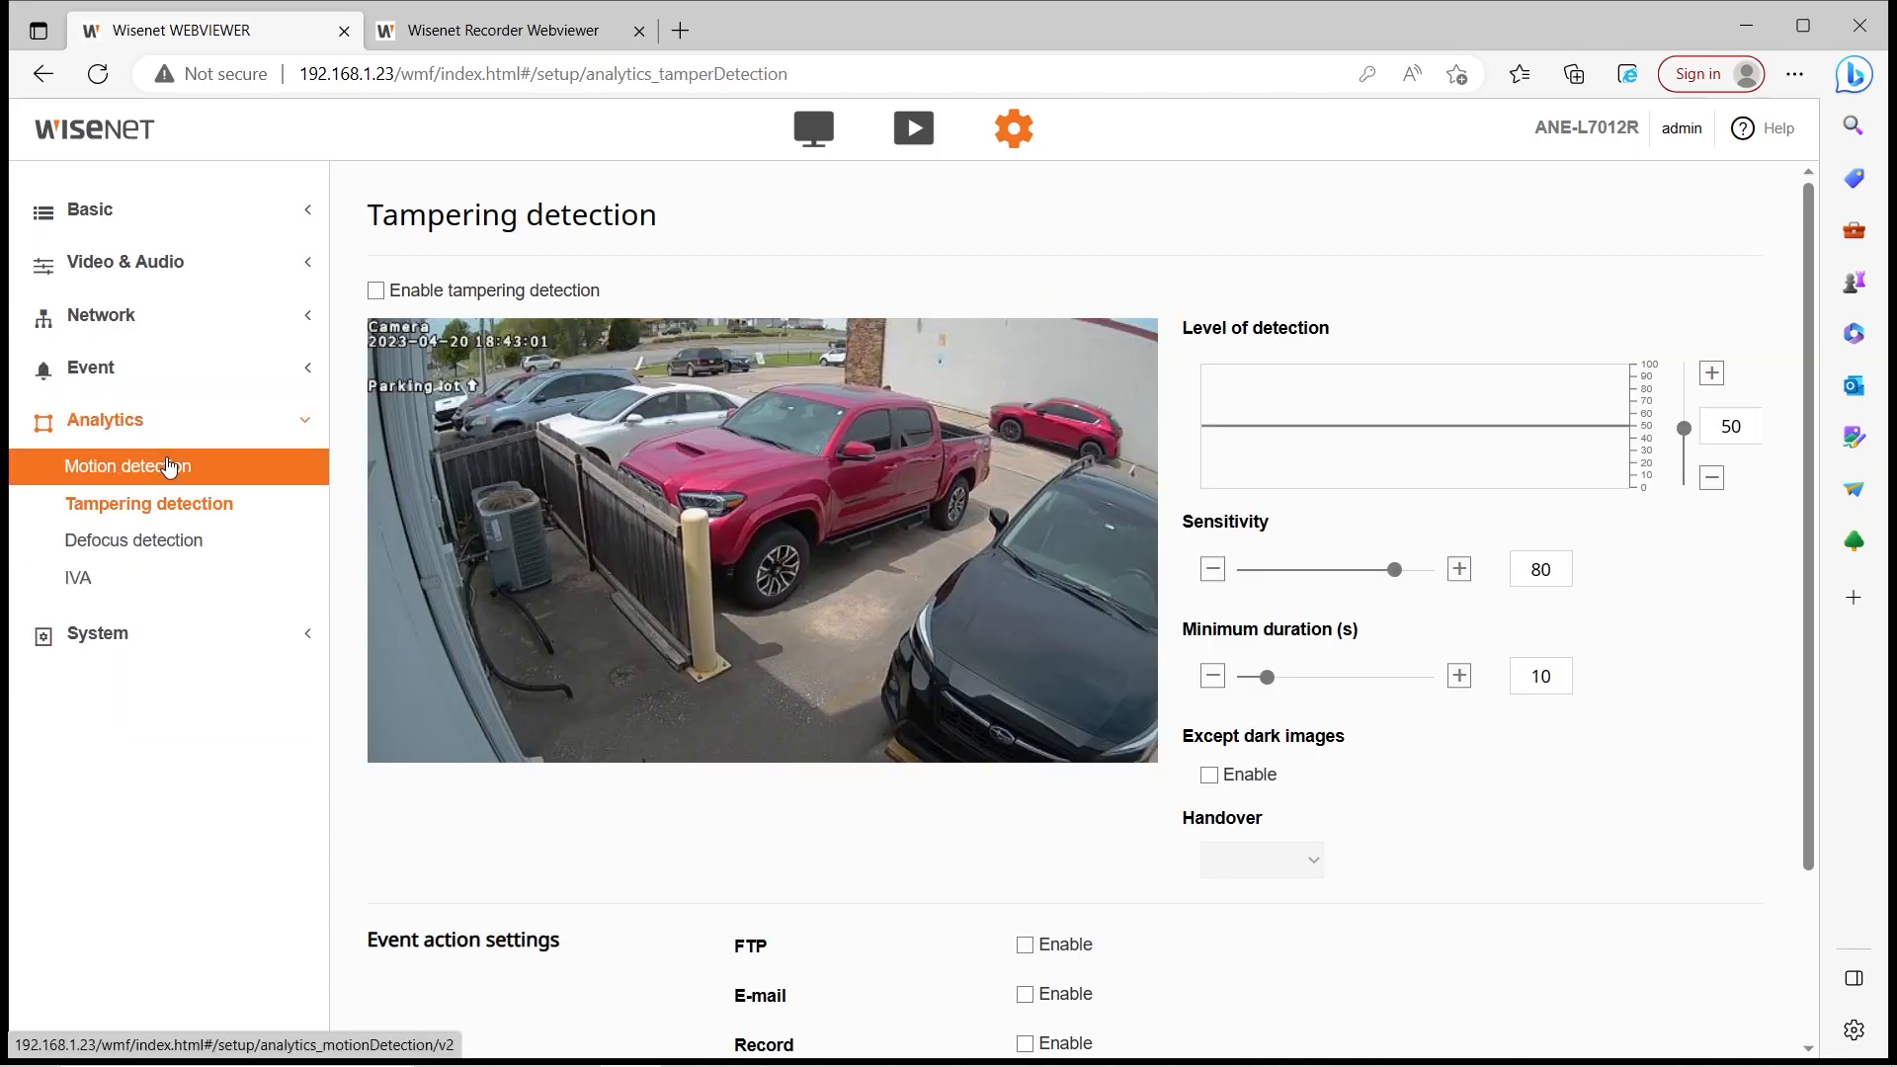
click(170, 465)
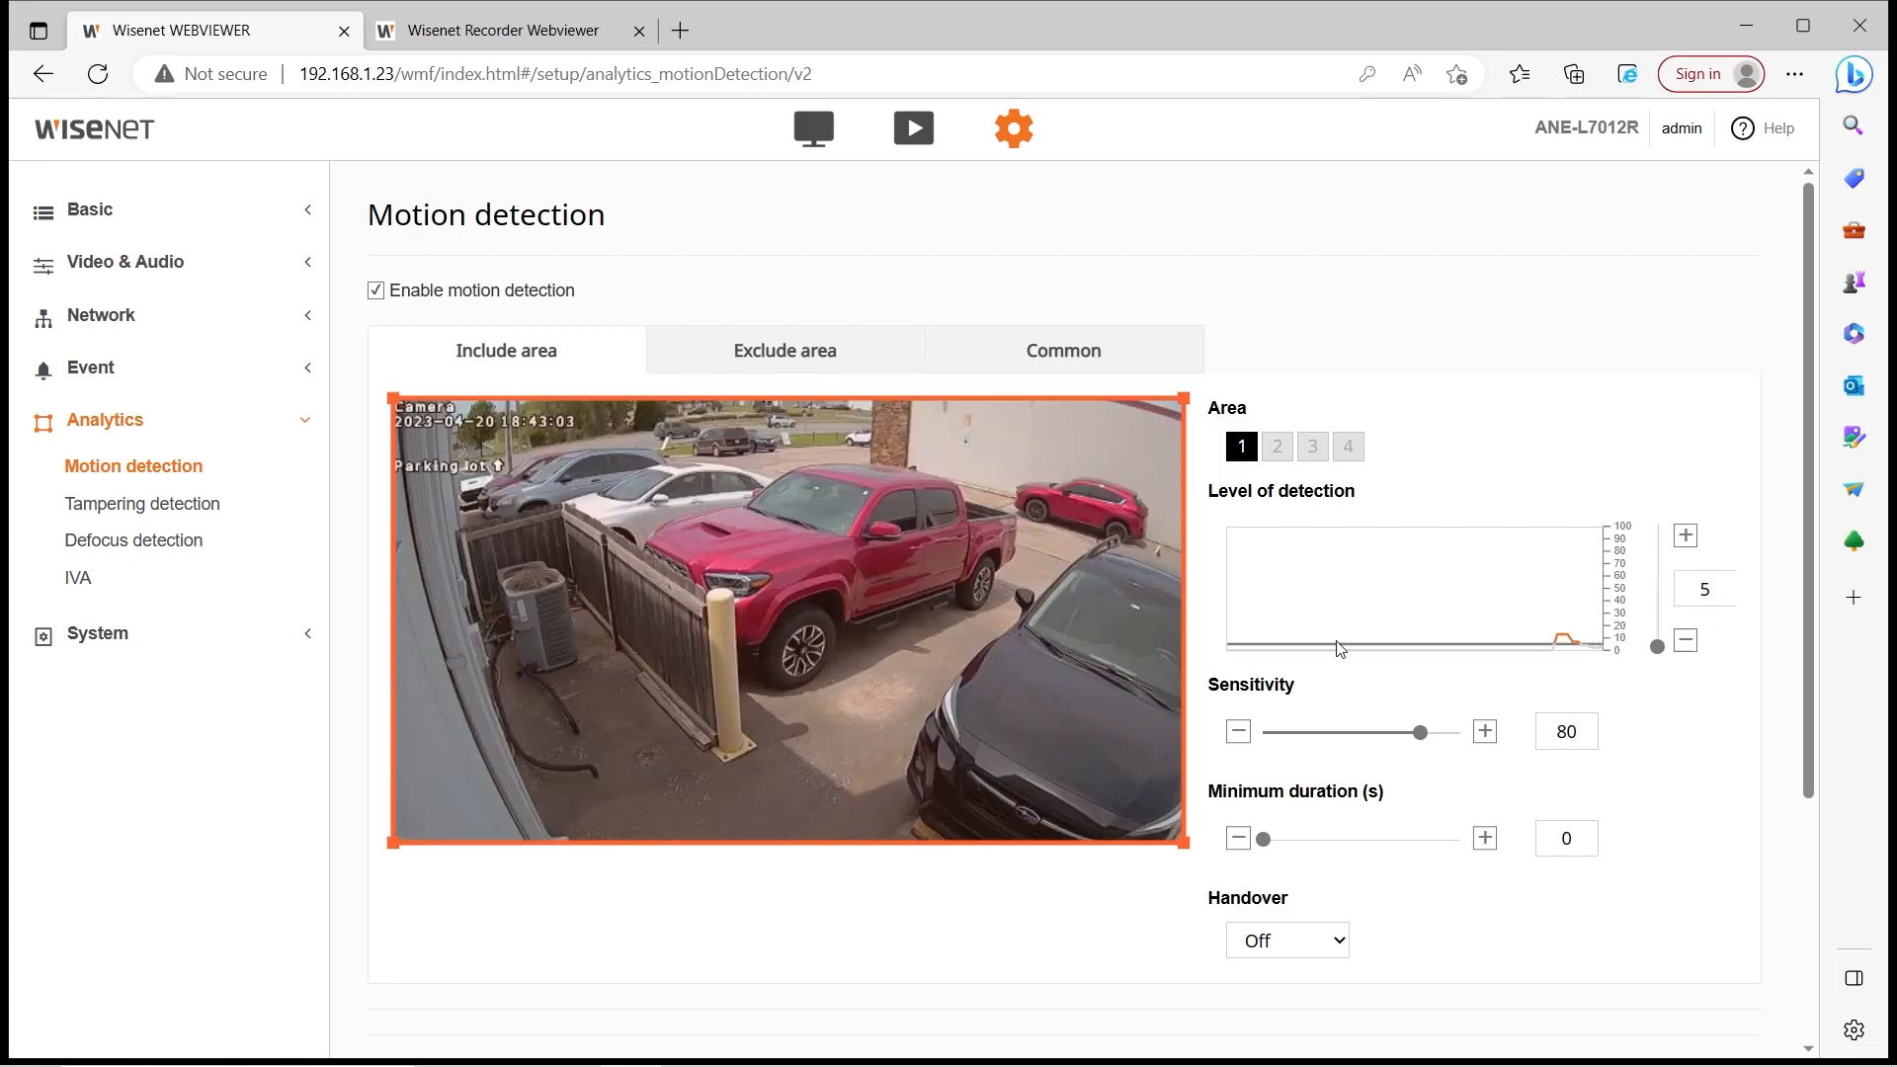
scroll(1284, 632, down, 1)
scroll(1228, 592, up, 1)
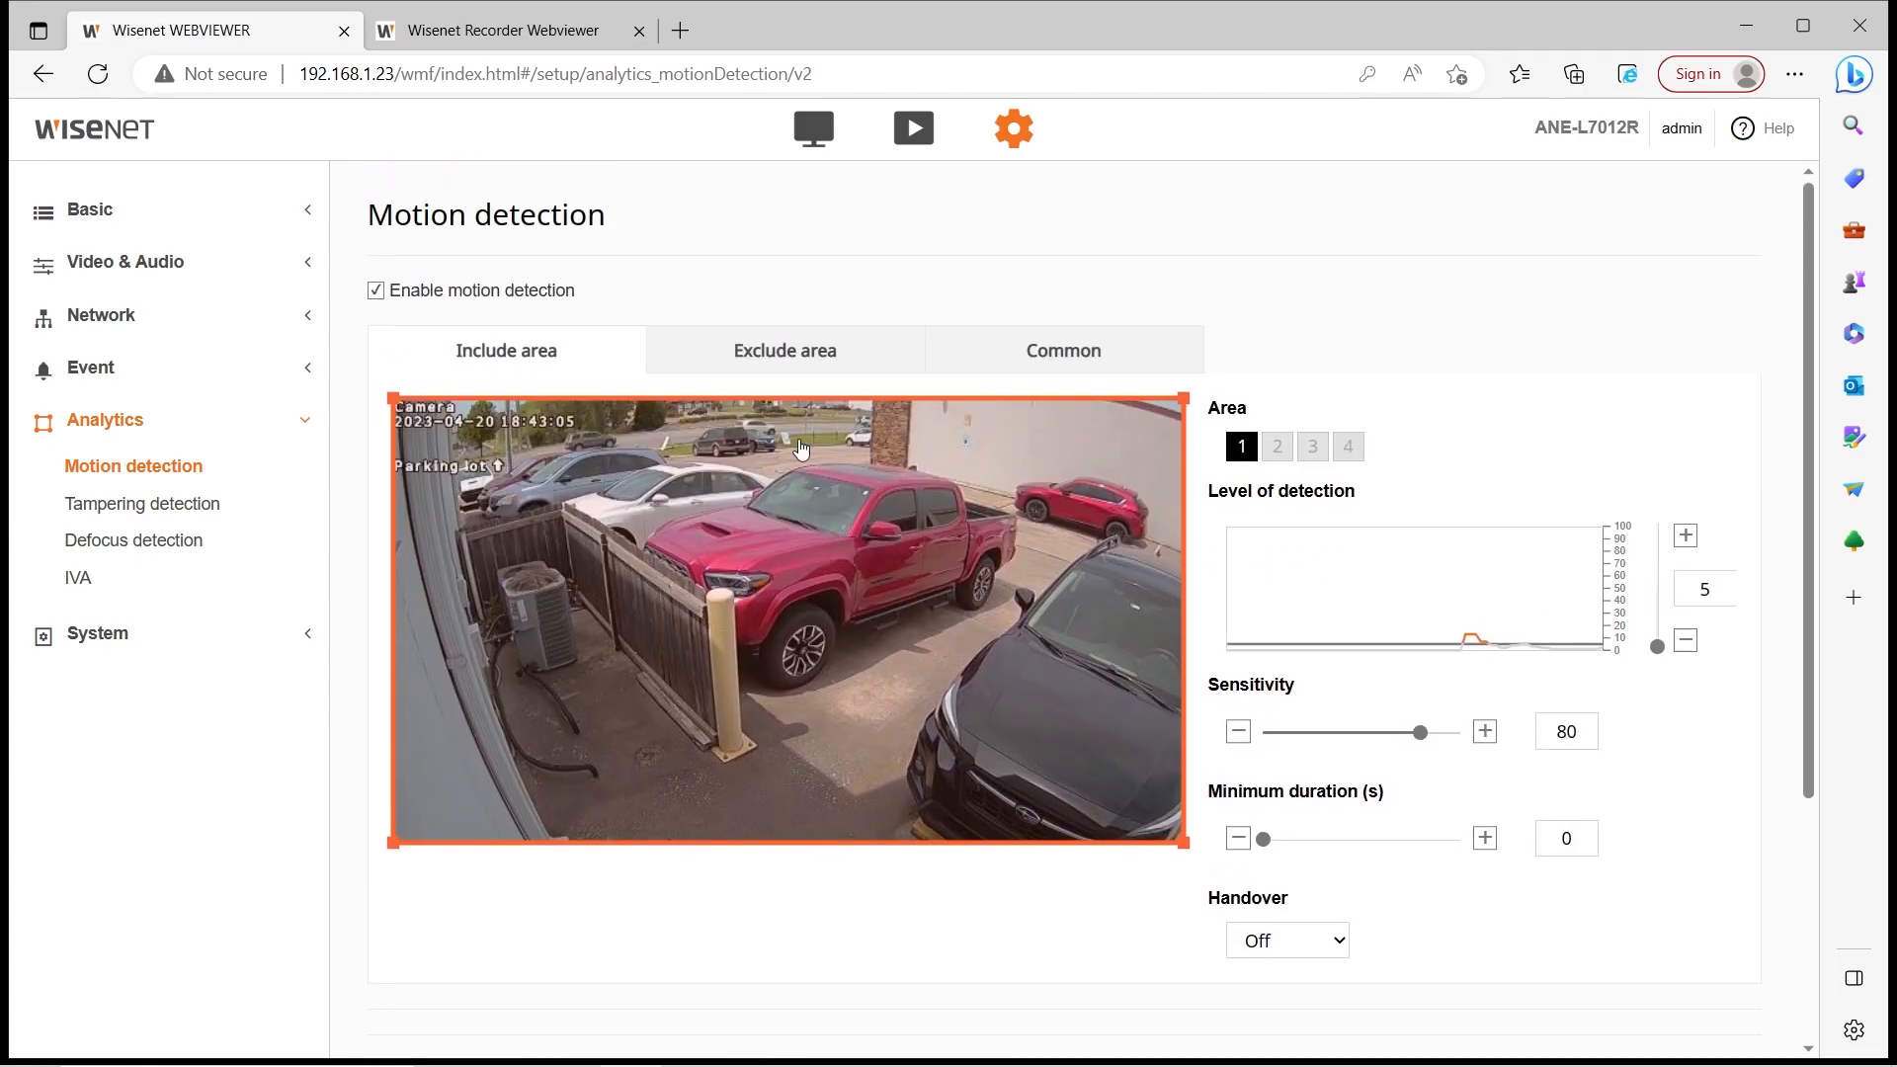
click(474, 291)
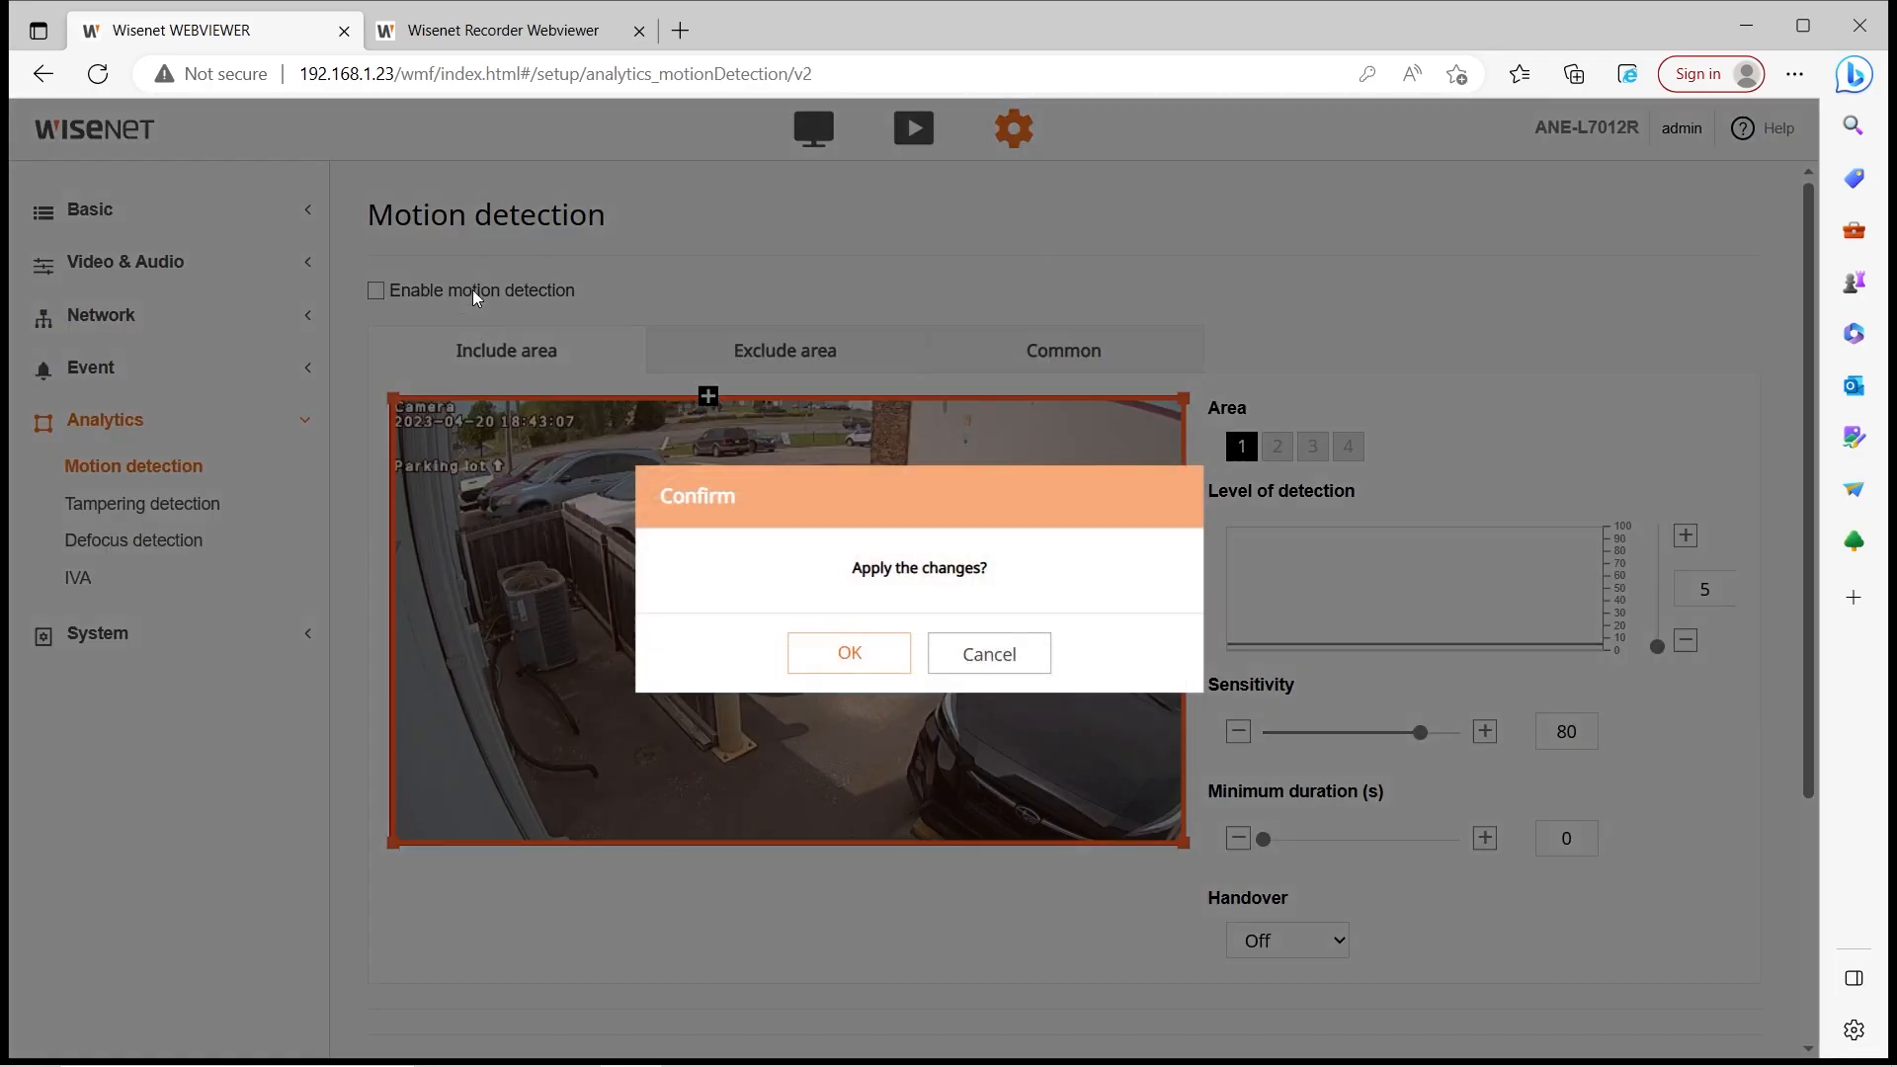
click(989, 653)
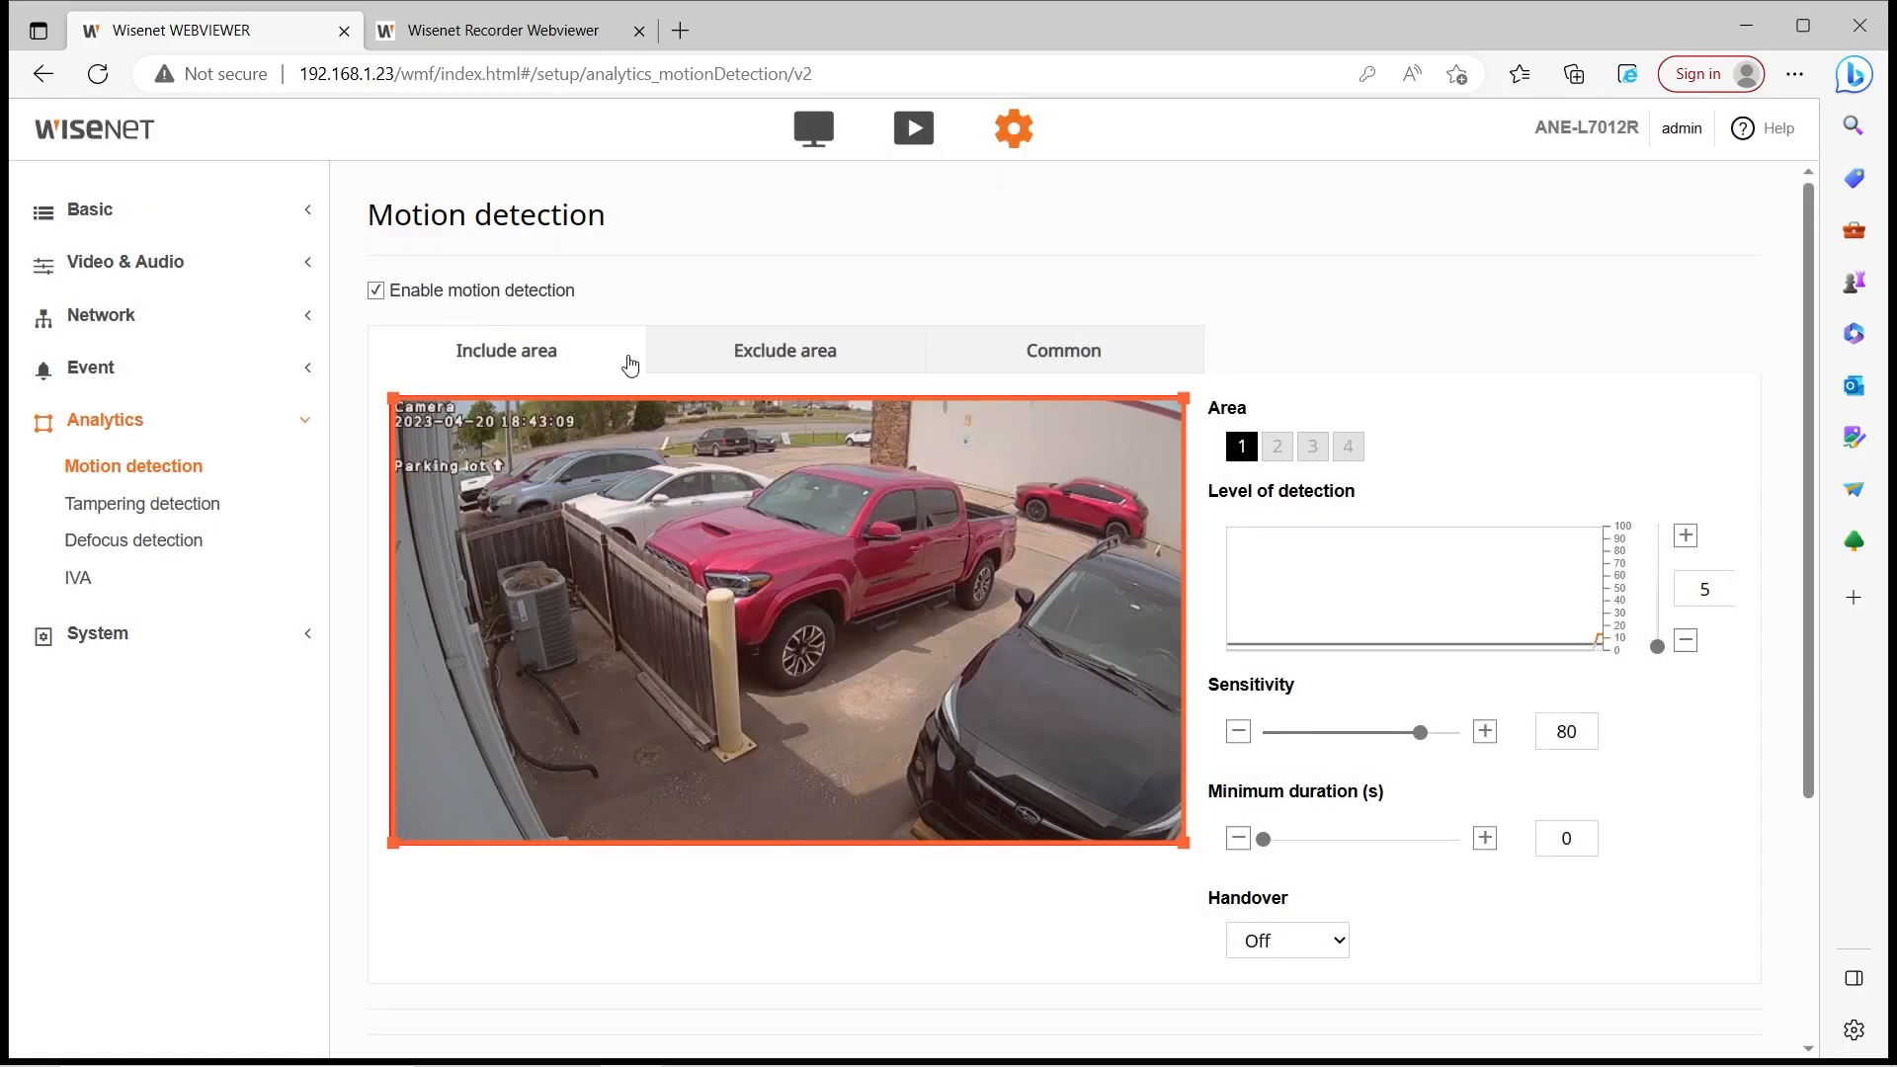
drag(393, 399, 537, 478)
drag(1183, 843, 901, 686)
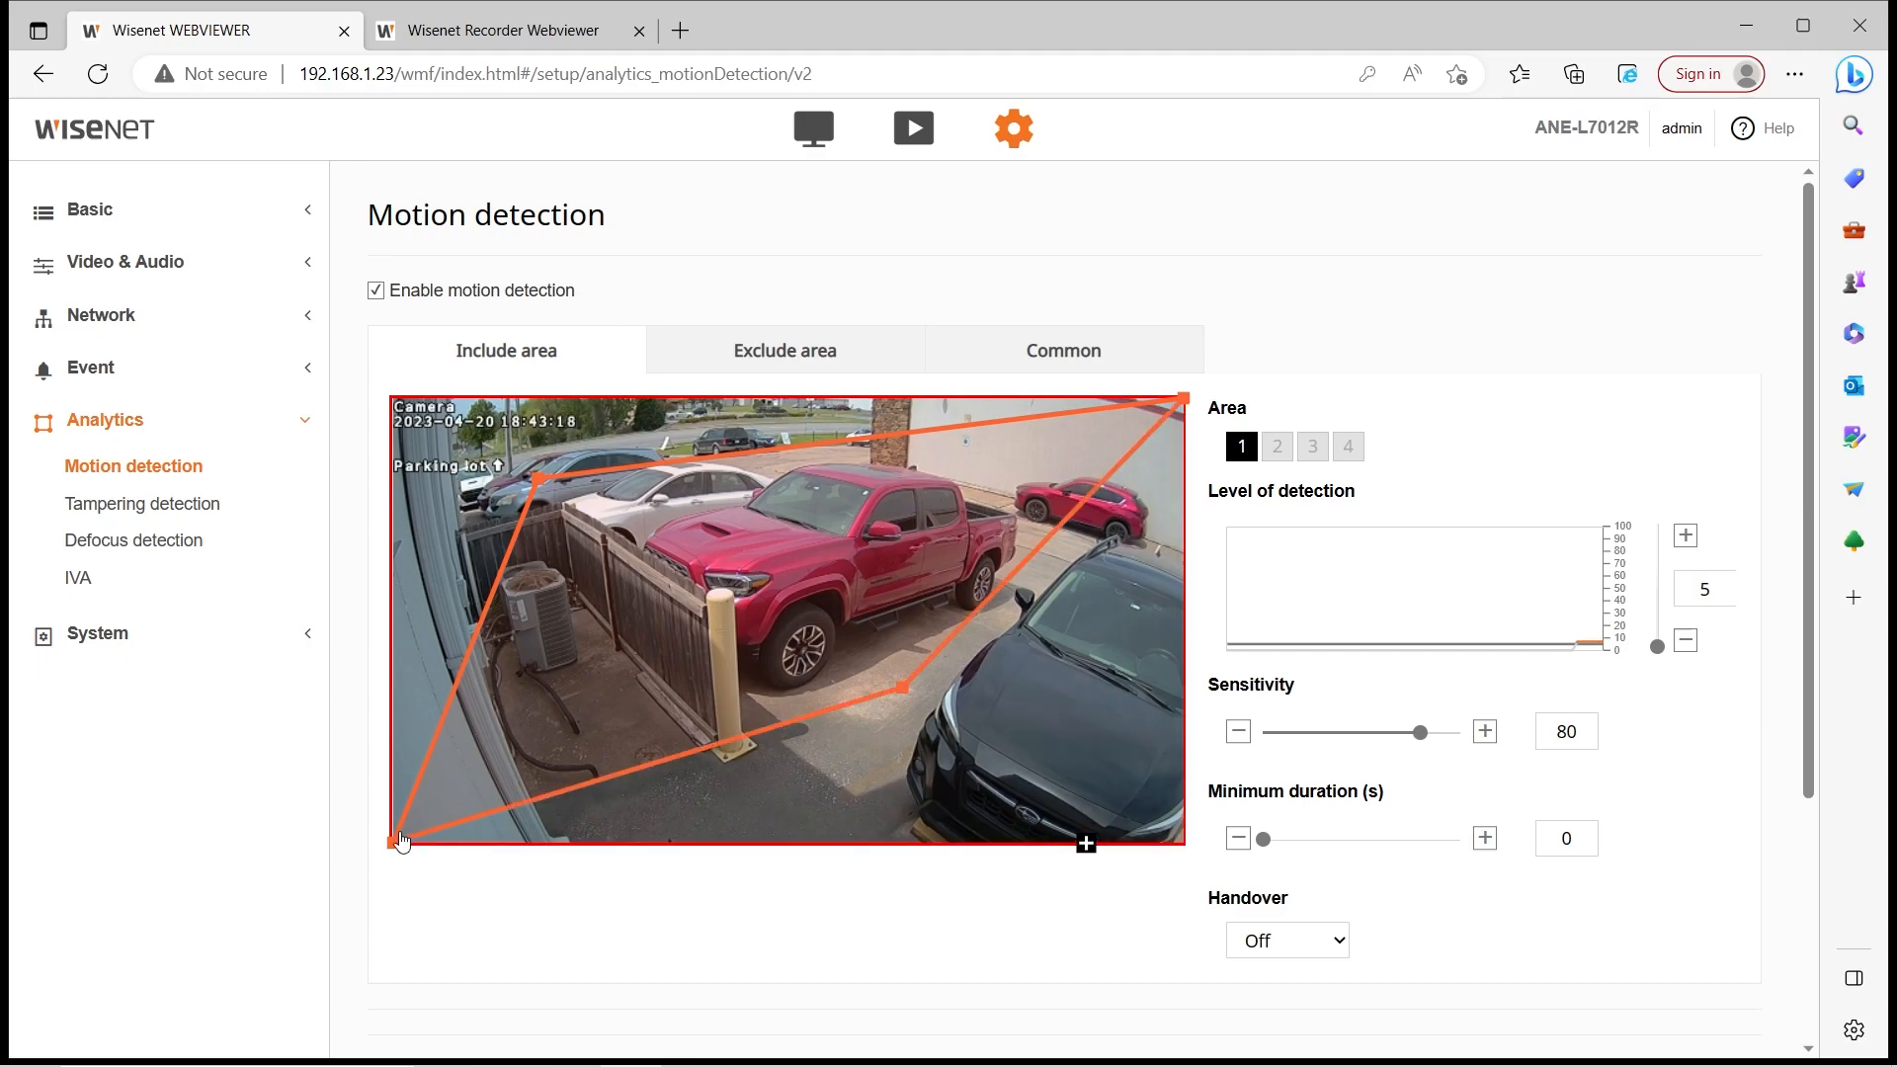
drag(407, 840, 531, 716)
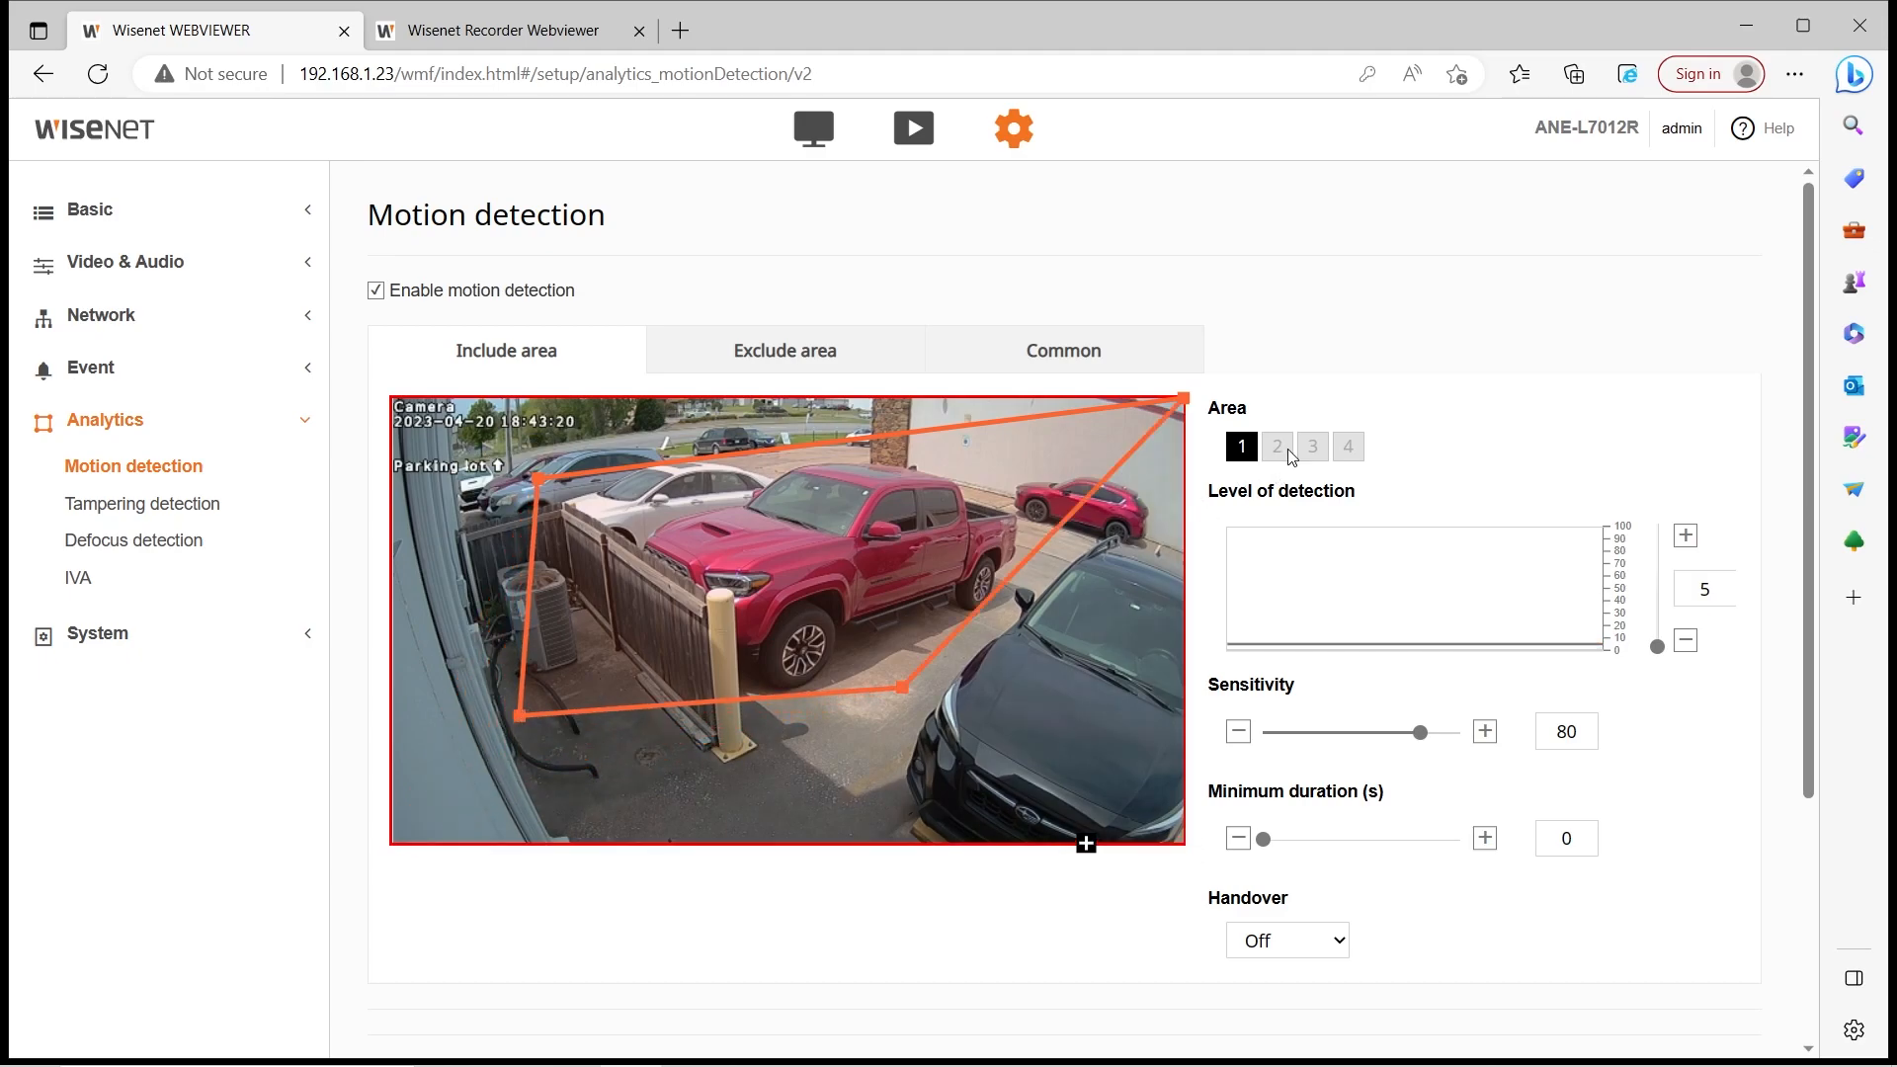
drag(1183, 401, 1011, 521)
click(825, 358)
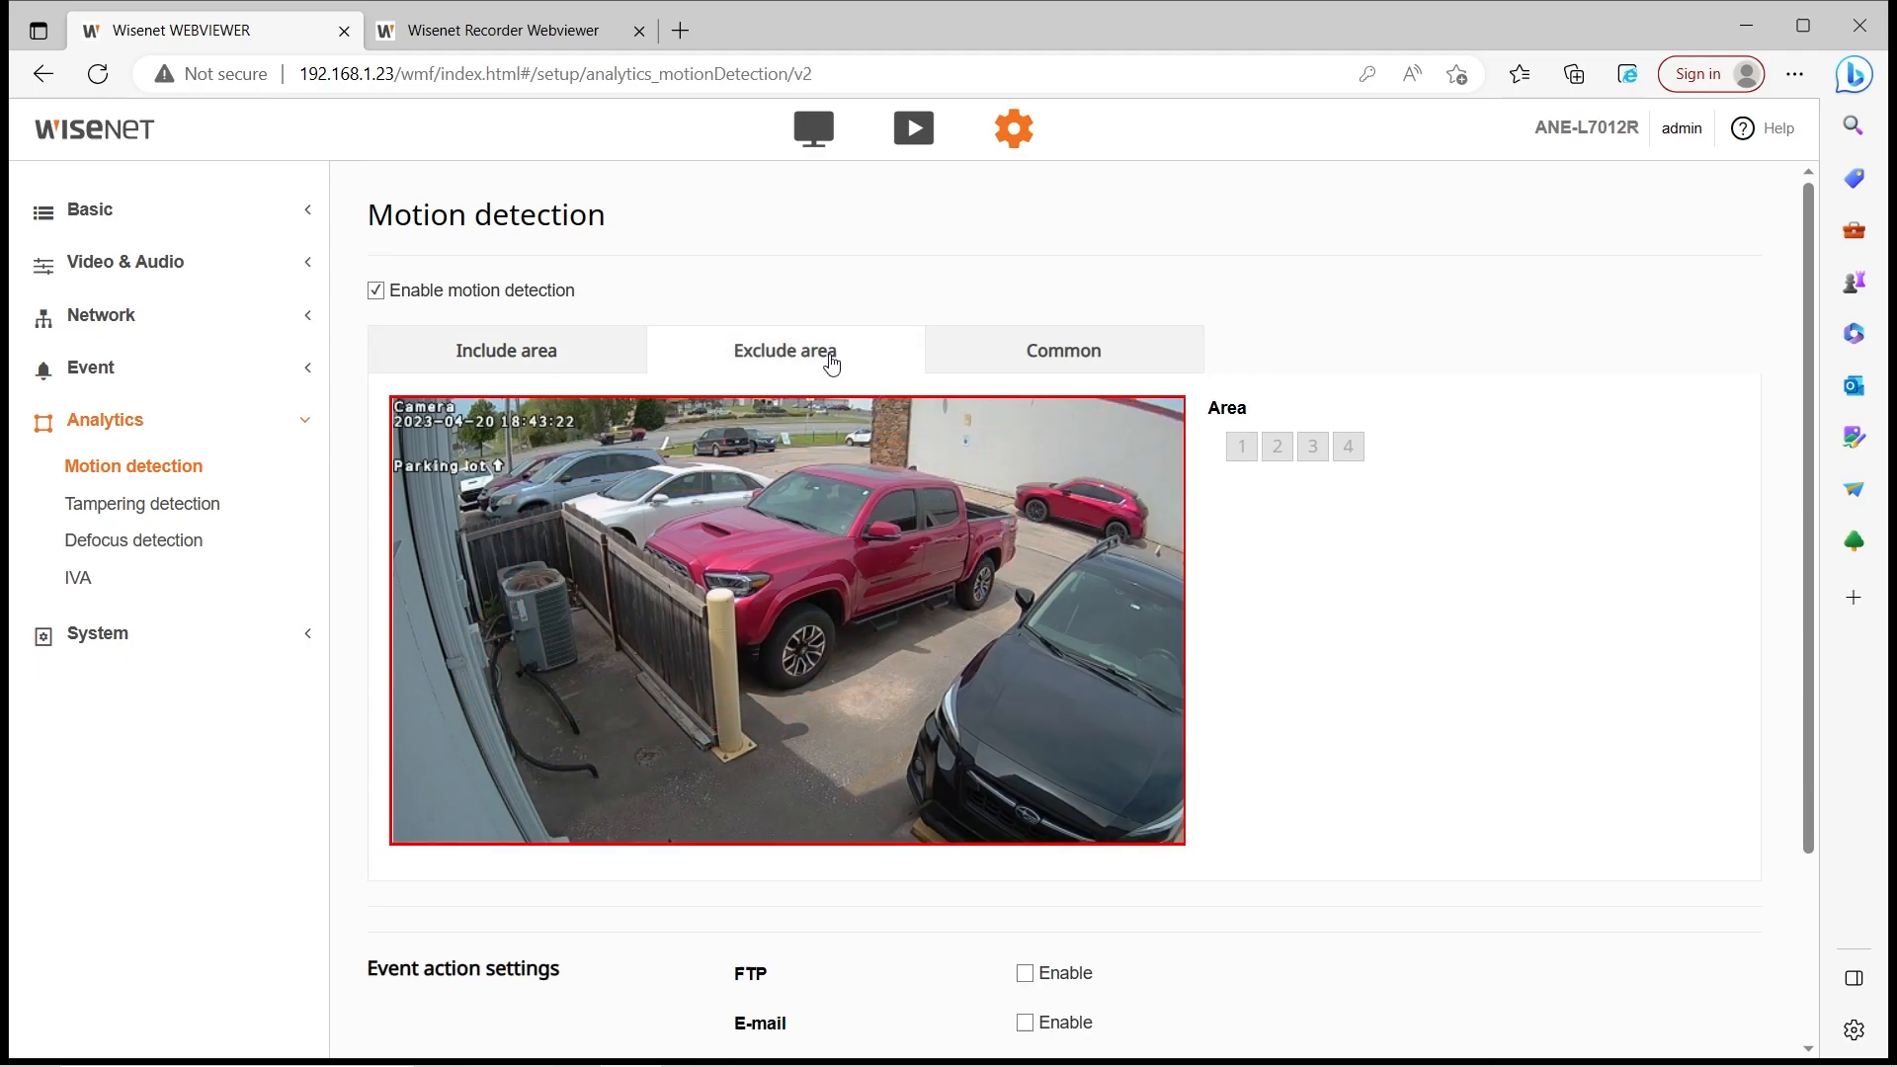
drag(540, 472, 965, 728)
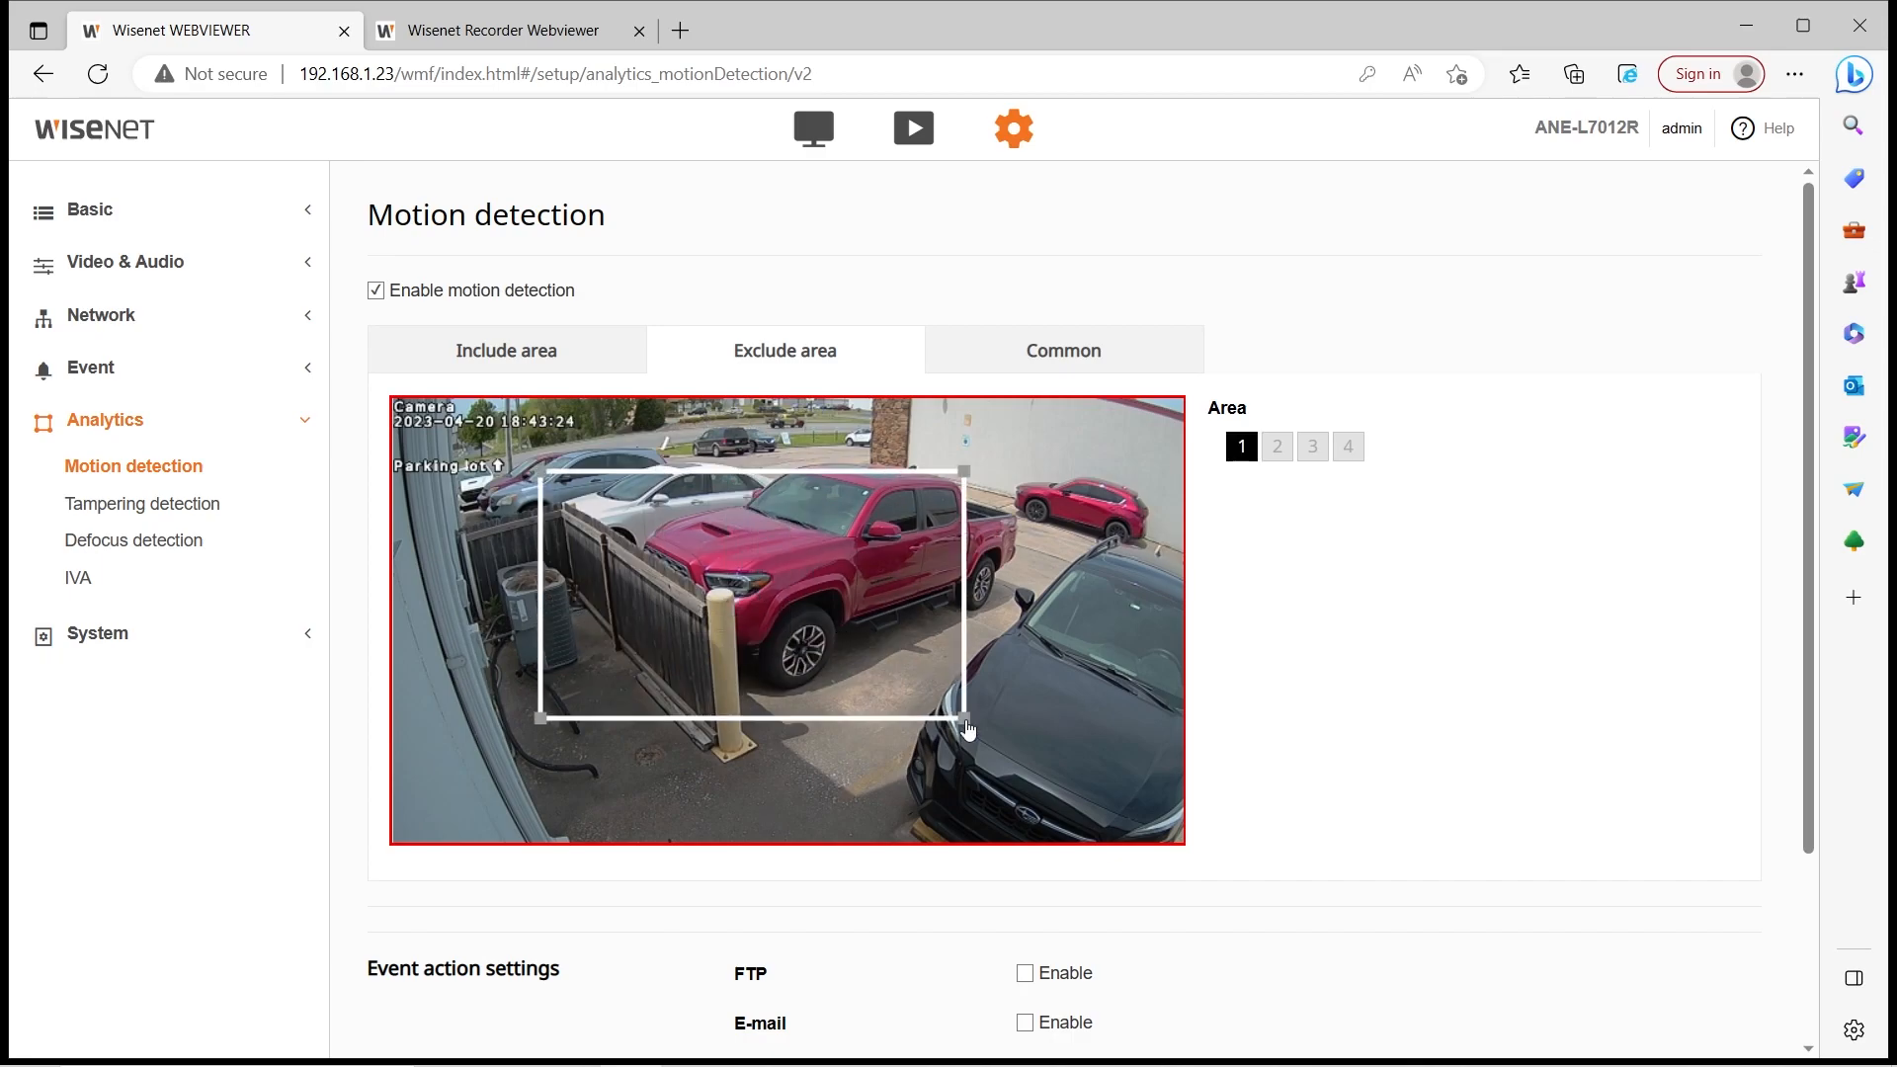
click(952, 368)
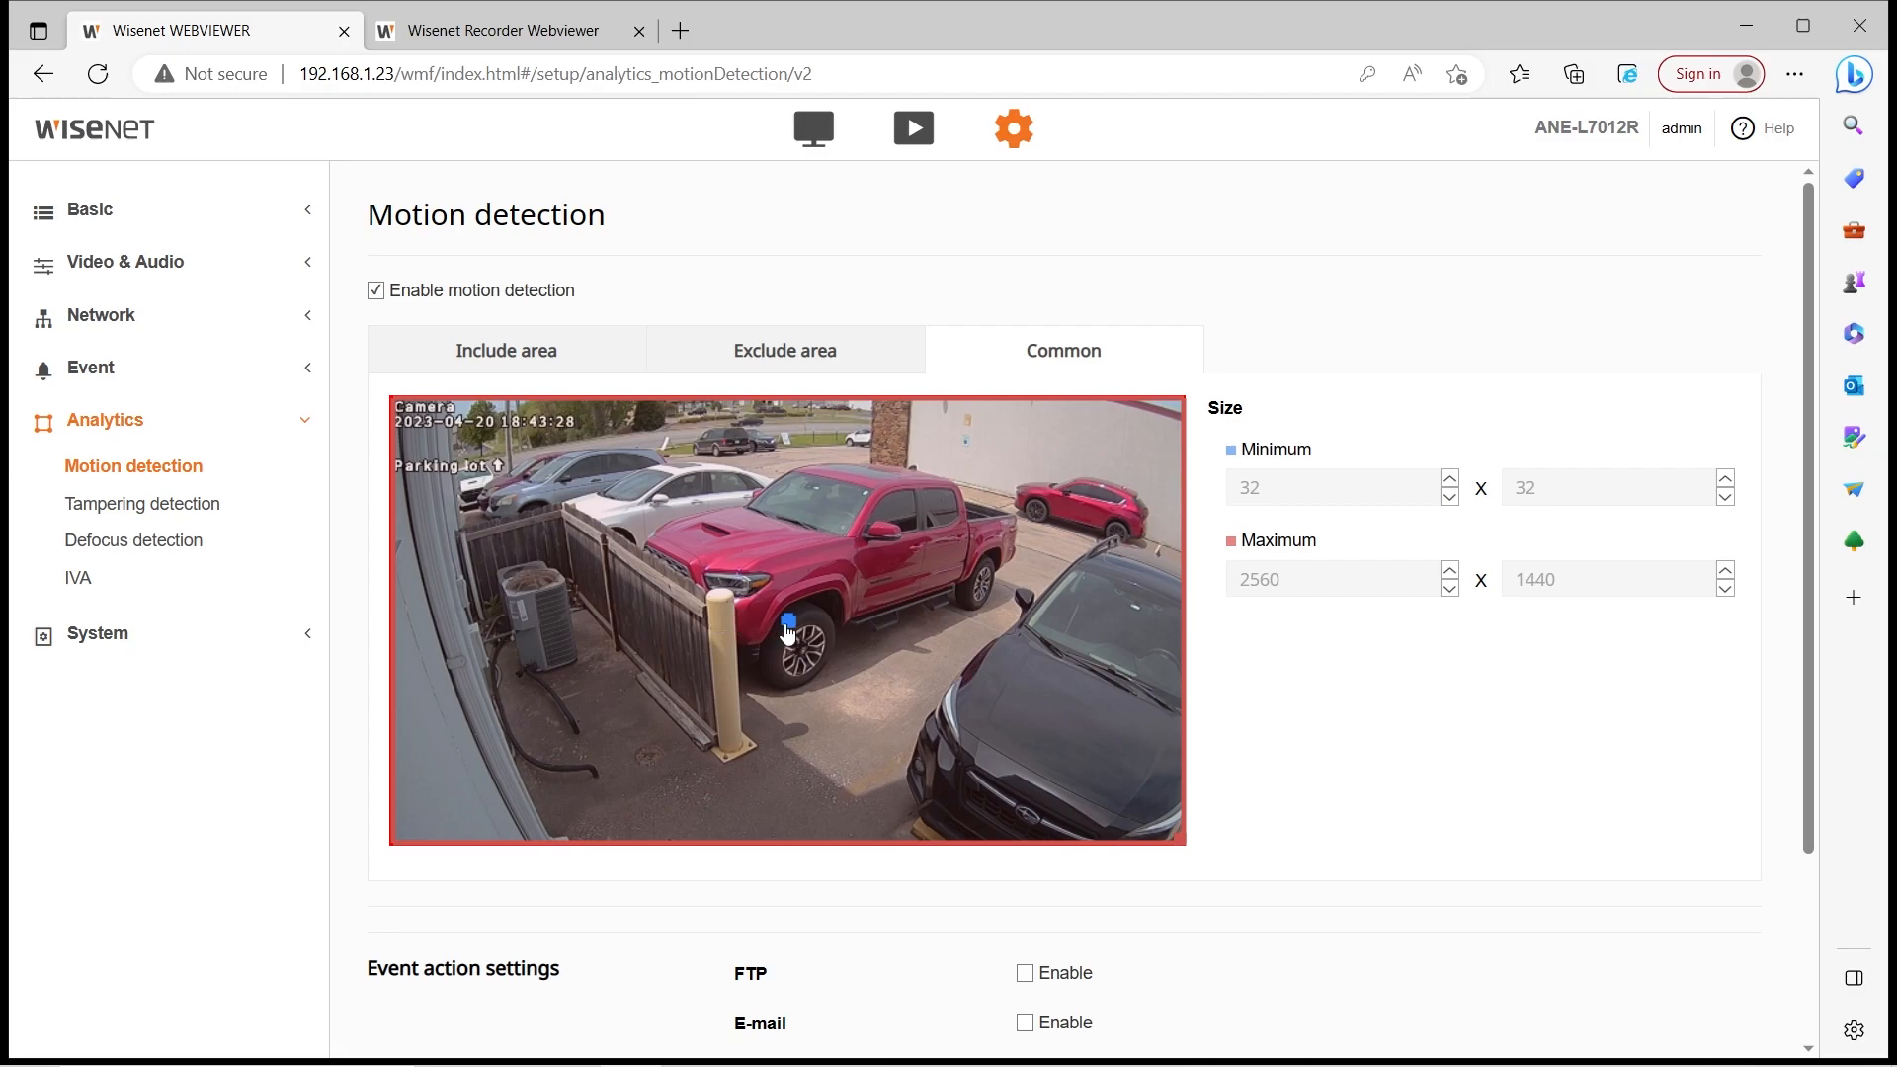
Set motion detection level to 1, adjust sensitivity, and lower the include area's top corners
click(239, 474)
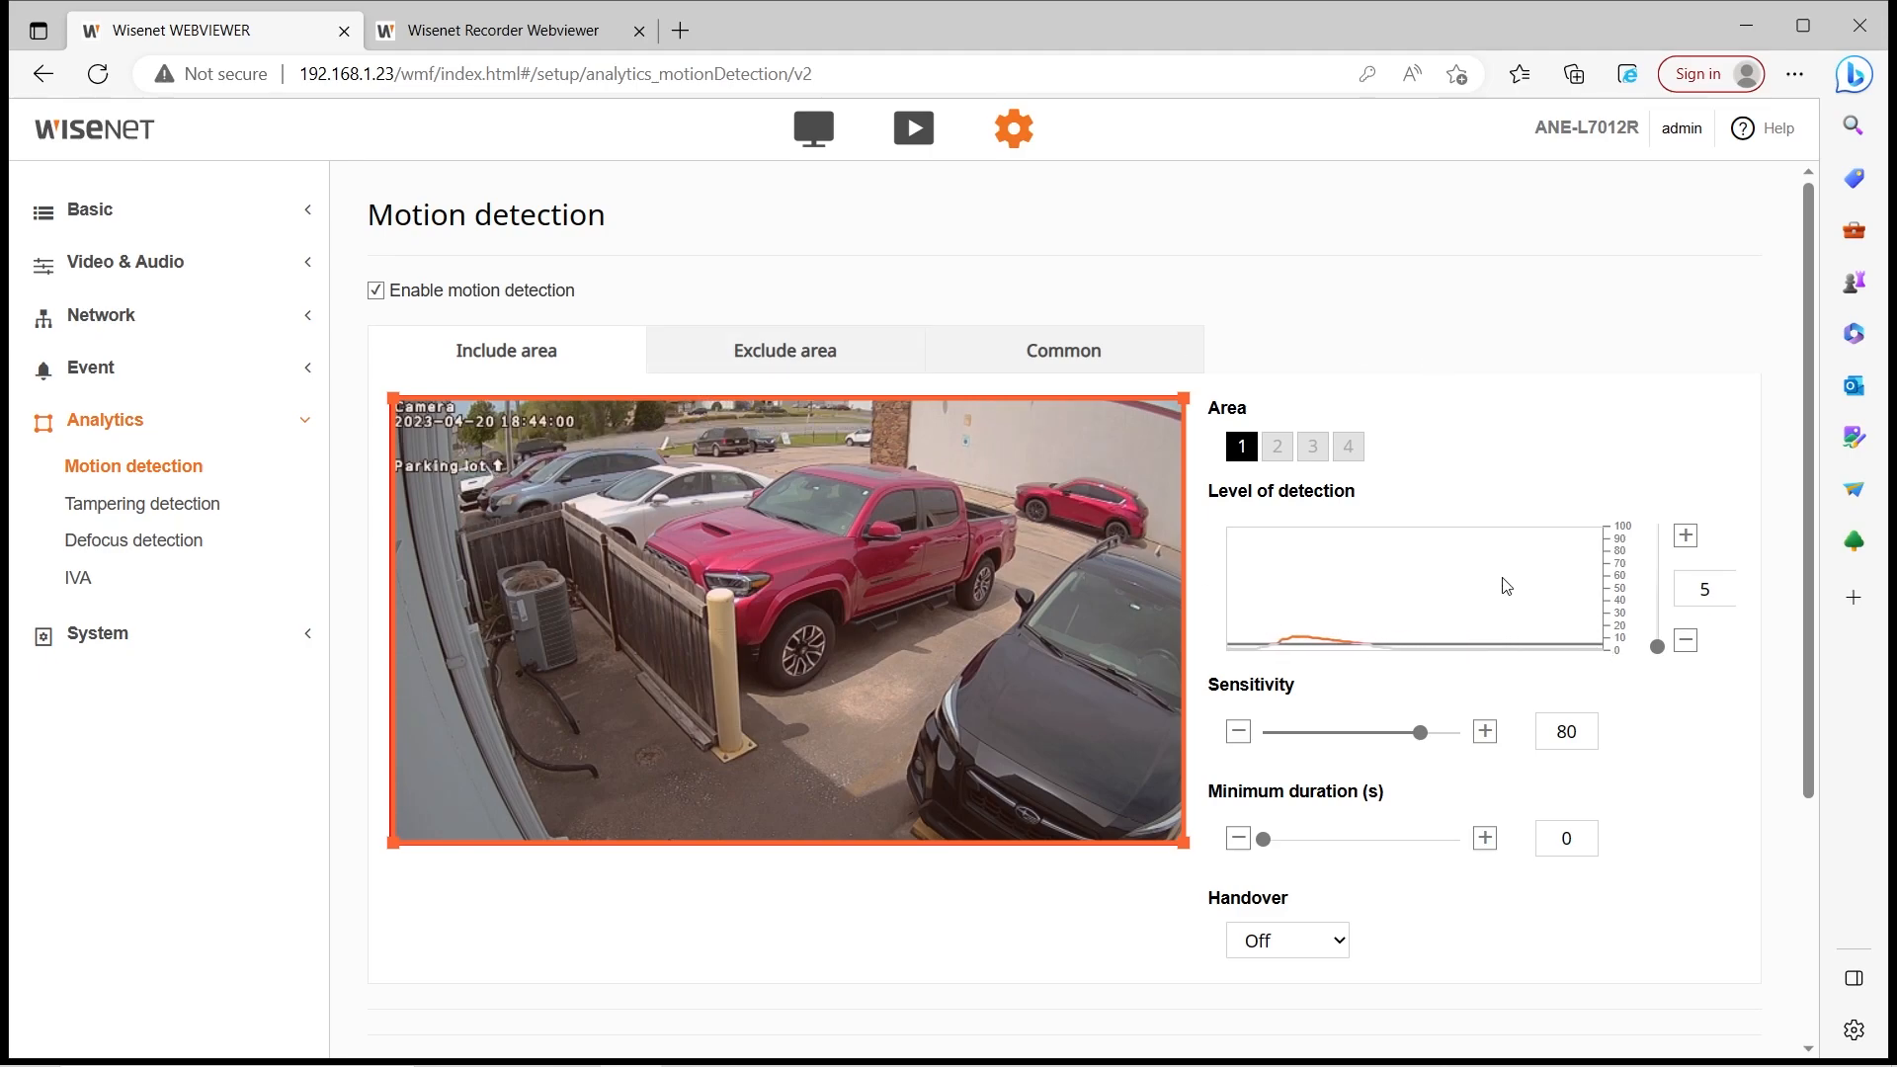
drag(1658, 646, 1661, 634)
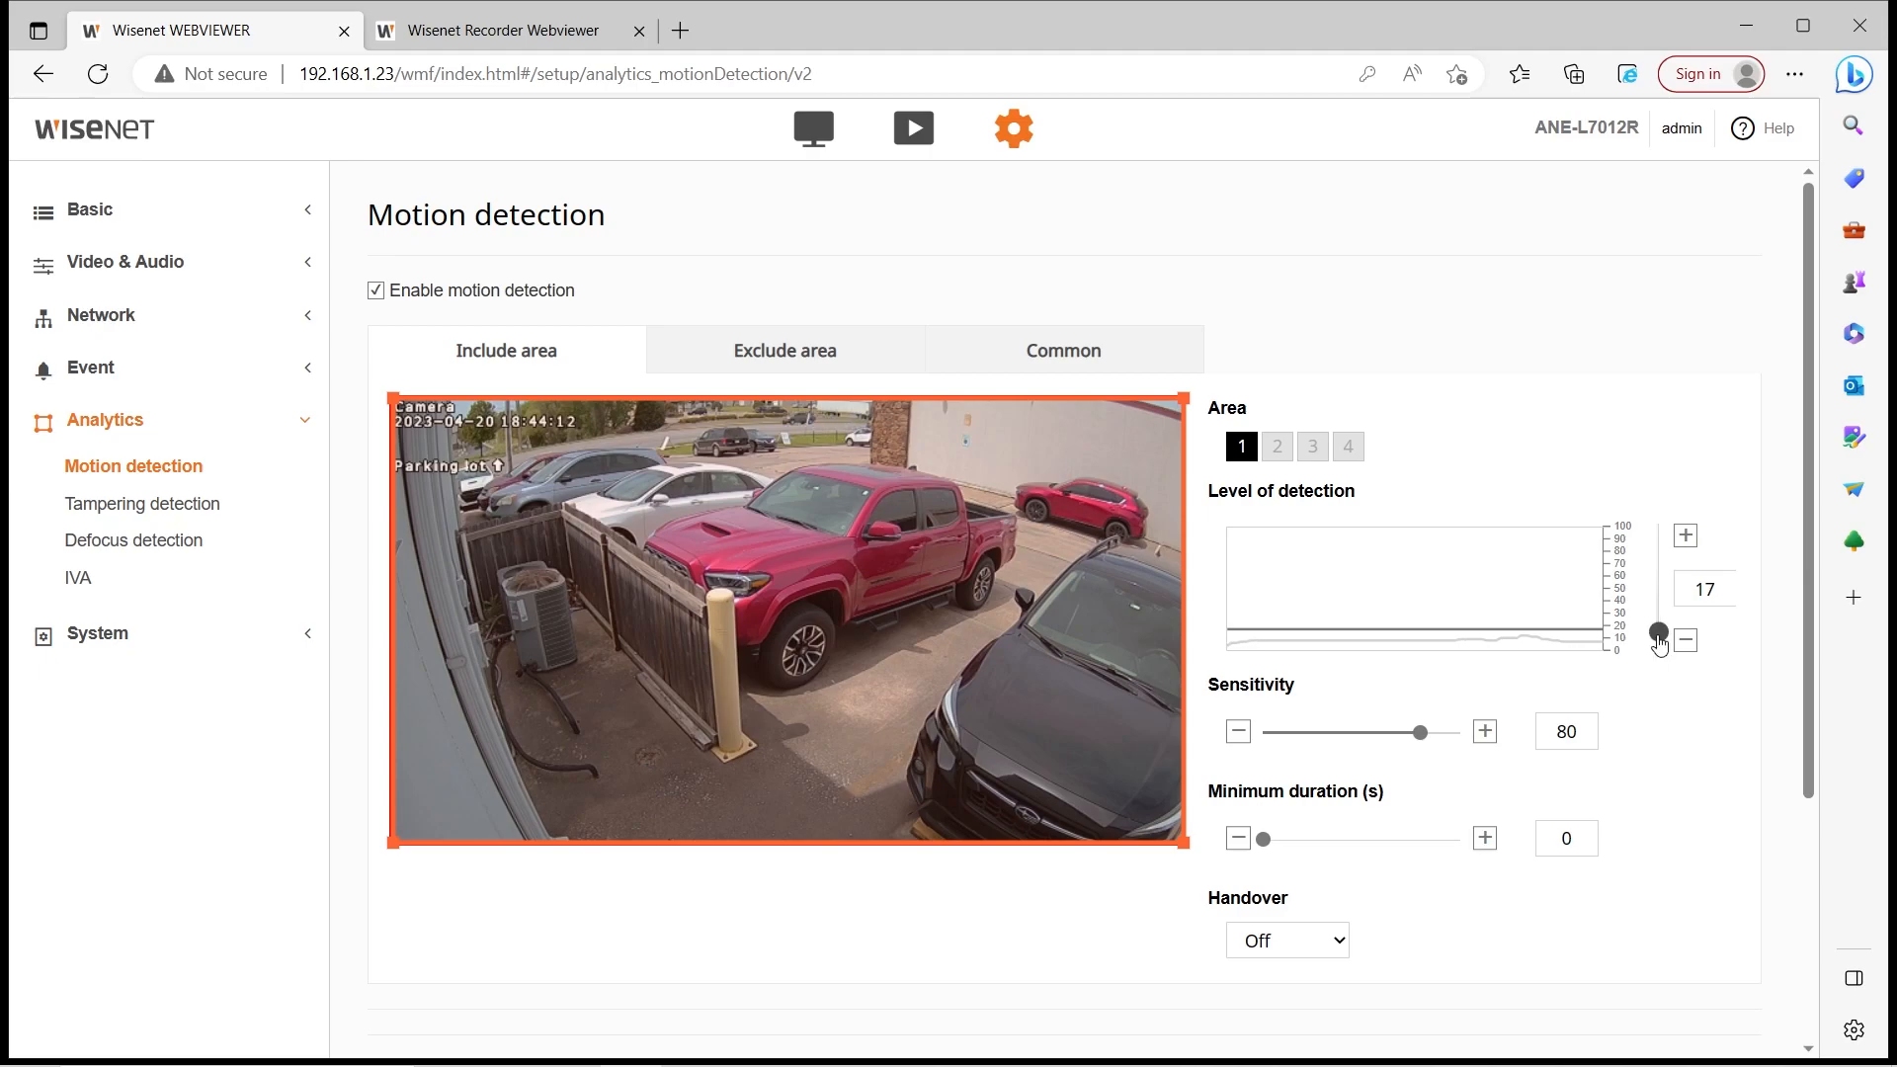
drag(1658, 637, 1659, 628)
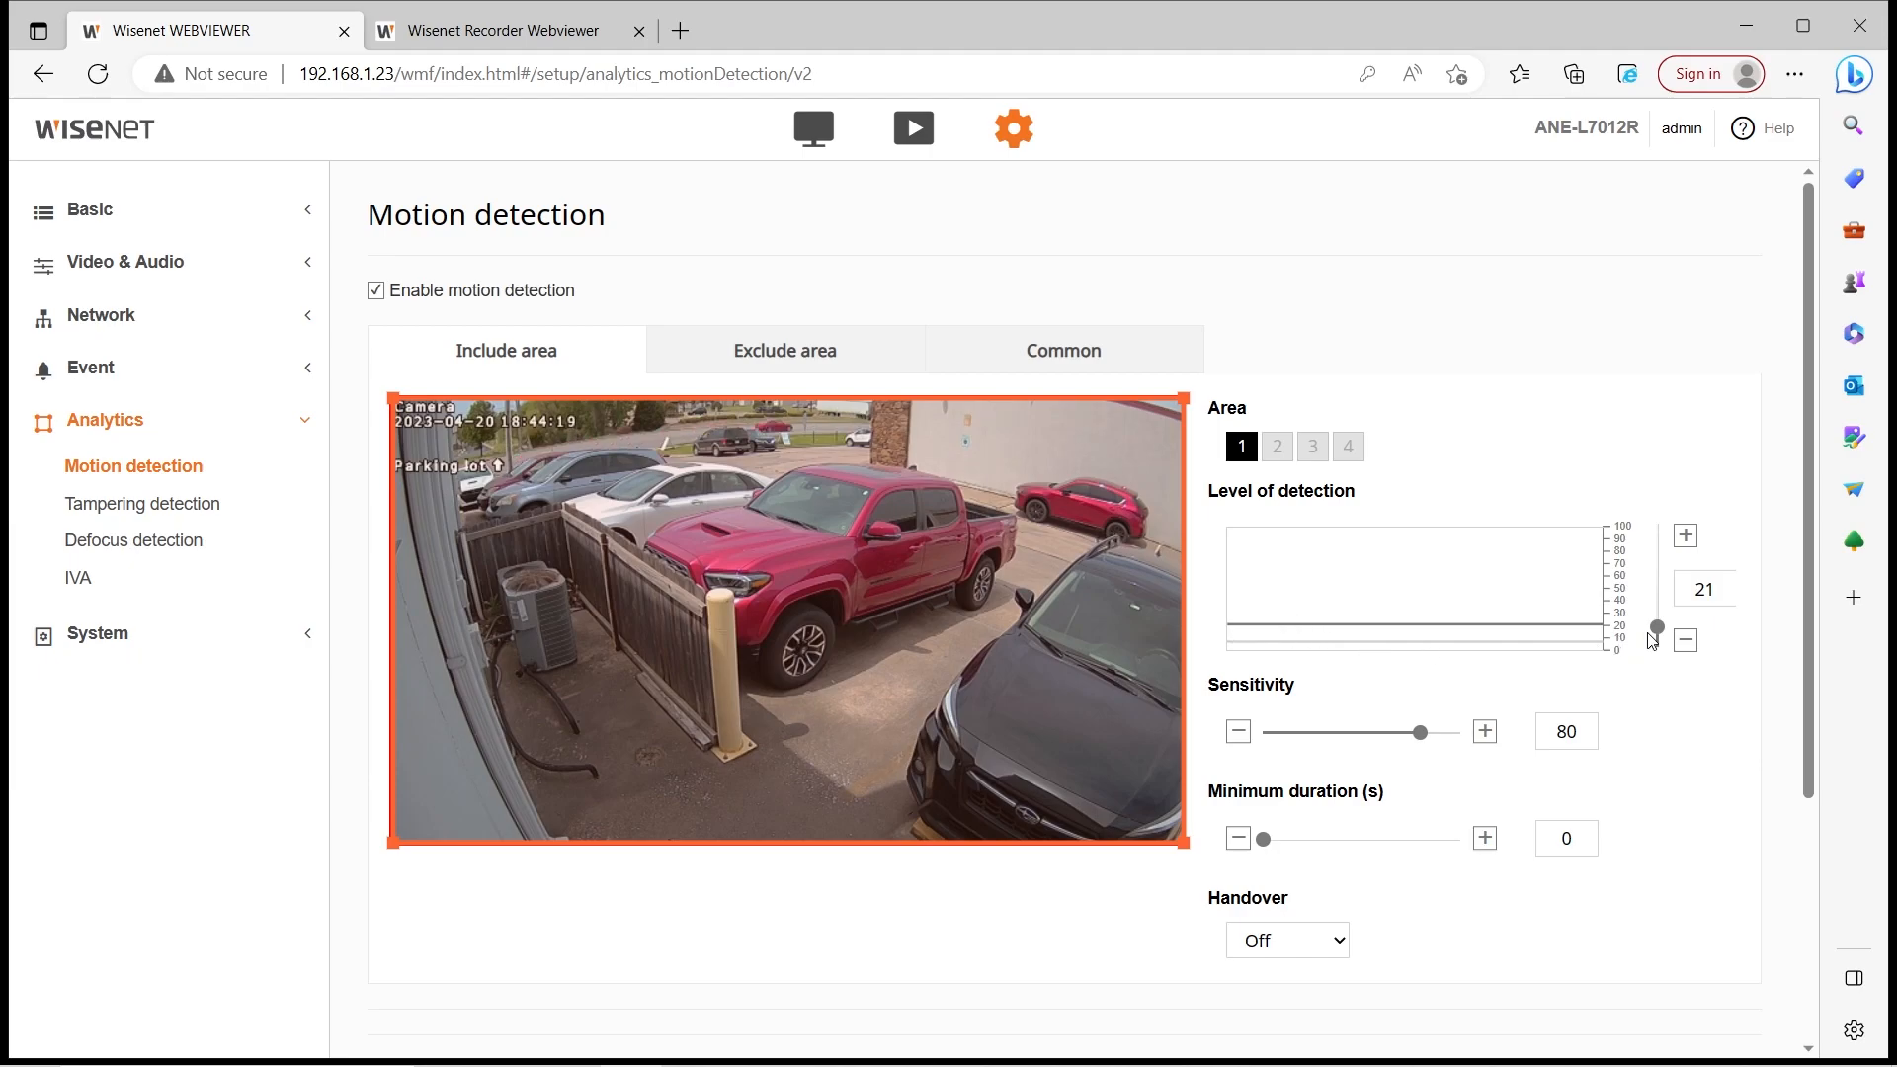
drag(1658, 633, 1617, 625)
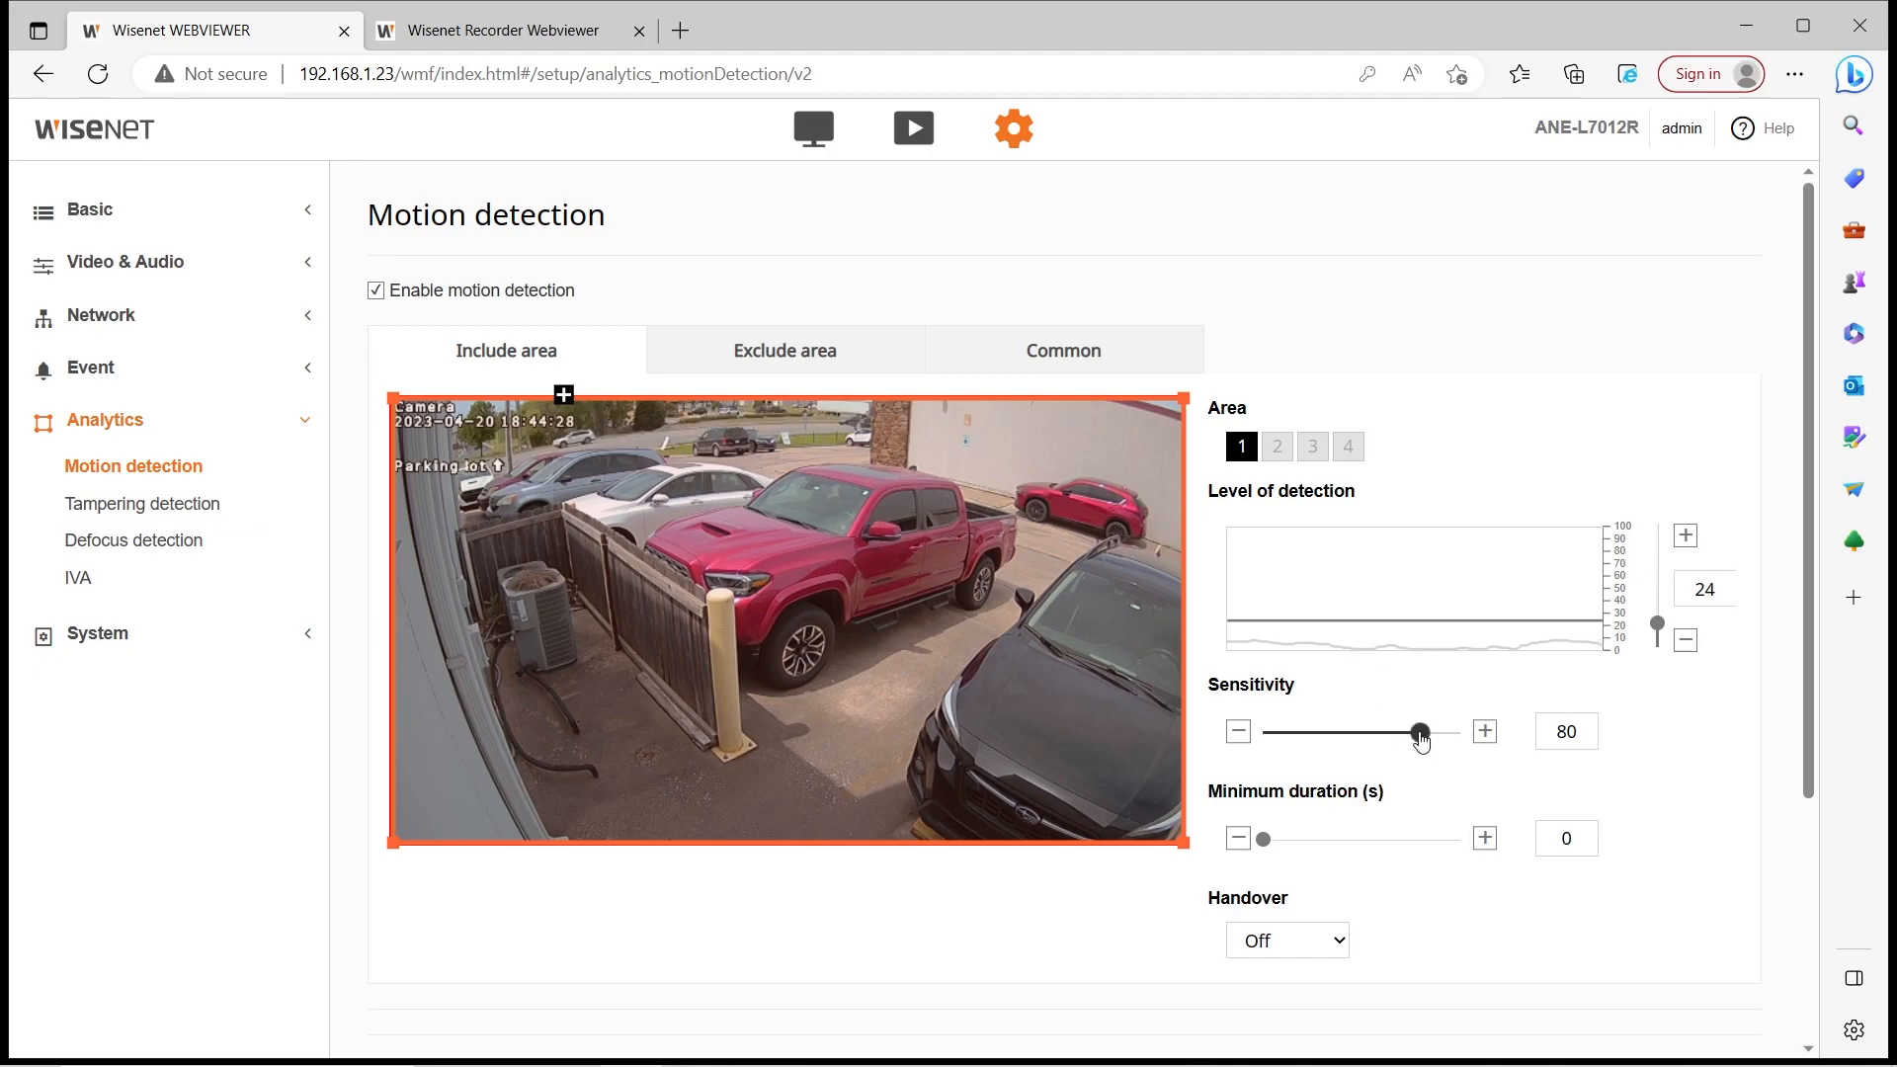
drag(1383, 734, 1377, 737)
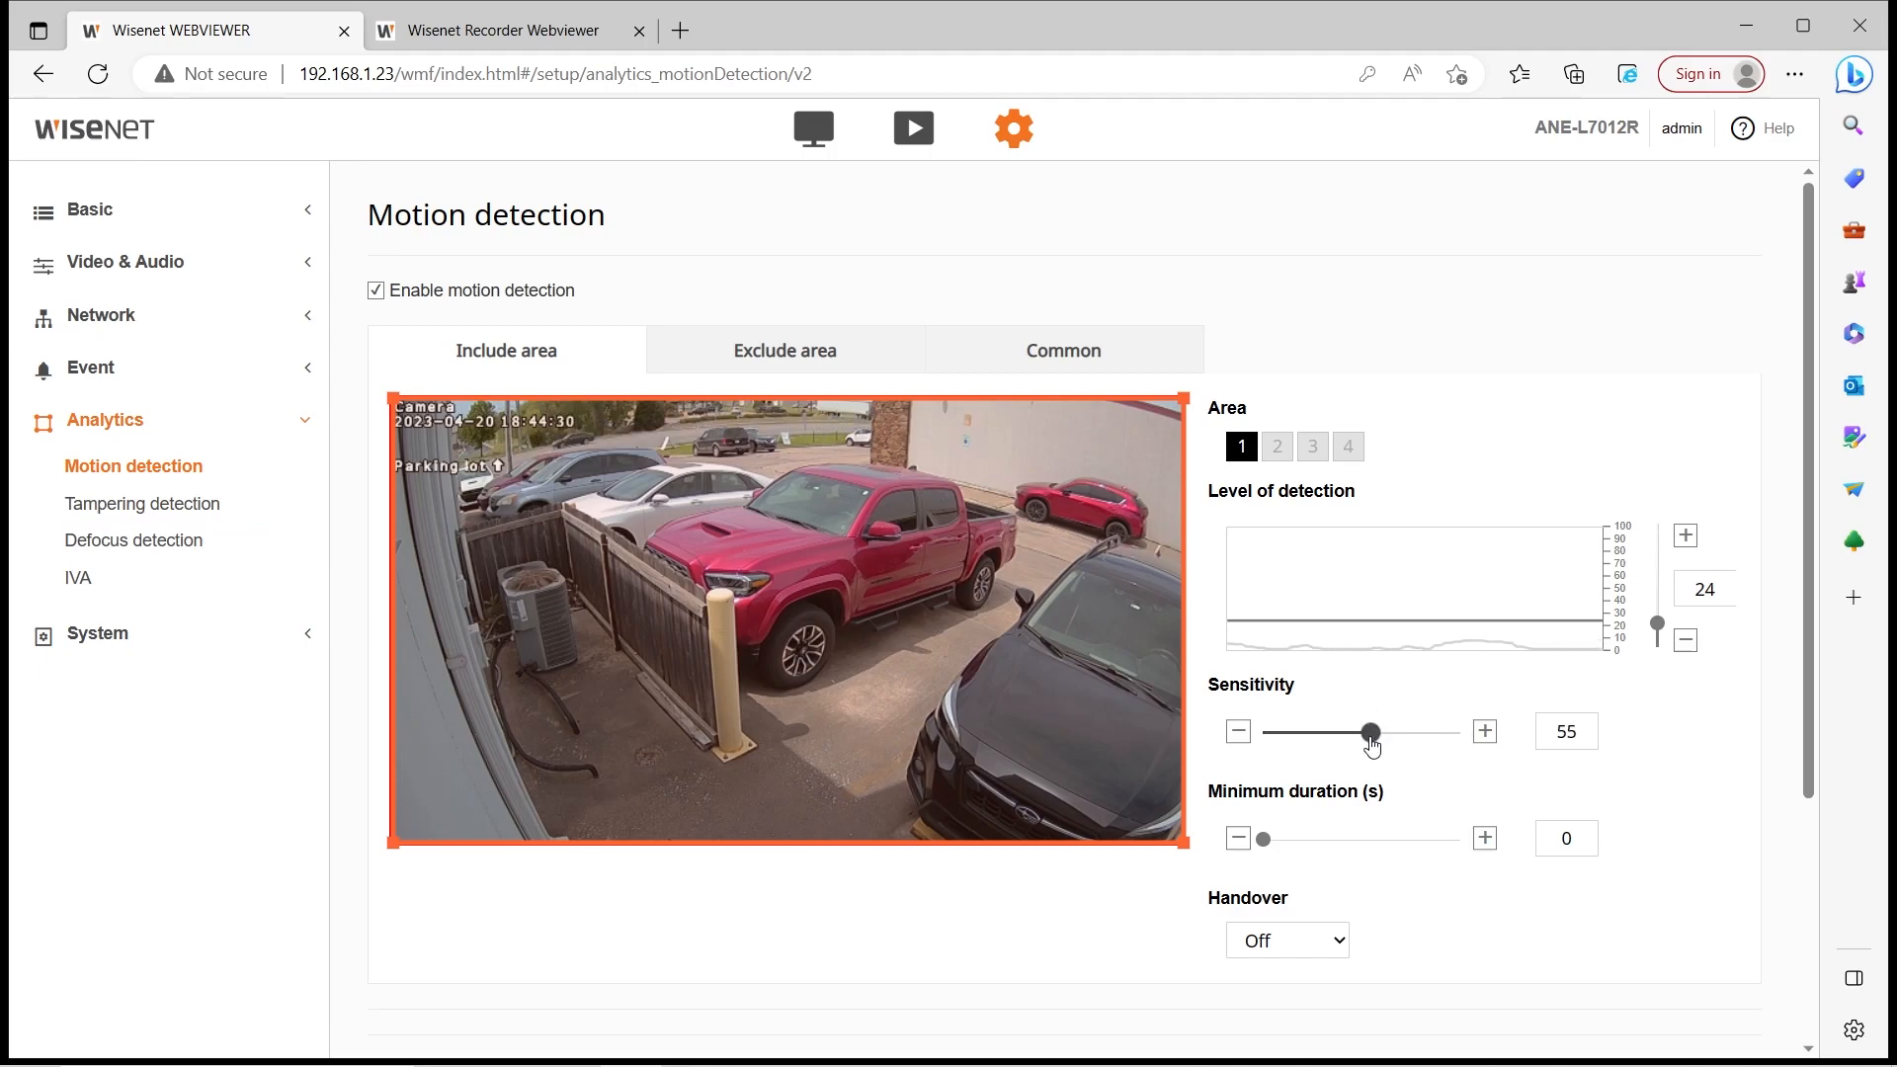
drag(1371, 741, 1469, 750)
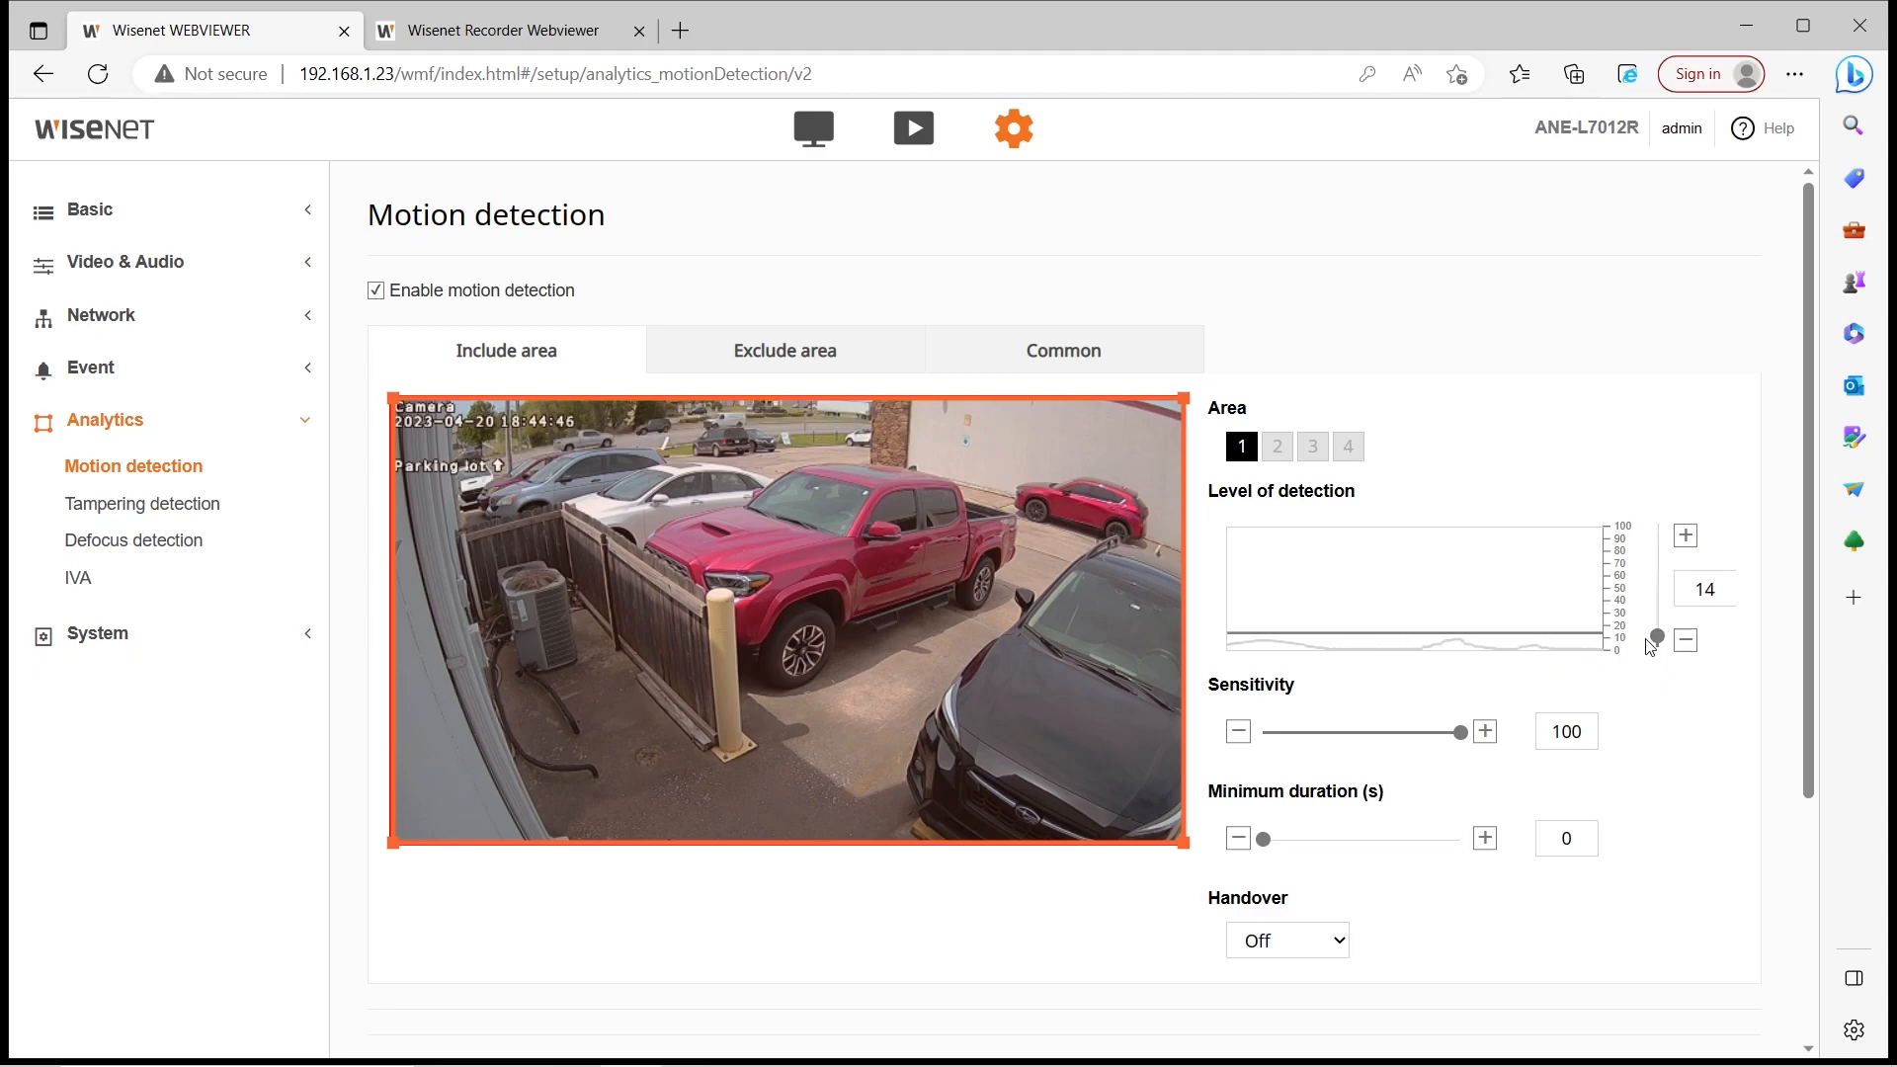
drag(1657, 685, 1652, 682)
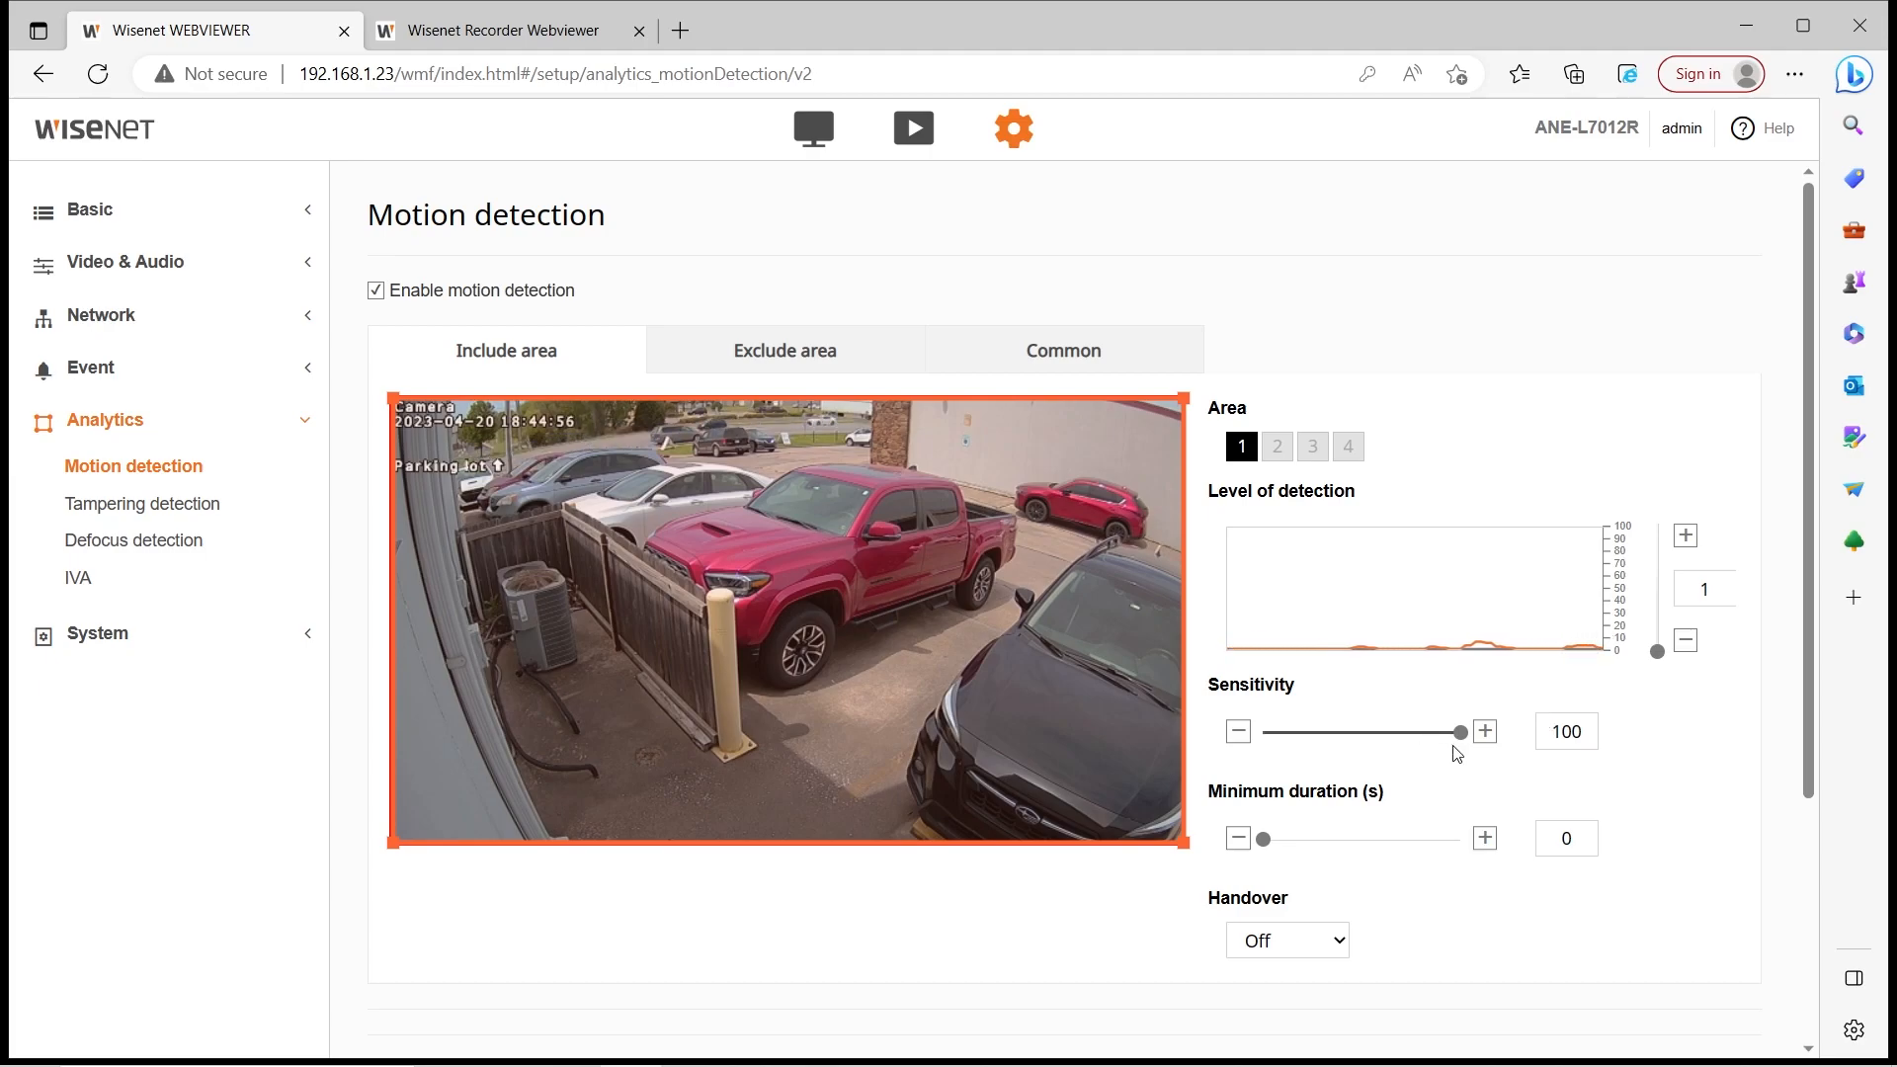
drag(1455, 745, 1282, 757)
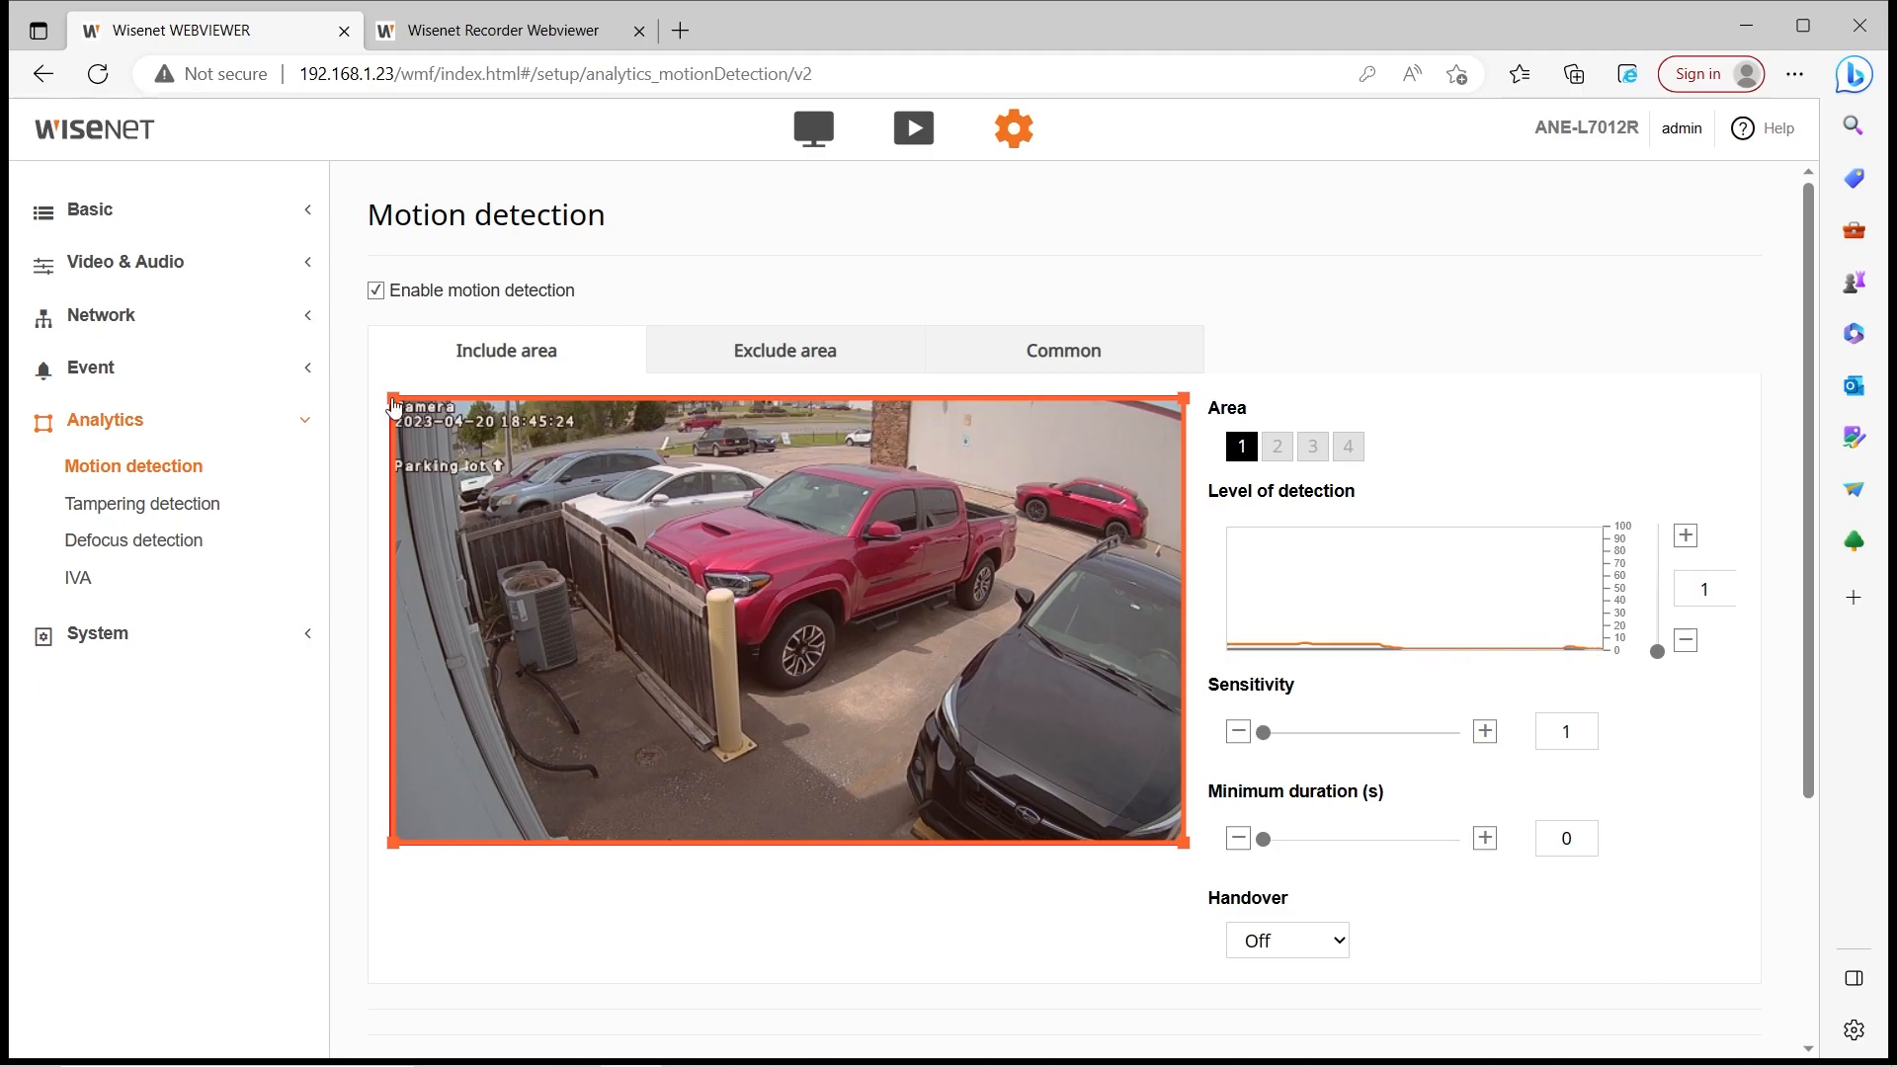
drag(393, 399, 386, 490)
drag(1182, 409, 1190, 492)
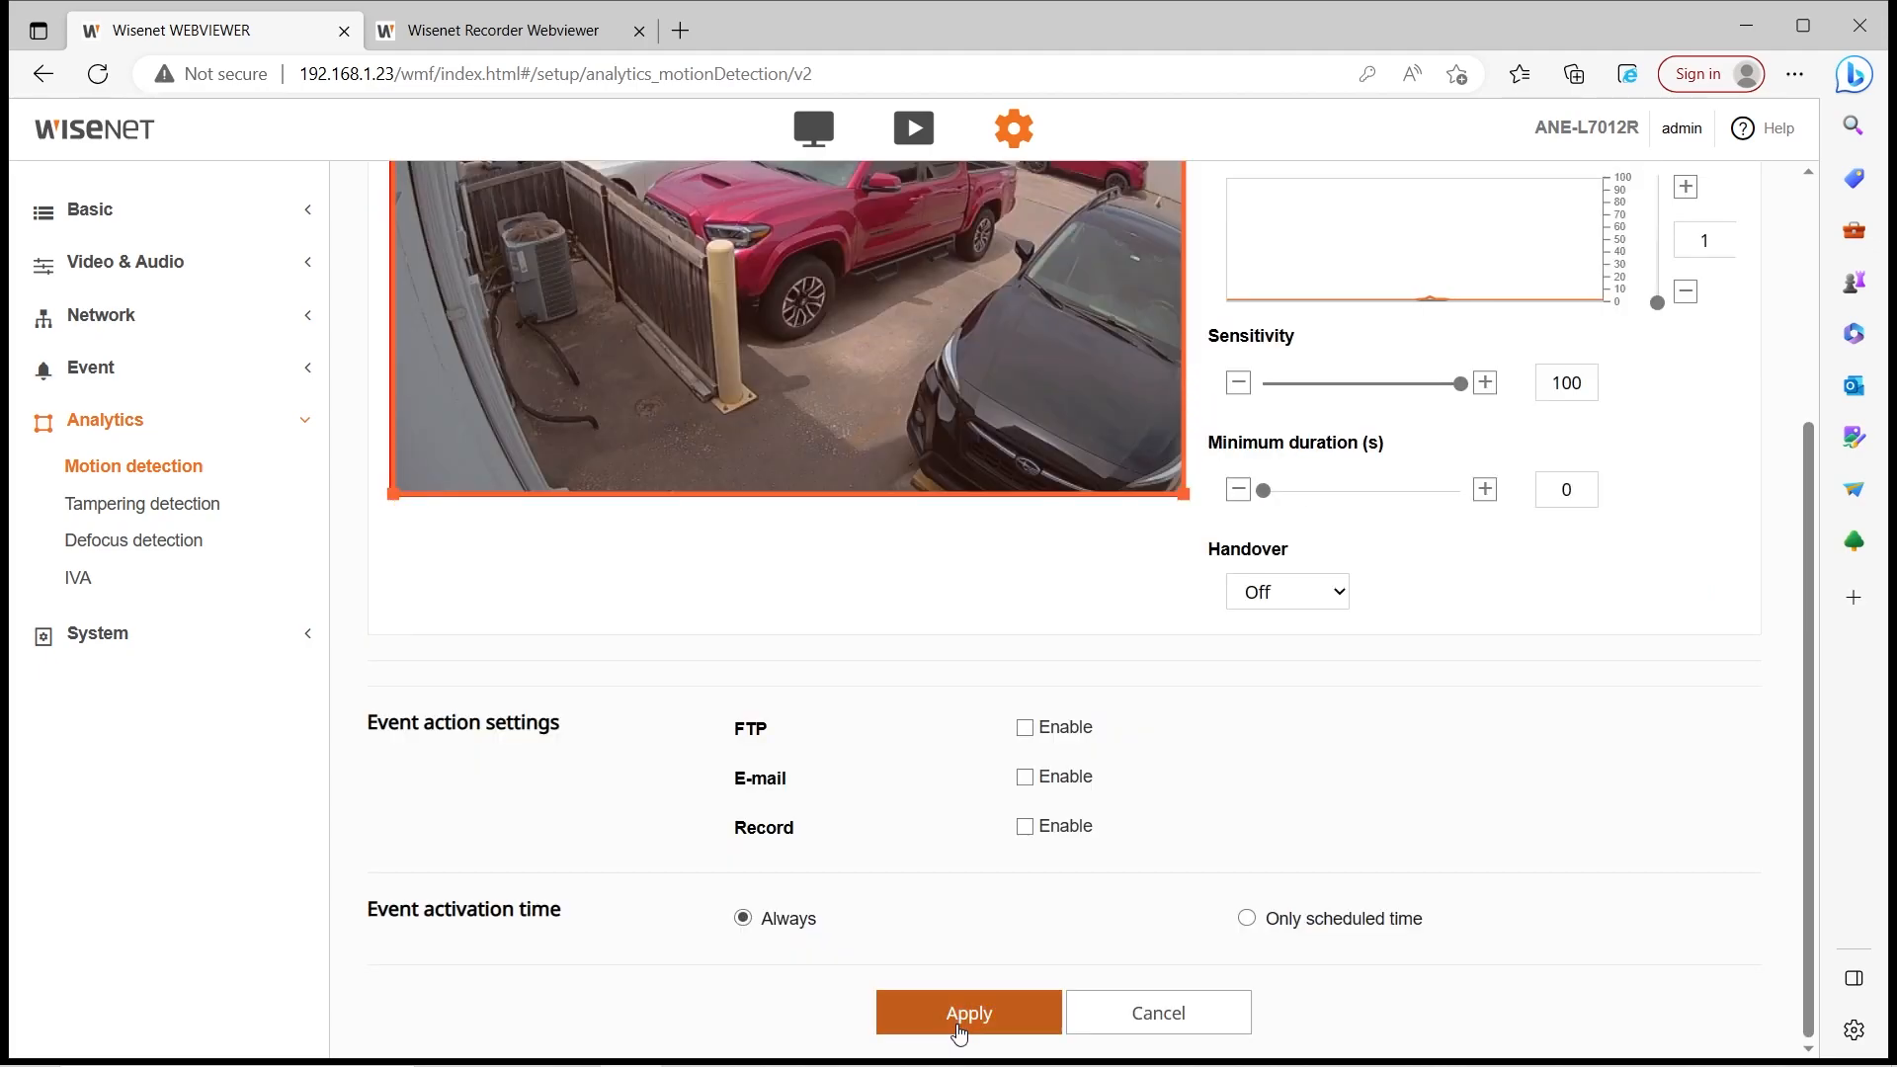
Apply and confirm the motion detection changes, then view Defocus detection settings
click(968, 1014)
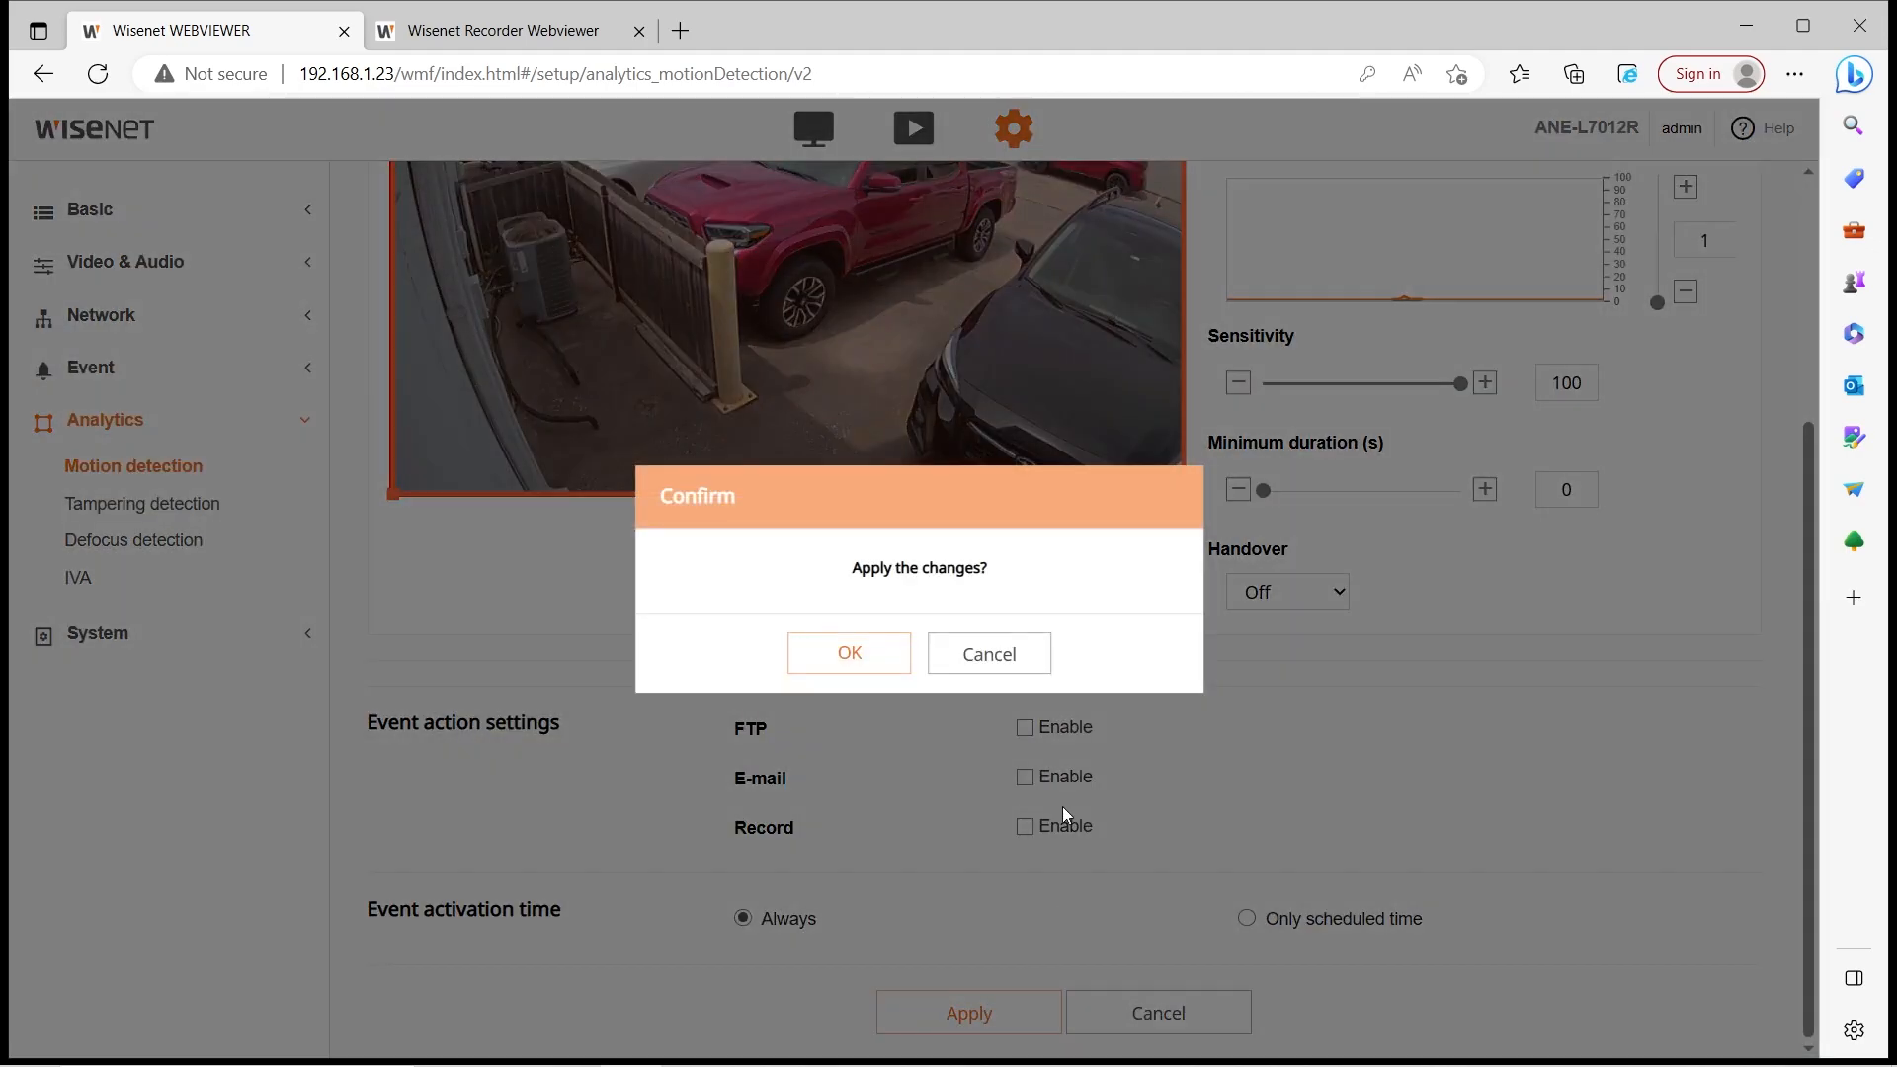
click(1010, 660)
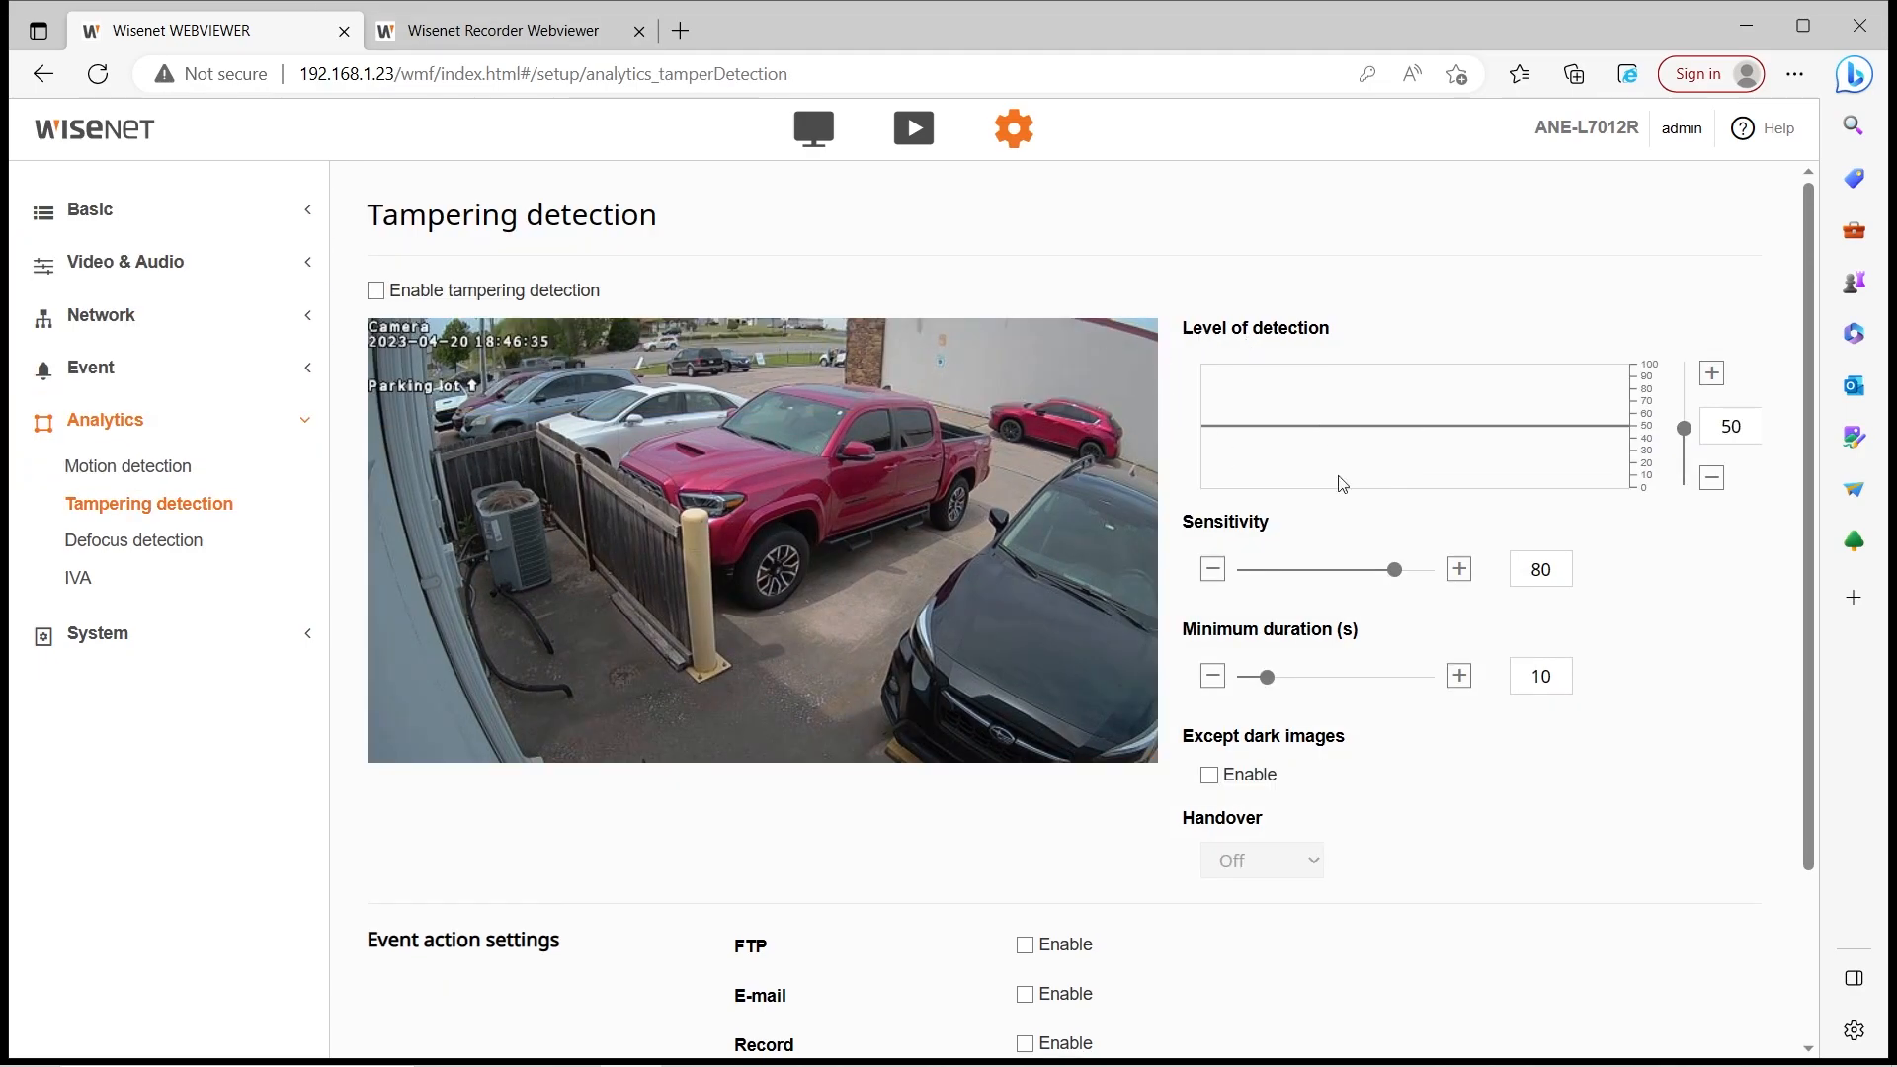
click(112, 541)
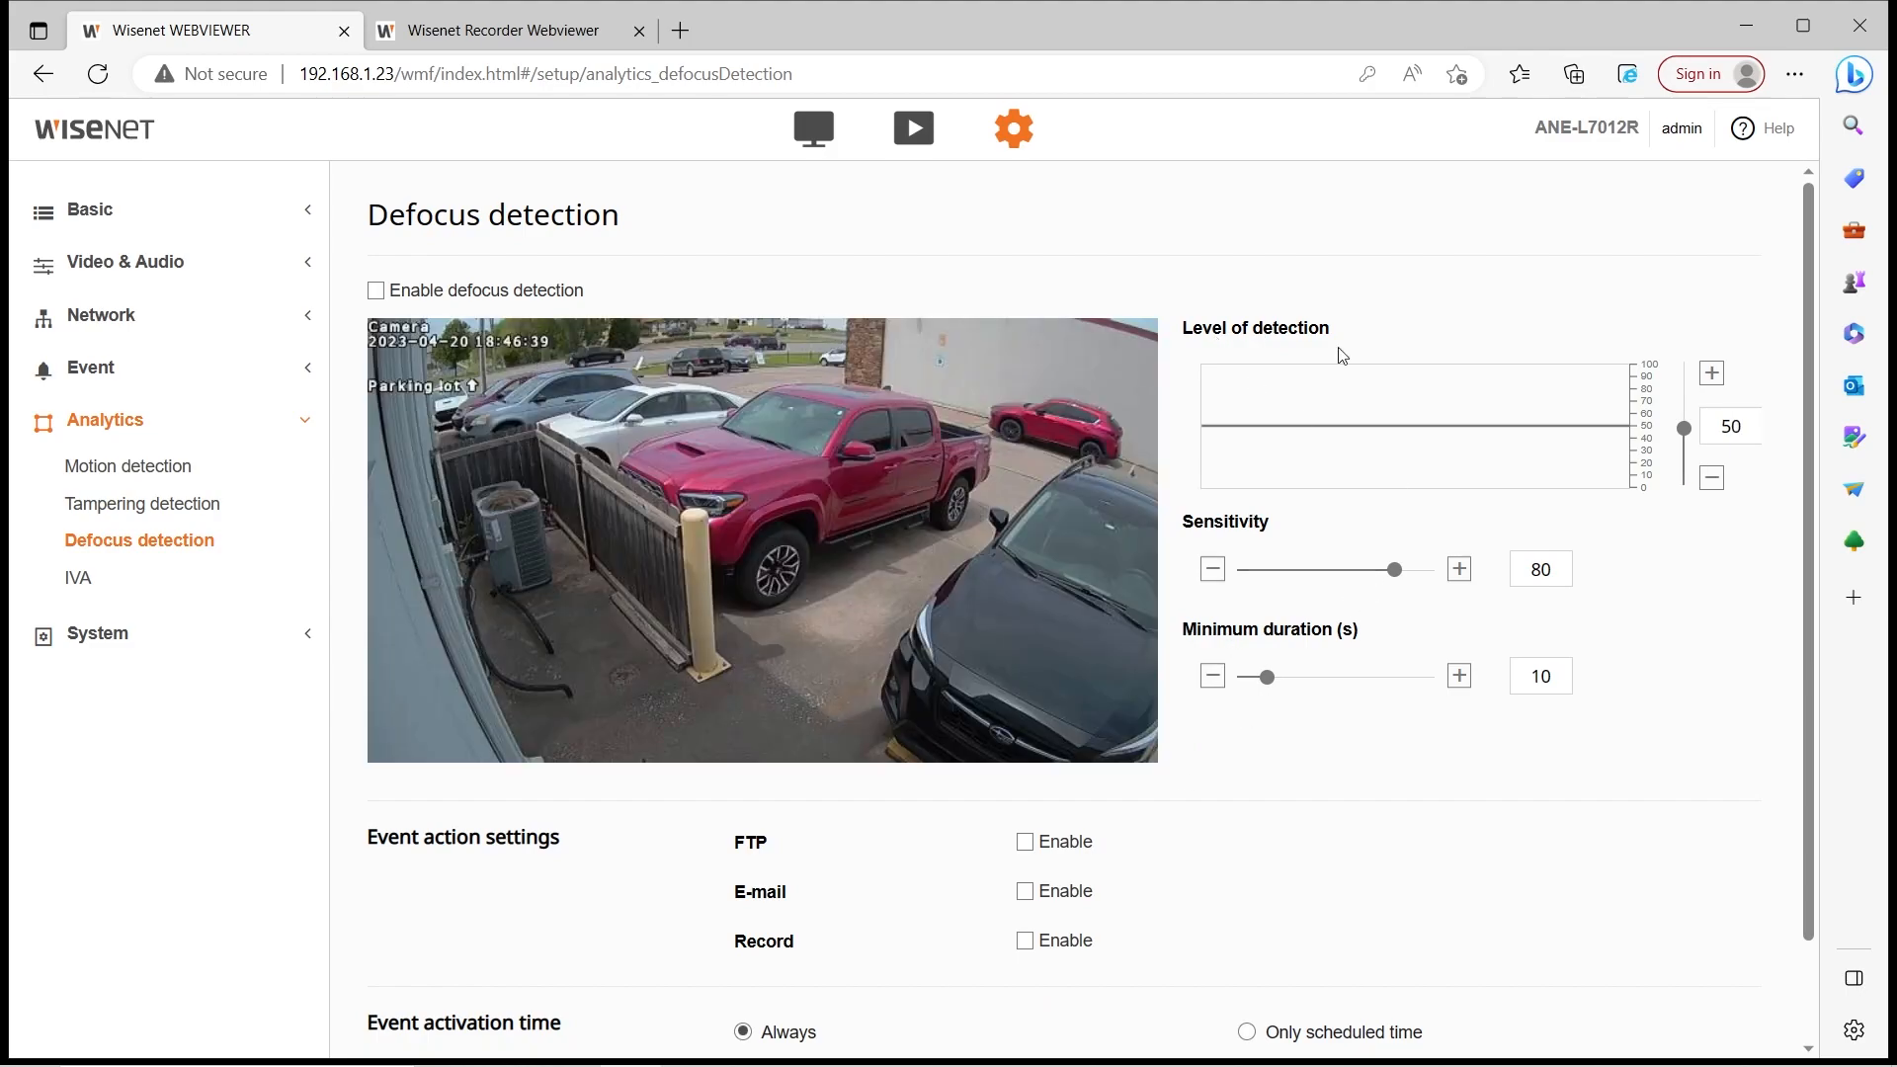
Enable IVA and review the Common tab's sensitivity and size settings
click(100, 571)
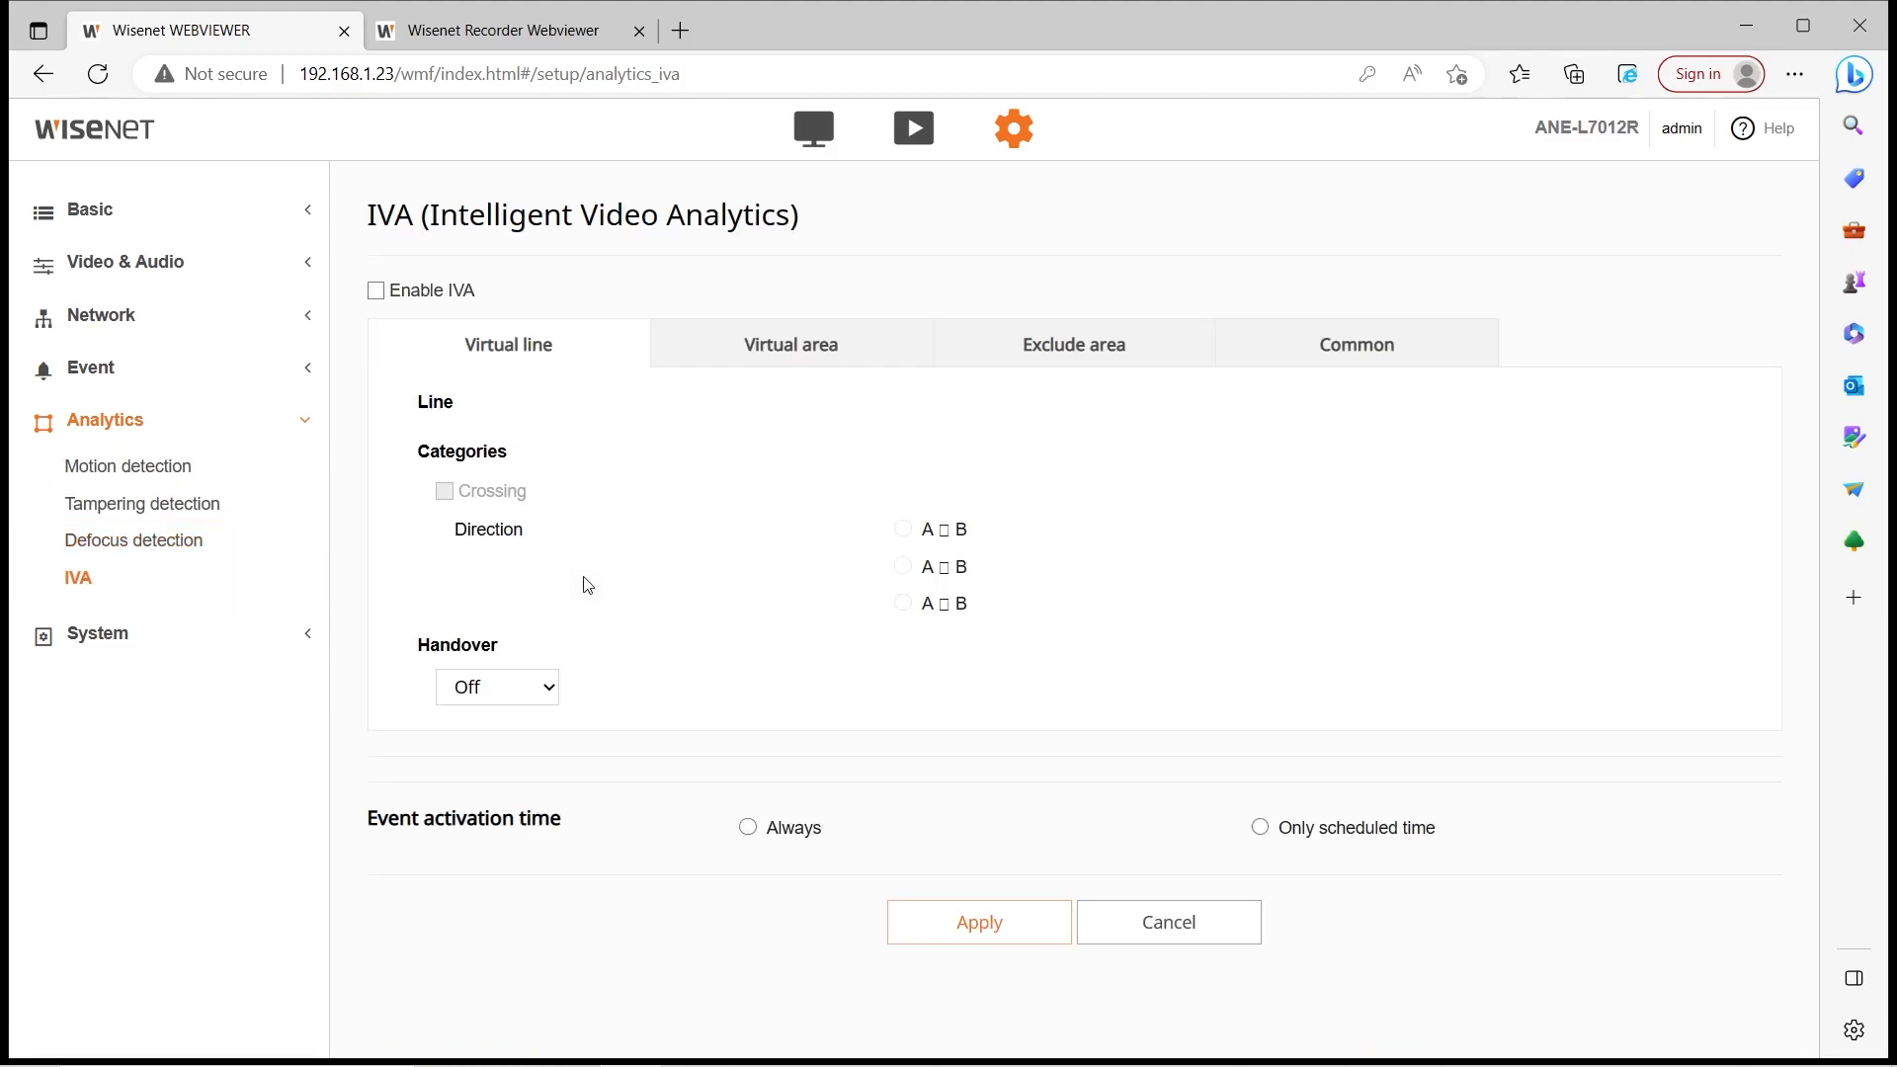
scroll(1274, 615, down, 2)
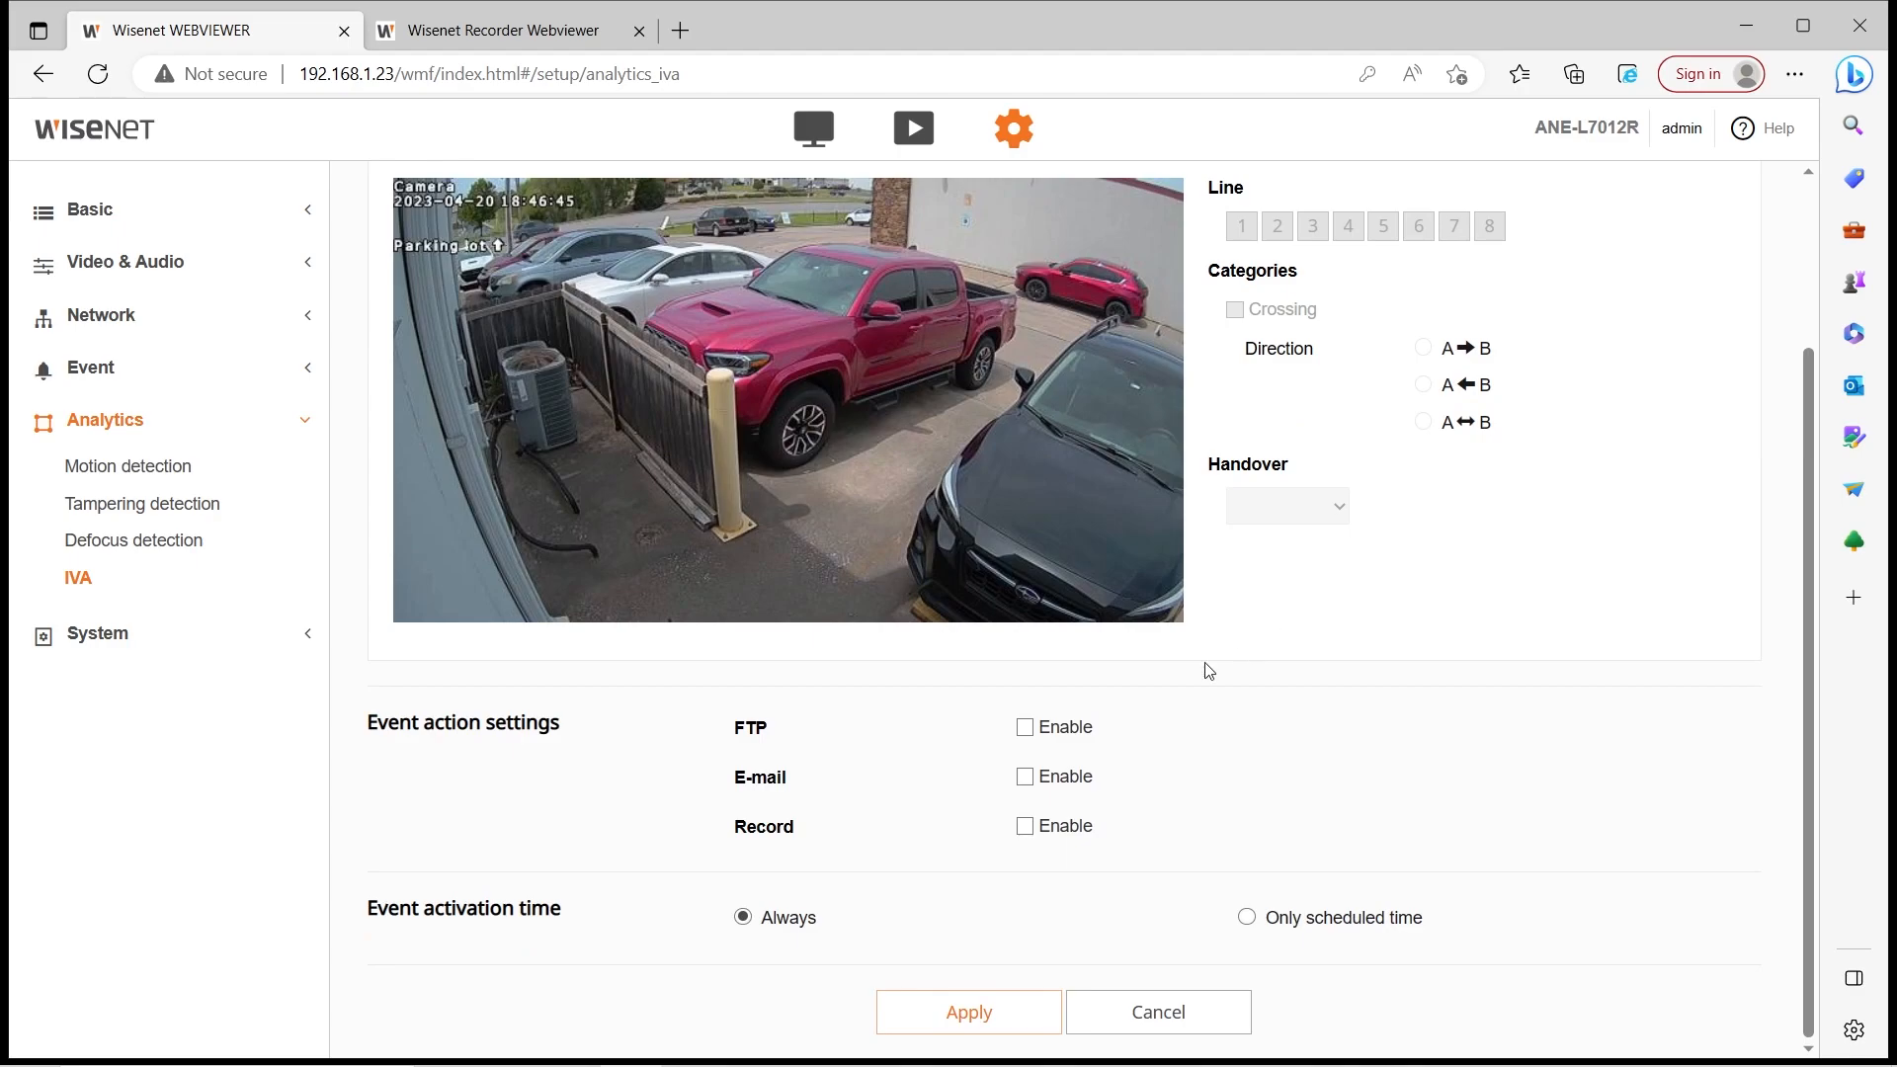
scroll(1046, 737, up, 2)
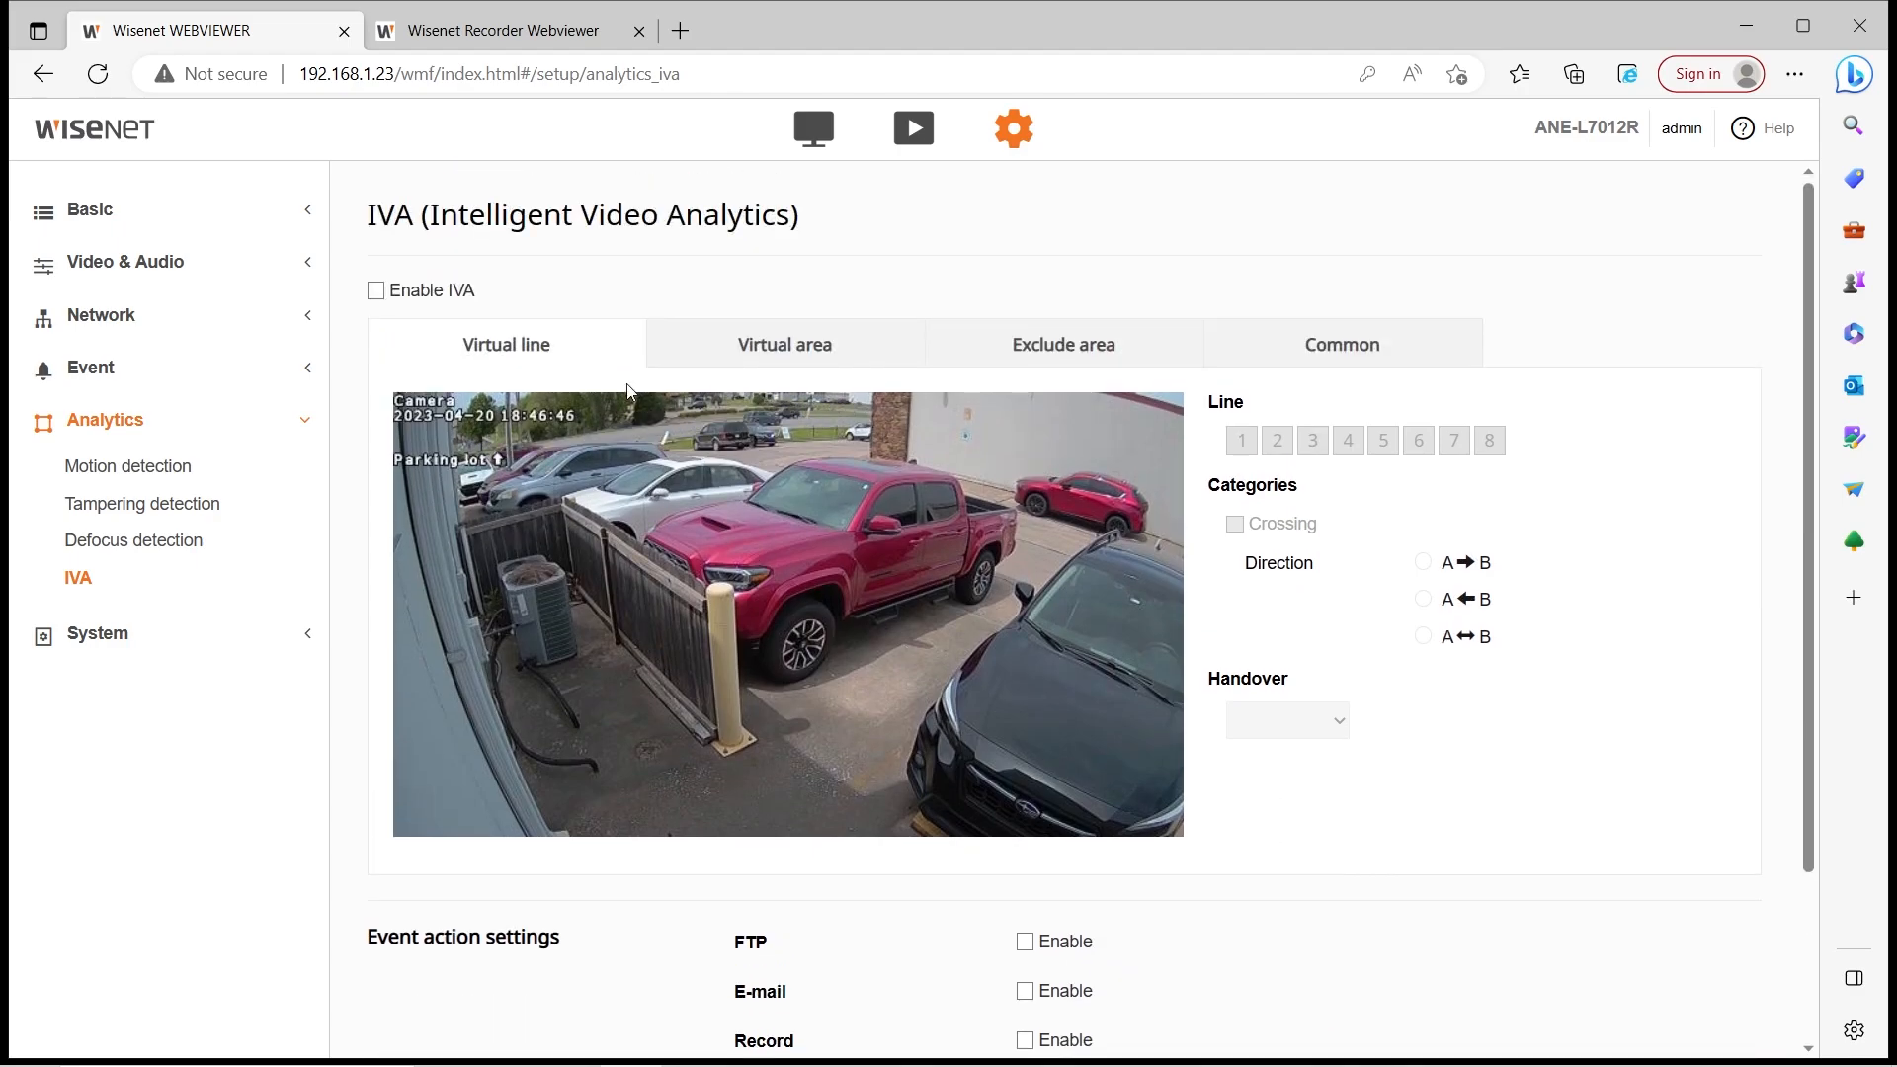
click(473, 289)
click(859, 654)
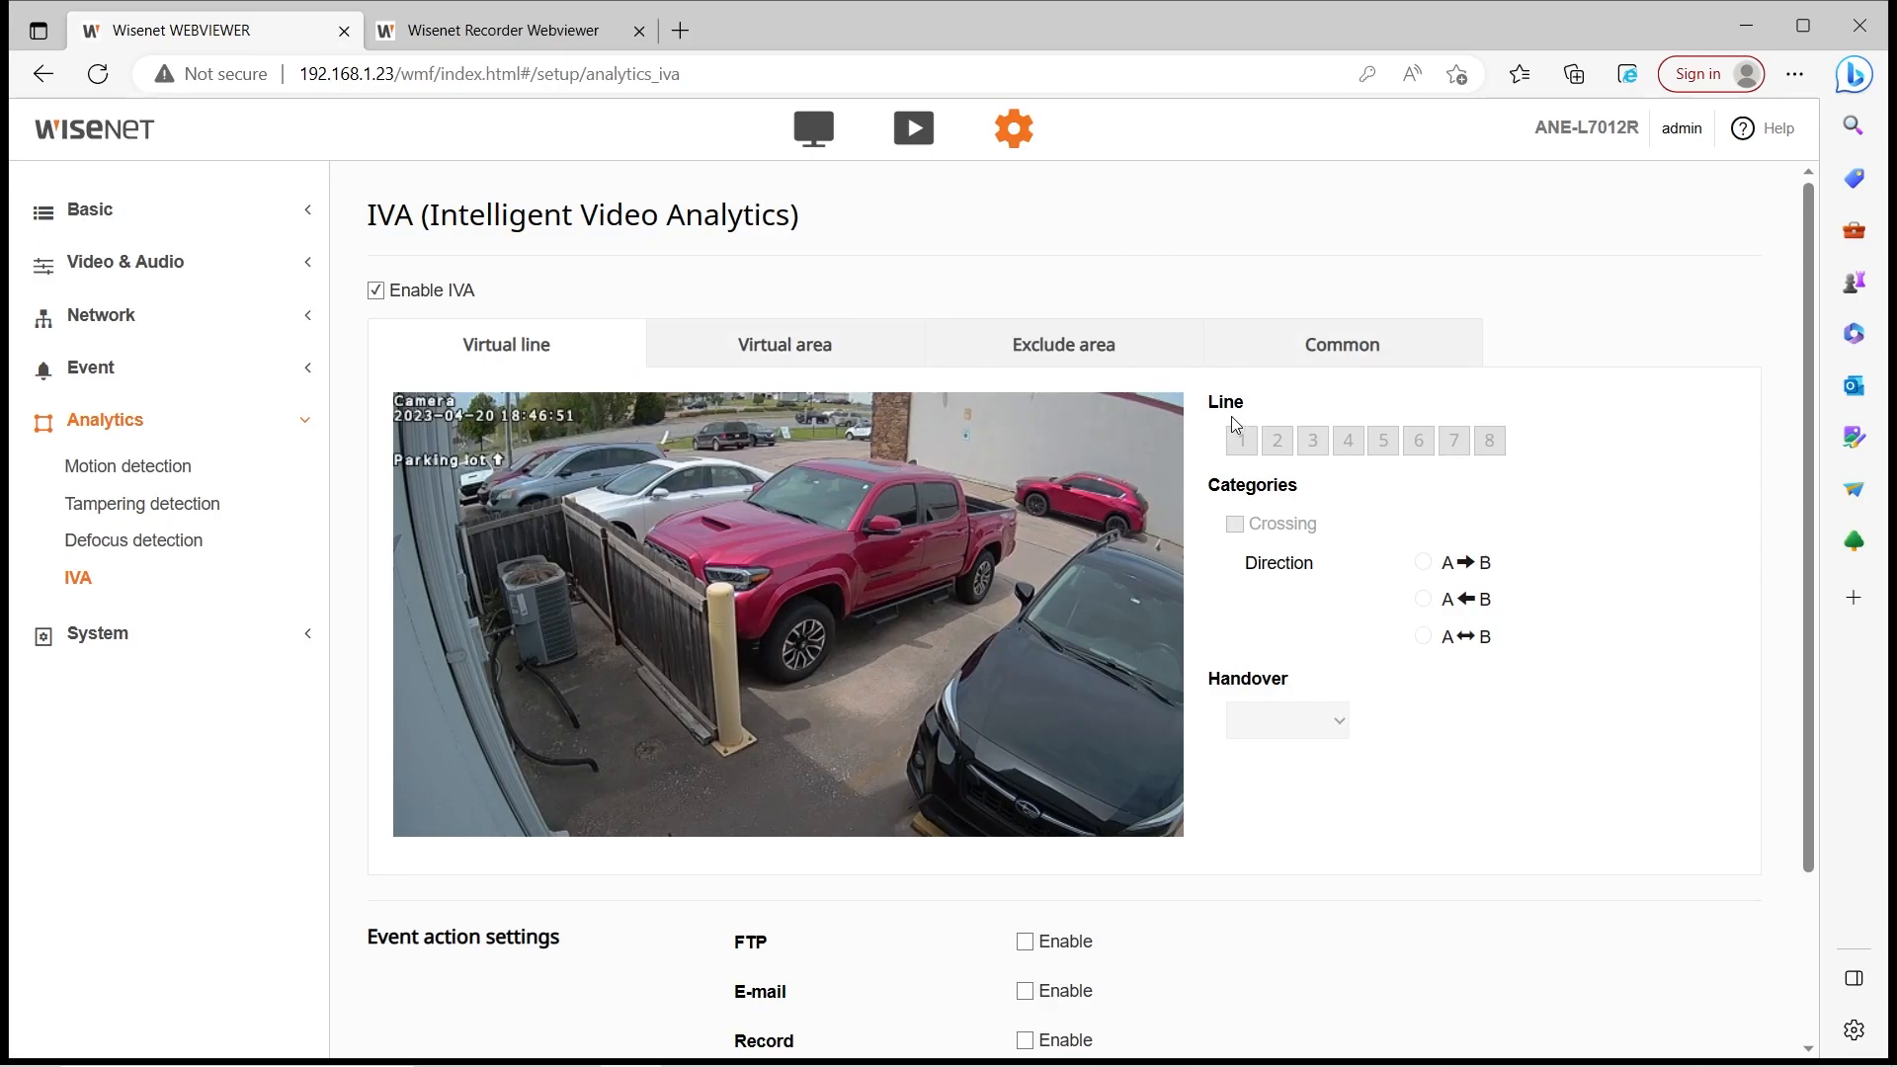
click(1341, 336)
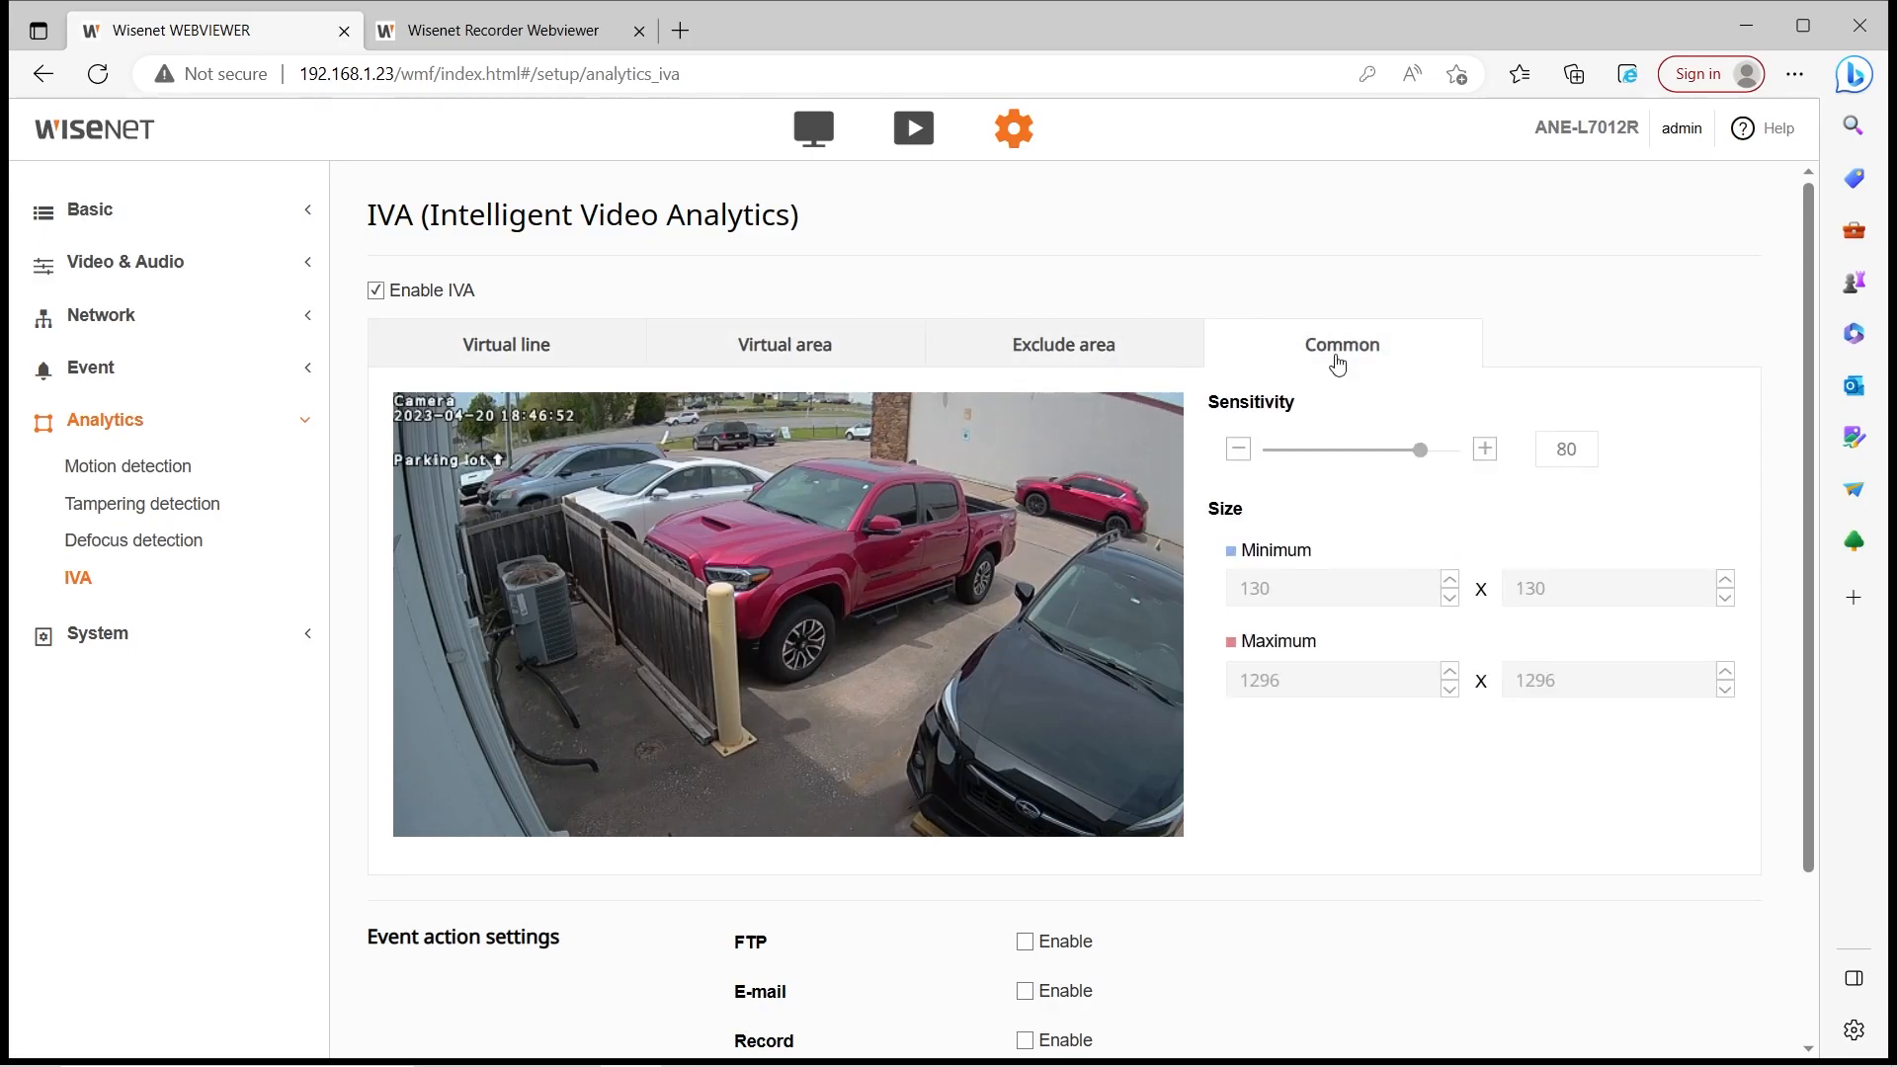
scroll(826, 669, down, 2)
scroll(1094, 796, up, 1)
scroll(788, 600, up, 1)
click(524, 341)
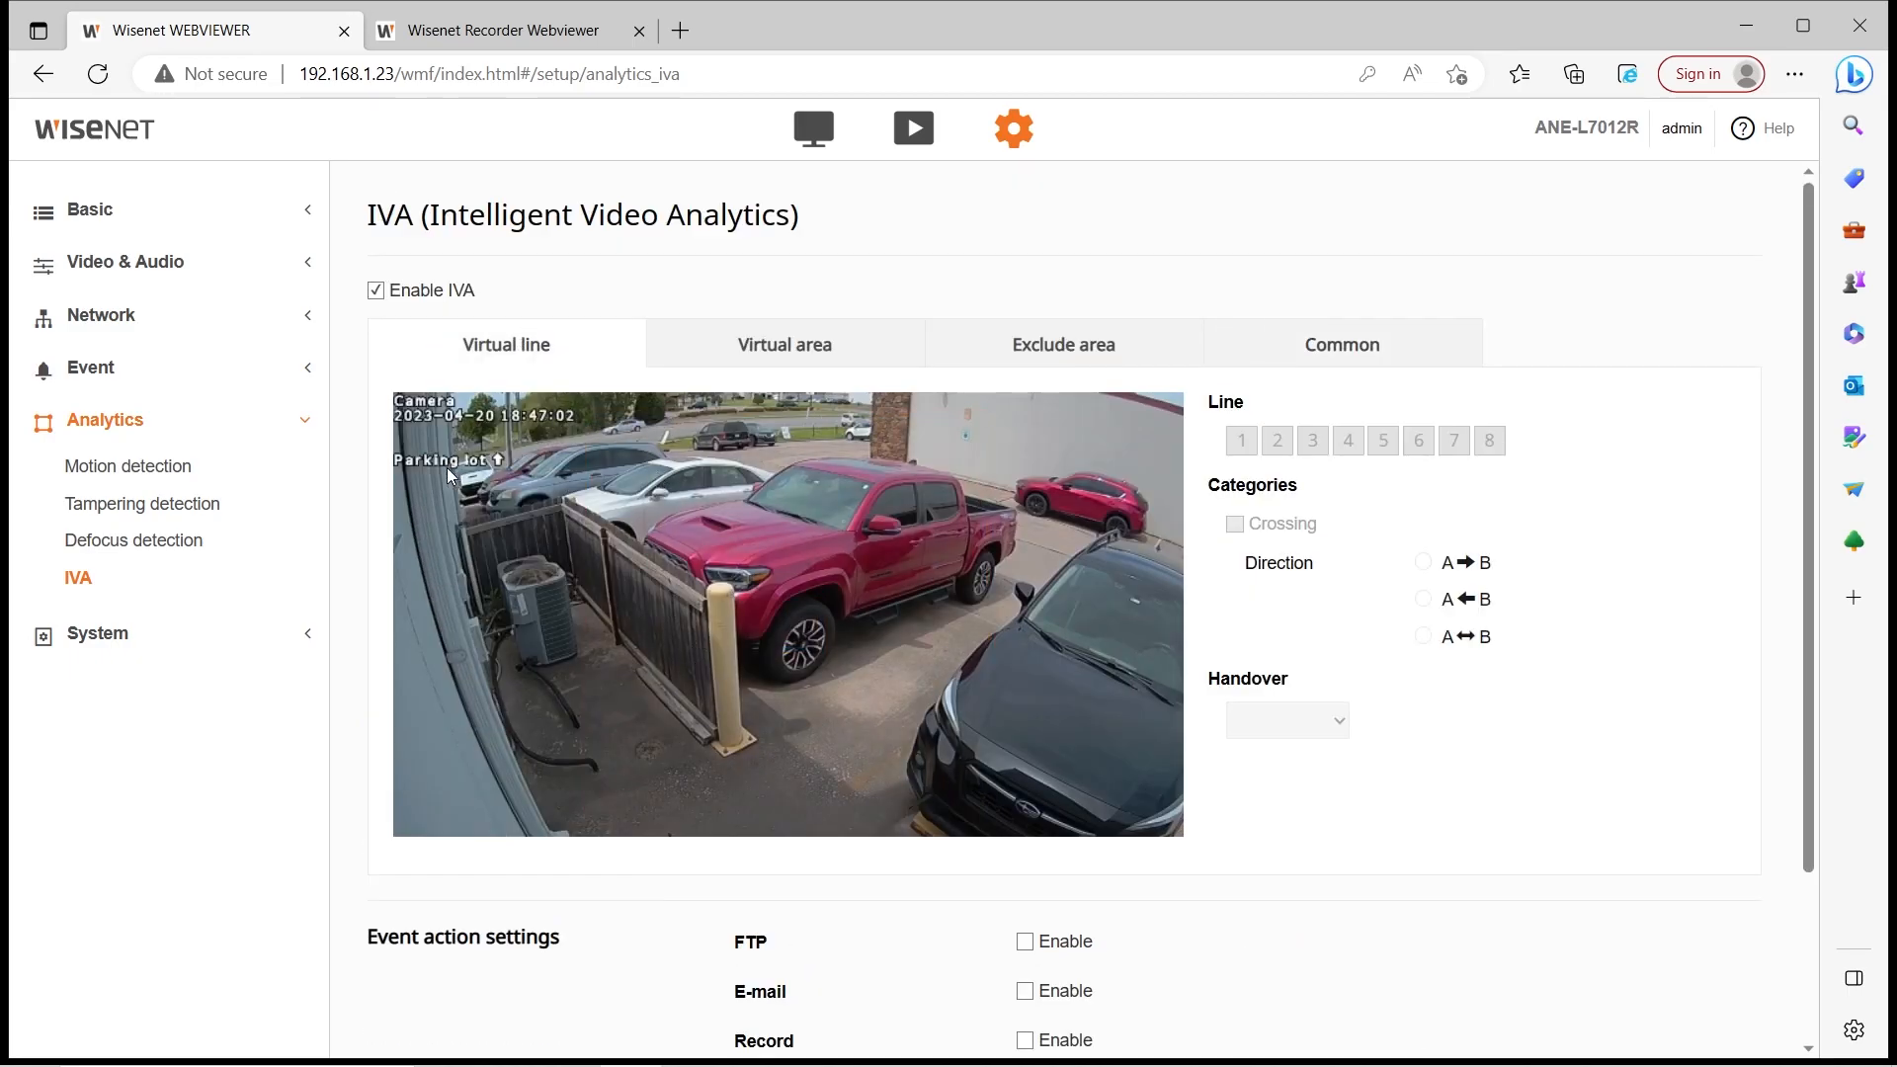
Draw a virtual line across the fence and bollard detecting crossings in both directions (A↔B)
mouse_move(896, 672)
mouse_down()
mouse_move(506, 556)
mouse_move(481, 522)
mouse_up()
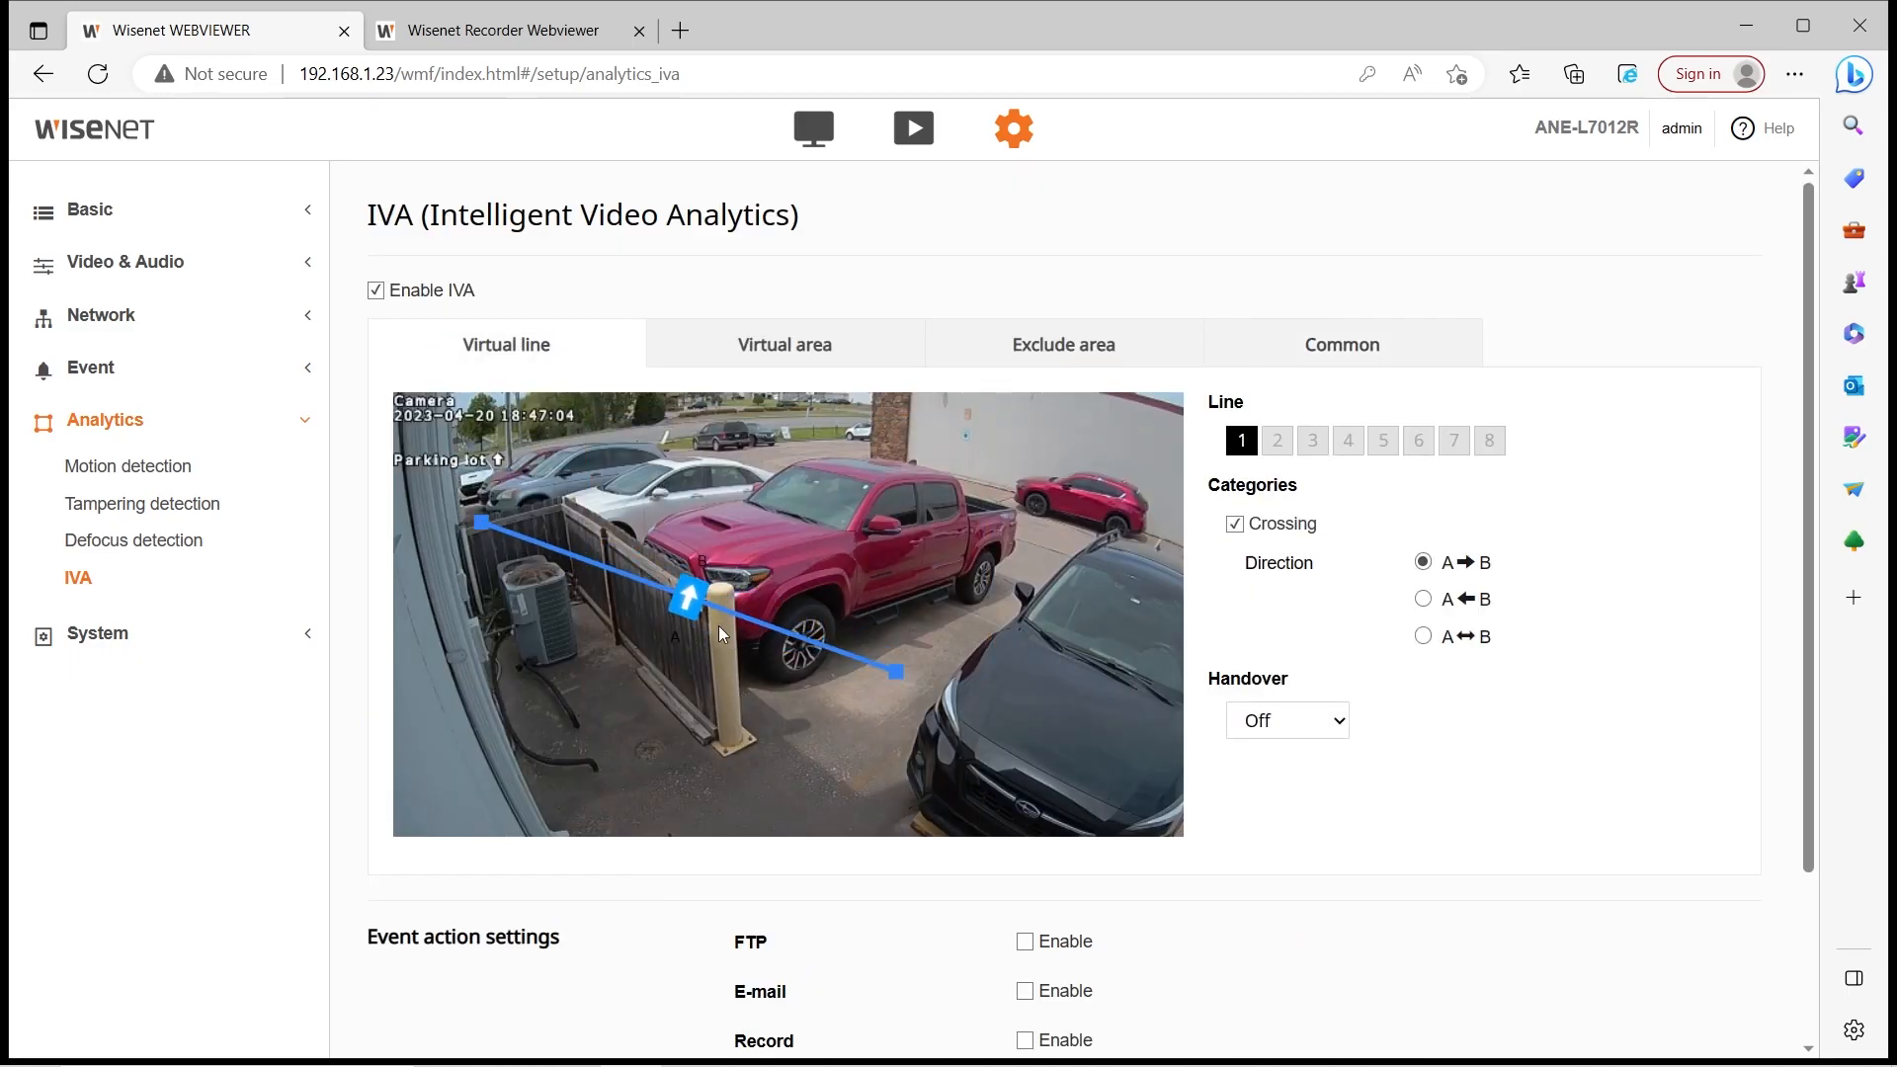
click(1423, 600)
click(1424, 638)
scroll(1317, 741, down, 1)
click(1309, 578)
scroll(919, 638, down, 1)
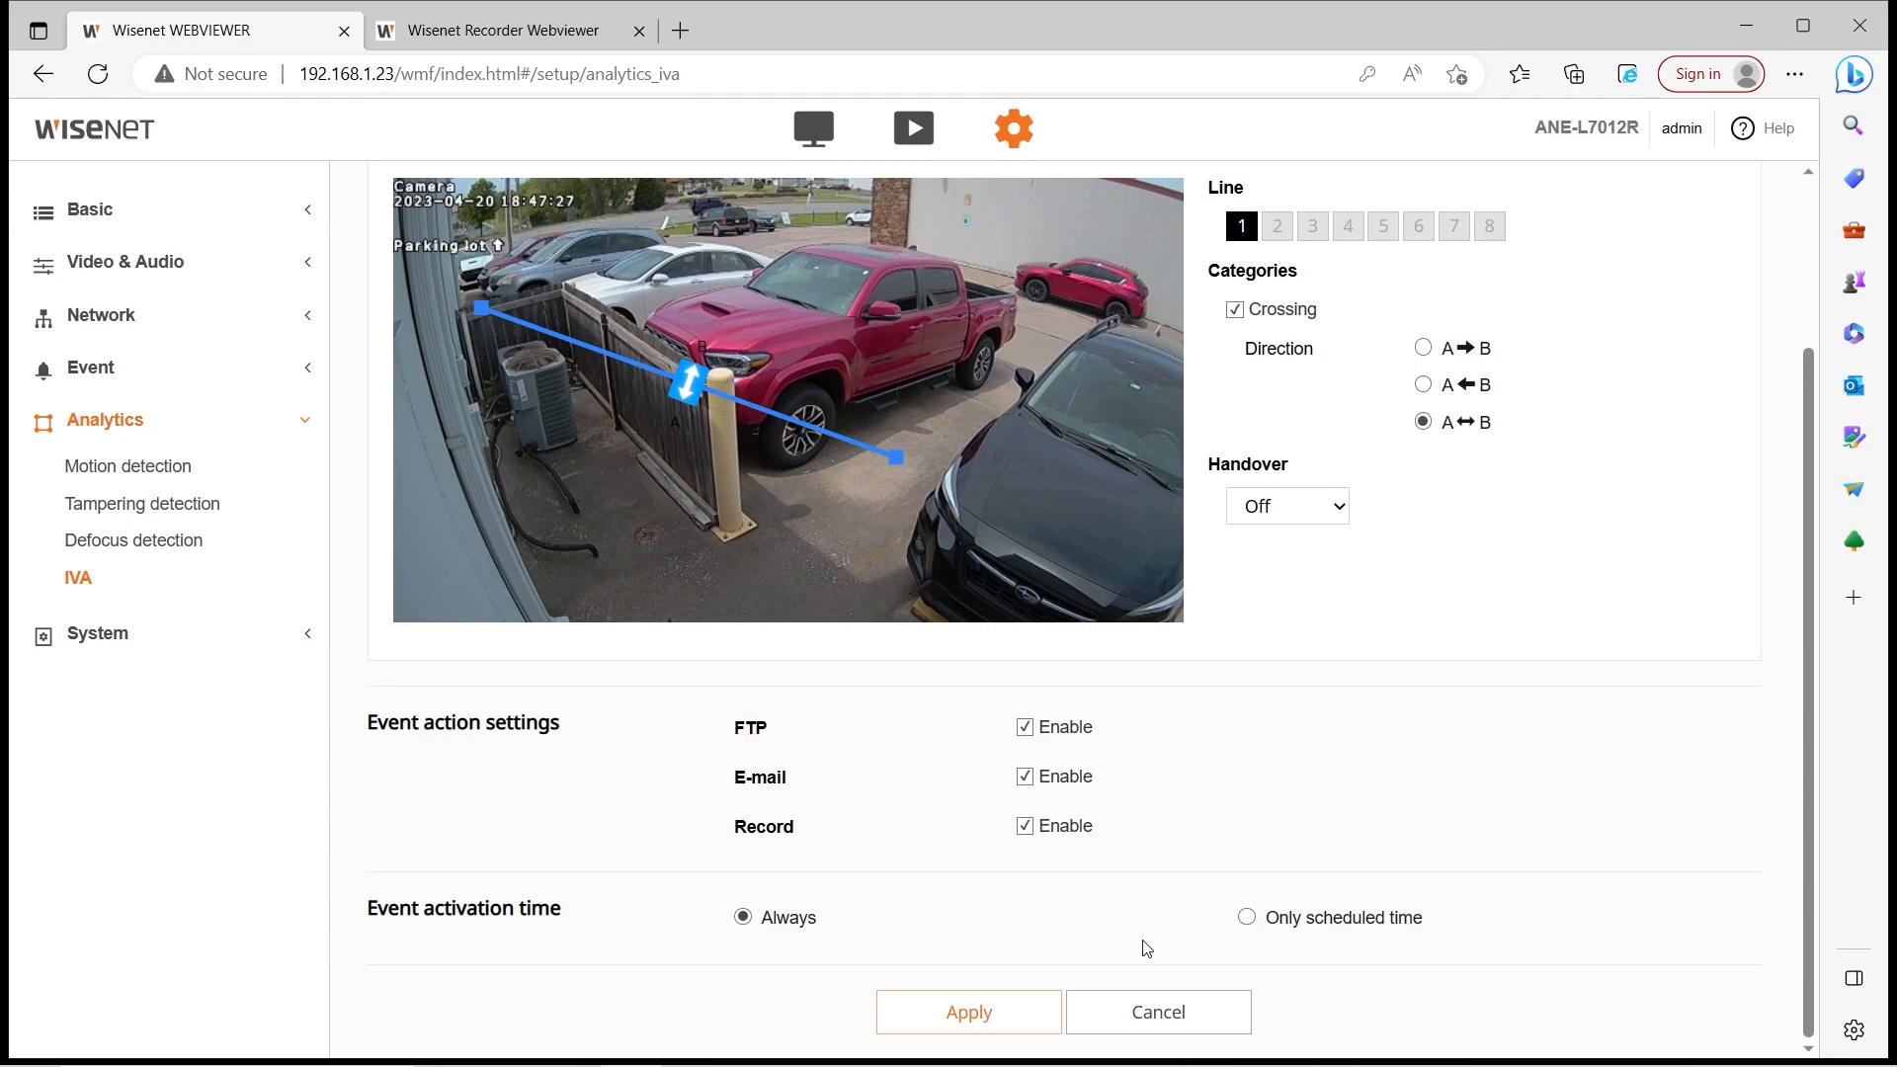
click(193, 384)
click(177, 415)
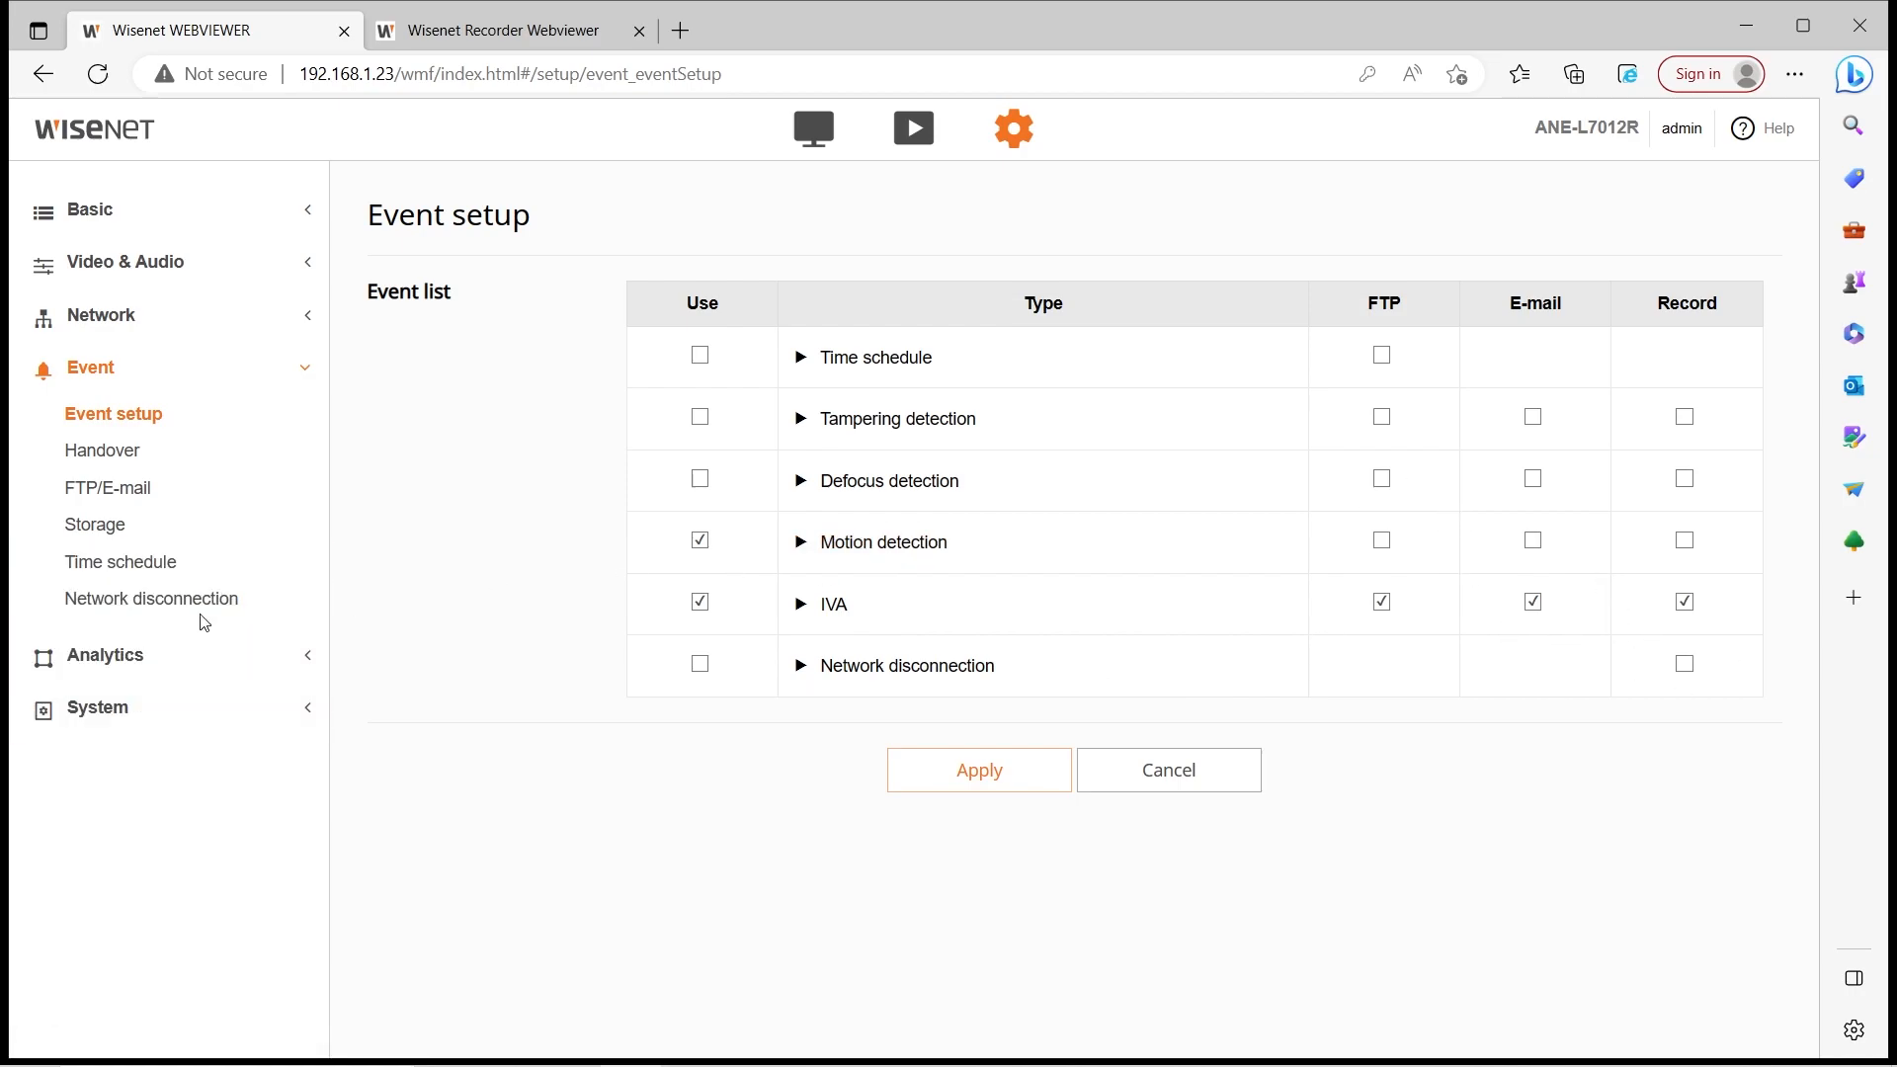
Untick E-mail for the IVA event, apply and confirm, and return to Event setup
click(833, 604)
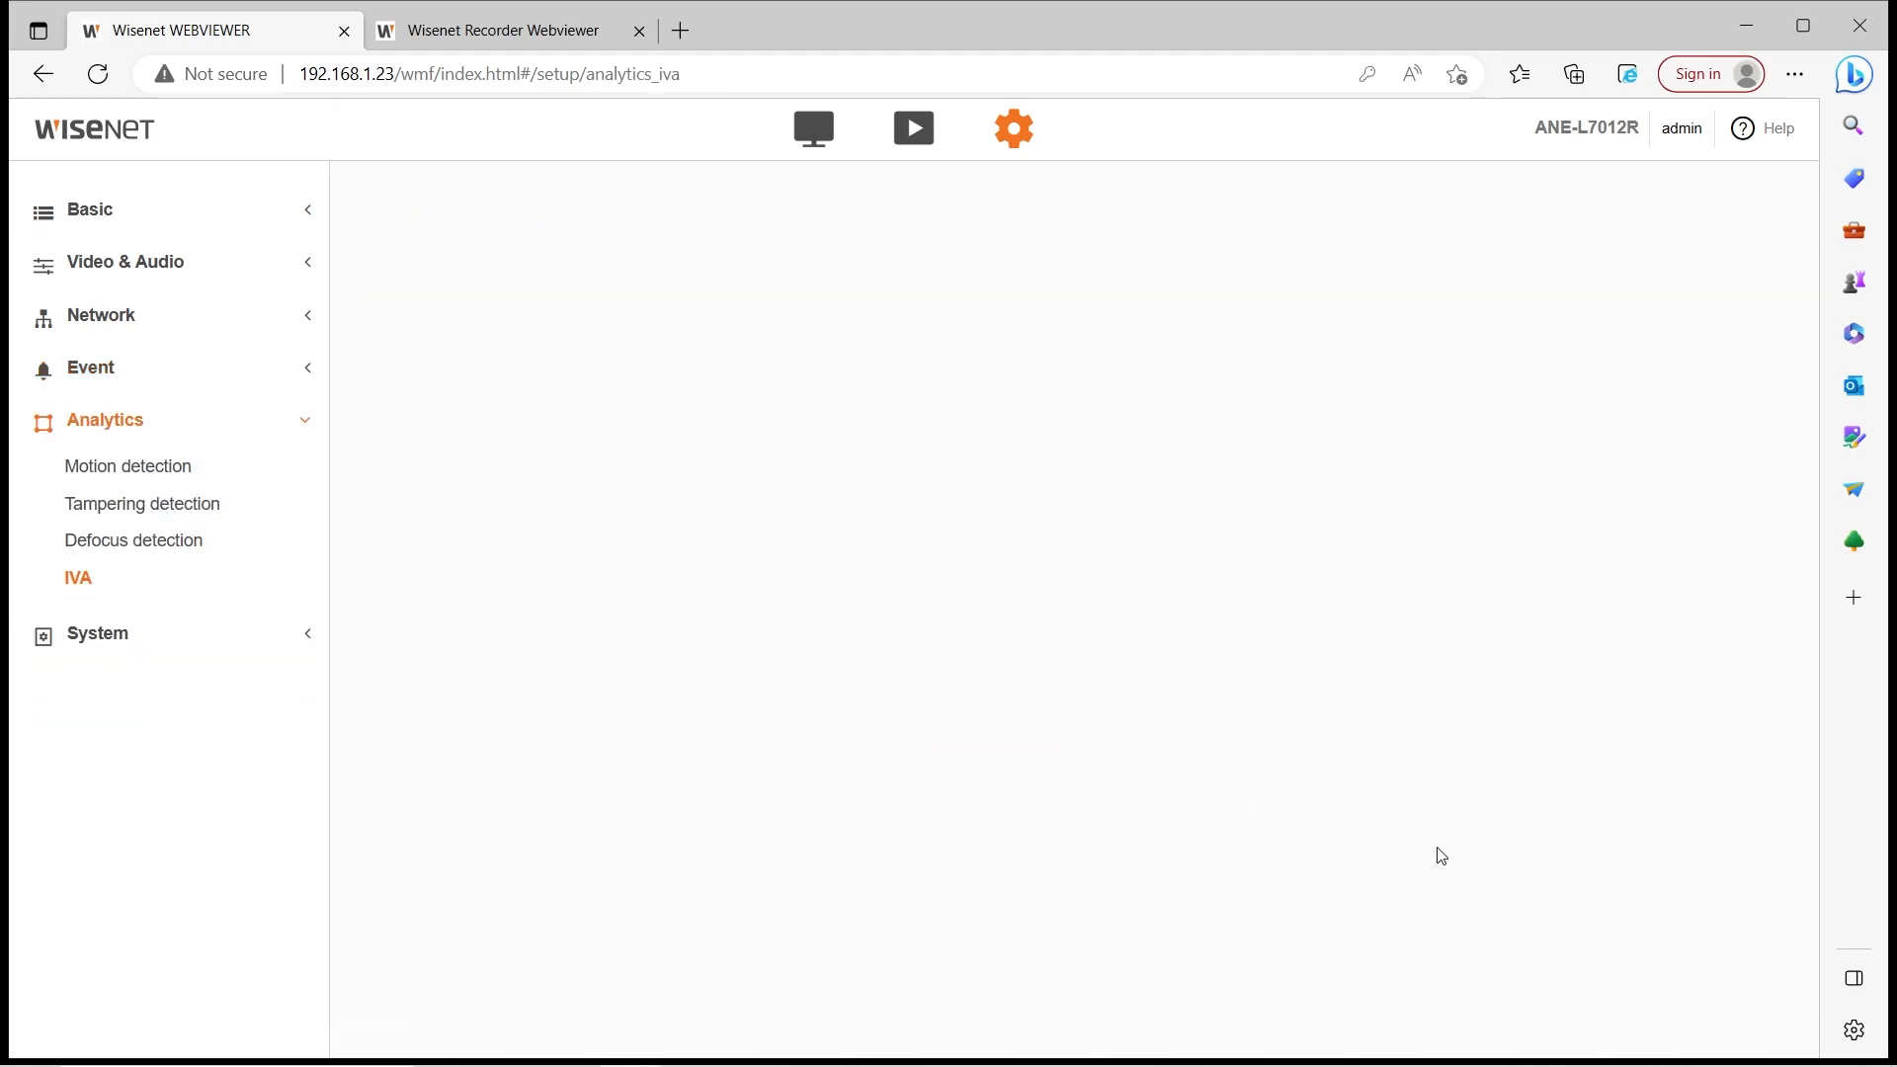
scroll(833, 568, down, 2)
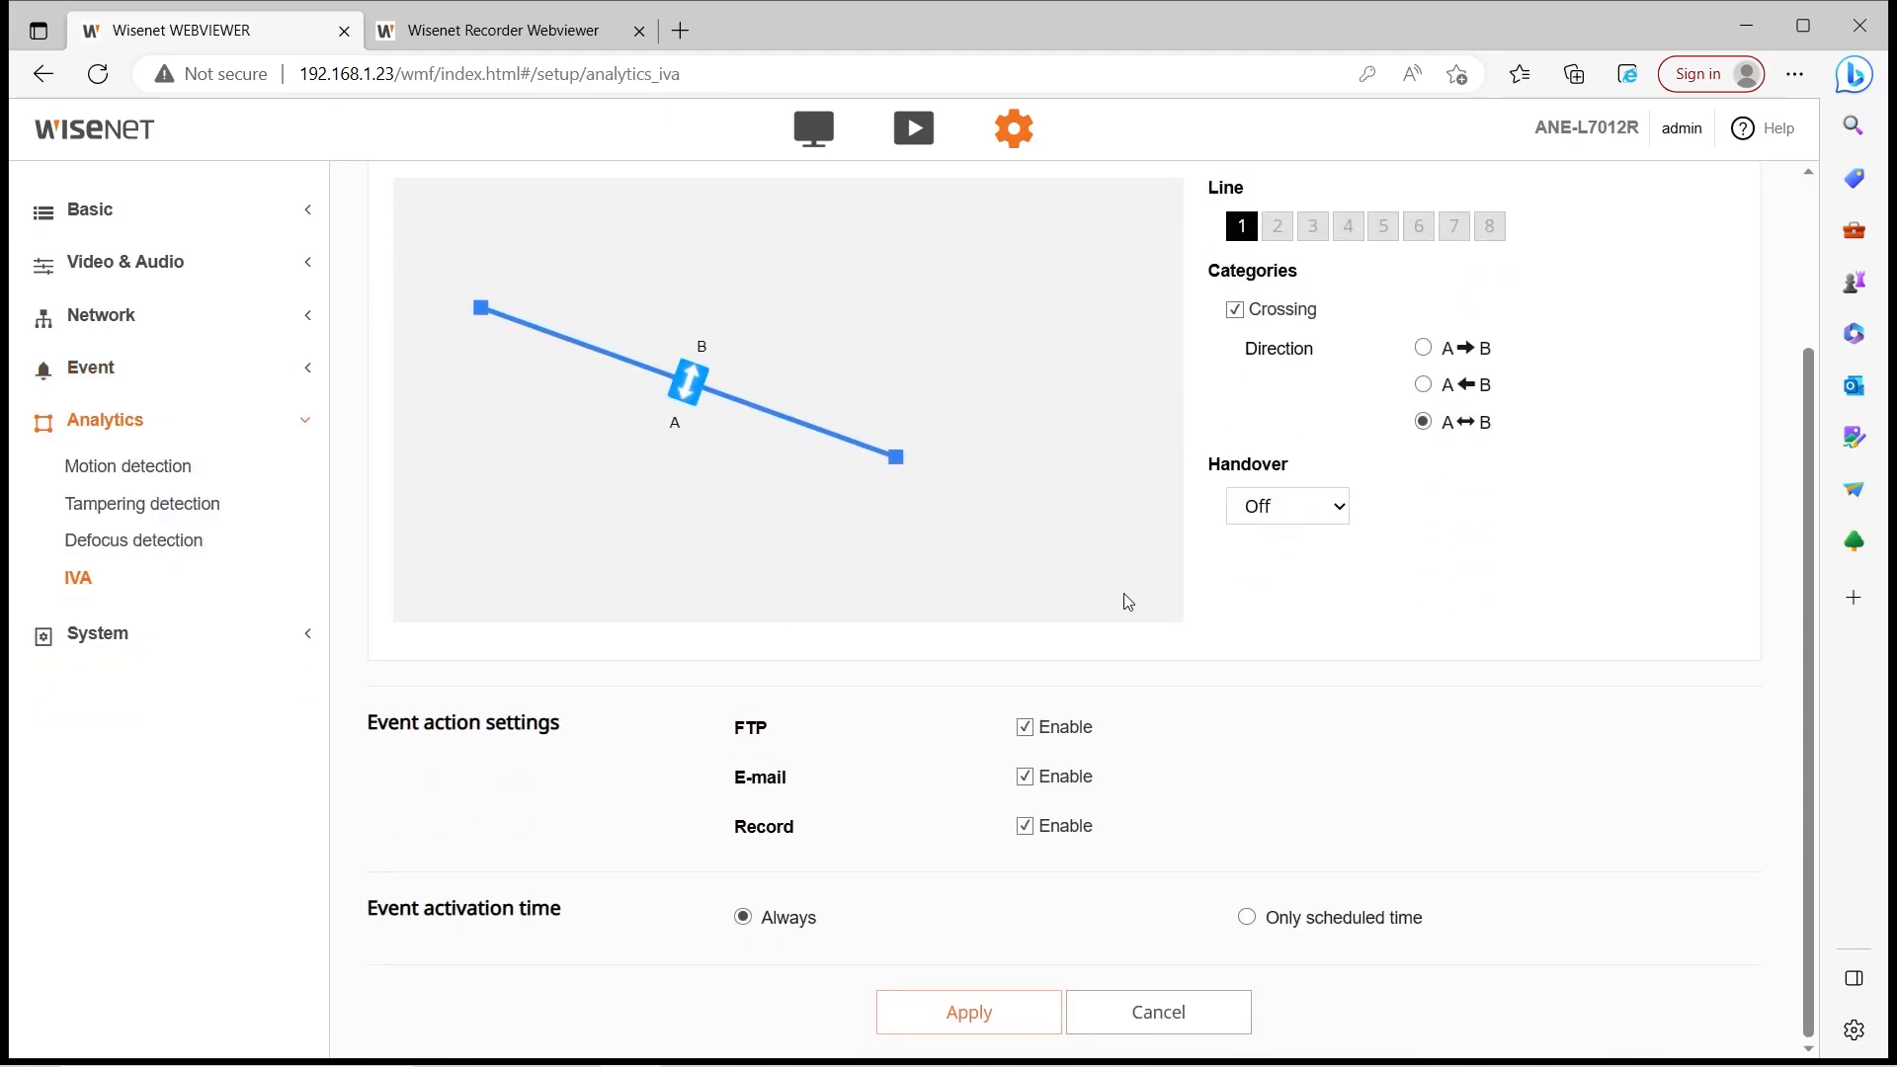
click(1076, 777)
click(1033, 1012)
click(847, 652)
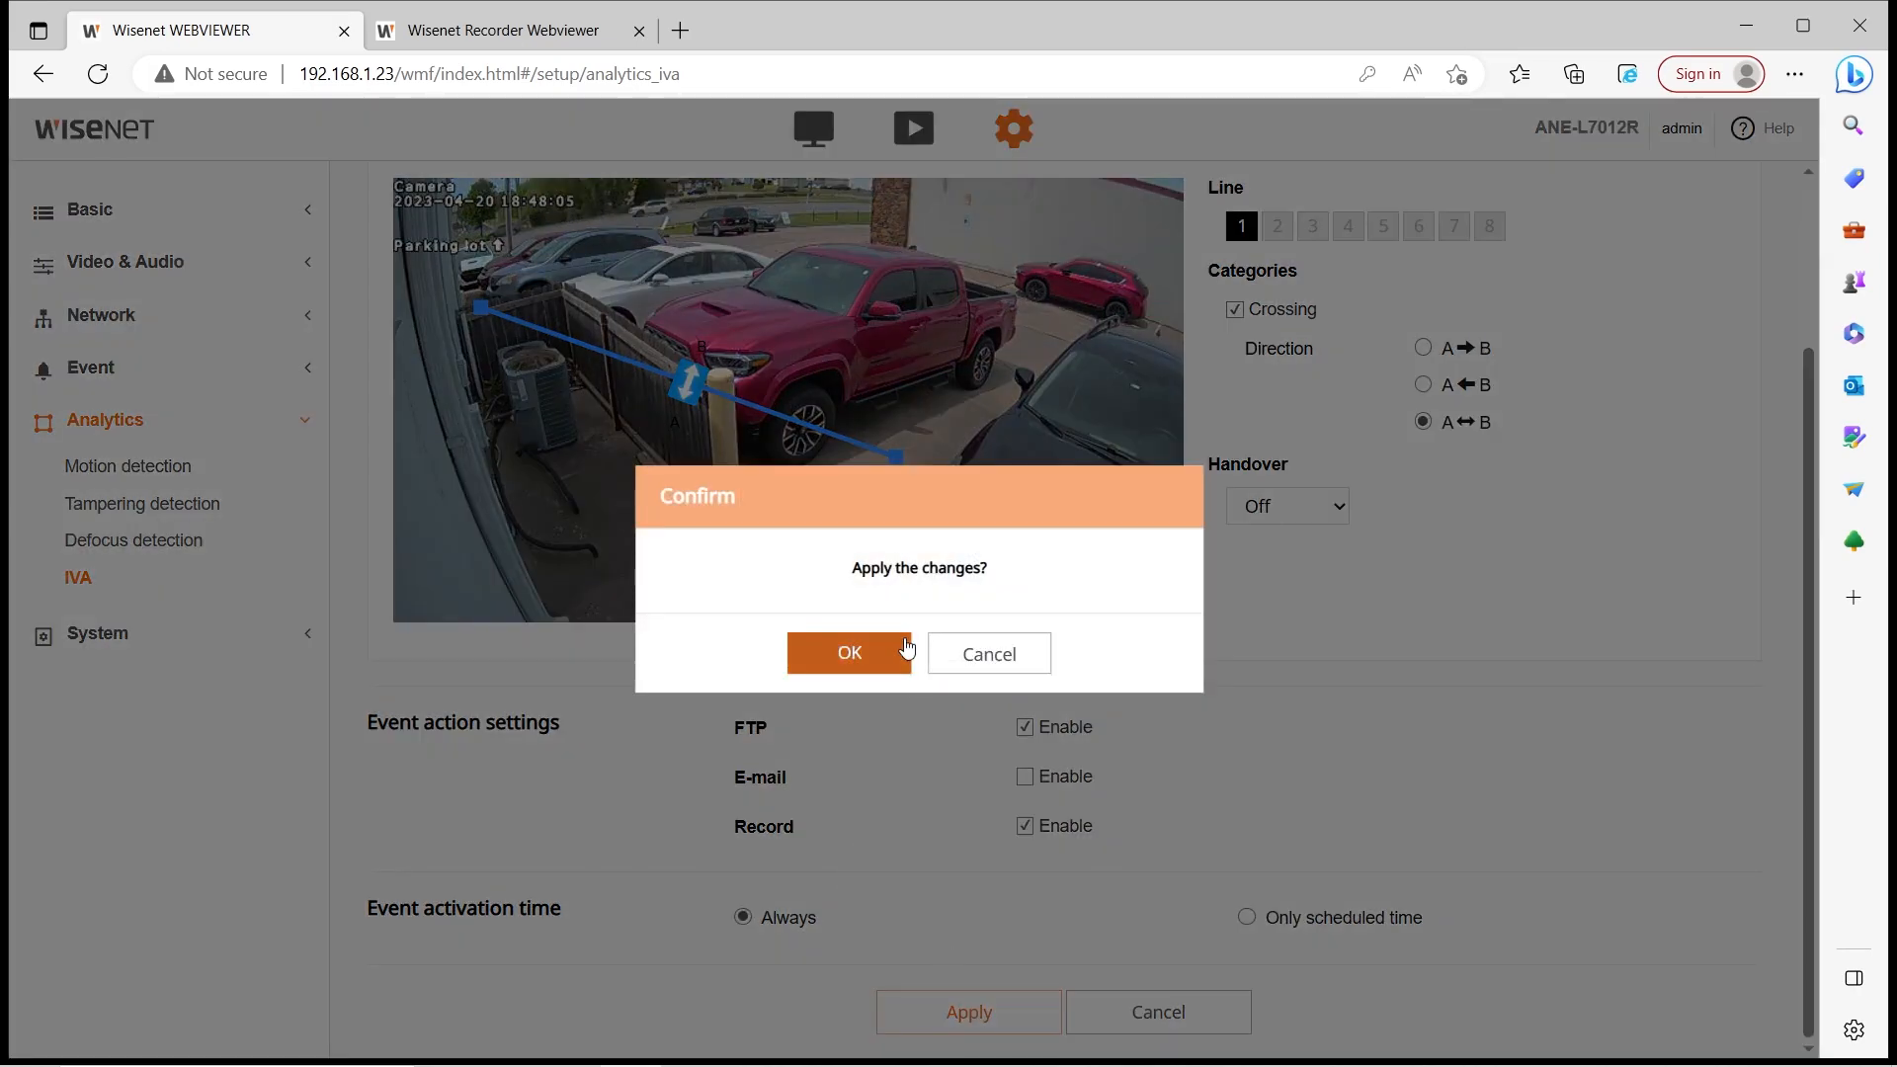
click(149, 369)
click(163, 425)
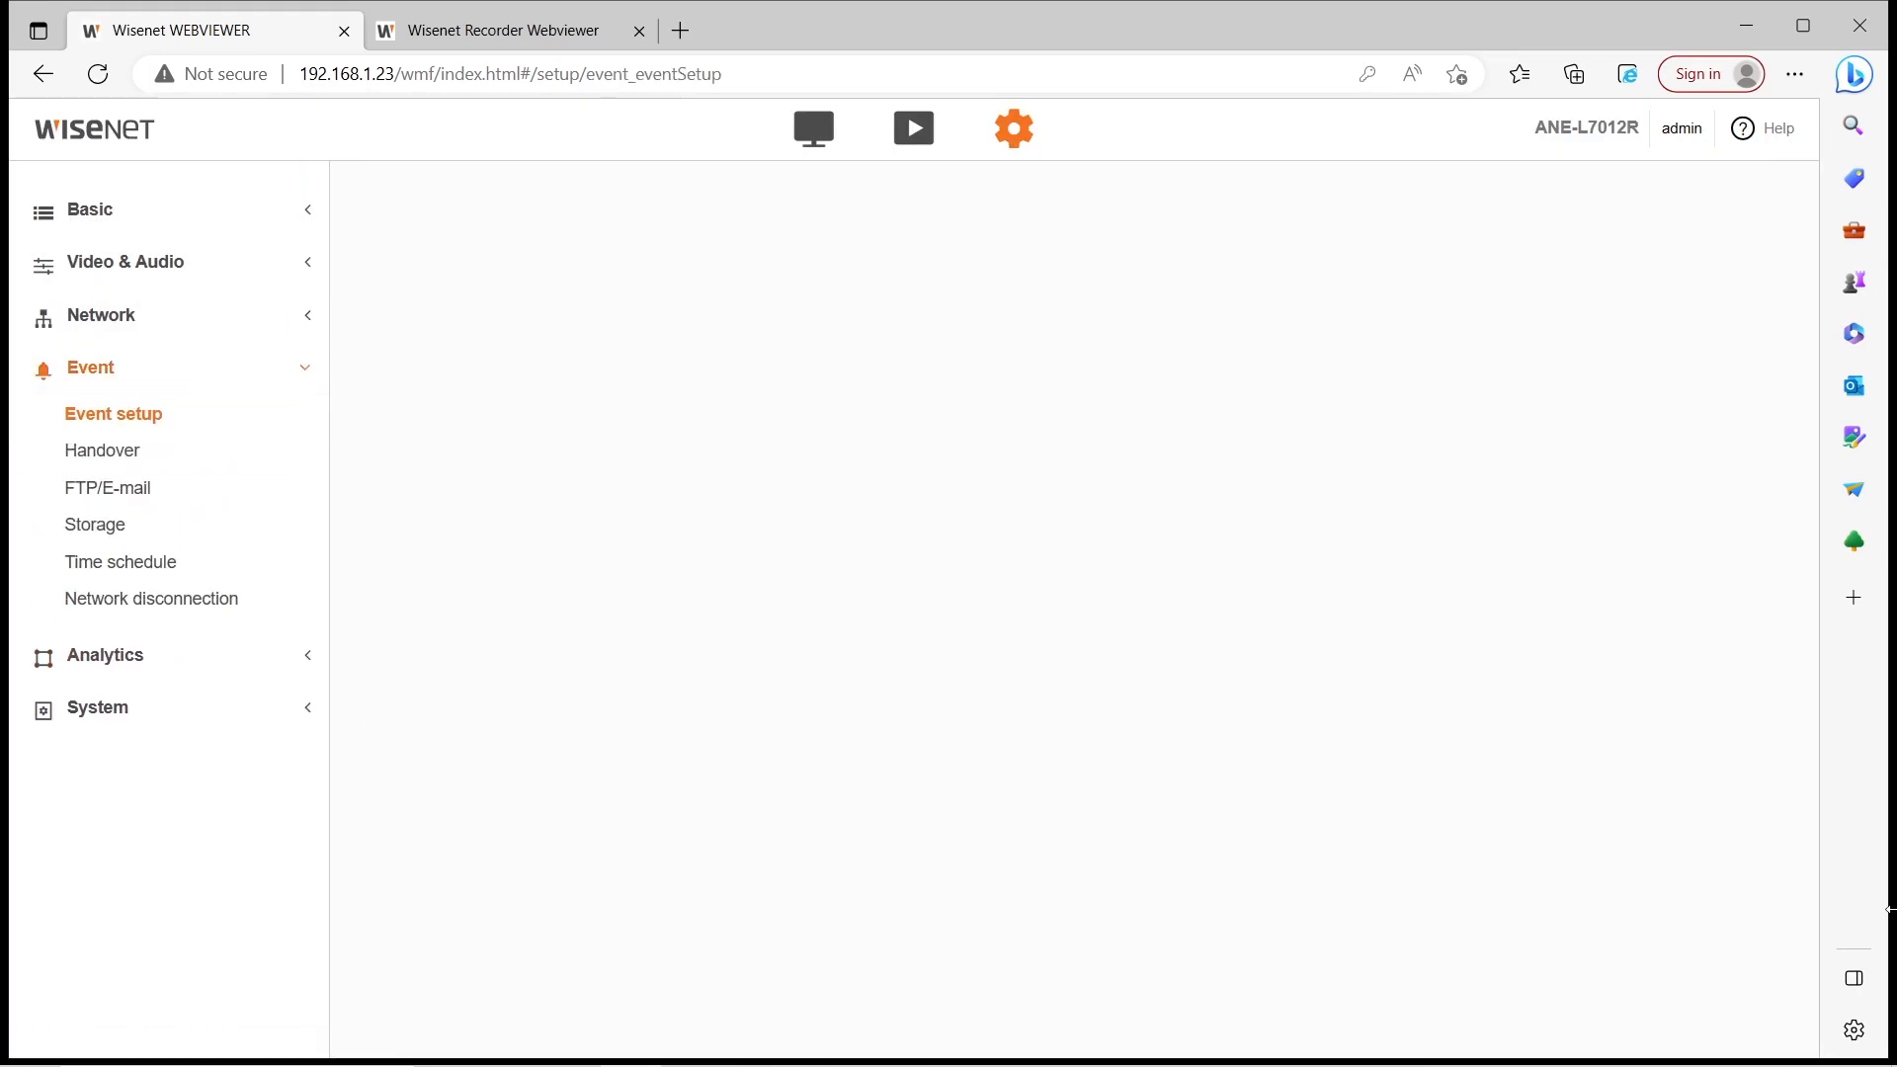
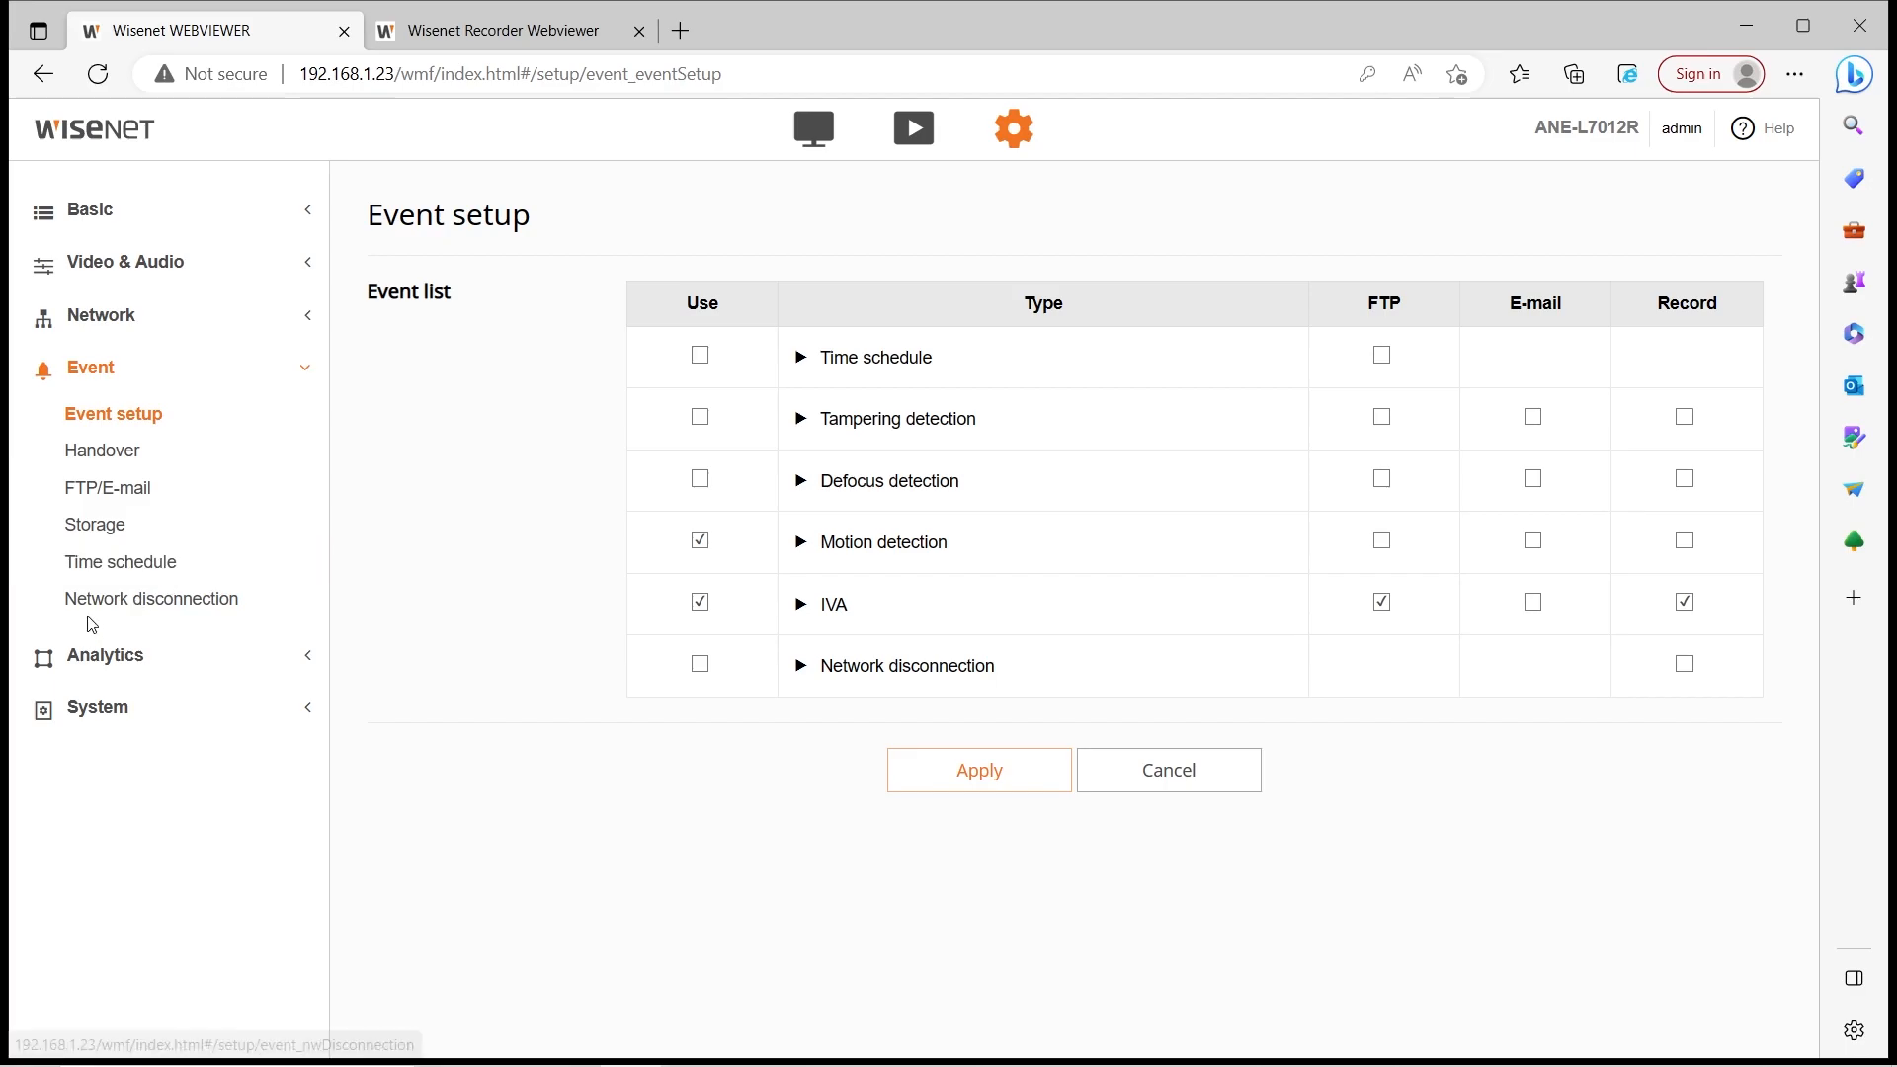
Reopen the camera's IVA analytics settings and scroll through them
click(91, 655)
scroll(691, 720, down, 3)
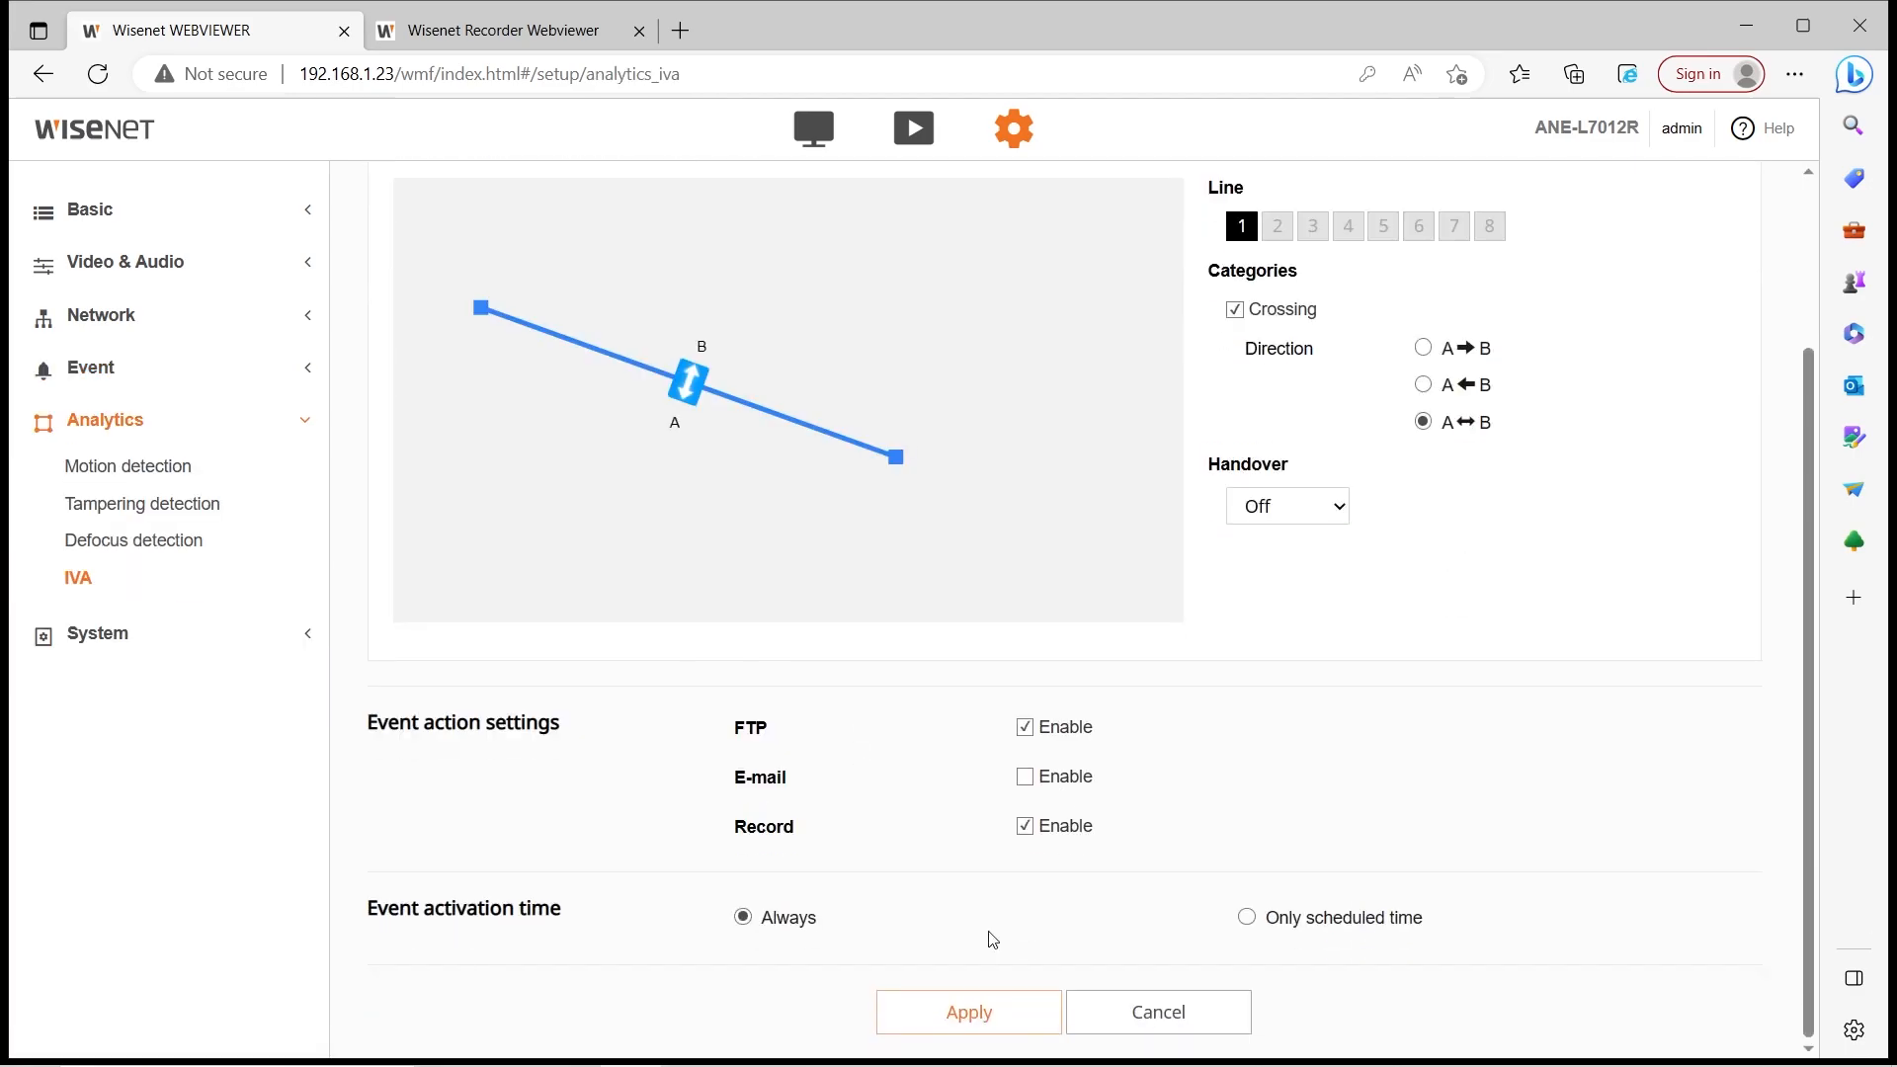
scroll(993, 938, up, 2)
scroll(1064, 644, down, 2)
scroll(1091, 466, up, 2)
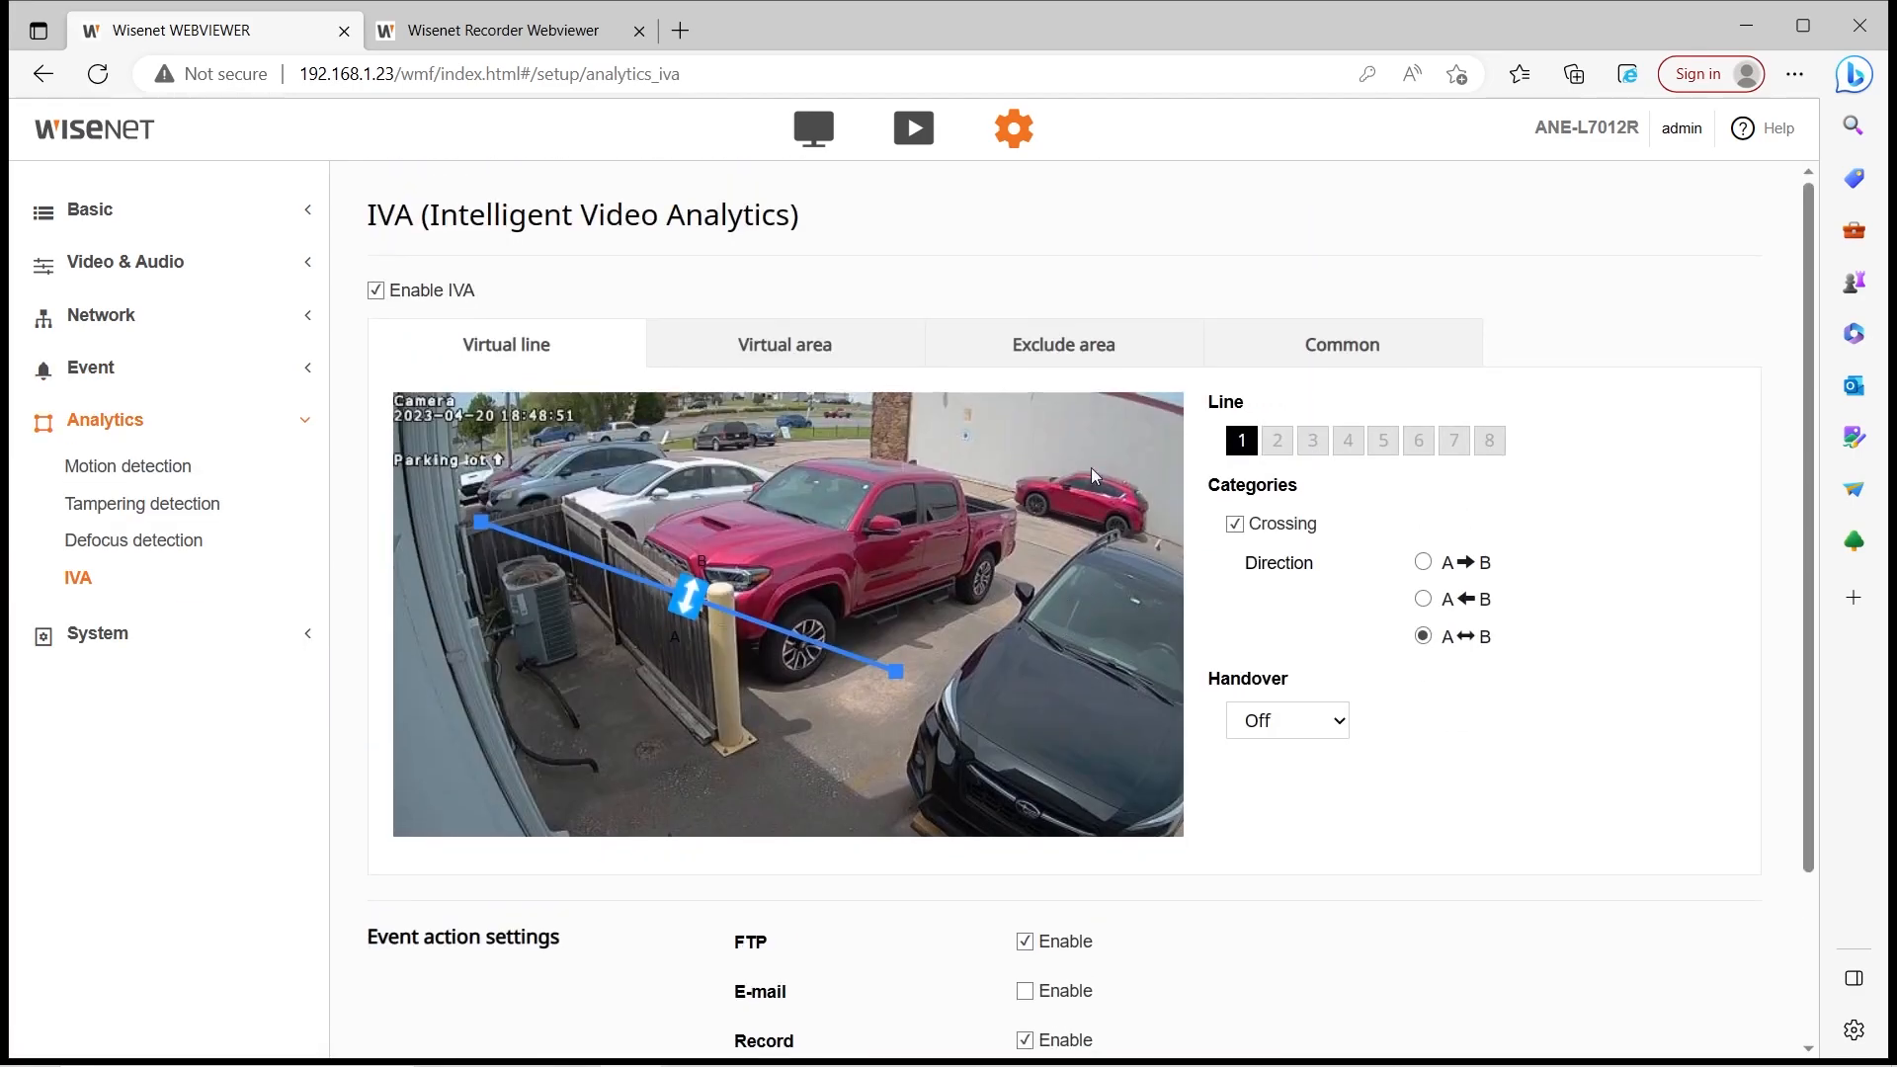
scroll(479, 786, down, 2)
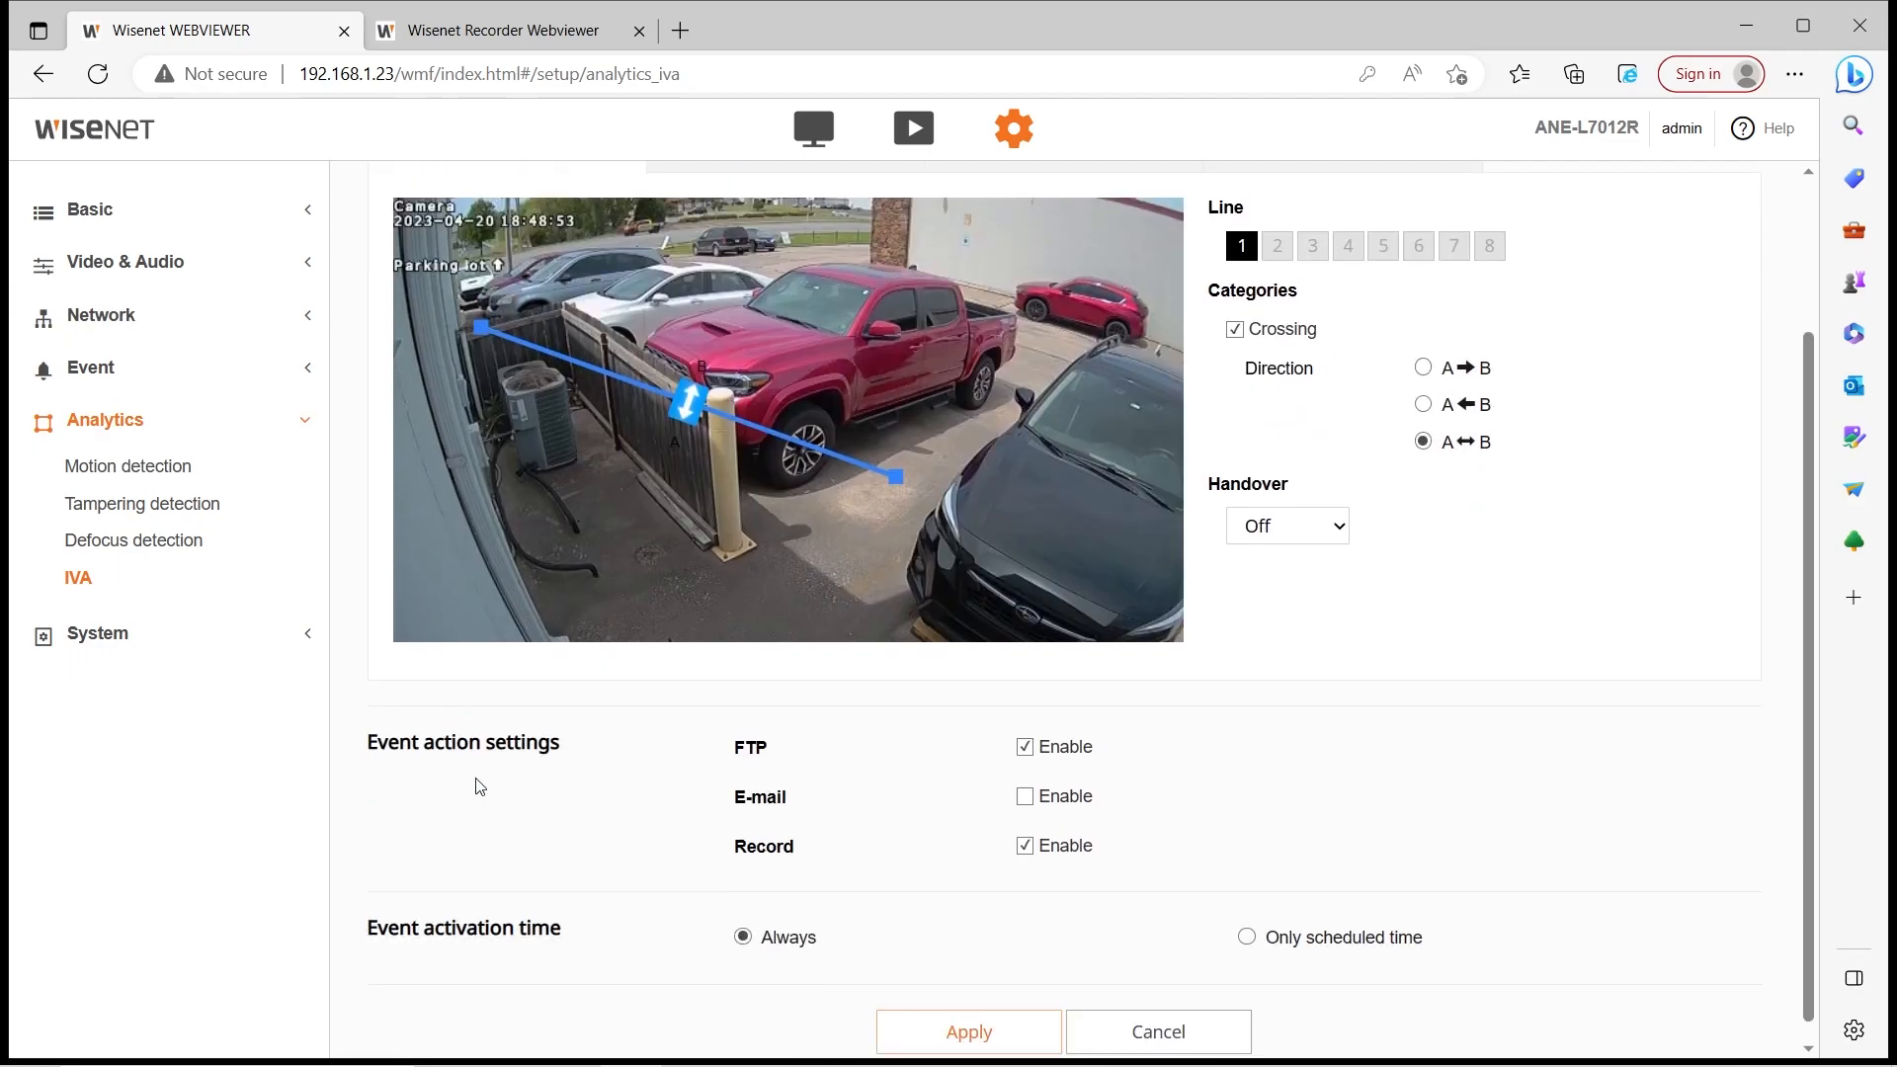
scroll(487, 820, up, 2)
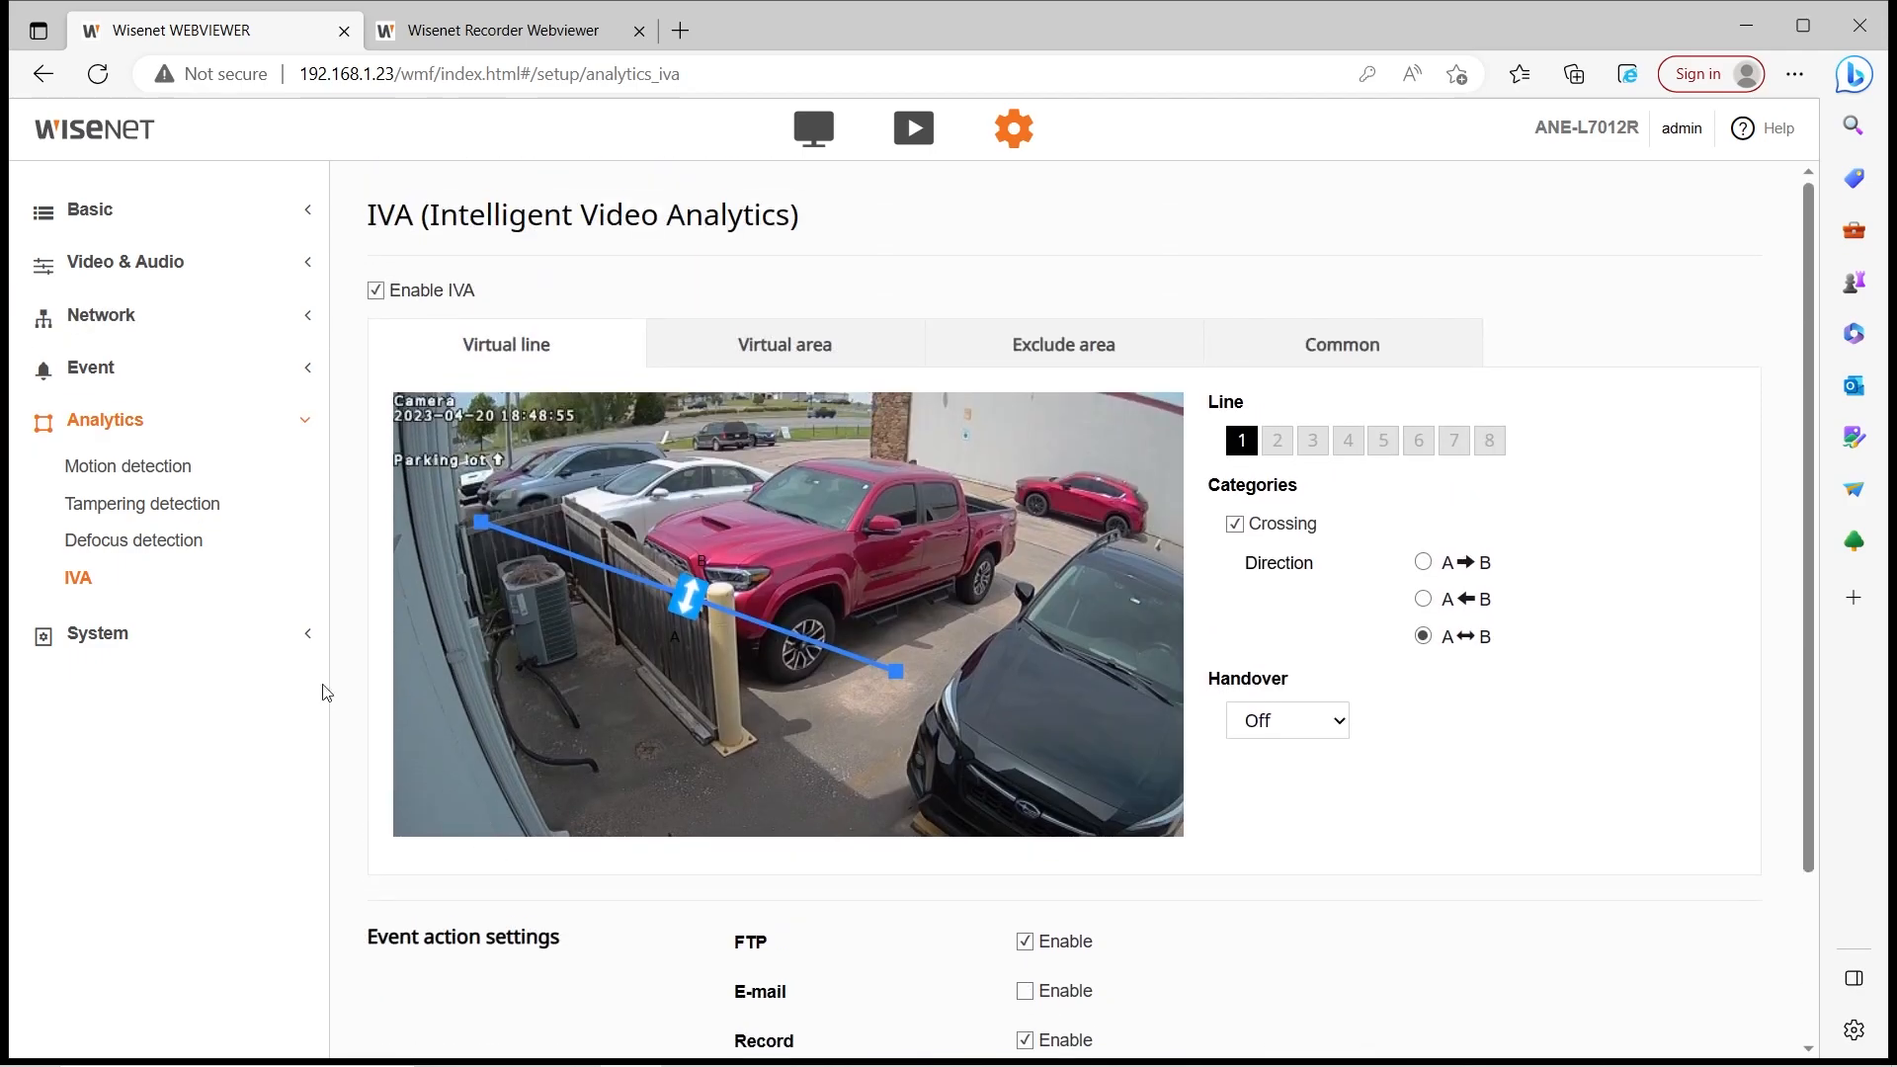
Revisit the Network and Event setup menus, then switch to the recorder's live CAM 01 view
click(168, 314)
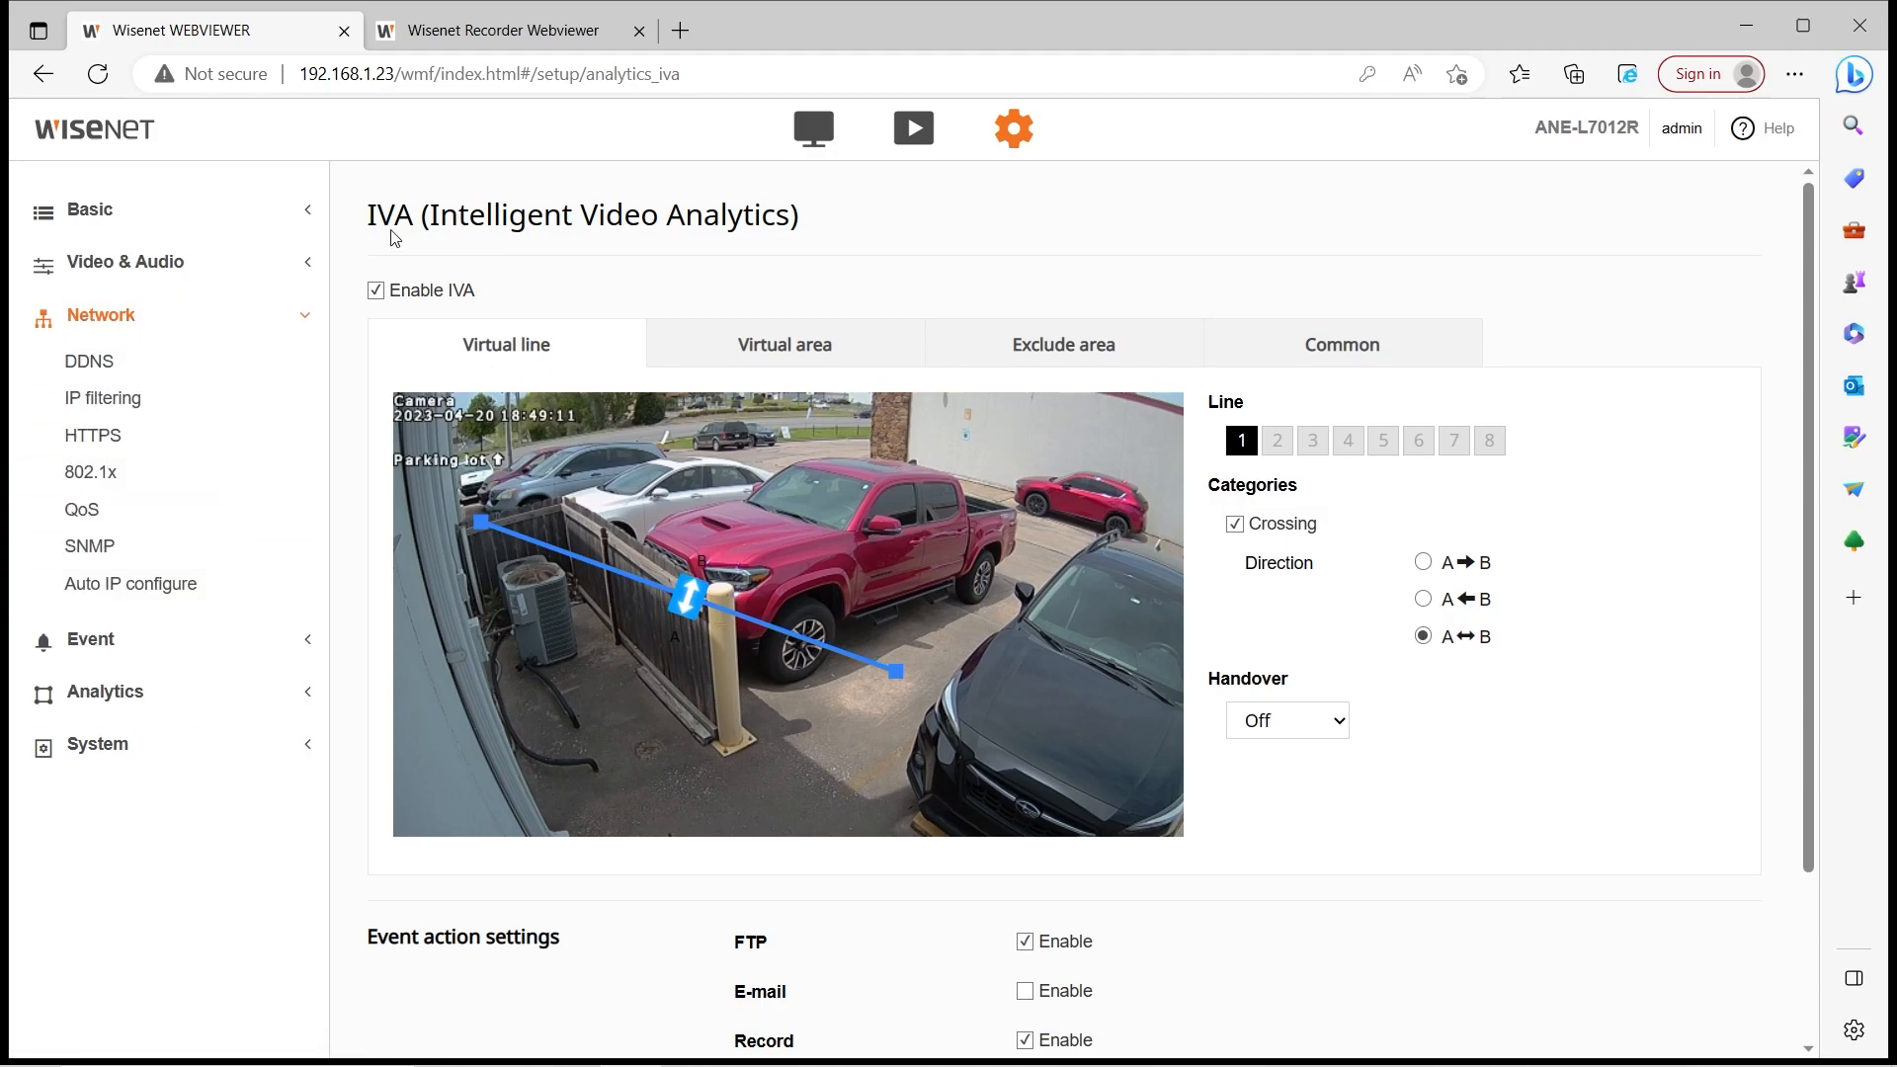
click(96, 644)
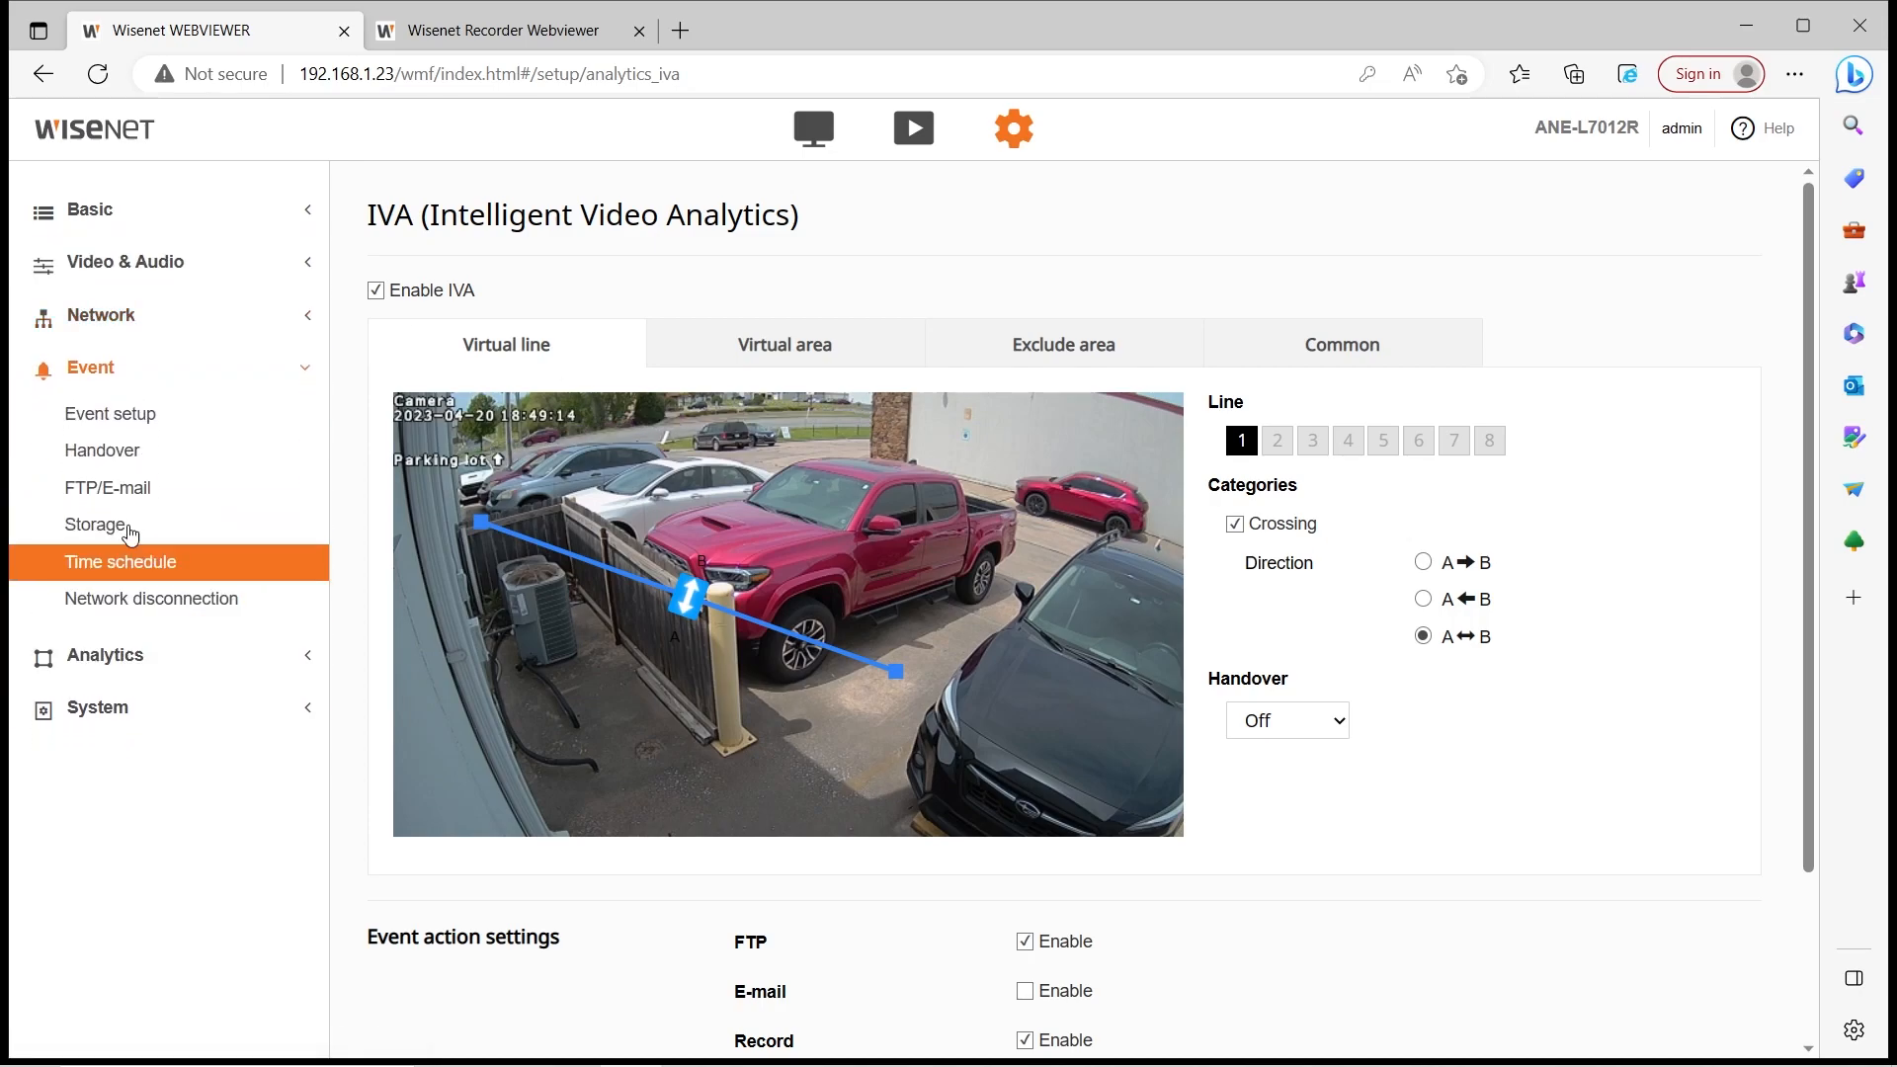
click(114, 413)
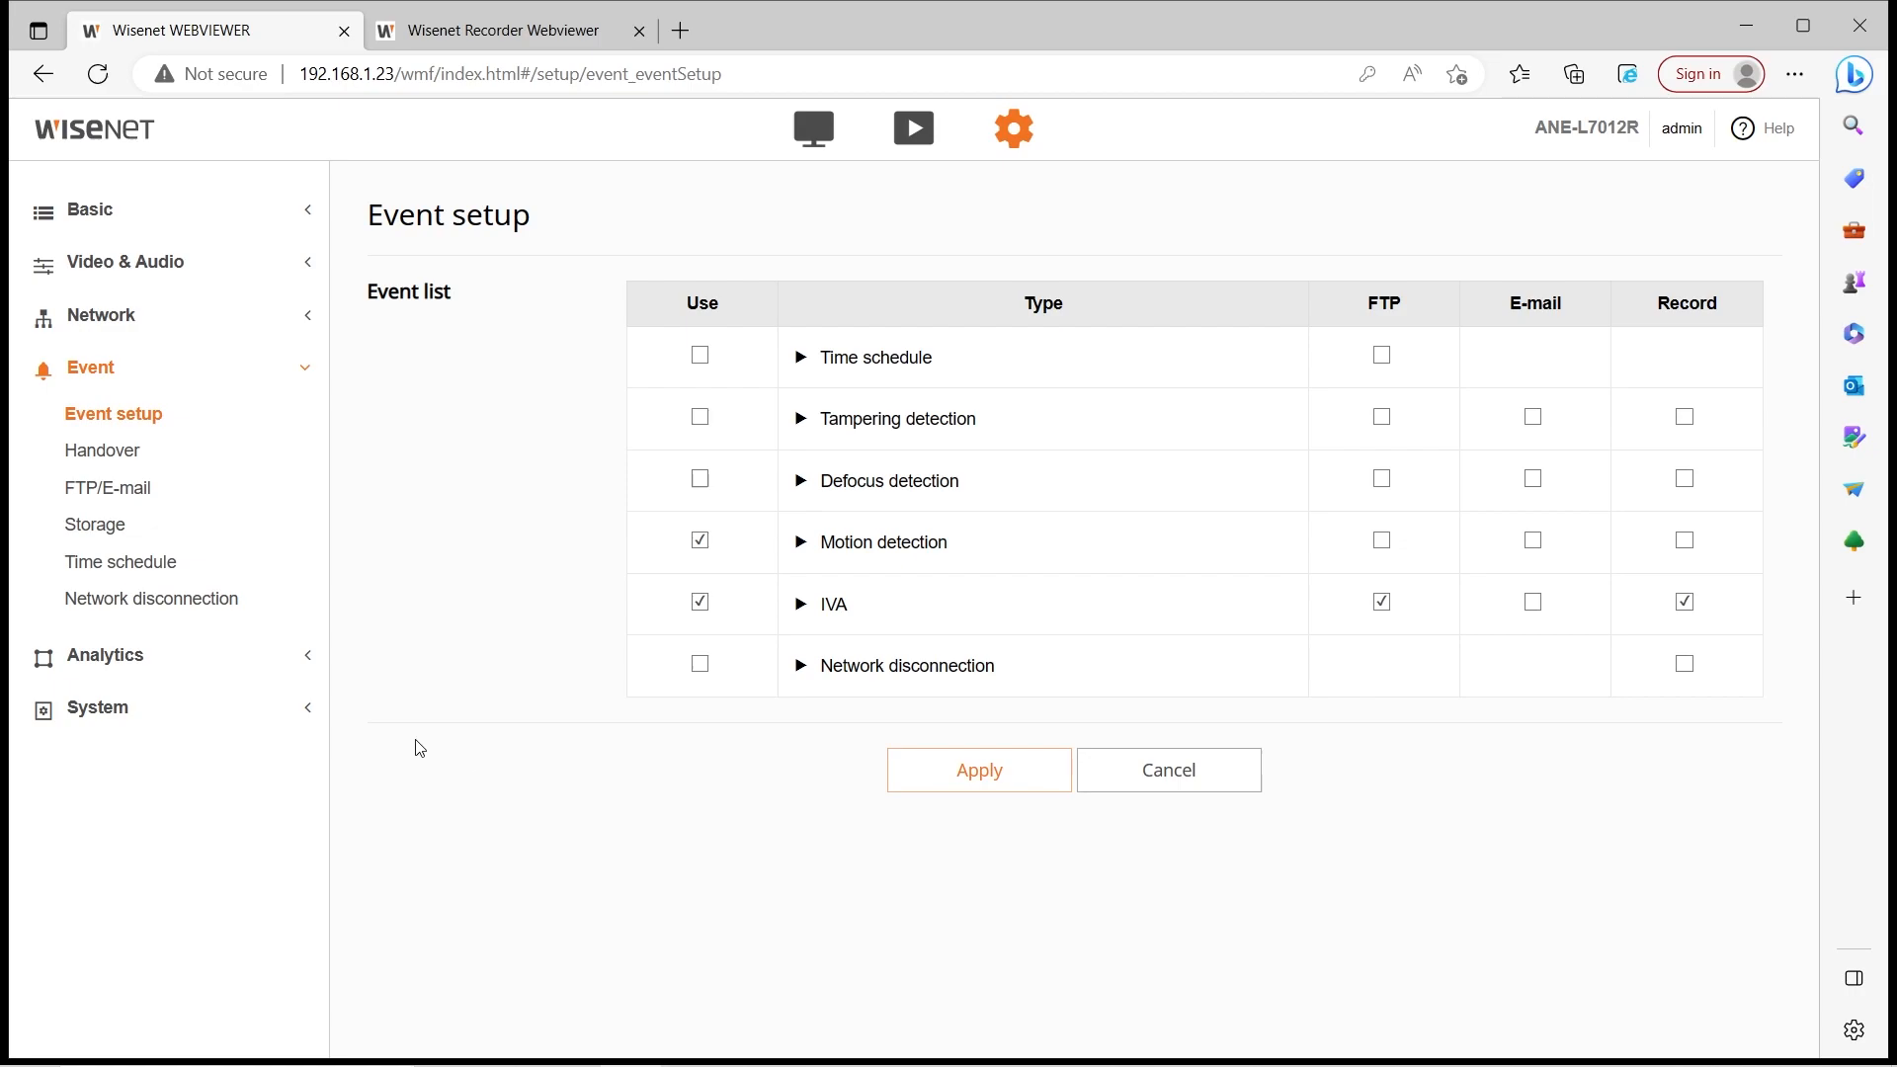
click(504, 29)
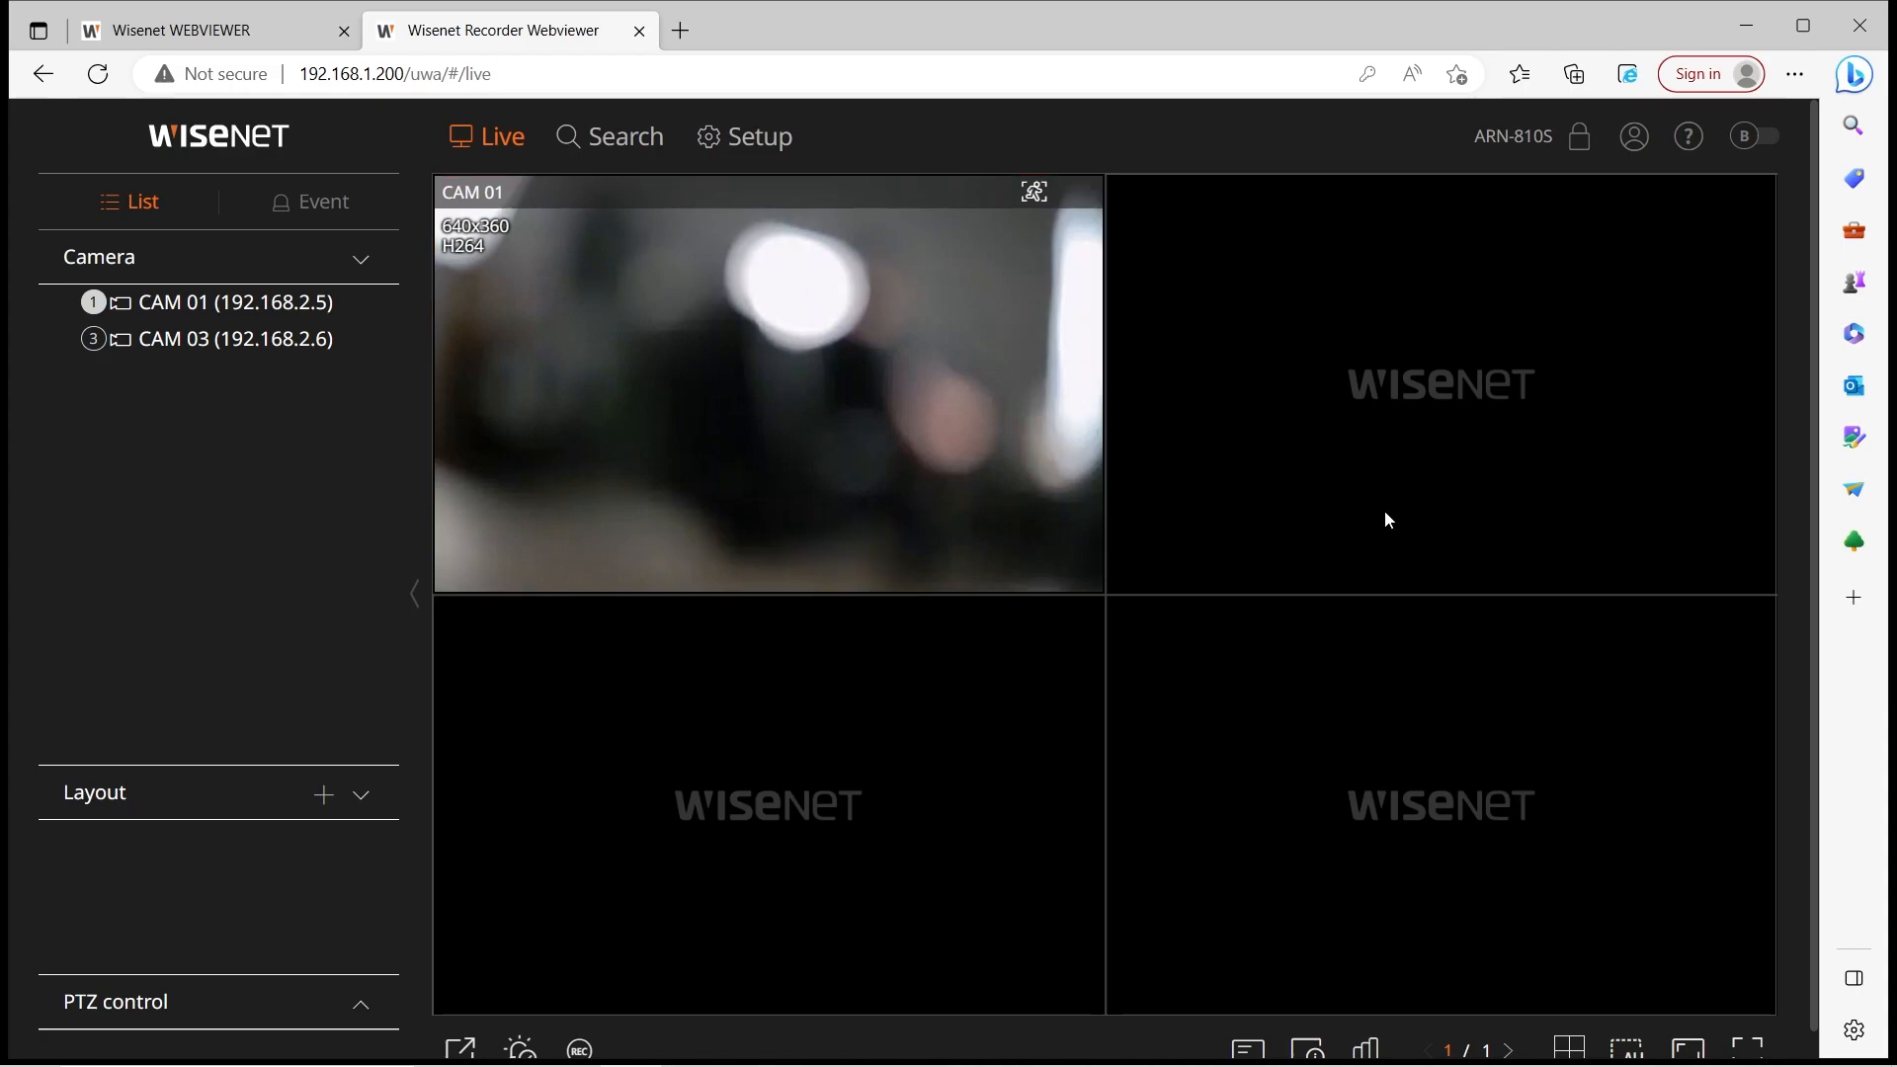
Put the camera's own web viewer on its live view
scroll(1388, 519, down, 1)
scroll(407, 685, up, 1)
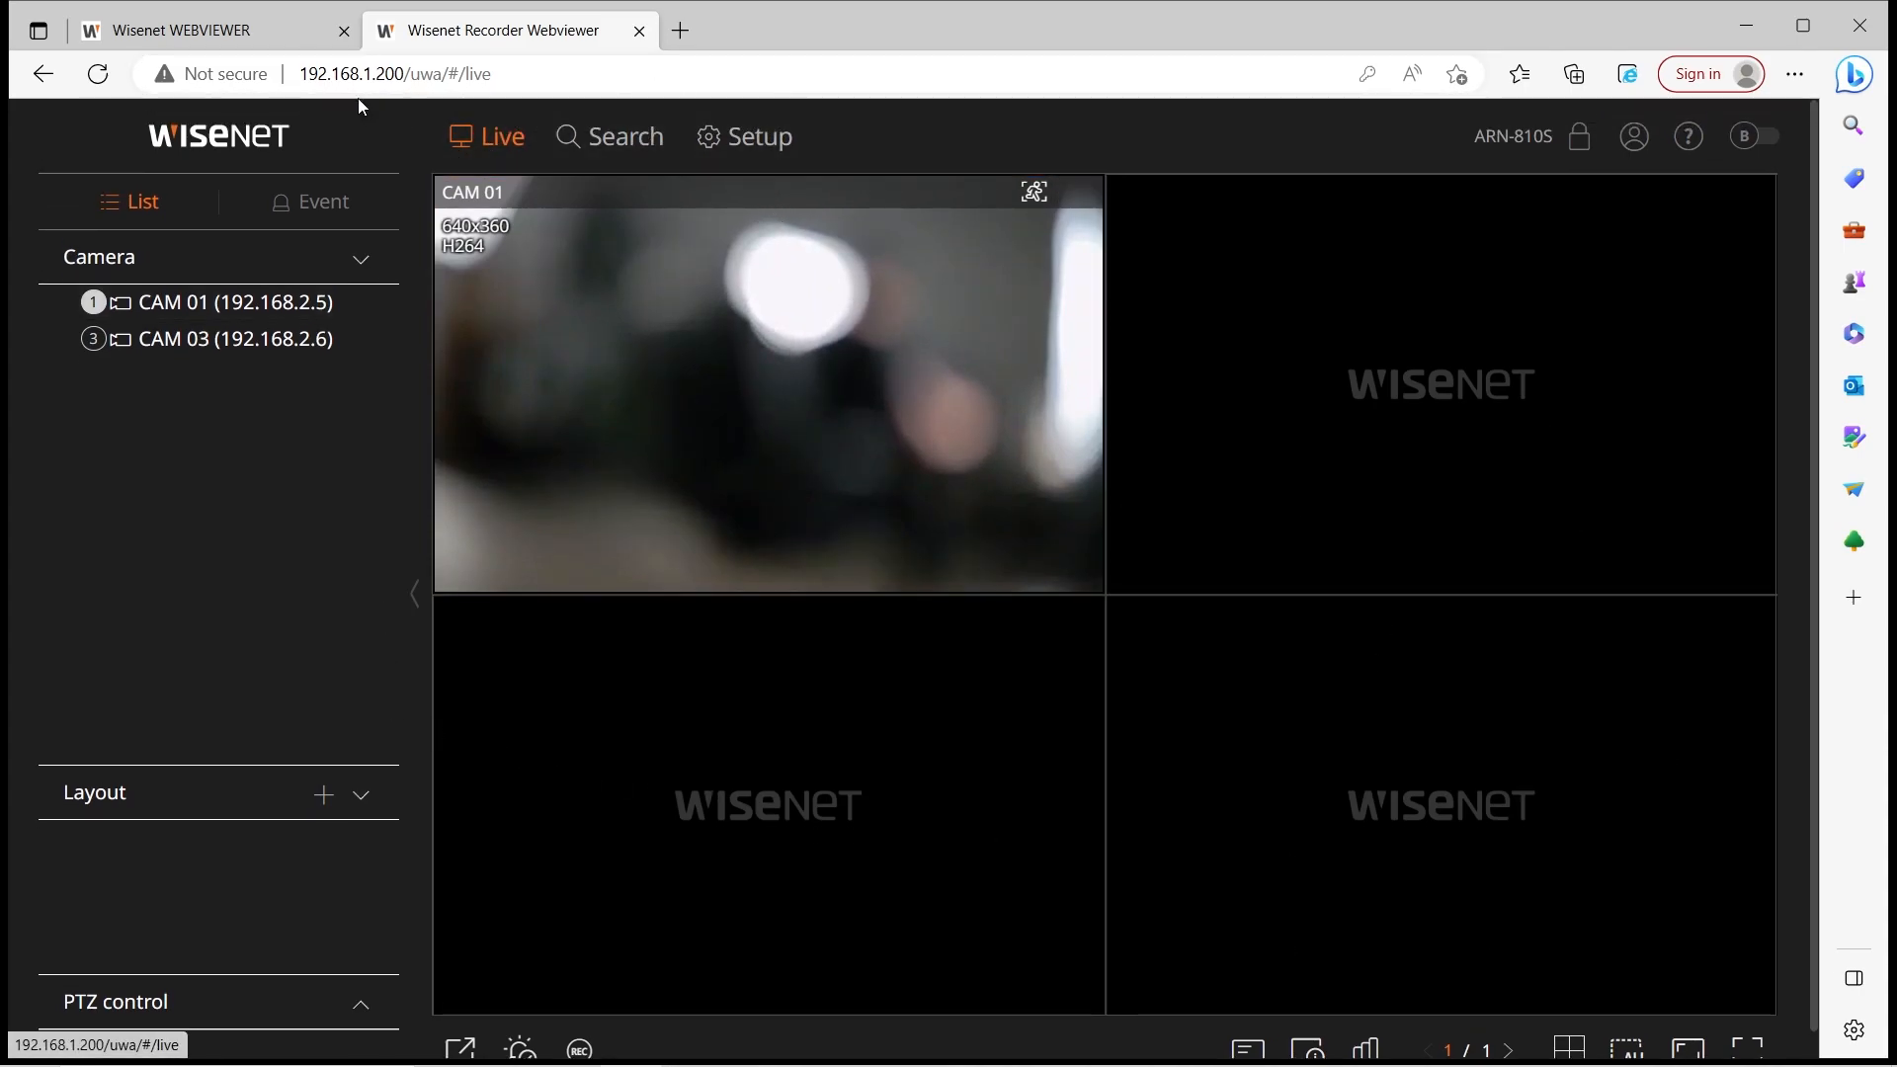
click(188, 29)
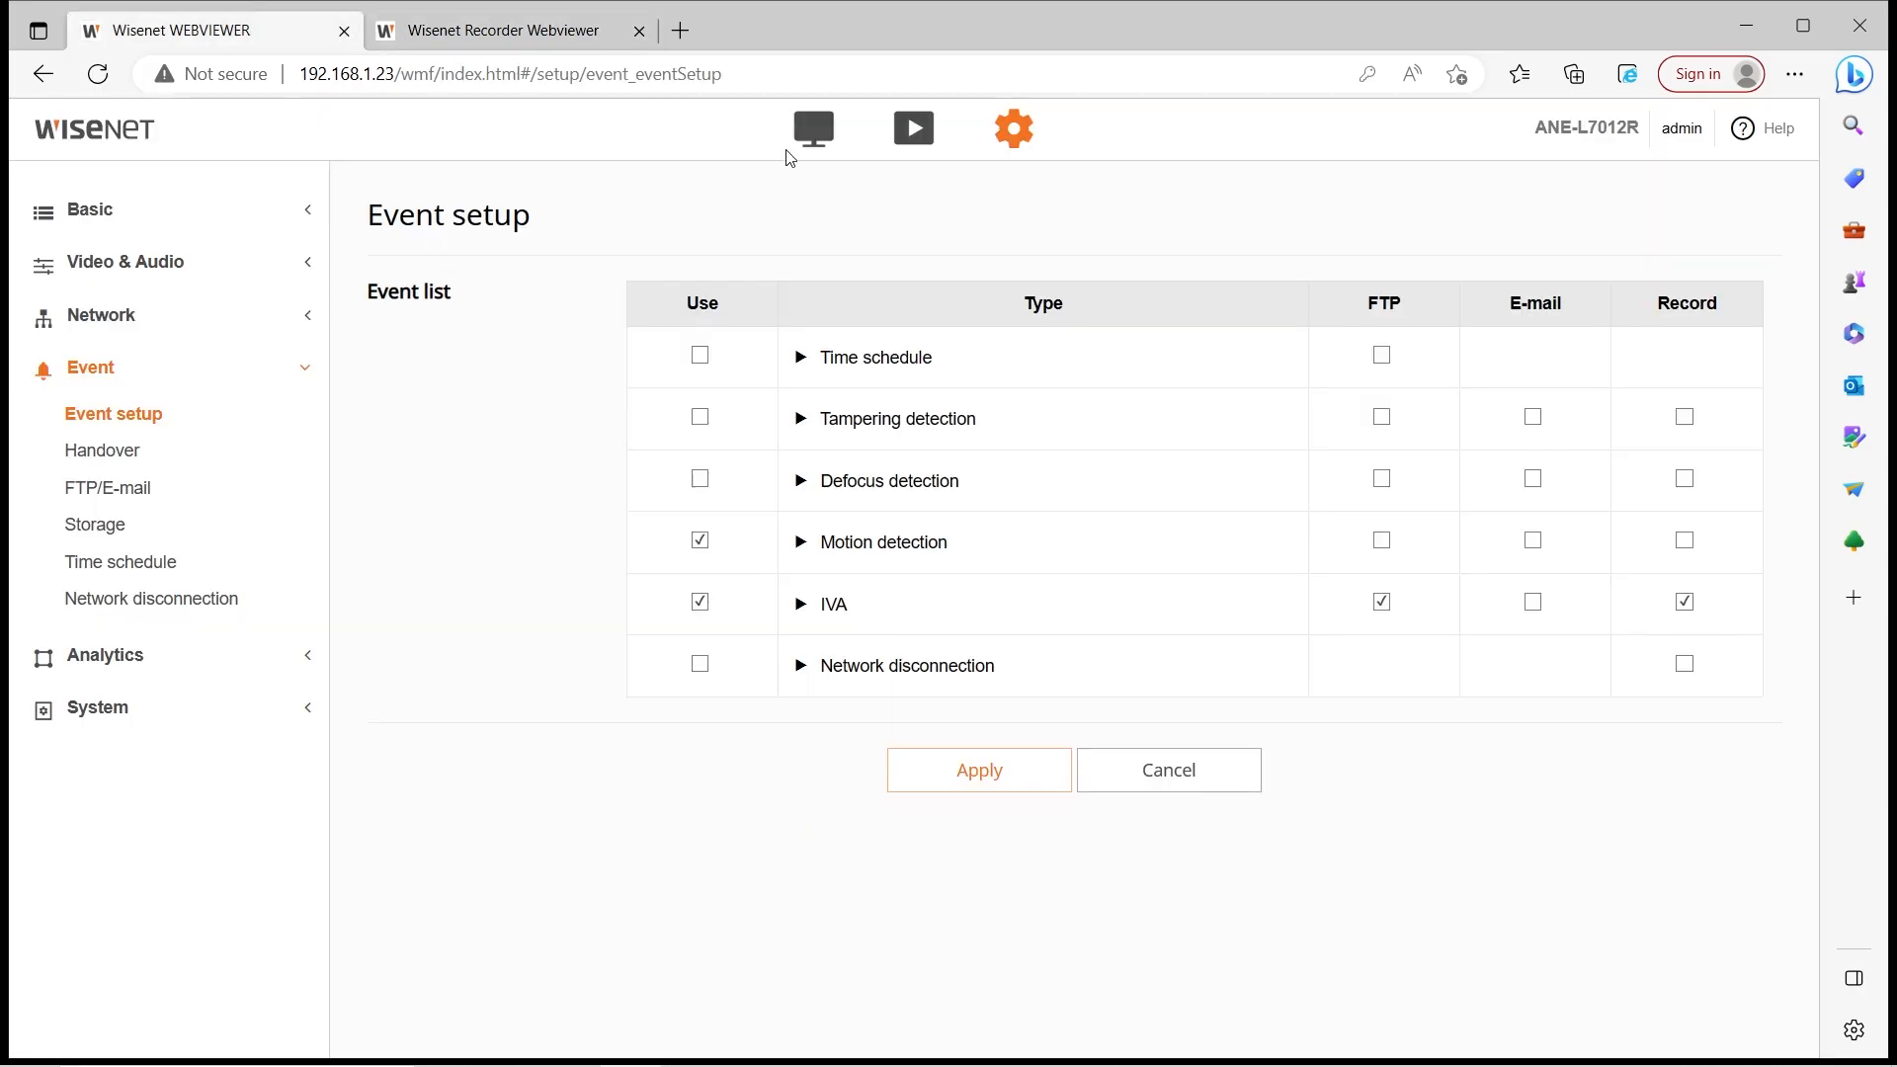
click(810, 133)
Back in the recorder viewer, go to the recorded-video time Search page
click(499, 29)
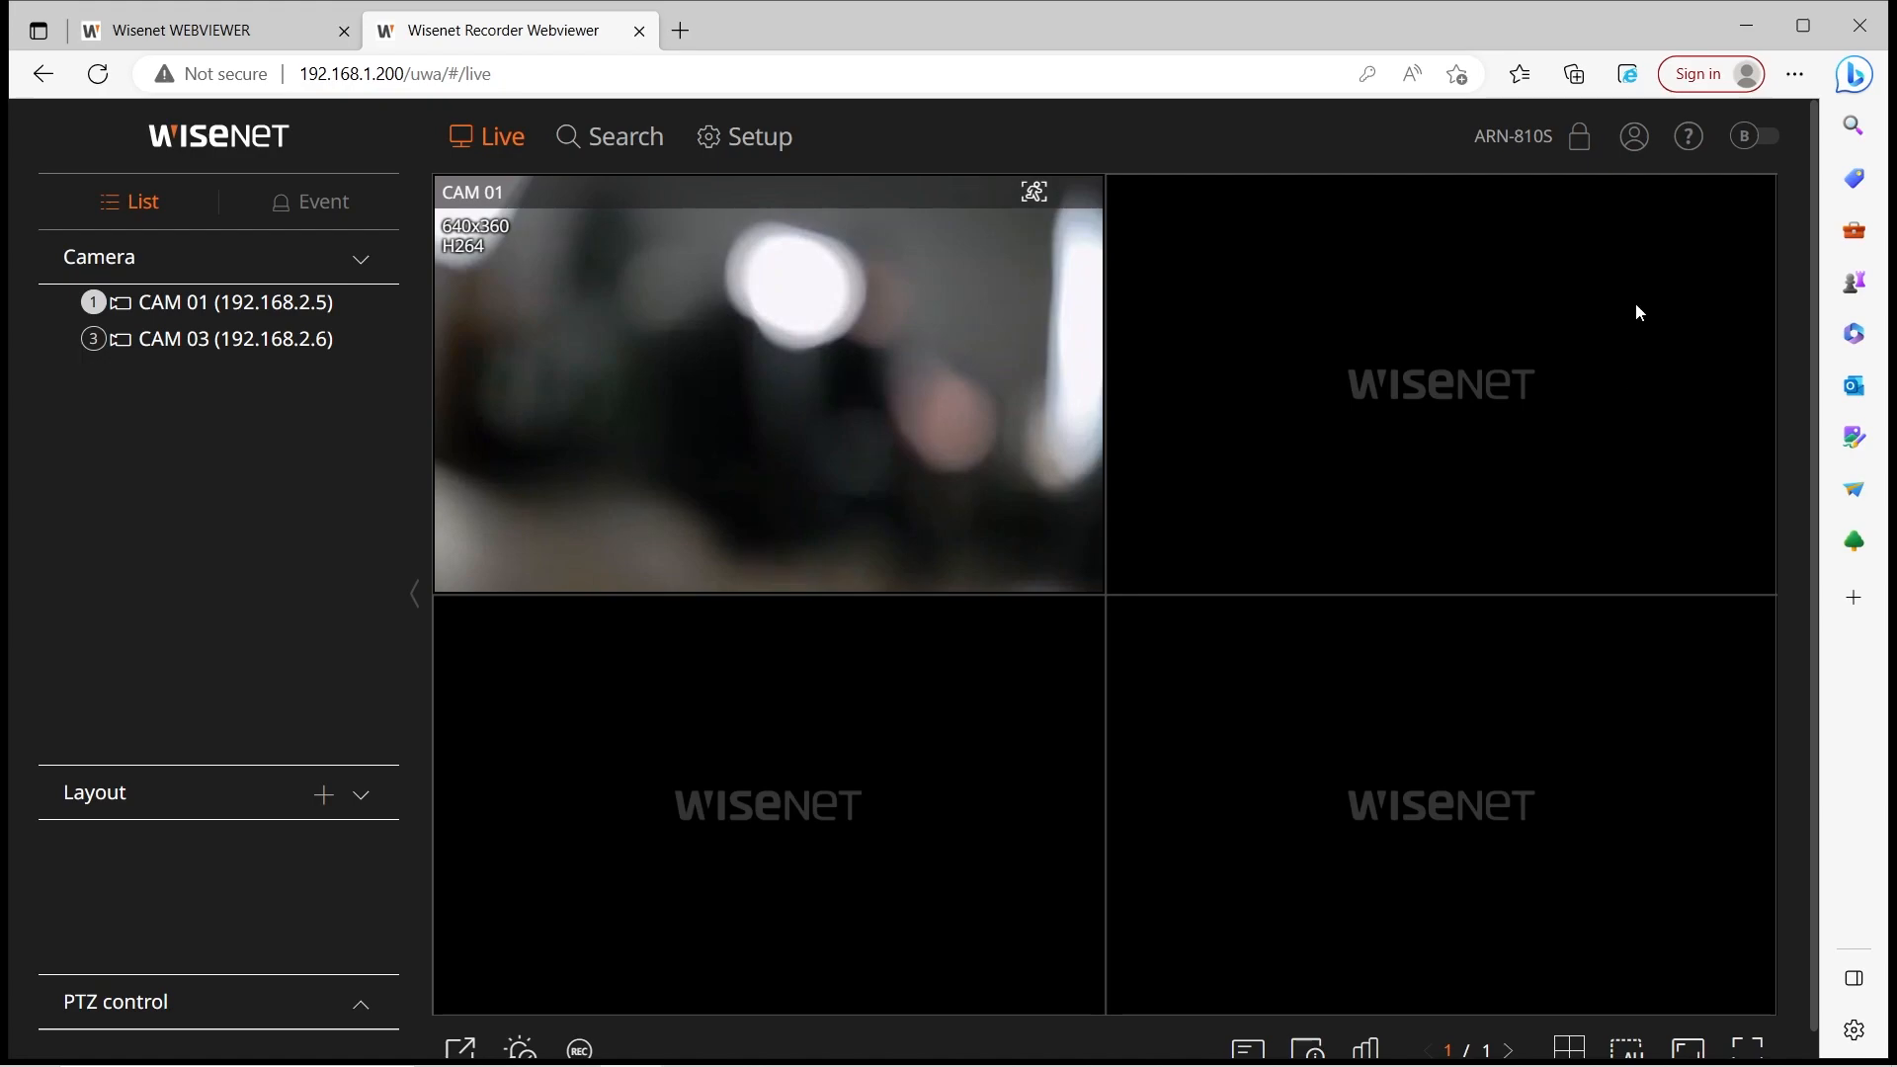
scroll(655, 818, down, 2)
scroll(873, 867, up, 2)
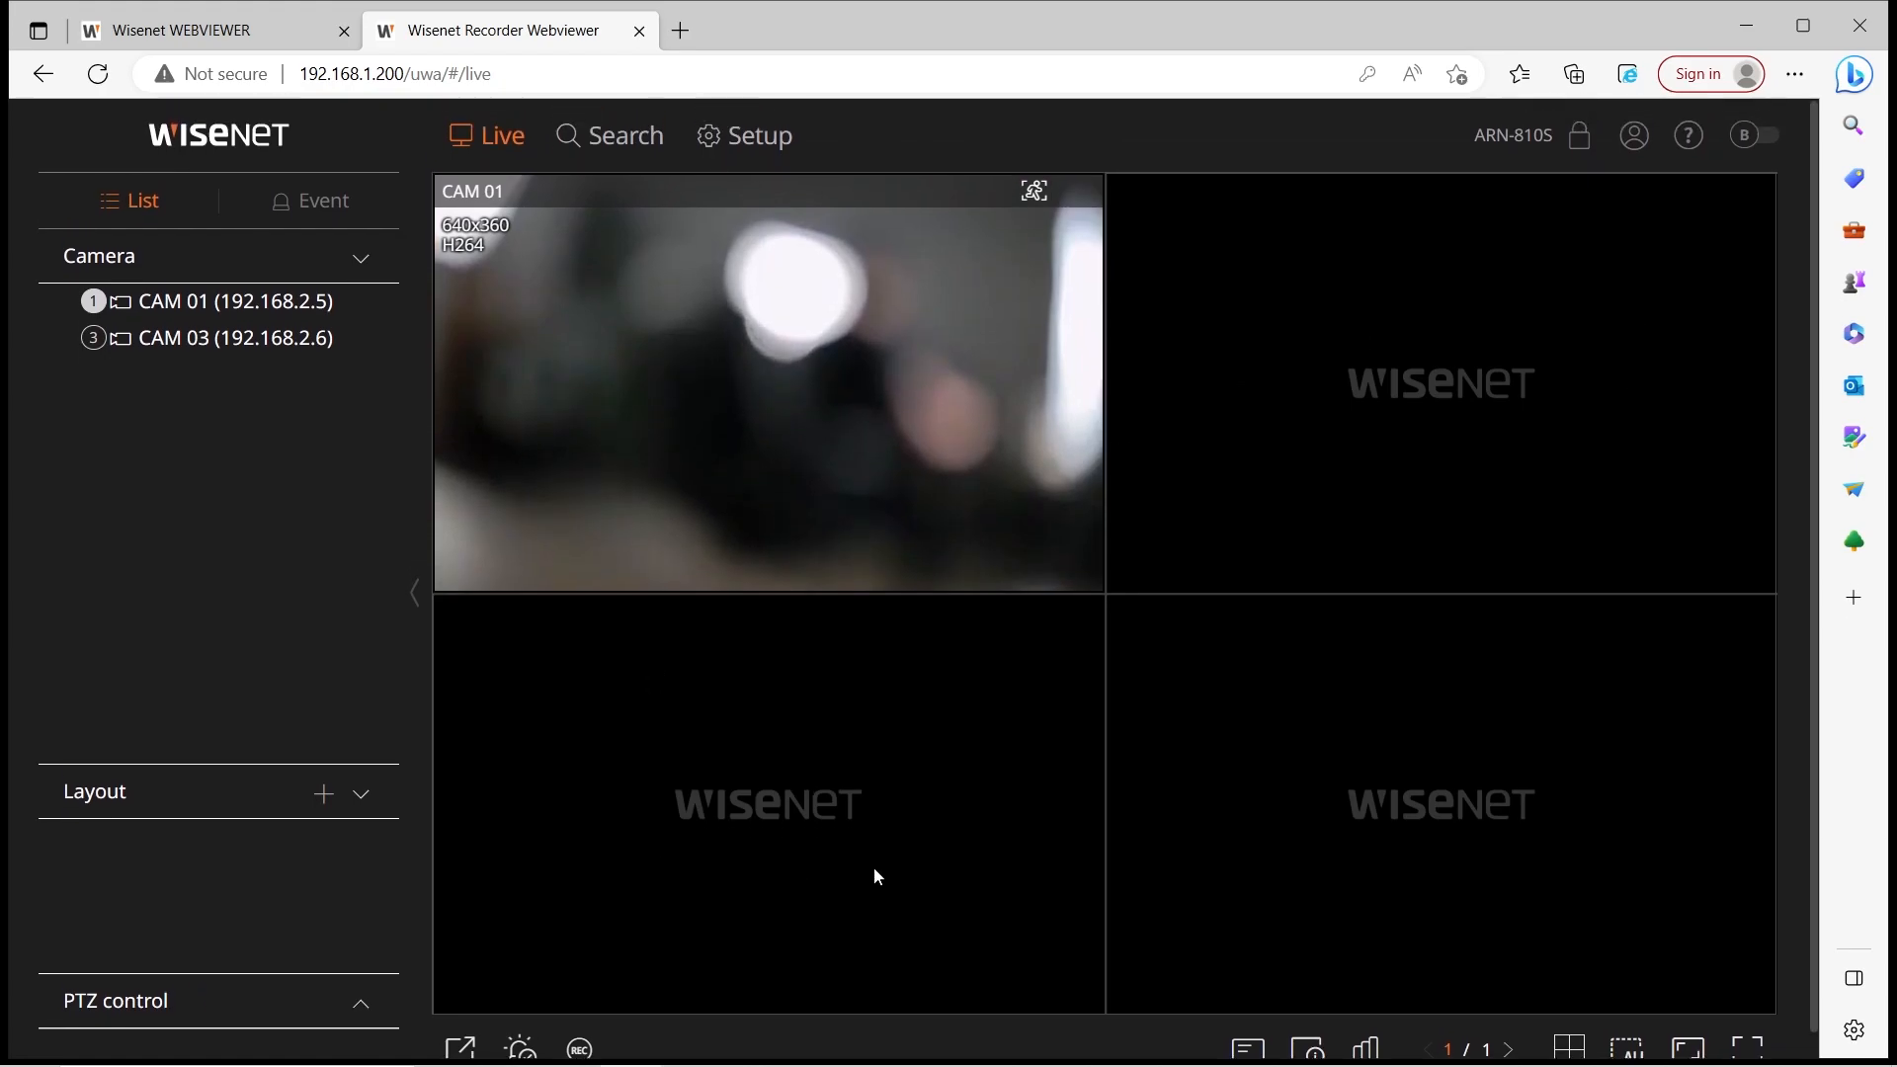
scroll(871, 617, down, 1)
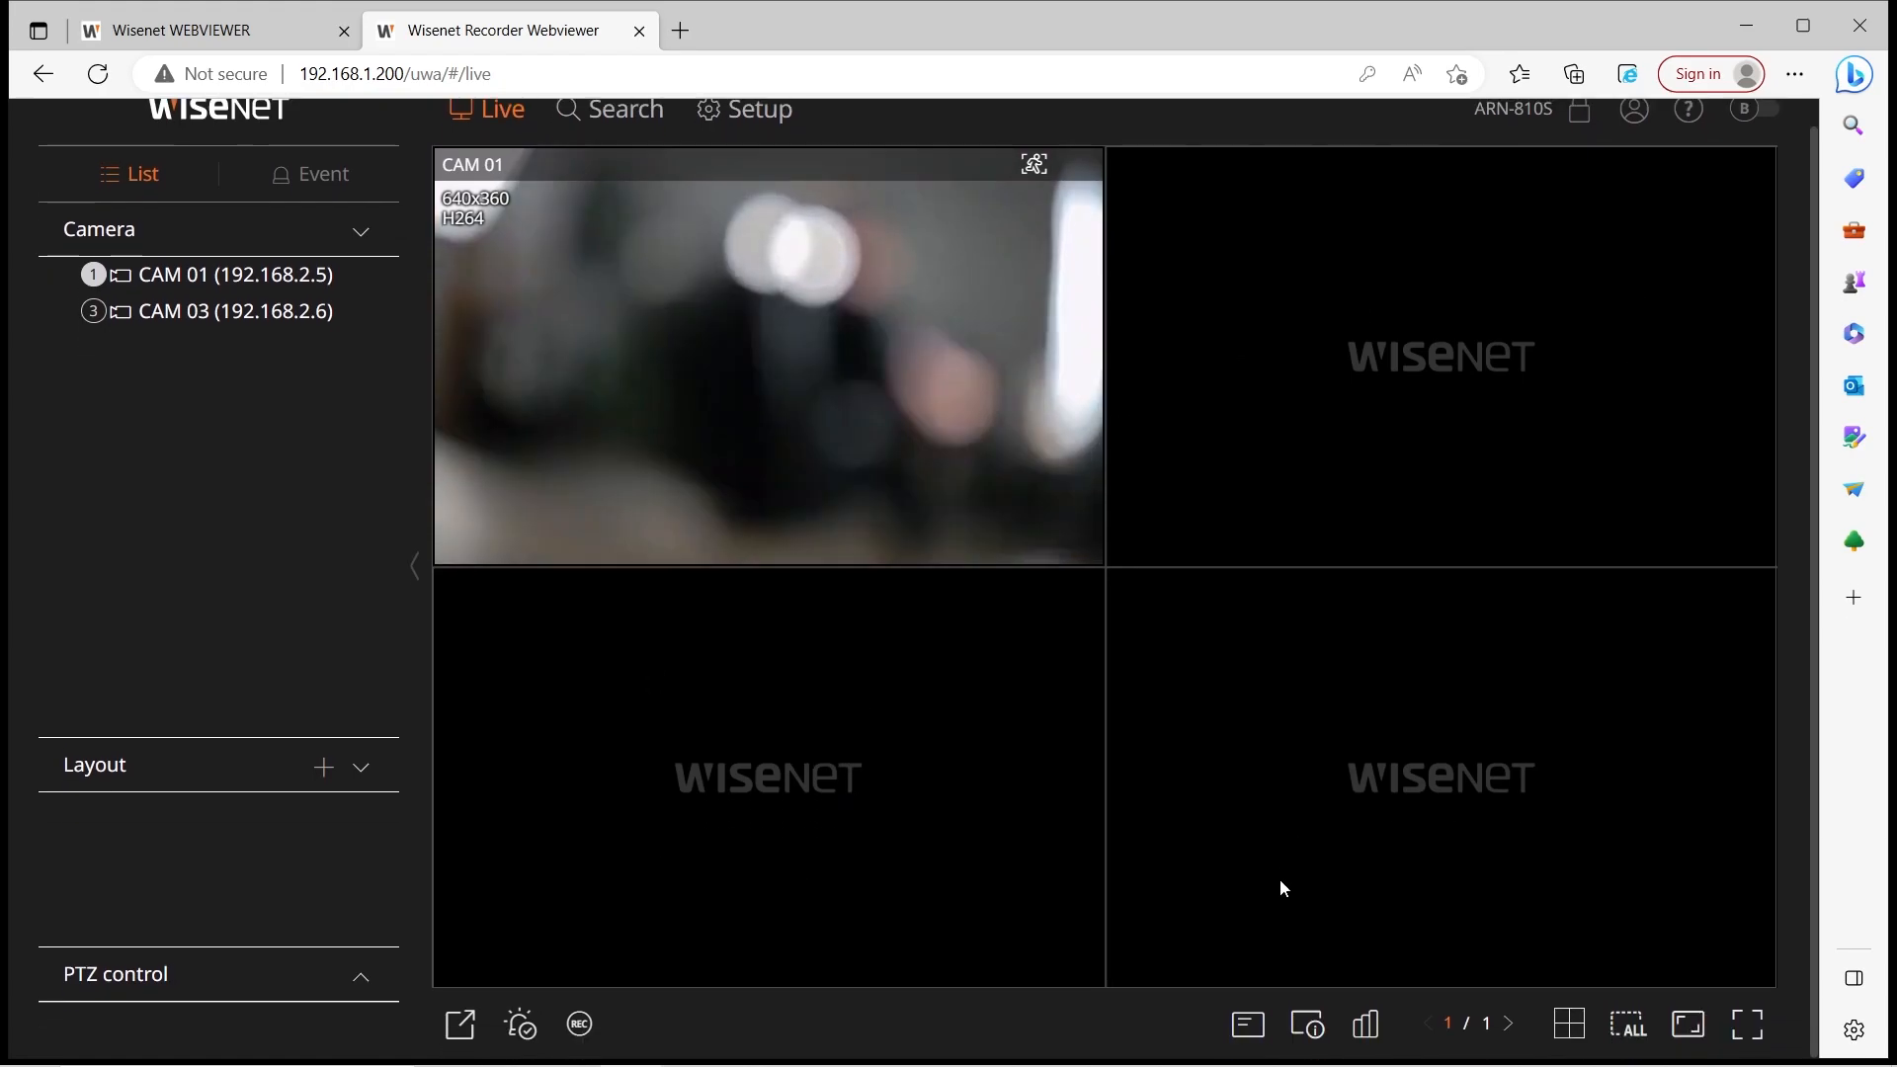
scroll(891, 731, up, 1)
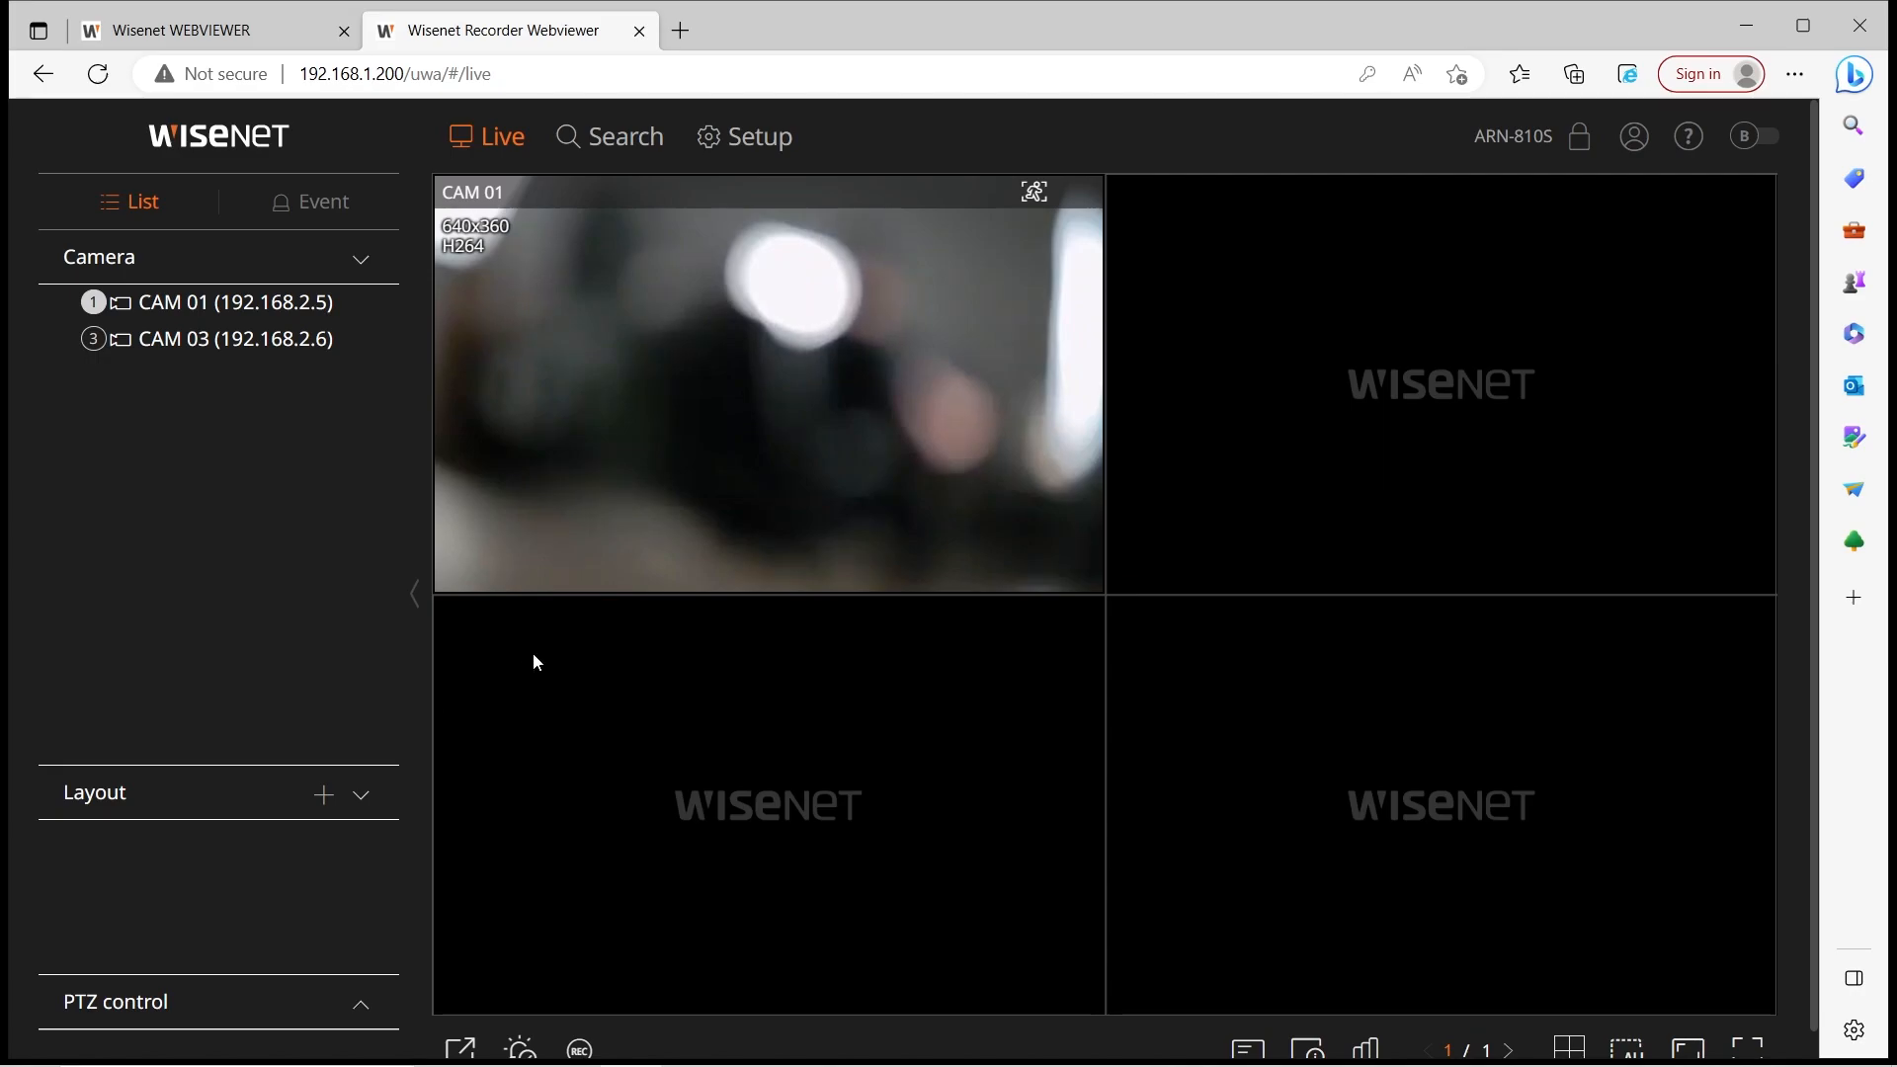
mouse_move(550, 525)
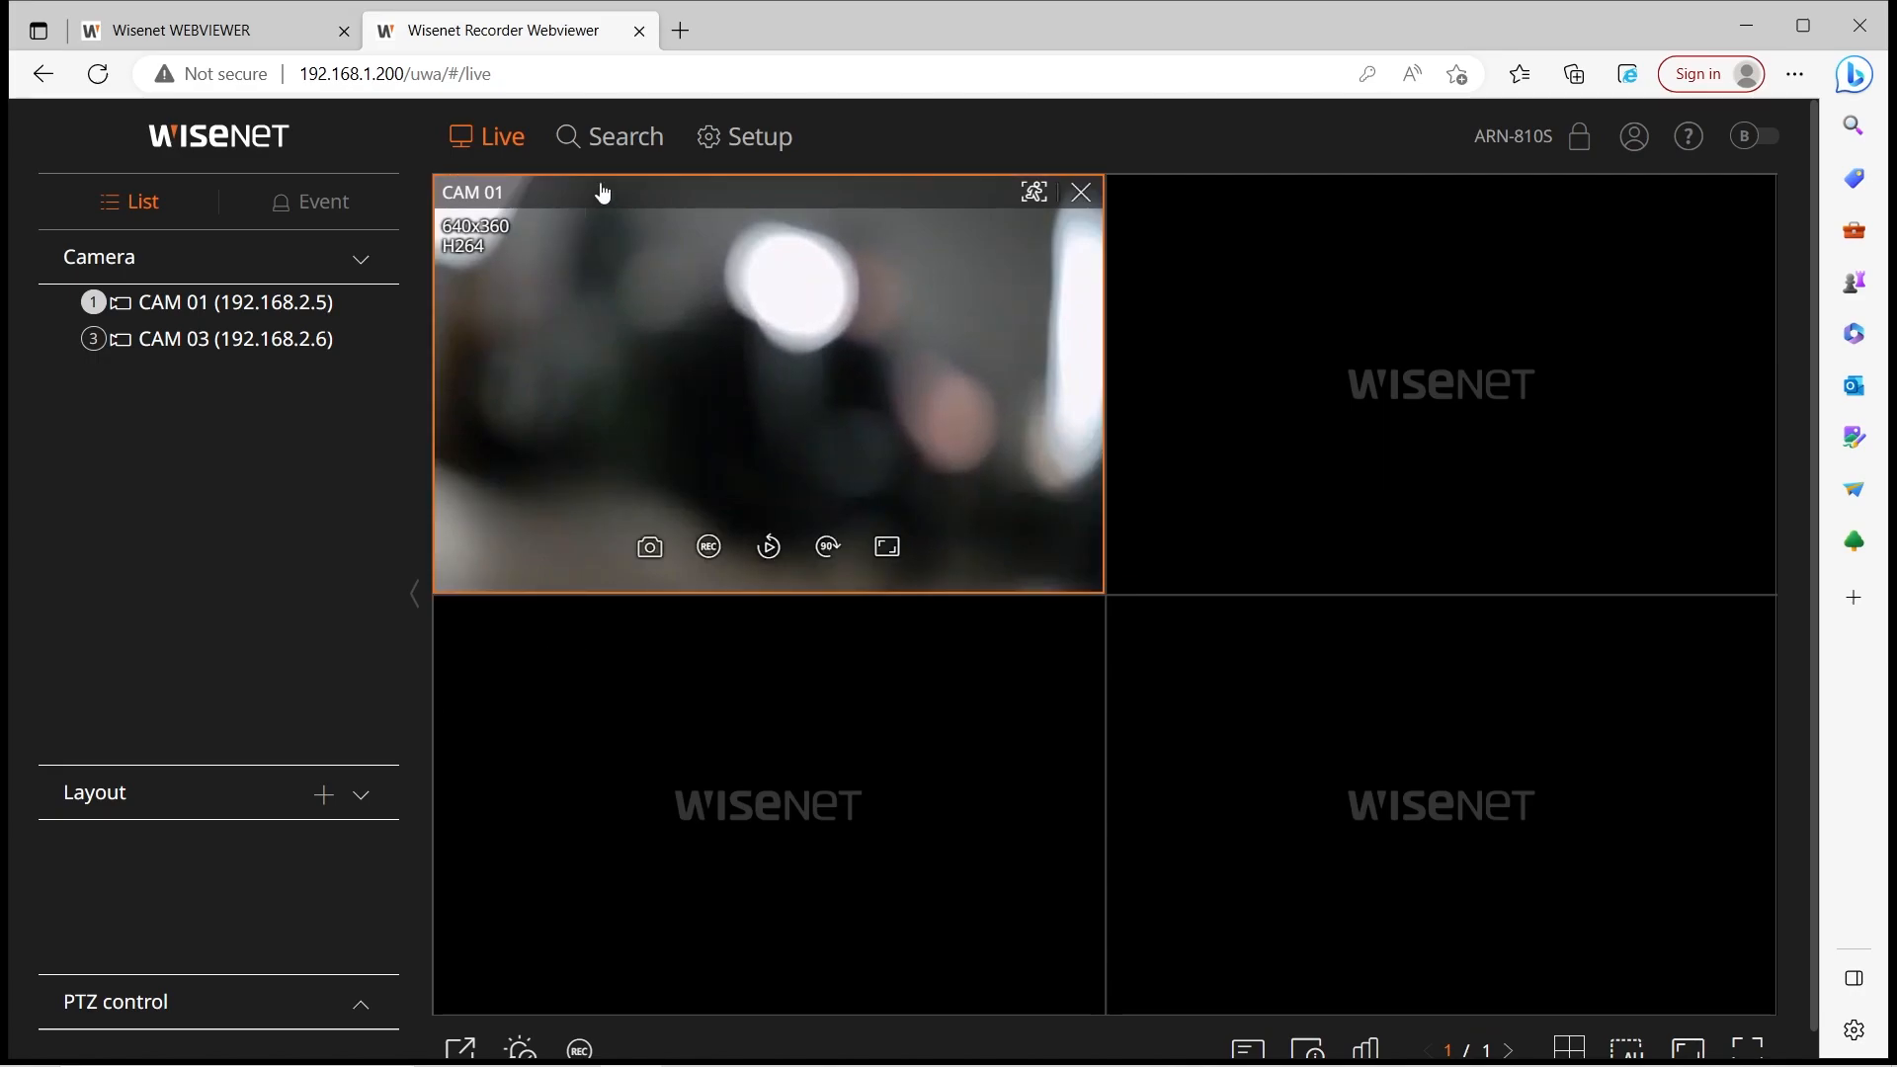
click(609, 136)
Play CAM 01's 2023-04-19 recording, jumping to around 15:00 and the 15:05 event
scroll(777, 719, down, 1)
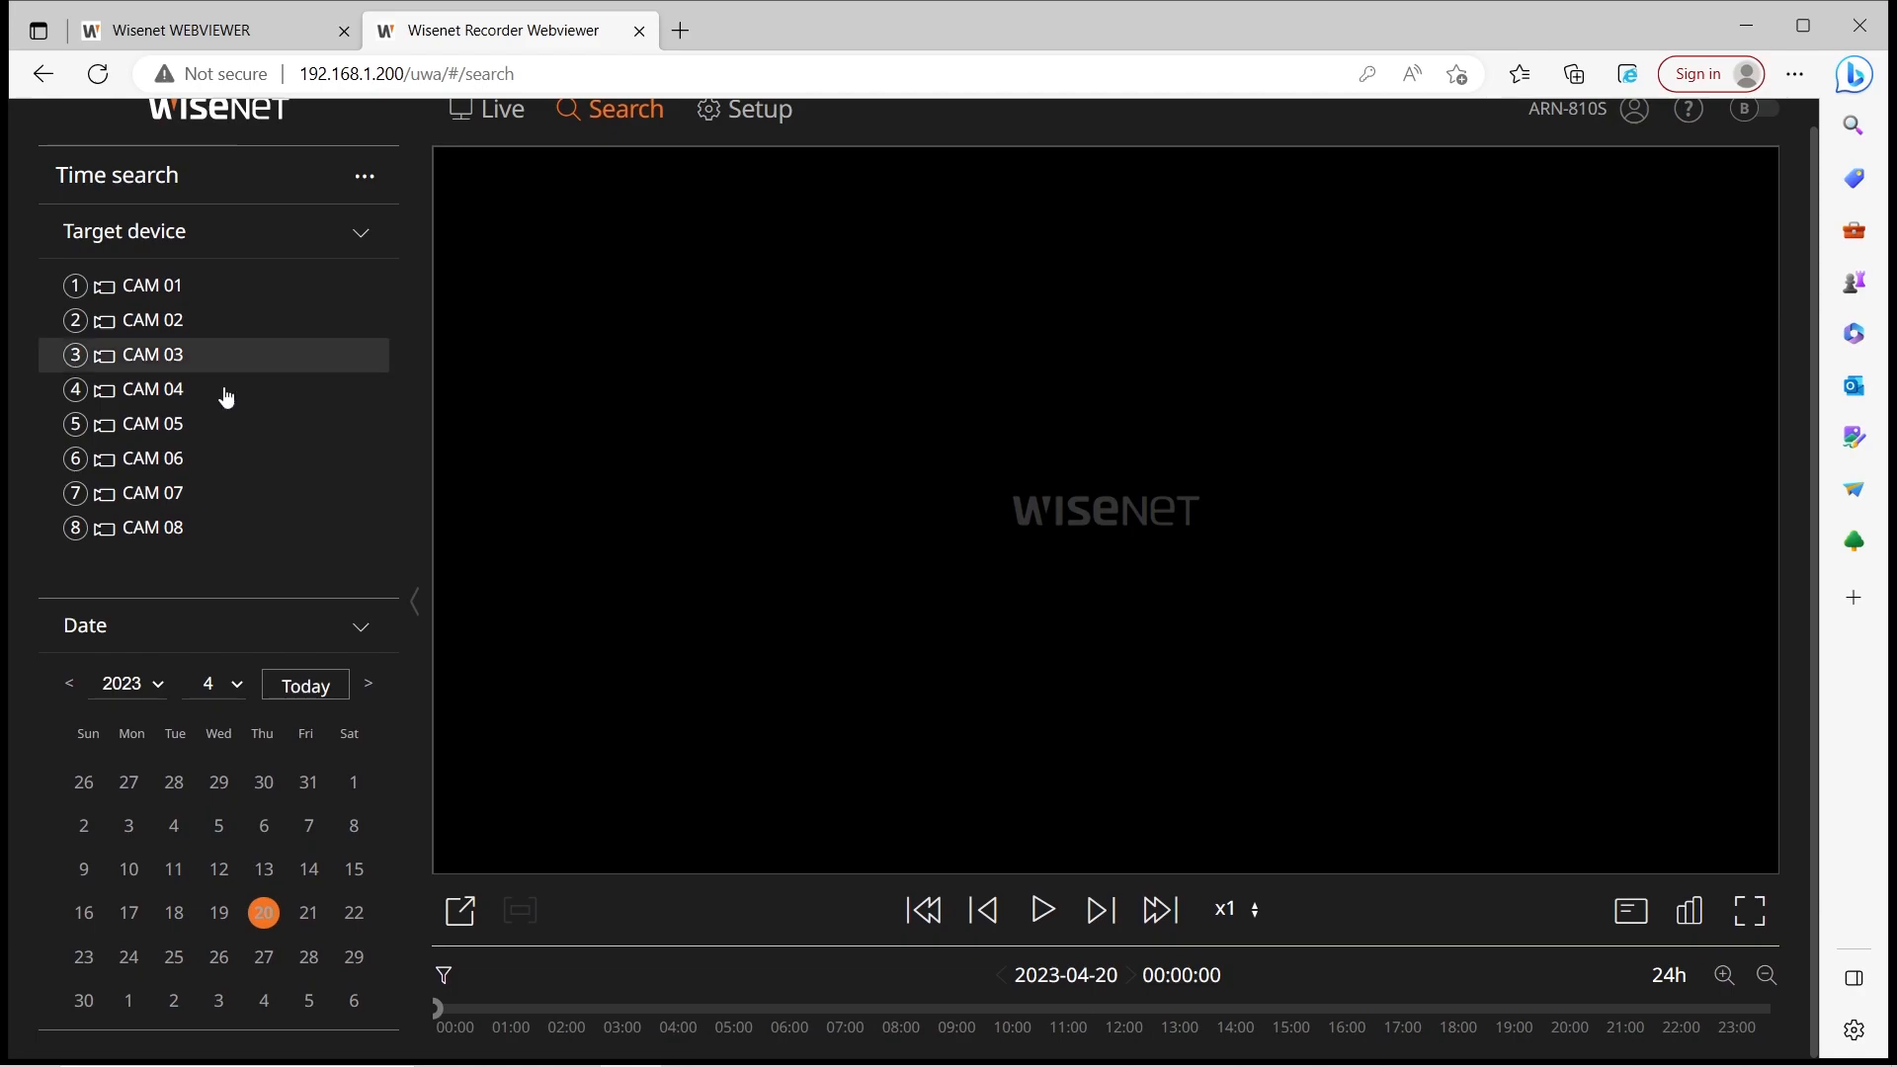
click(182, 285)
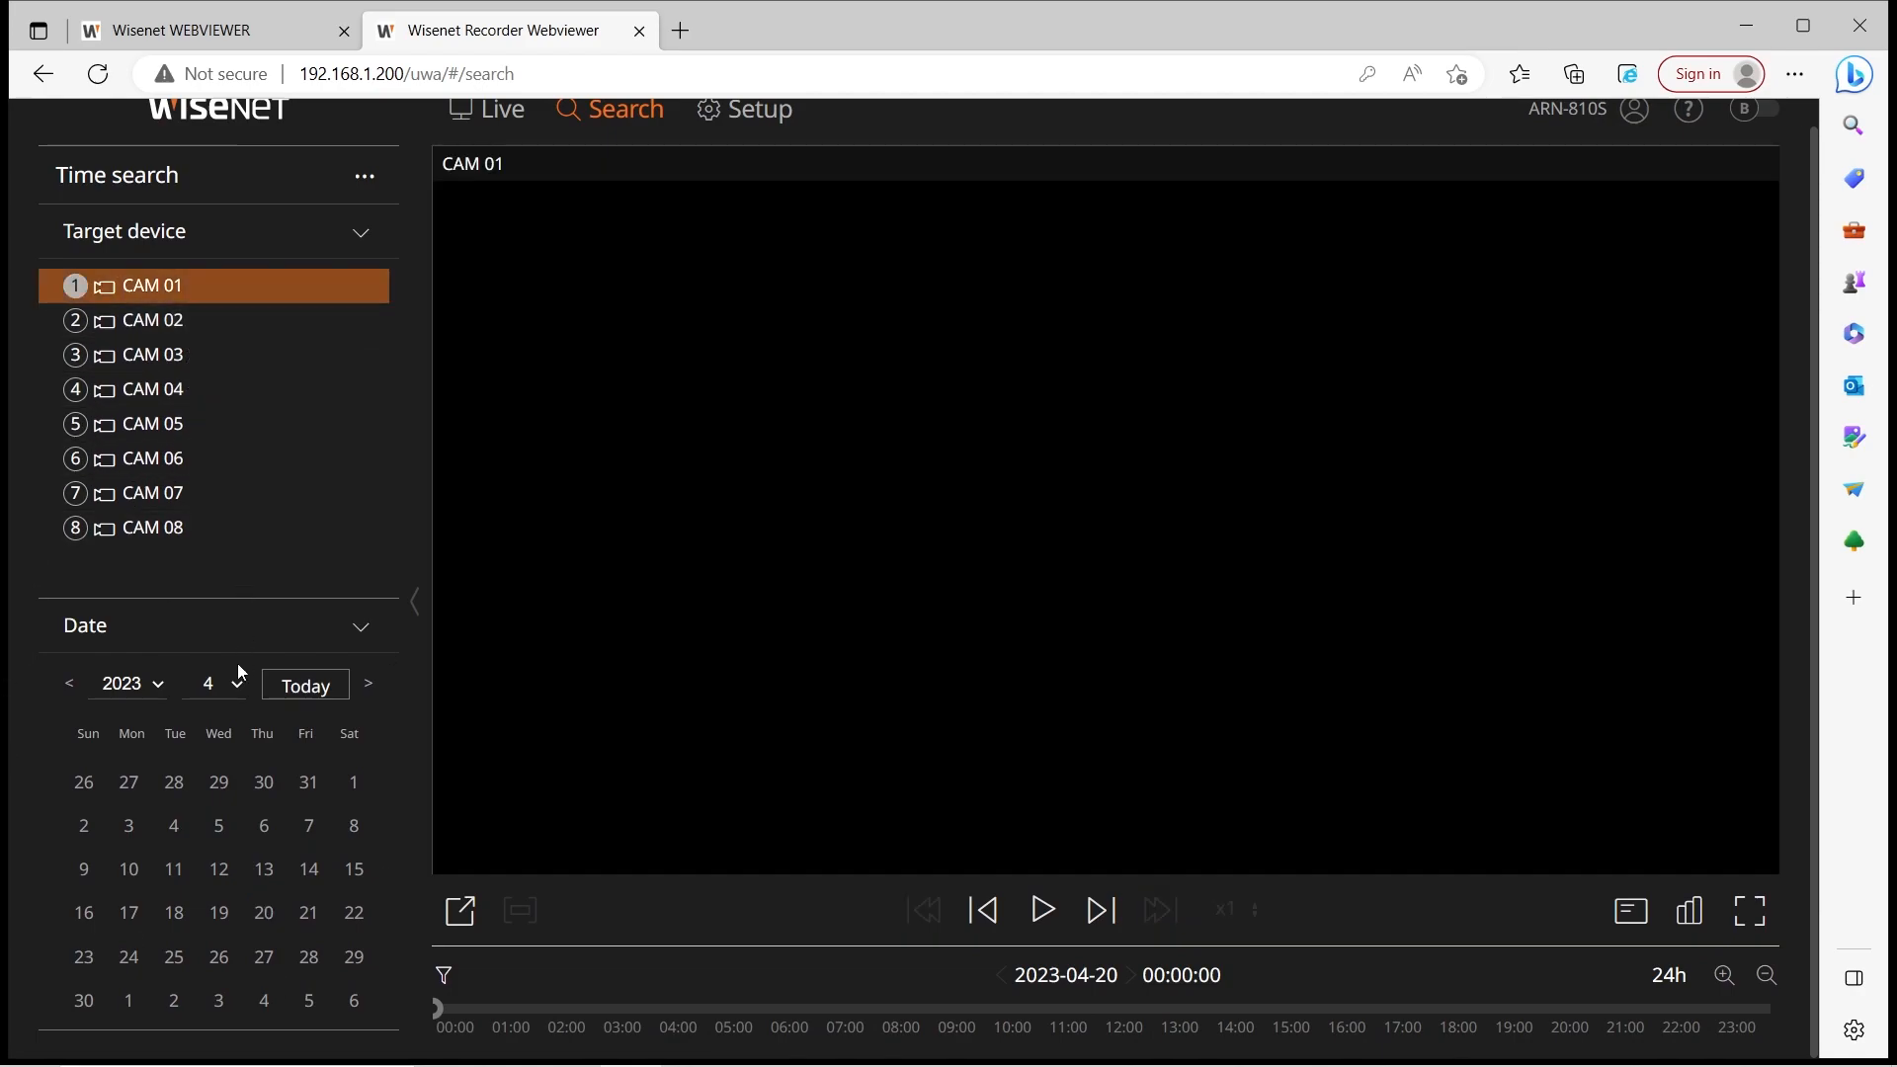
click(221, 917)
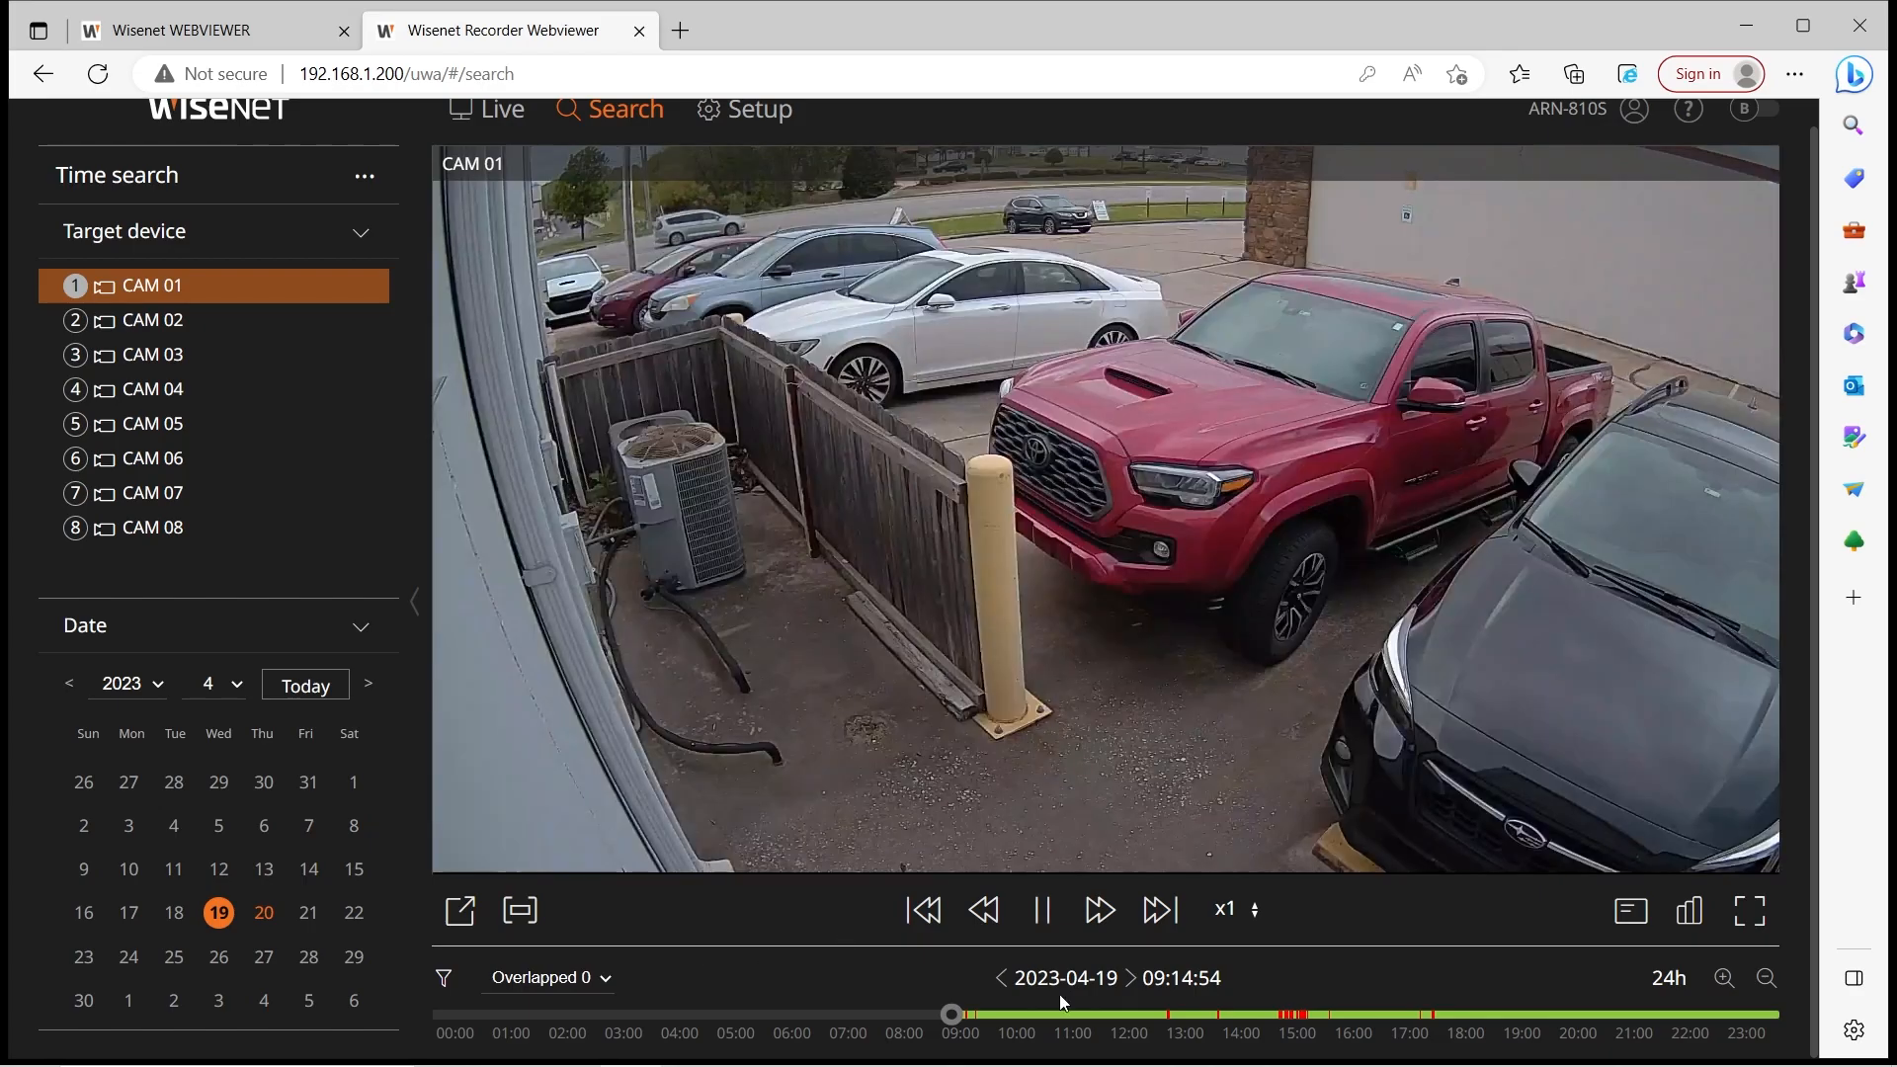
click(1299, 1023)
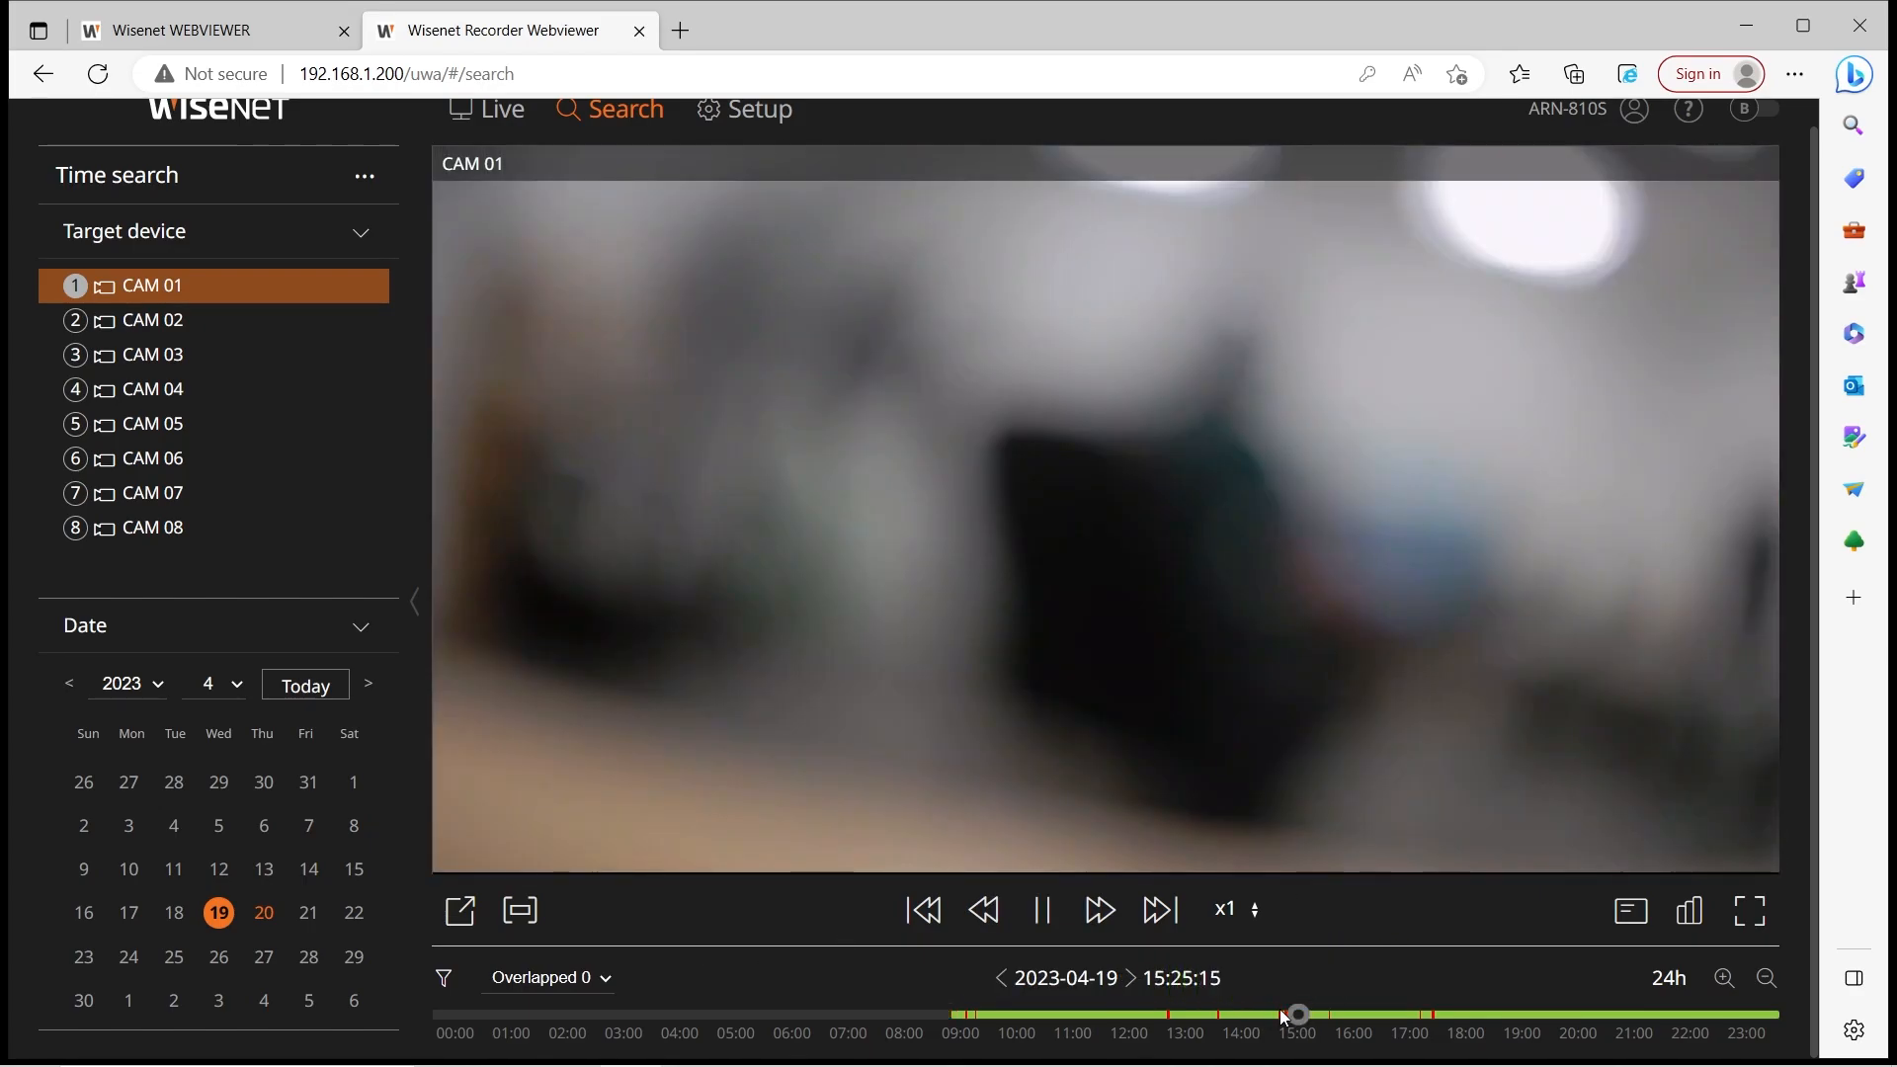
click(1280, 1016)
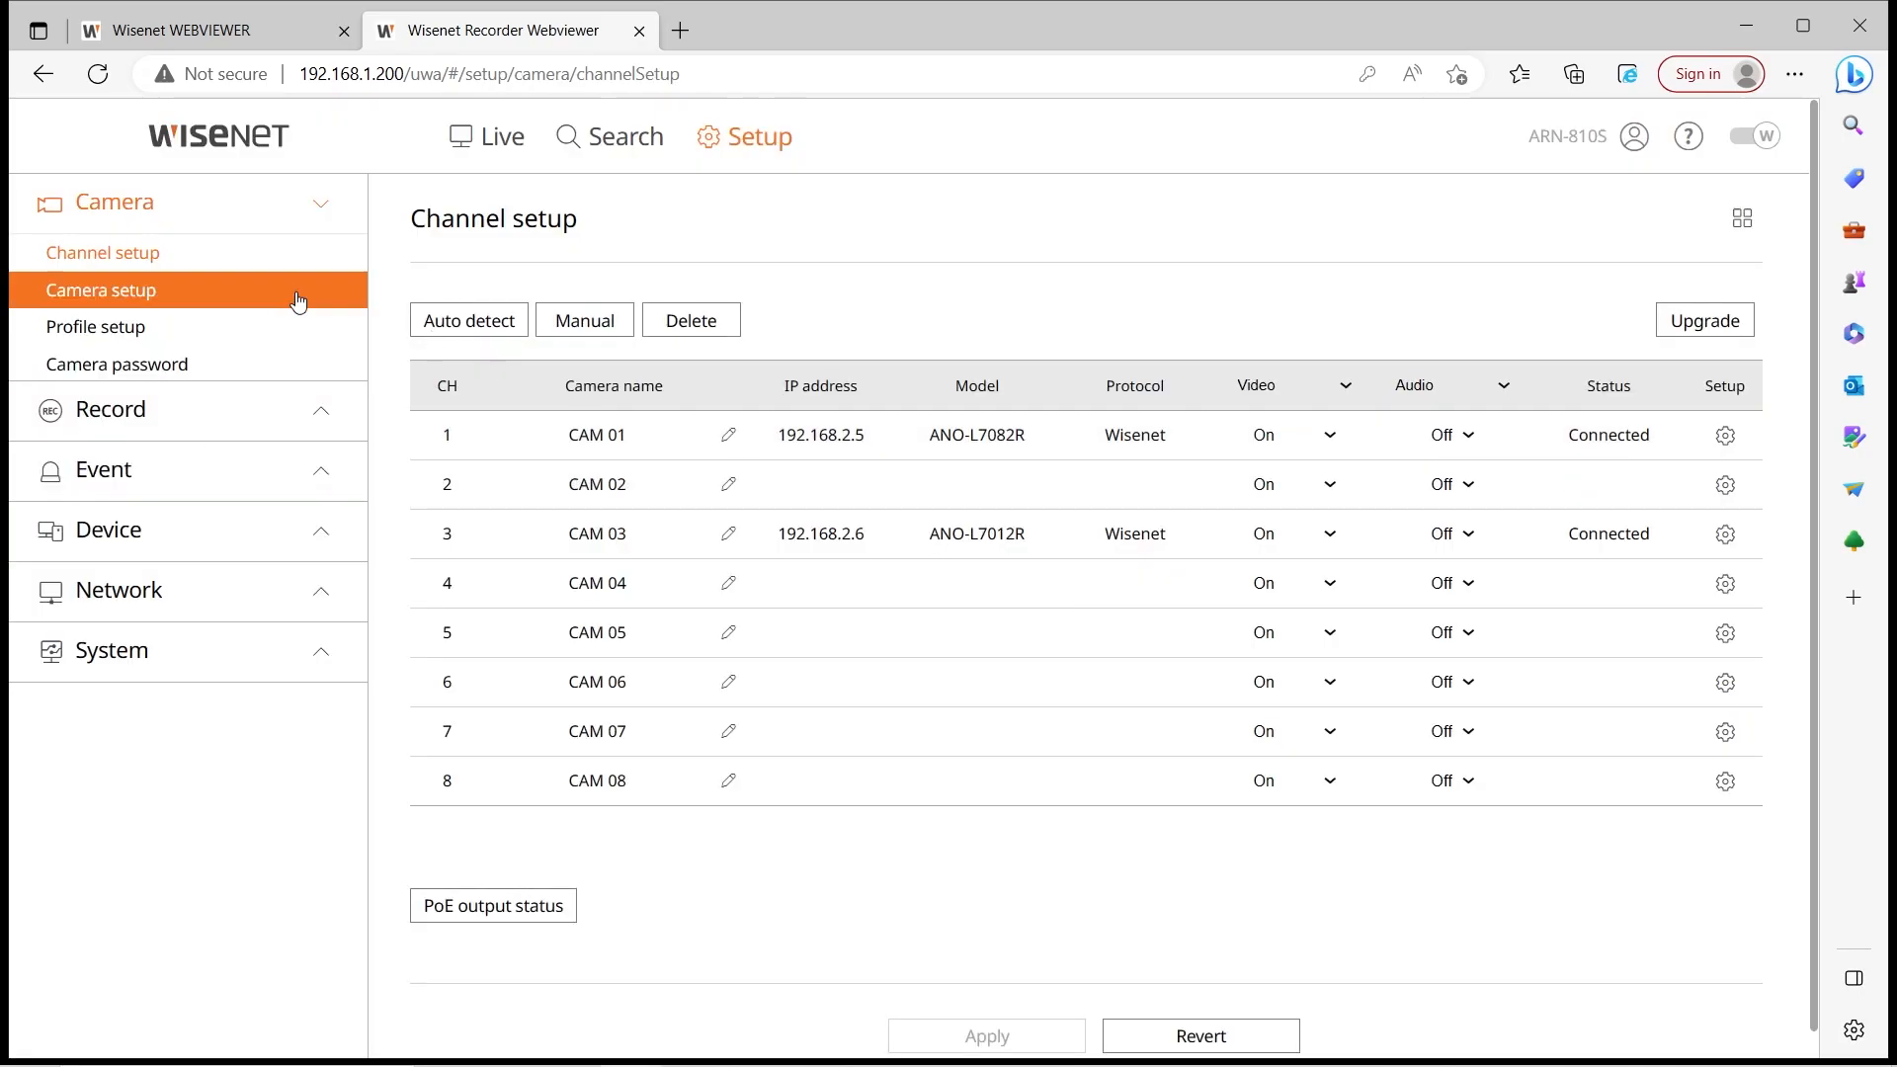
Glance at the camera viewer's setup pages, then return to the recorder's Channel setup
click(251, 36)
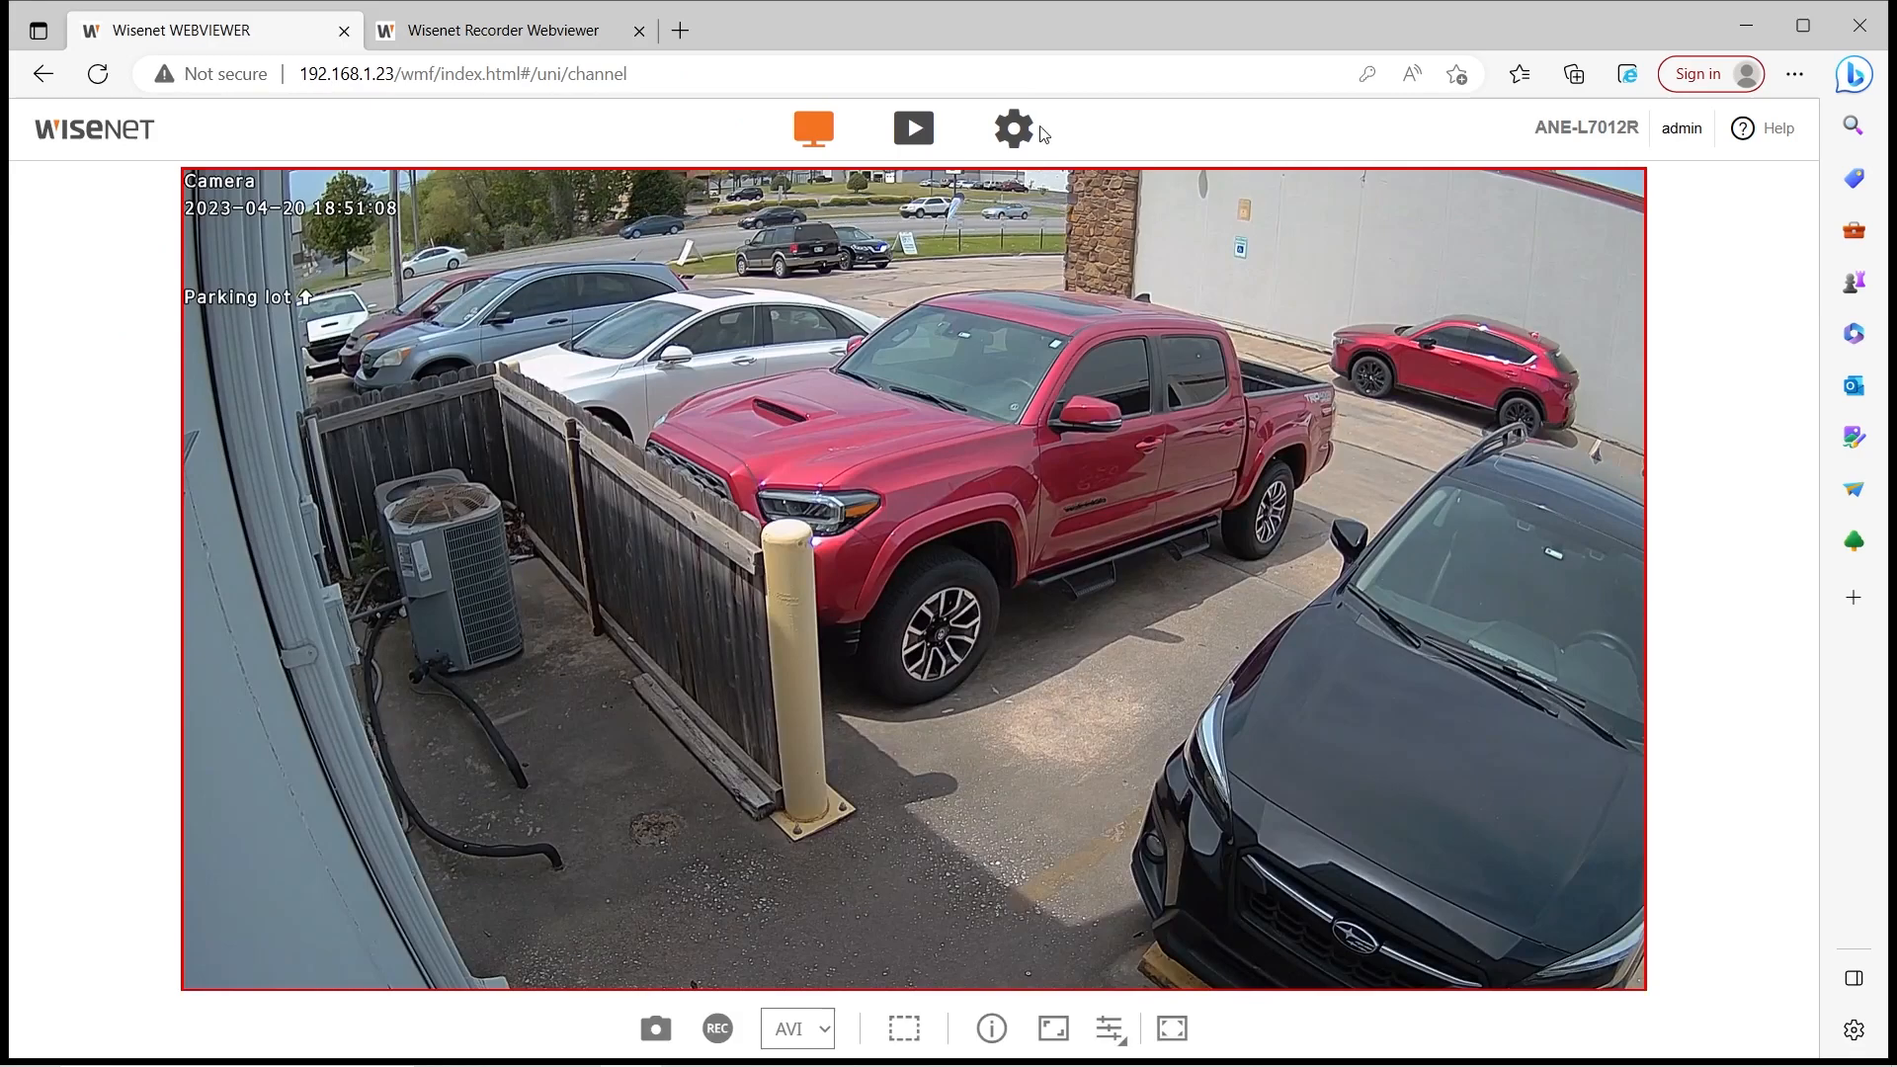
click(1012, 132)
click(465, 40)
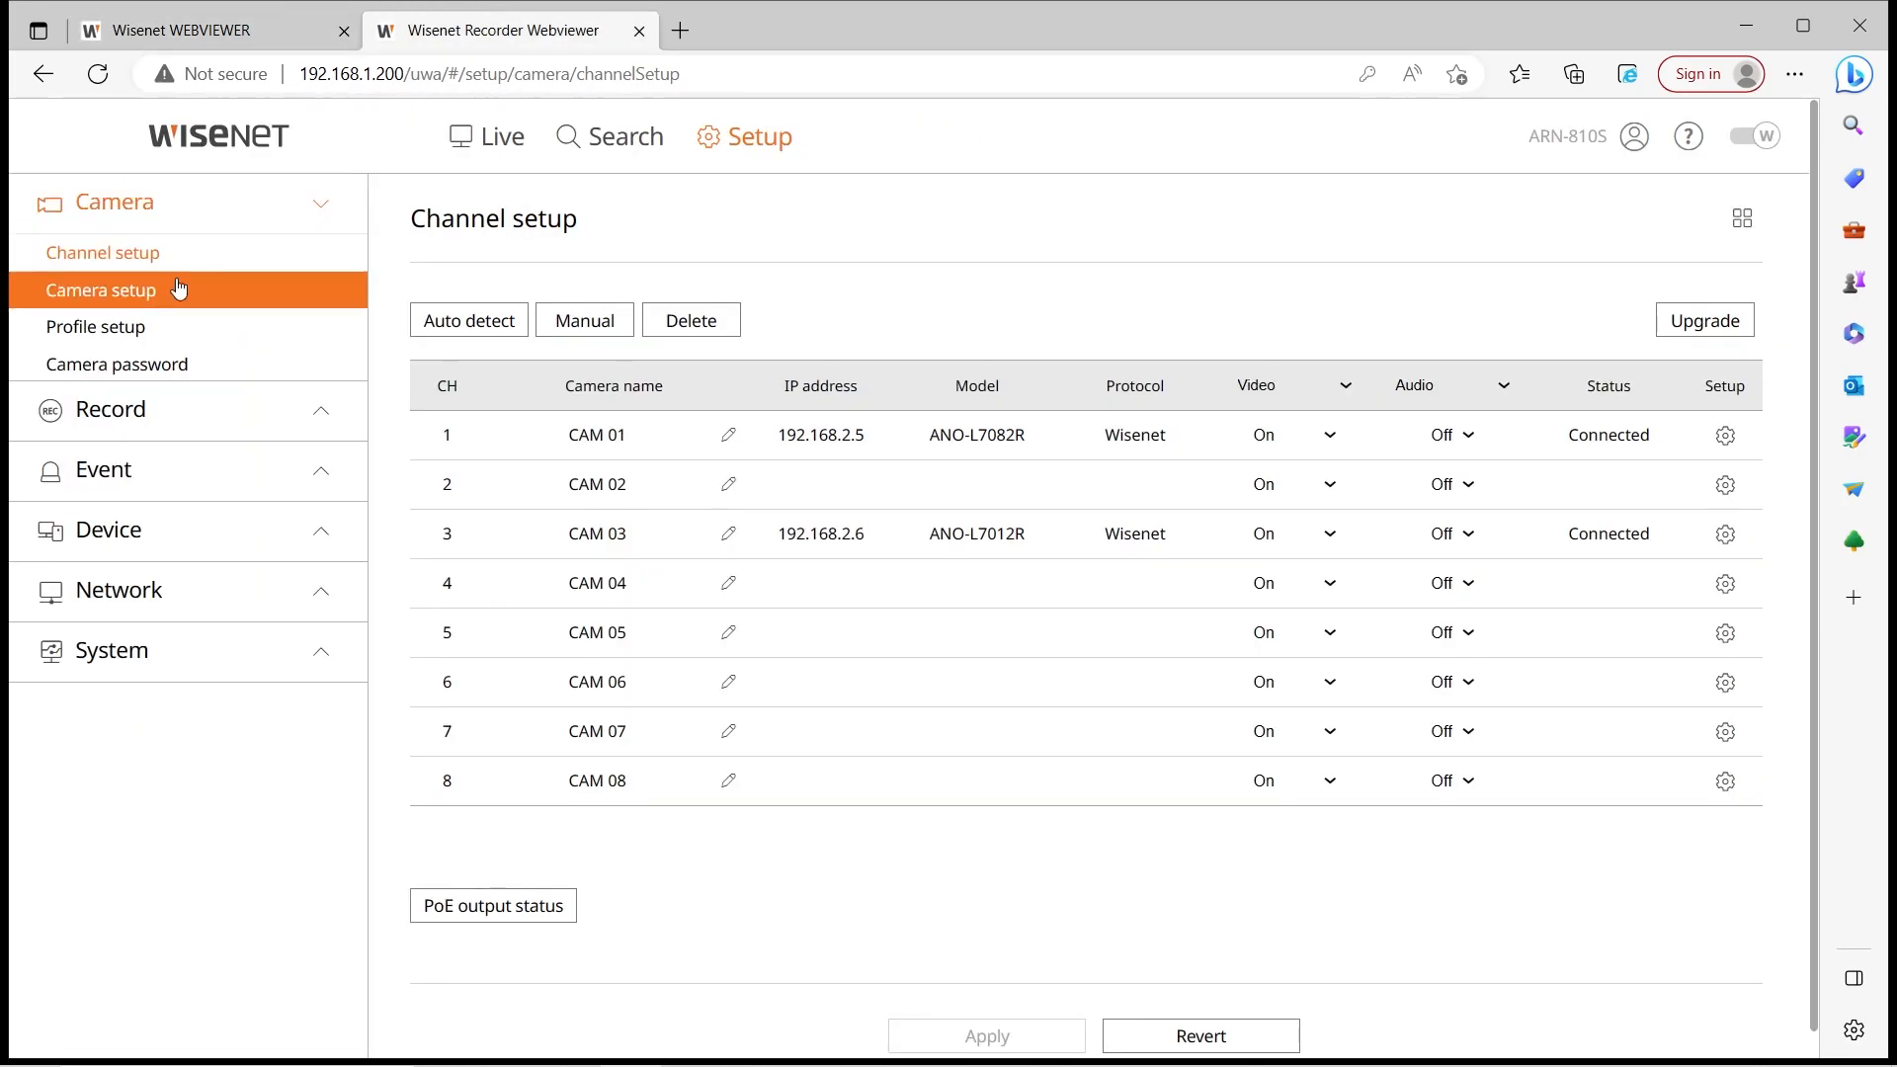
From the recorder's Camera setup, launch CH 1's own camera web viewer in a new tab
scroll(193, 262, down, 1)
click(213, 265)
click(209, 237)
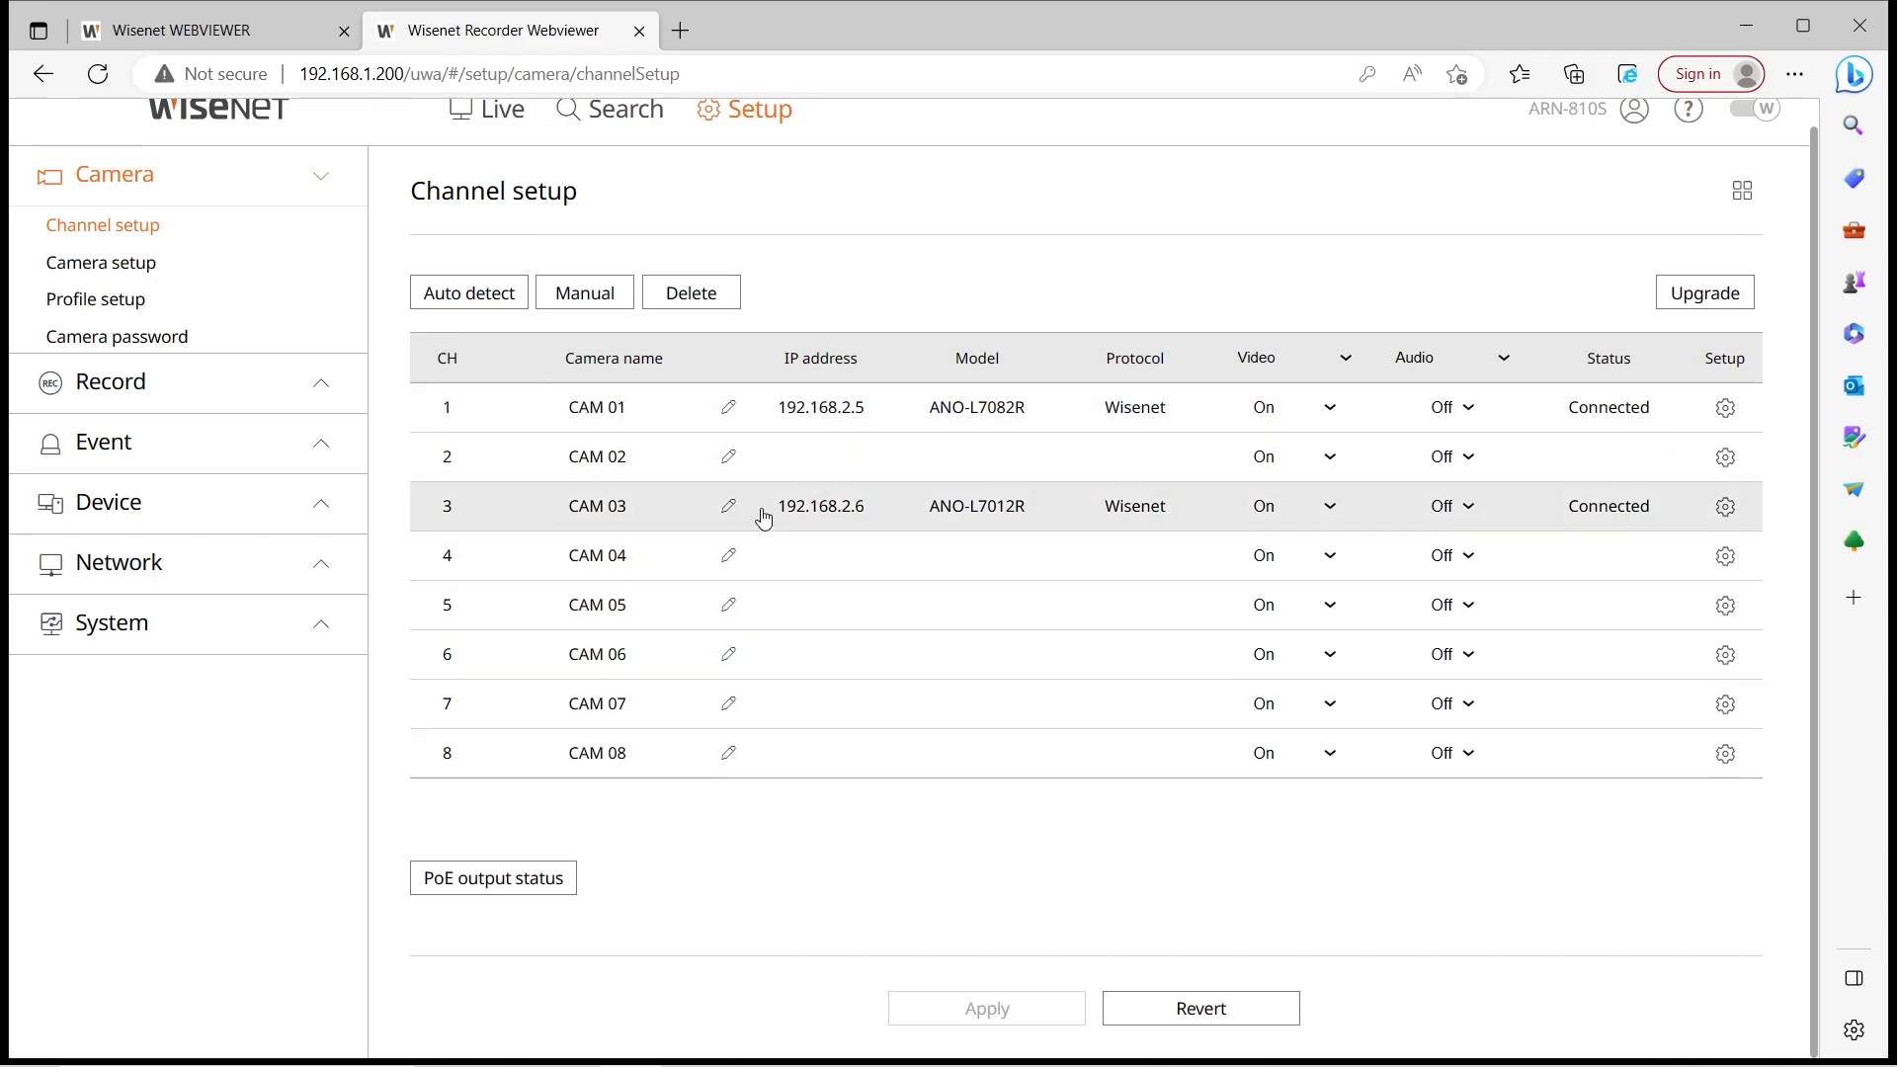
click(193, 274)
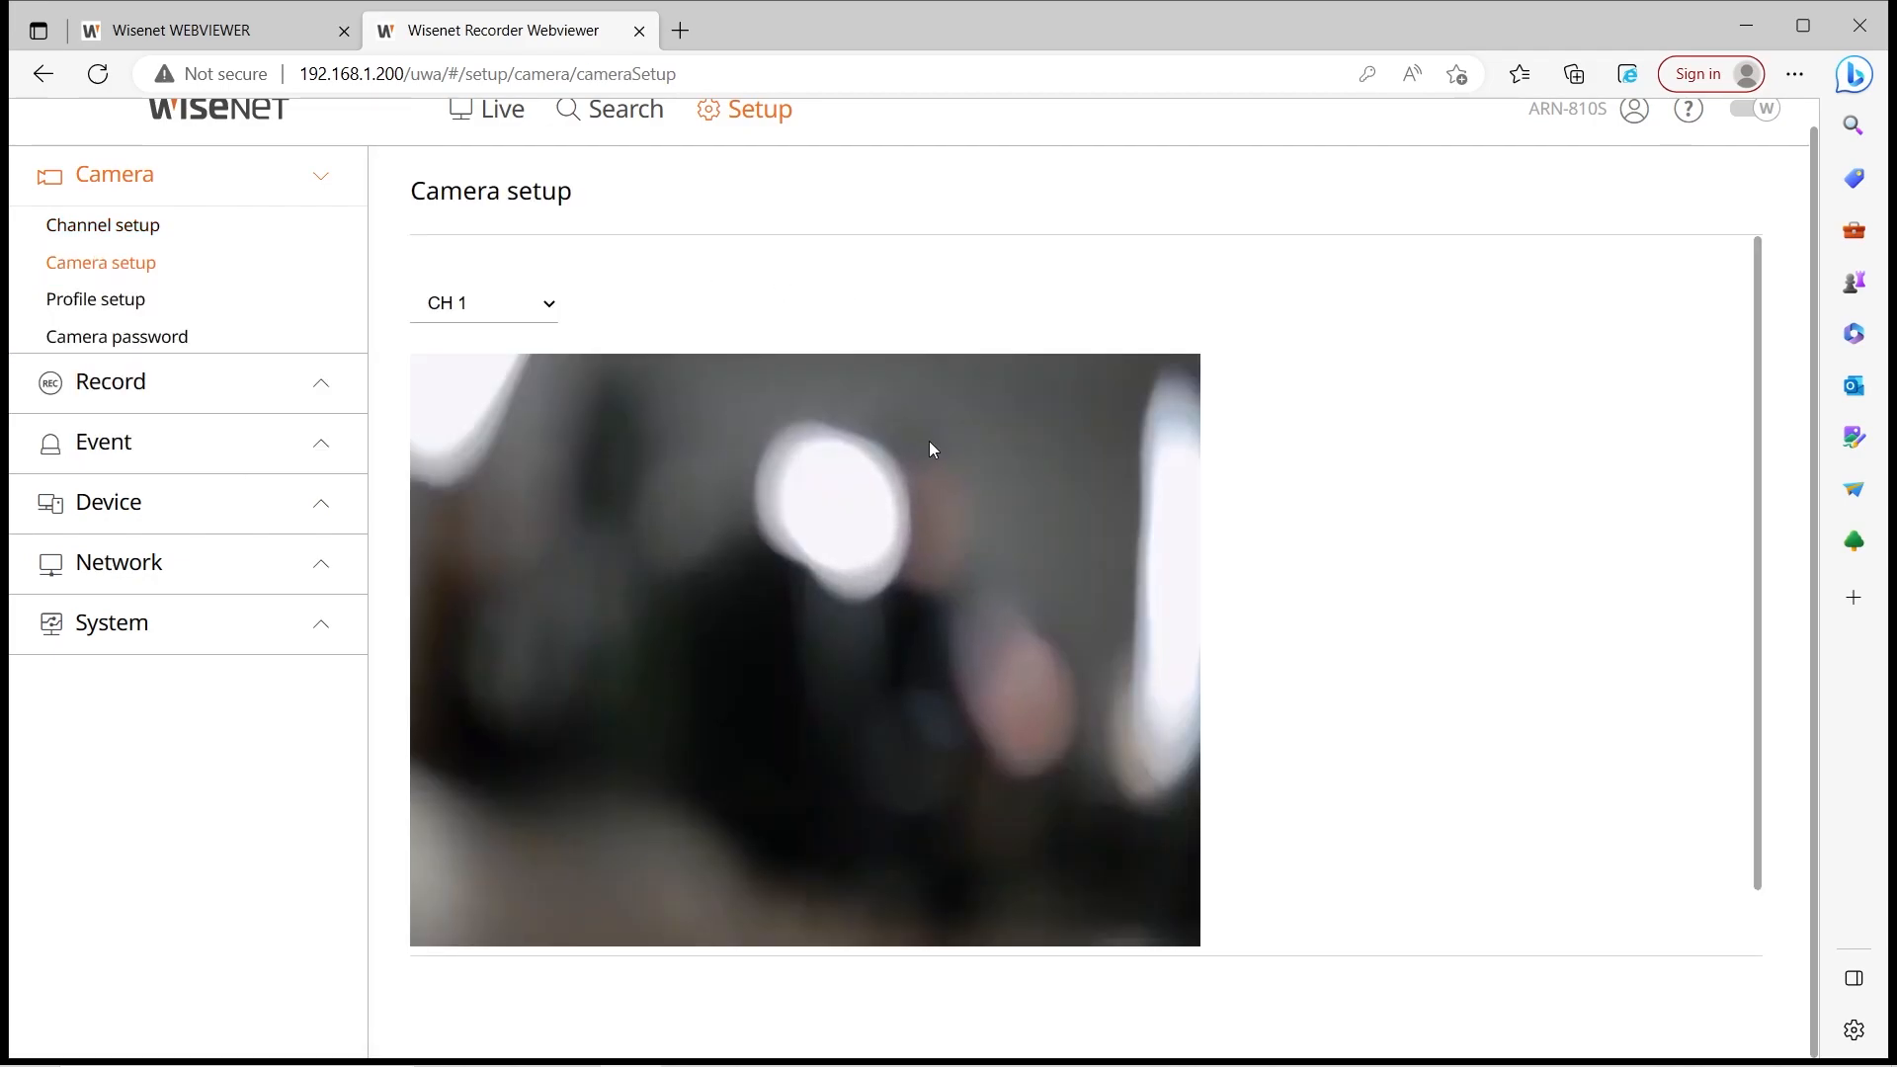
scroll(887, 491, down, 1)
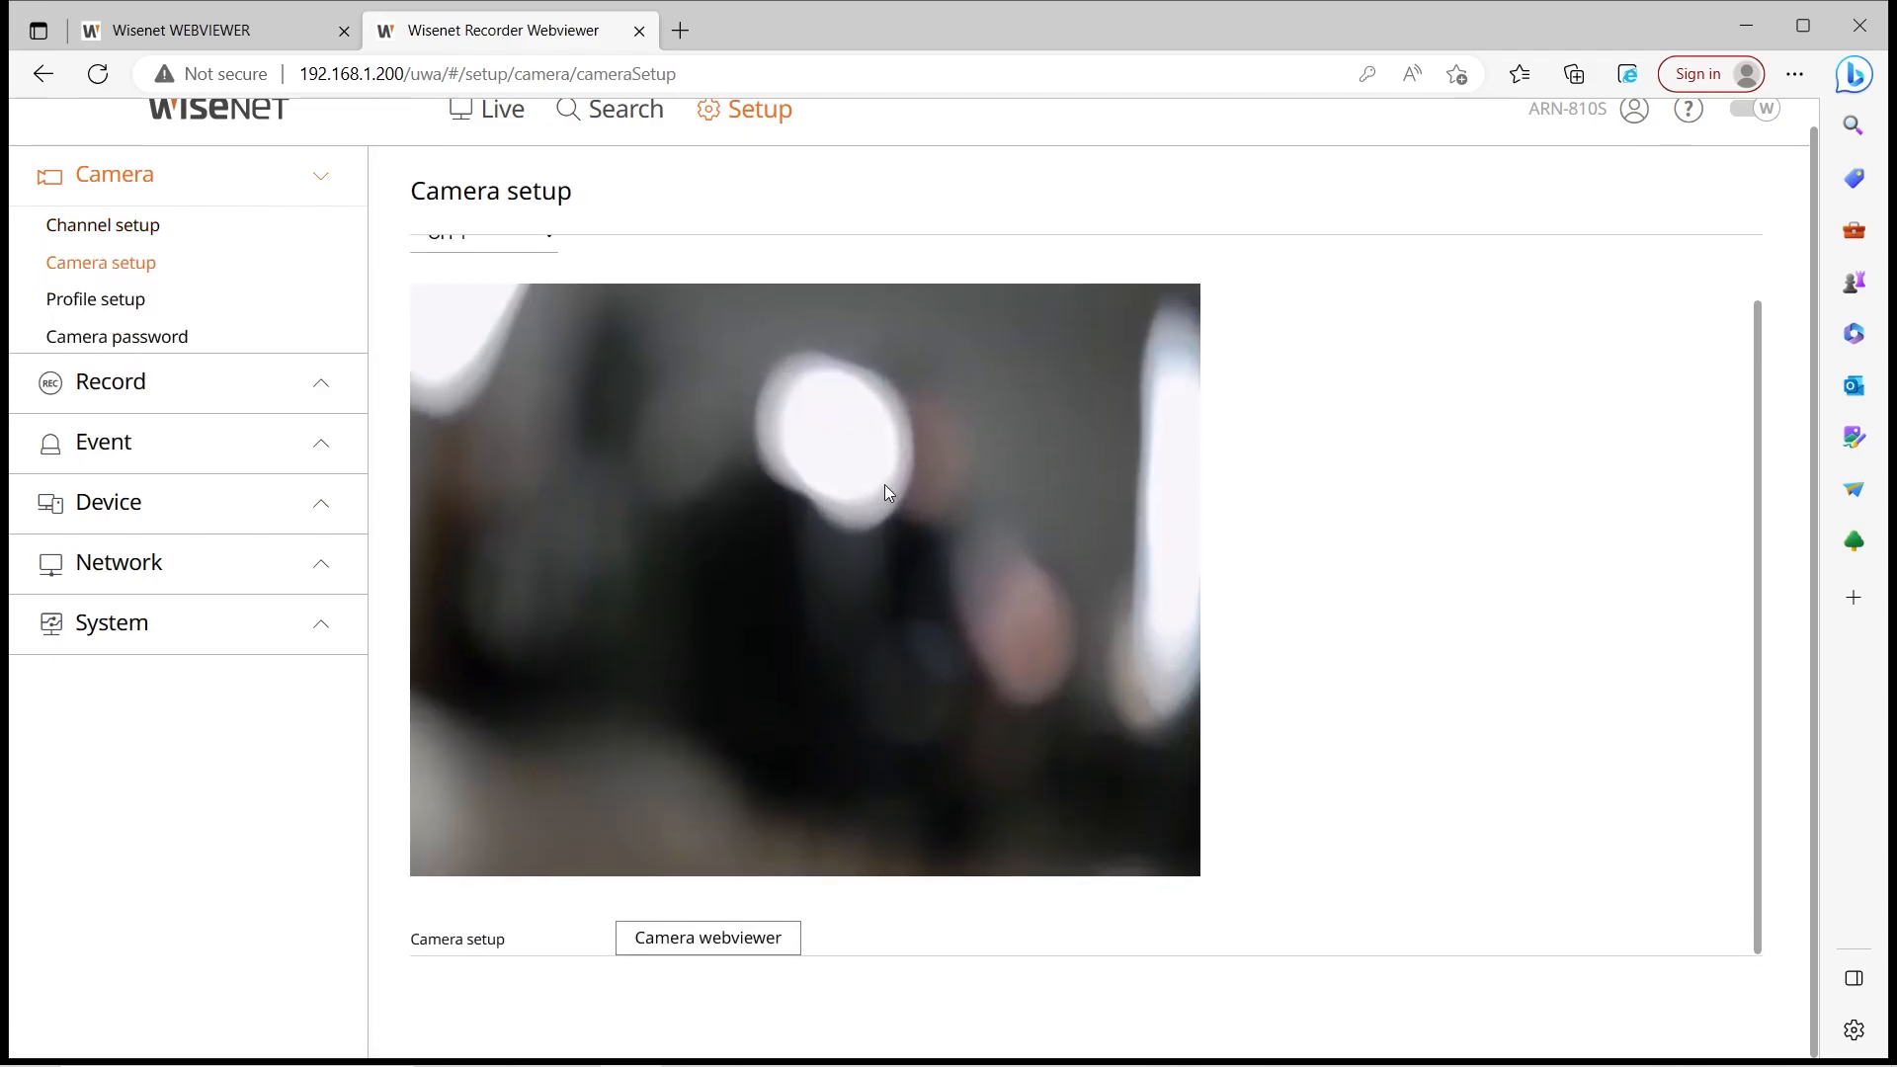
click(717, 944)
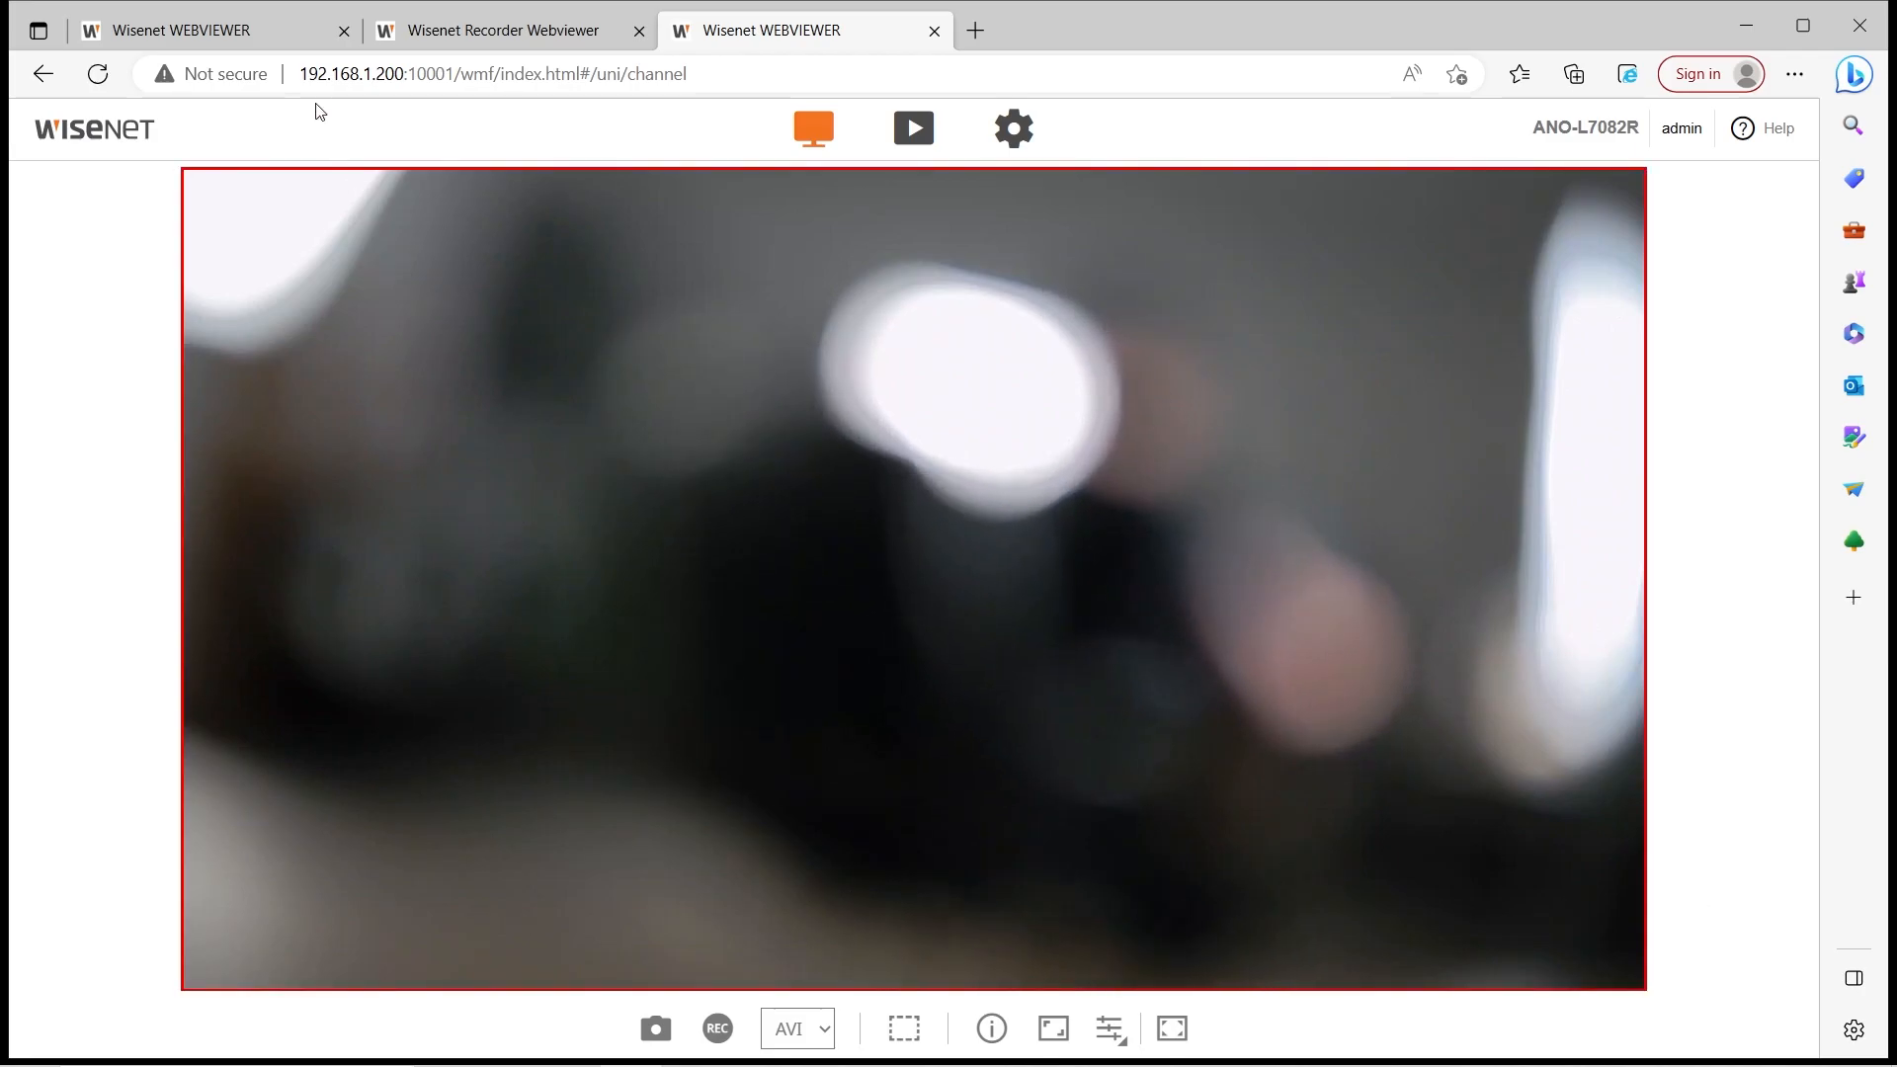
Compare the camera viewer's address with the recorder page's address
drag(318, 76, 394, 92)
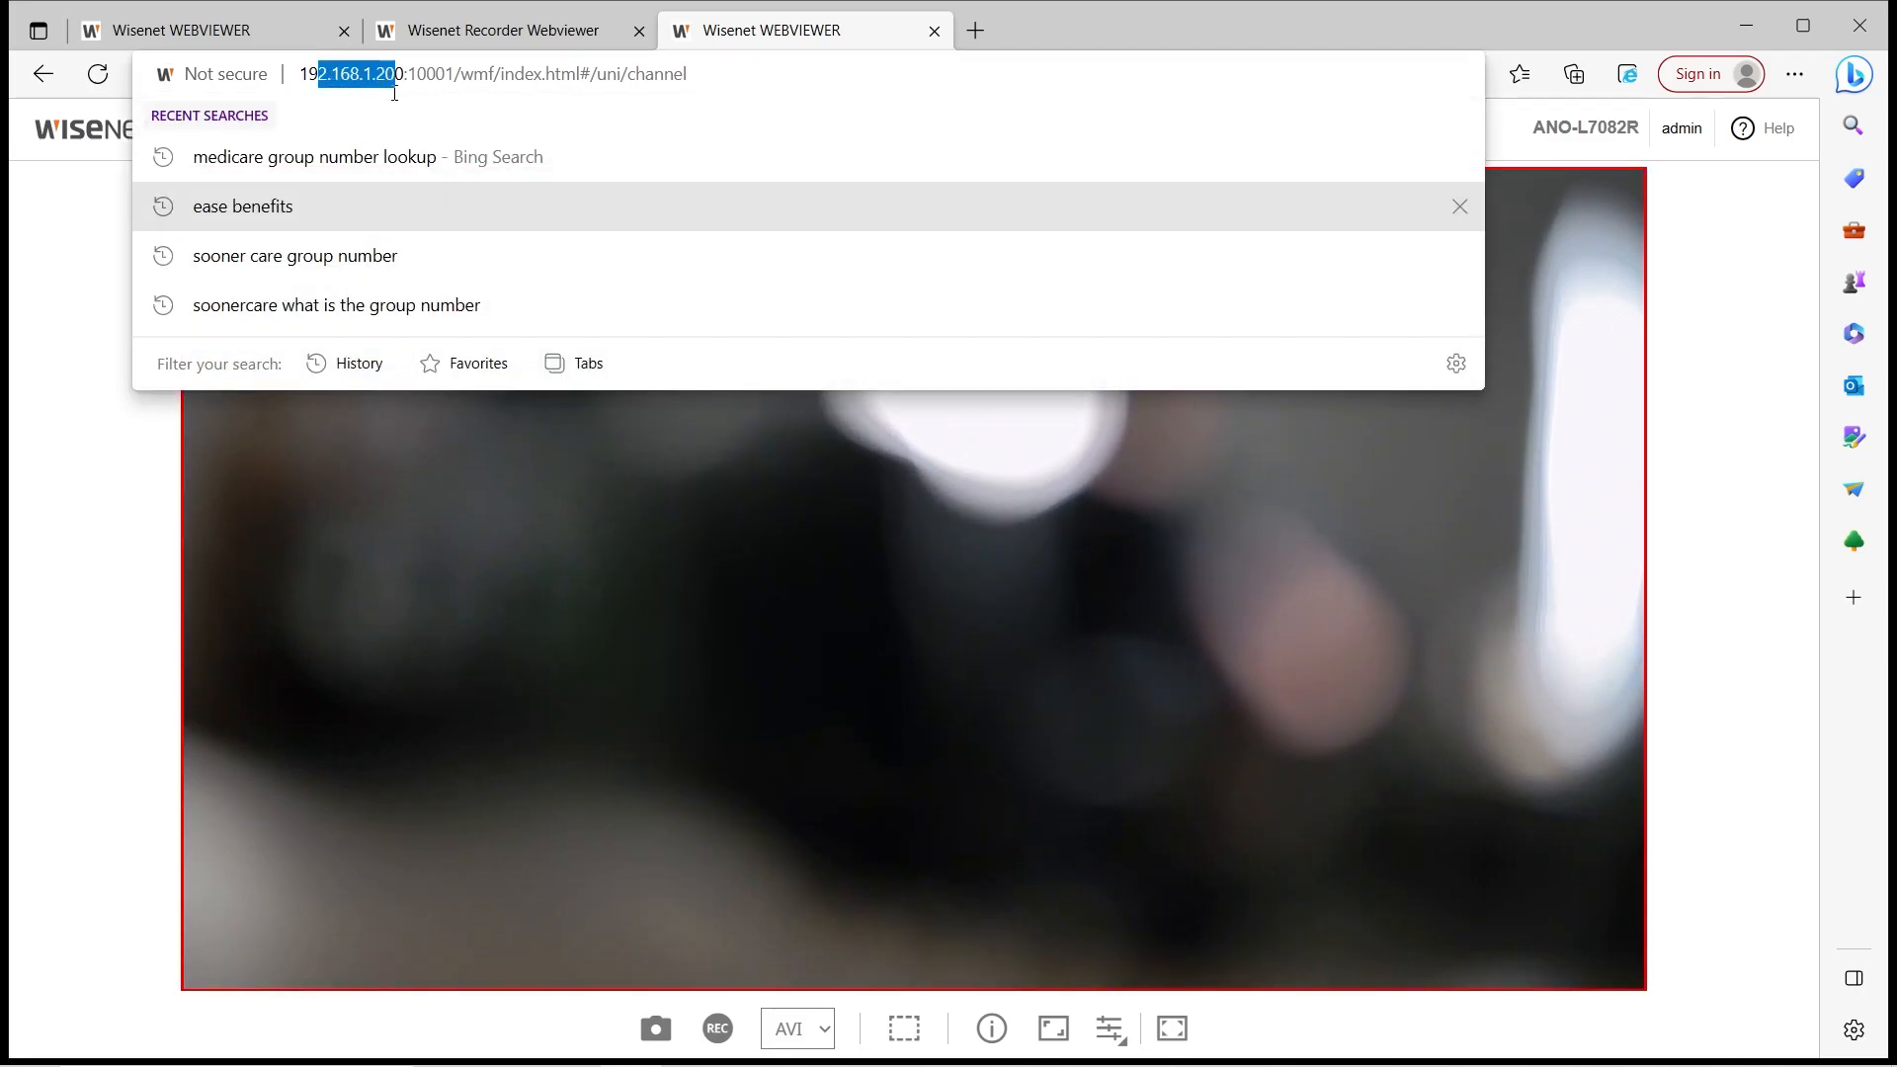
click(449, 39)
click(395, 74)
drag(395, 74, 457, 84)
click(802, 27)
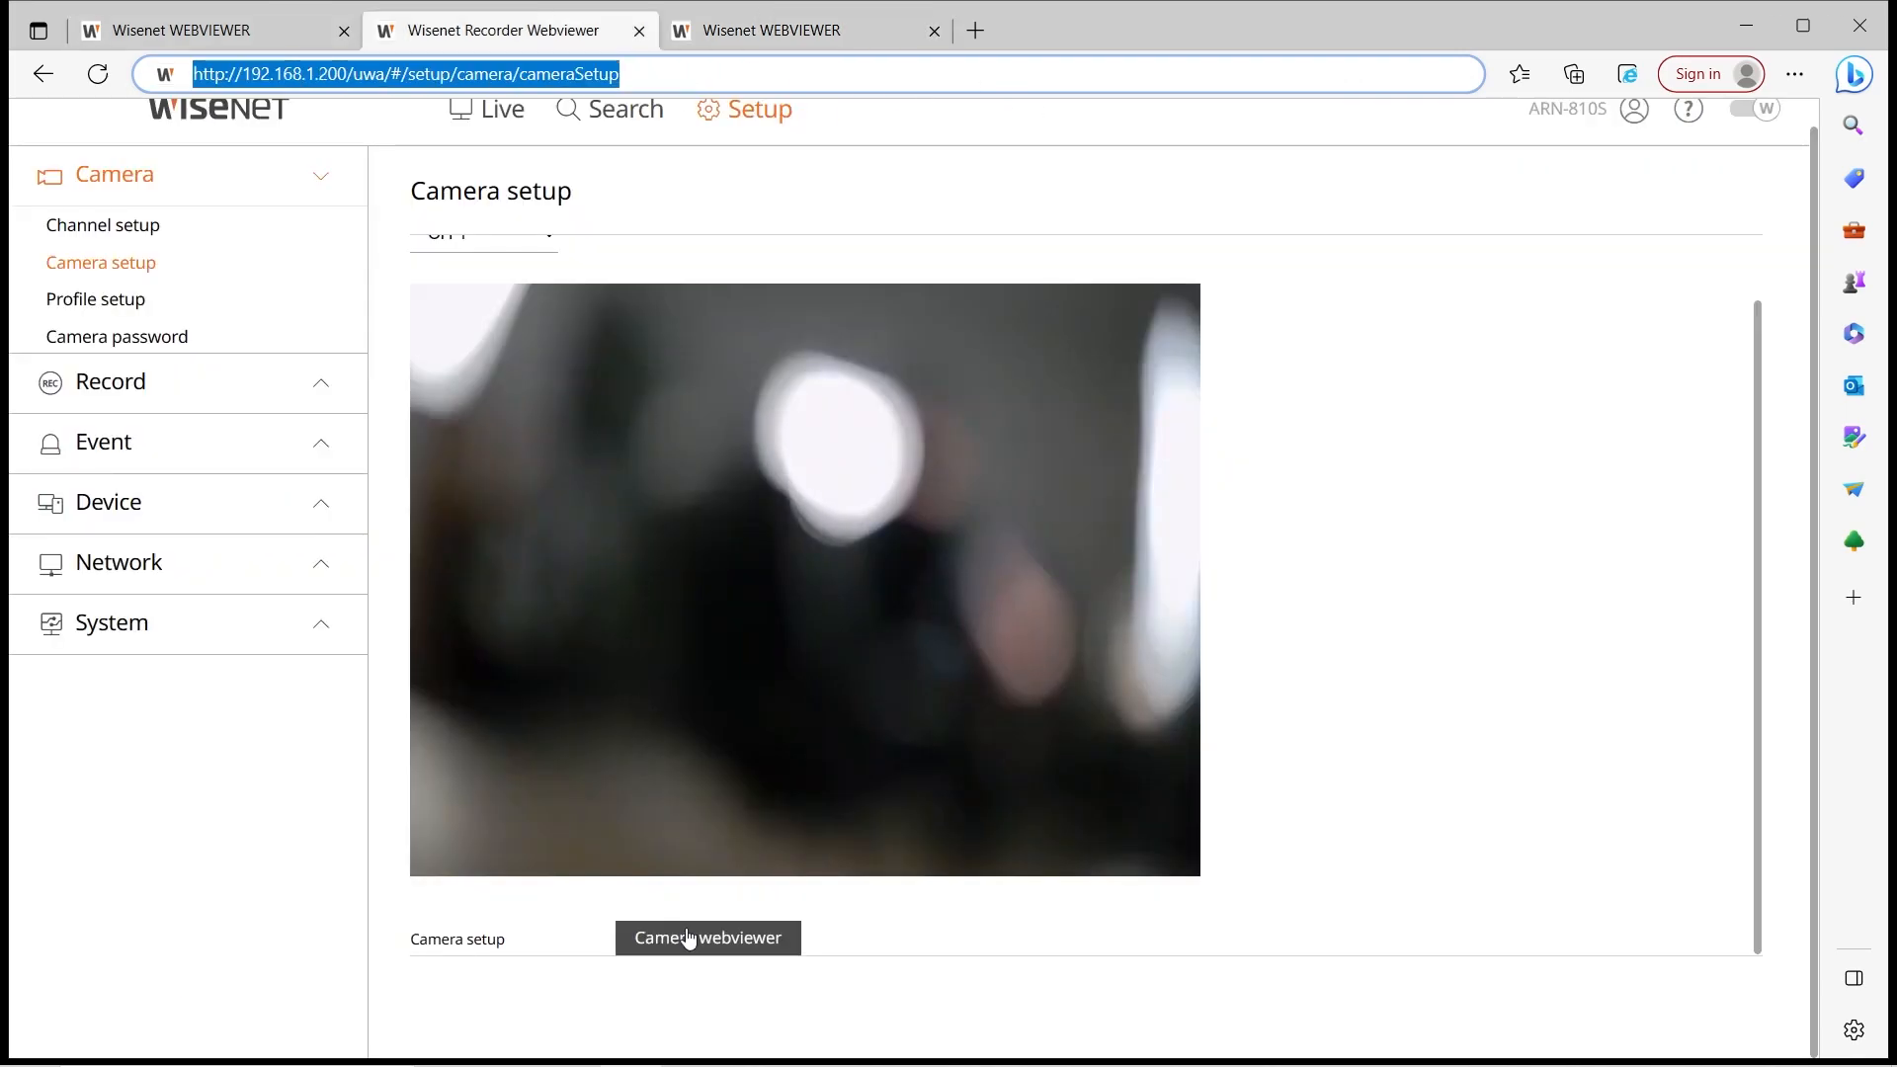
Choose CH 3 in the recorder's Camera setup and launch its camera web viewer
scroll(453, 306, up, 1)
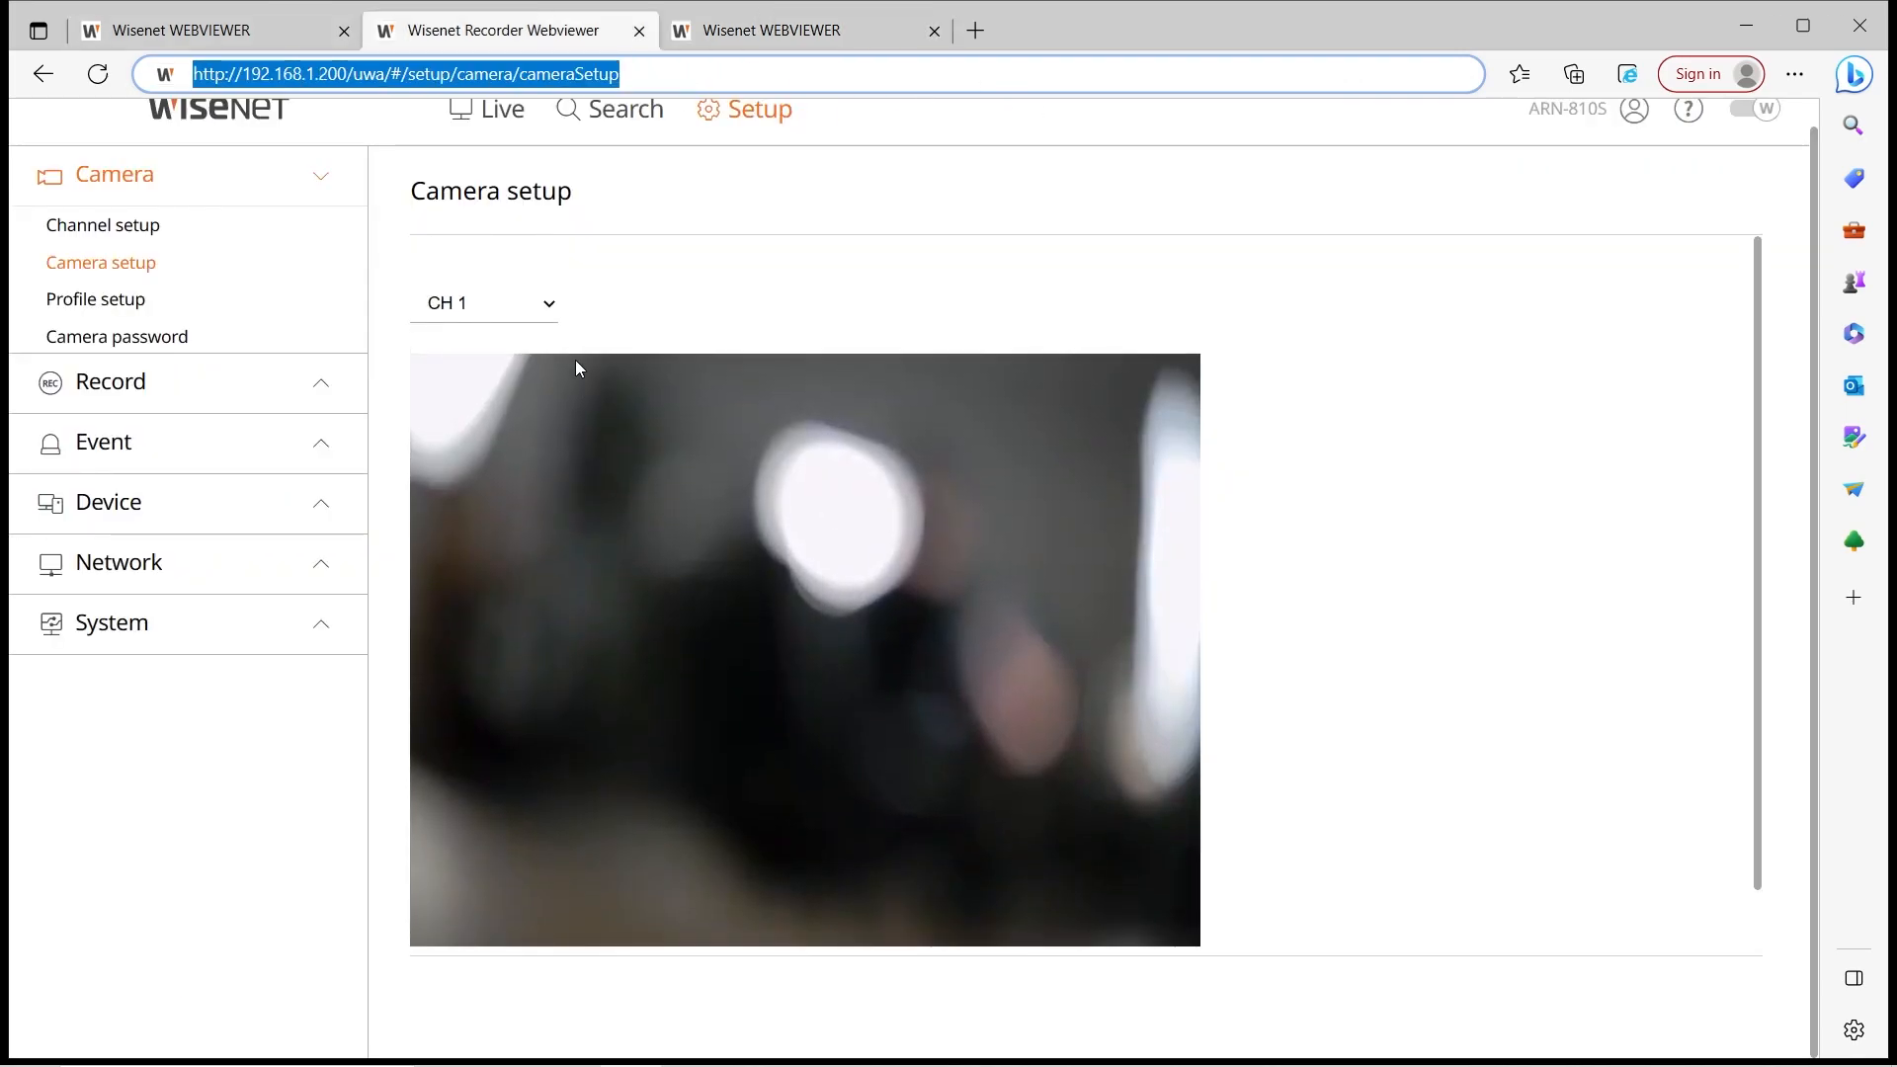
click(554, 300)
click(502, 361)
scroll(1153, 541, down, 1)
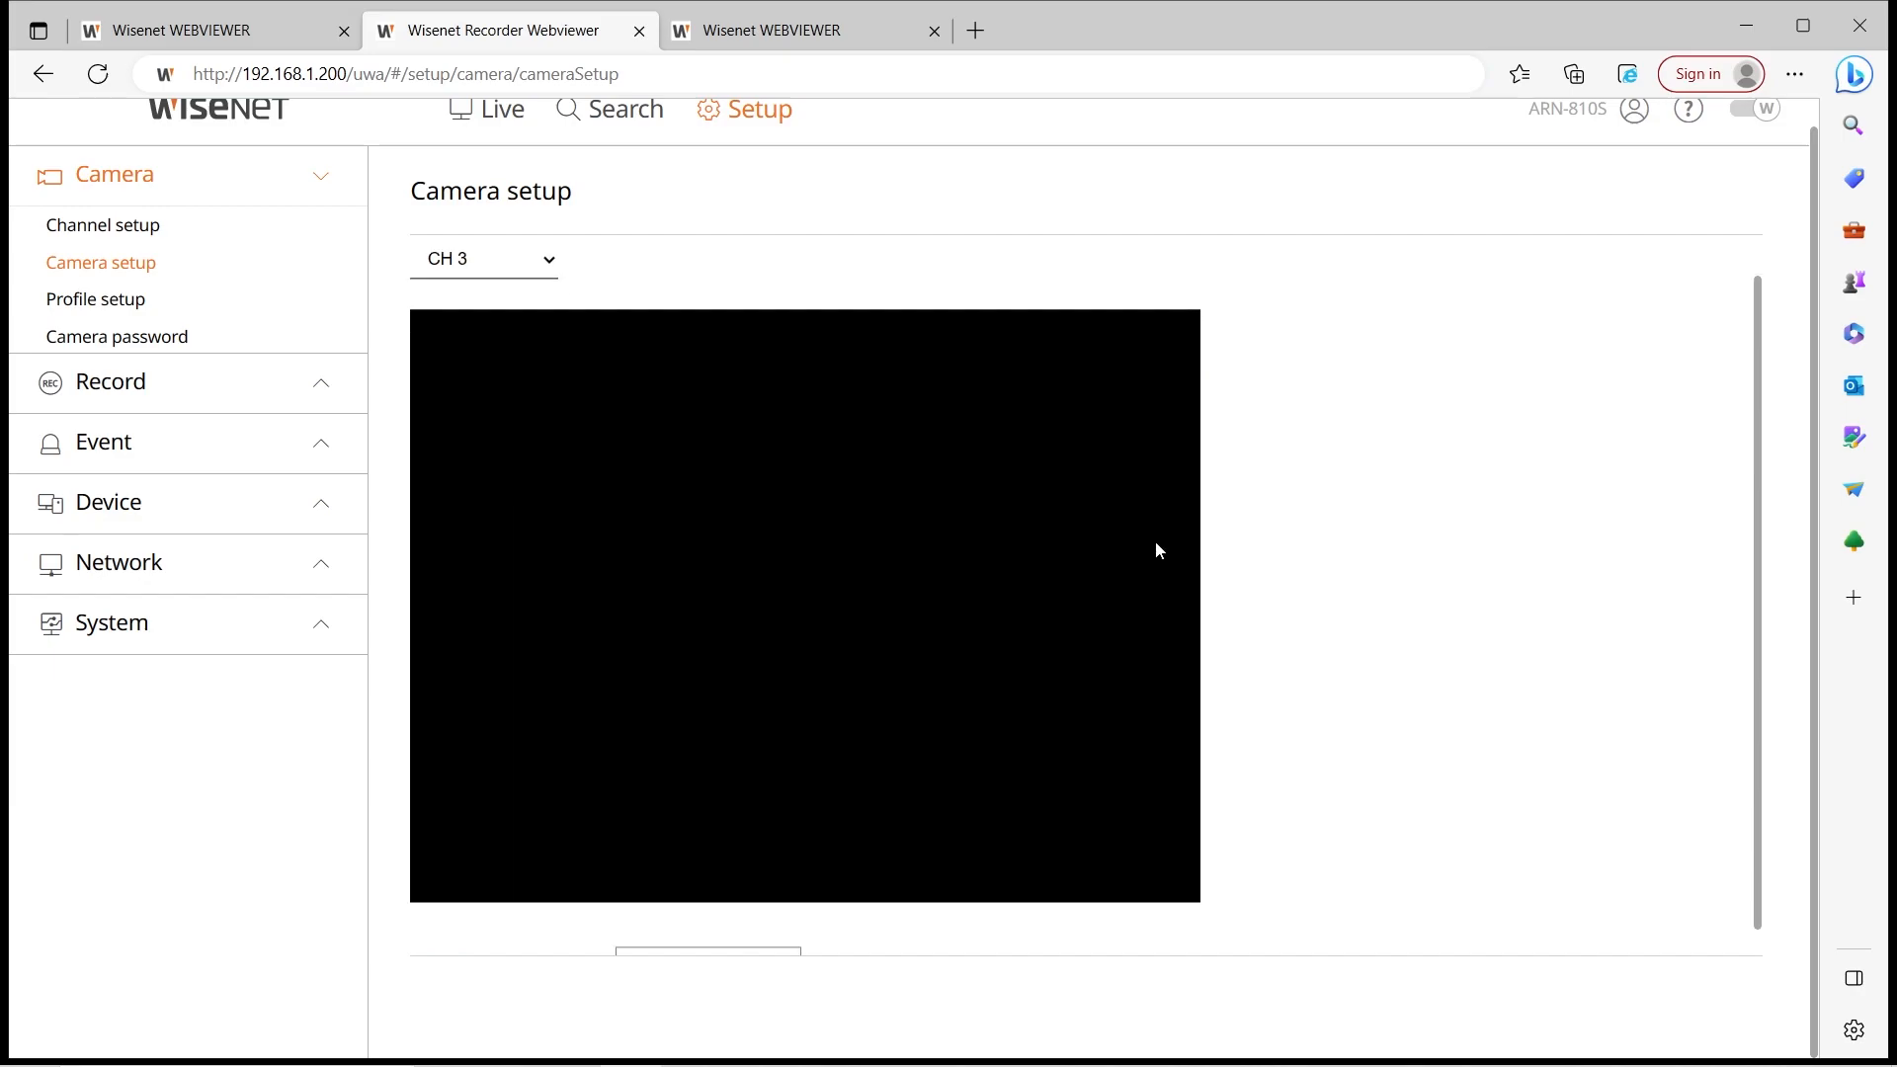
click(737, 932)
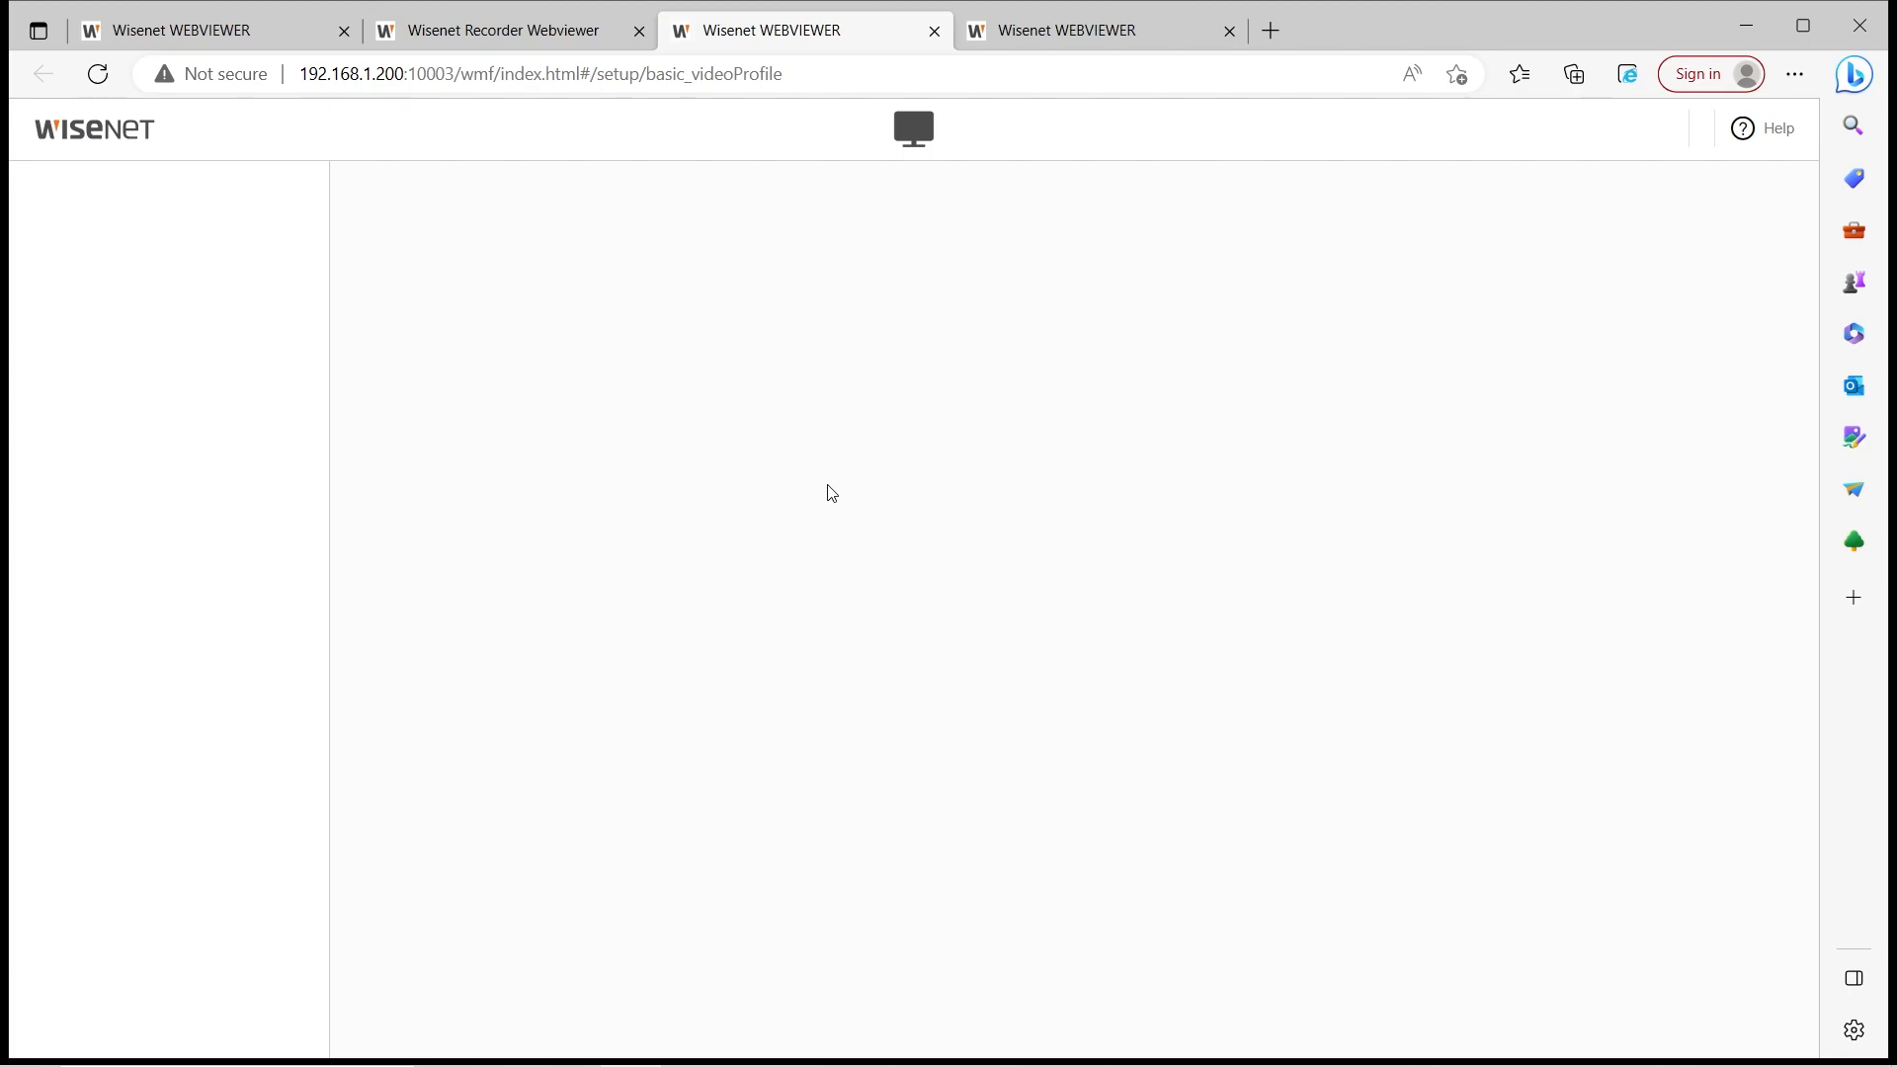
View CH 3's live picture, then bring up the recorder's camera Profile setup page
click(830, 154)
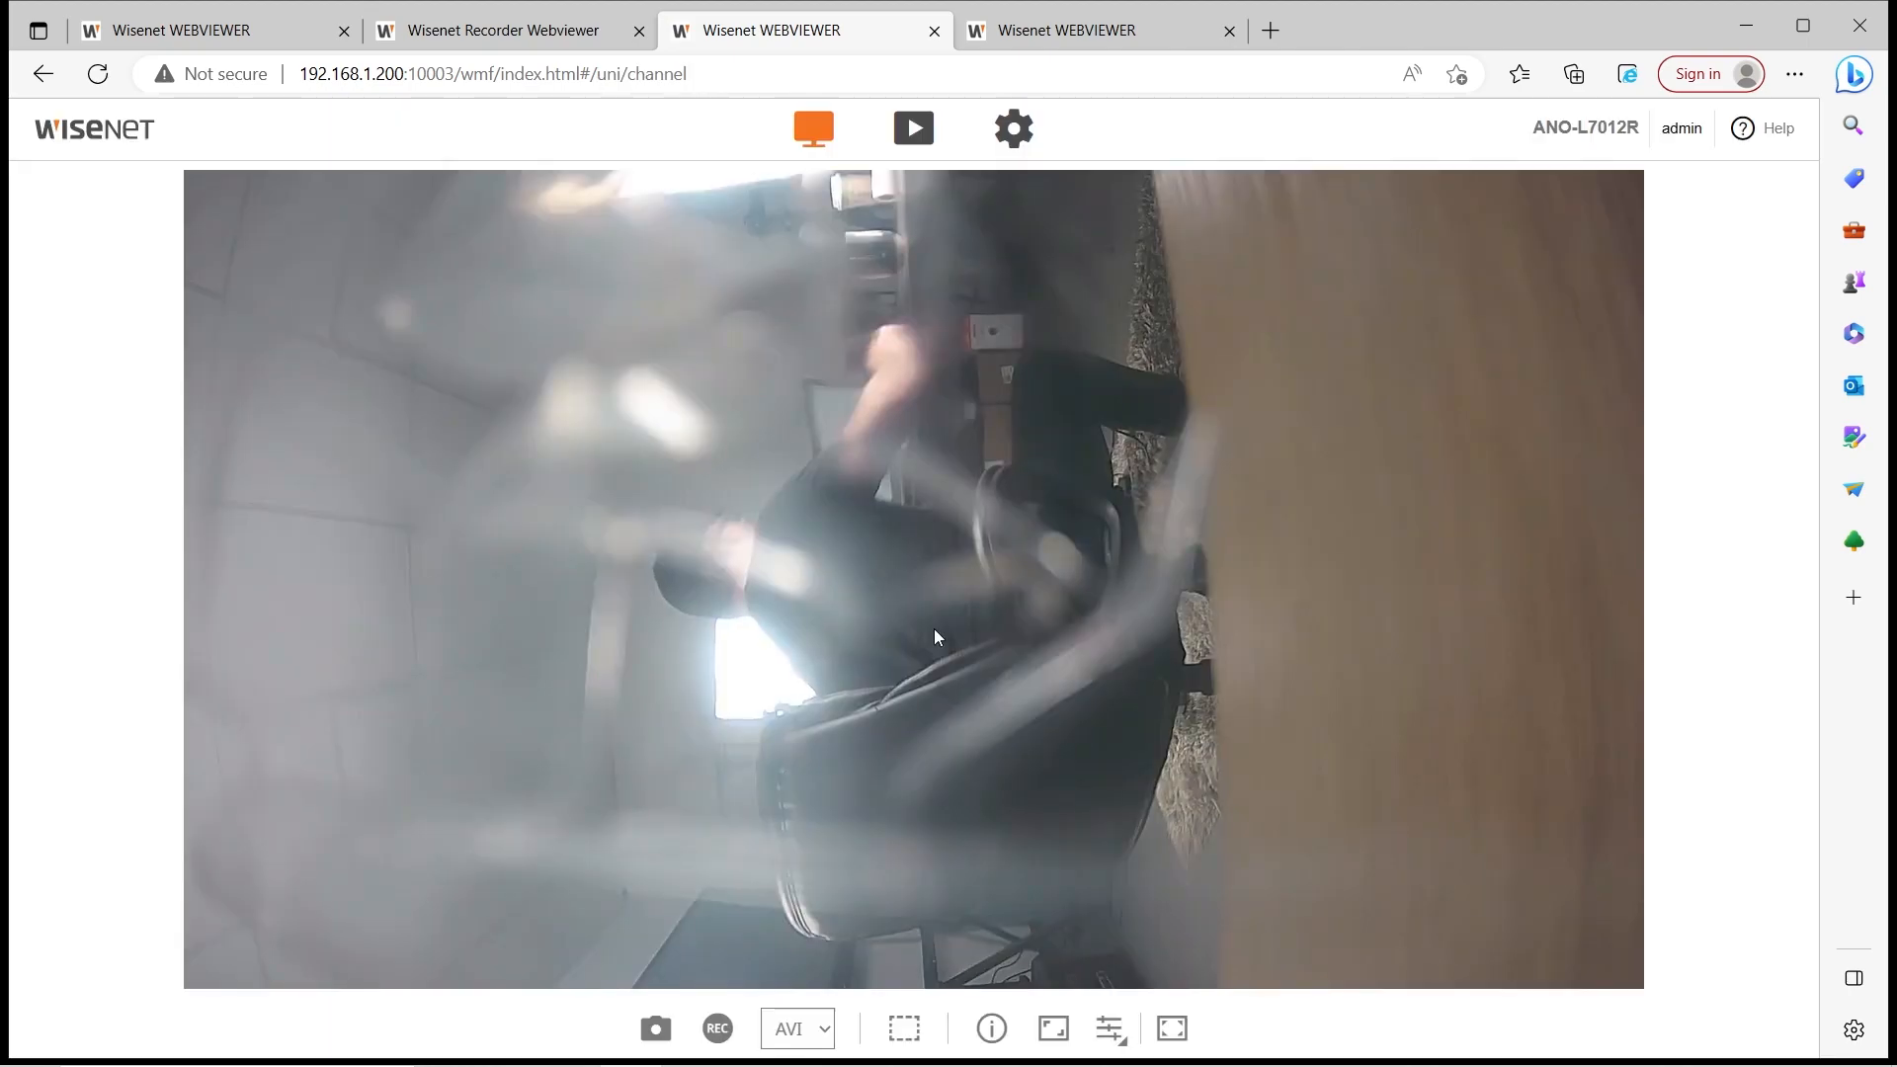
click(931, 637)
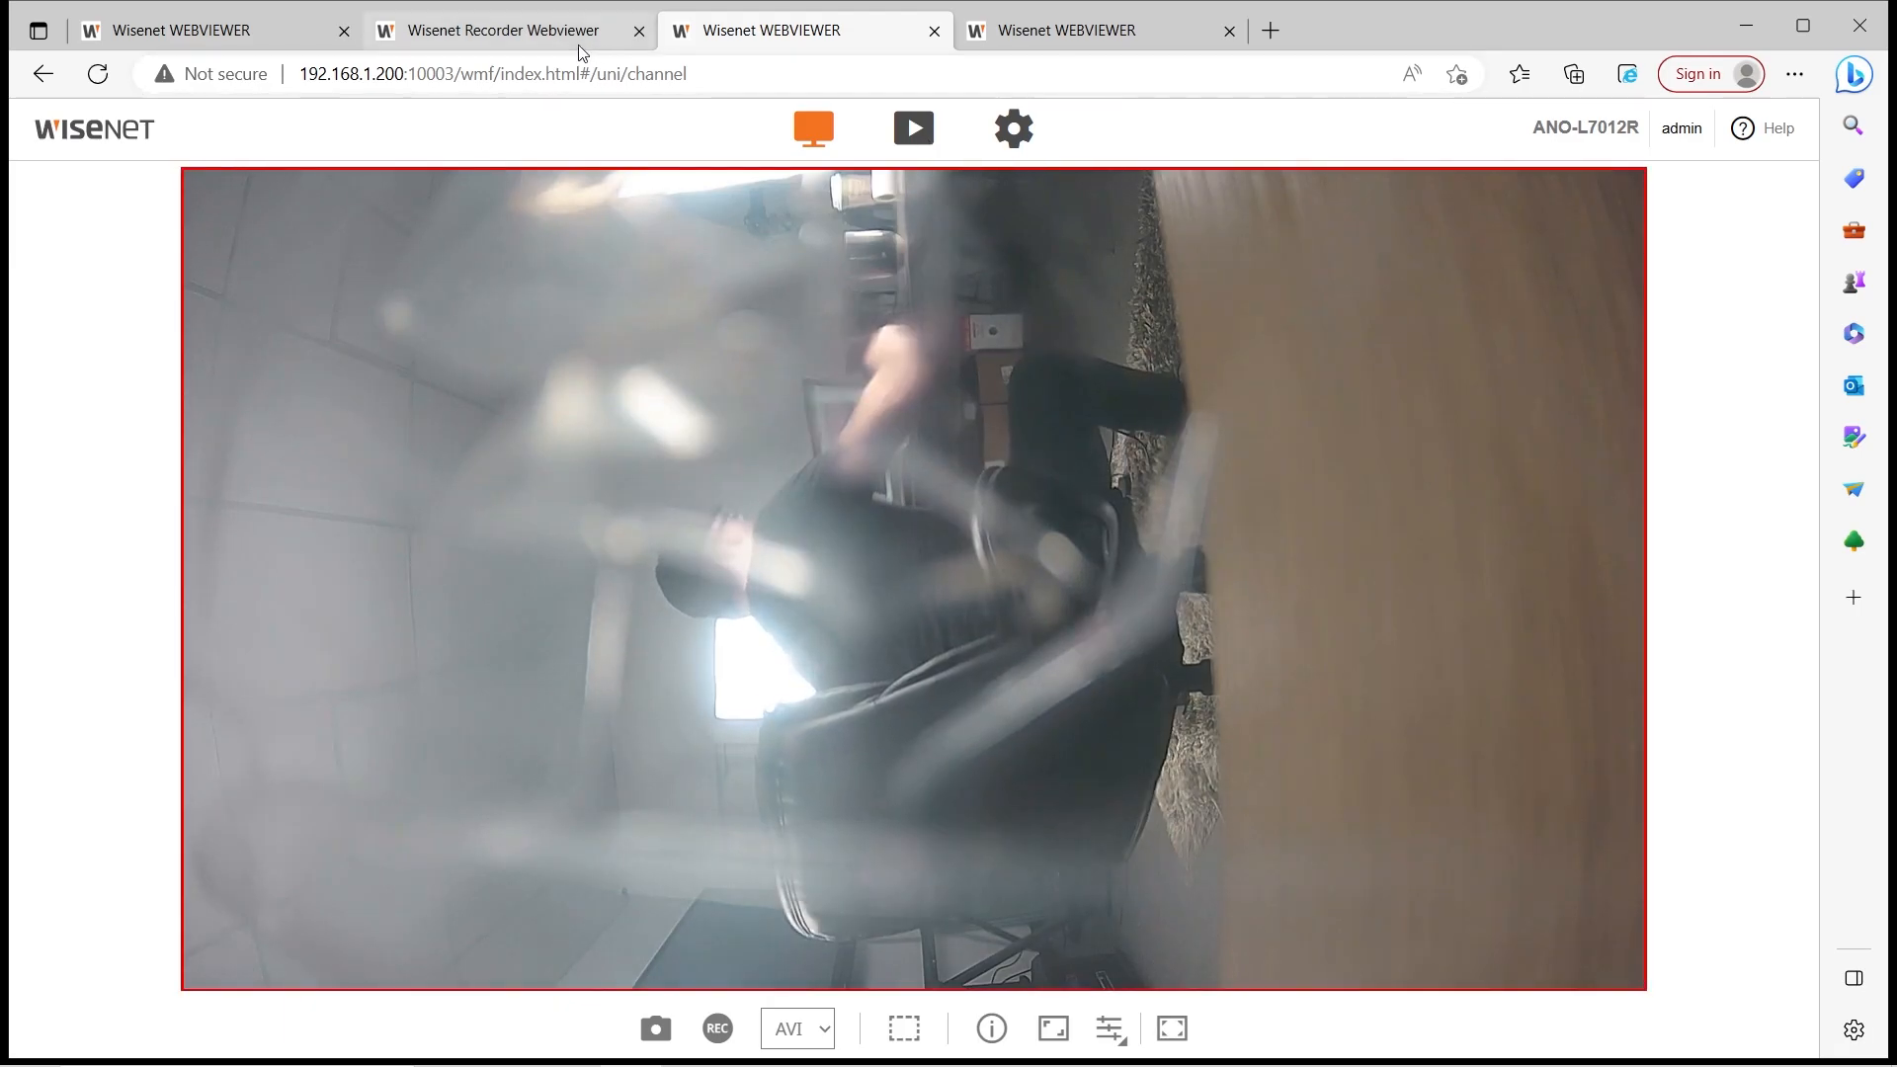
click(538, 35)
click(96, 299)
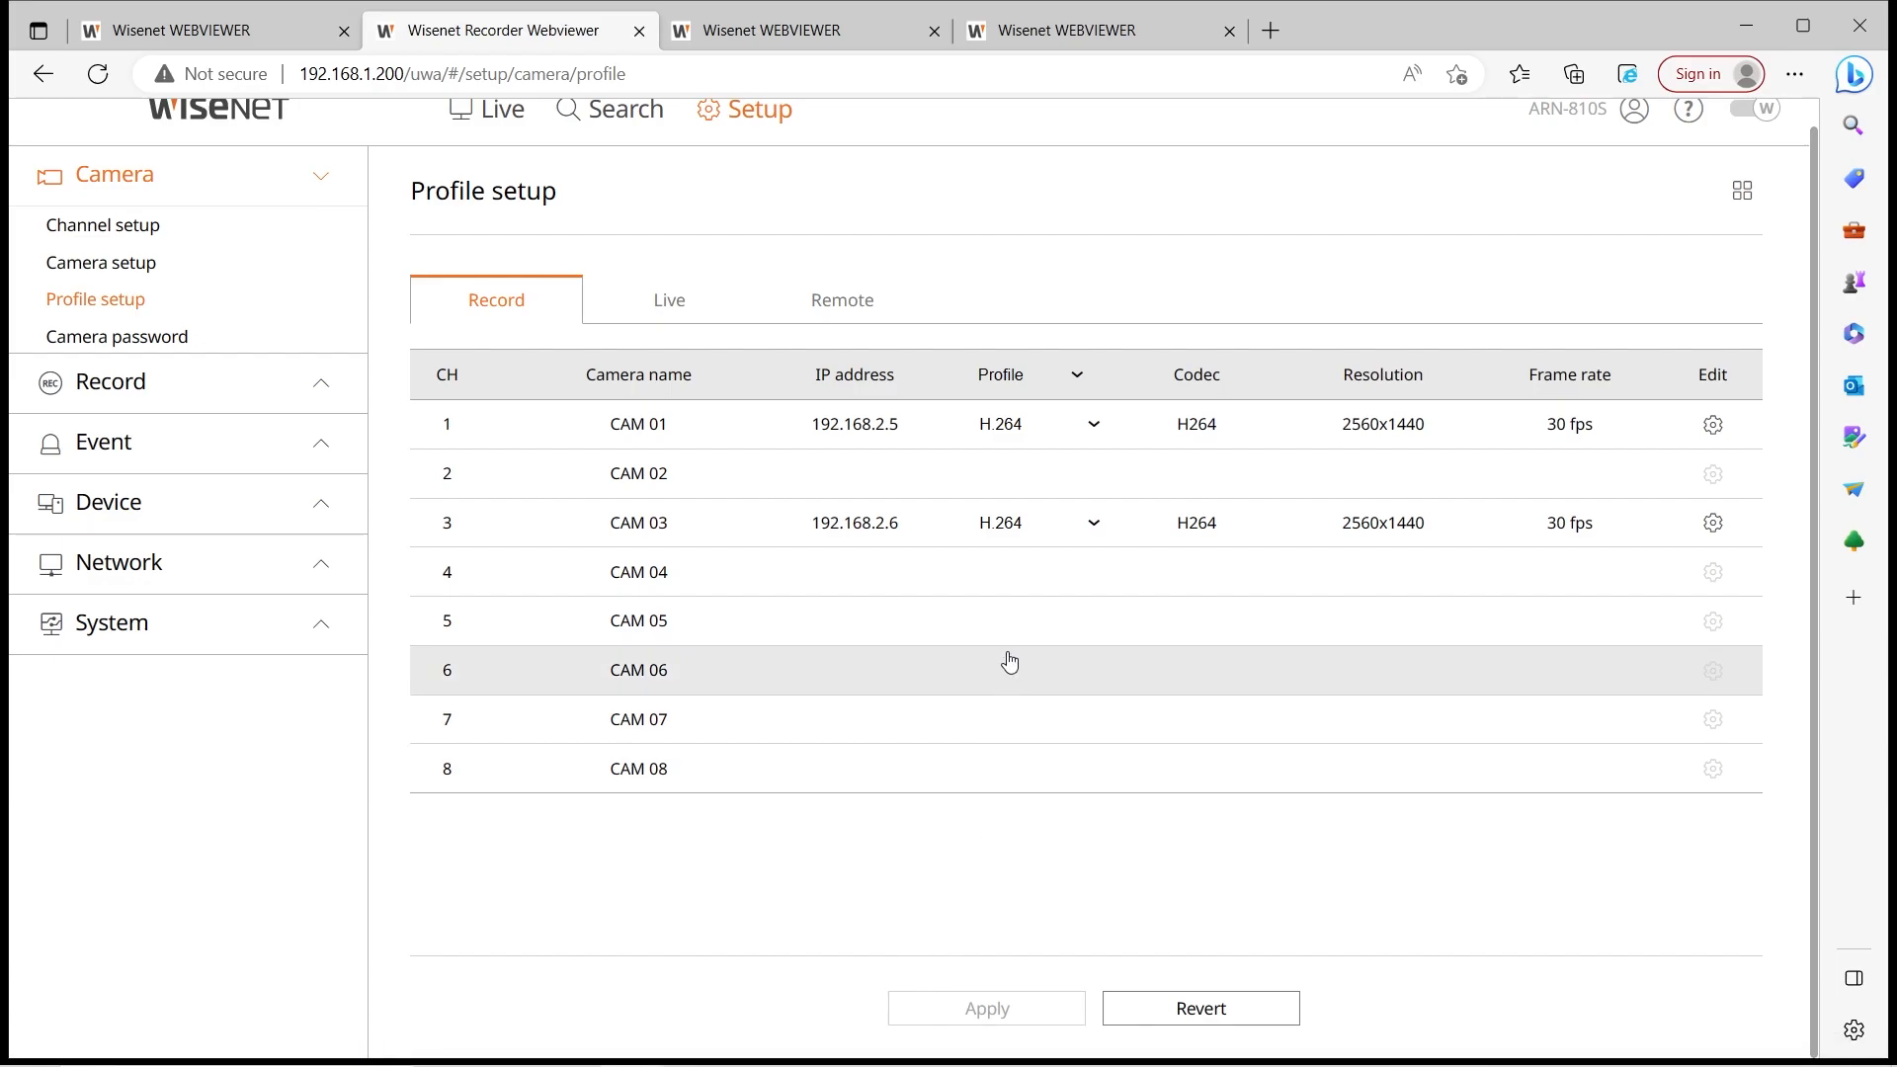
Review the Record, Live and Remote profile assignments for CAM 01 and CAM 03
click(695, 304)
click(800, 318)
click(550, 316)
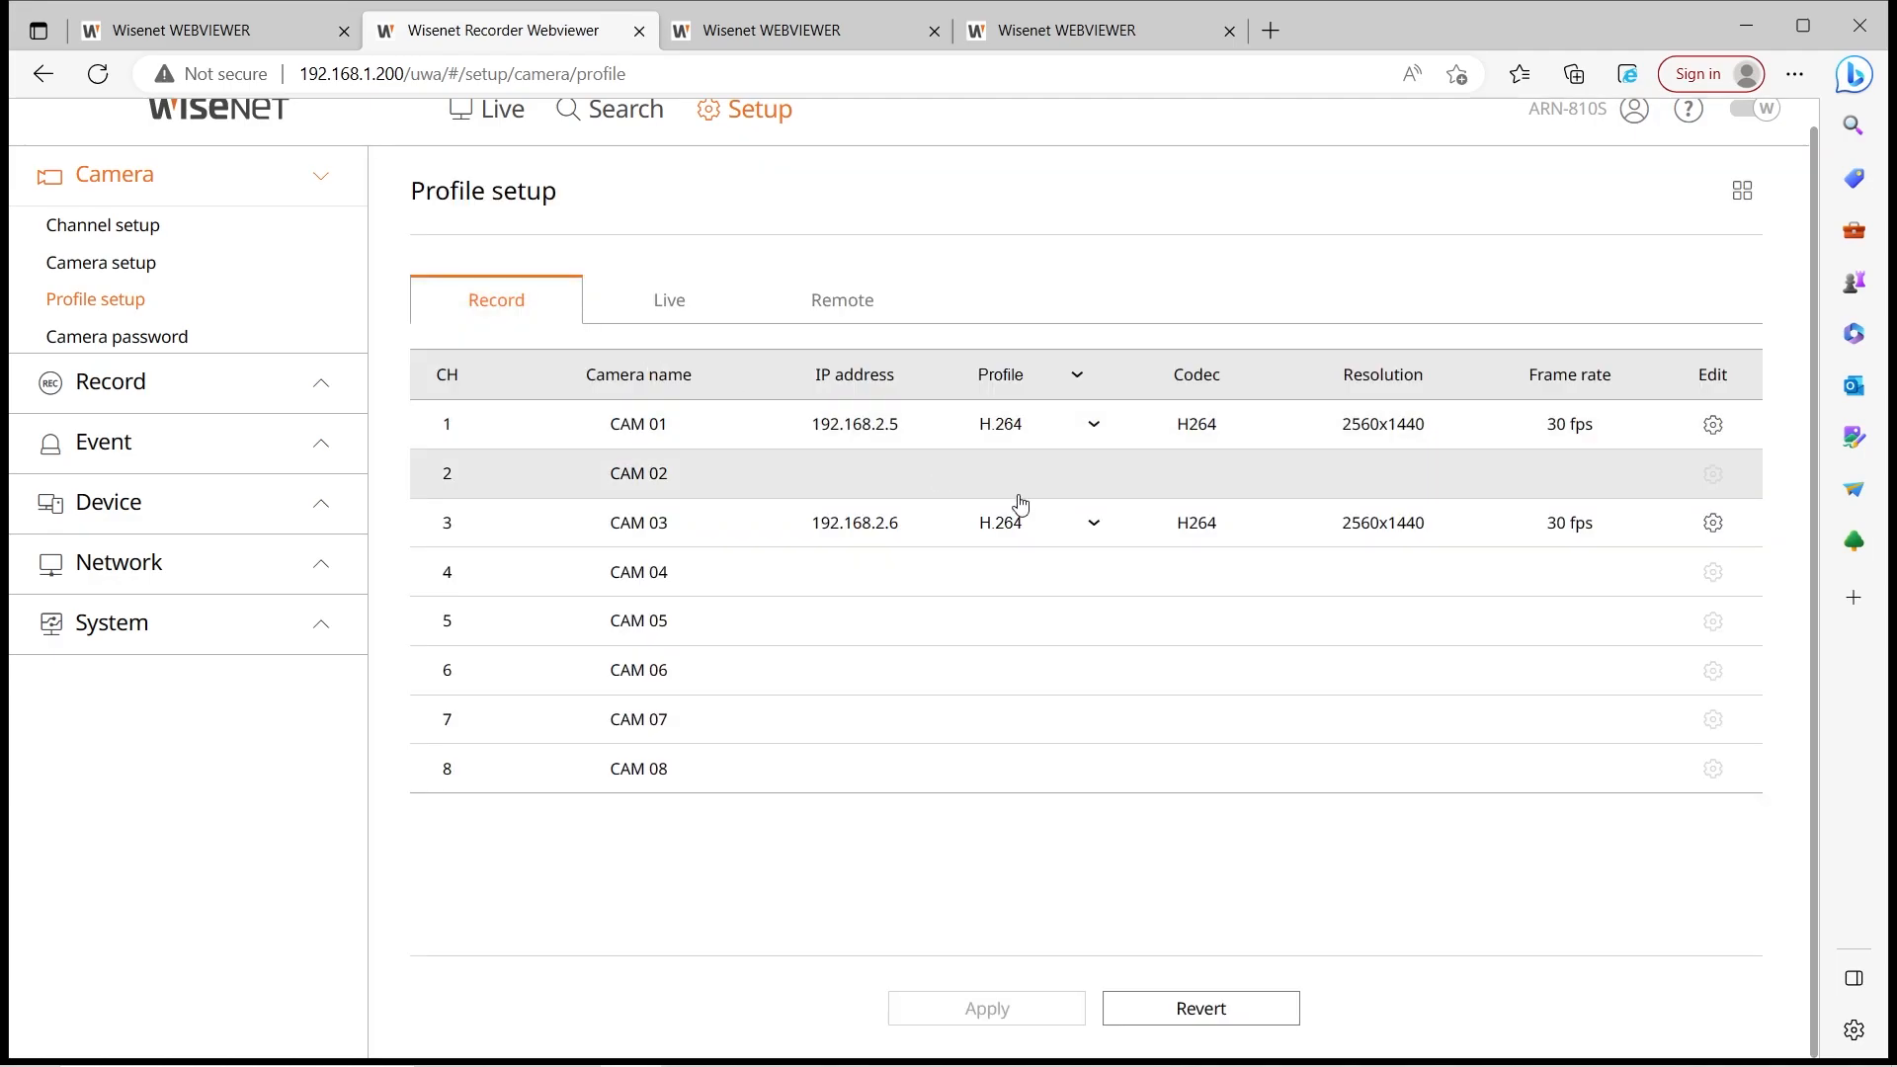
click(653, 318)
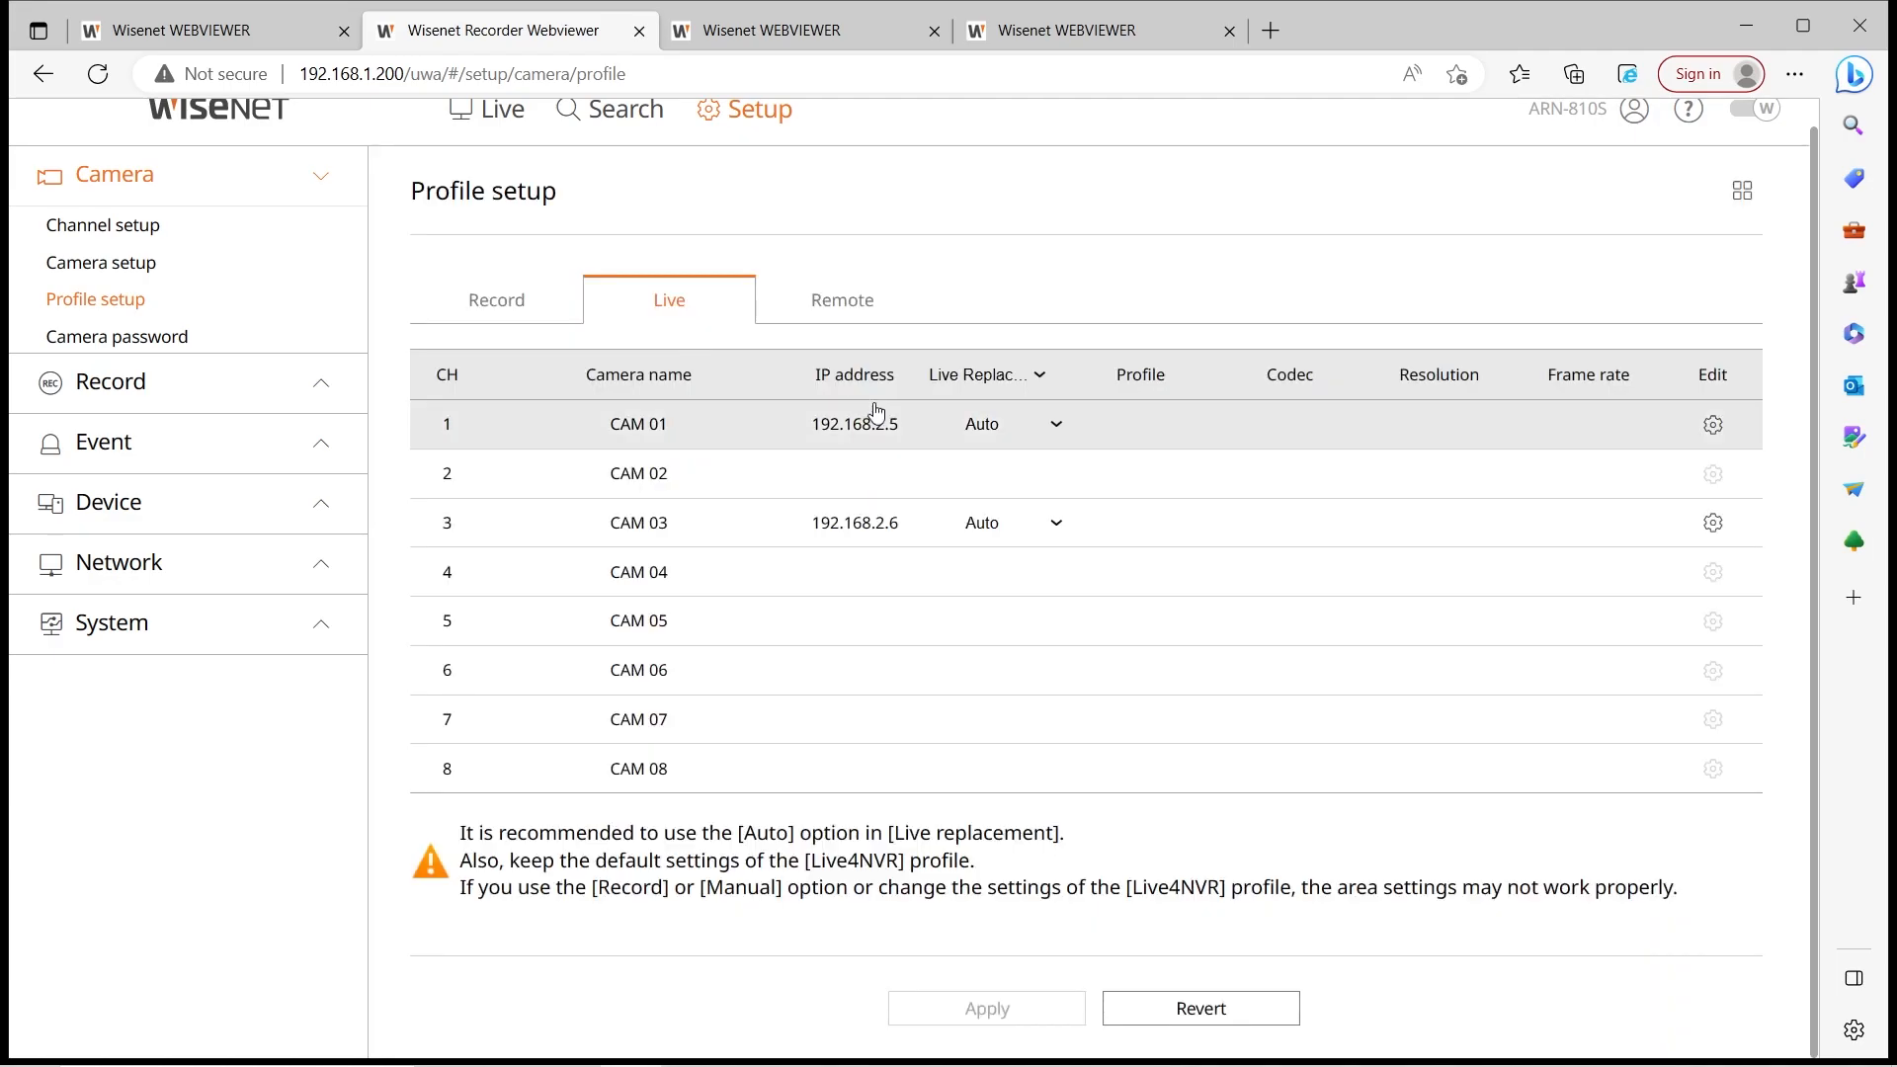
click(861, 308)
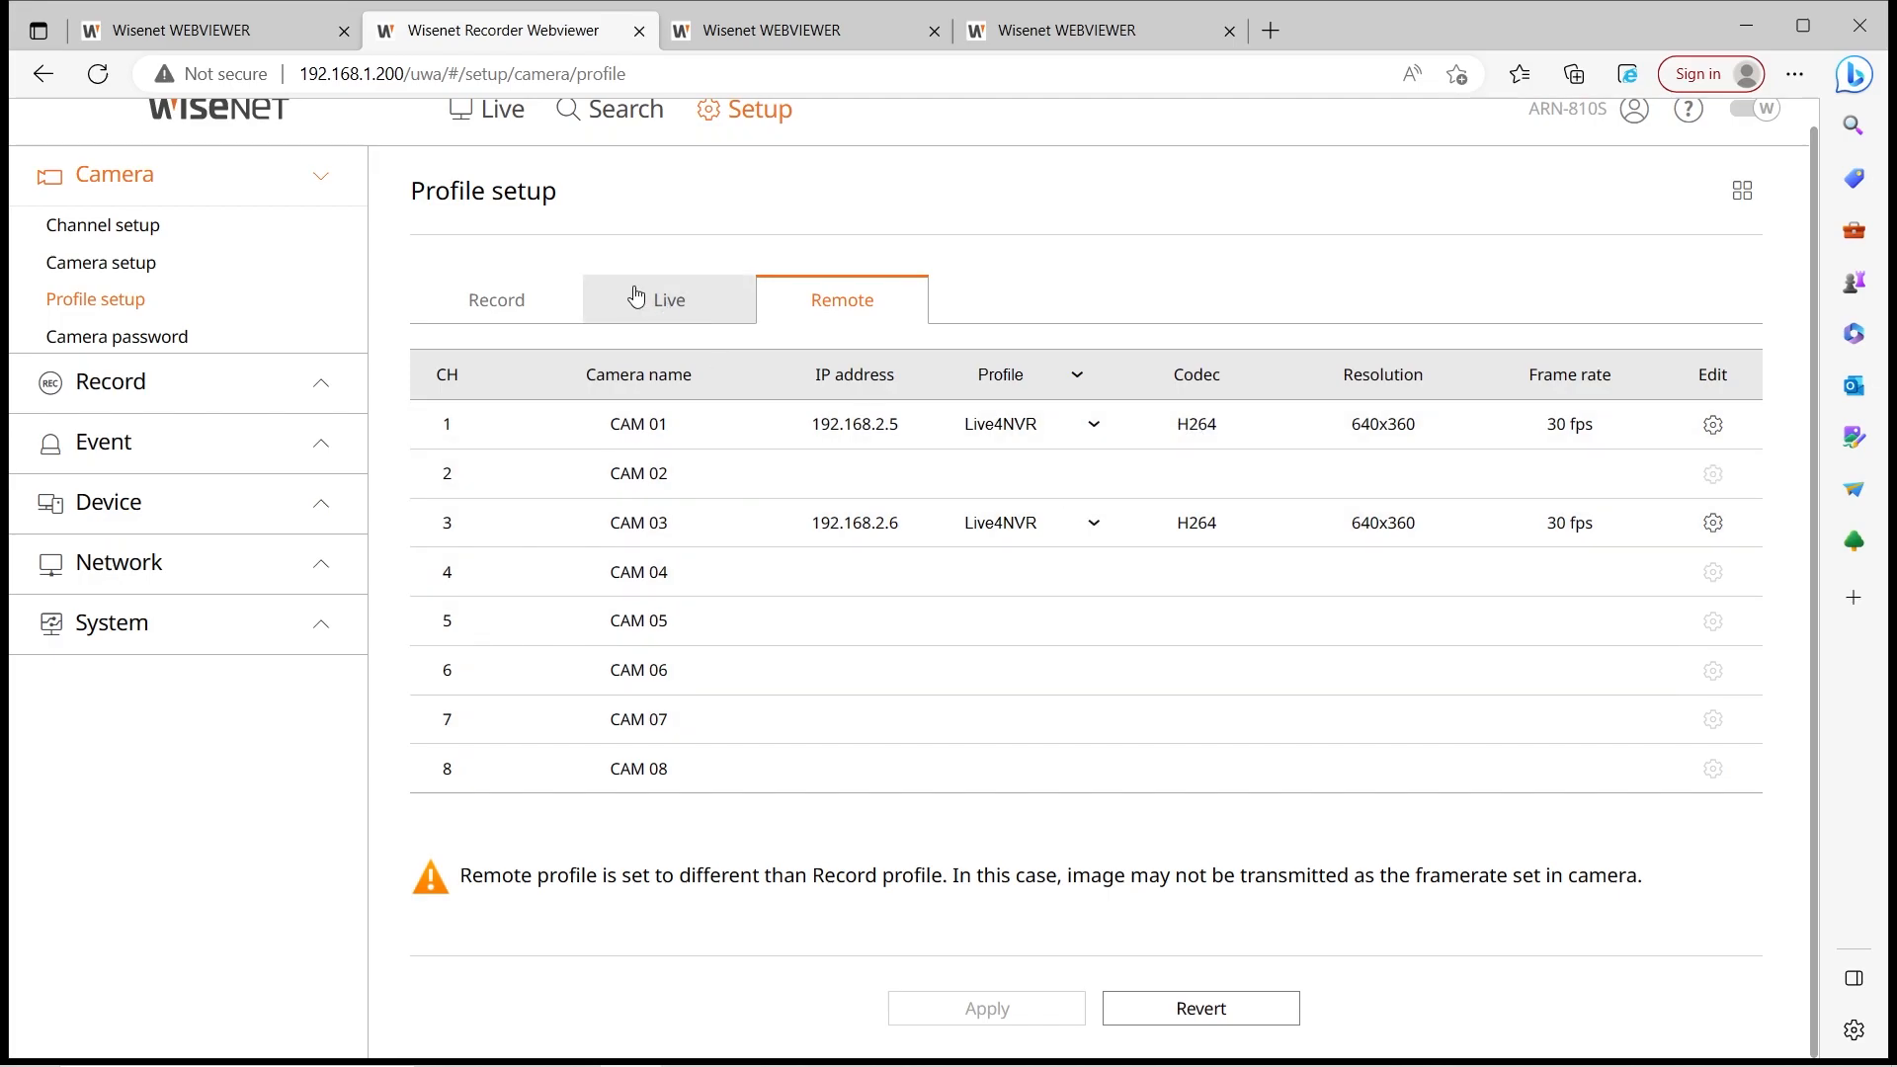
click(524, 290)
Check CAM 01's available record profiles, then edit its video profile on the camera
click(1096, 433)
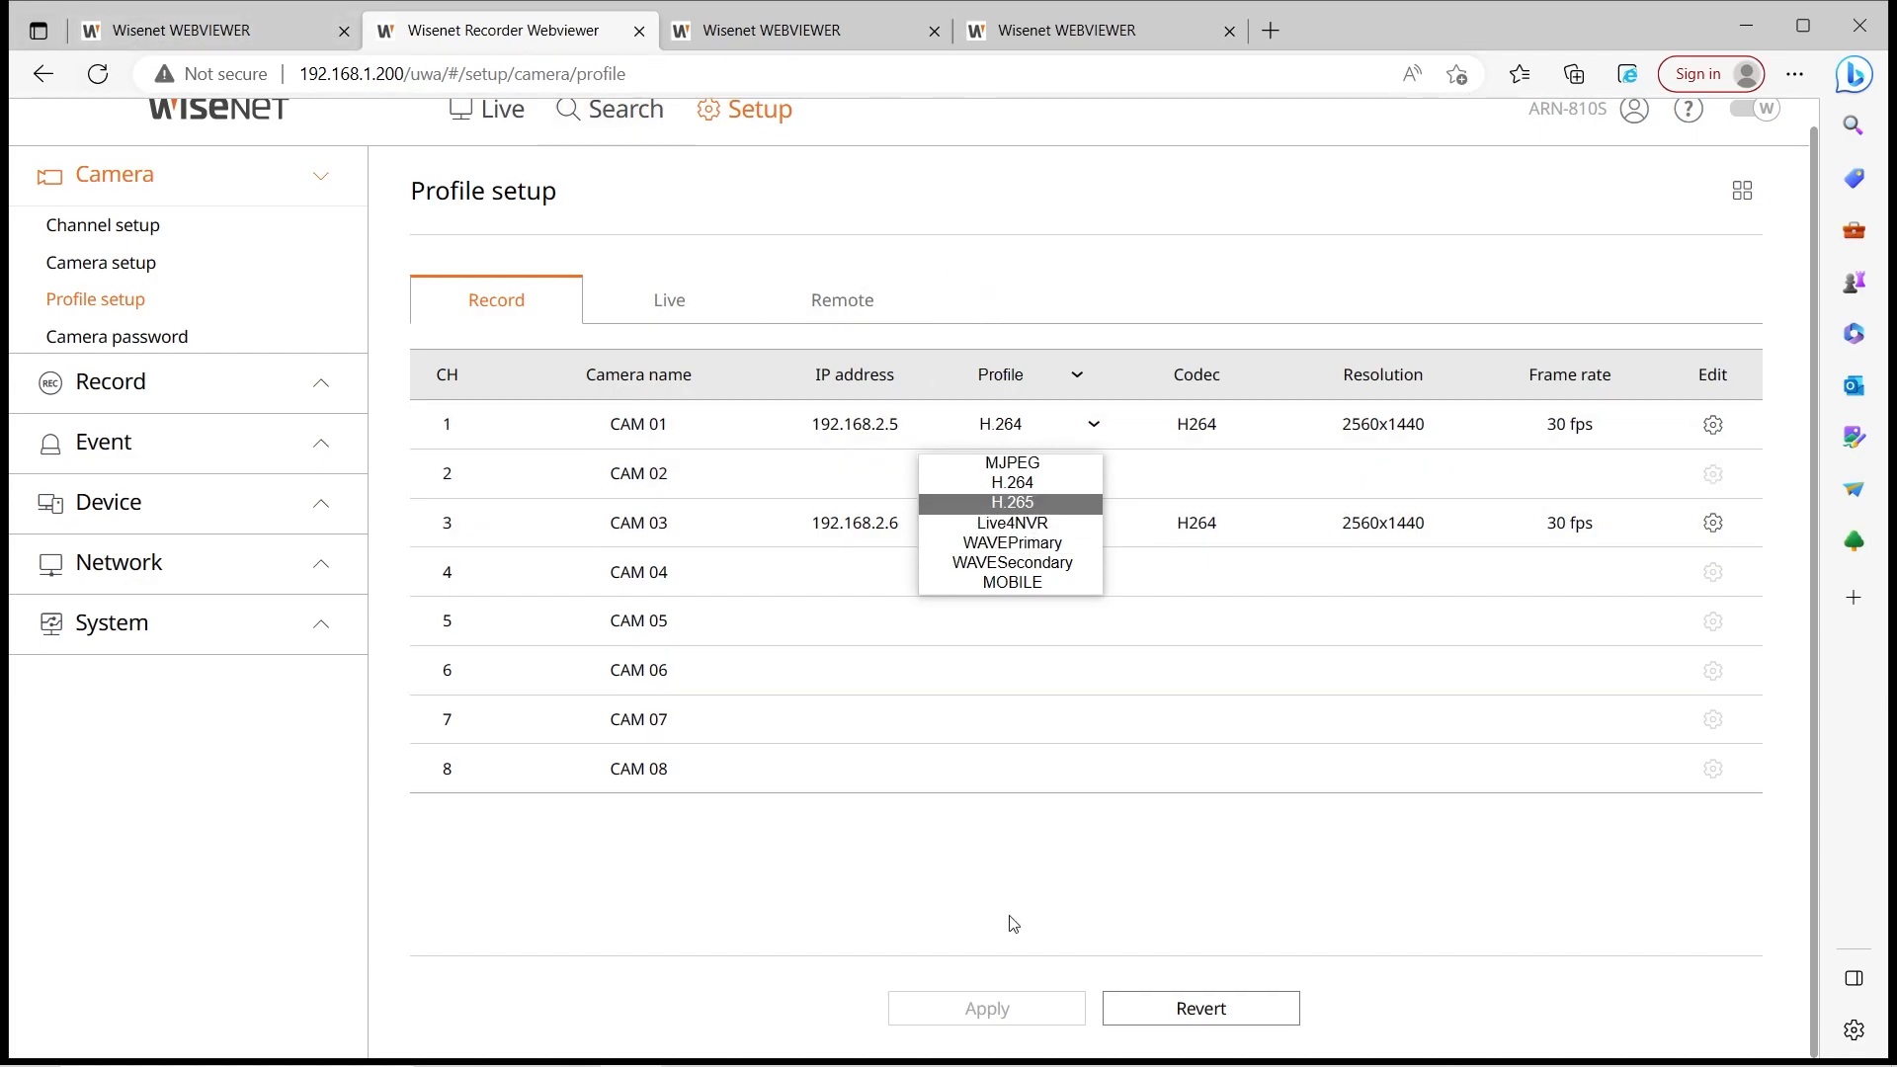
click(1195, 909)
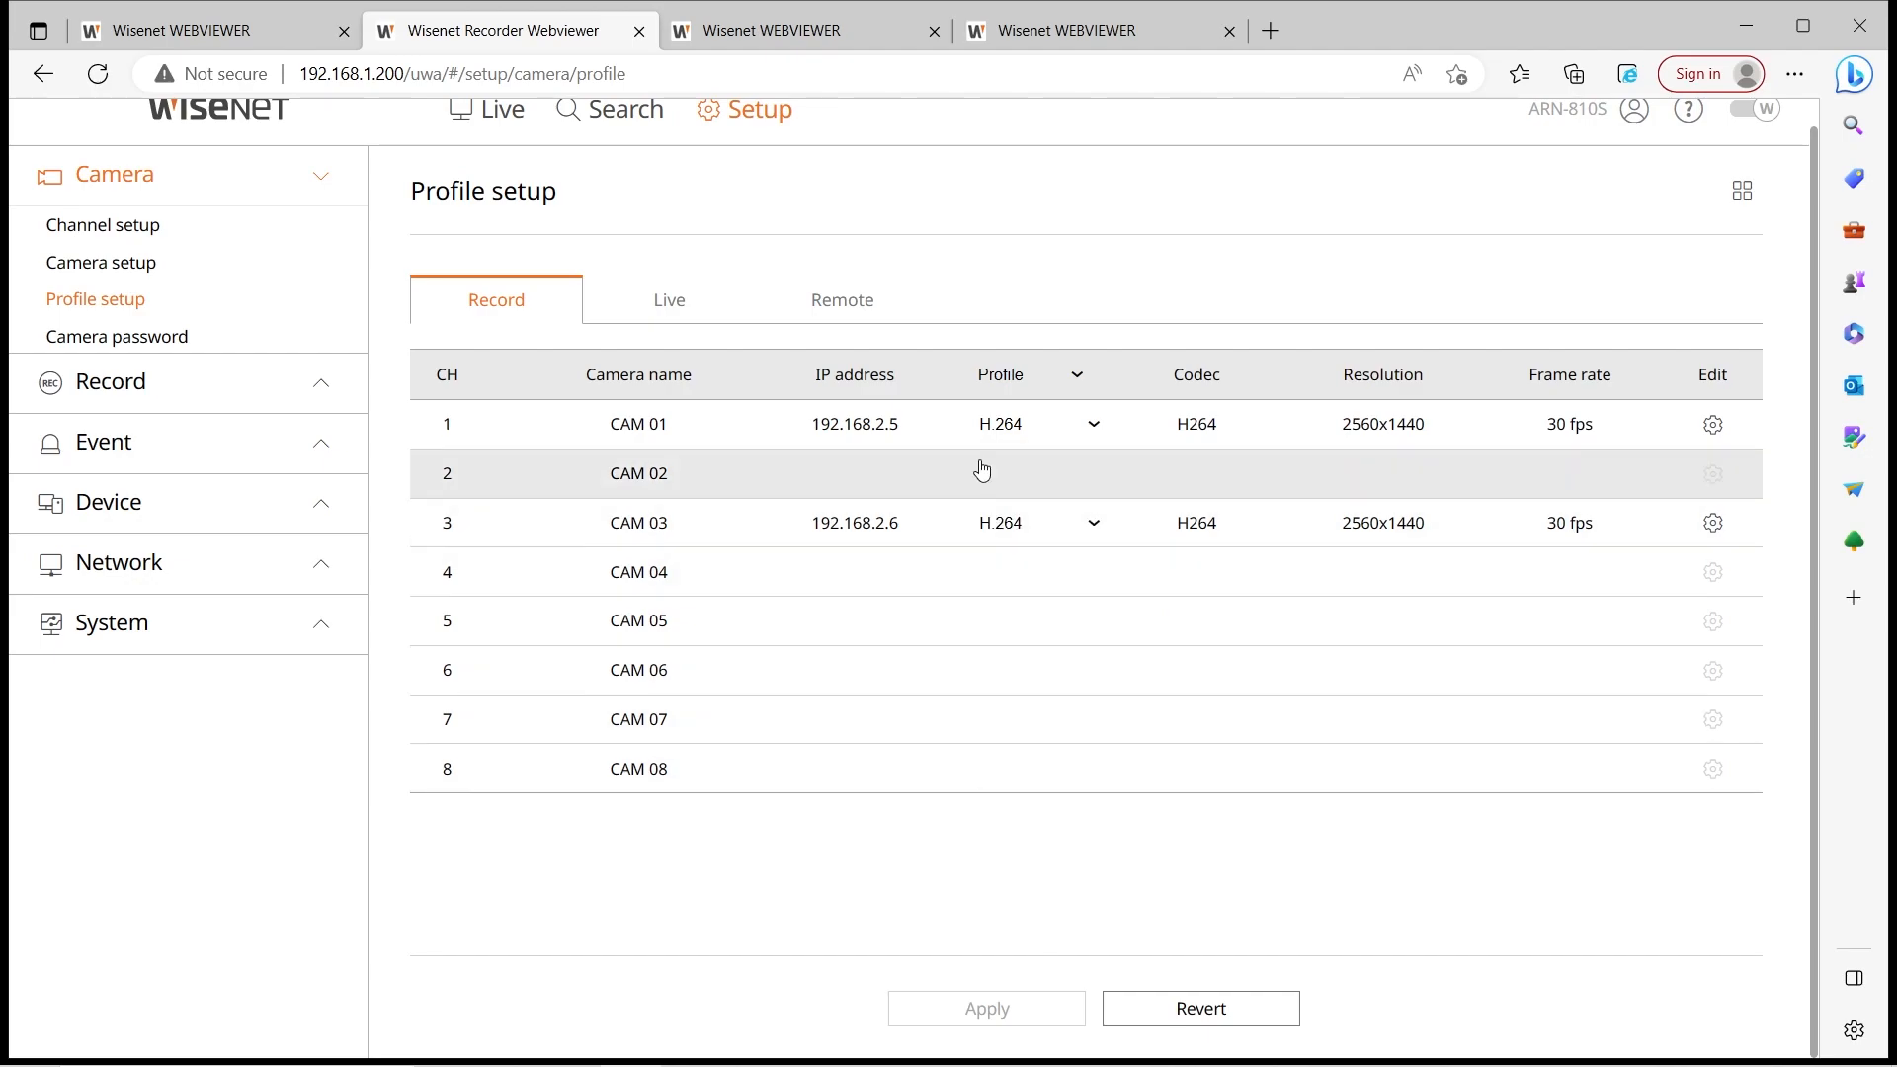
scroll(1188, 521, up, 1)
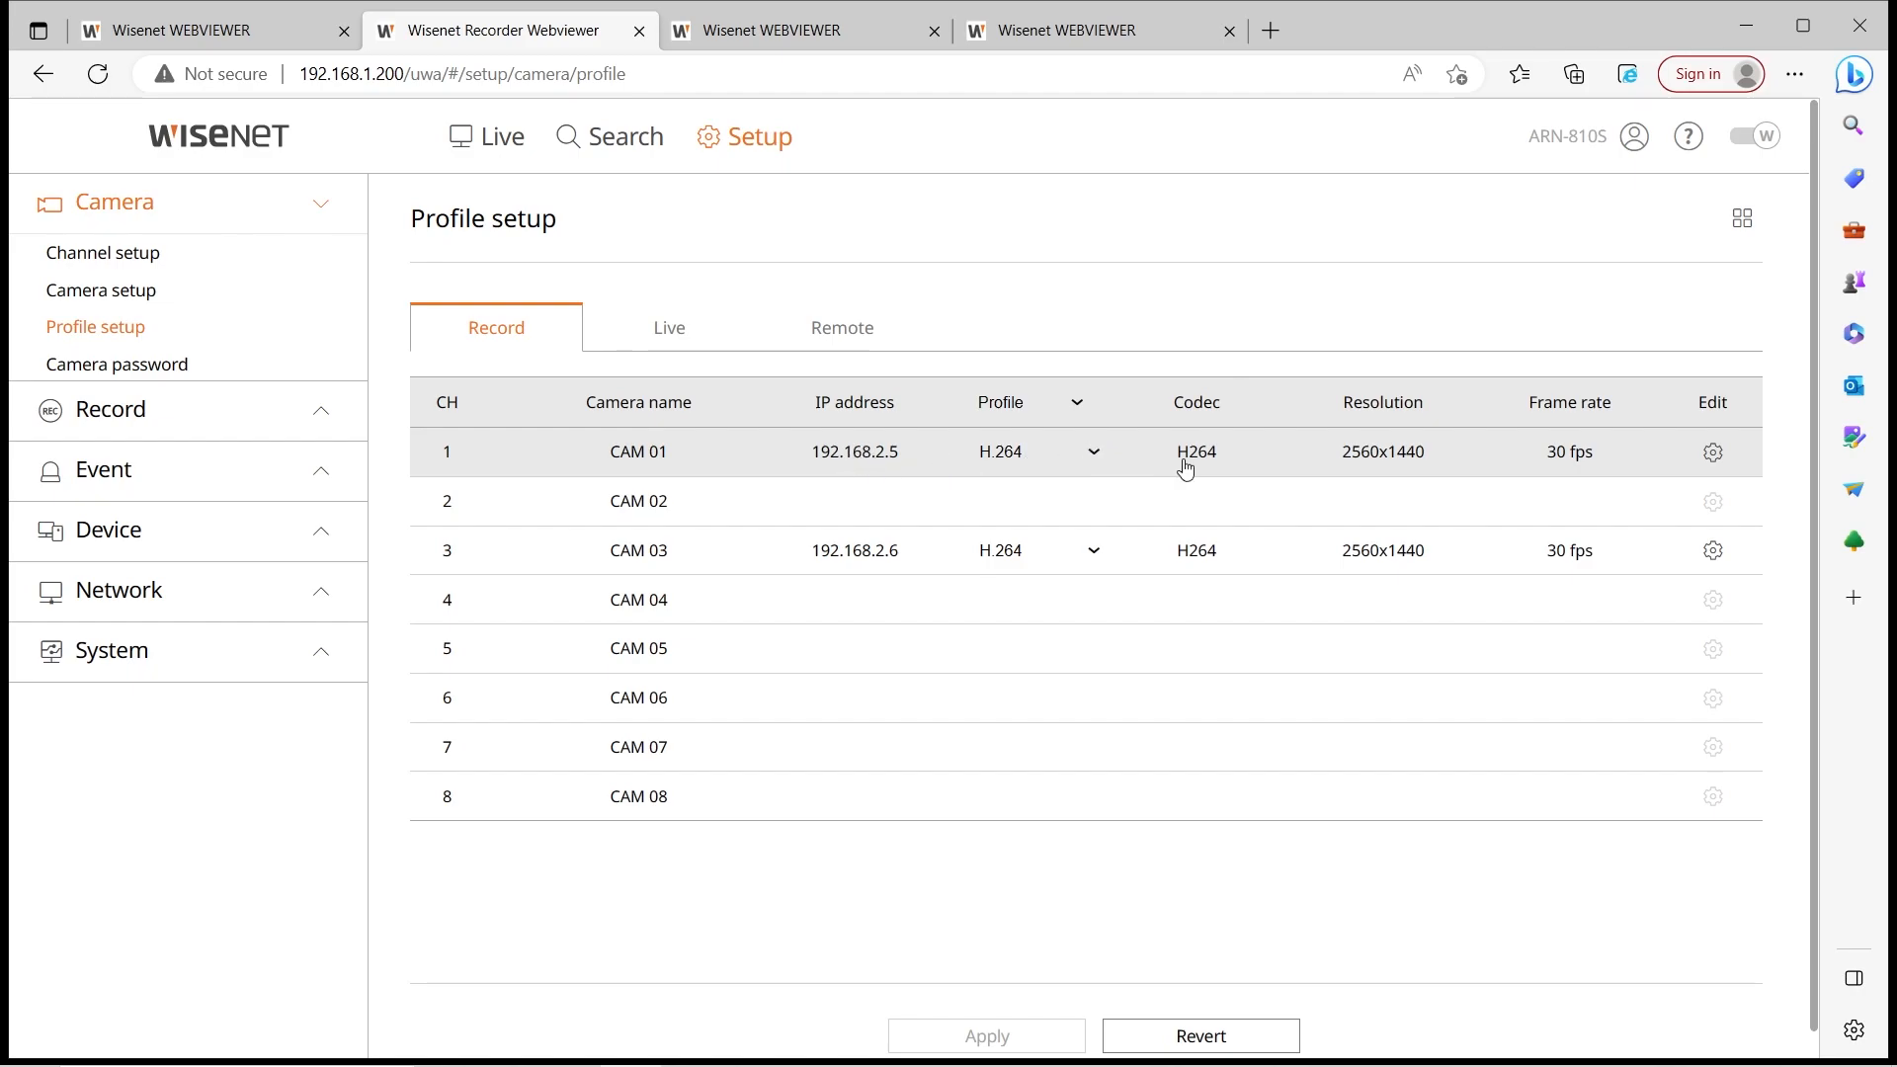
click(1092, 454)
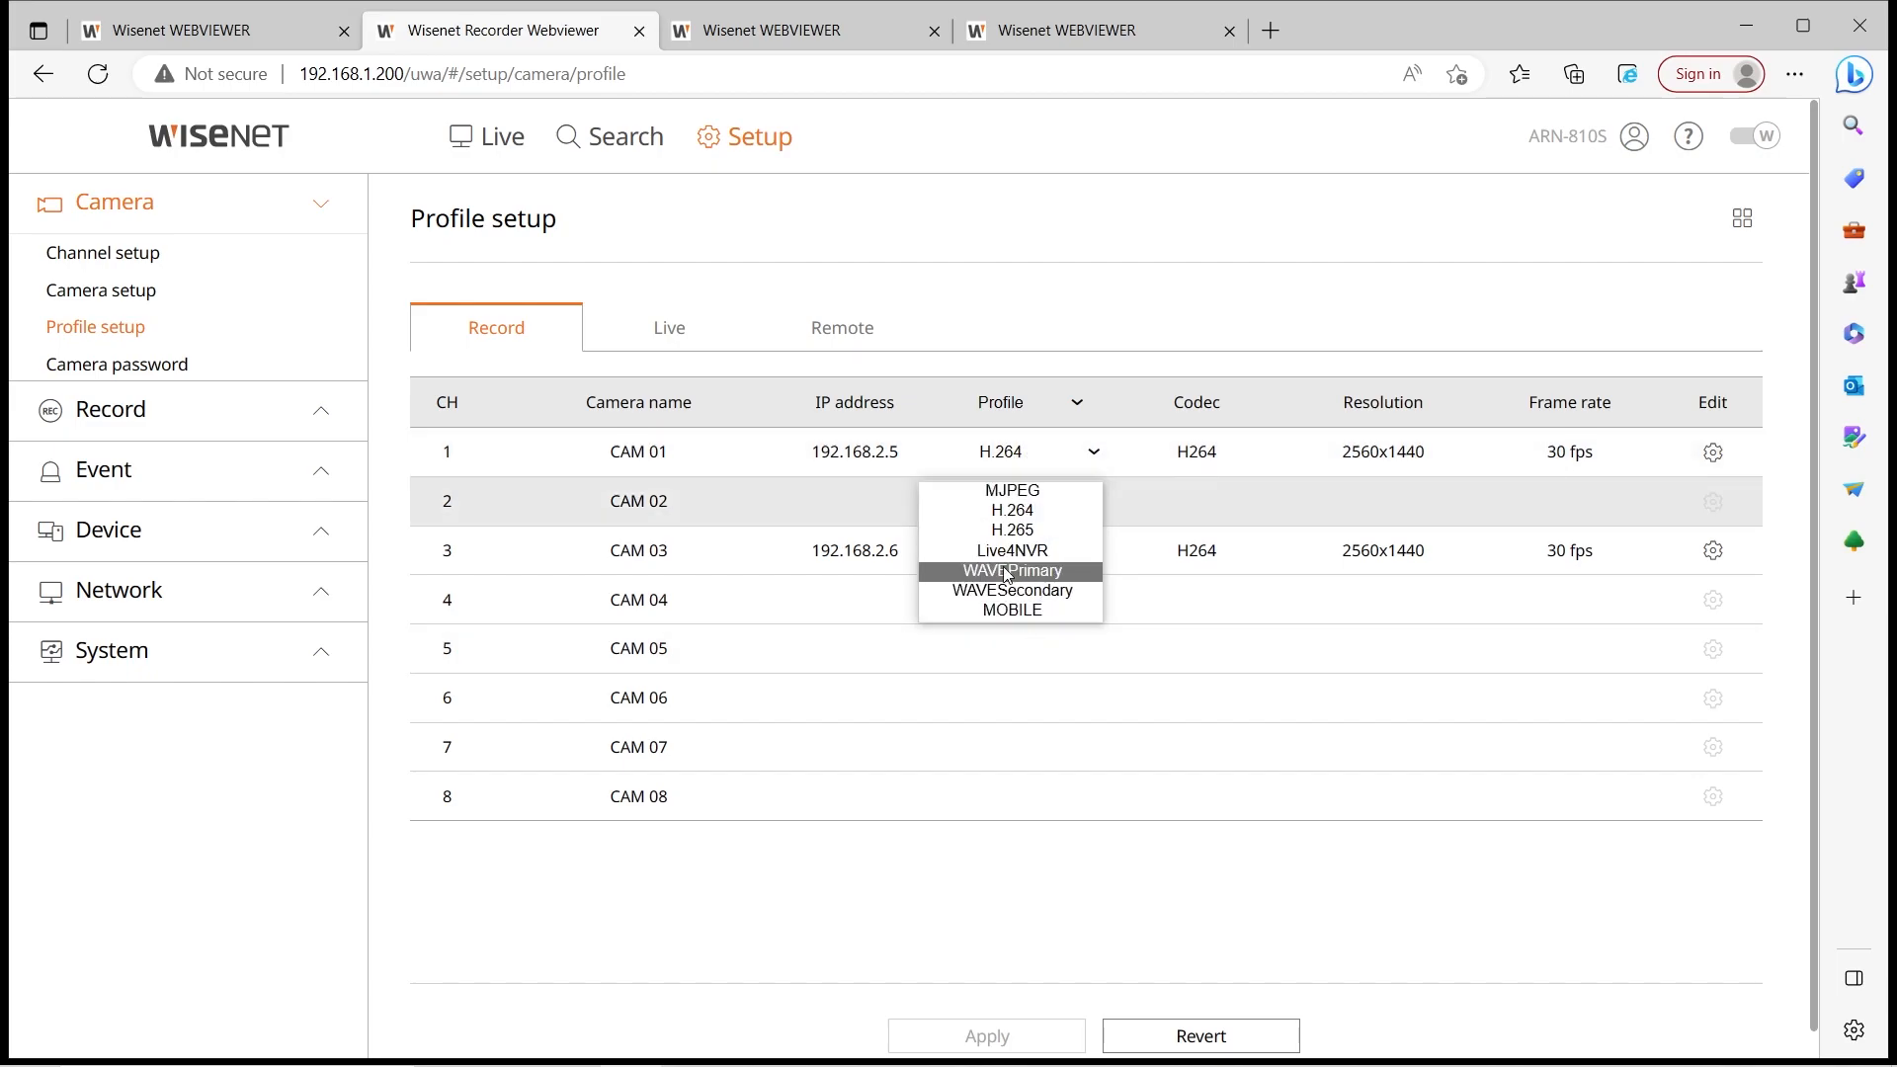
click(1713, 453)
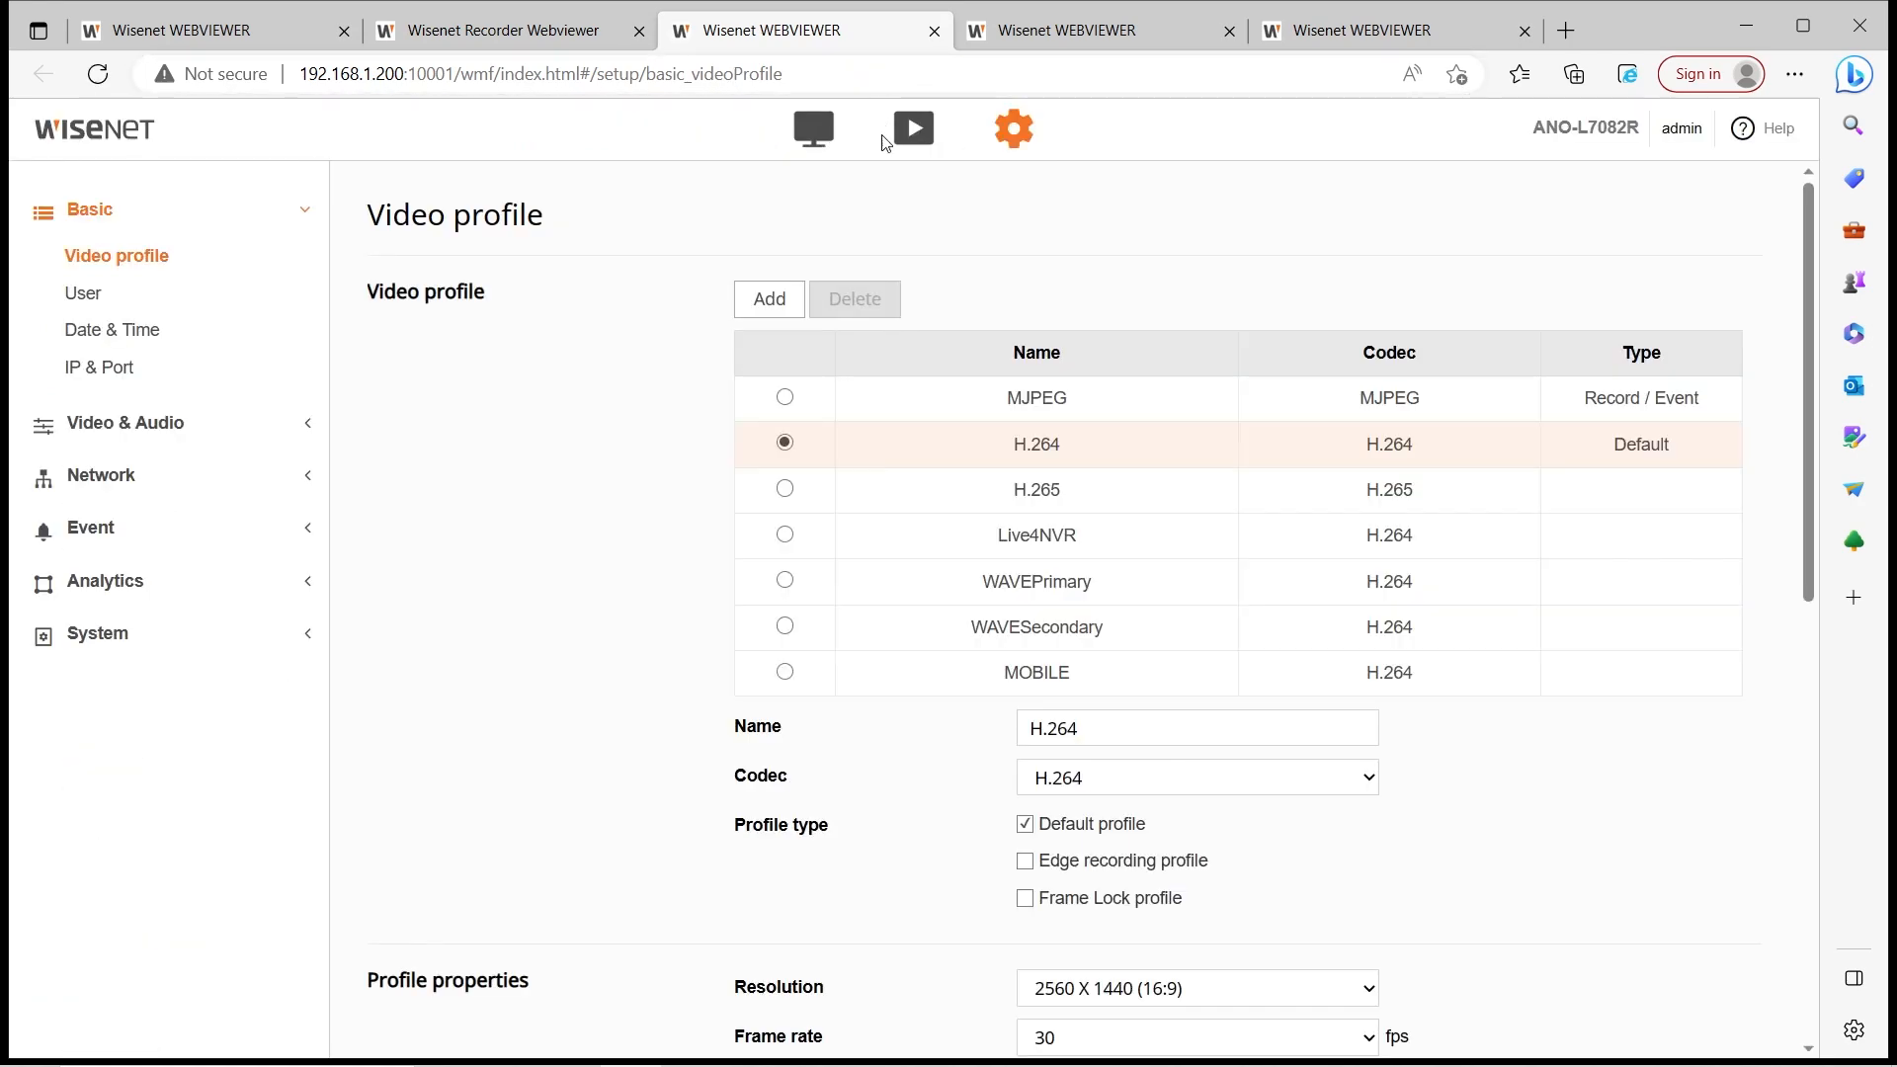
Add a new H.264 video profile named MyNewProfie on the CH 1 camera and apply it
scroll(1050, 468, down, 2)
scroll(853, 366, up, 2)
click(769, 298)
scroll(1169, 711, down, 2)
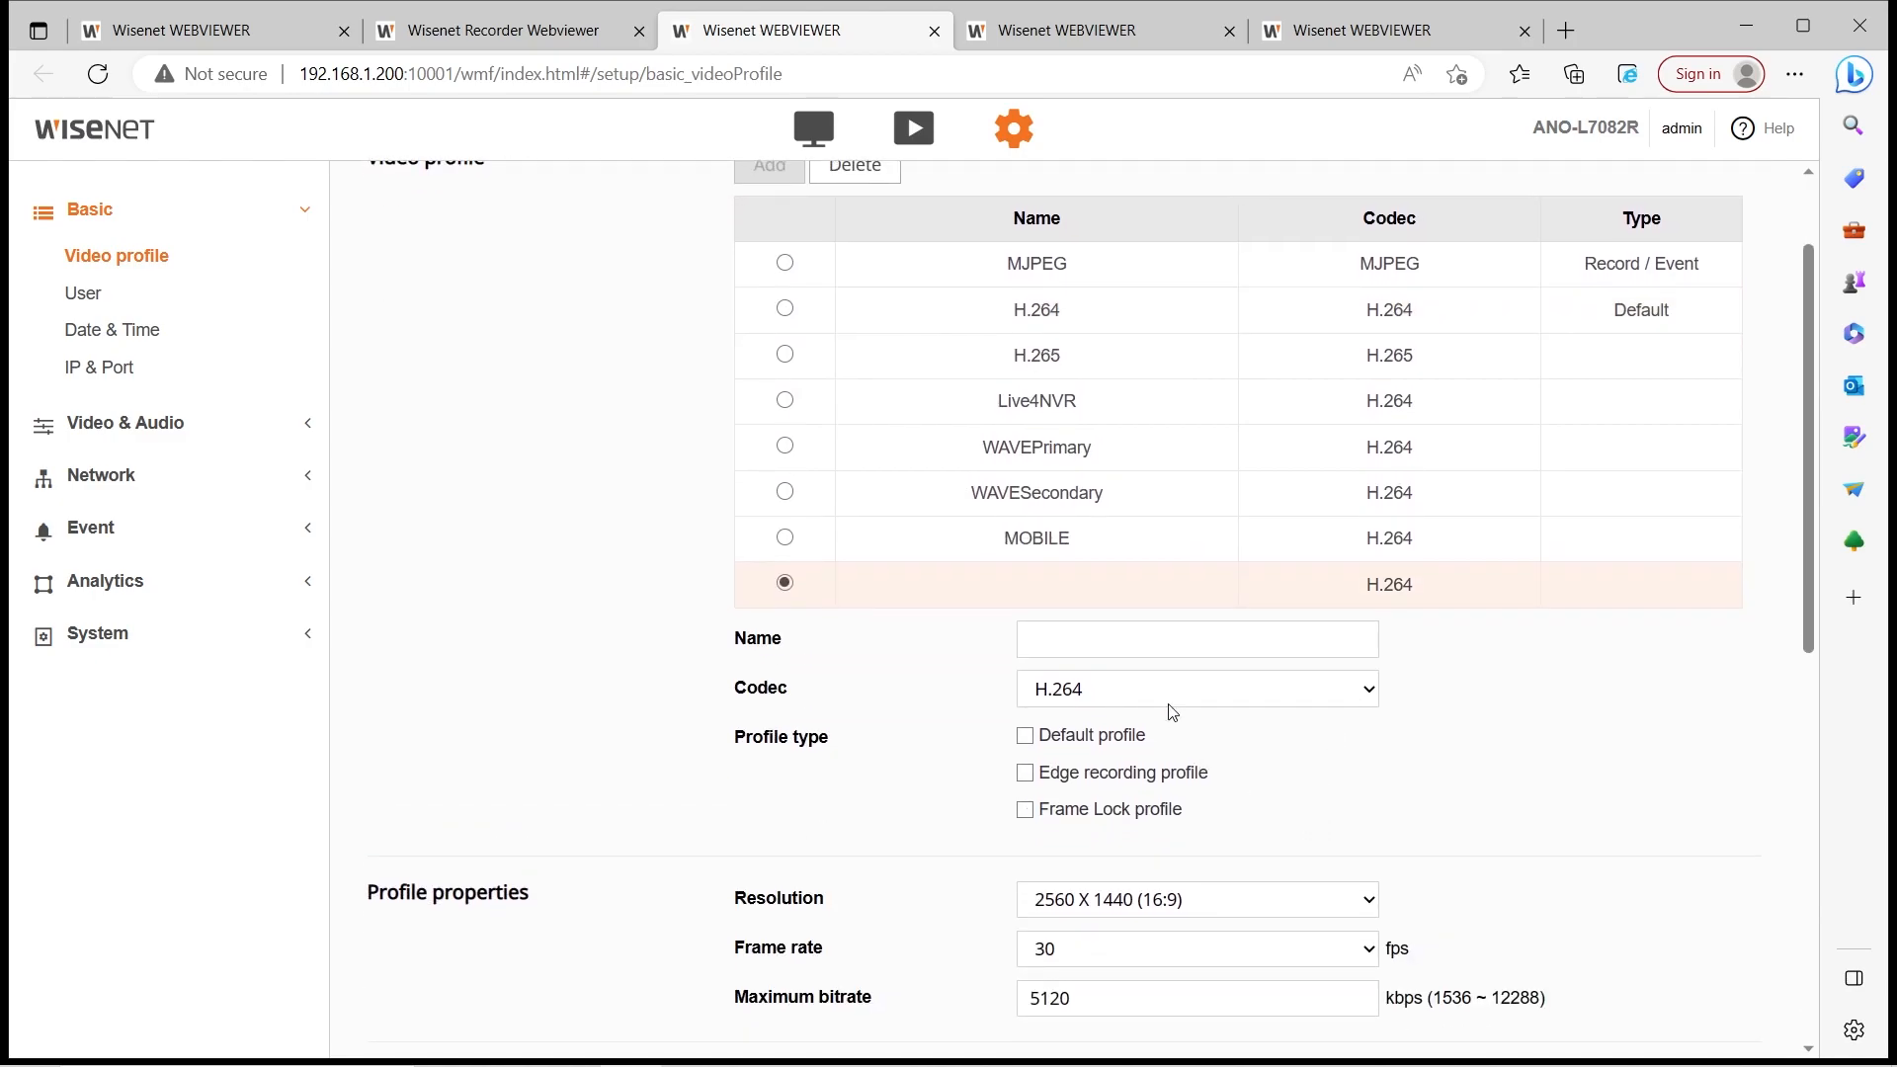
click(1156, 646)
text(M)
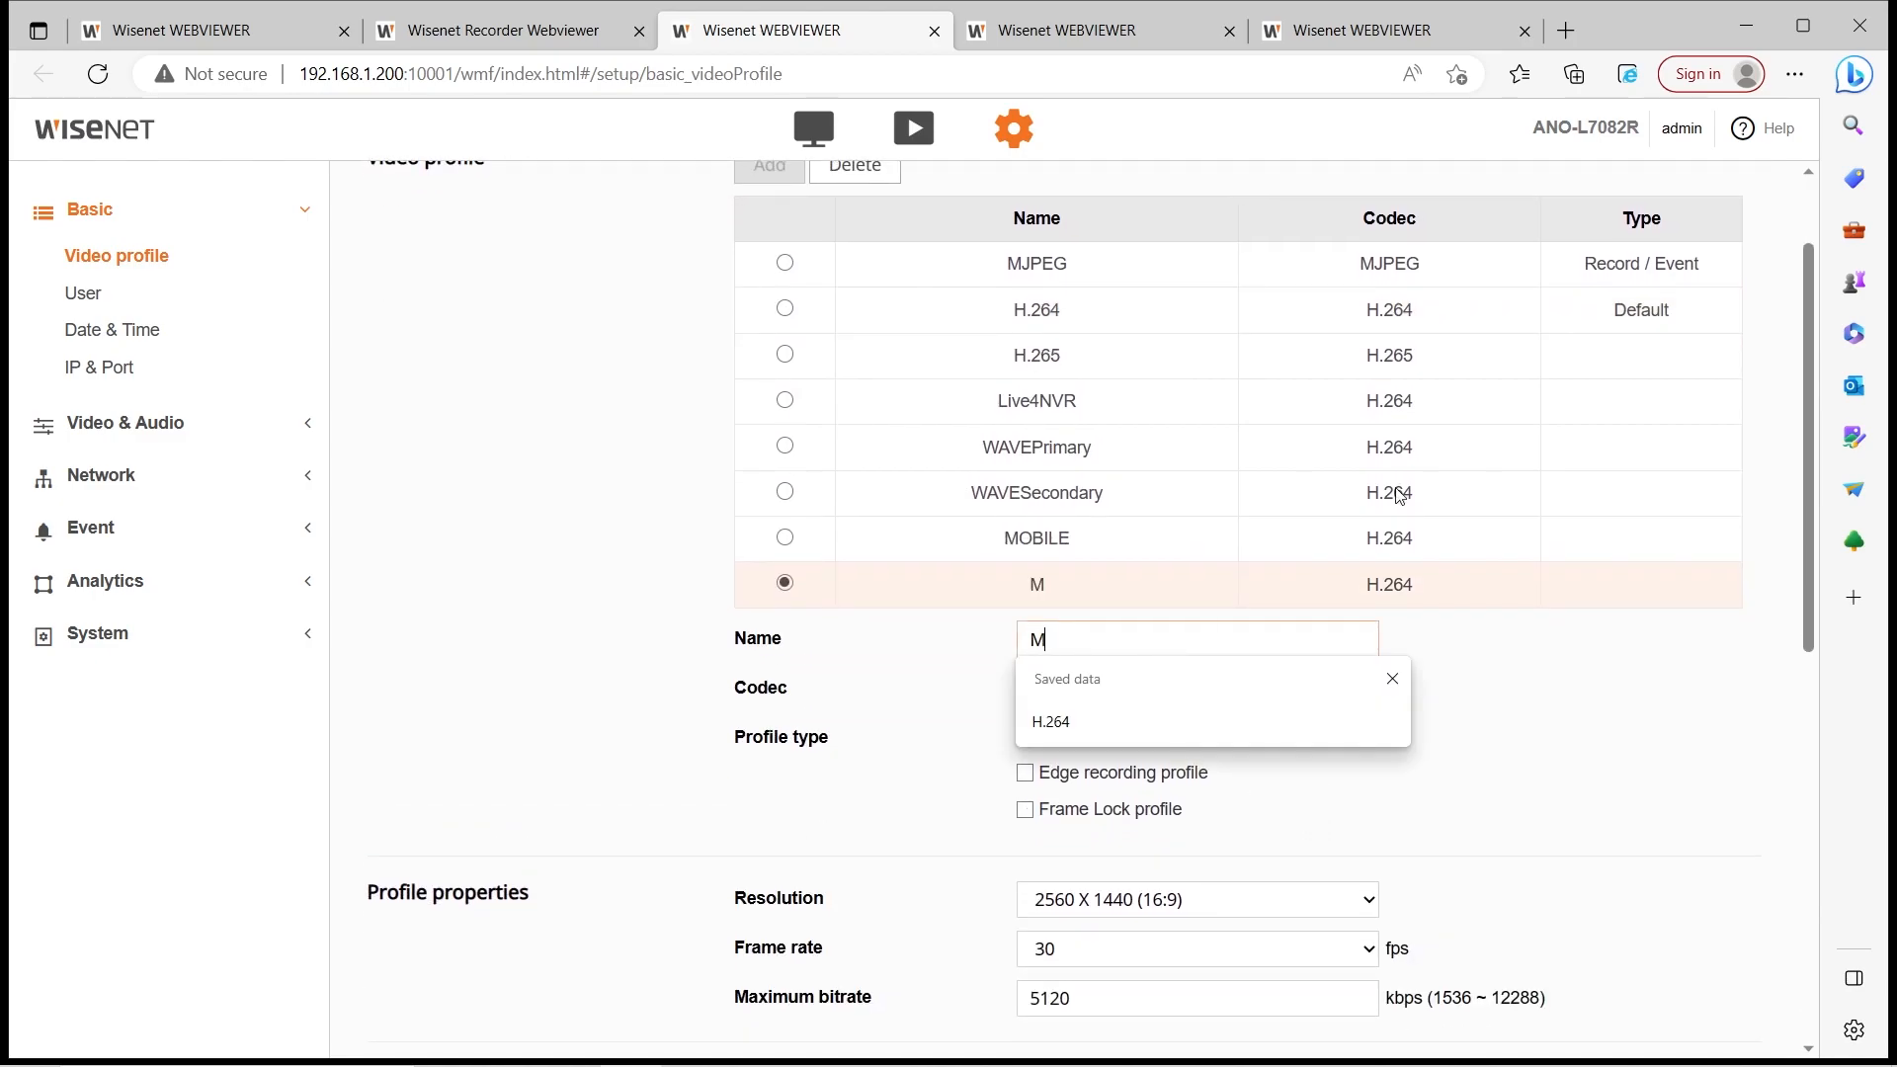
text(yNewProfie)
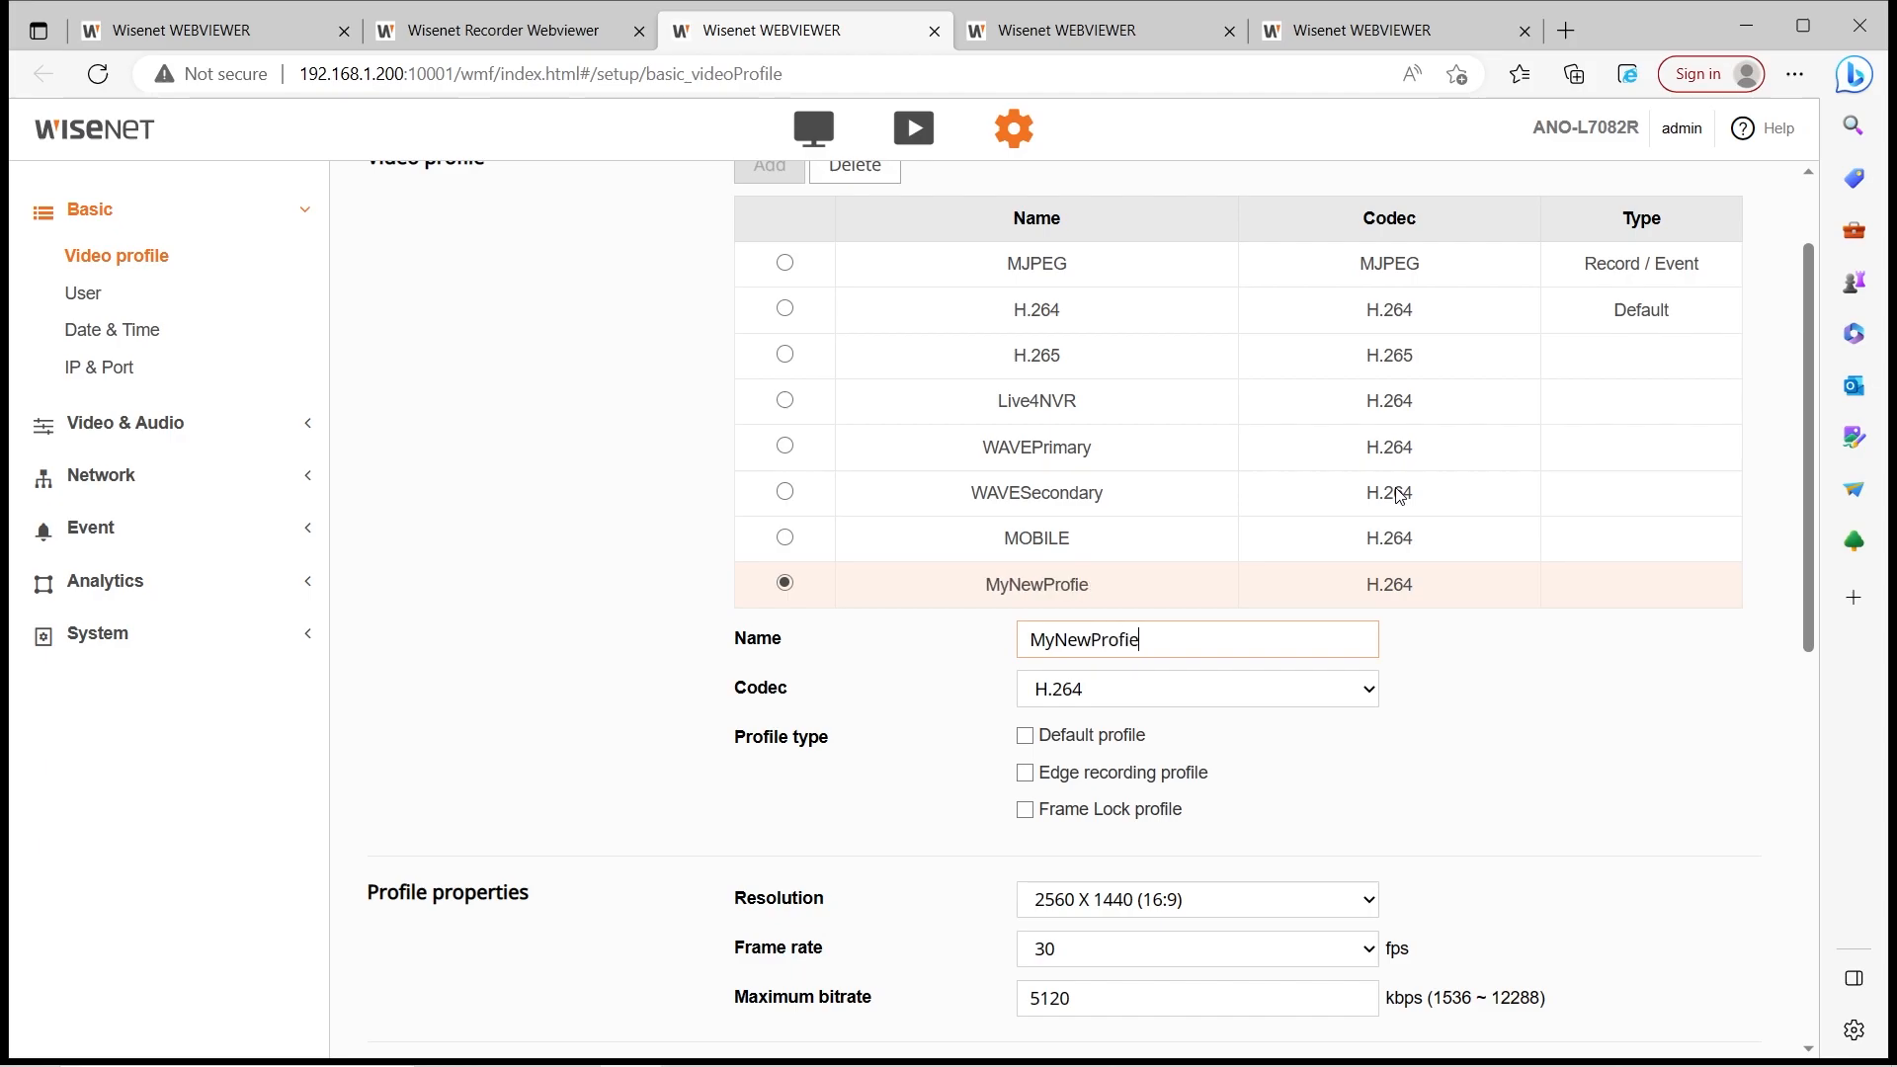
scroll(1400, 497, down, 3)
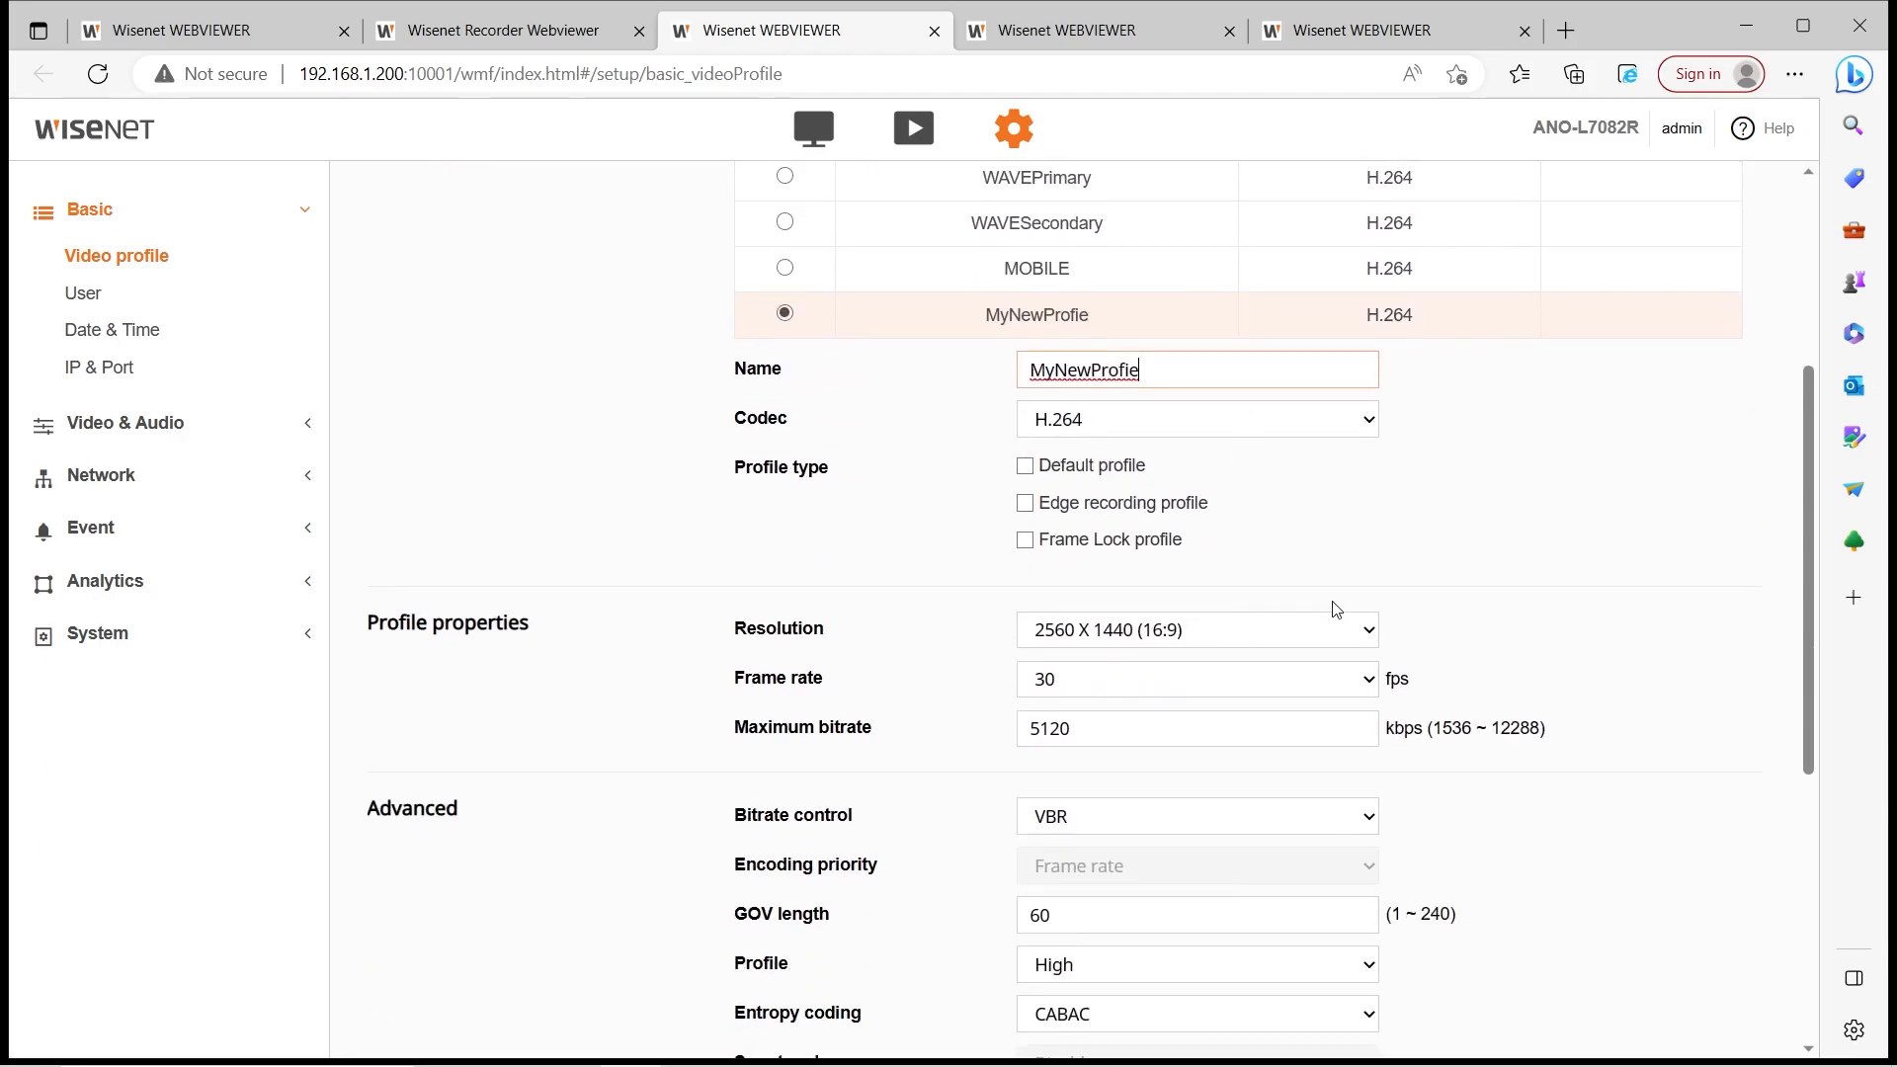
scroll(1037, 523, down, 6)
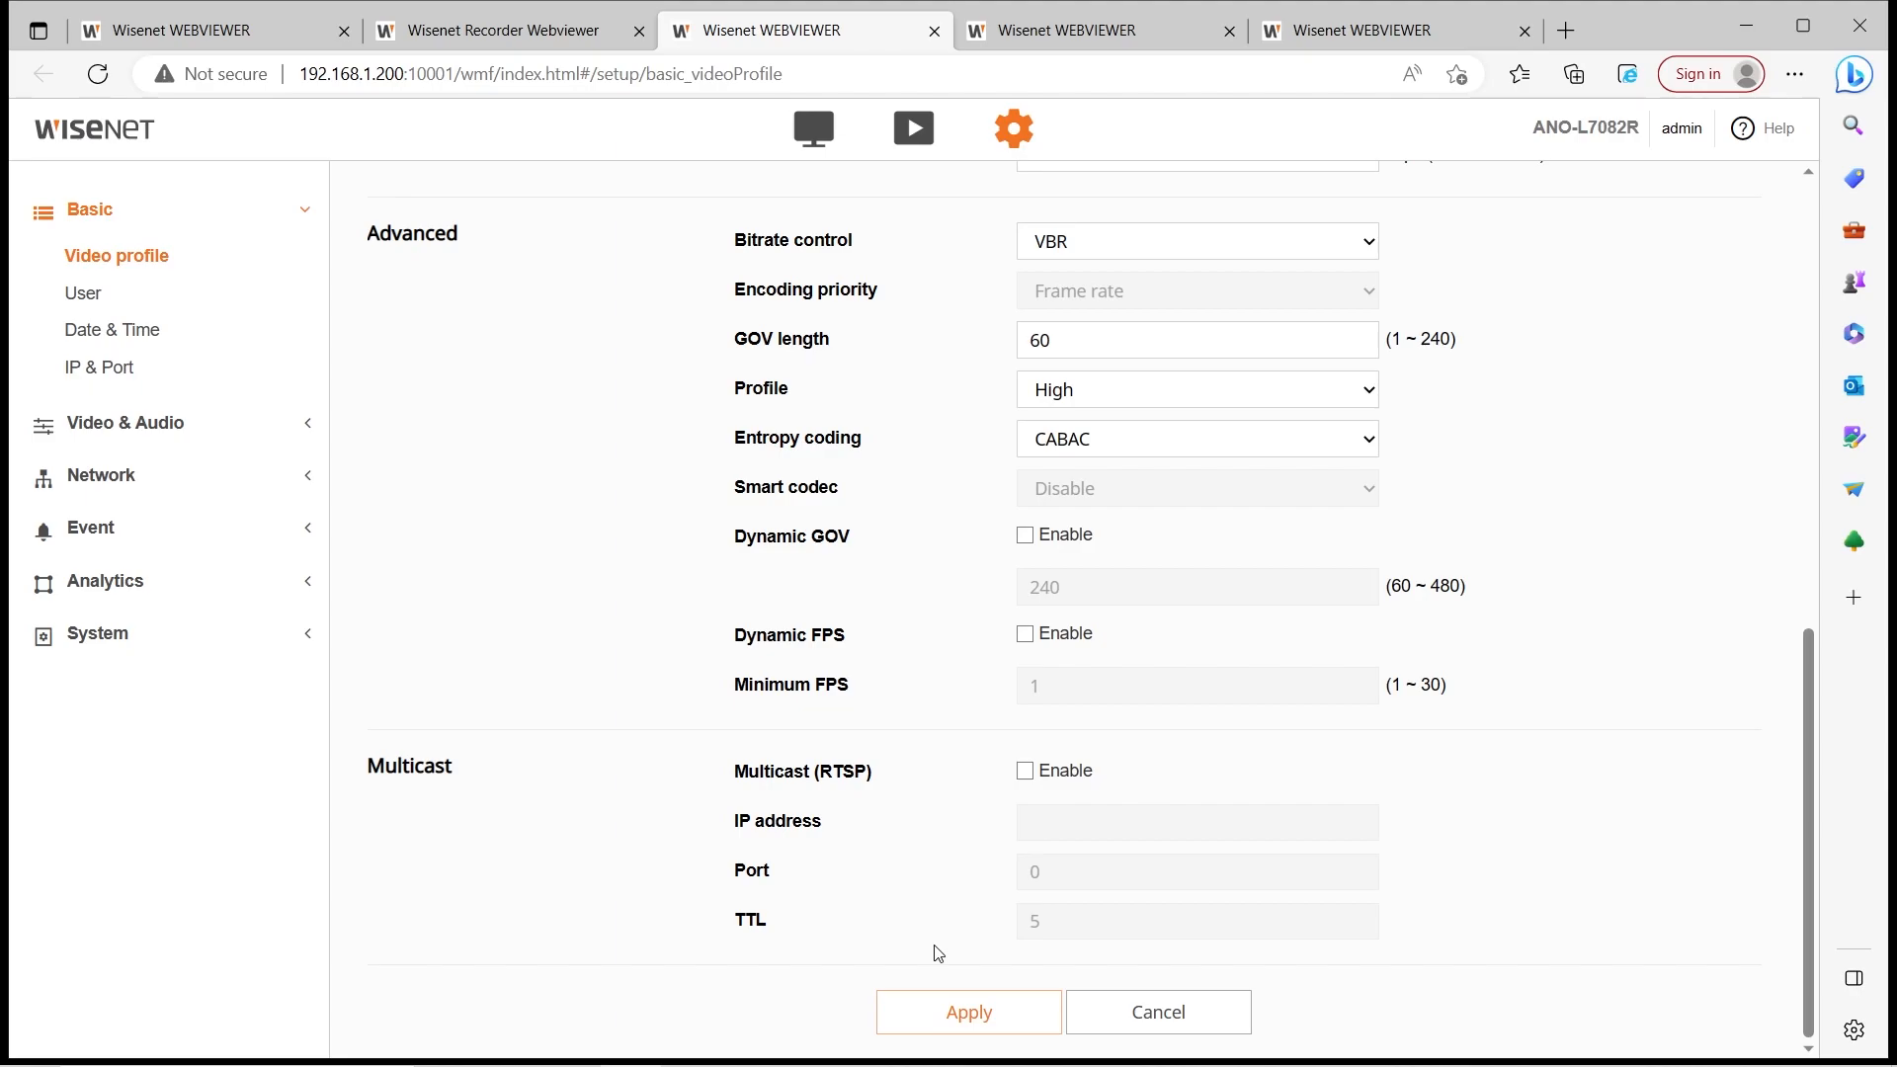
click(940, 1006)
click(802, 647)
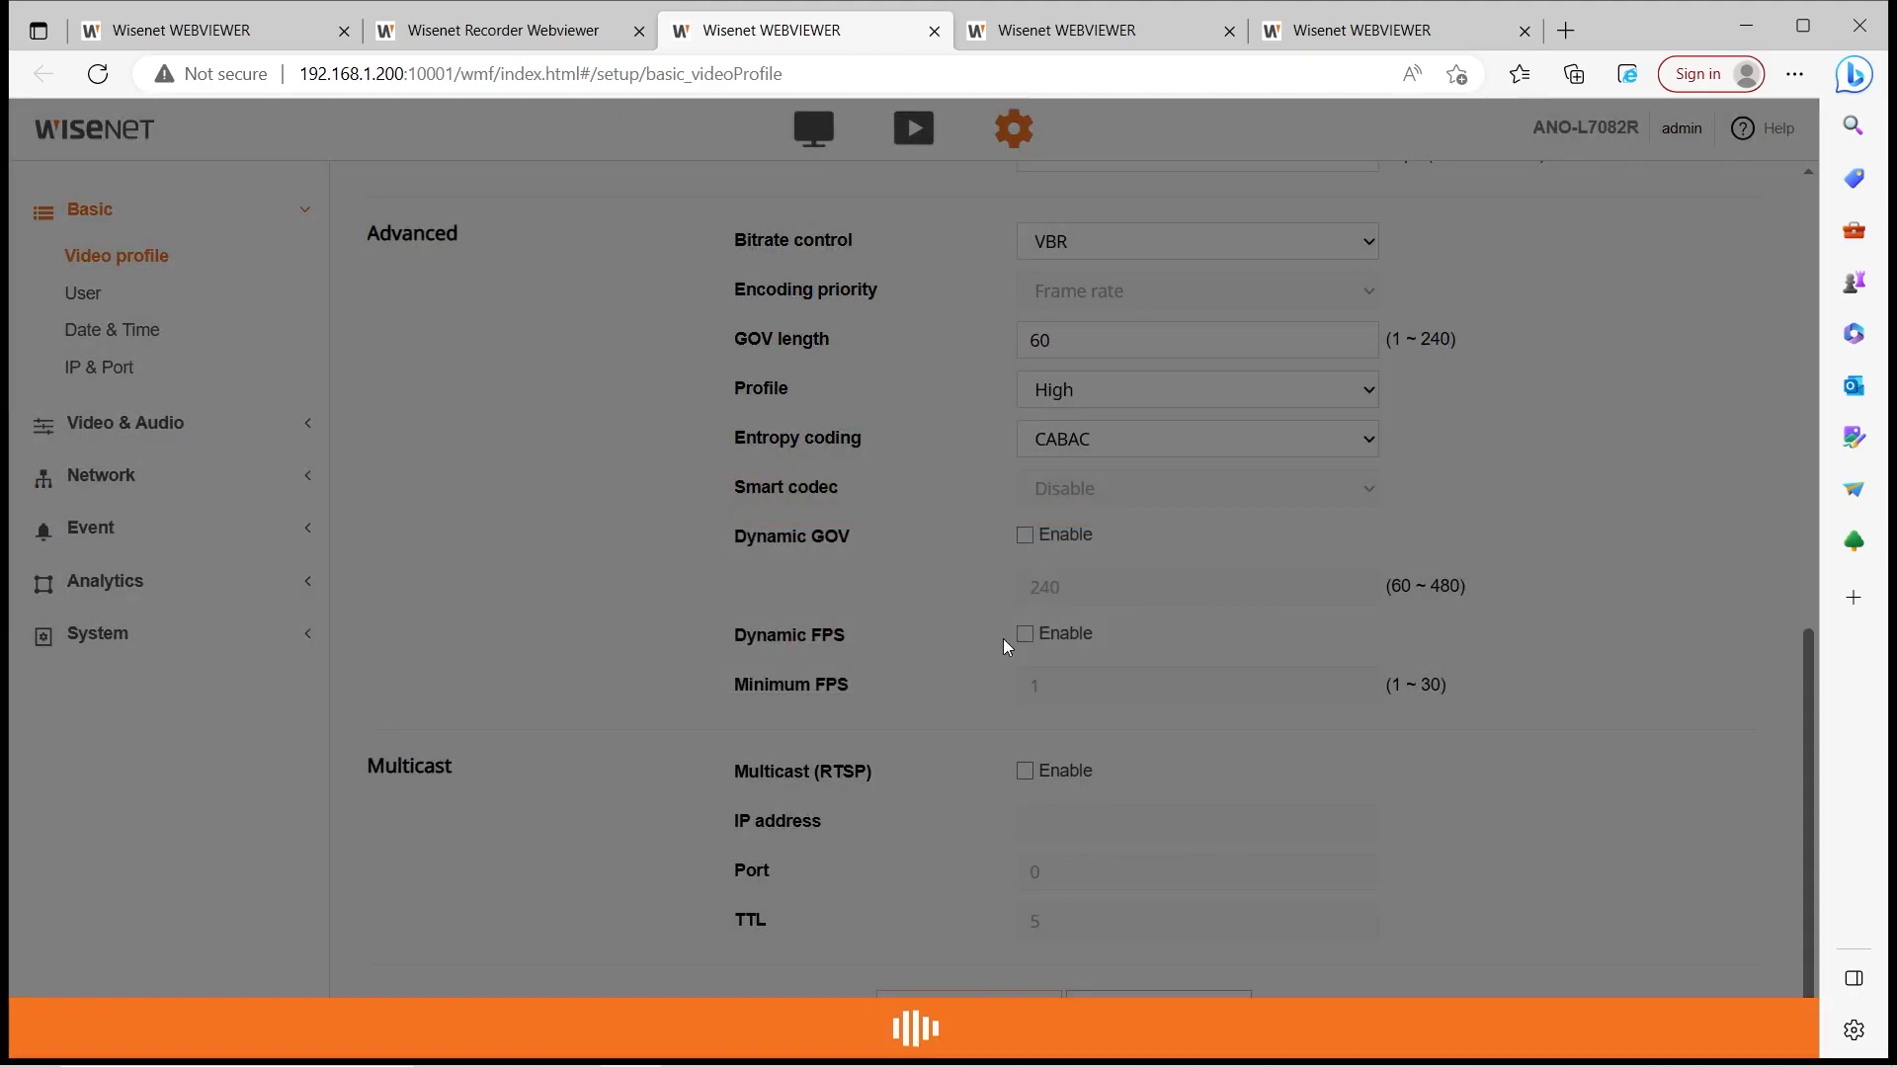
scroll(1006, 666, up, 6)
Back in the recorder's Profile setup, set CAM 01's record profile to MyNewProfie
click(934, 31)
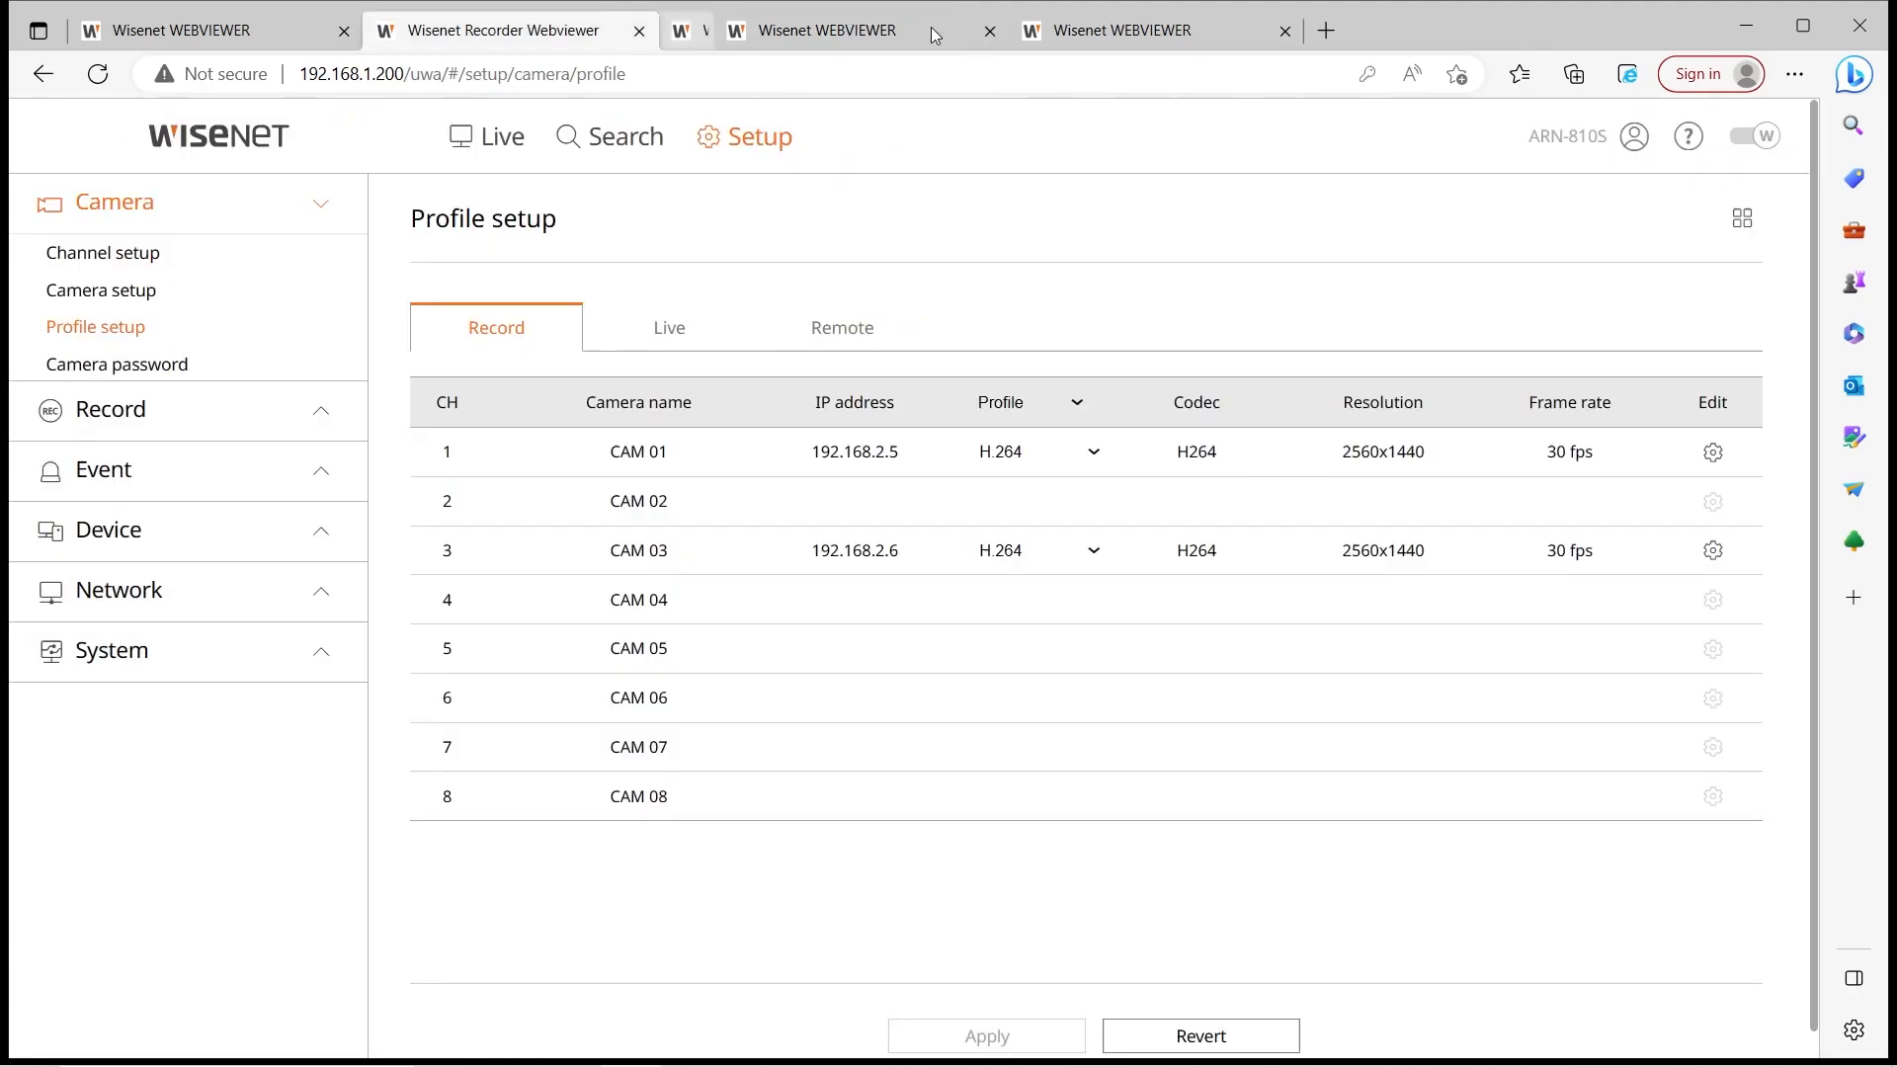
click(140, 297)
click(141, 338)
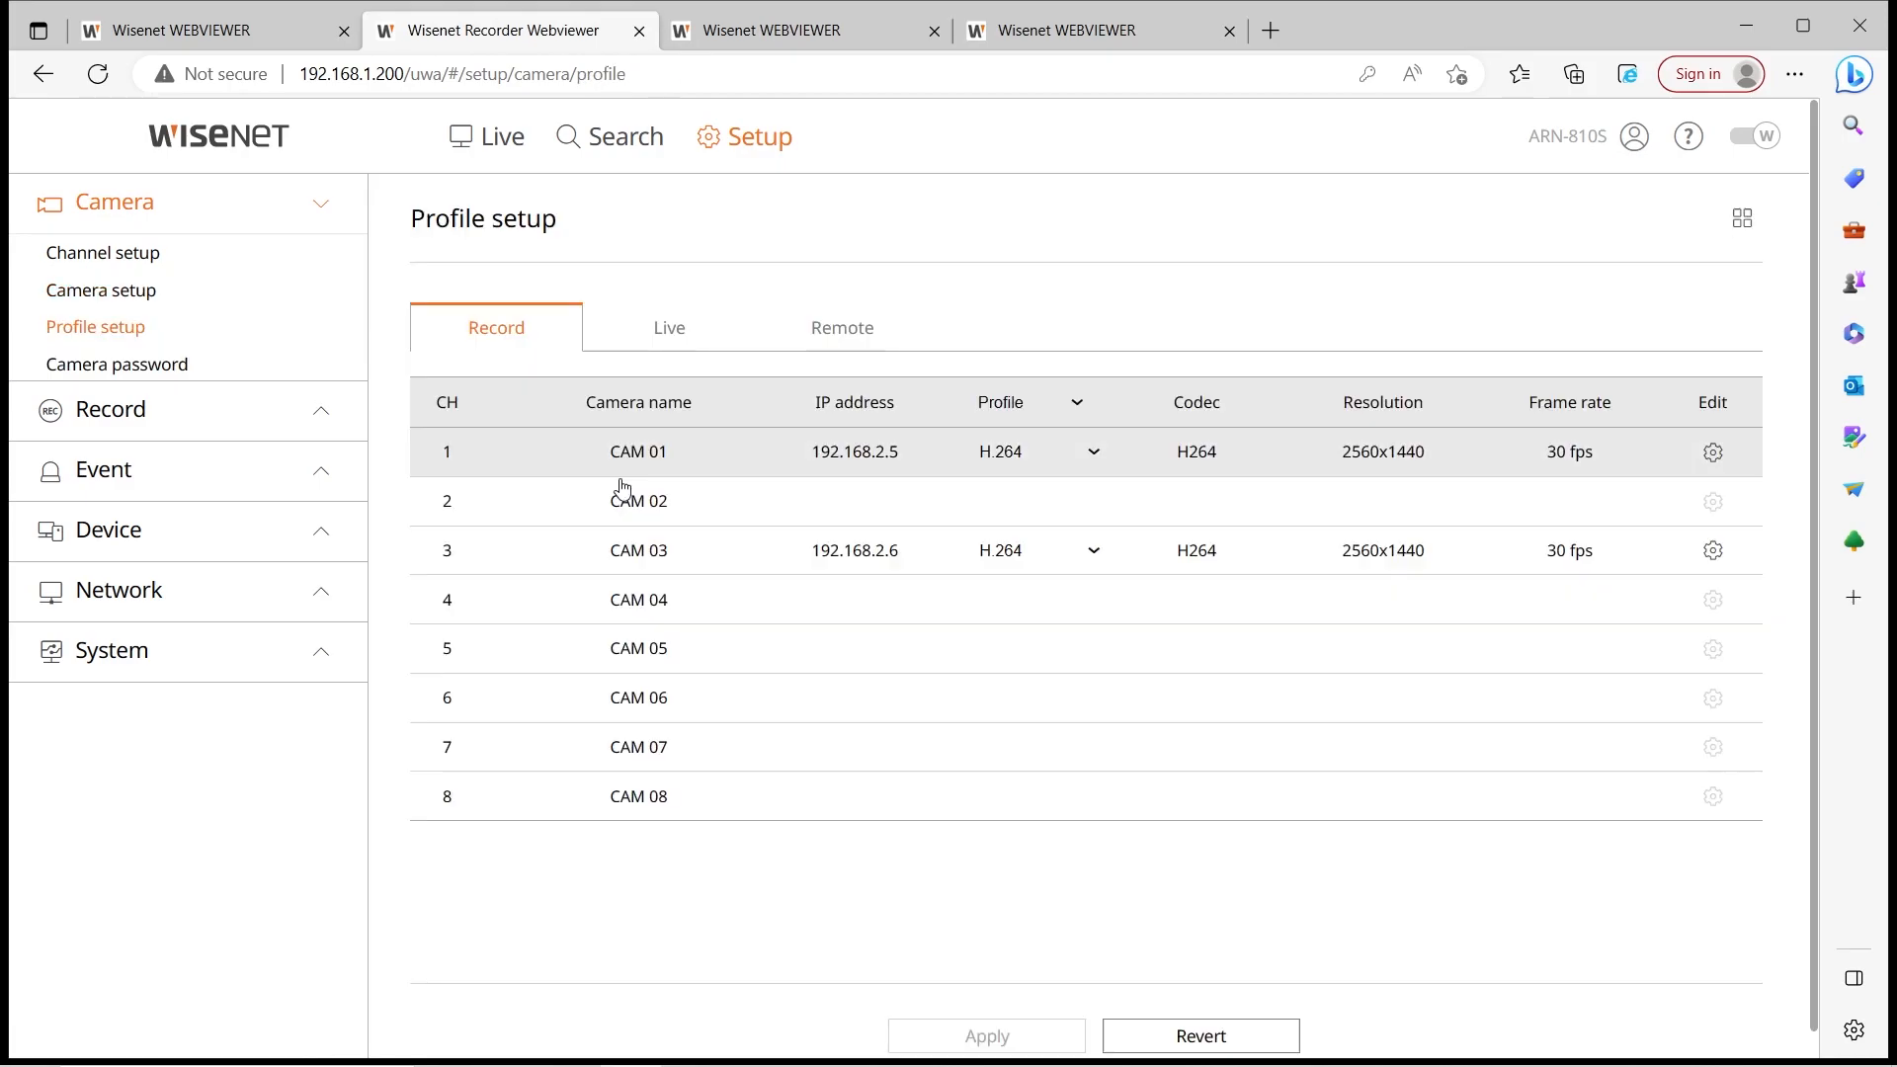
click(1093, 454)
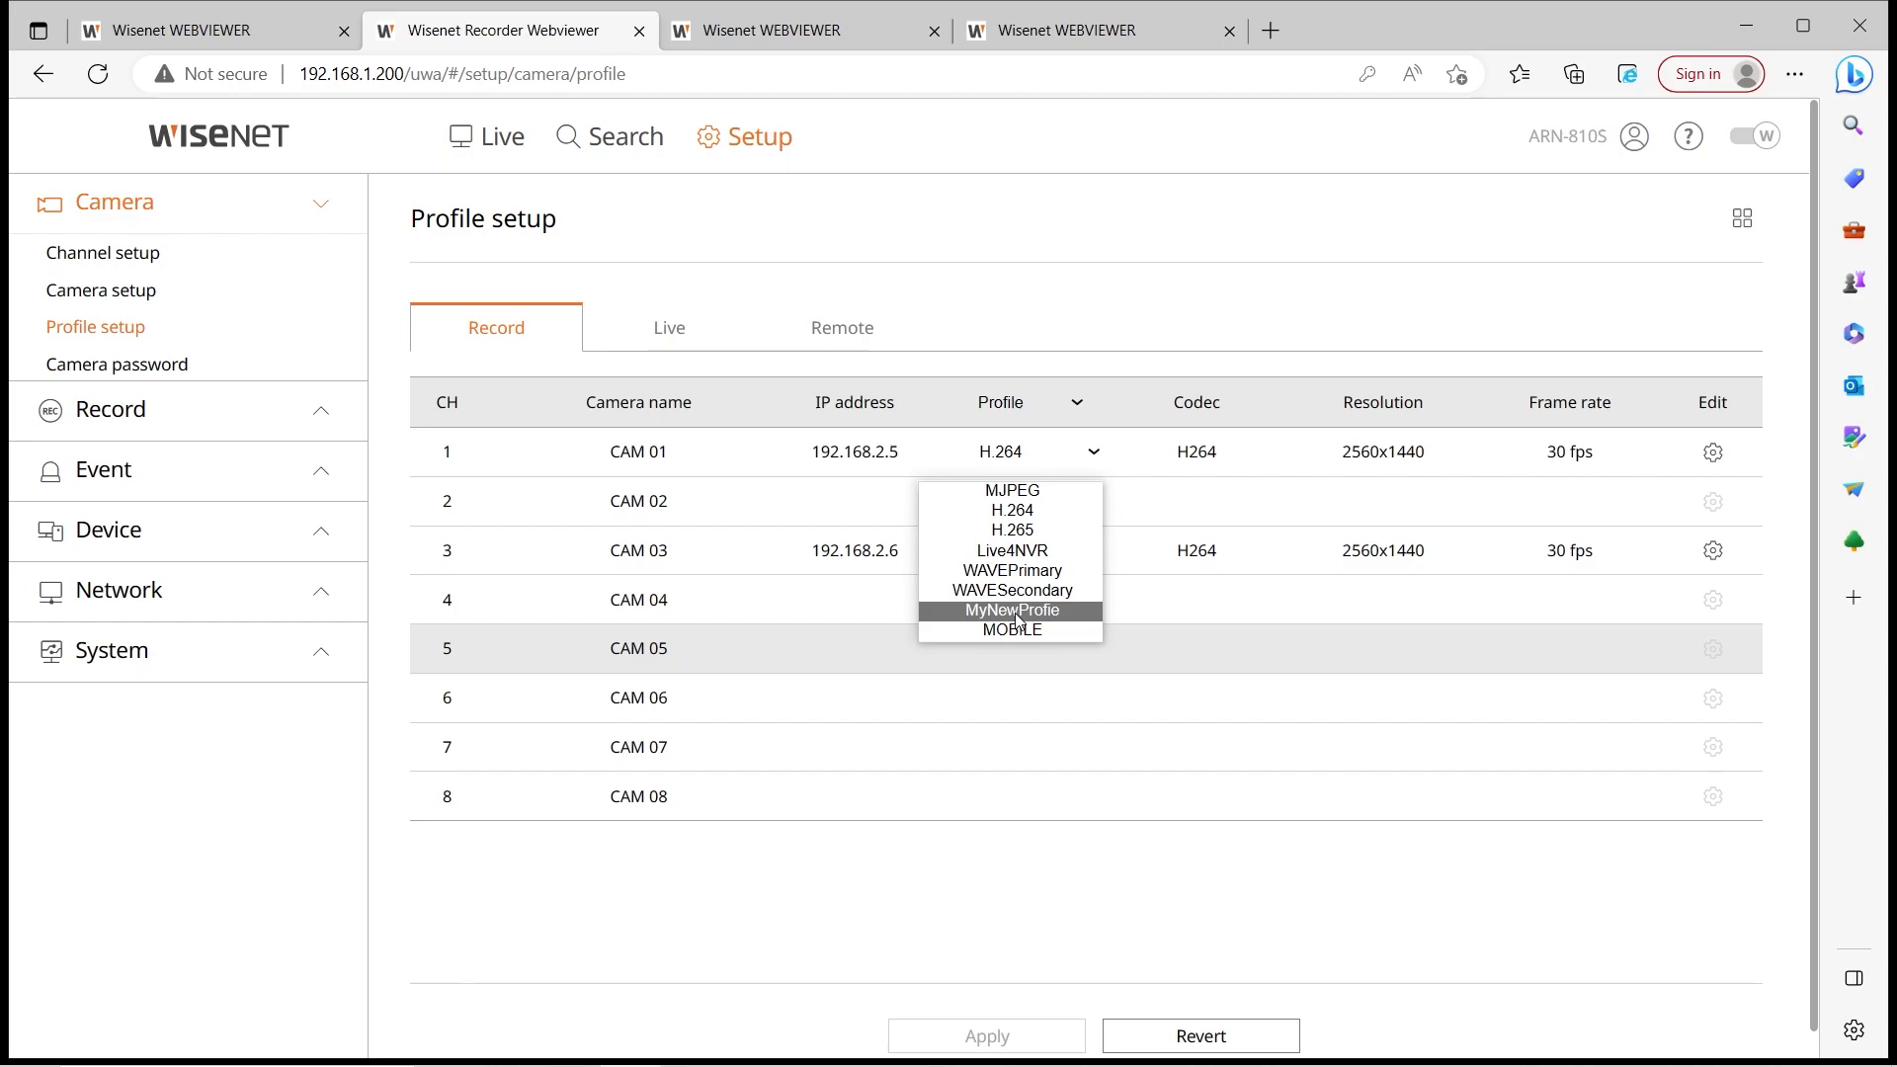
click(1028, 612)
Set CAM 03's record profile to MJPEG after briefly choosing MyProfile
click(1090, 559)
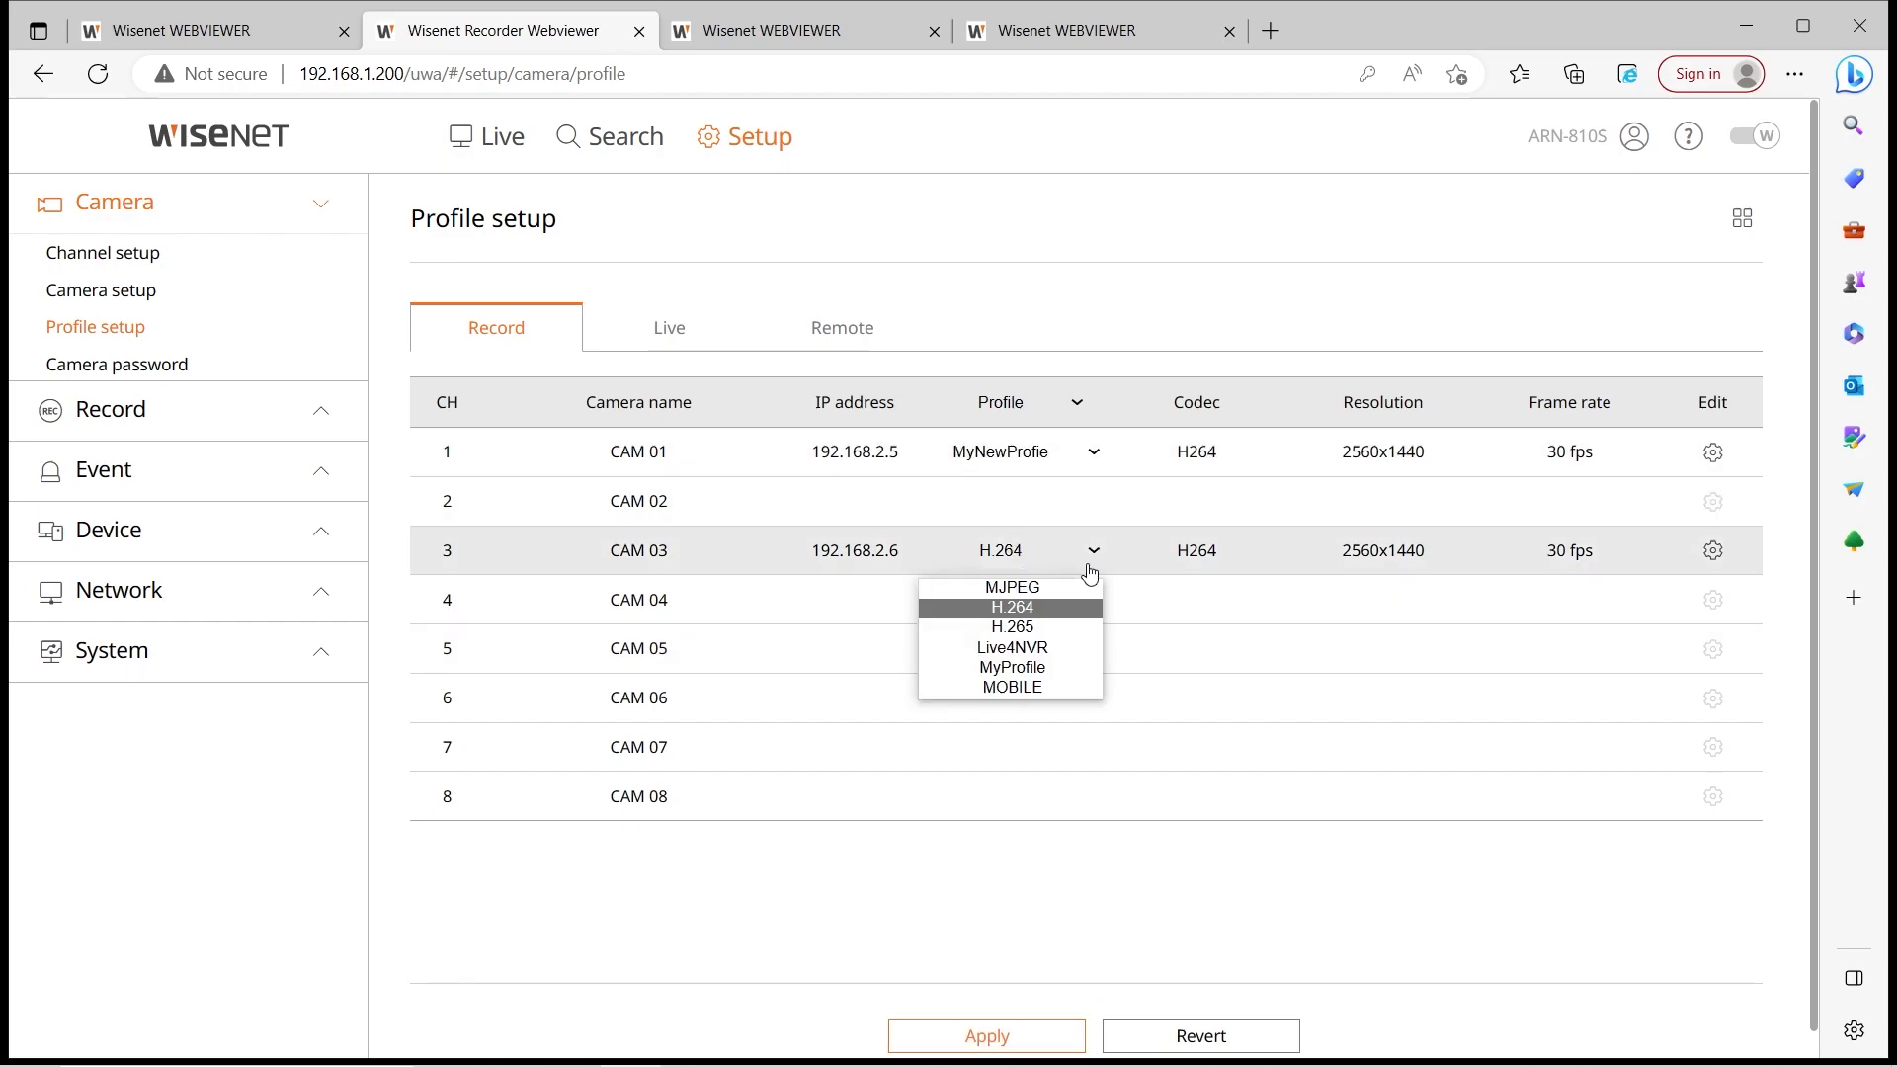
click(999, 669)
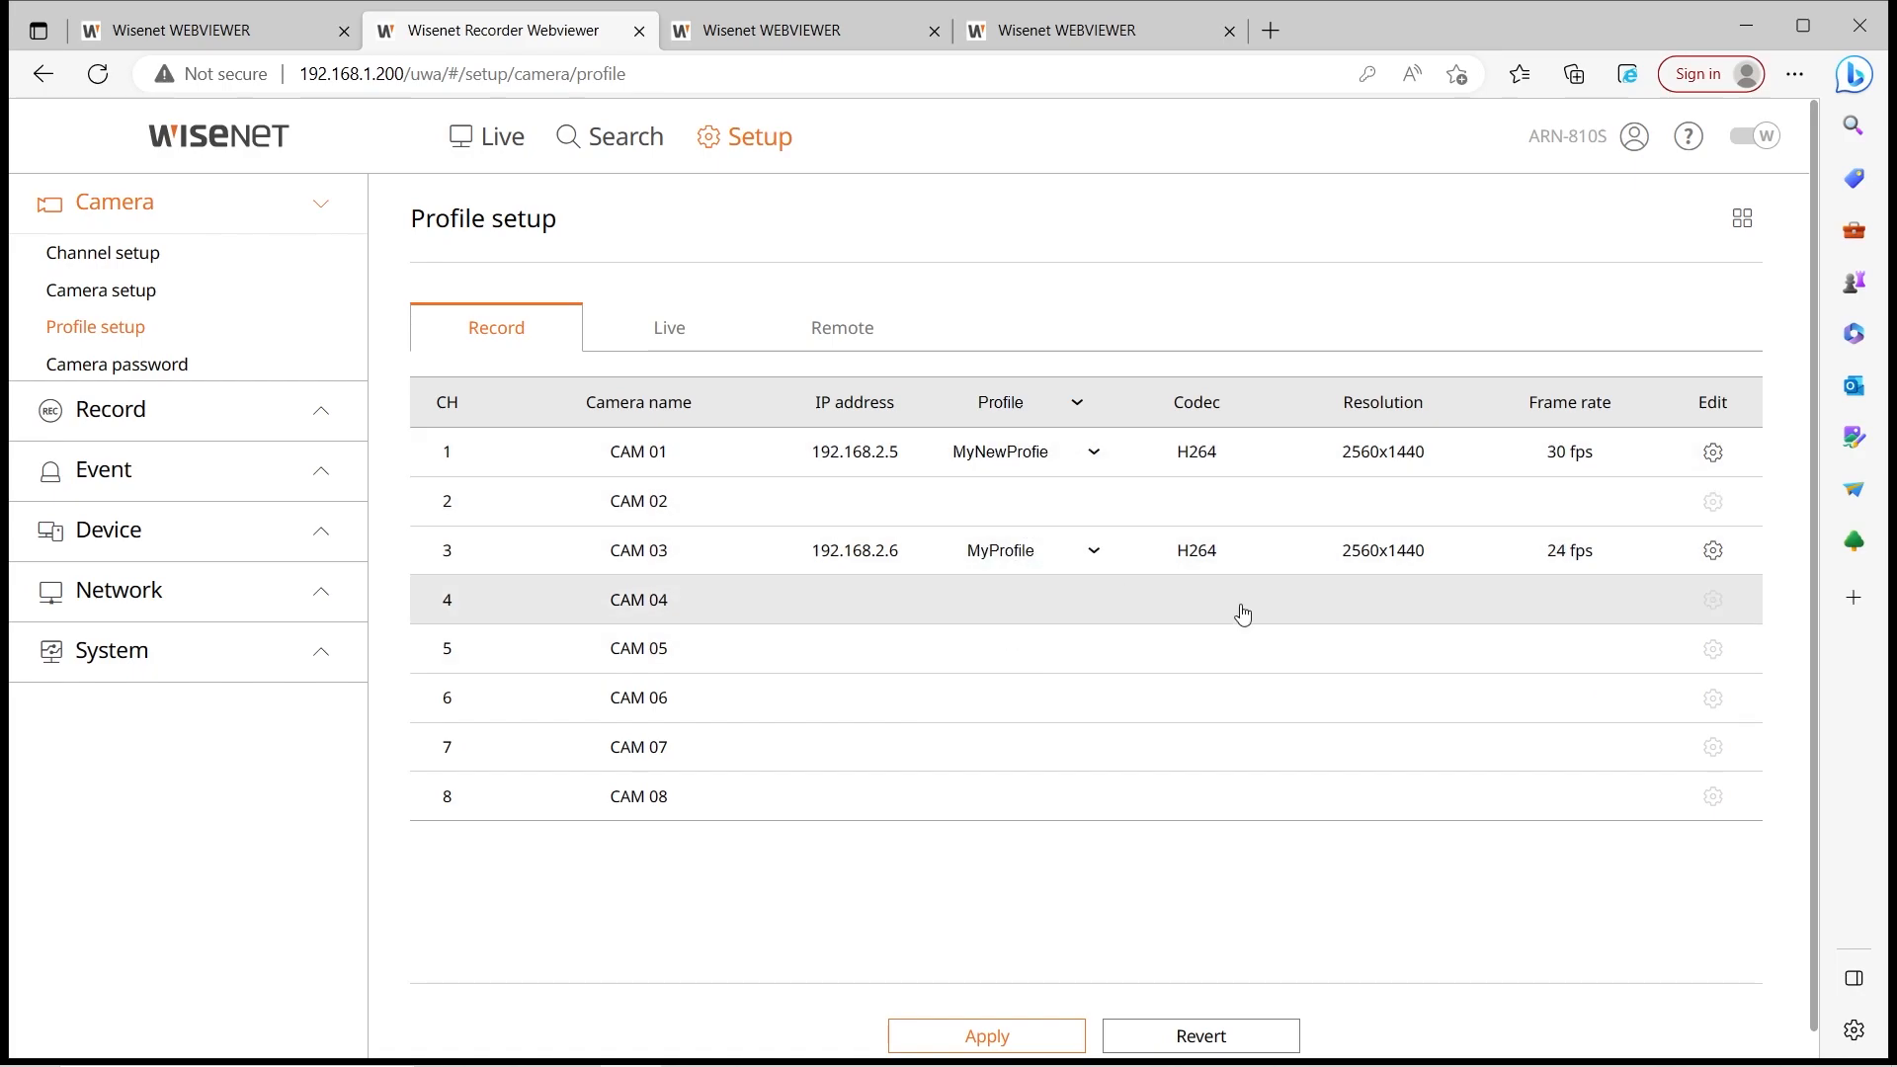
click(1093, 559)
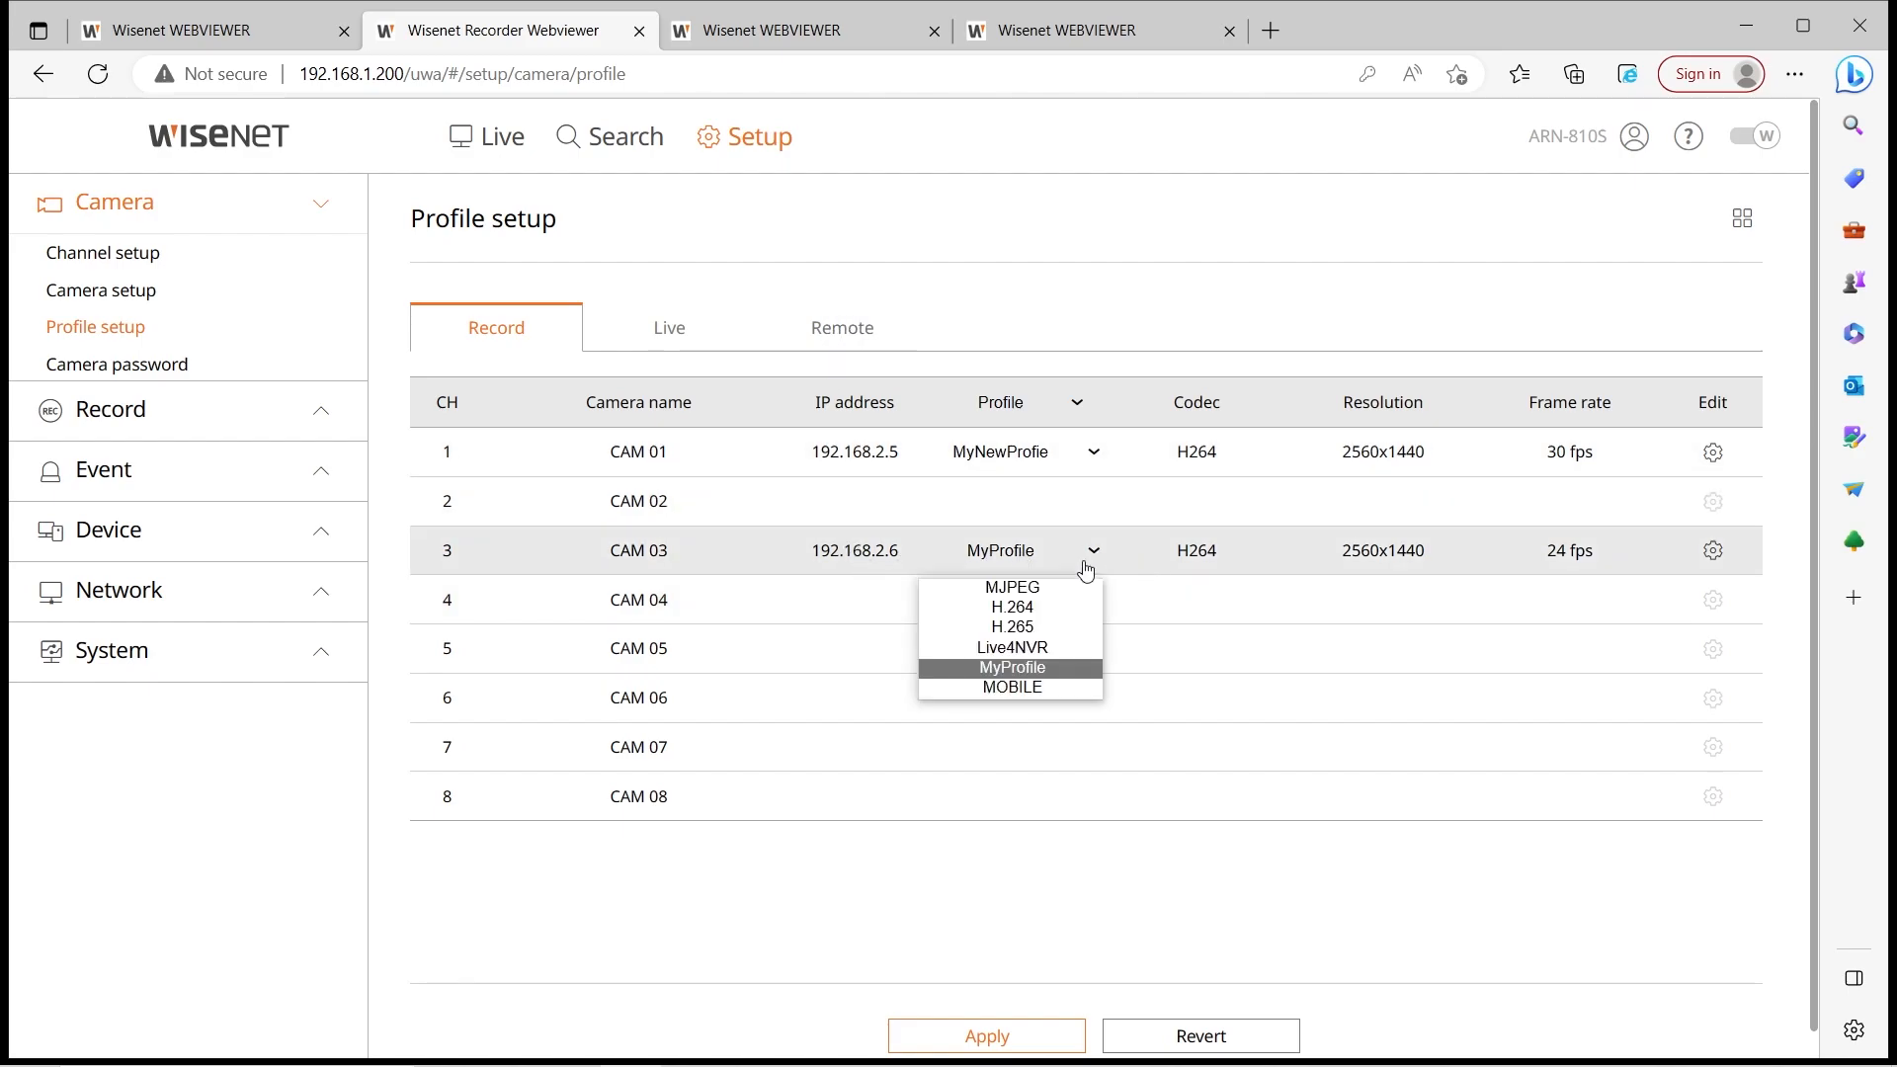
click(1010, 587)
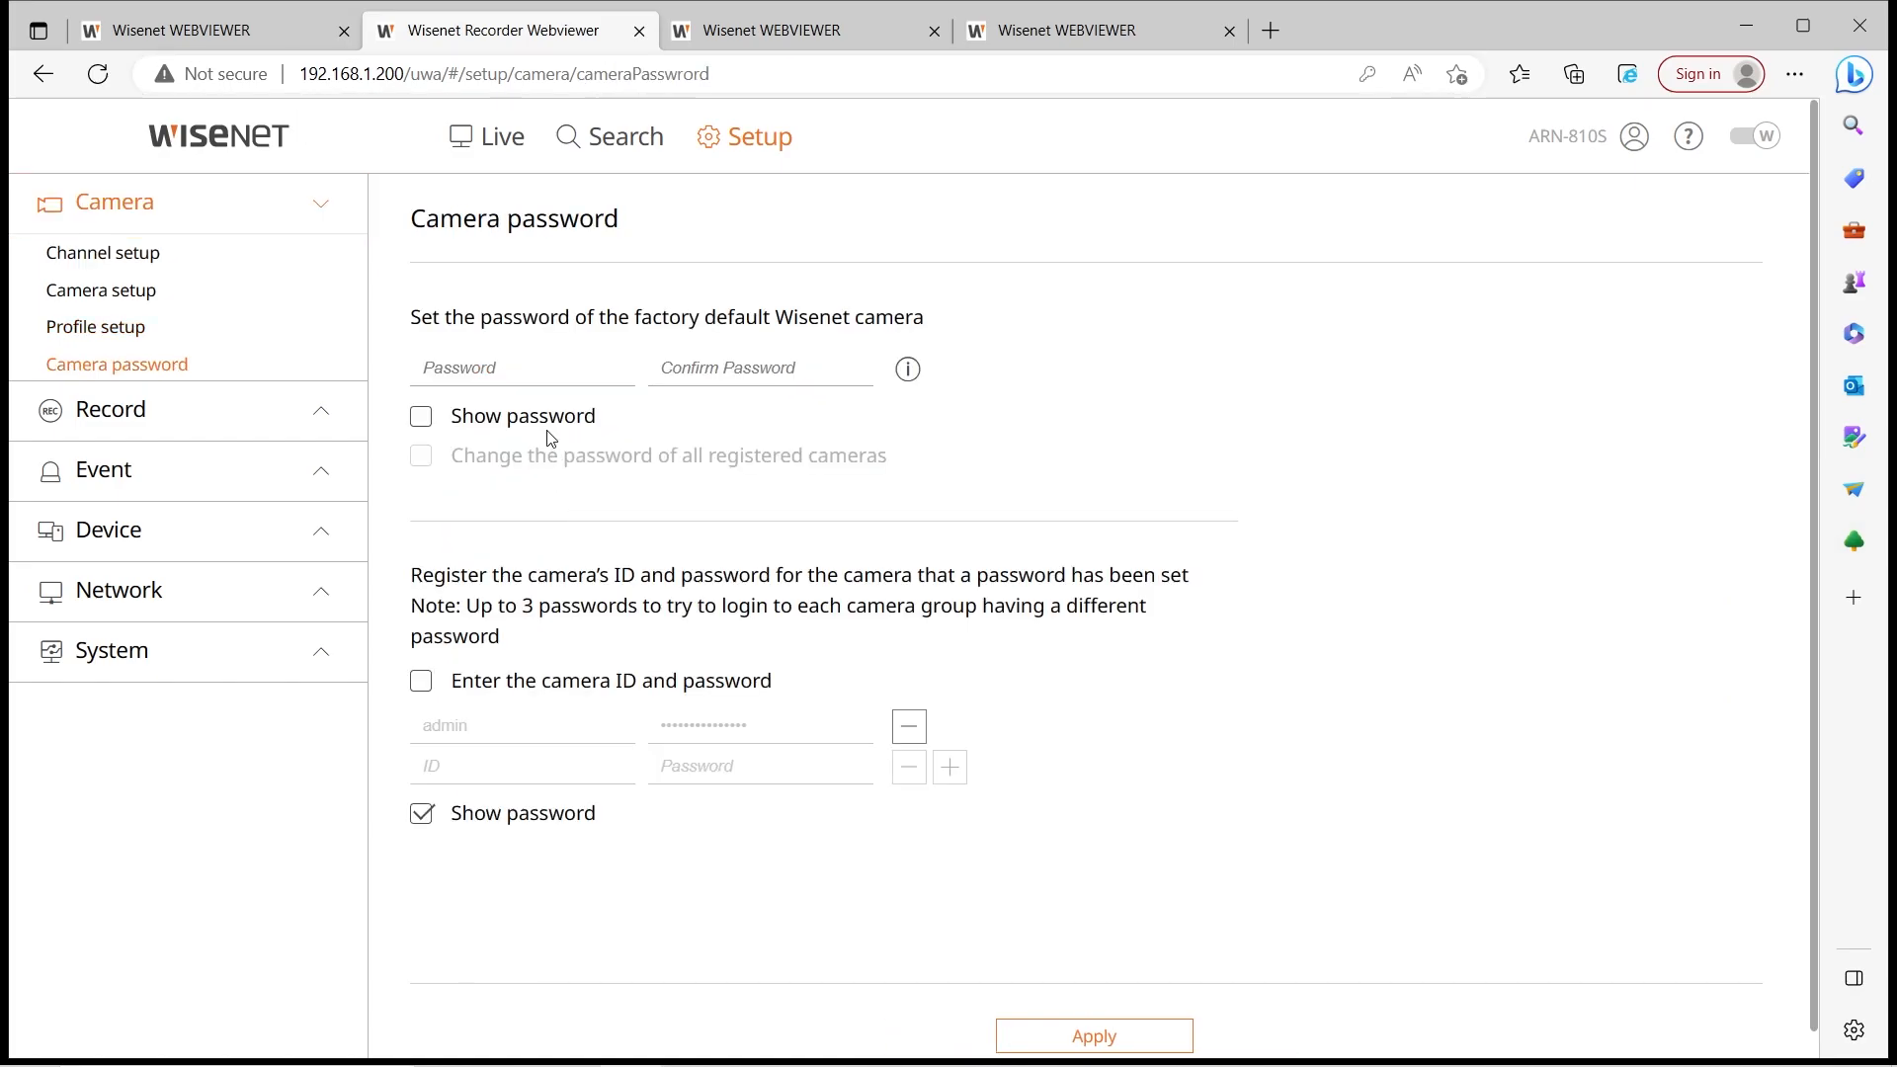
Bring up the Camera password page for default passwords and camera login credentials
click(573, 369)
scroll(680, 620, down, 1)
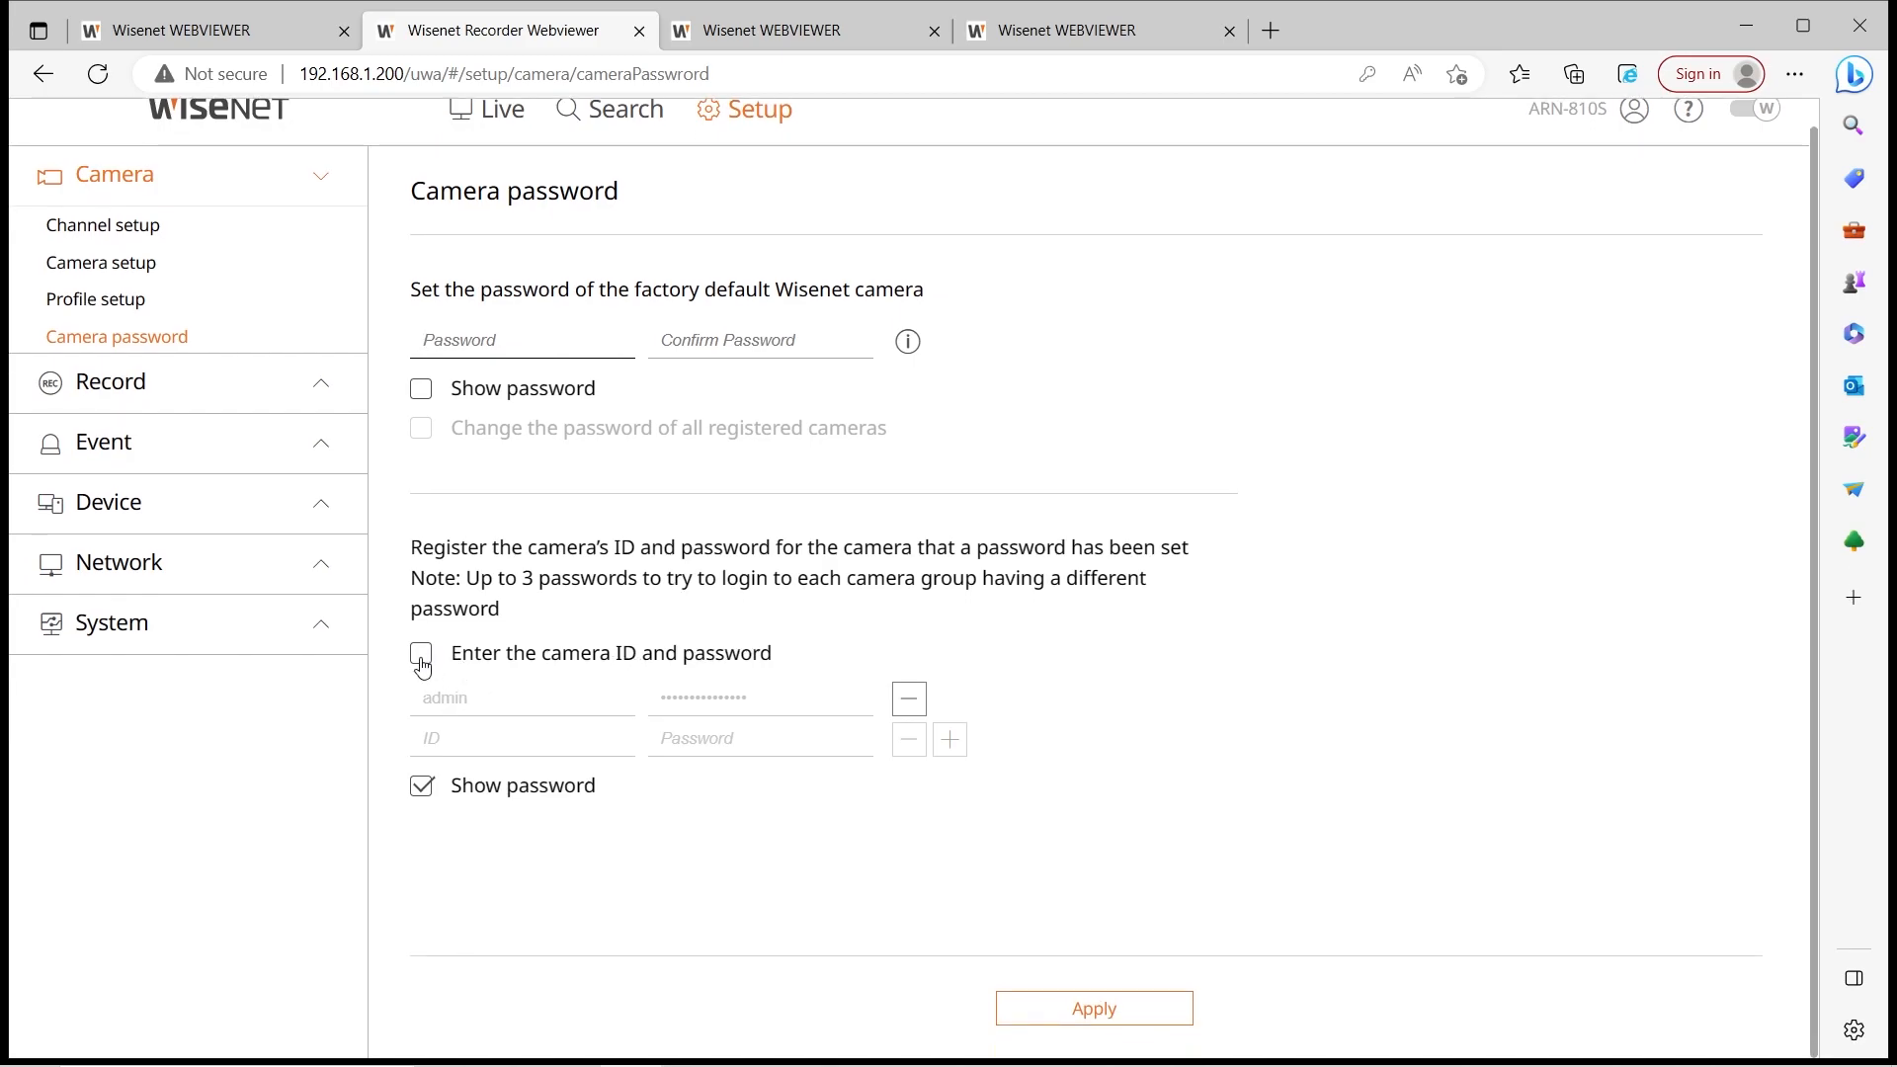
Enable camera ID and password entry and add a second credential with its password
click(424, 656)
click(789, 736)
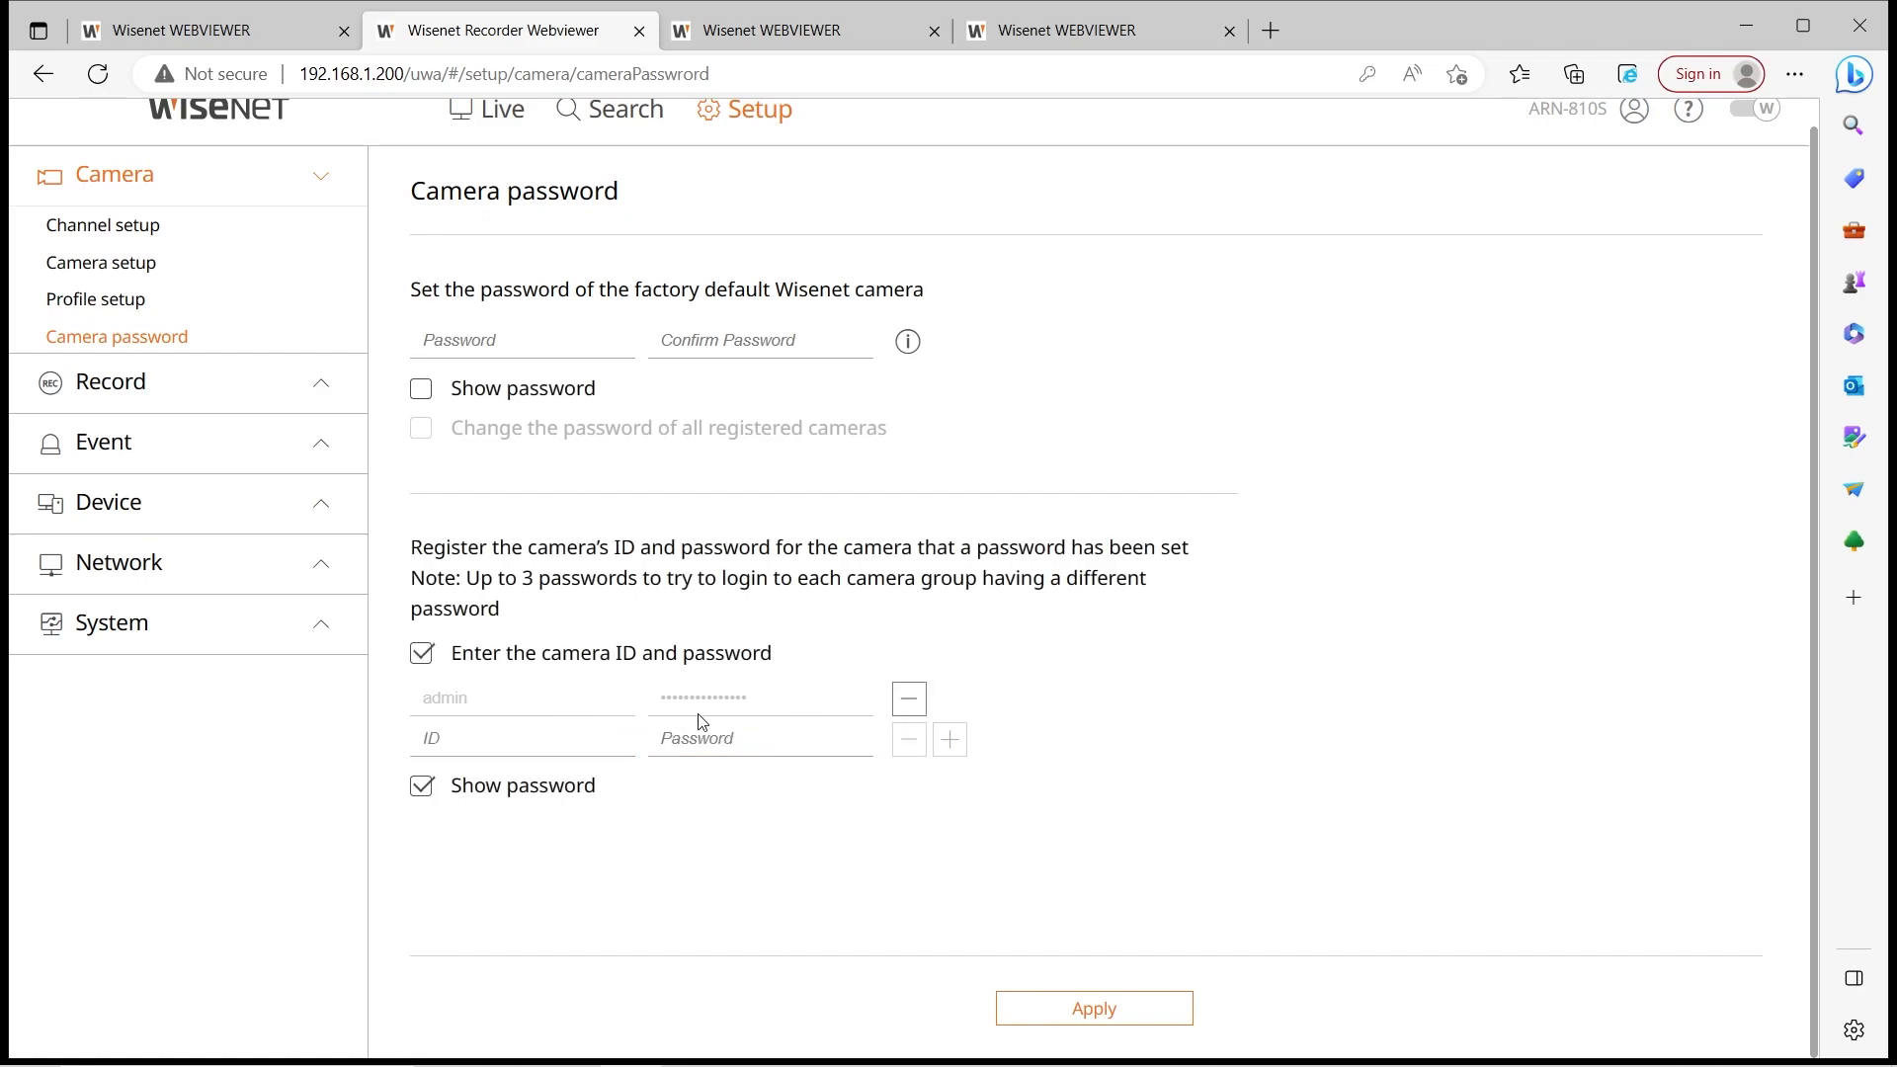
click(475, 736)
key(Tab)
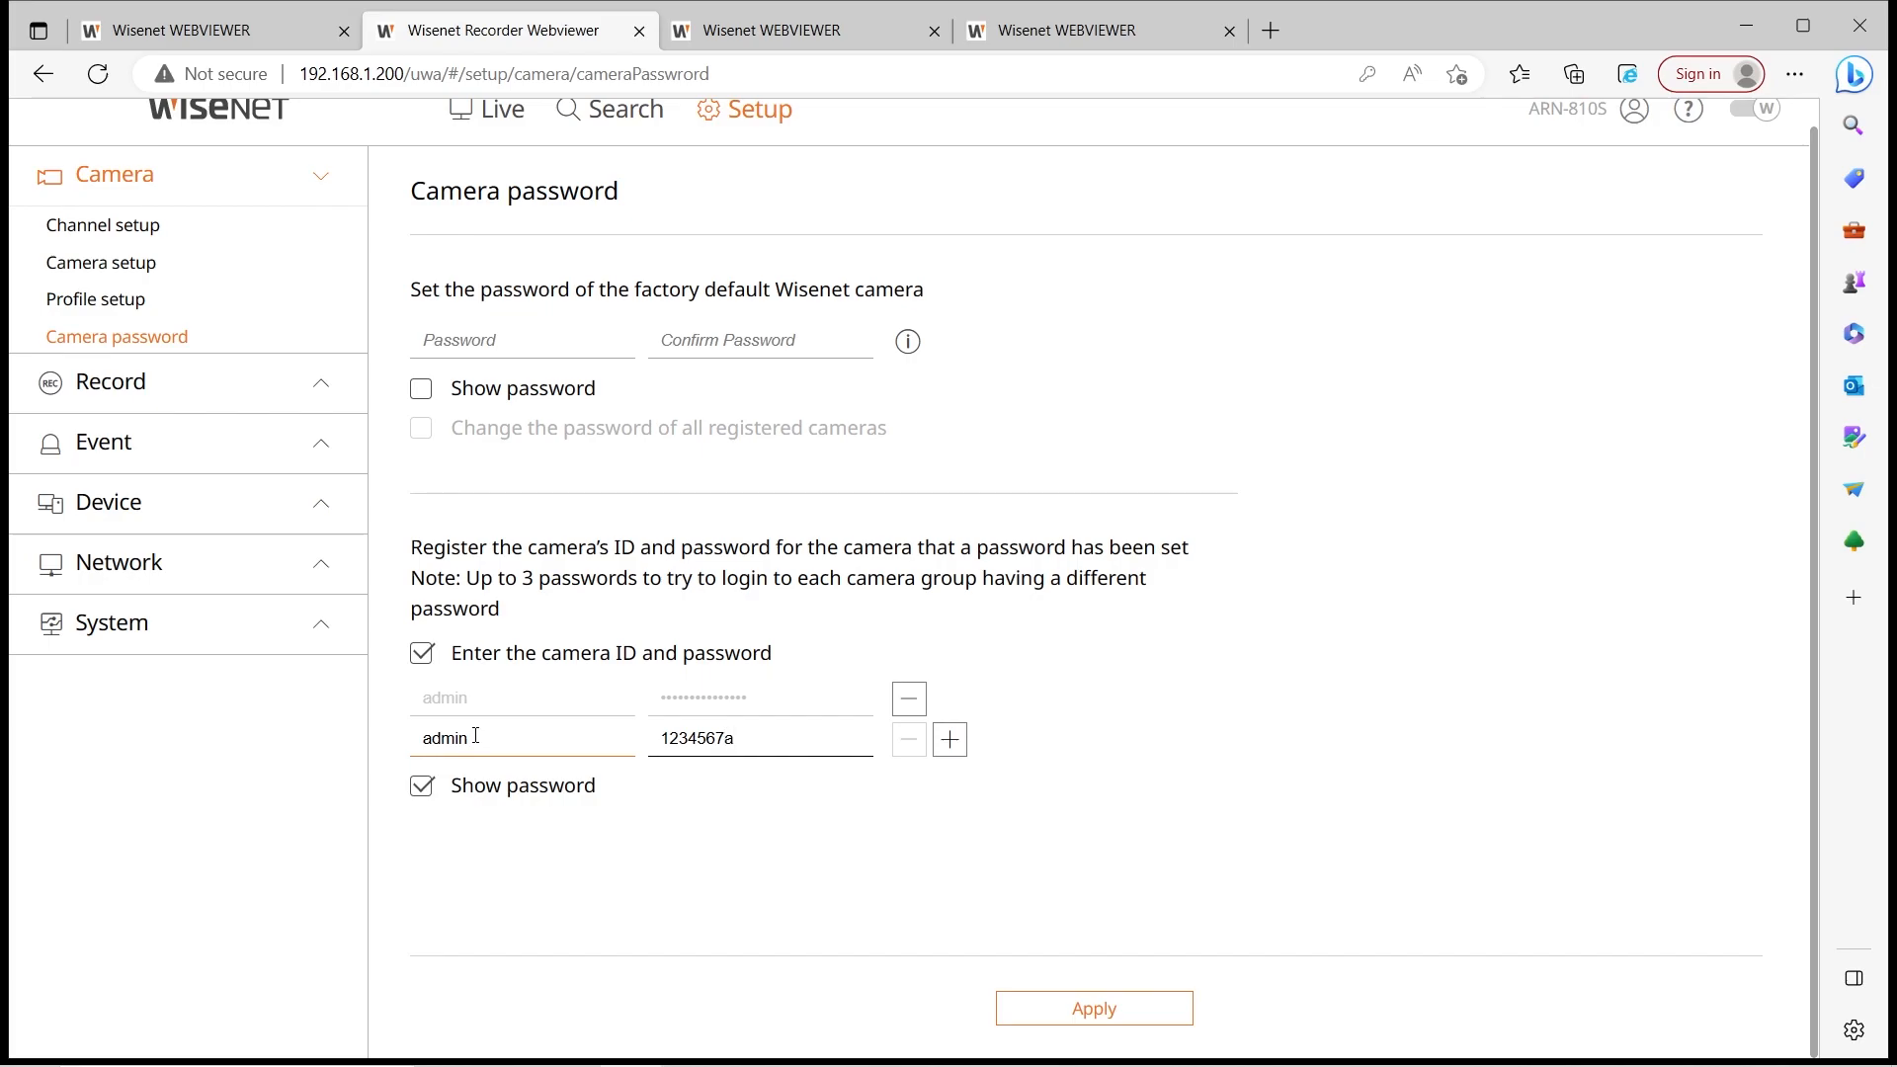
click(950, 738)
Add a third credential with camera ID 'admin' and its password
click(526, 780)
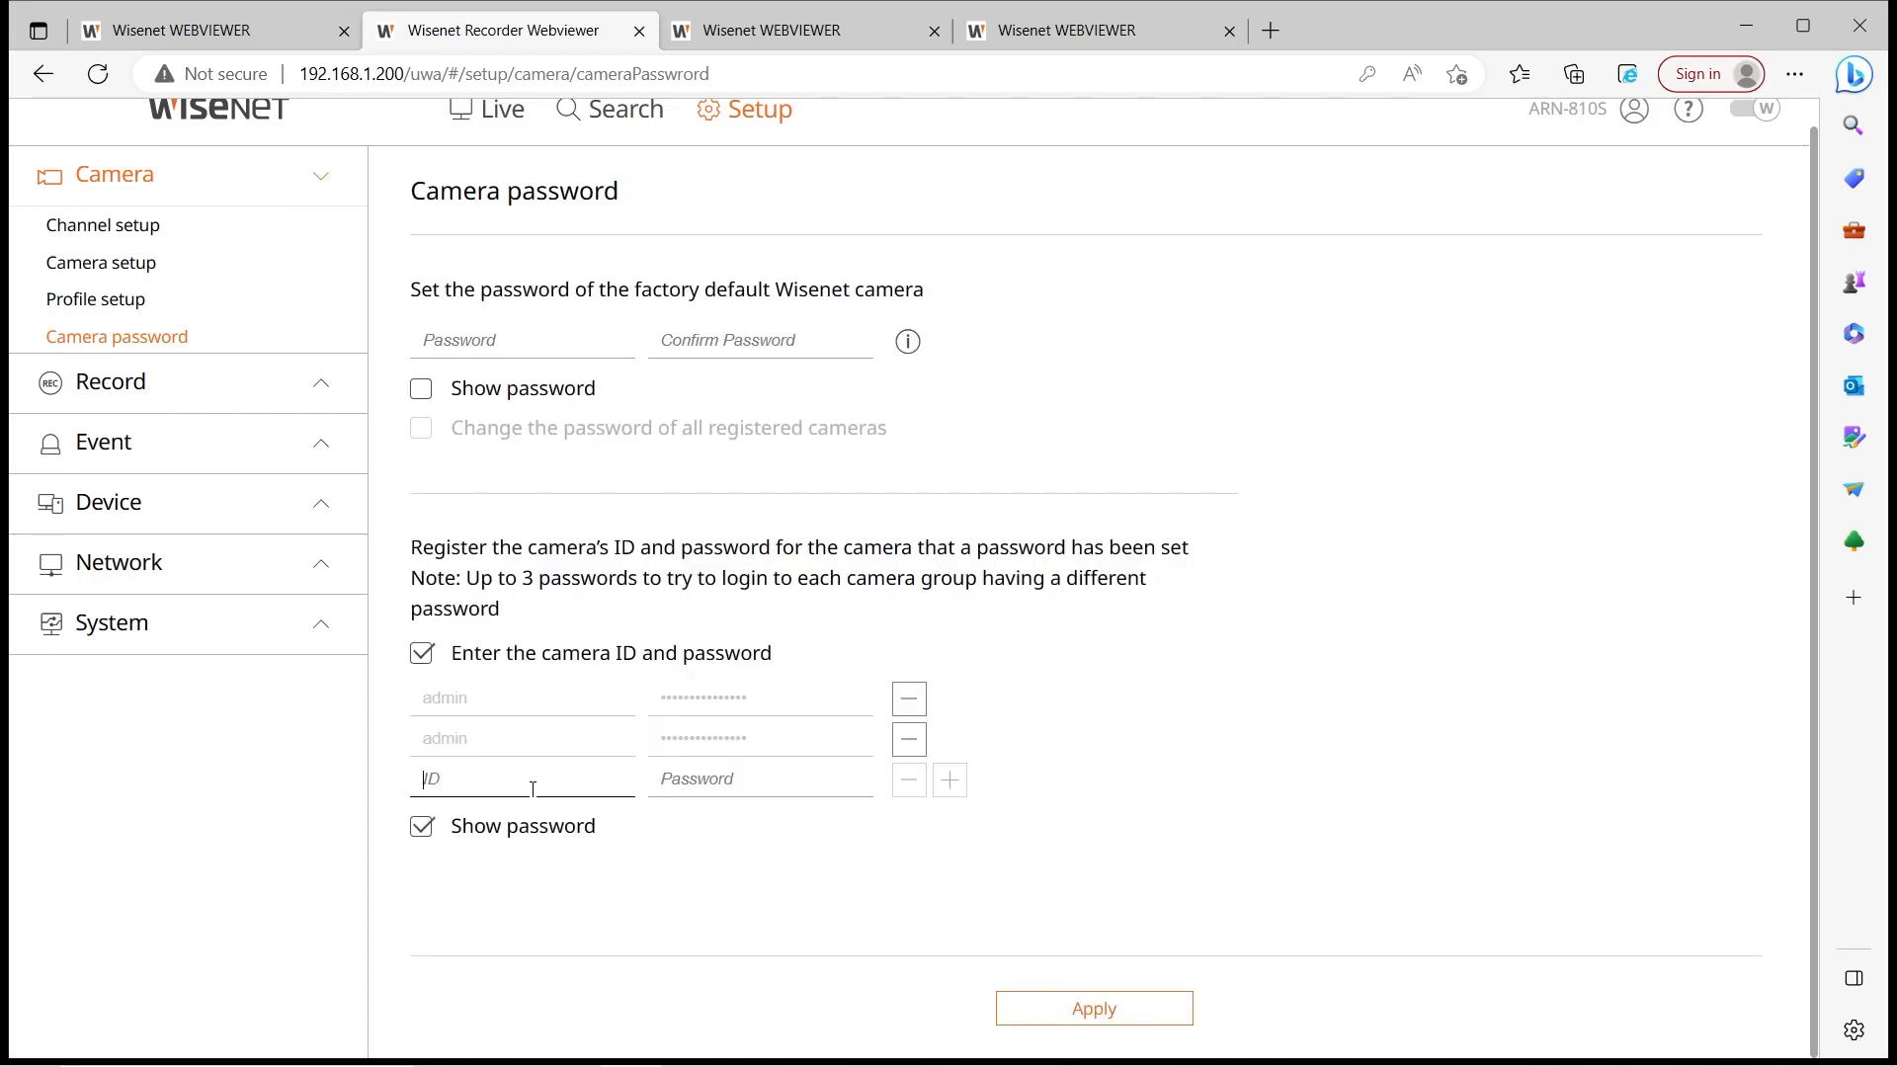
key(Tab)
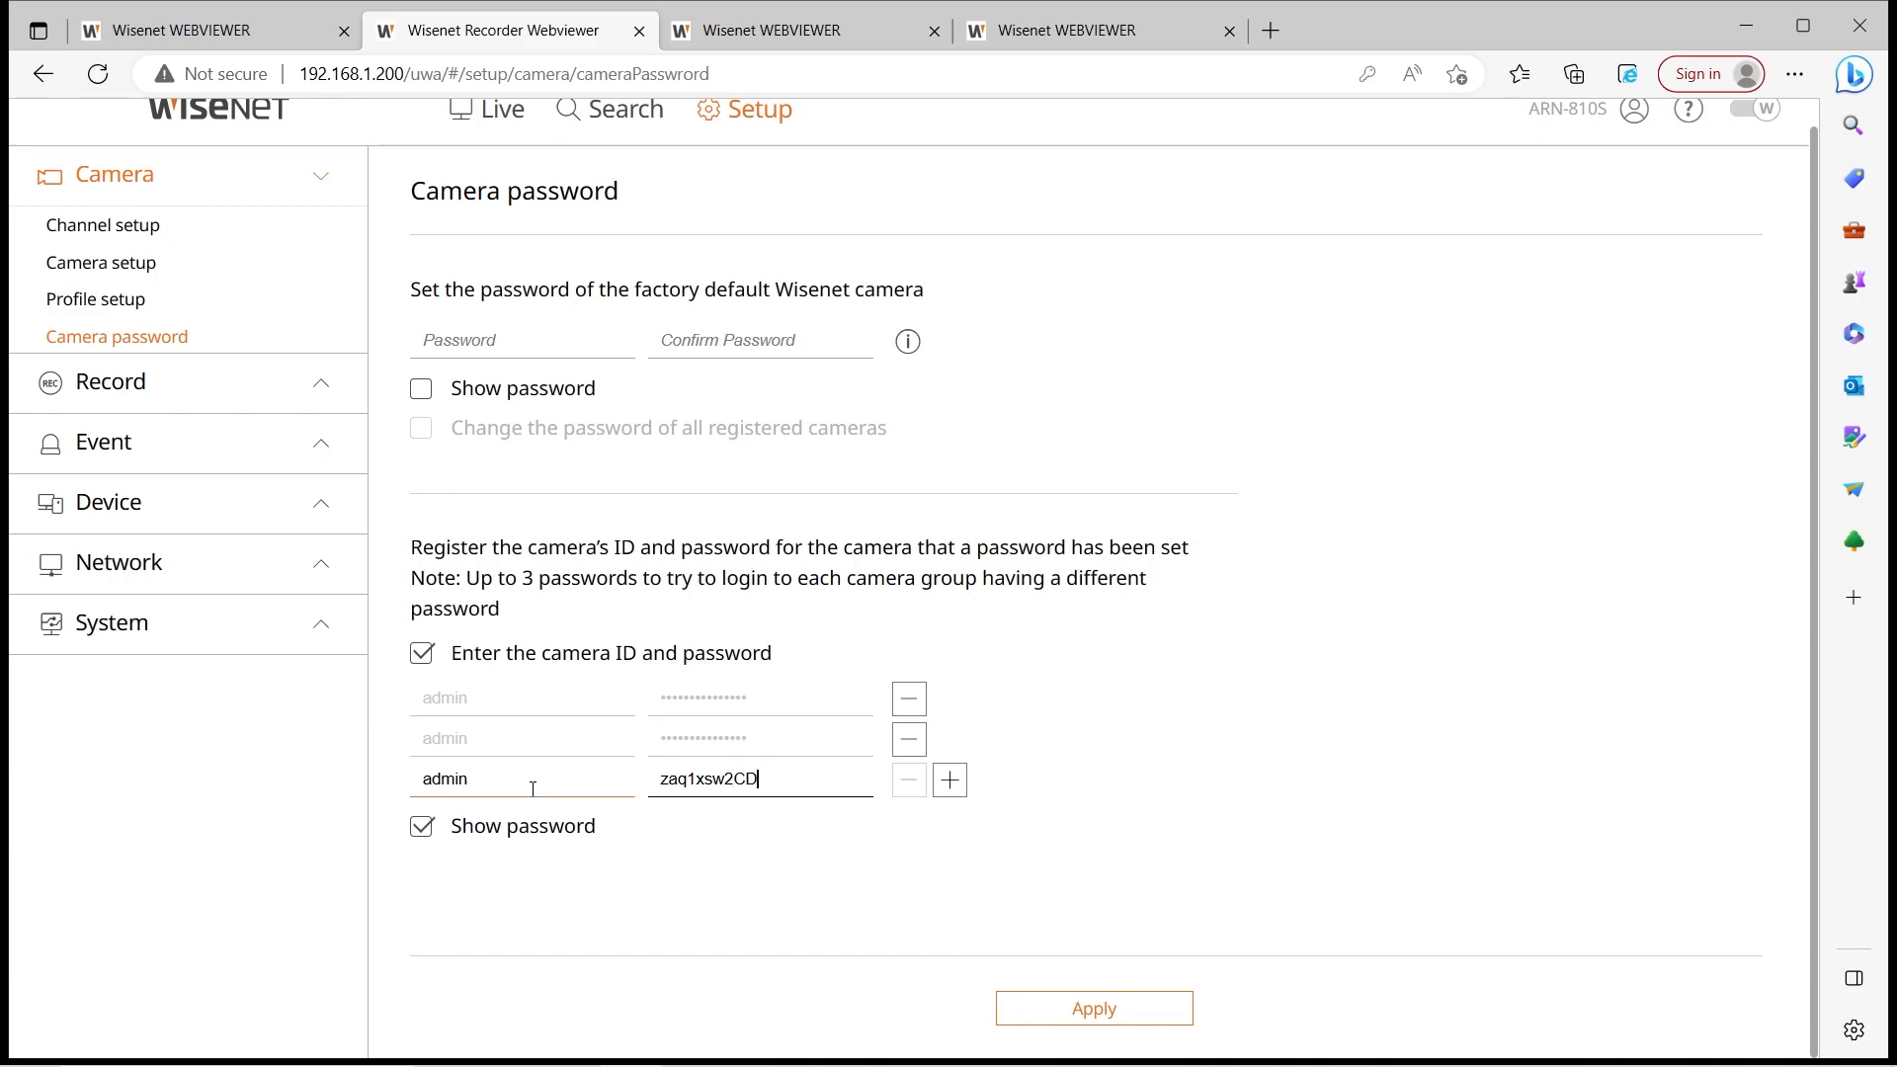
click(950, 780)
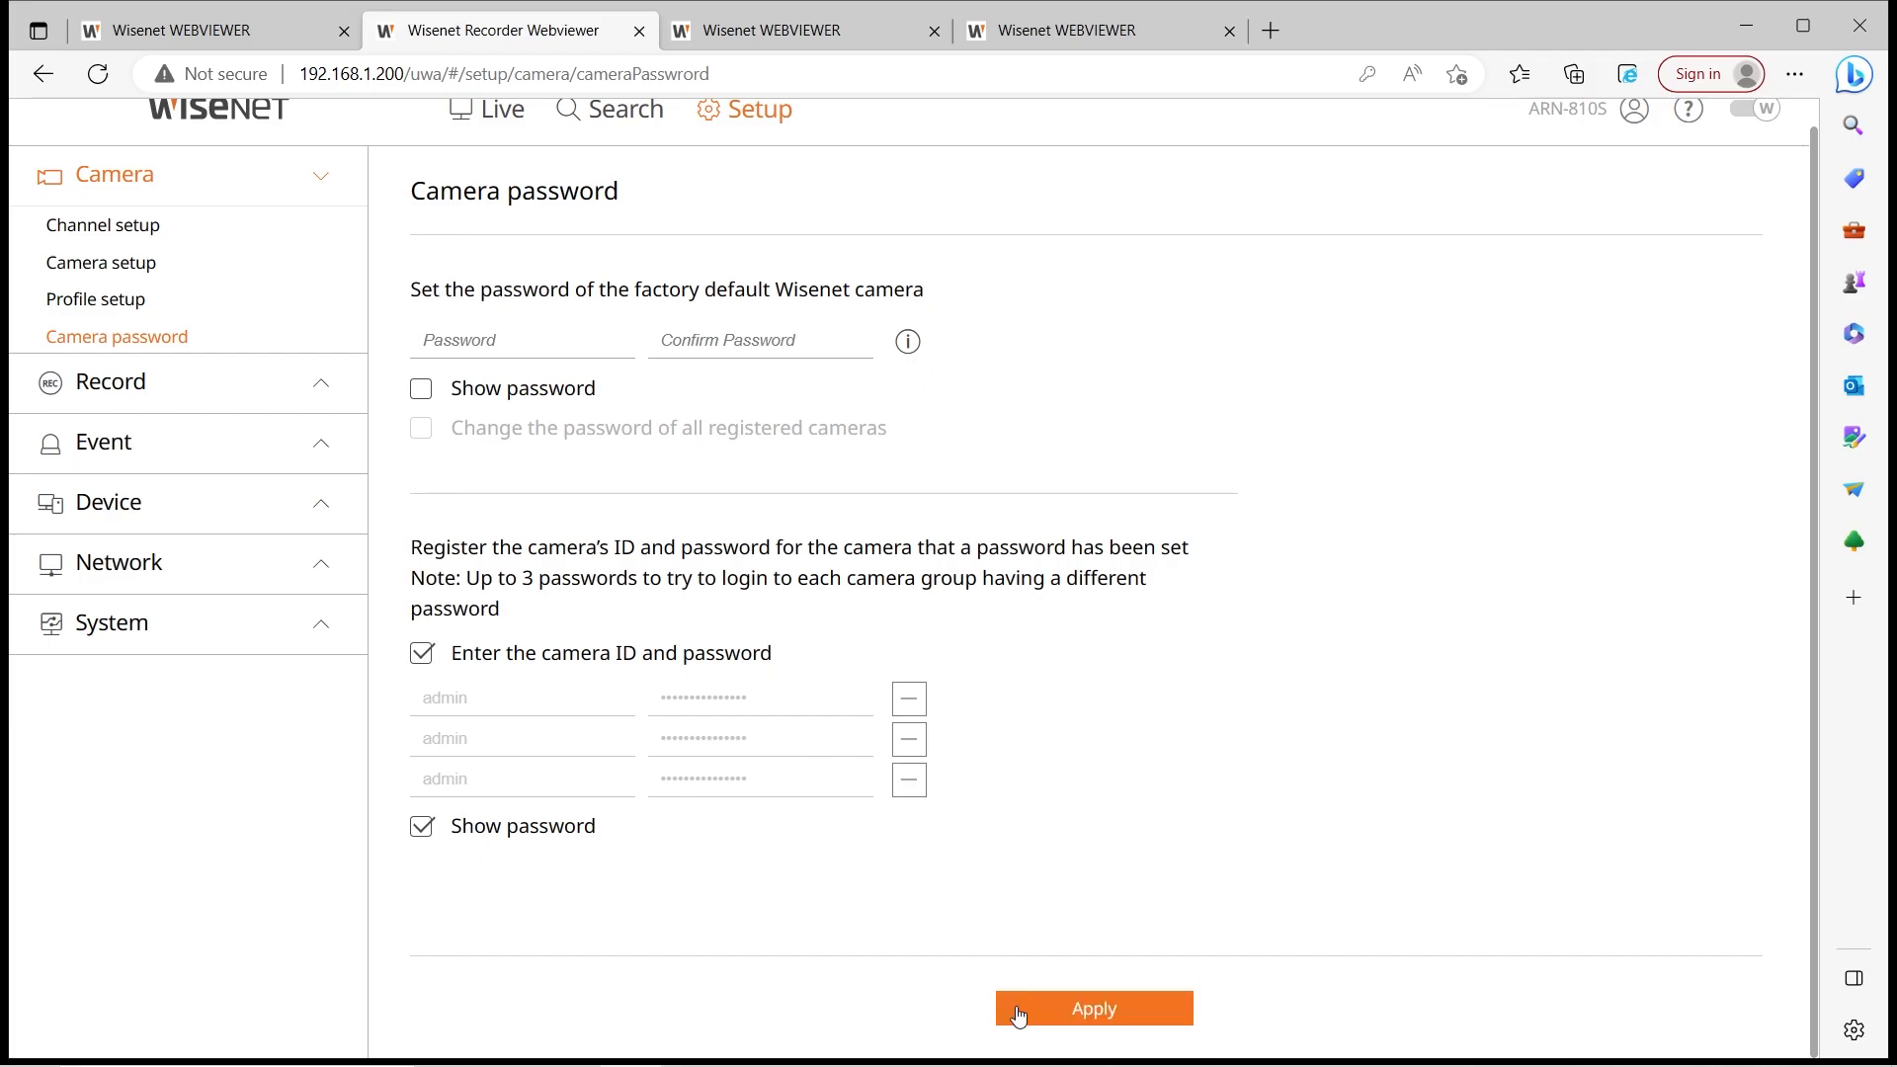
Apply the three camera credentials, confirm the Success dialog, then browse the Event, Device and Network sections
click(1076, 1000)
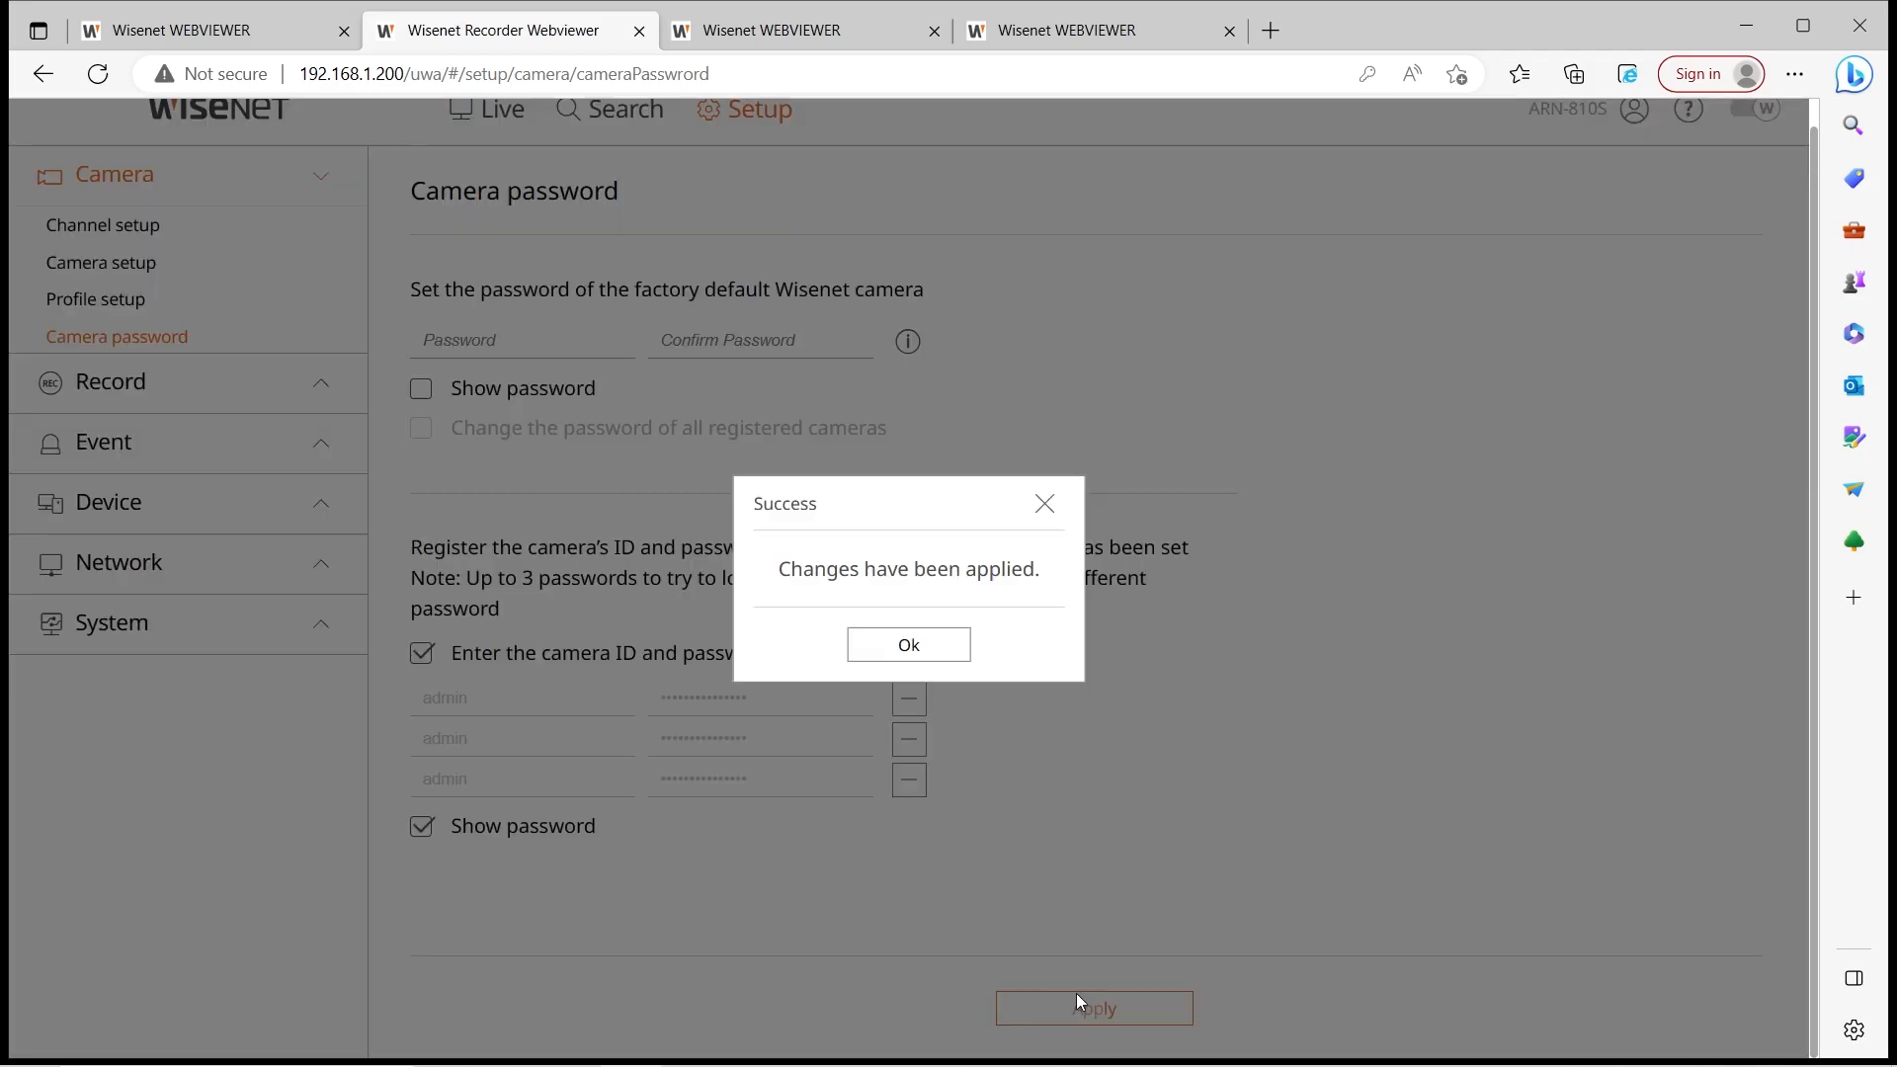
click(936, 650)
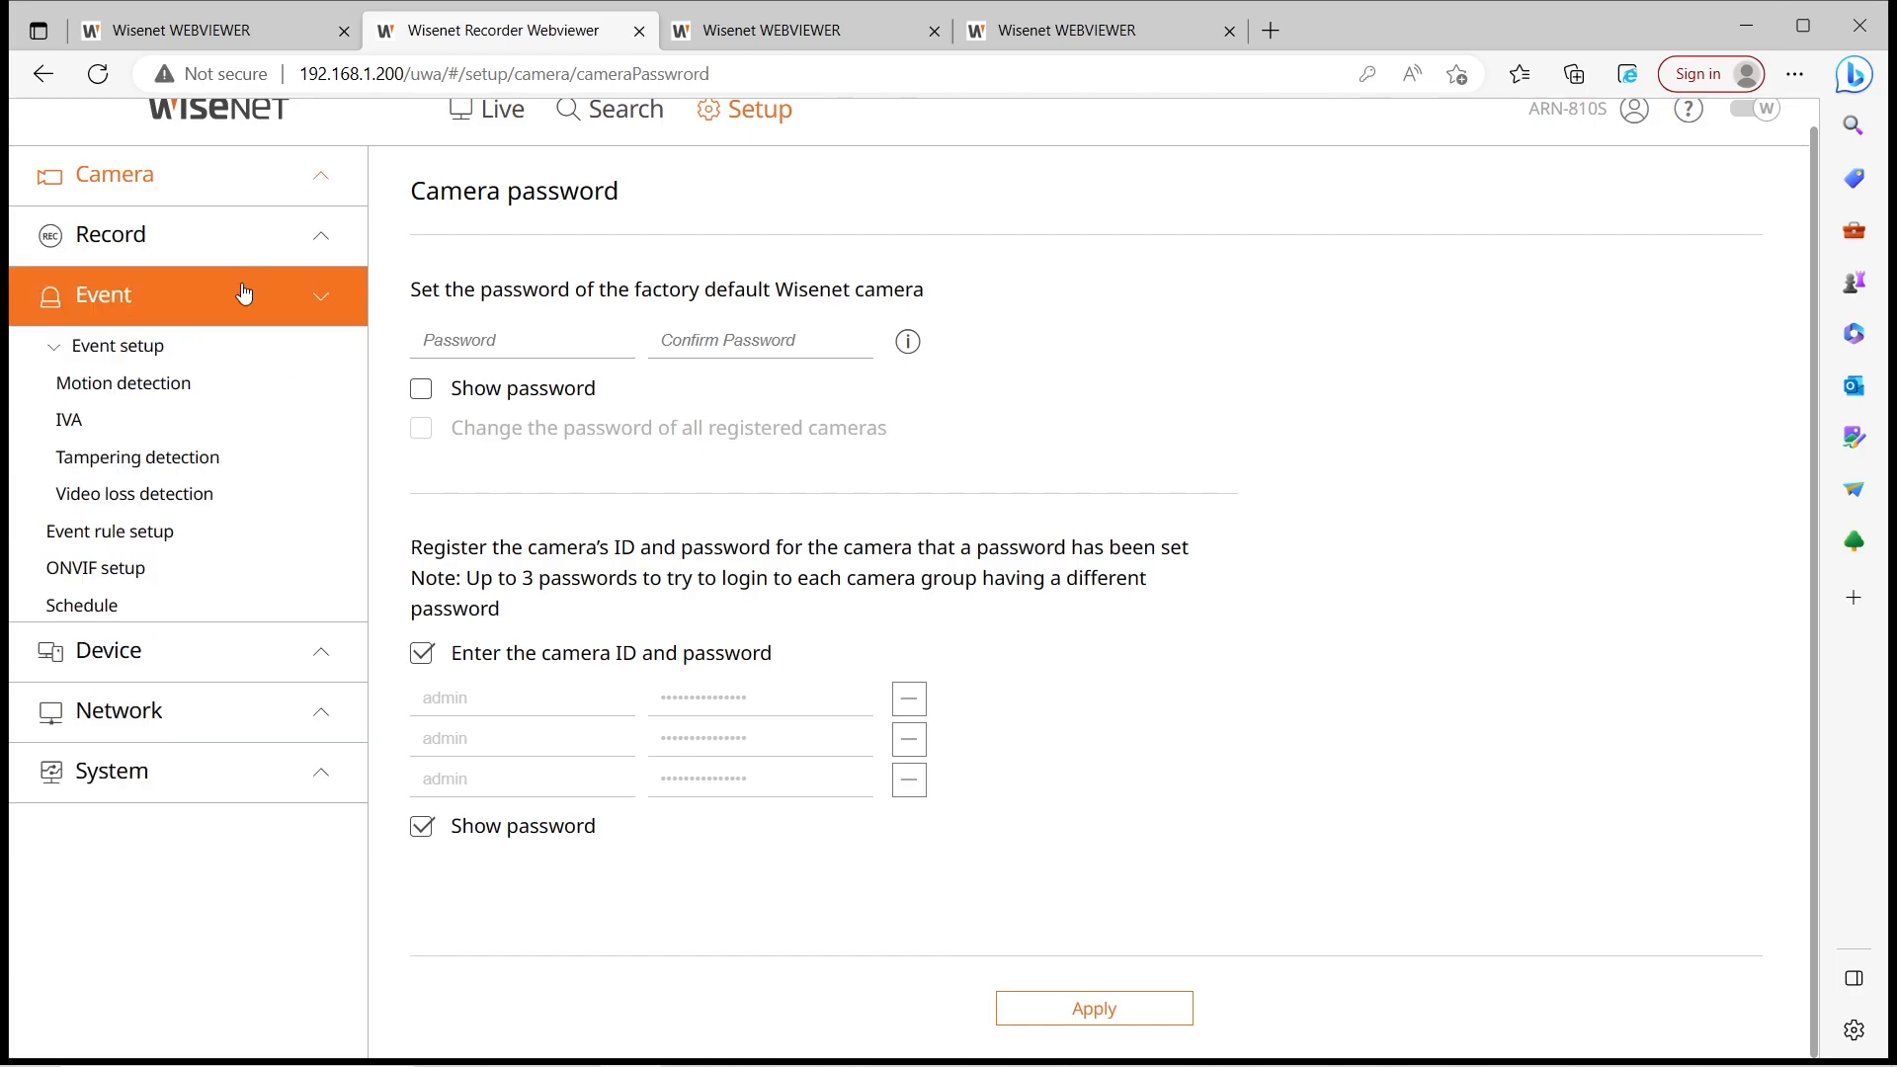
click(244, 293)
click(243, 314)
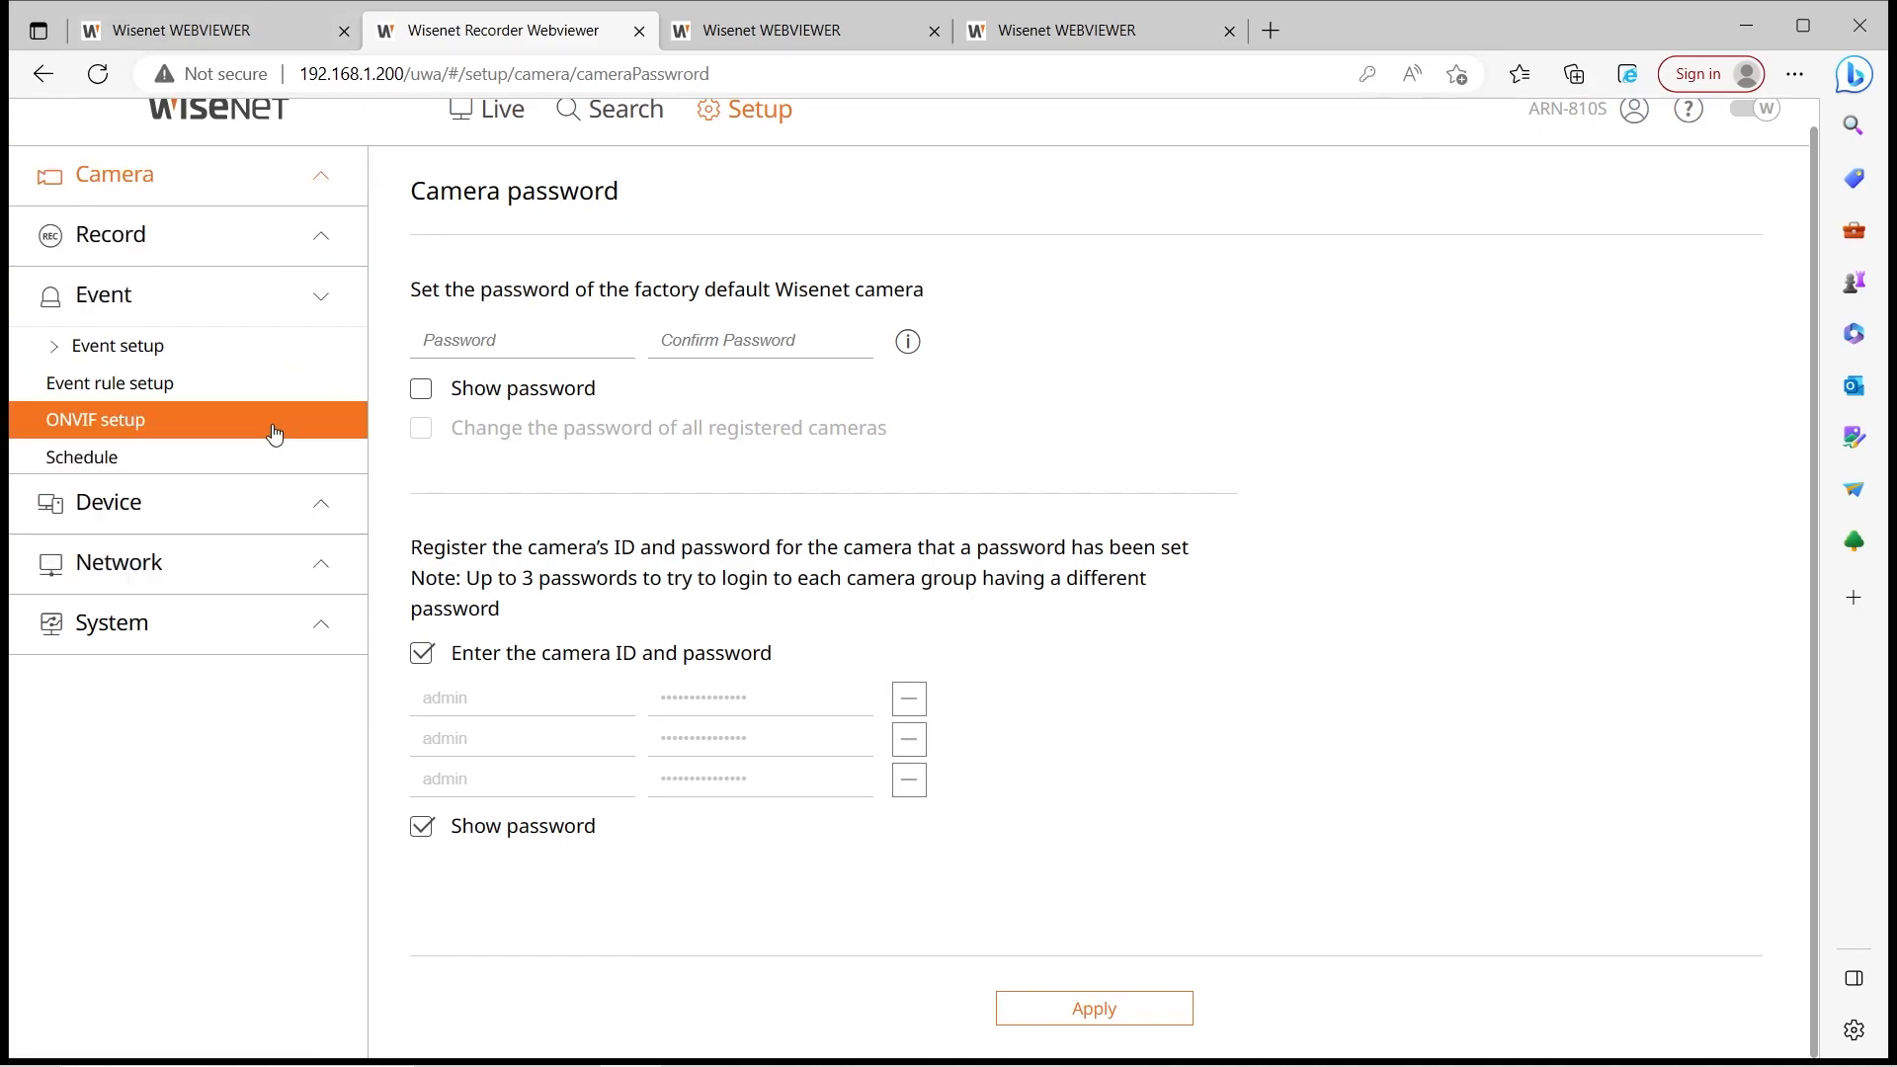
click(267, 521)
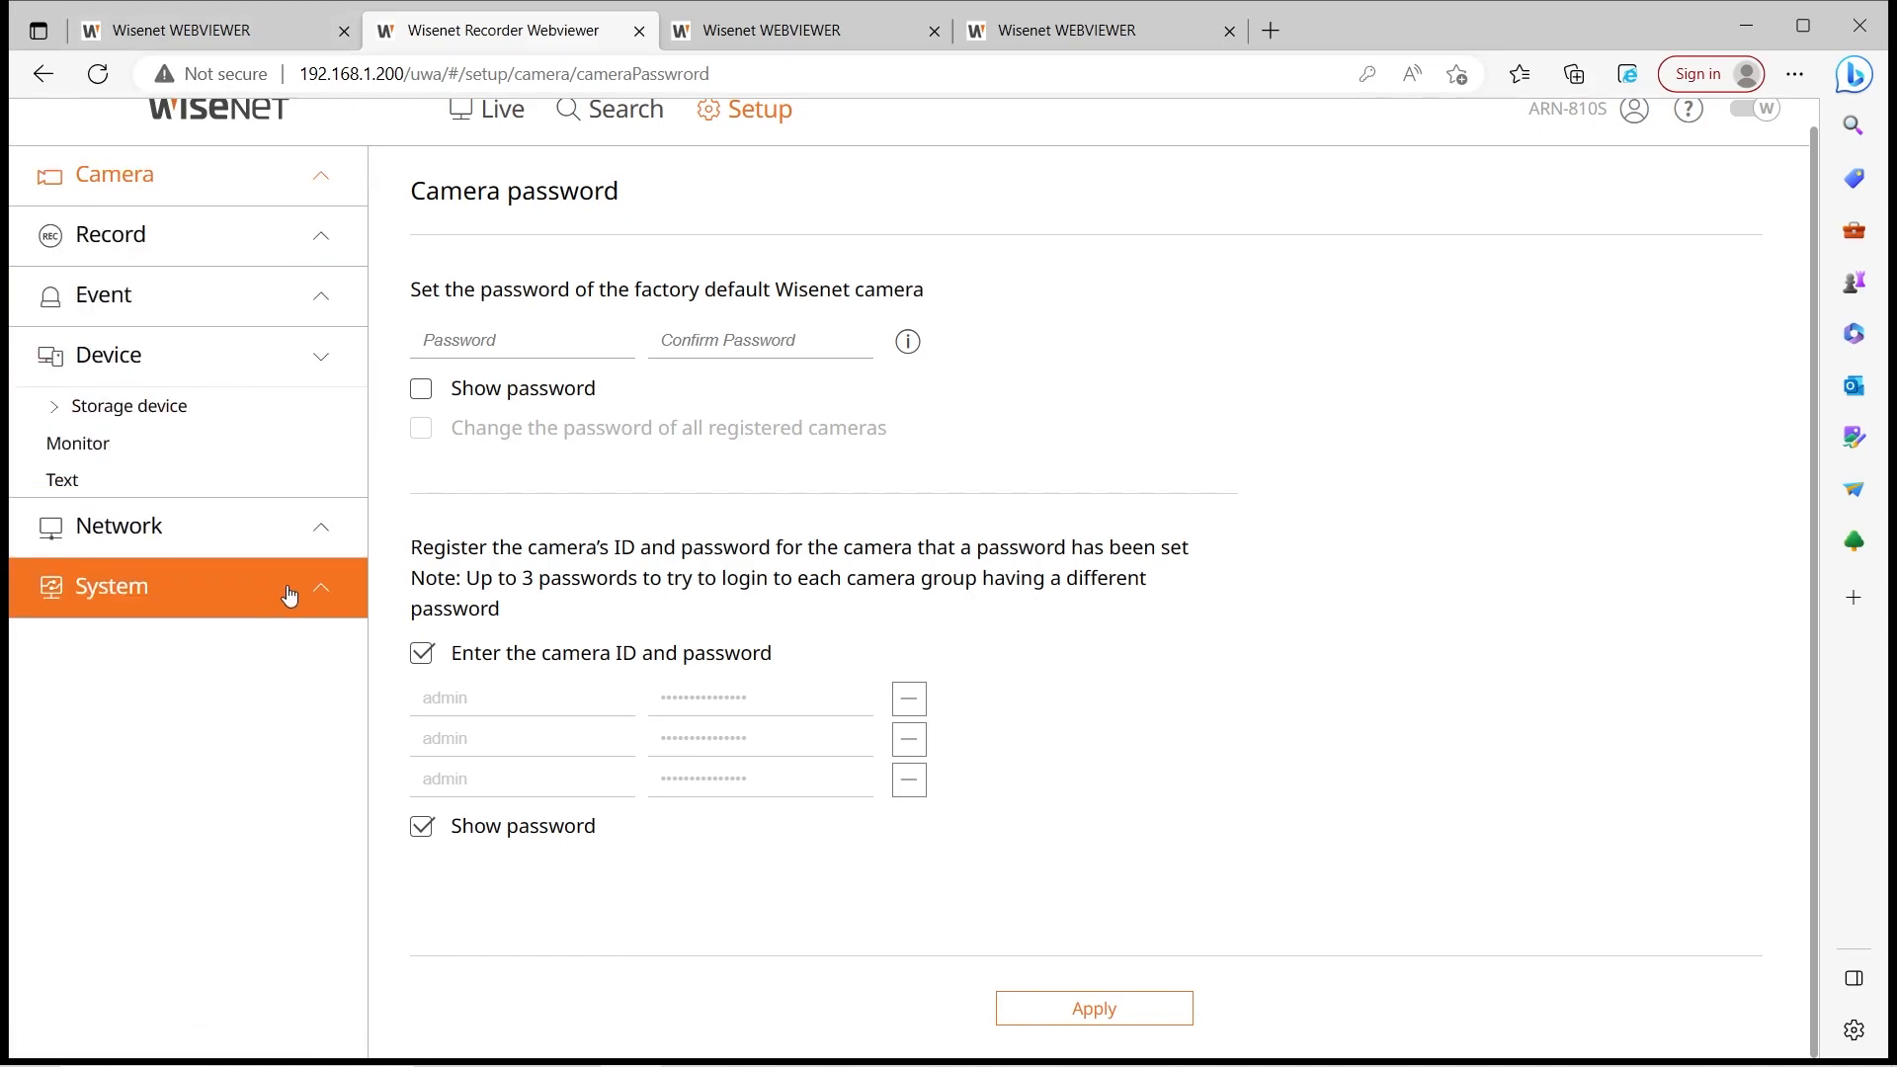
click(254, 526)
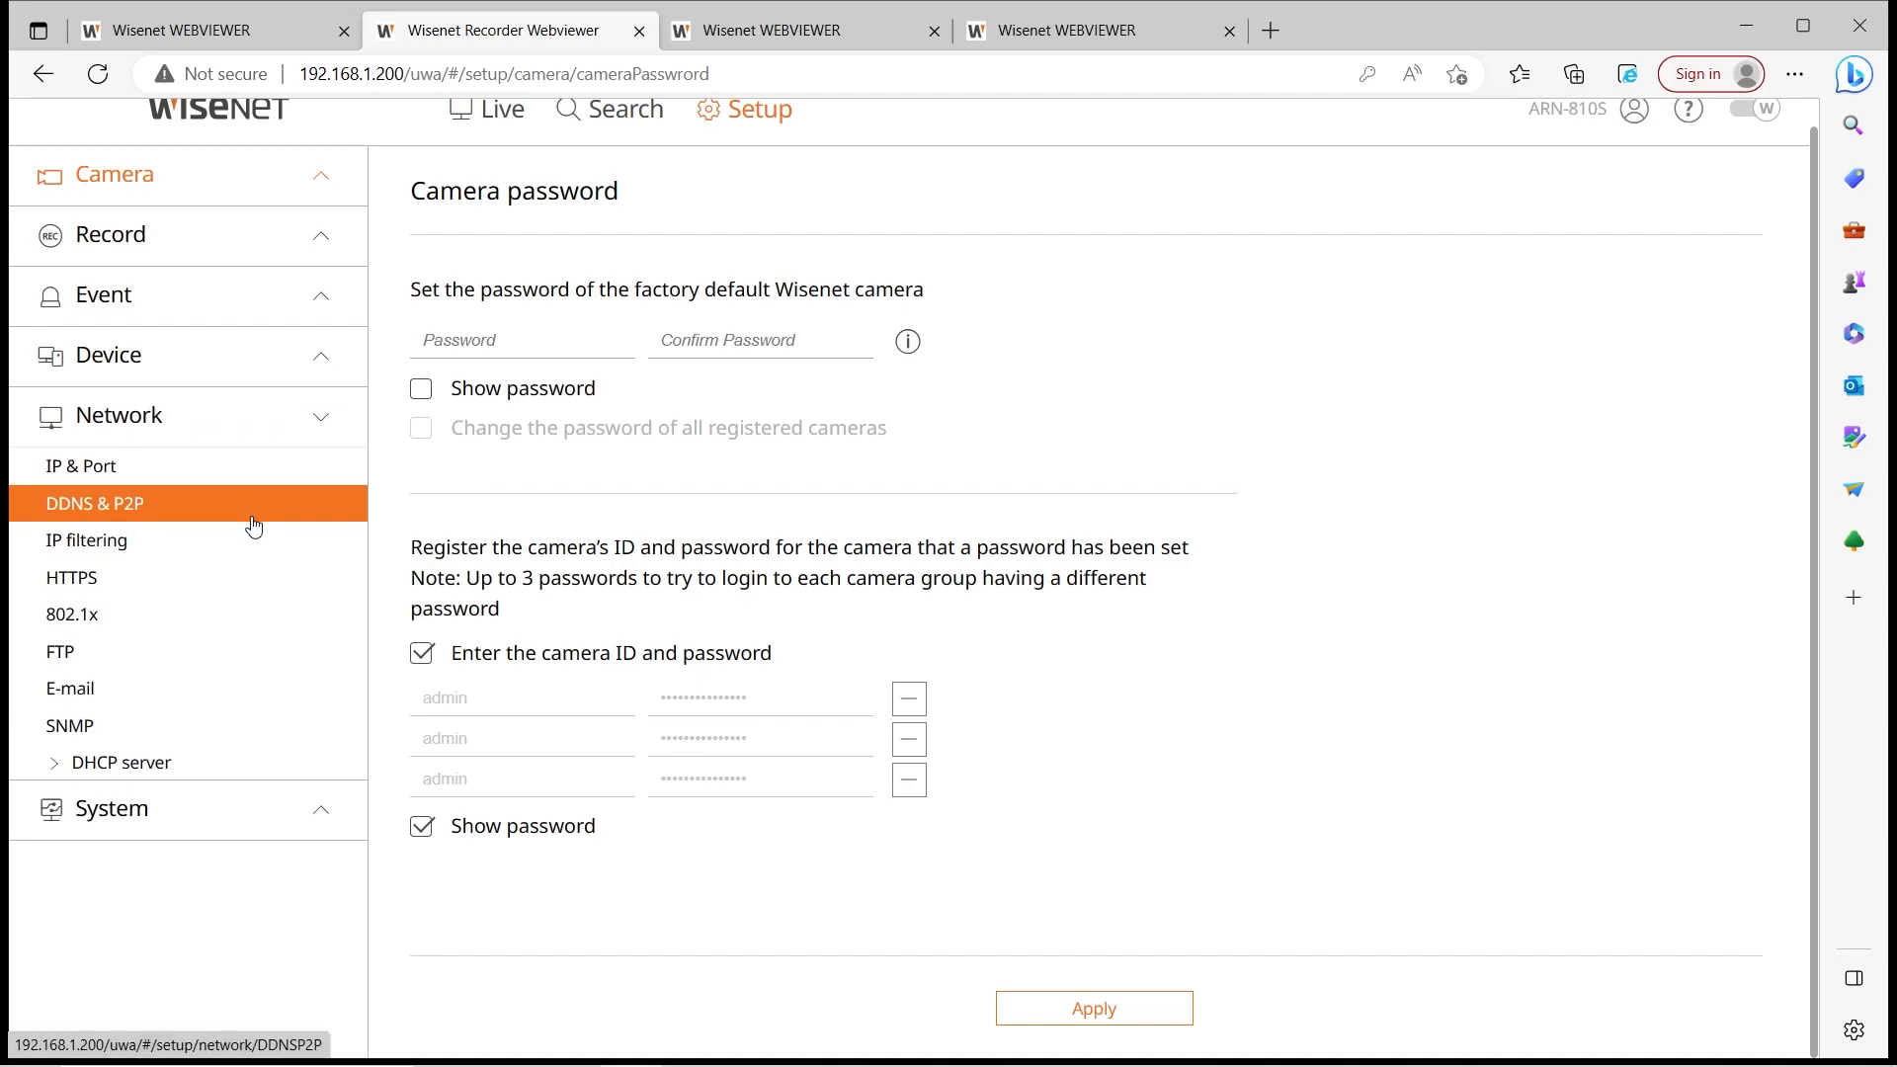